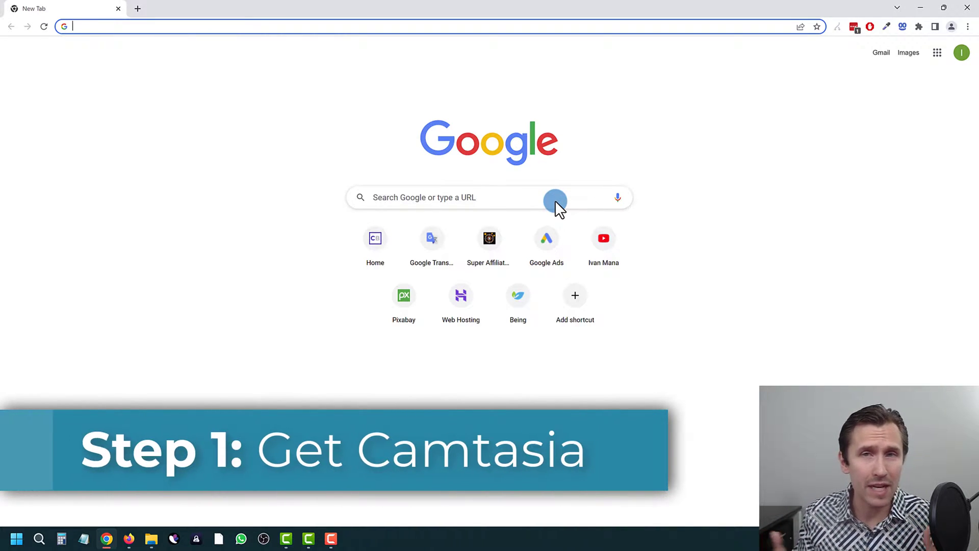
- Open the web page go.ivanmana.com/techsmith
type("go")
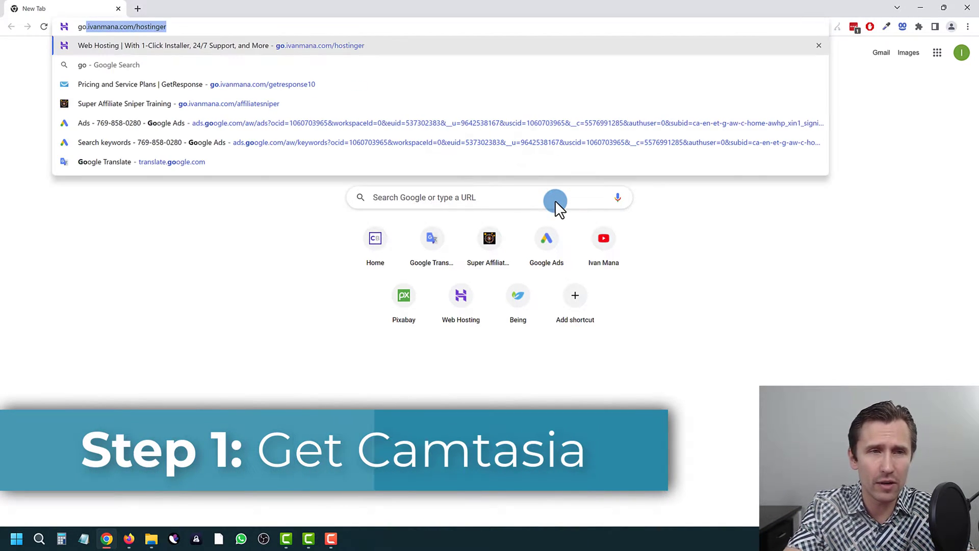
type(".ivanmana.com/")
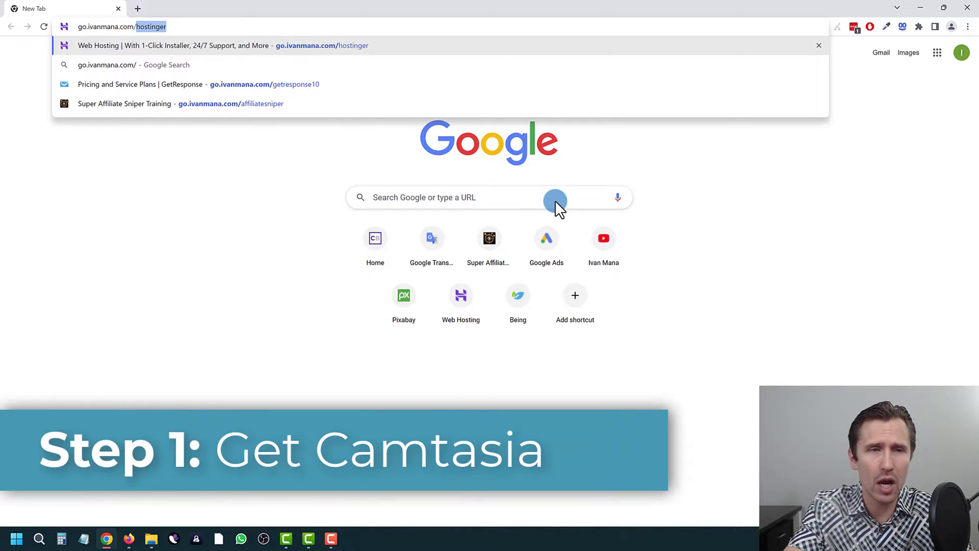
type("techsmith")
key("Return")
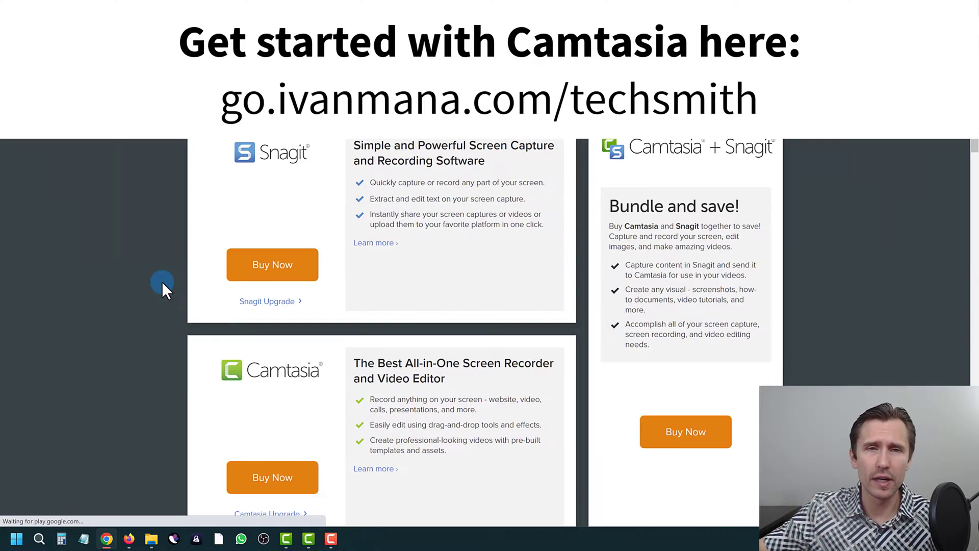
- Find the standalone Camtasia offer on the store page and open its purchase page
scroll(385, 370, "down", 1)
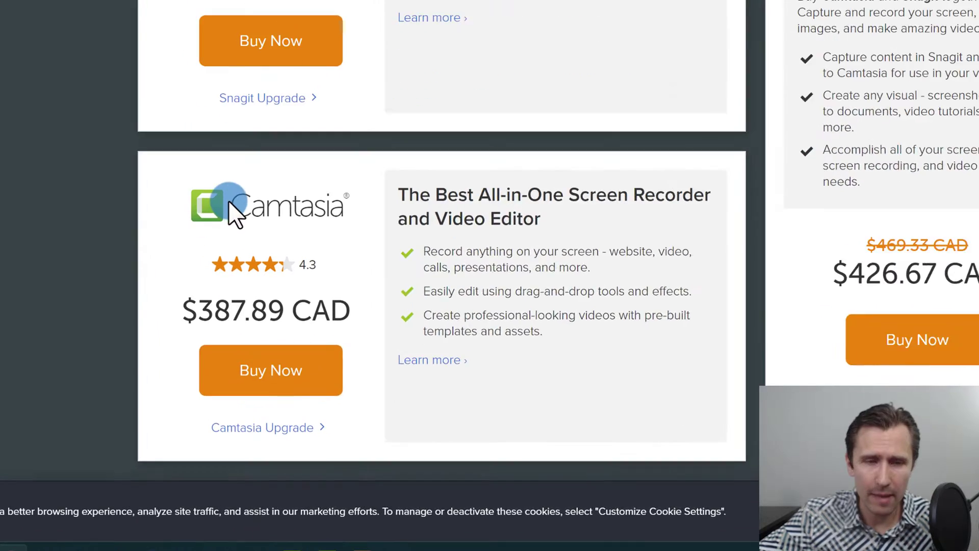
left_click_drag(236, 203, 359, 212)
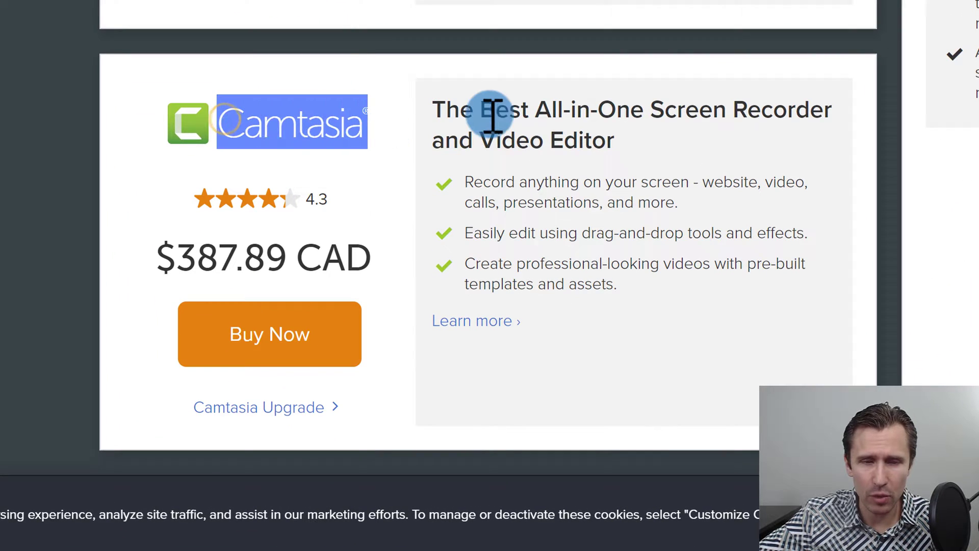
left_click(446, 197)
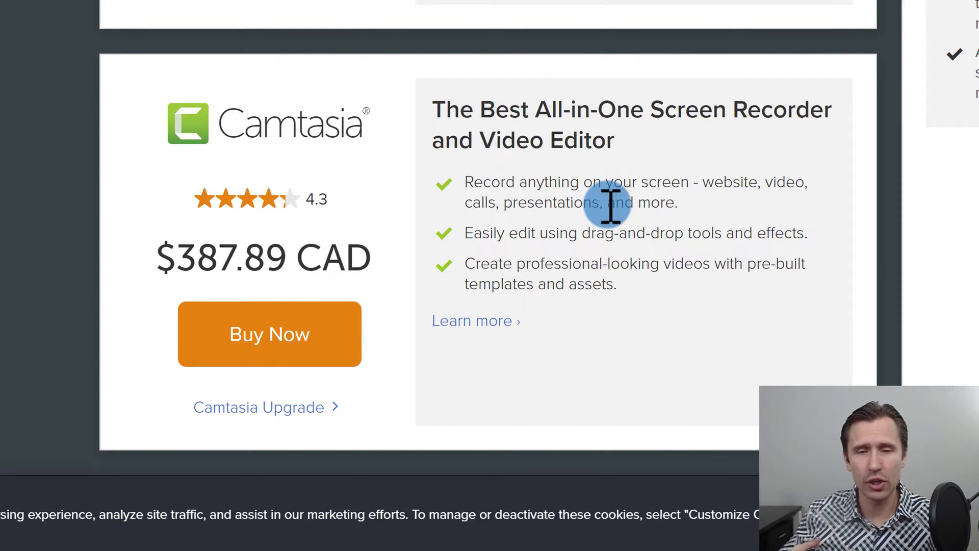
left_click(299, 328)
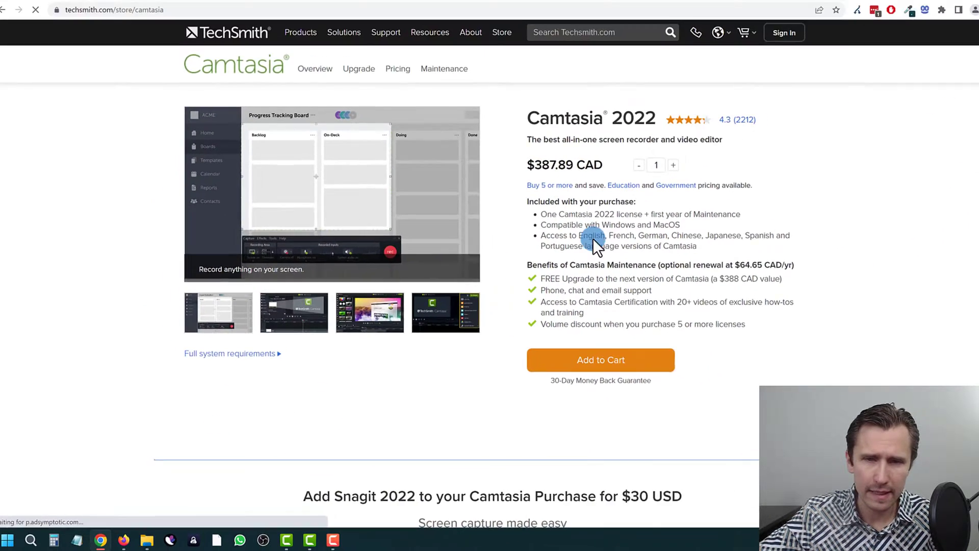
- Examine what the Camtasia 2022 purchase includes, its maintenance benefits and the money-back guarantee, dismissing the free-trial offer
left_click_drag(542, 214, 683, 225)
left_click(585, 224)
left_click_drag(554, 229, 624, 229)
left_click(624, 229)
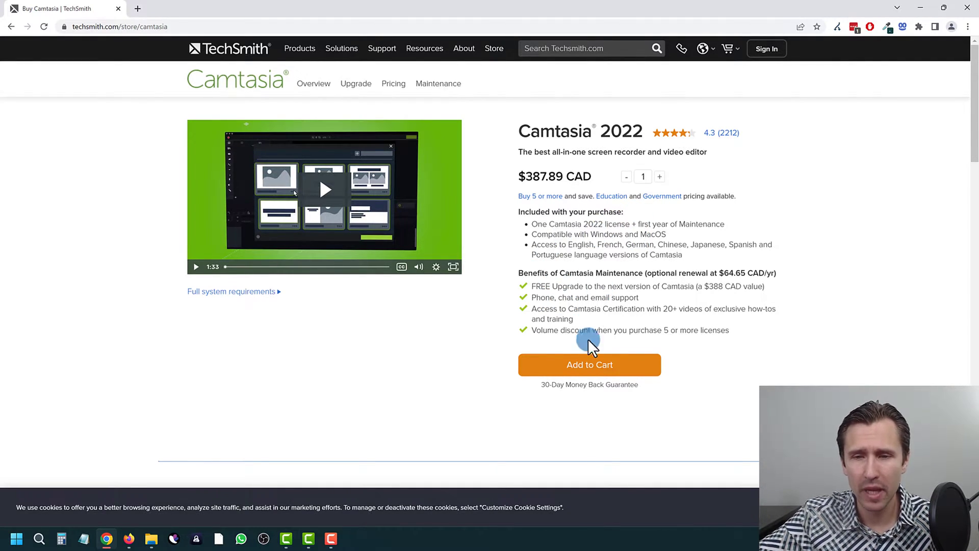
left_click_drag(540, 286, 742, 286)
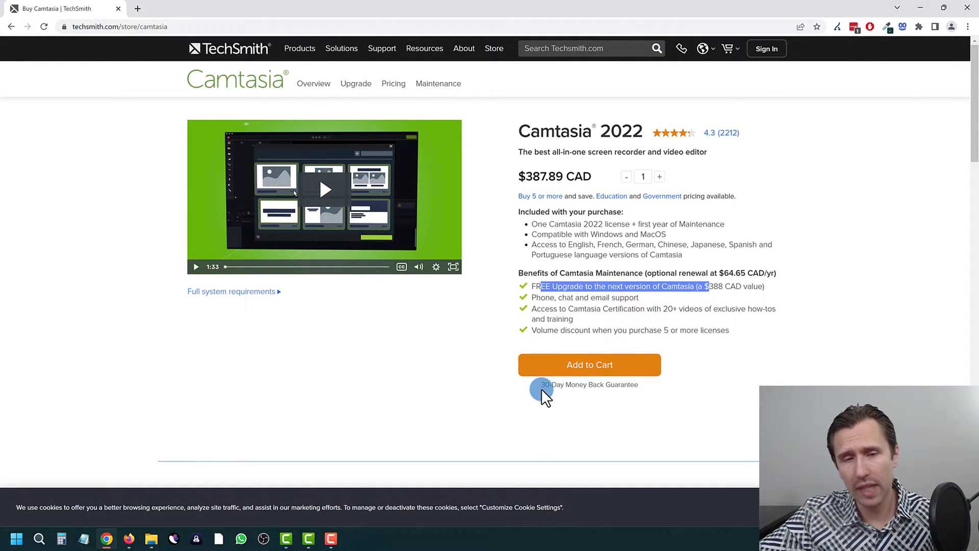
left_click_drag(542, 386, 652, 388)
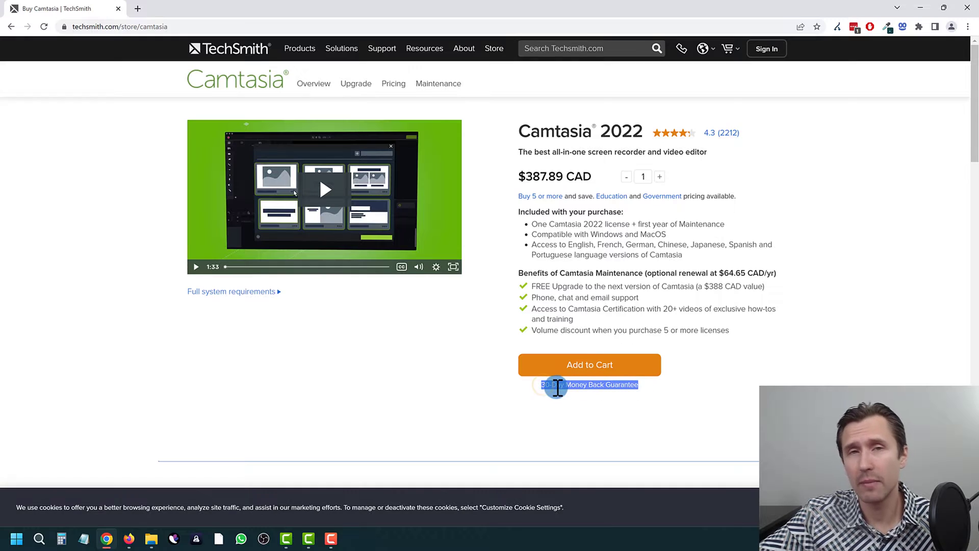
left_click(556, 386)
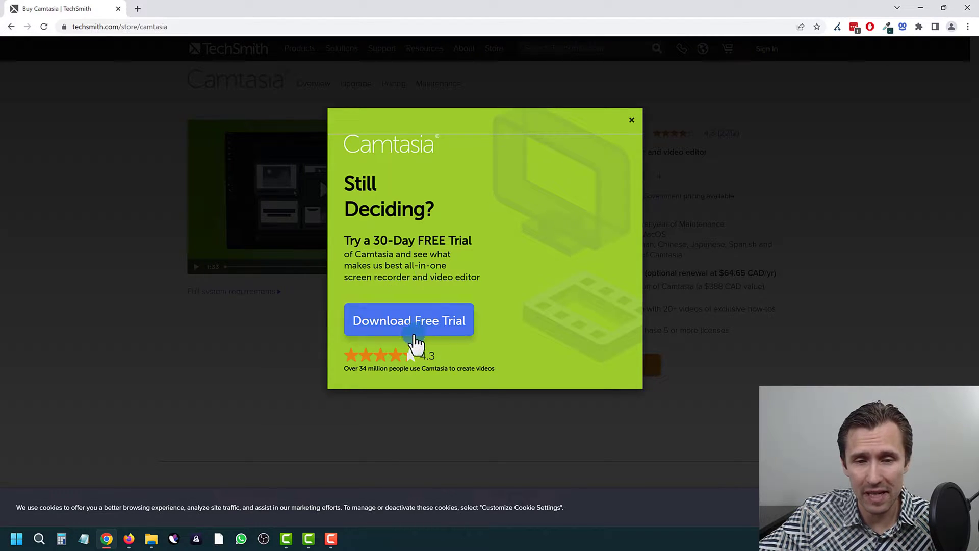
left_click(631, 121)
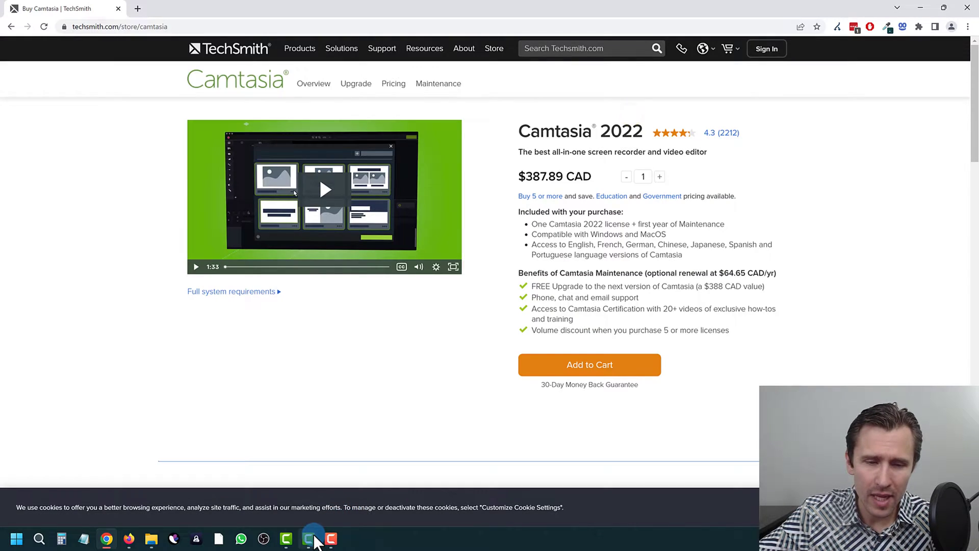
- Switch to Camtasia and open the recent project "Google Ads Tutorial 2022 DEMO VIDEO"
left_click(309, 538)
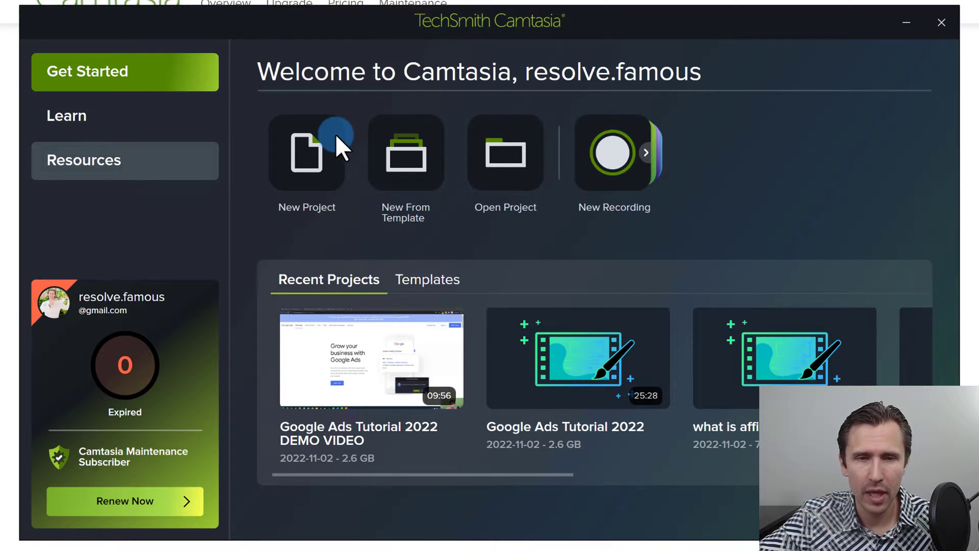
left_click(324, 147)
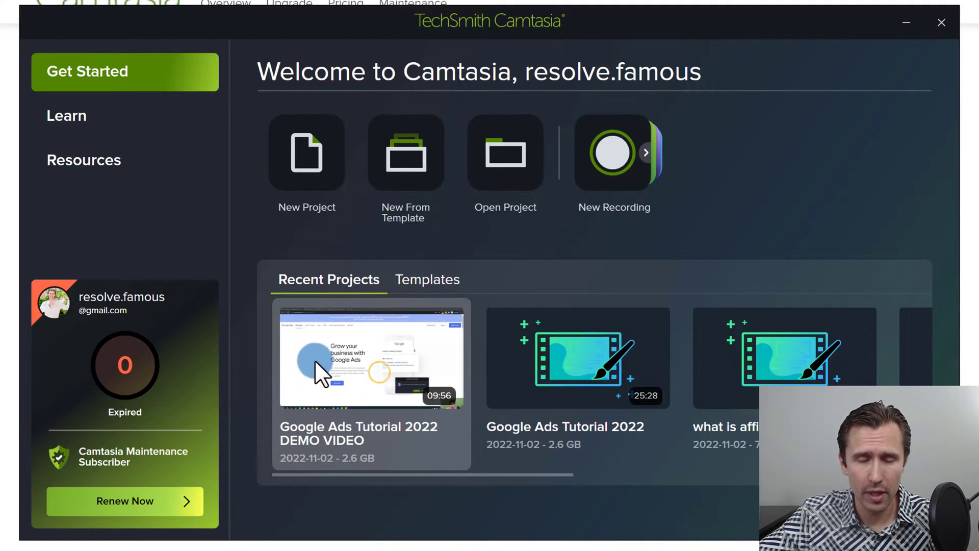
left_click(342, 356)
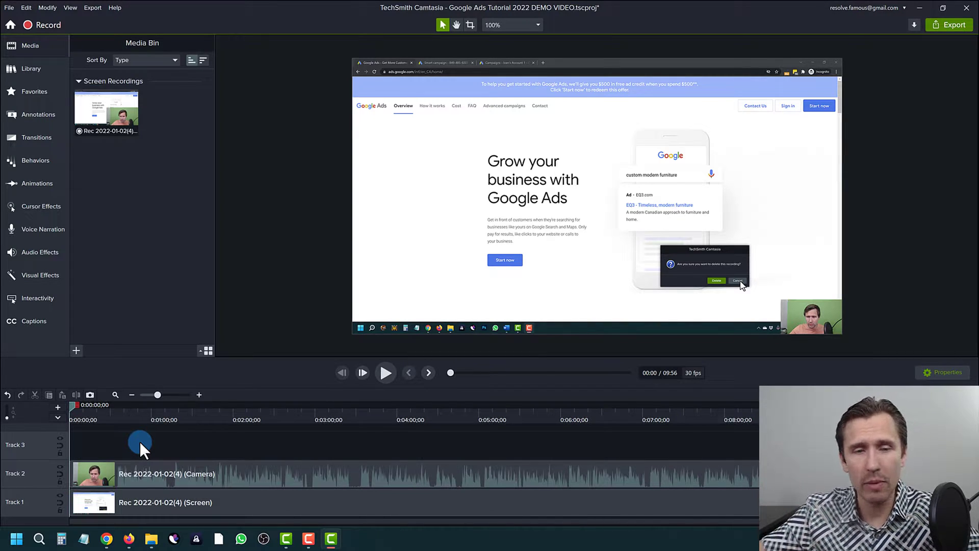
- Select the screen recording in the Media Bin and move the timeline playhead to about 52 seconds
left_click(101, 115)
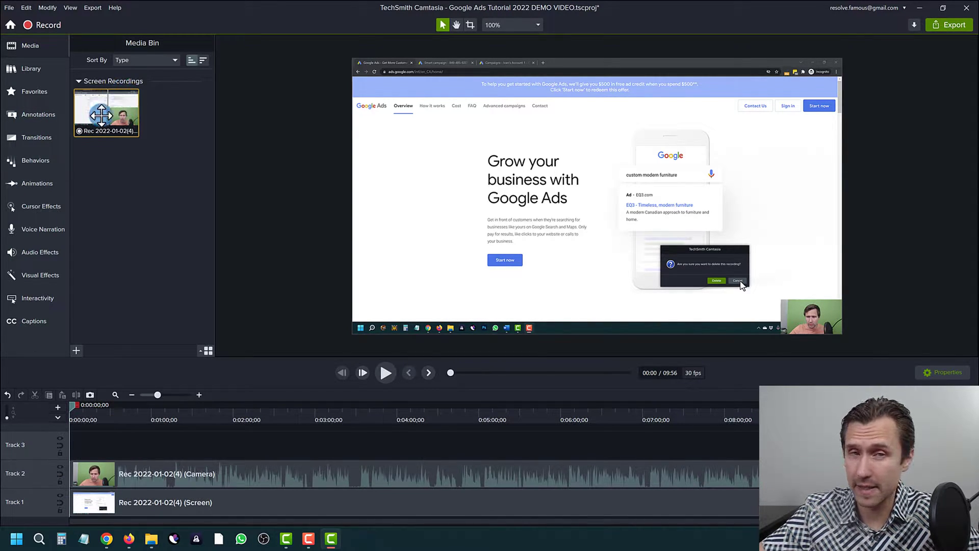
left_click(141, 415)
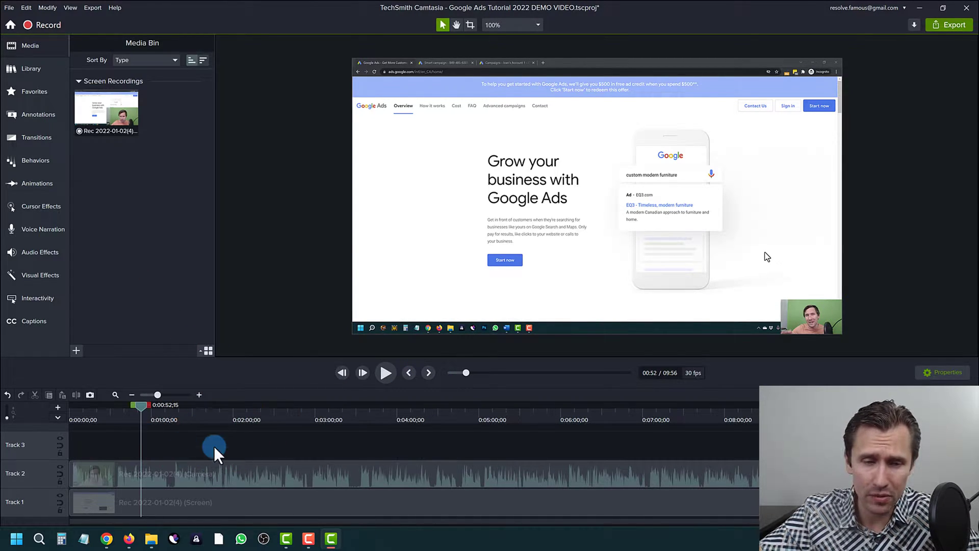
left_click(151, 544)
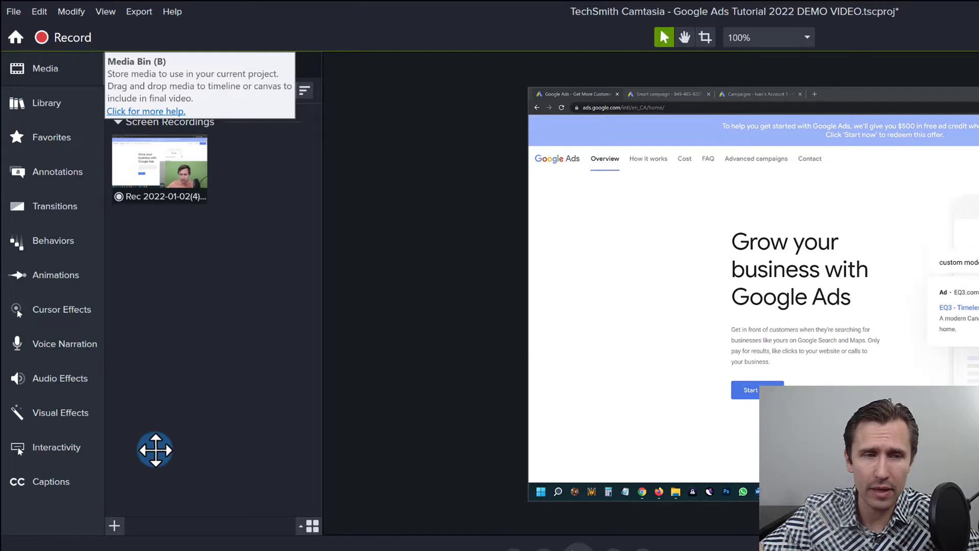
left_click(113, 524)
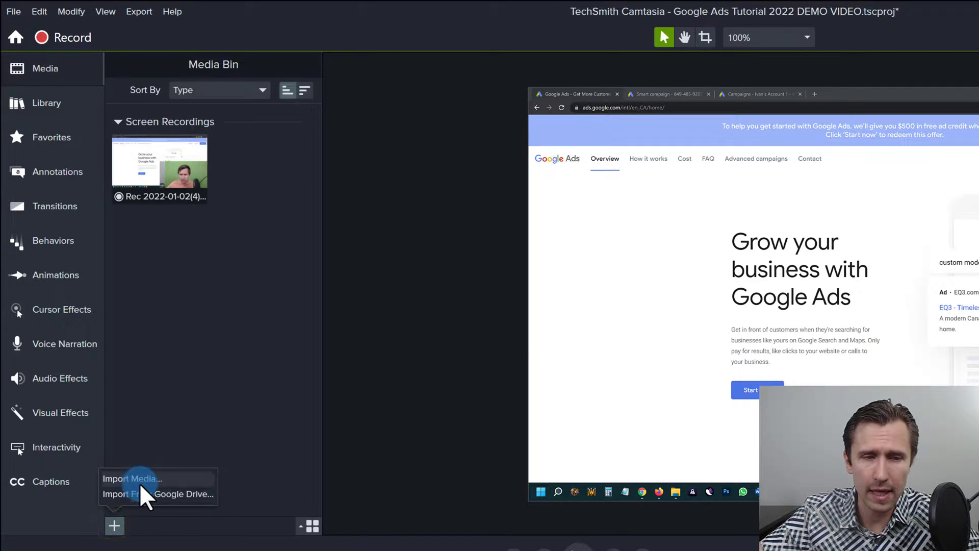
left_click(139, 481)
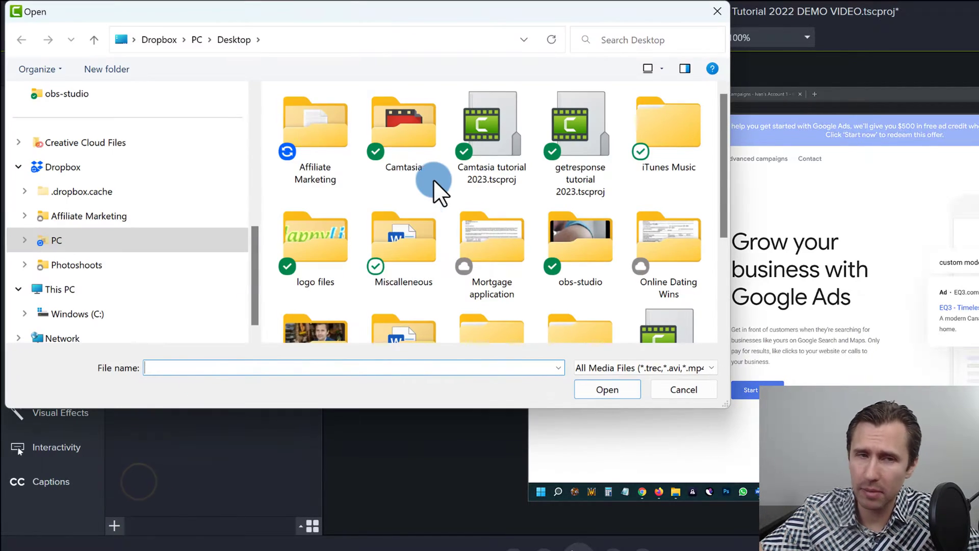
left_click(717, 13)
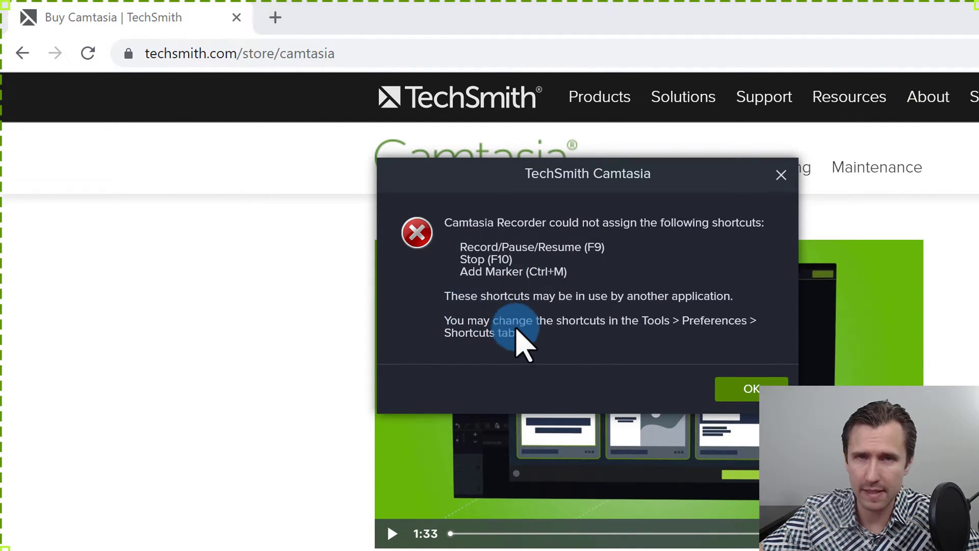
- Dismiss the shortcut conflict message, move the recorder window below the product video, and enable the integrated camera alongside Screen 1 capture
left_click(729, 397)
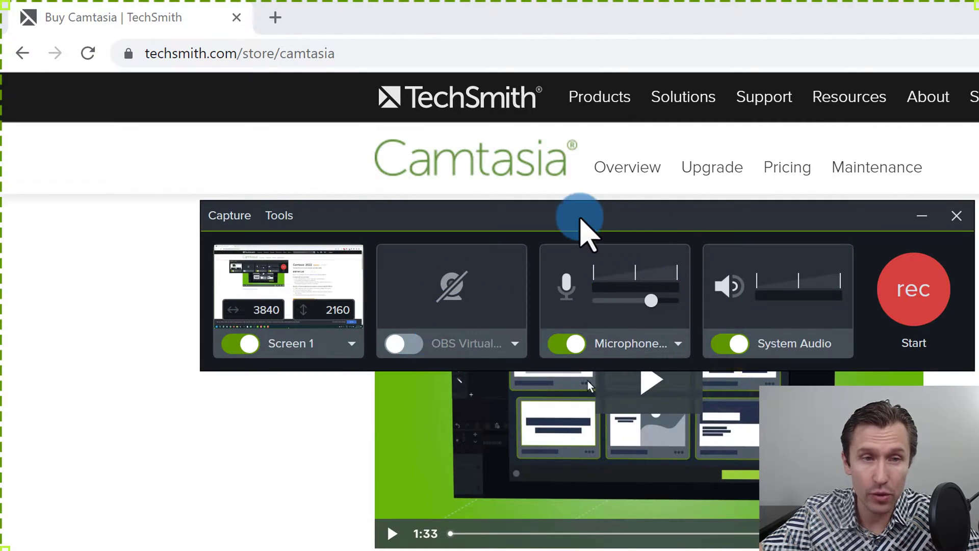
left_click_drag(580, 218, 442, 328)
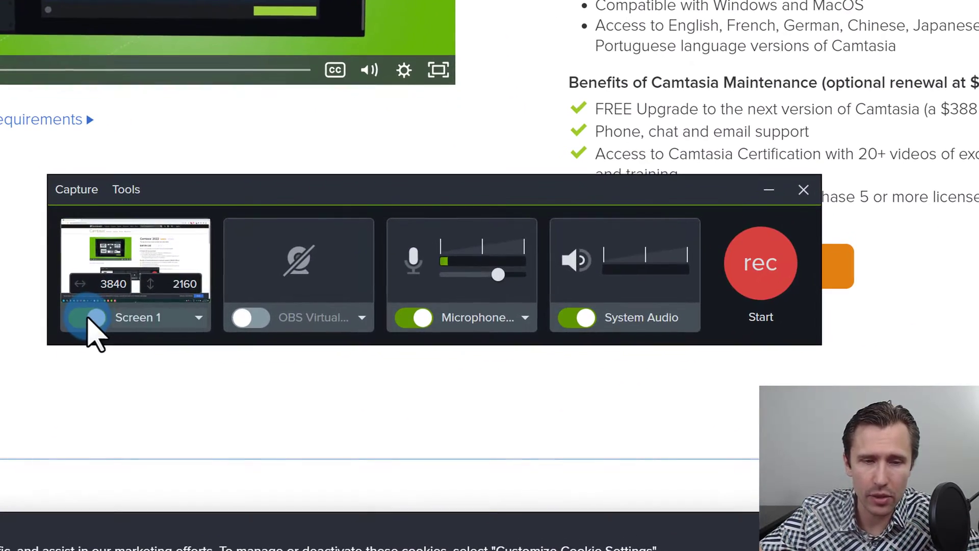
left_click(171, 348)
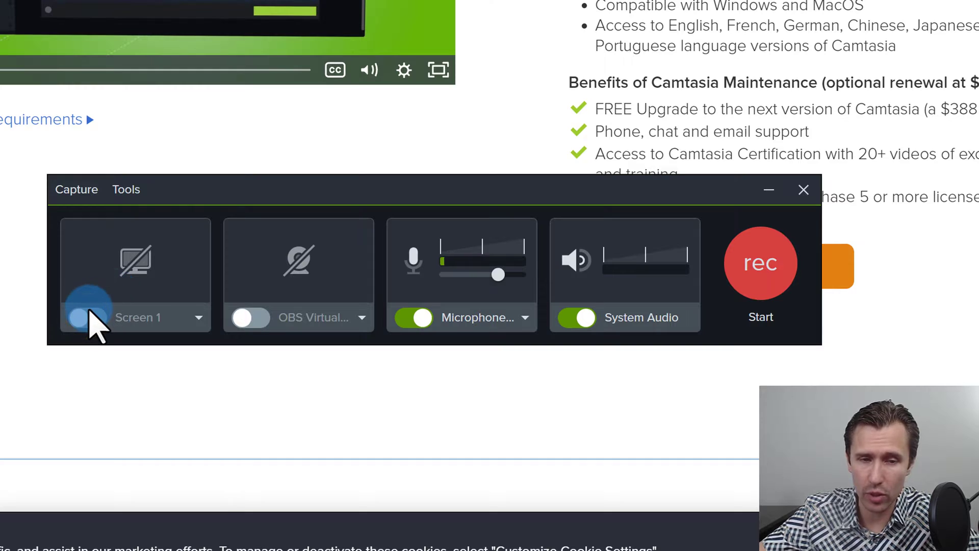
left_click(89, 312)
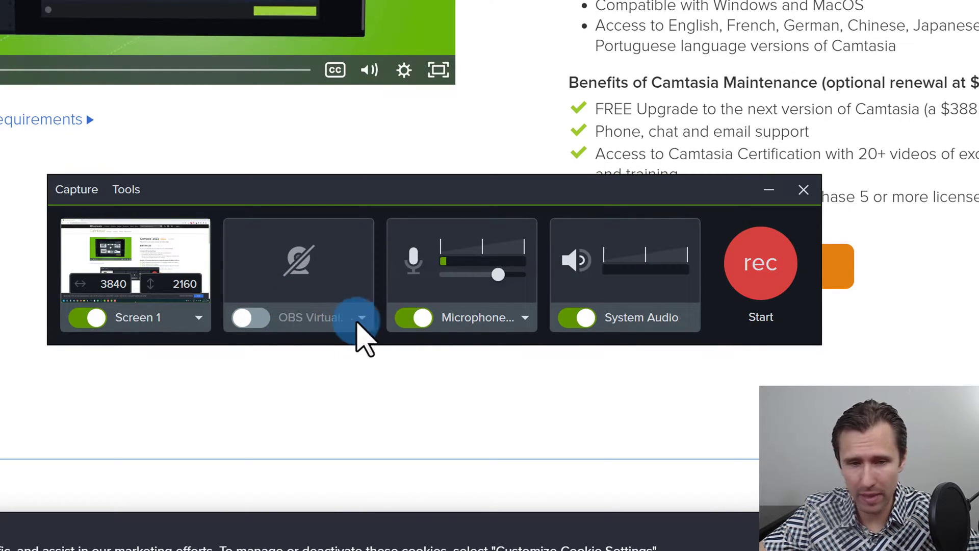
left_click(329, 319)
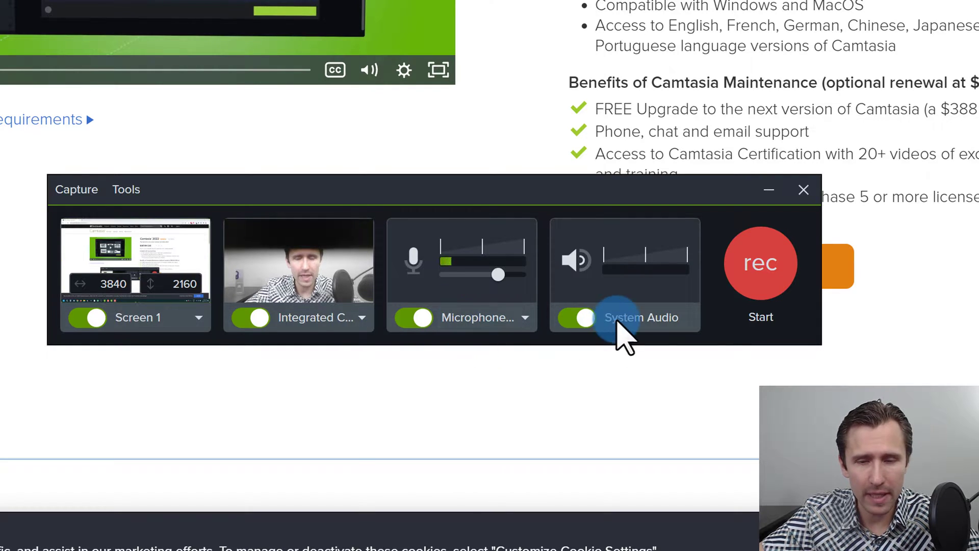
- Turn system audio recording off and back on
left_click(584, 322)
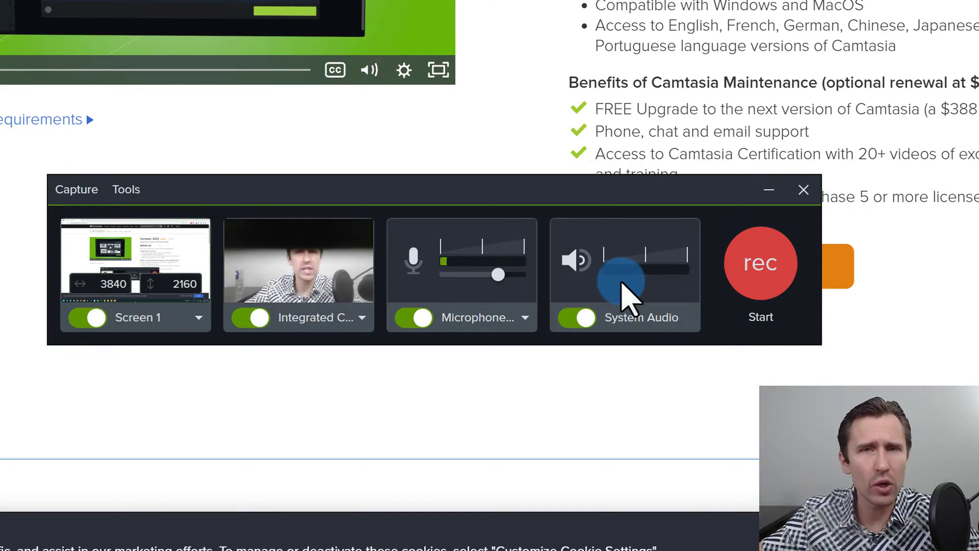
left_click(580, 320)
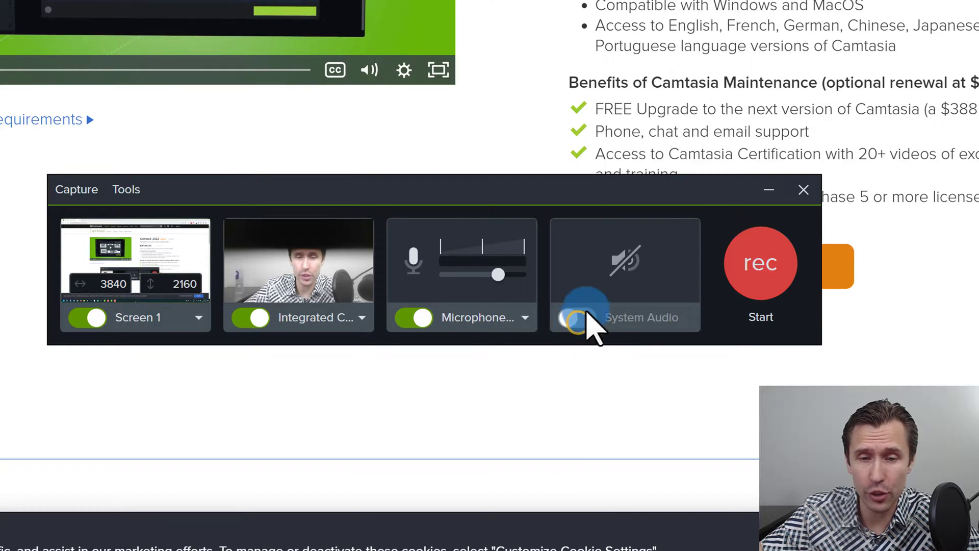
left_click(578, 318)
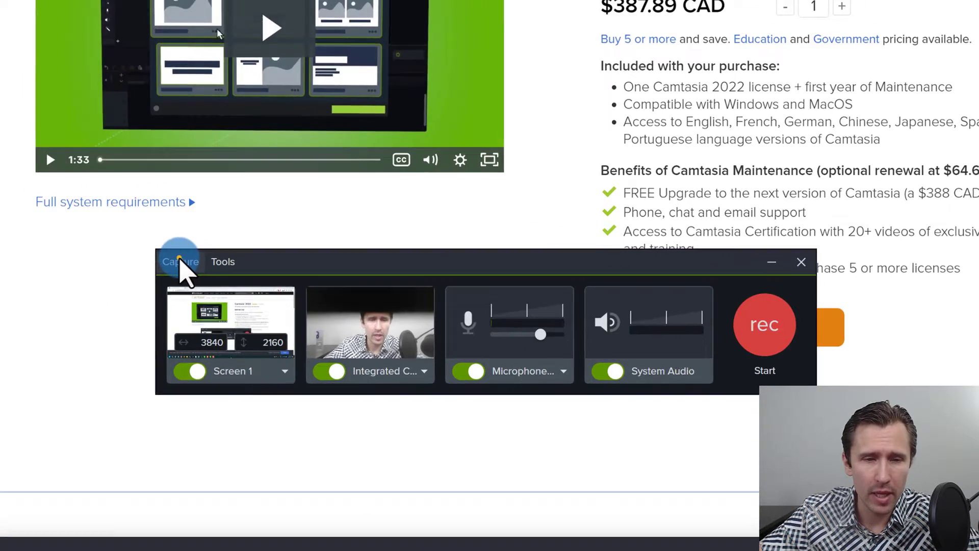
- Open the recorder preferences and examine the shortcut and input settings
left_click(77, 196)
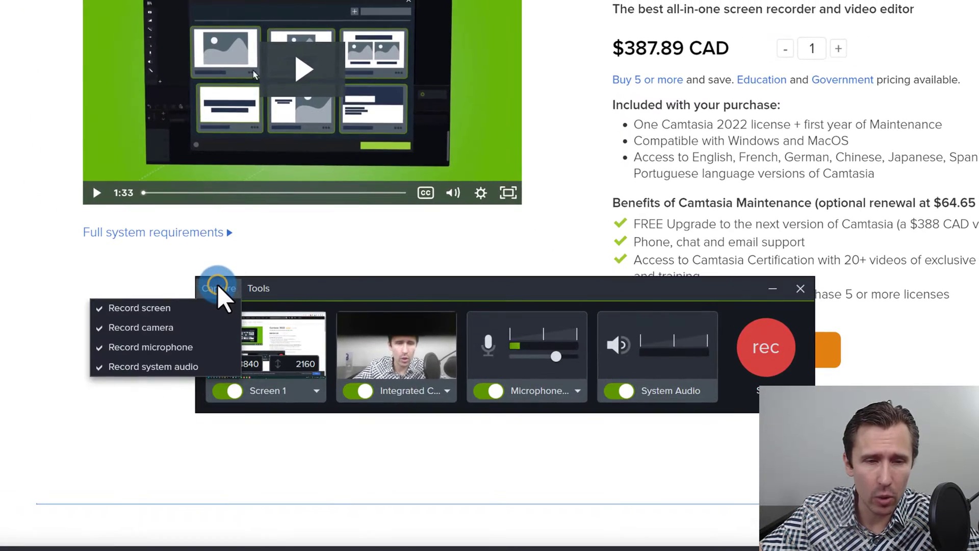
mouse_move(131, 194)
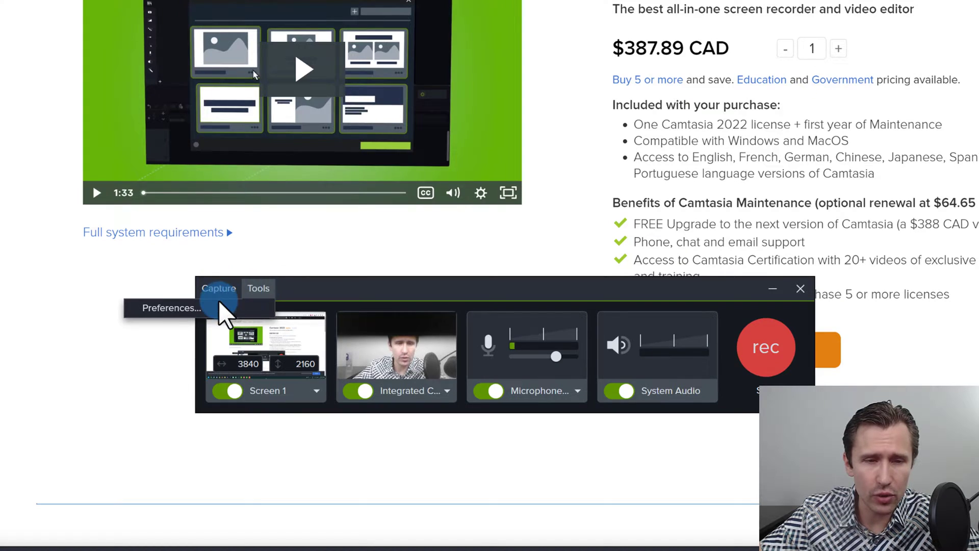
left_click(254, 309)
left_click(585, 271)
left_click(523, 270)
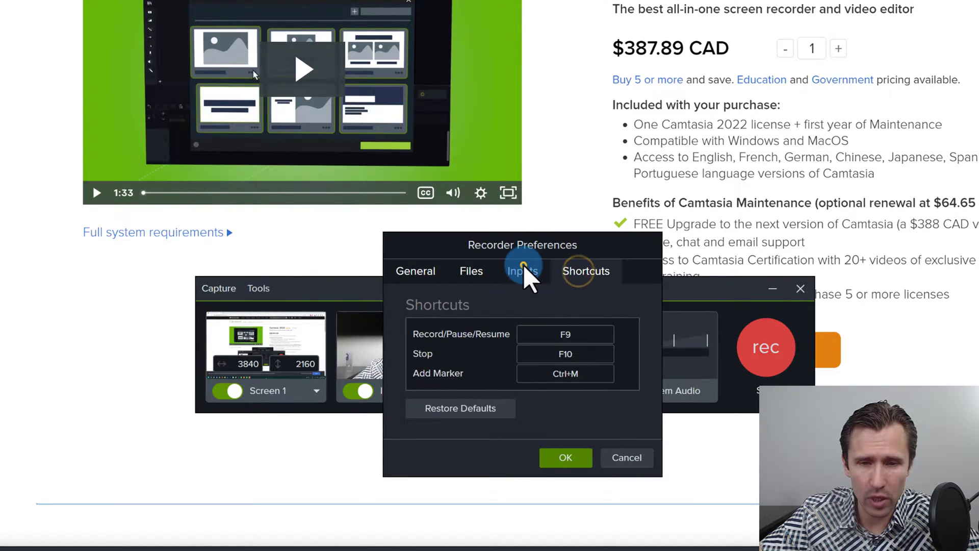
- Review the recorder's output folders, switch output naming to Prompt for file name, and set it back to Automatic file name
left_click(464, 272)
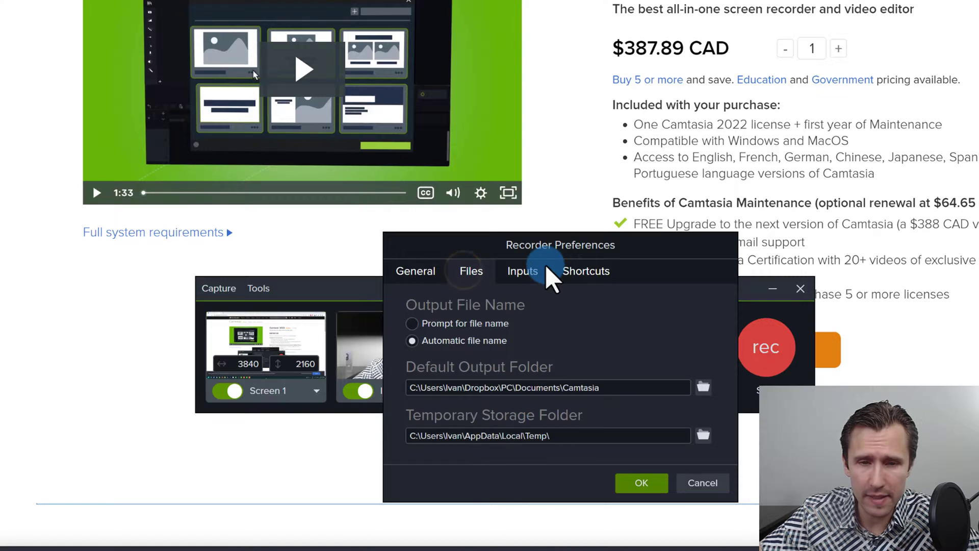
left_click_drag(541, 240, 525, 116)
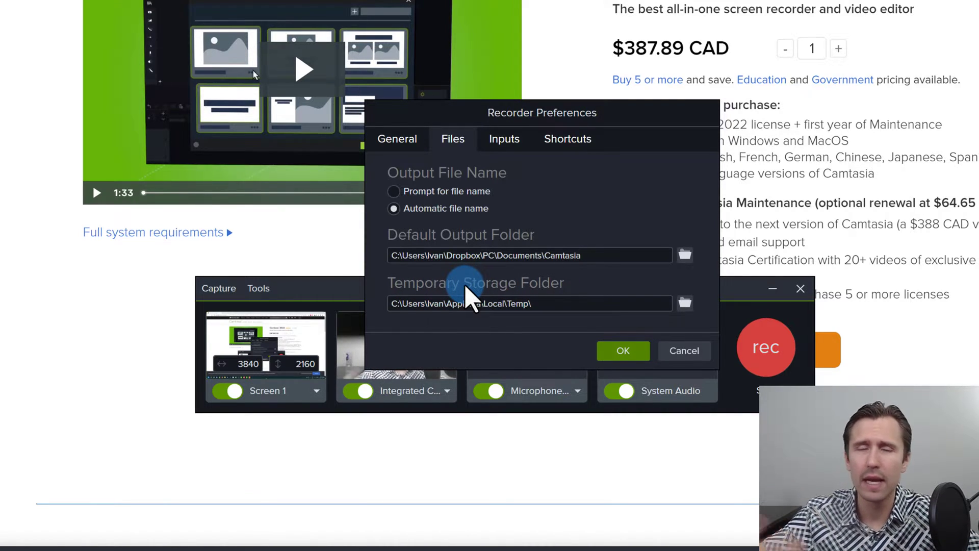
left_click_drag(536, 303, 500, 306)
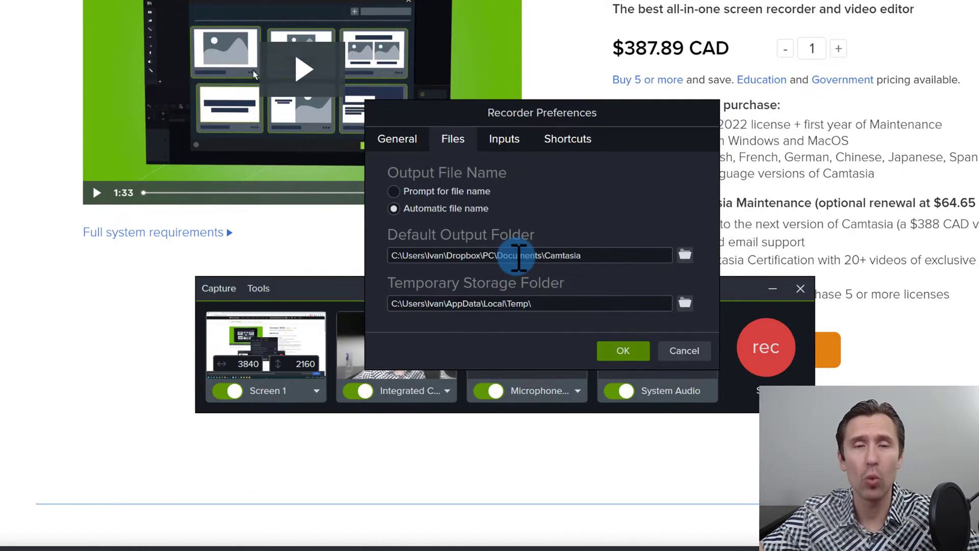
left_click(393, 192)
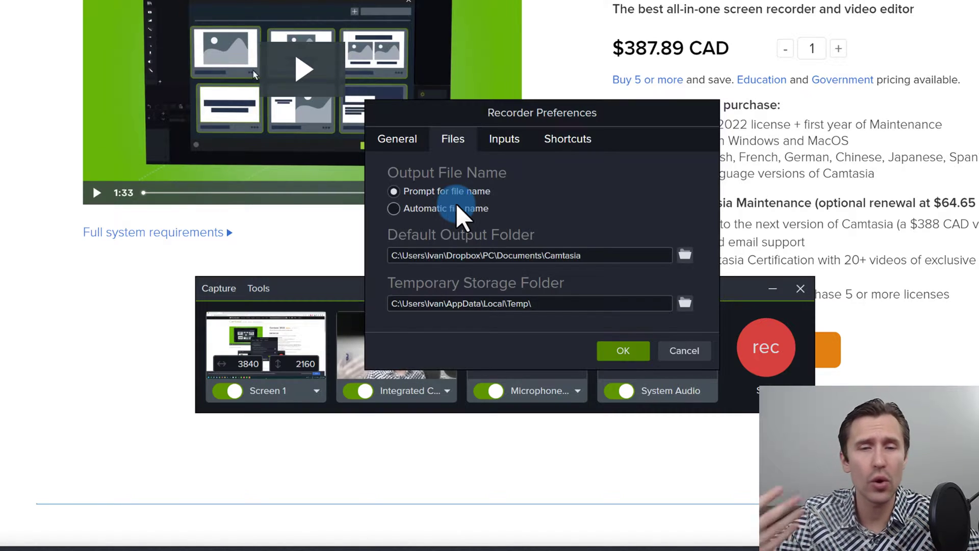
left_click(393, 209)
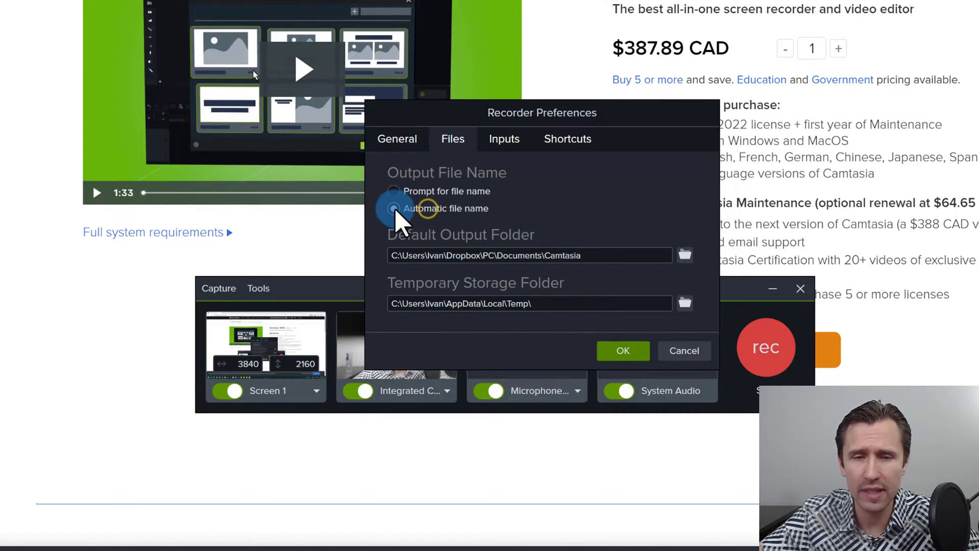
- Review the recorder's general workflow and shortcut preferences, accept them and dismiss the recorder window
left_click(402, 139)
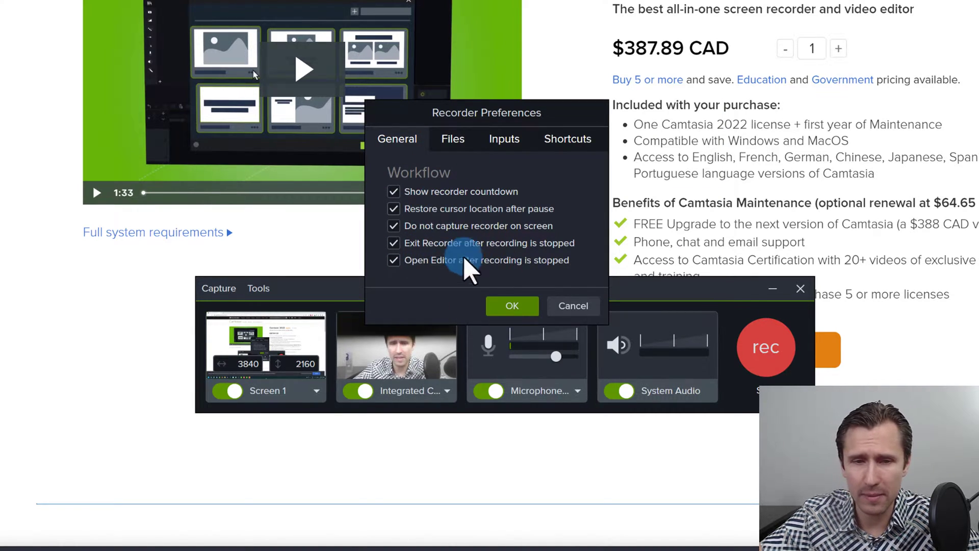
left_click(563, 143)
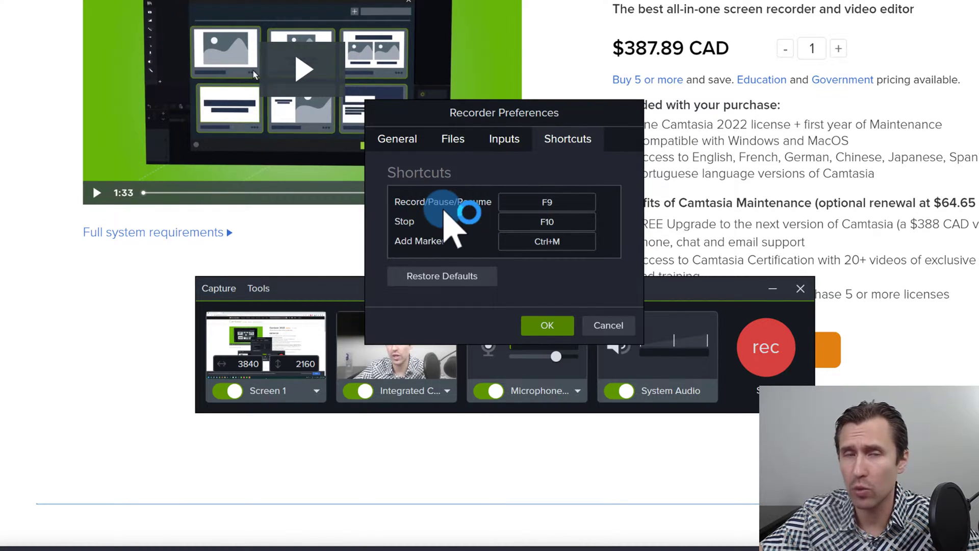
left_click(550, 323)
left_click(660, 256)
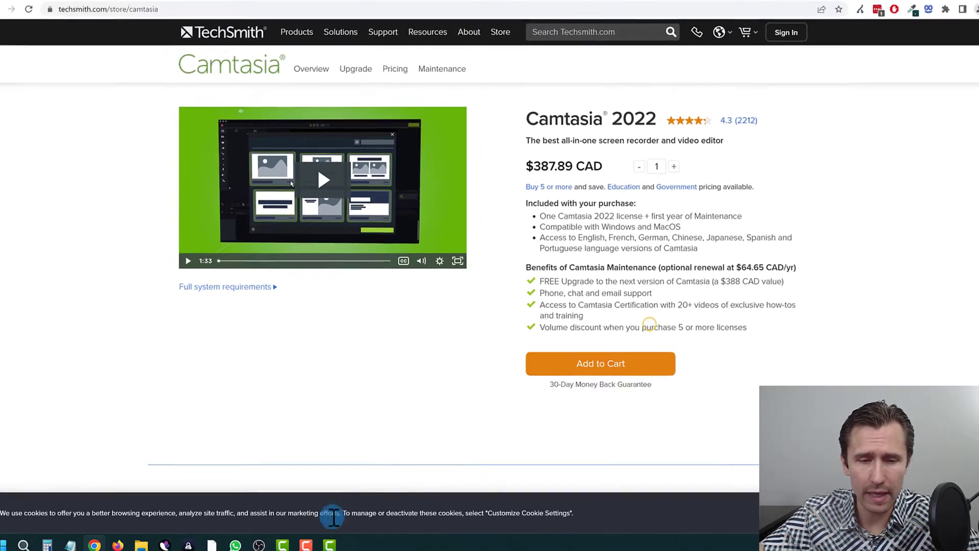
- Switch to the Camtasia editor, select the screen clip on Track 1, and move the playhead to about 2:24
left_click(329, 545)
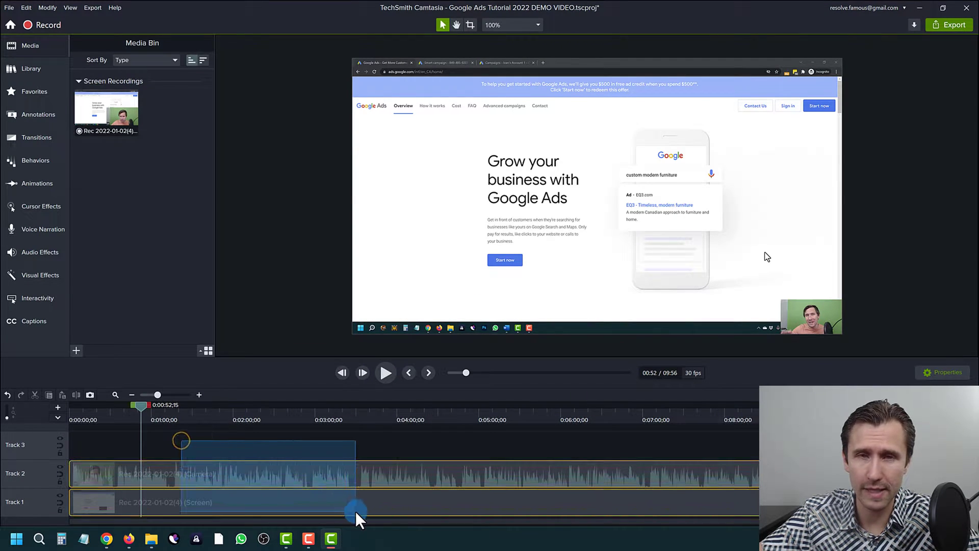
left_click(279, 471)
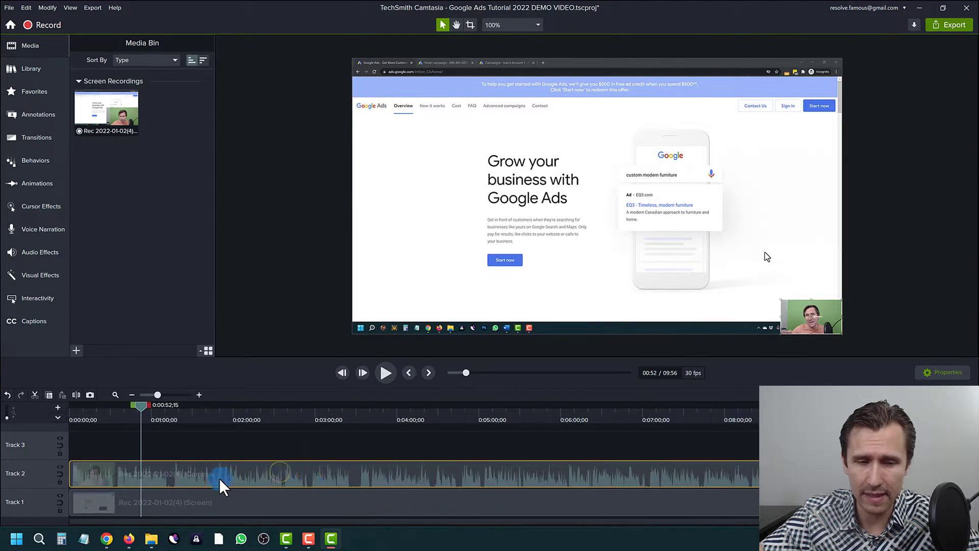
left_click(205, 504)
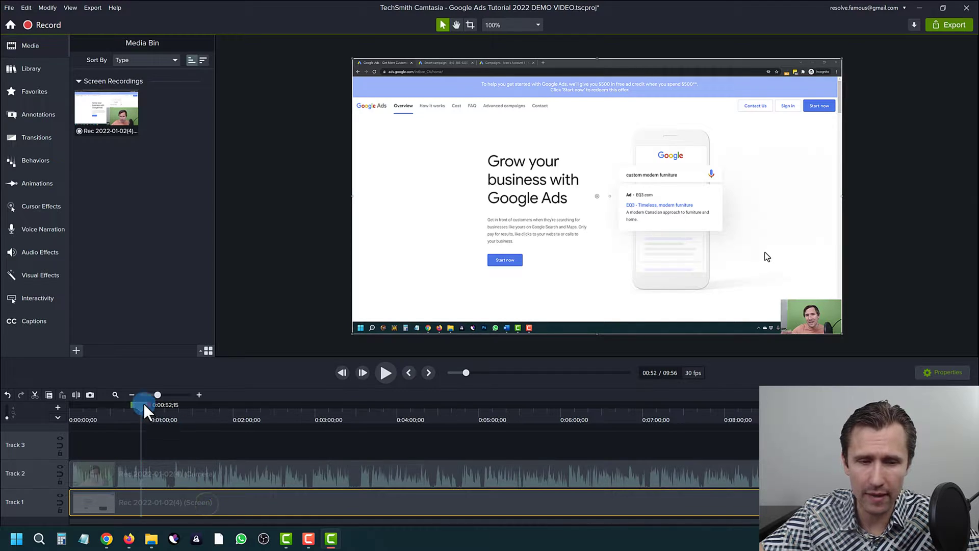
left_click_drag(143, 404, 230, 405)
left_click(267, 420)
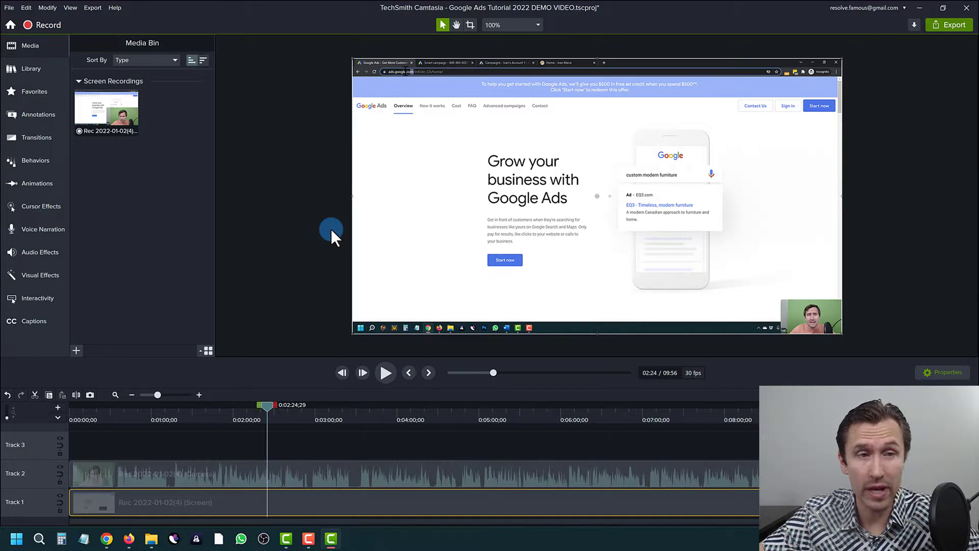
- Open the editor preferences and select the NVIDIA Quadro RTX 5000 graphics card for hardware acceleration
left_click(26, 6)
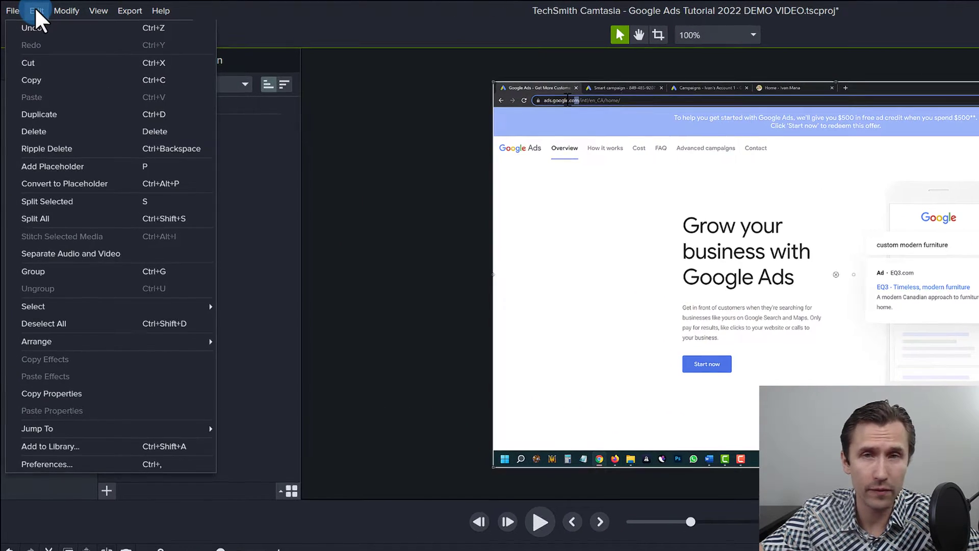
left_click(51, 463)
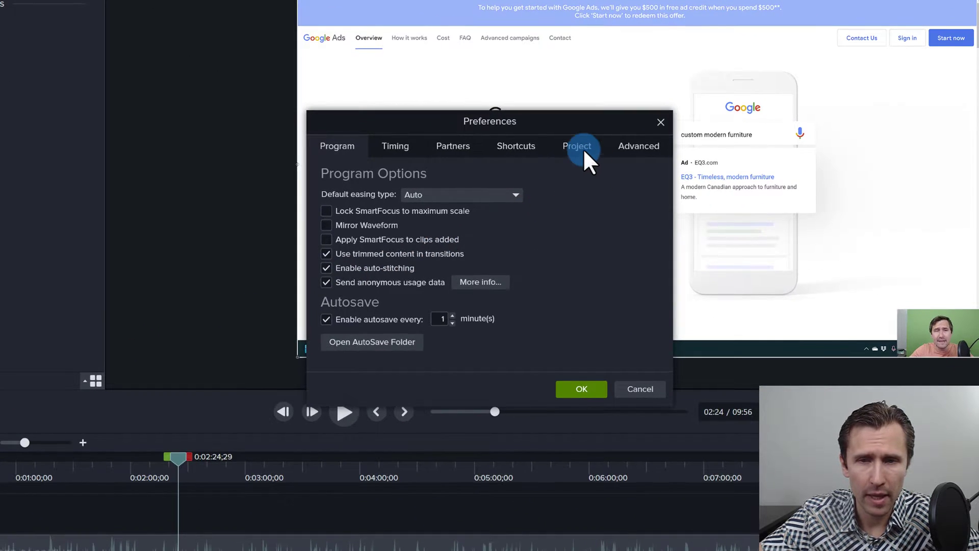
left_click(690, 210)
left_click(640, 139)
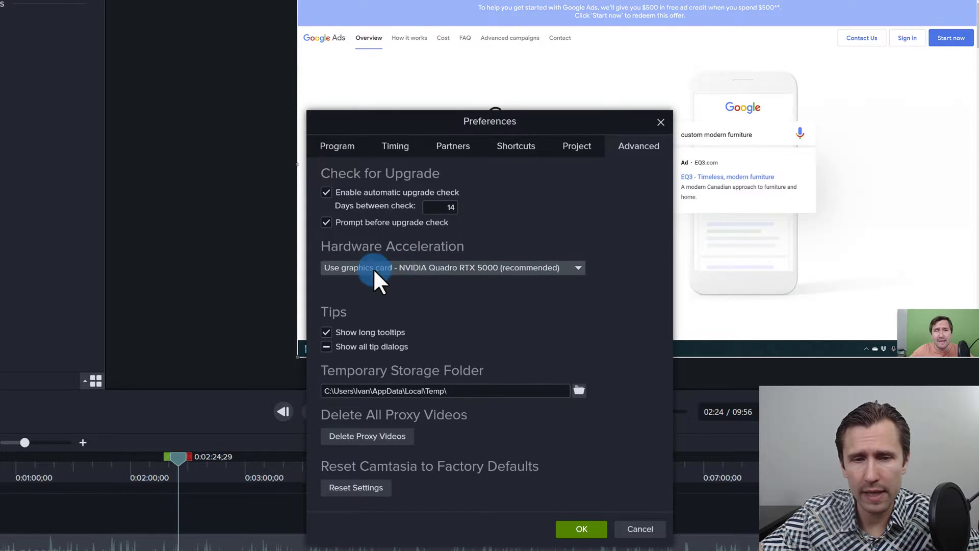
left_click(414, 268)
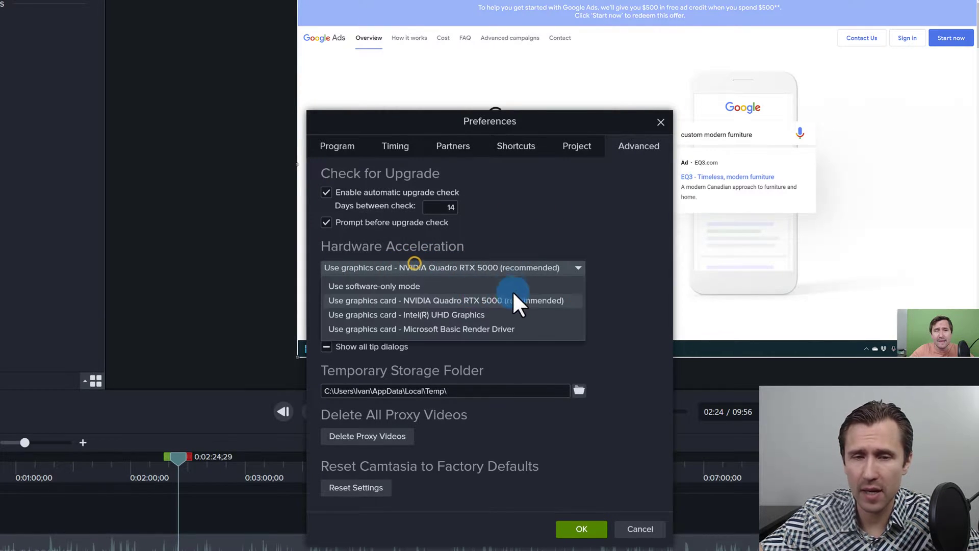
left_click(426, 300)
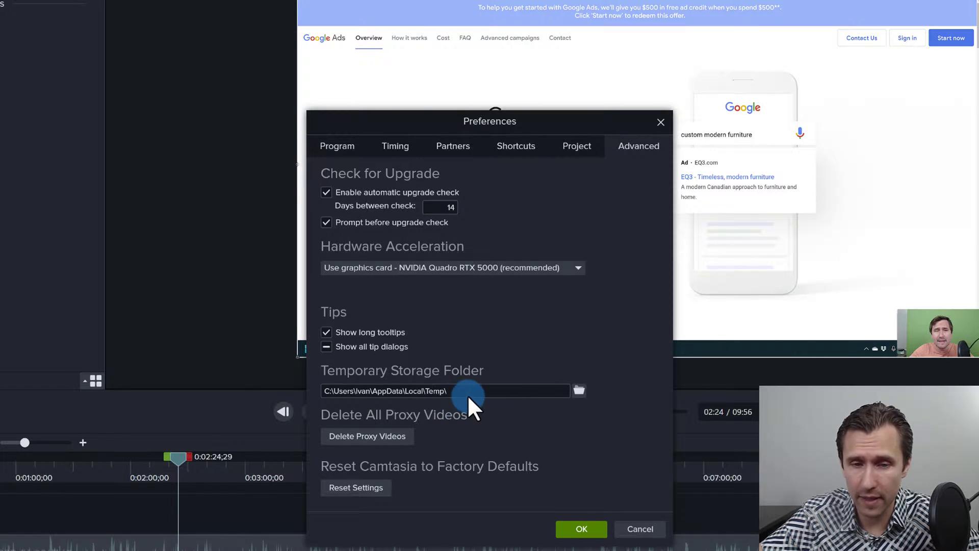
- Set the autosave interval to 1 minute in the program preferences
left_click(340, 146)
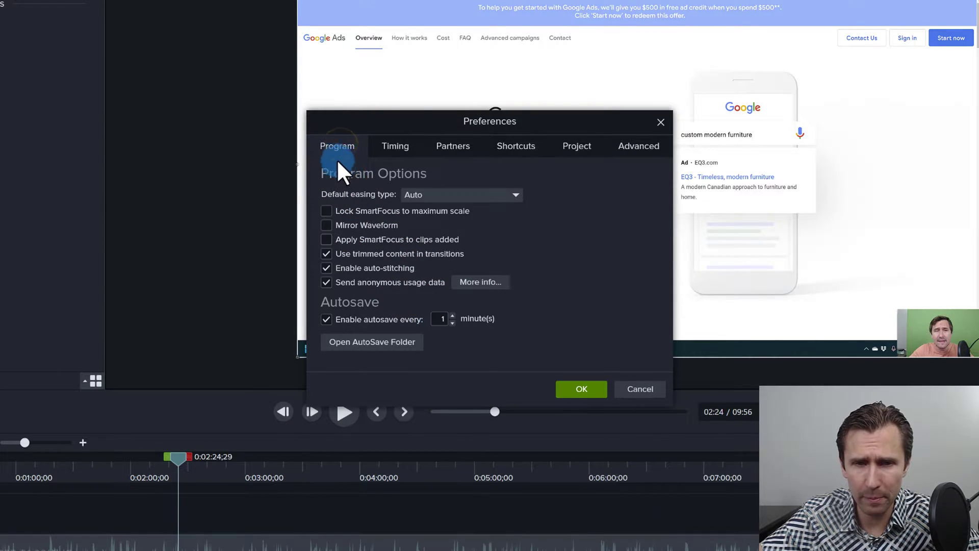
double_click(442, 318)
type("1")
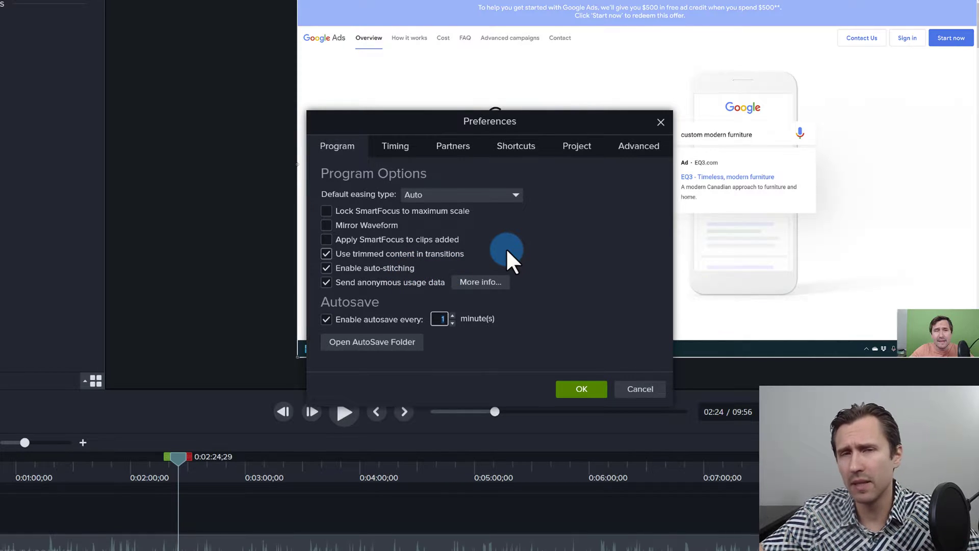
- Examine the Partners, Shortcuts, Project and default Timing preferences, and close the preferences dialog
left_click(395, 147)
left_click(450, 144)
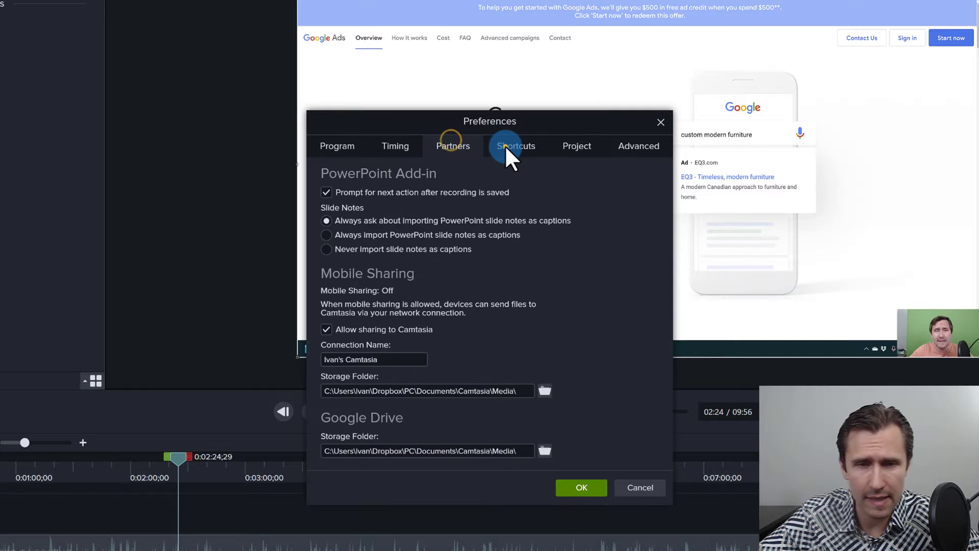
left_click(506, 147)
left_click(575, 146)
left_click(517, 147)
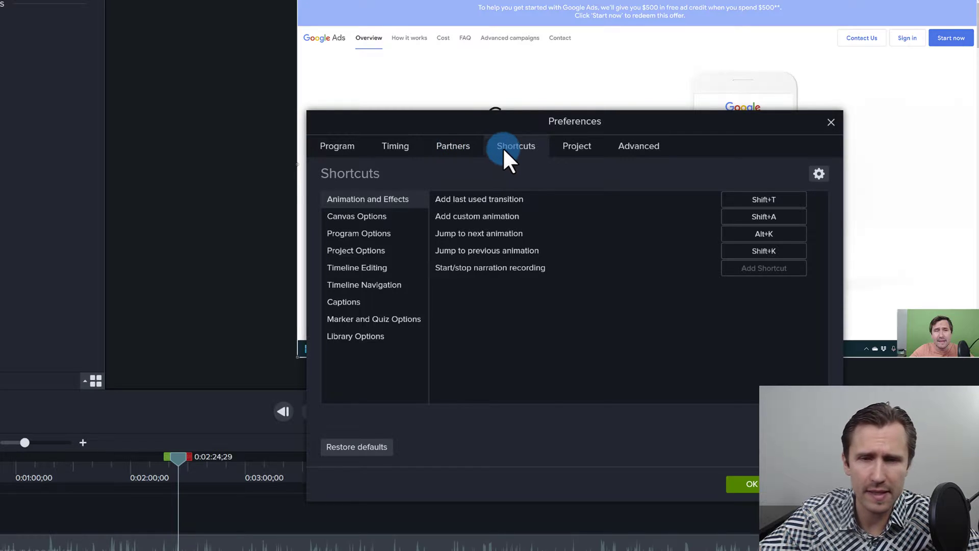
left_click(385, 148)
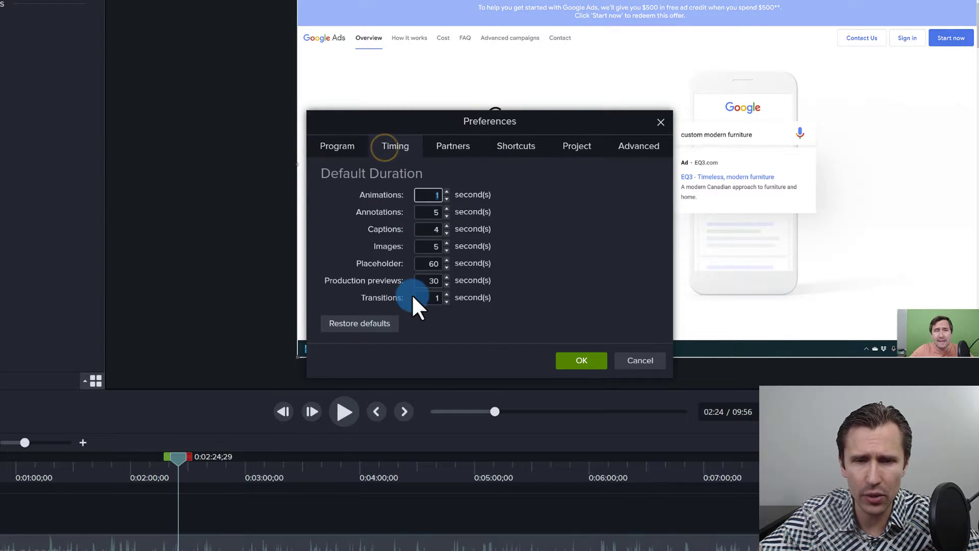
left_click(431, 194)
left_click(540, 232)
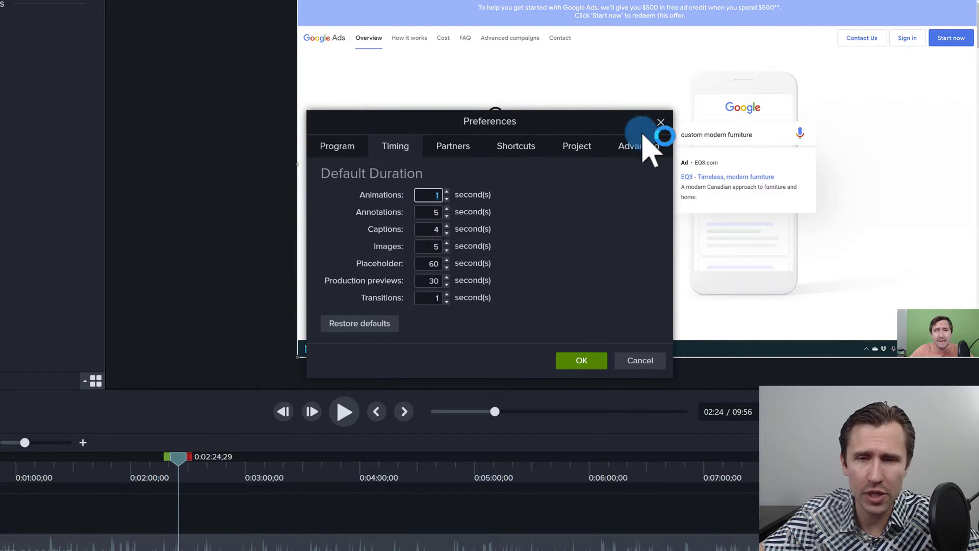
left_click(657, 123)
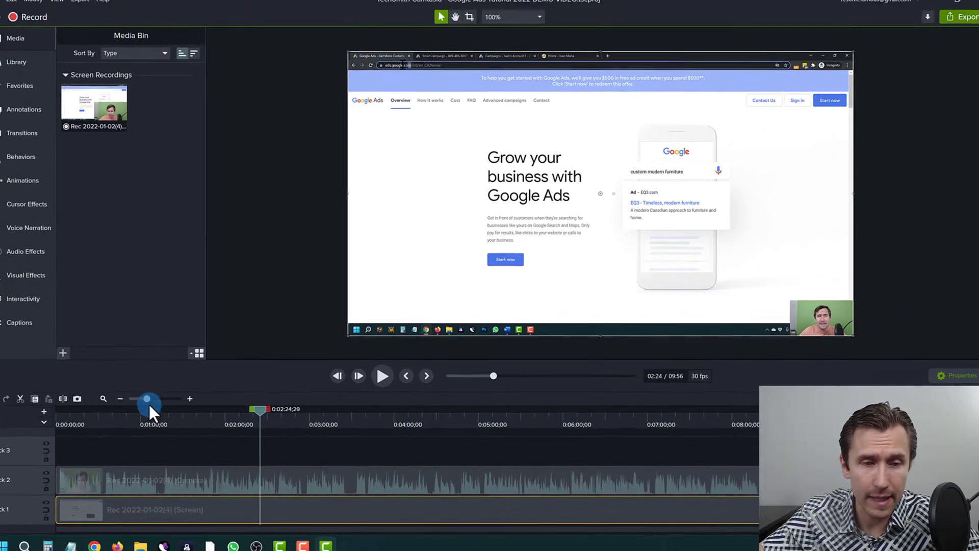
- Move the playhead back to about 0:23 in the recording
left_click(133, 396)
left_click(198, 394)
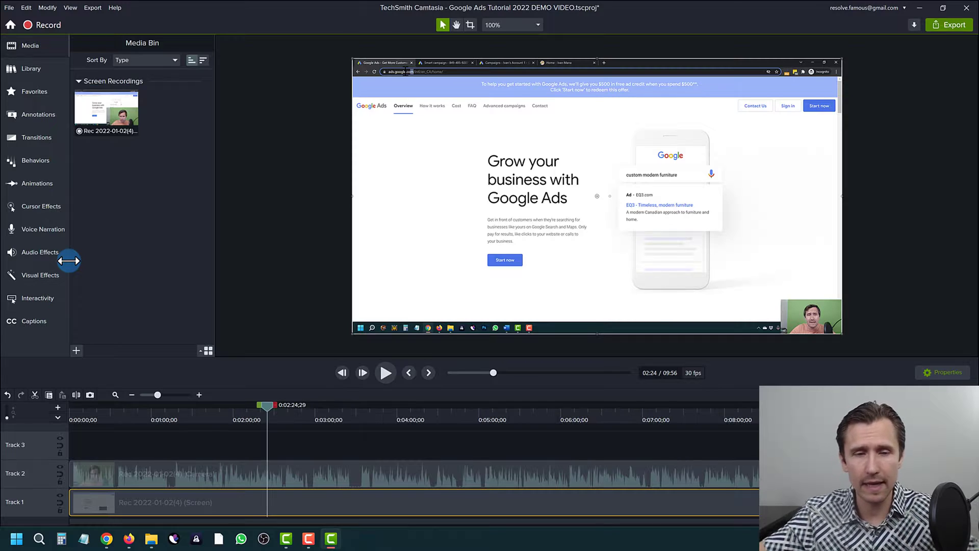
left_click(232, 427)
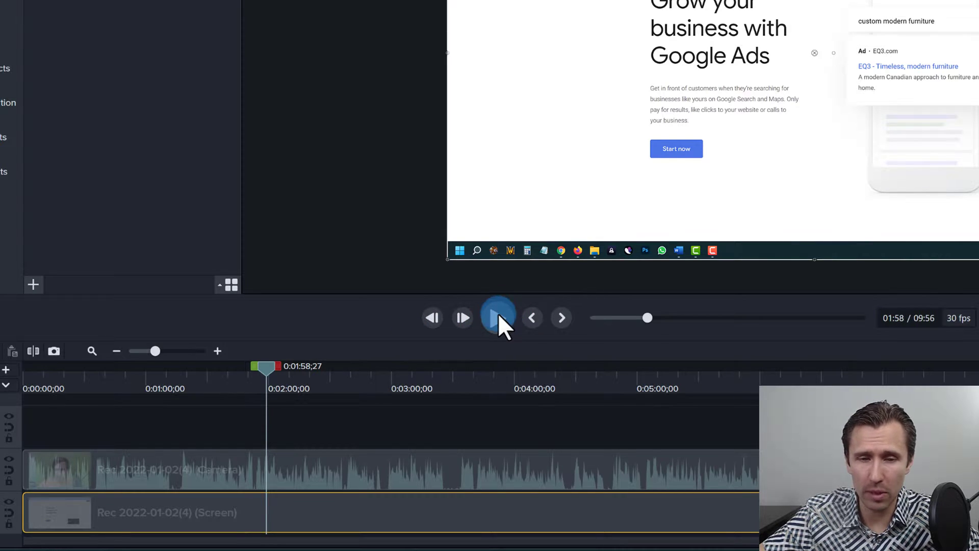
left_click_drag(648, 318, 603, 326)
- Step the playhead back frame by frame to 0:00:23;06
left_click(434, 320)
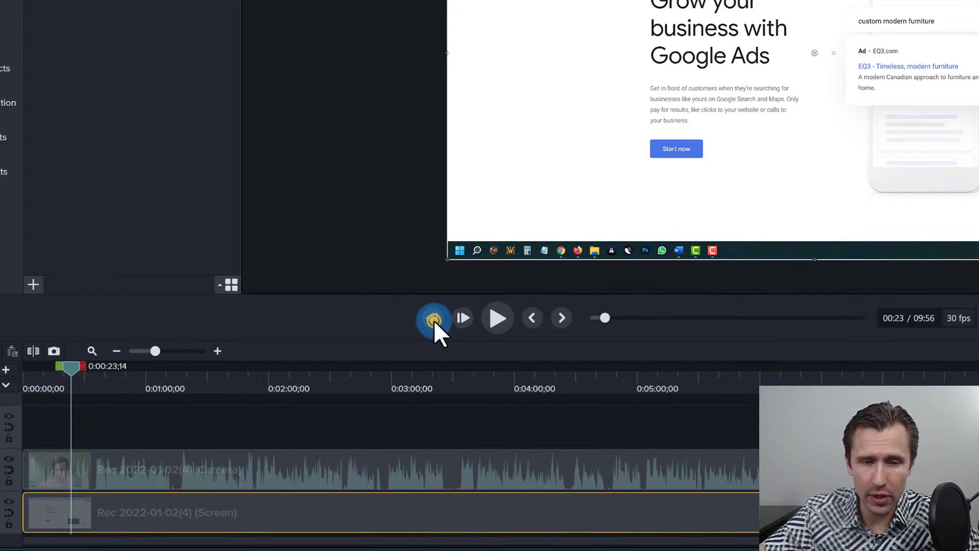
left_click(433, 319)
left_click(433, 320)
left_click(434, 319)
left_click(434, 320)
left_click(433, 320)
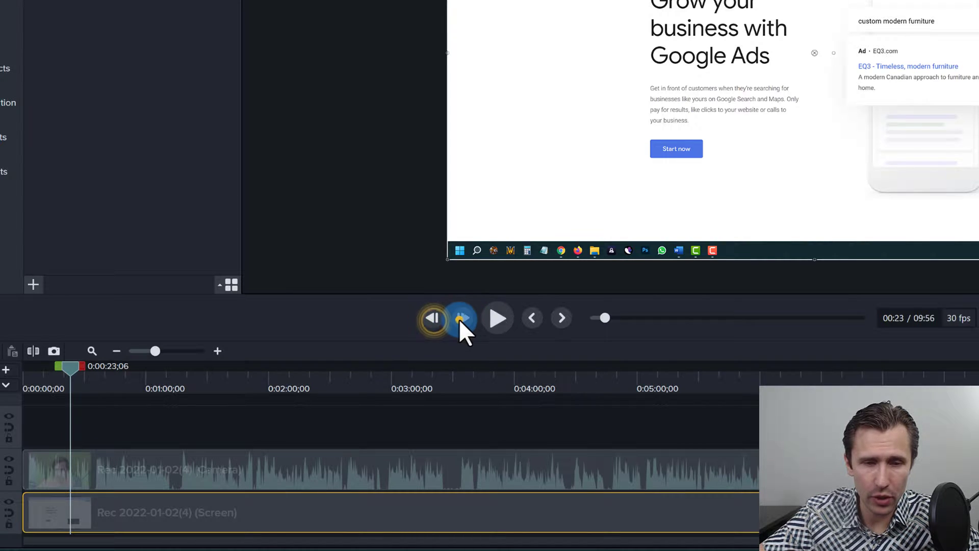
- Step the playhead forward five frames to 0:00:23;11
left_click(459, 320)
left_click(459, 319)
left_click(459, 319)
left_click(459, 319)
left_click(459, 319)
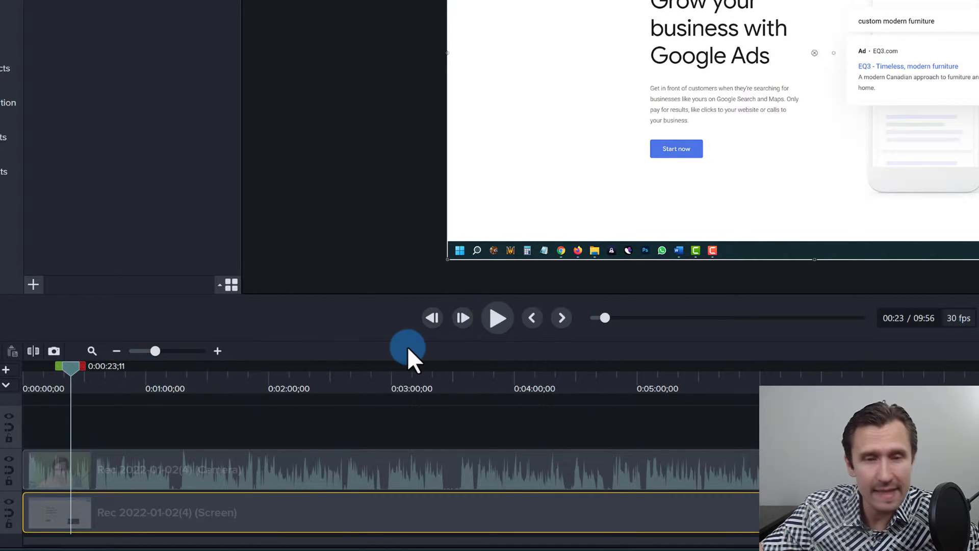
- Step the playhead back seven frames to 0:00:23;04
left_click(433, 318)
left_click(433, 318)
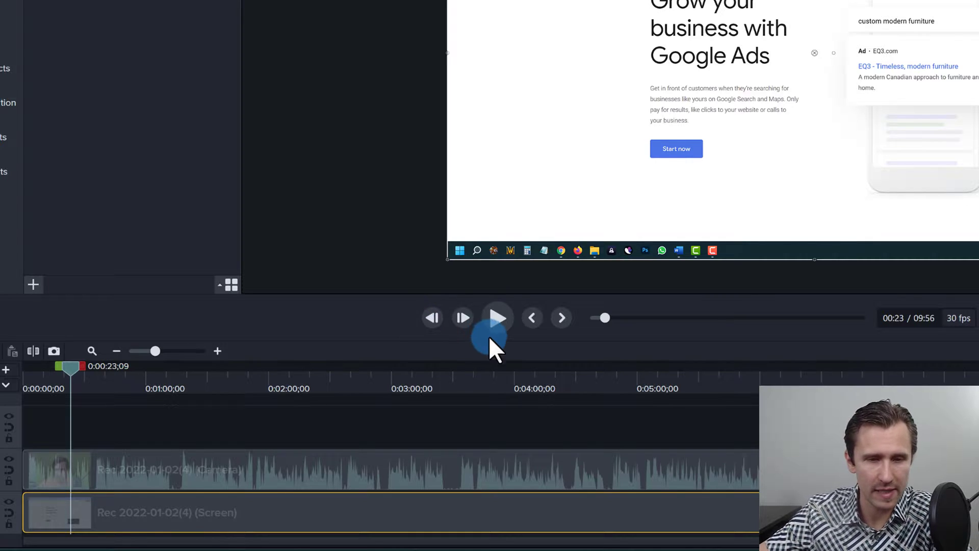
key("comma")
key("comma")
left_click(423, 323)
left_click(423, 322)
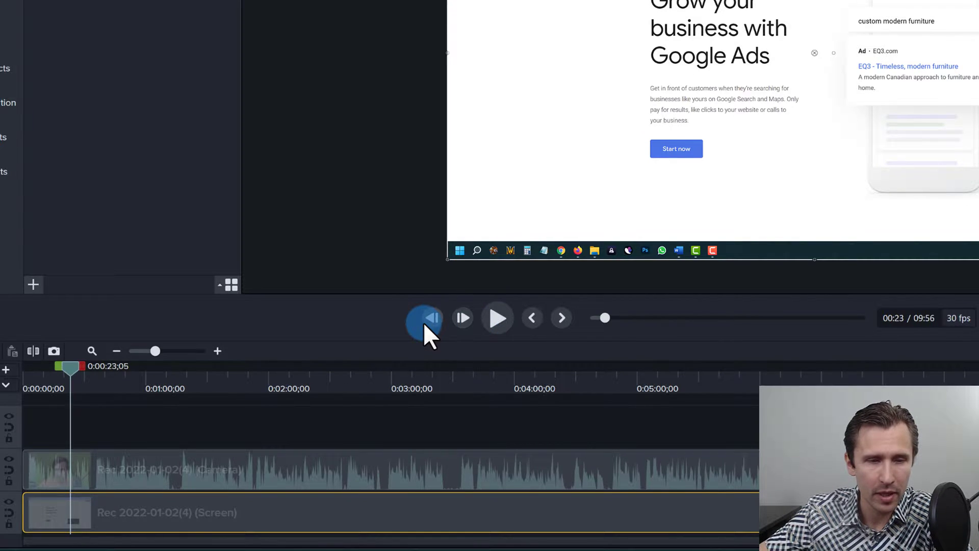
left_click(423, 322)
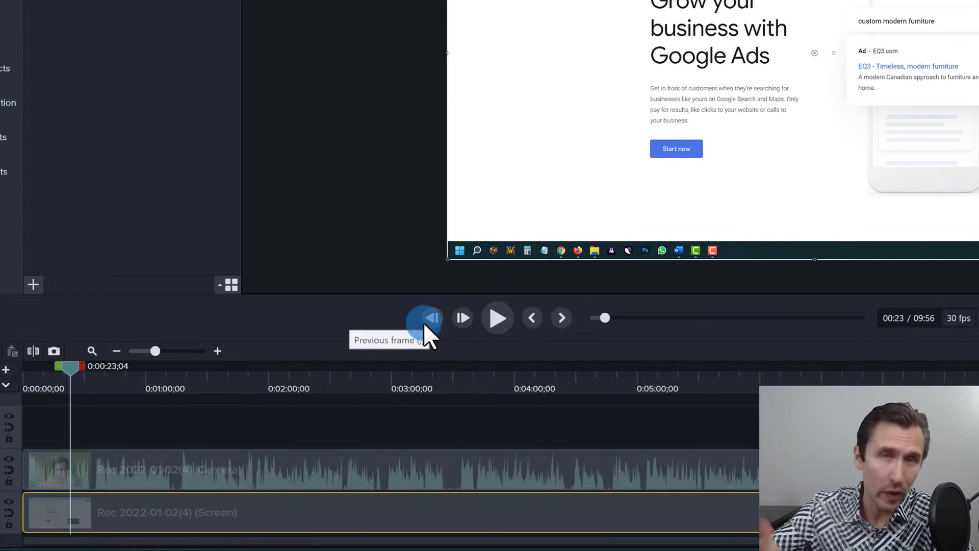
- Step the playhead back five frames to 0:00:22;29
left_click(436, 314)
left_click(434, 314)
left_click(434, 314)
left_click(435, 314)
left_click(435, 315)
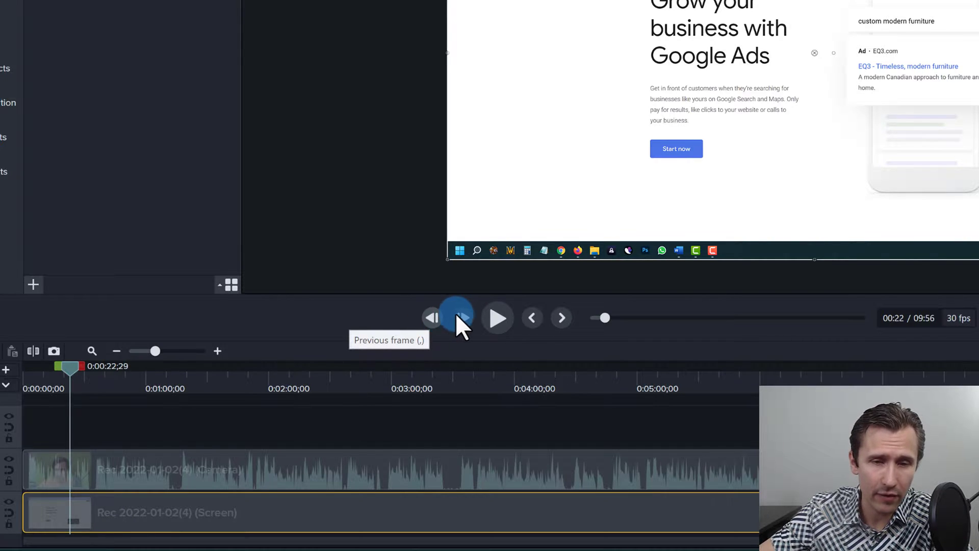
- Step the playhead forward frame by frame to 0:00:23;06
left_click(460, 315)
left_click(460, 315)
left_click(460, 314)
left_click(460, 314)
left_click(460, 314)
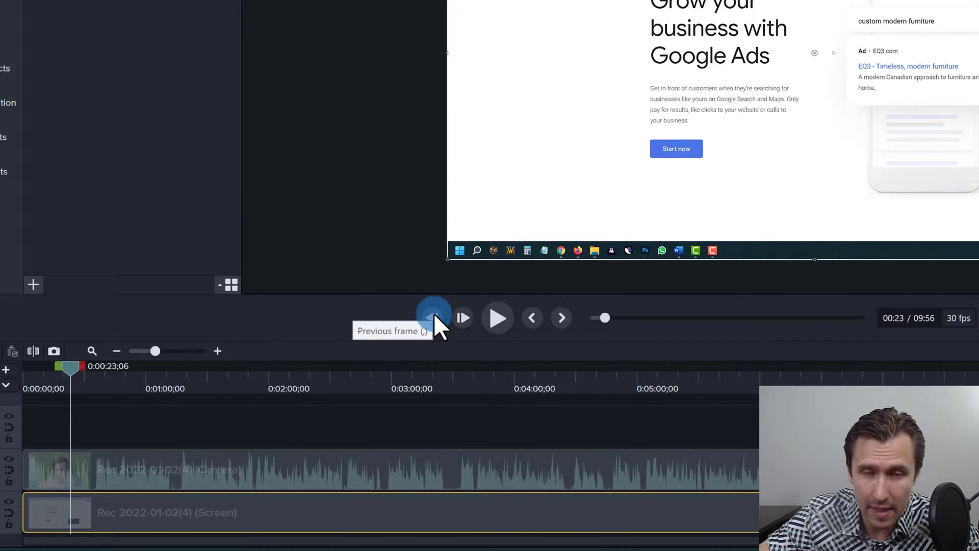
- Step the playhead back frame by frame to 0:00:23;01
left_click(412, 322)
left_click(412, 322)
left_click(412, 323)
left_click(412, 323)
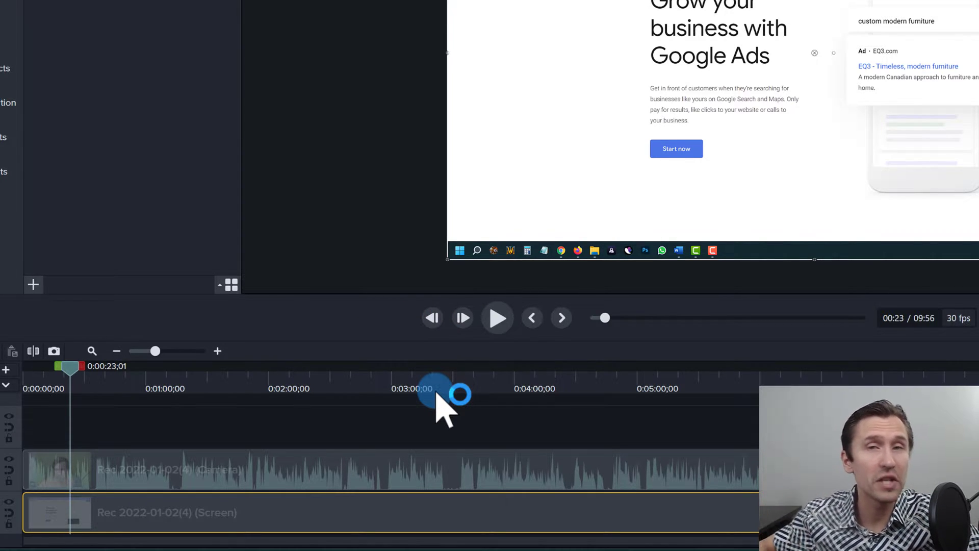
- Play the recording from 0:00:23;01 and pause it at about 0:00:26;27
left_click(502, 319)
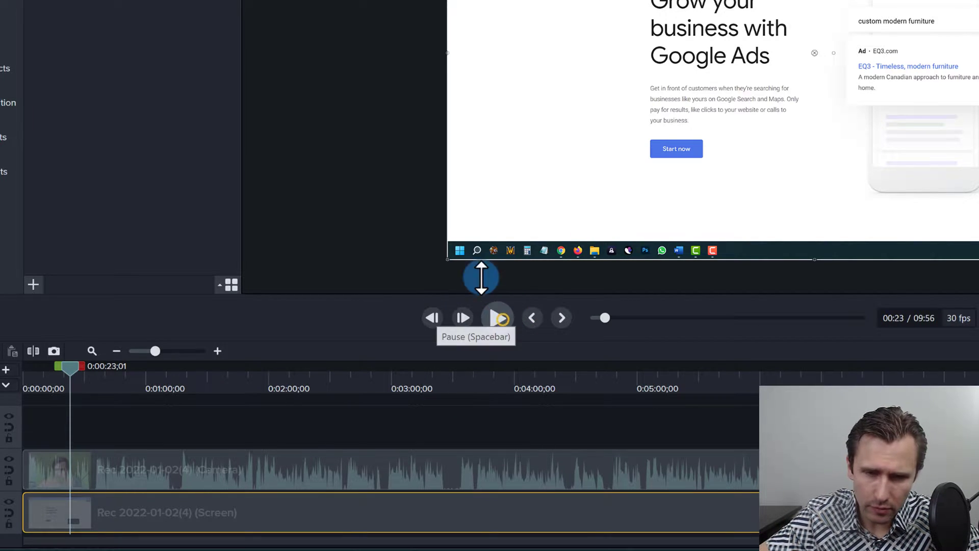
left_click(499, 319)
left_click(509, 331)
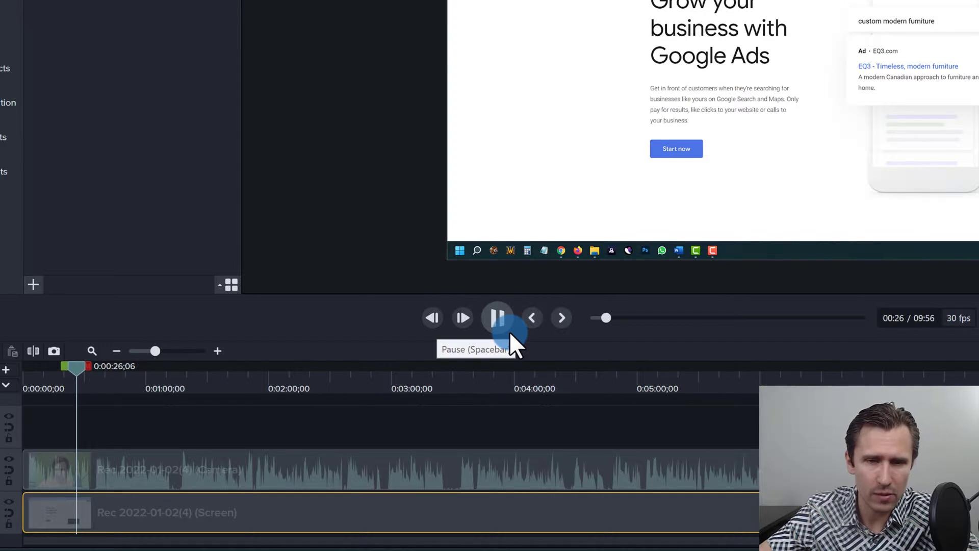
left_click(510, 332)
- Jump the playhead to the previous media point at 0:00:00;00 and select the camera clip
left_click(534, 317)
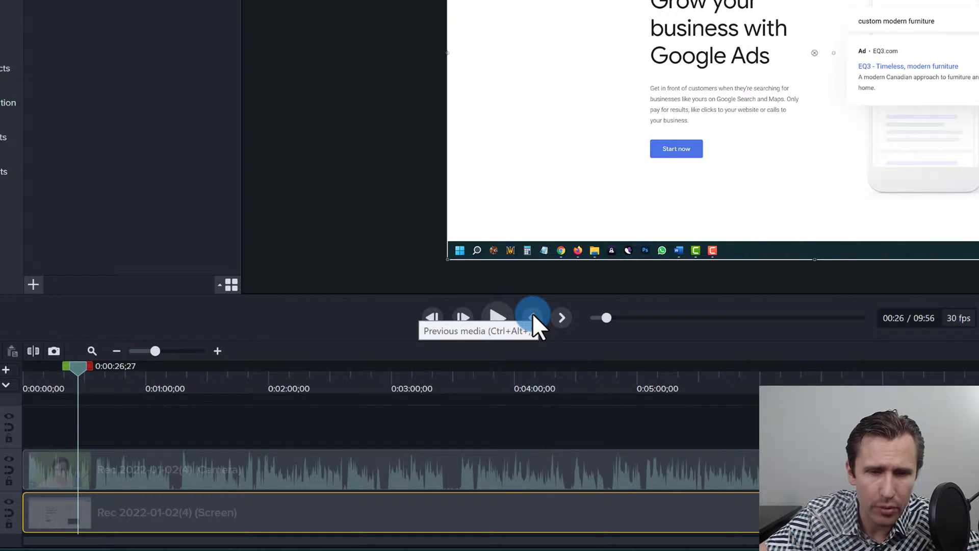
left_click(532, 317)
left_click_drag(132, 405, 242, 510)
left_click(203, 422)
left_click_drag(125, 426, 156, 460)
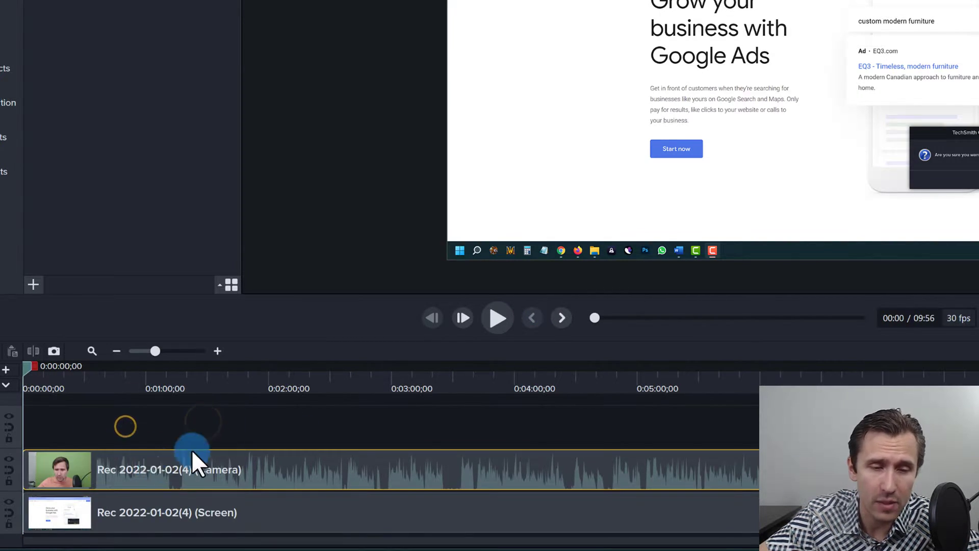
- Jump the playhead to the next media point and return it to the start of the recording
left_click(568, 317)
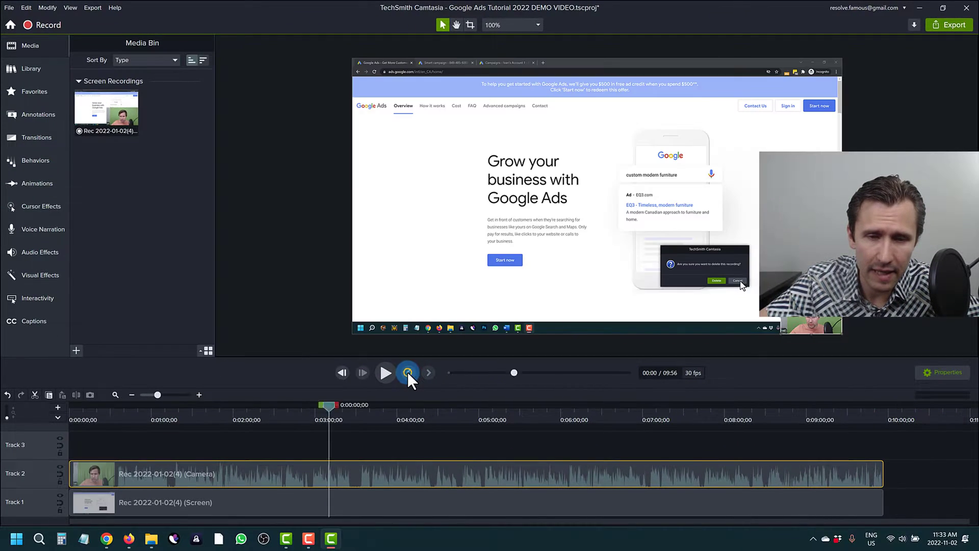
left_click(408, 372)
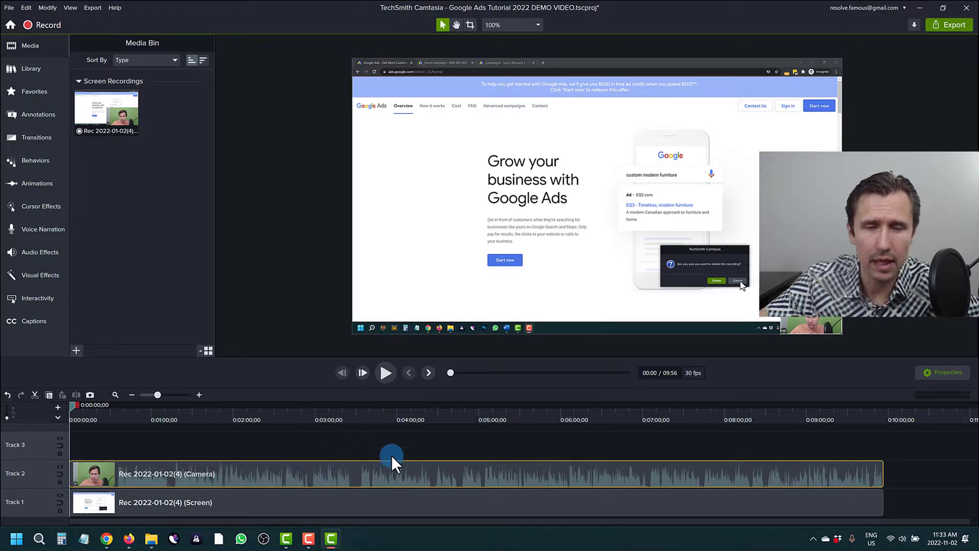
left_click(384, 372)
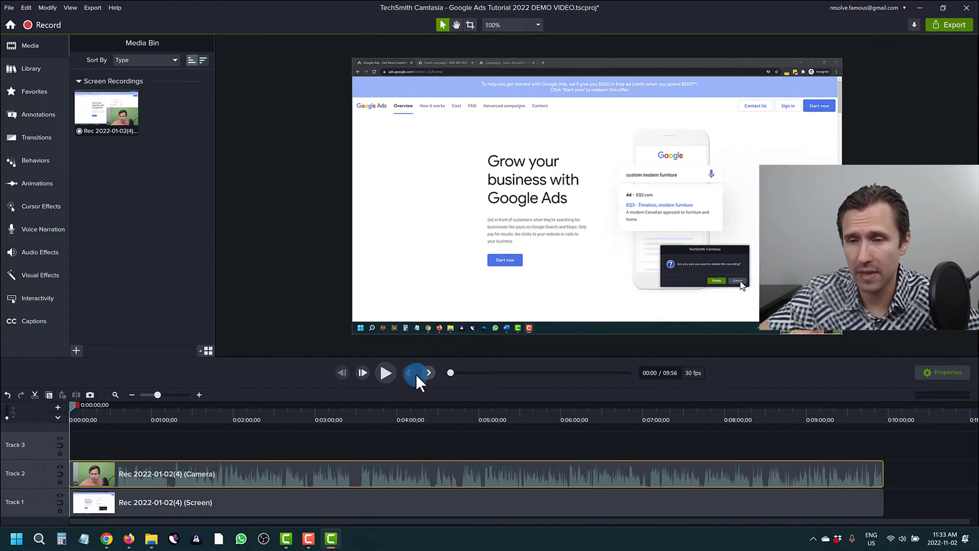
- Open the clip properties and view them for the camera clip and the screen clip
left_click(938, 374)
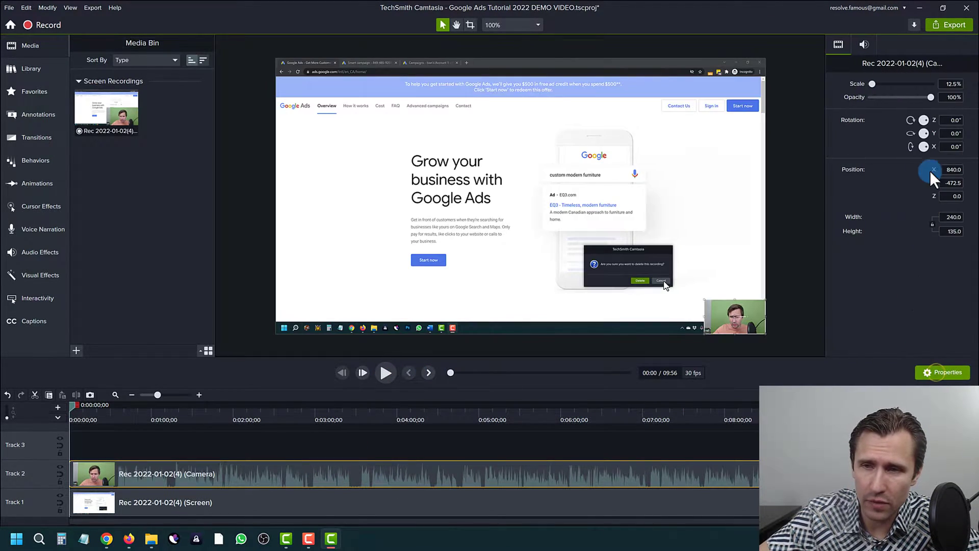
left_click(216, 500)
left_click(212, 471)
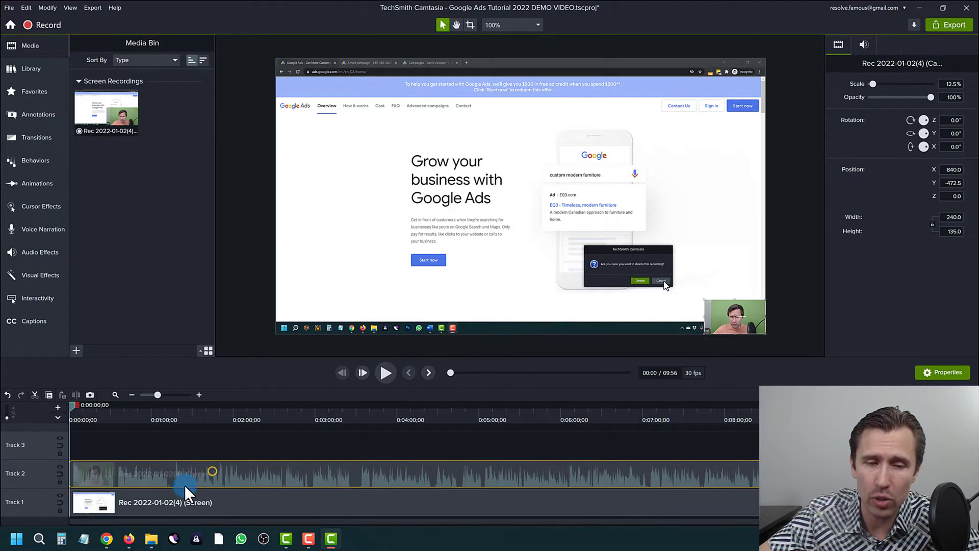
left_click(221, 505)
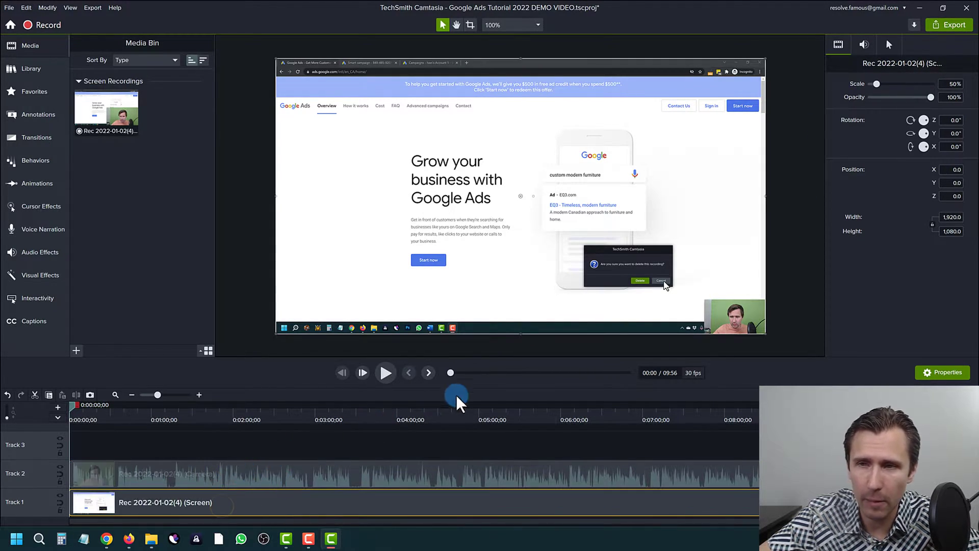
- Duplicate the camera clip from Track 2 onto Track 3, and delete the copy
left_click(240, 475)
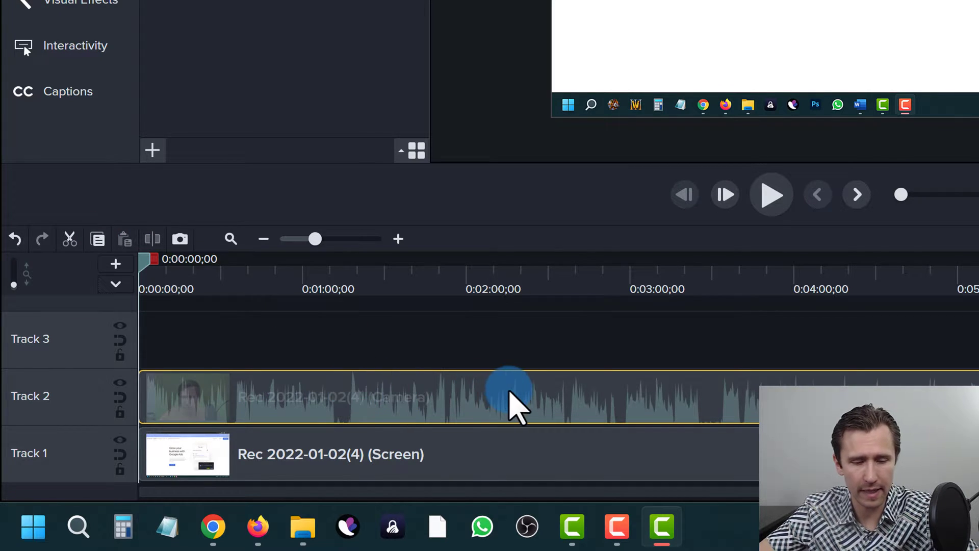
key("ctrl+c")
left_click(871, 334)
key("ctrl+v")
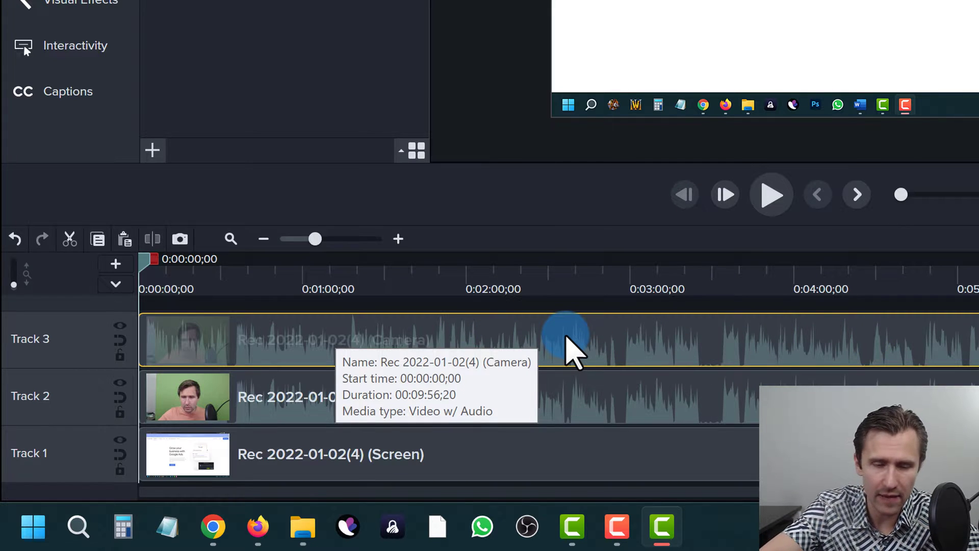
key("Delete")
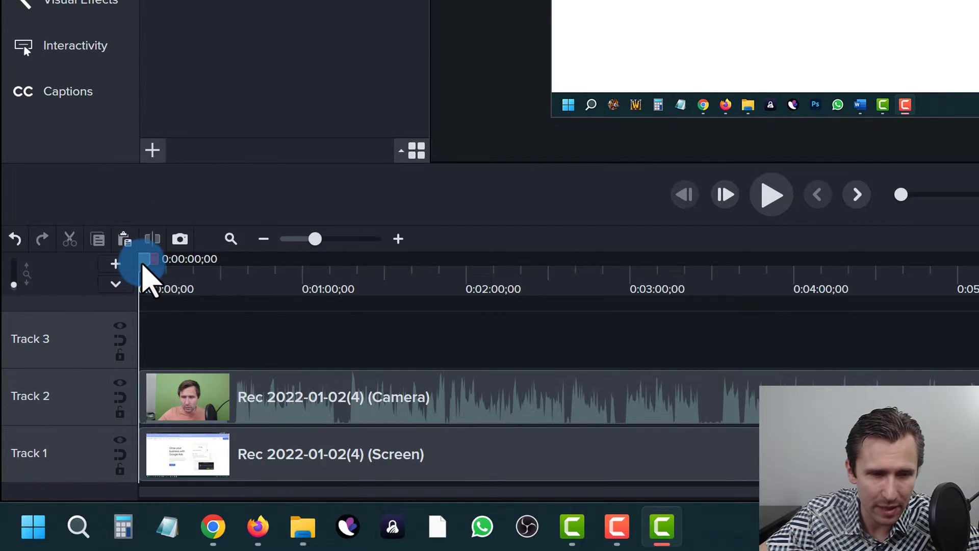
- Split the camera clip on Track 2 at 0:01:39;06 and select its second part
left_click_drag(157, 266, 414, 306)
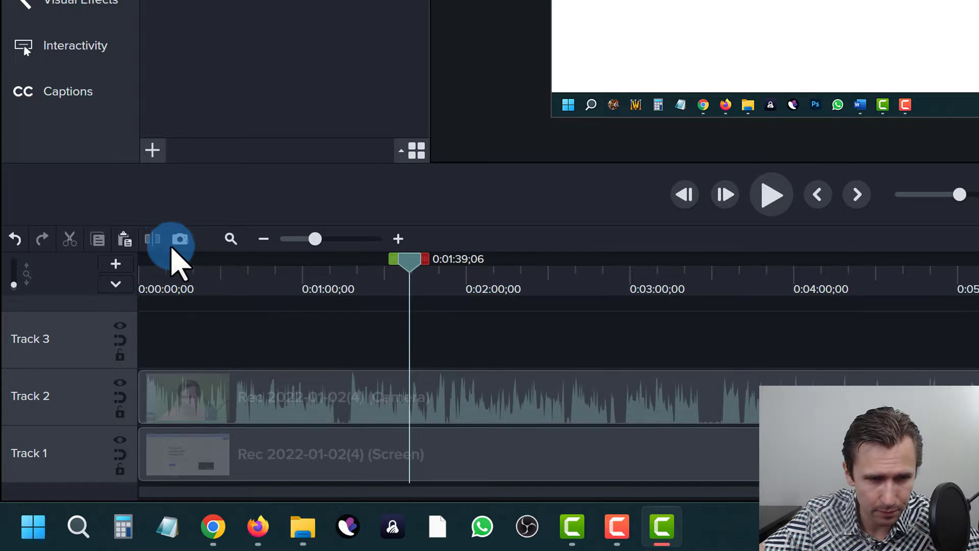
left_click(446, 393)
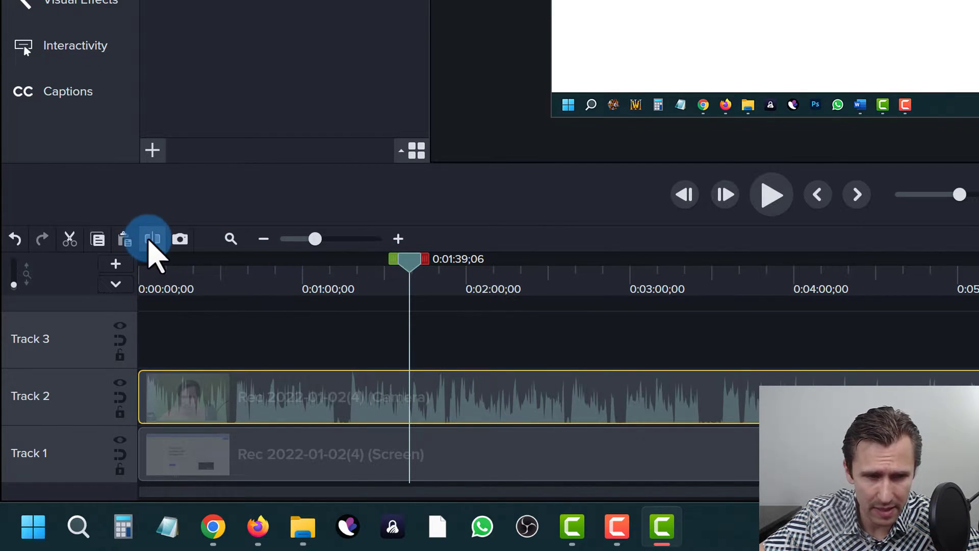
left_click(152, 239)
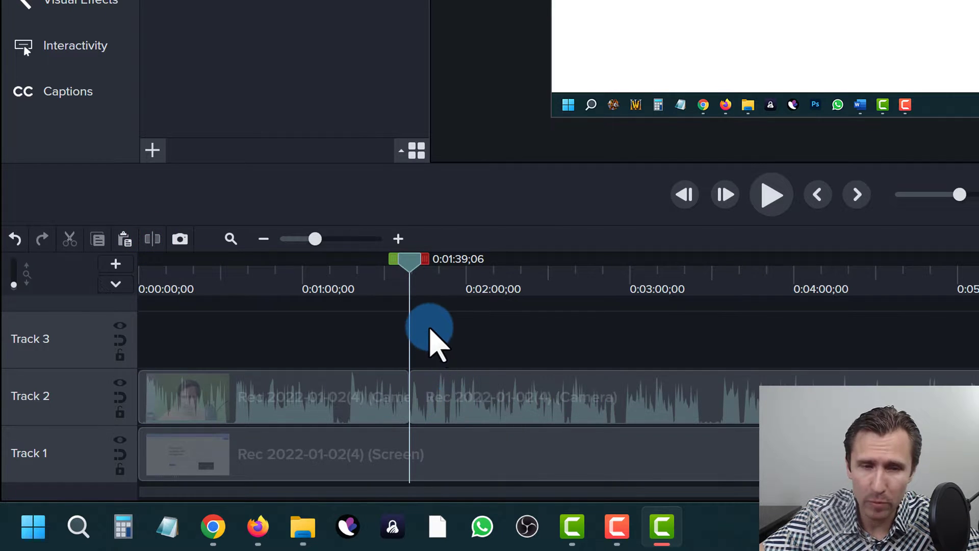
left_click_drag(430, 328, 463, 377)
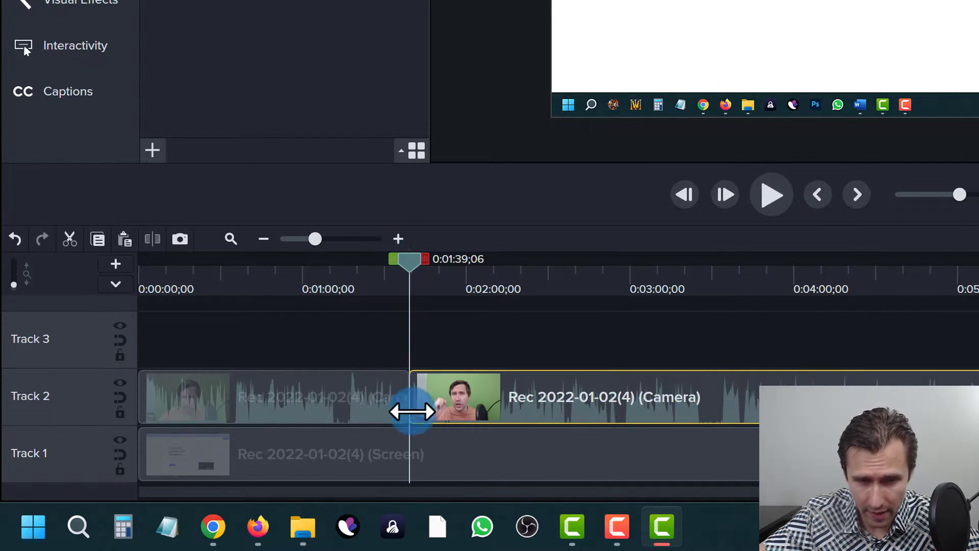
- Split the screen clip at 0:01:39;06 and shift the second parts on both tracks to start at 0:02:00;15
left_click_drag(304, 302, 557, 454)
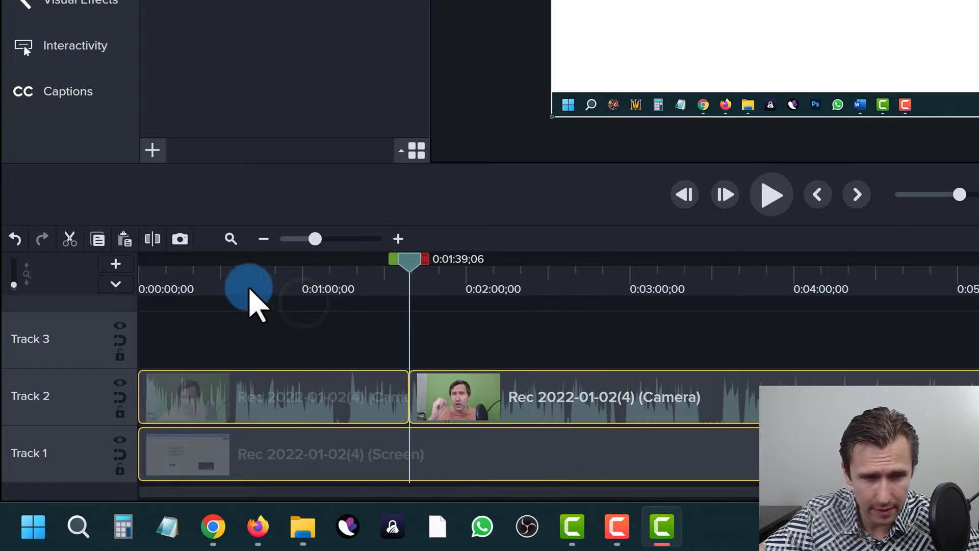
left_click(155, 239)
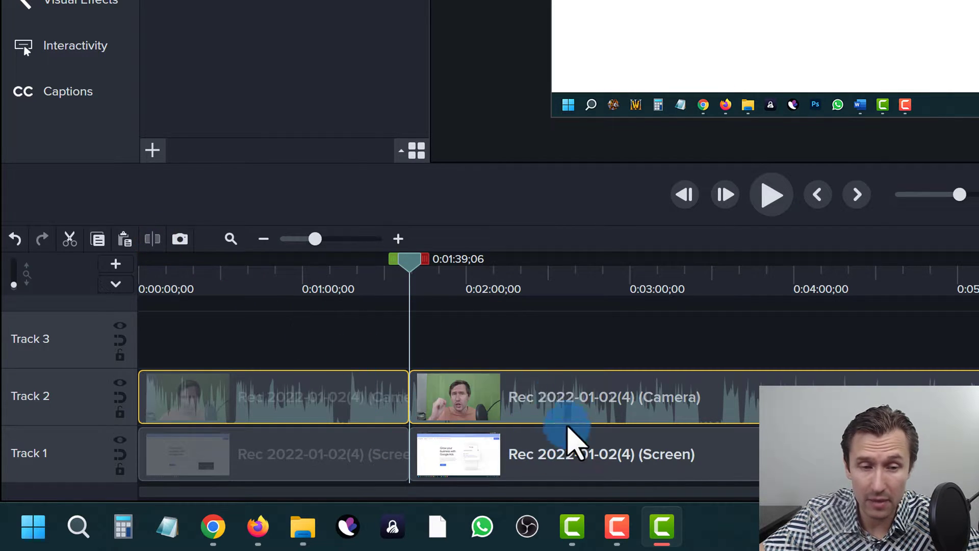
left_click_drag(432, 330, 505, 455)
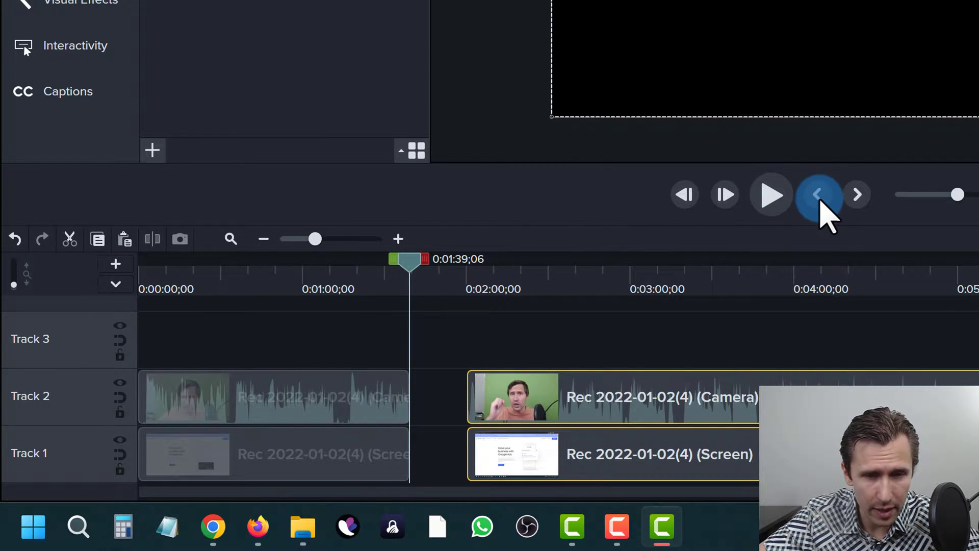
- Jump the playhead between the previous and next media points, ending at 0:00:00;00
left_click(818, 195)
left_click(860, 192)
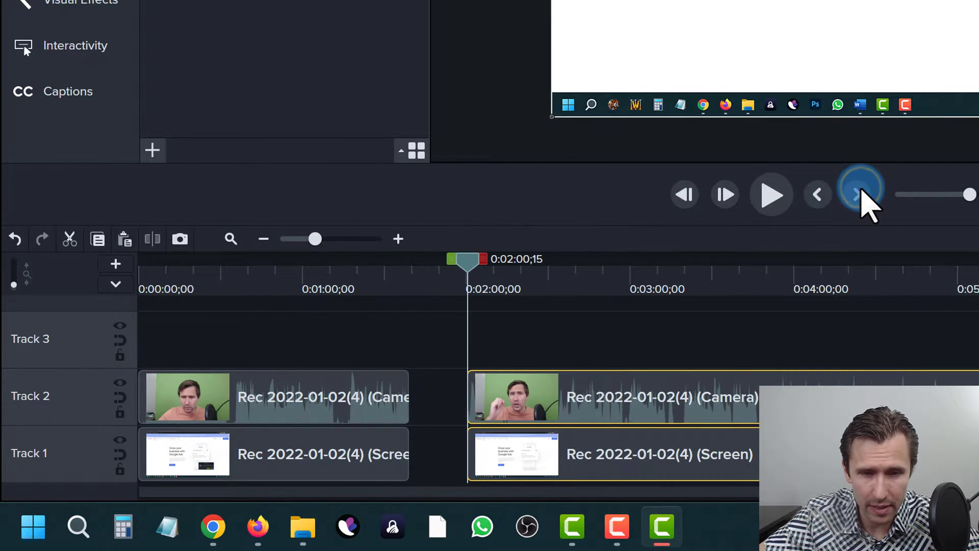
left_click(818, 195)
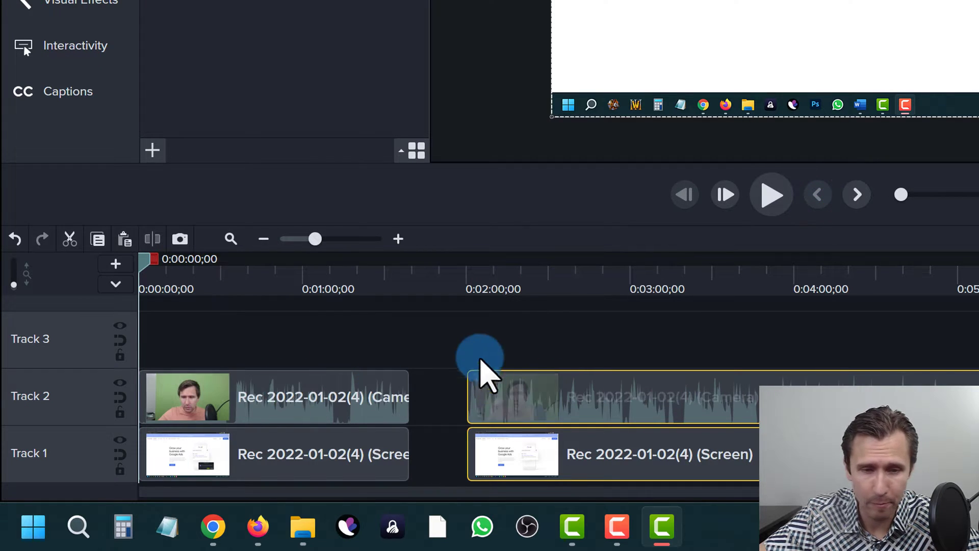
- Close the gap between the clip parts on both tracks, and undo the clip moves and splits
left_click_drag(439, 347, 536, 466)
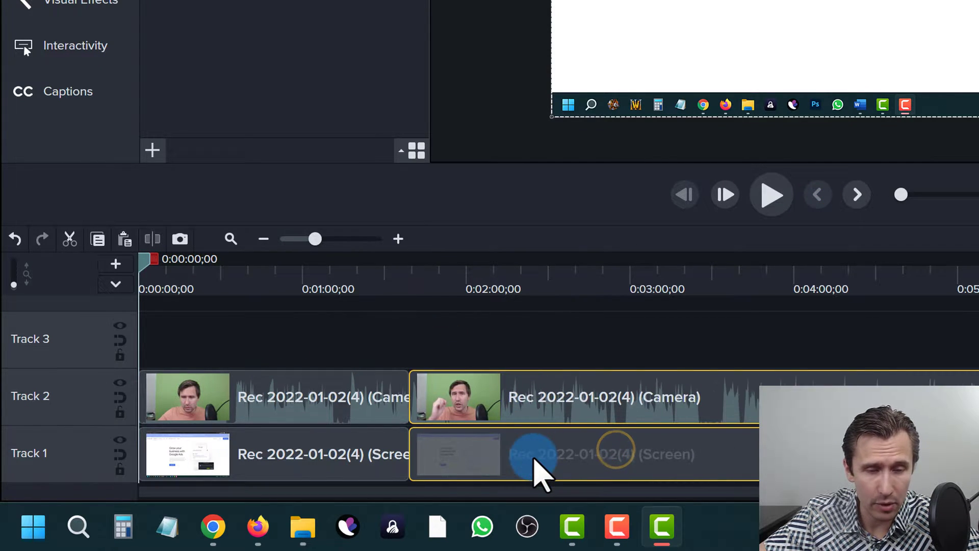
left_click(20, 237)
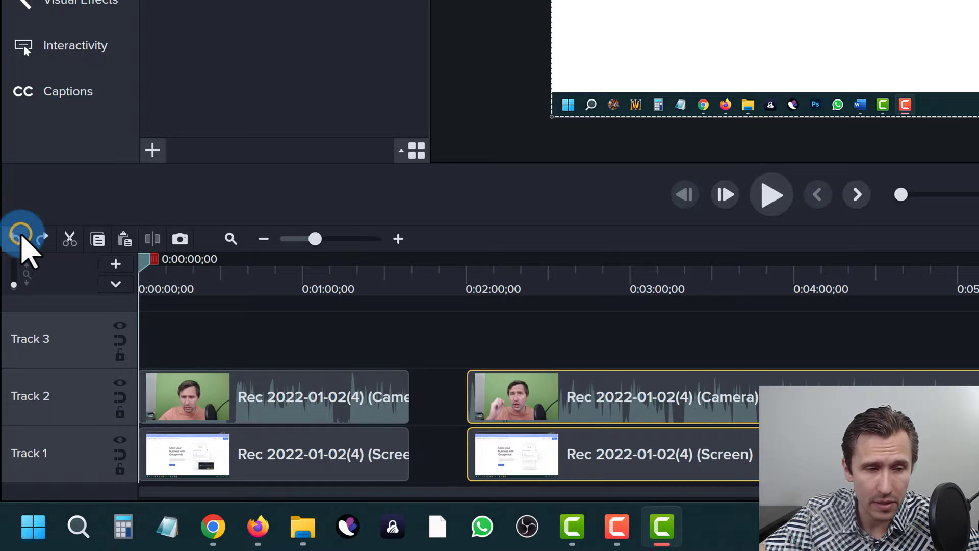
left_click(20, 237)
left_click(19, 237)
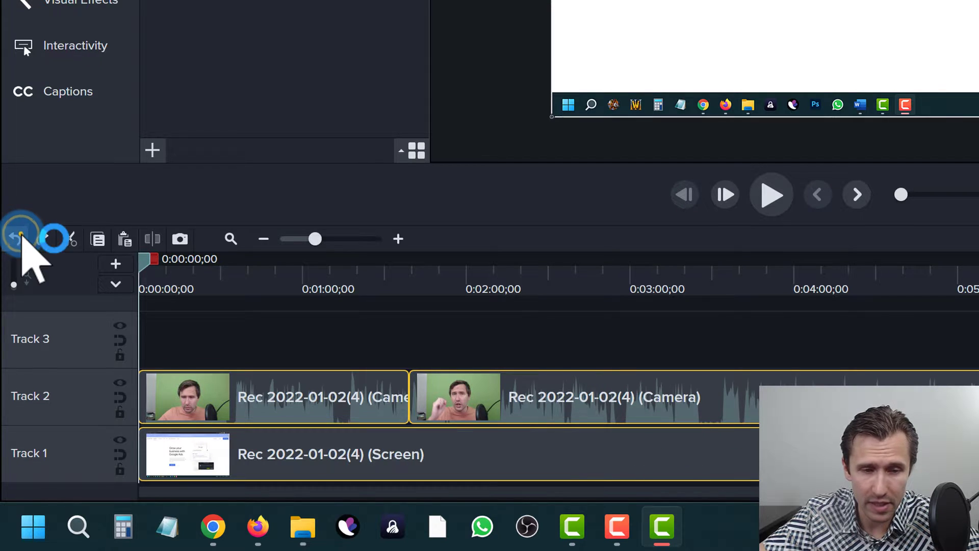
left_click(20, 236)
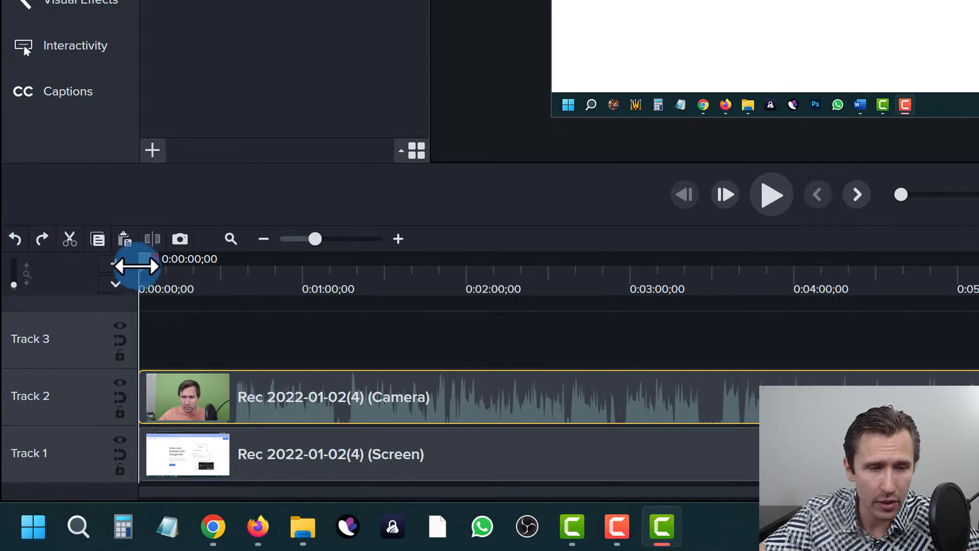
- Split the camera and screen clips on both tracks at 0:01:21;08
left_click_drag(142, 260, 364, 283)
left_click_drag(387, 337, 433, 458)
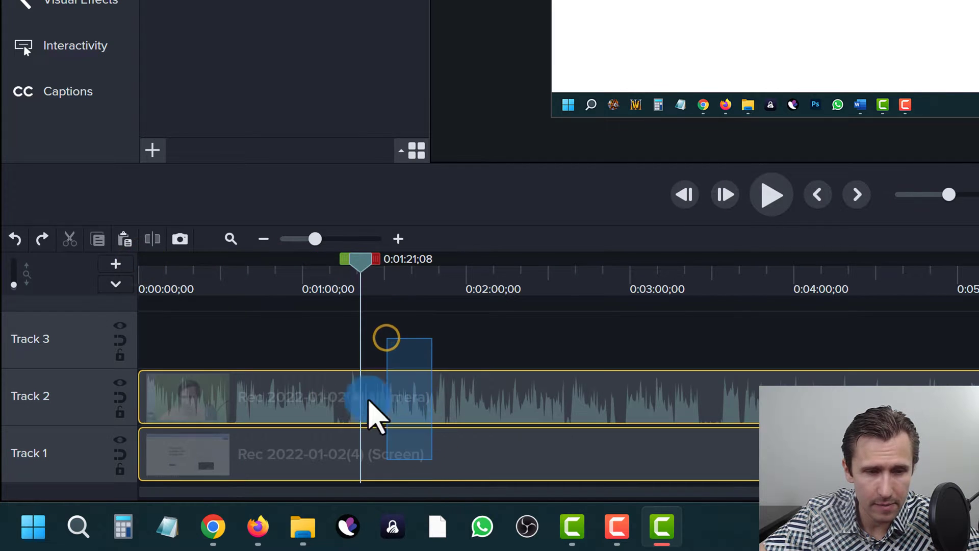
left_click(155, 236)
- Move the second parts of the camera and screen clips together to start at about 0:02:47
left_click_drag(420, 341, 462, 462)
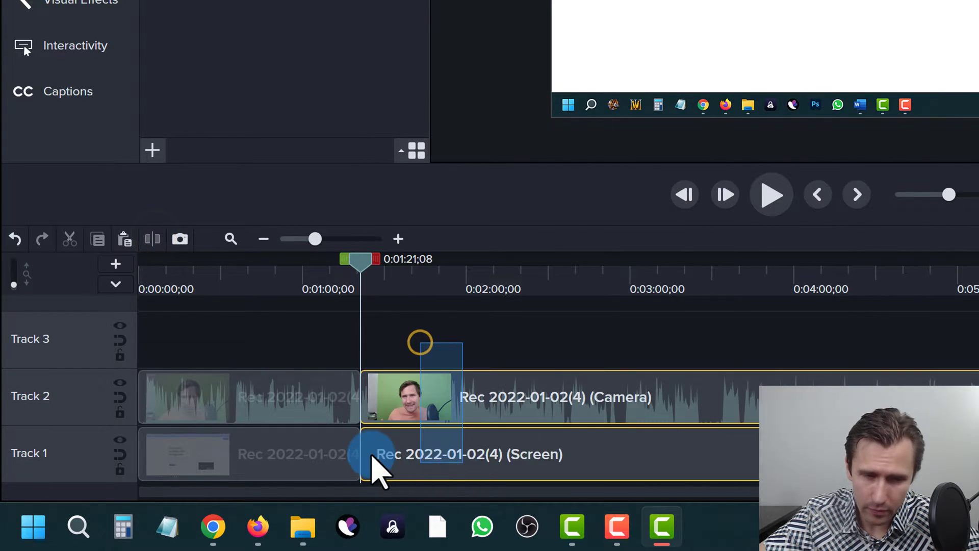
left_click_drag(389, 451, 380, 485)
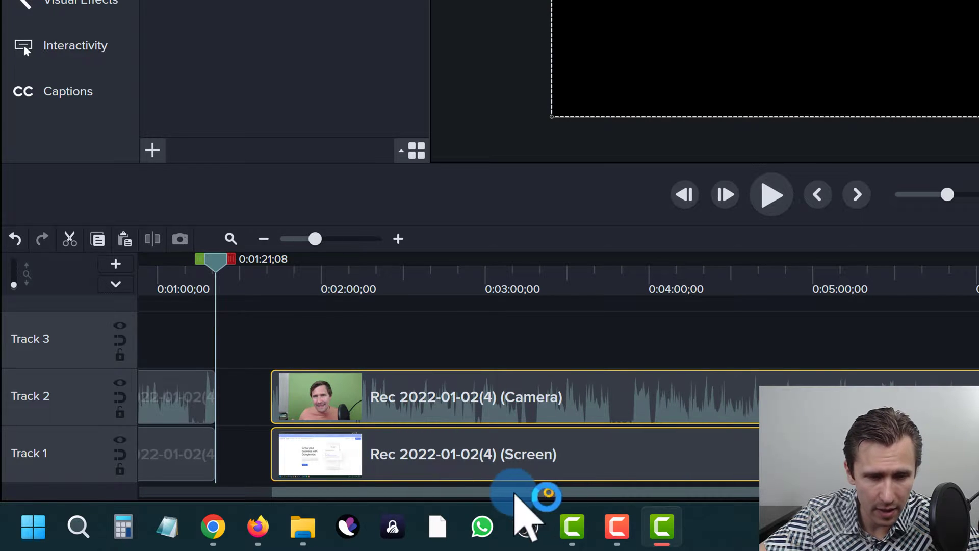
left_click_drag(546, 491, 393, 413)
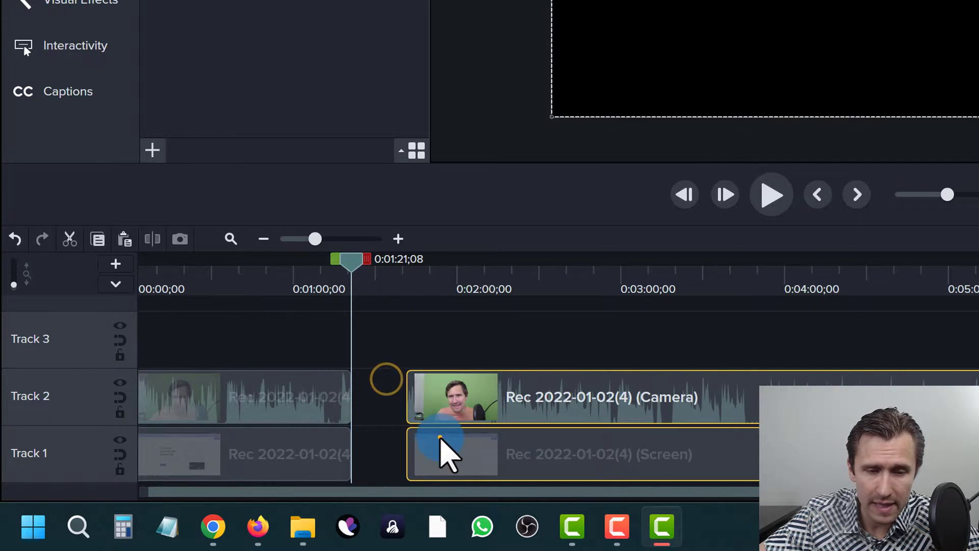
left_click_drag(441, 437, 618, 441)
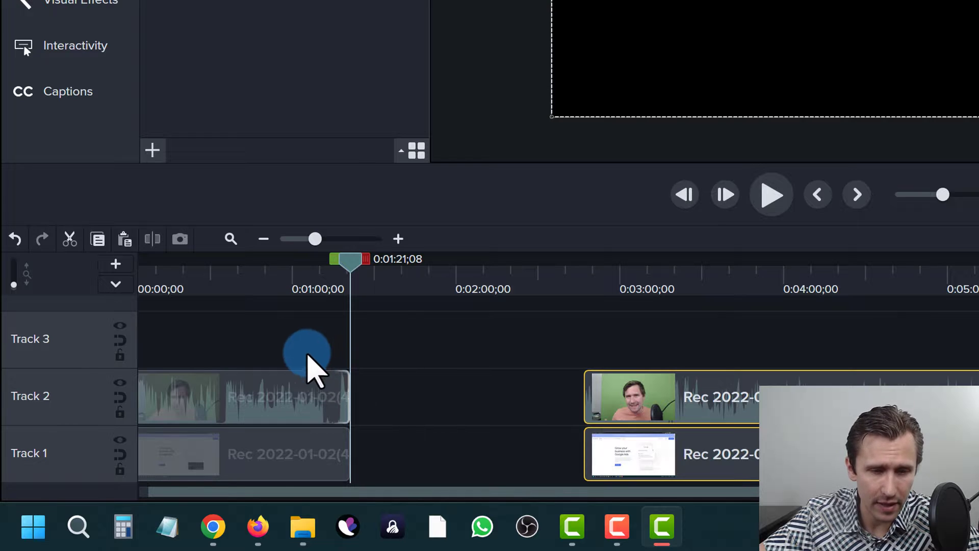
- Extend the ends of the first camera and screen clips together to about 0:02:34
left_click_drag(301, 352, 340, 443)
left_click_drag(343, 408, 549, 436)
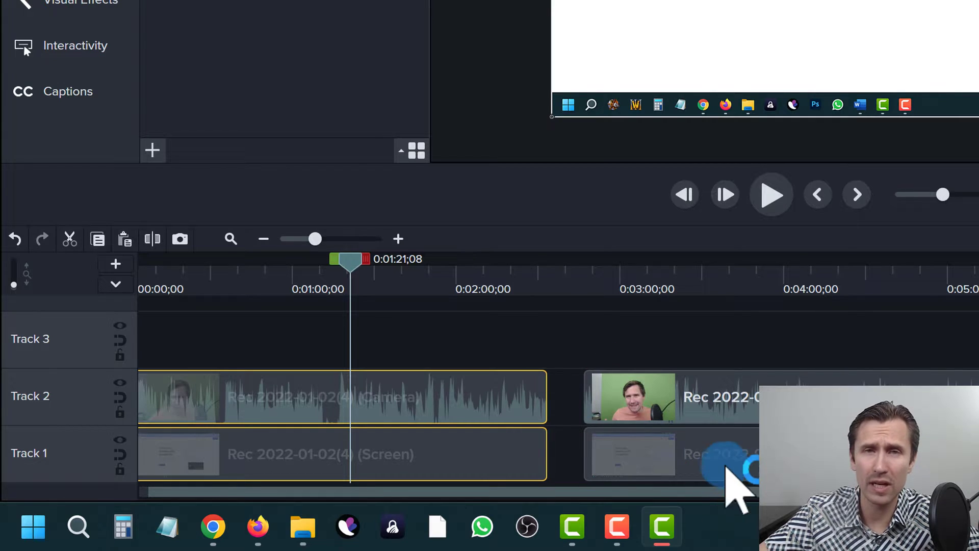
- Delete the second camera and screen clips, and extend the first clips on both tracks to cover the rest of the recording
left_click_drag(598, 333, 725, 452)
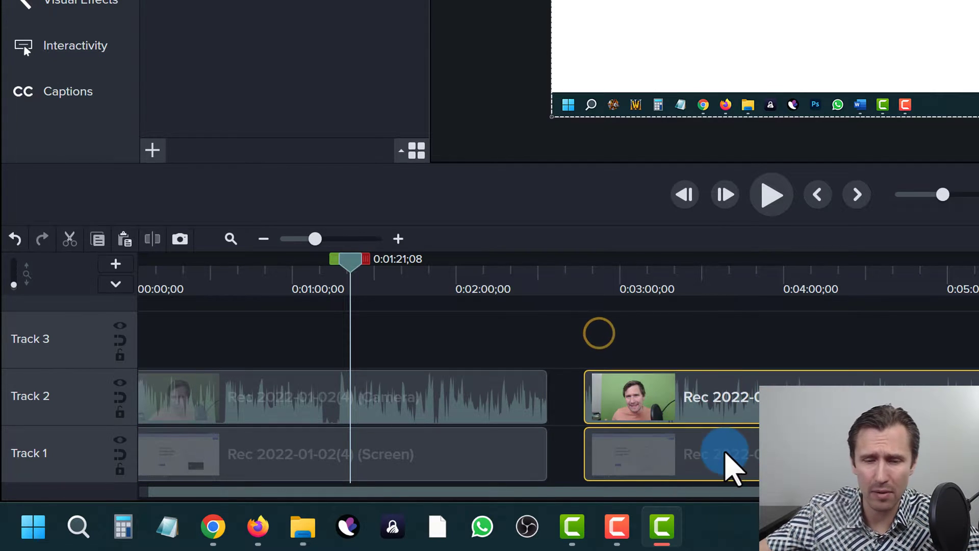
key("Delete")
left_click_drag(577, 453, 978, 399)
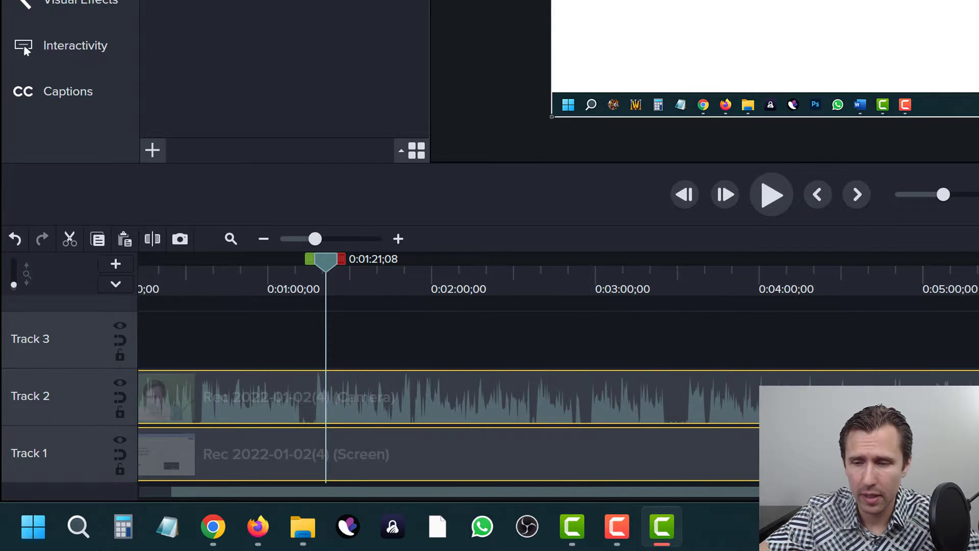
scroll(789, 350, "down", 3)
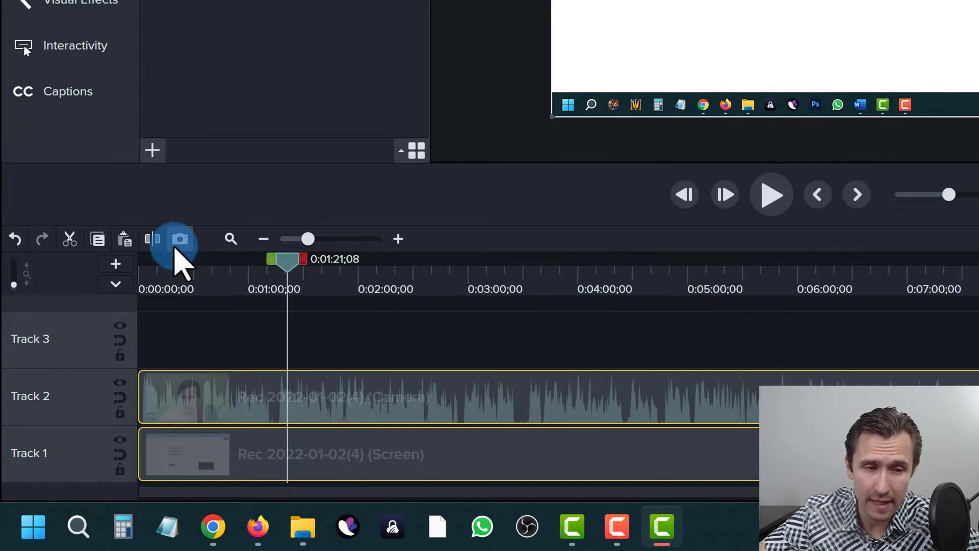
- Take a snapshot of the frame at 0:01:21;08 and remove its clip from Track 3
left_click(175, 246)
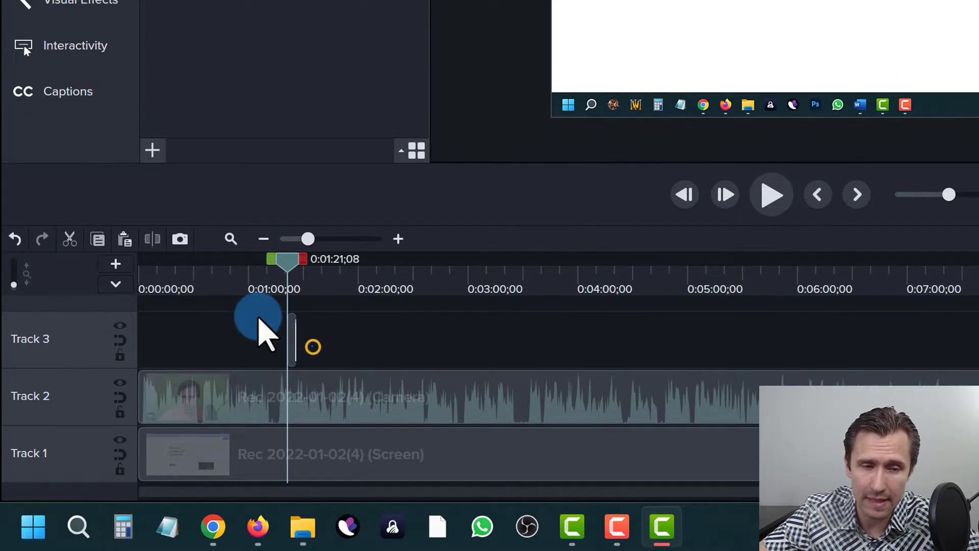
left_click(288, 312)
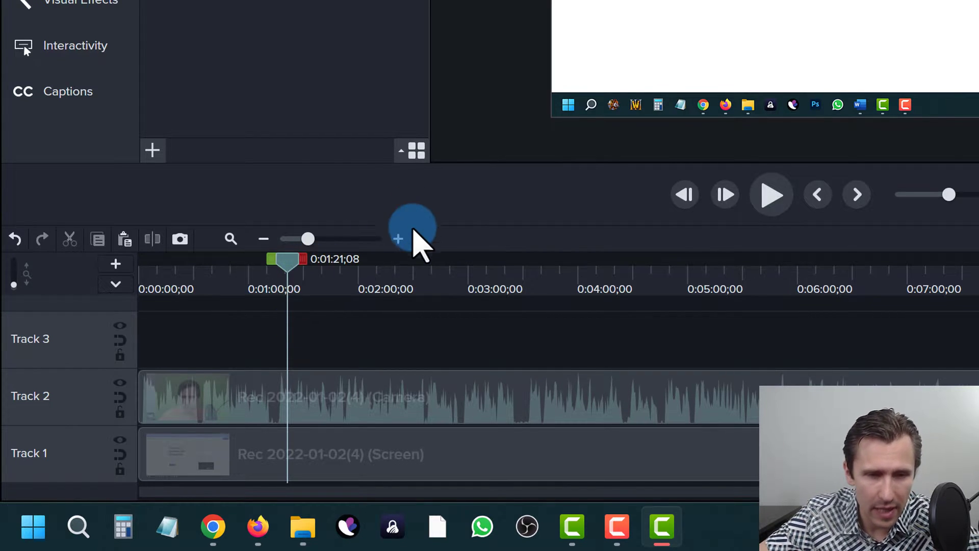
- Zoom the timeline in and out around the playhead to examine the camera and screen tracks at different scales
left_click(398, 239)
left_click(398, 239)
left_click(399, 239)
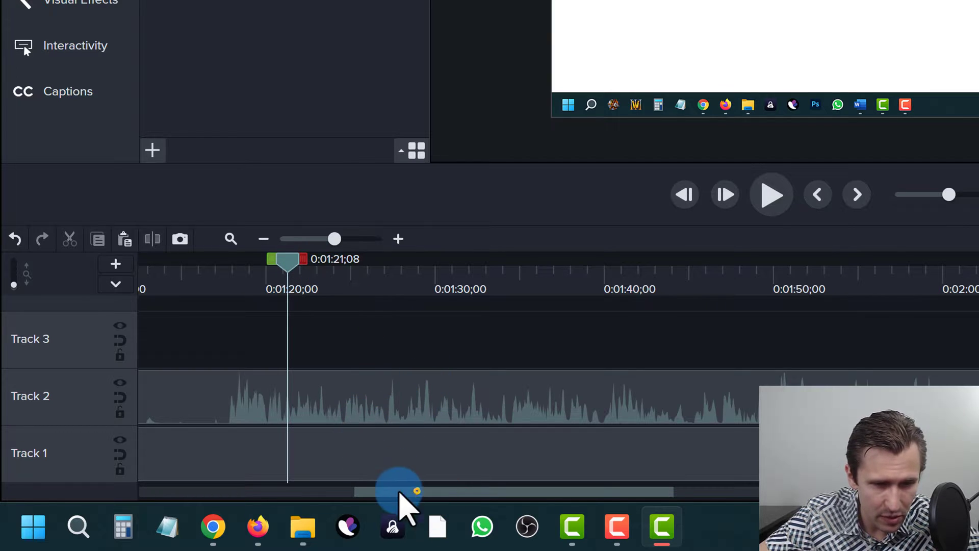
left_click_drag(399, 492, 367, 493)
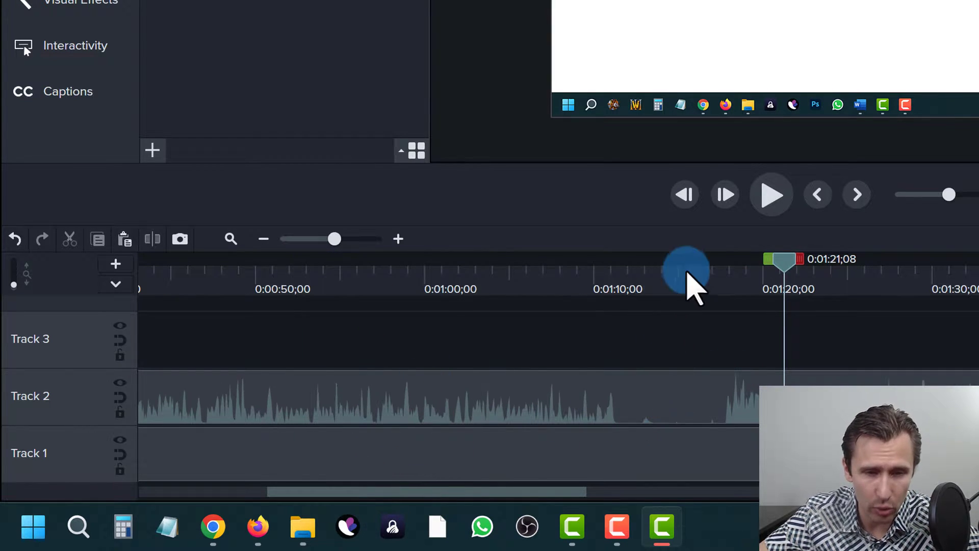
left_click(266, 238)
left_click(260, 241)
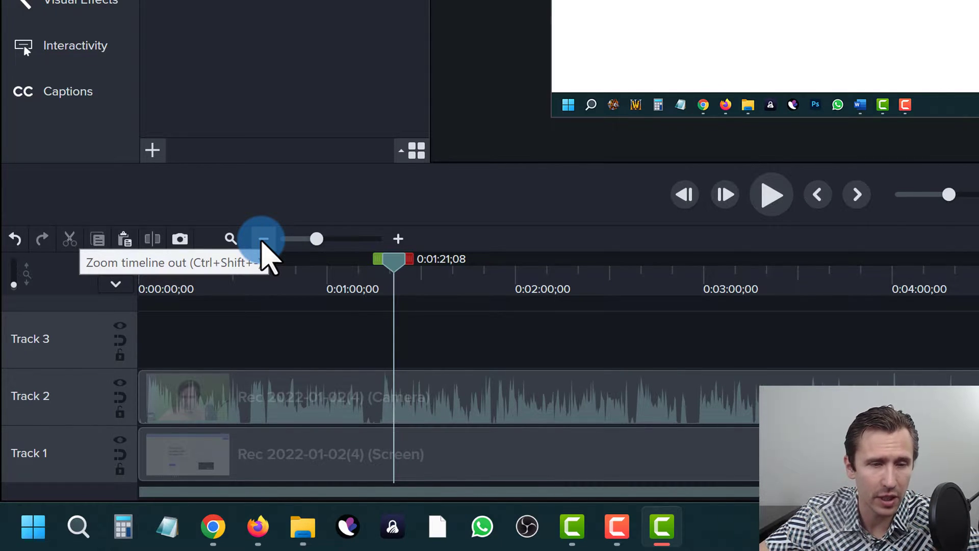
left_click(399, 239)
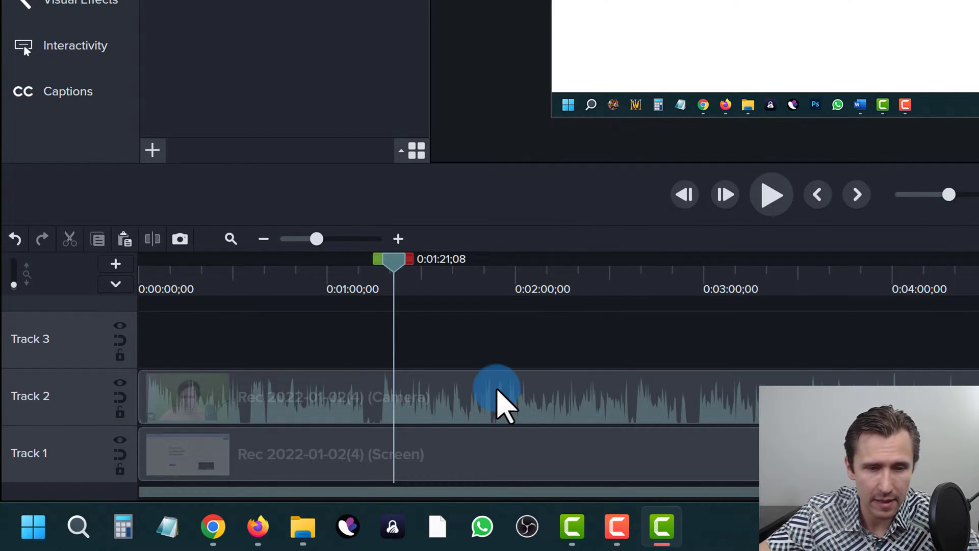
scroll(498, 400, "down", 2)
scroll(467, 379, "up", 2)
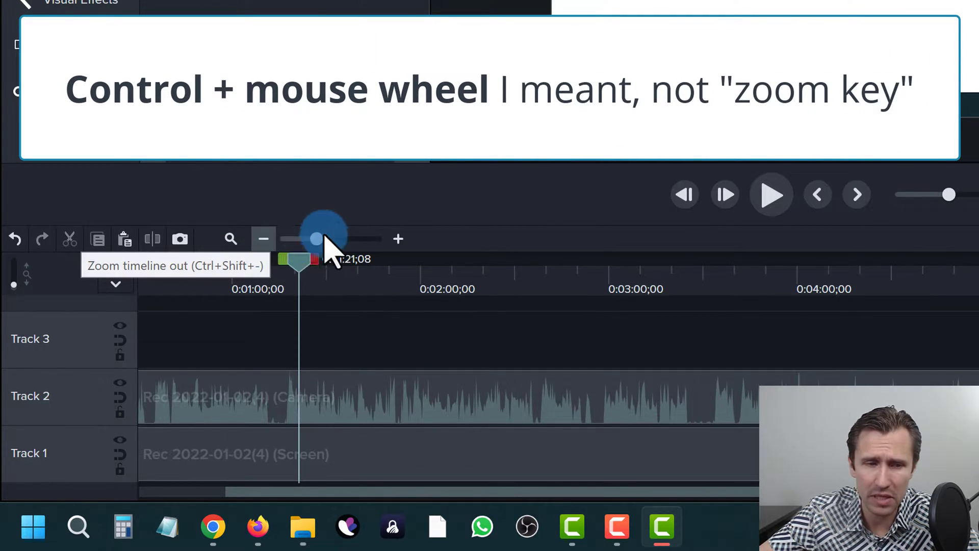
scroll(376, 380, "down", 3)
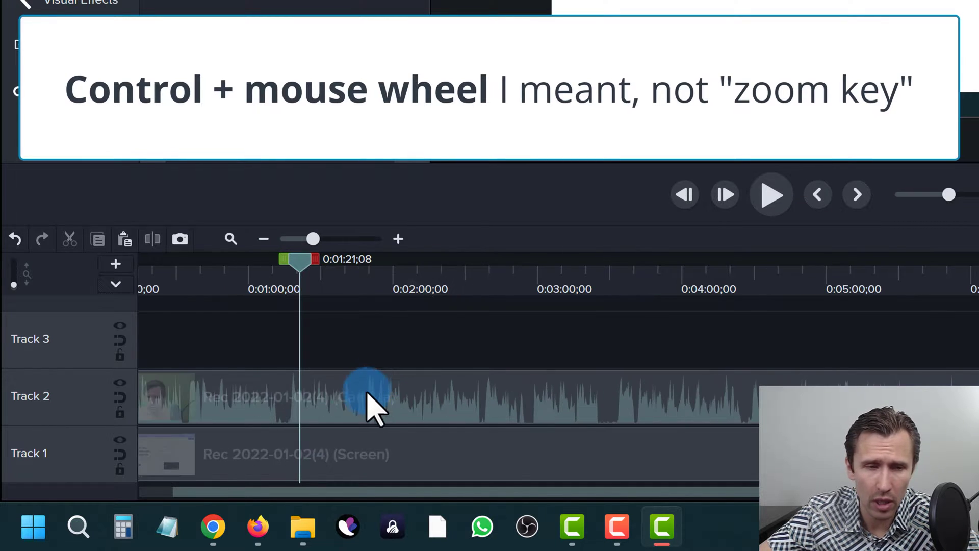
scroll(361, 395, "up", 1)
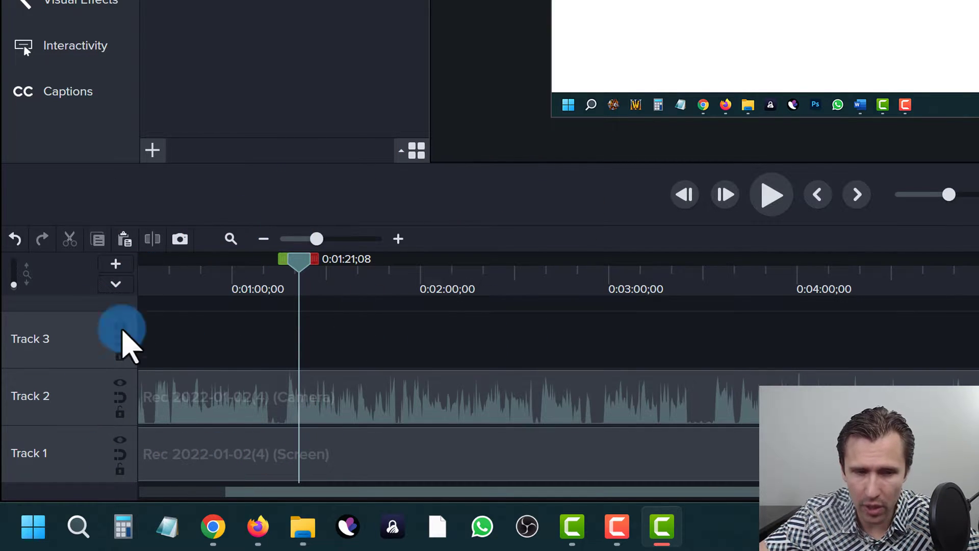
left_click(272, 322)
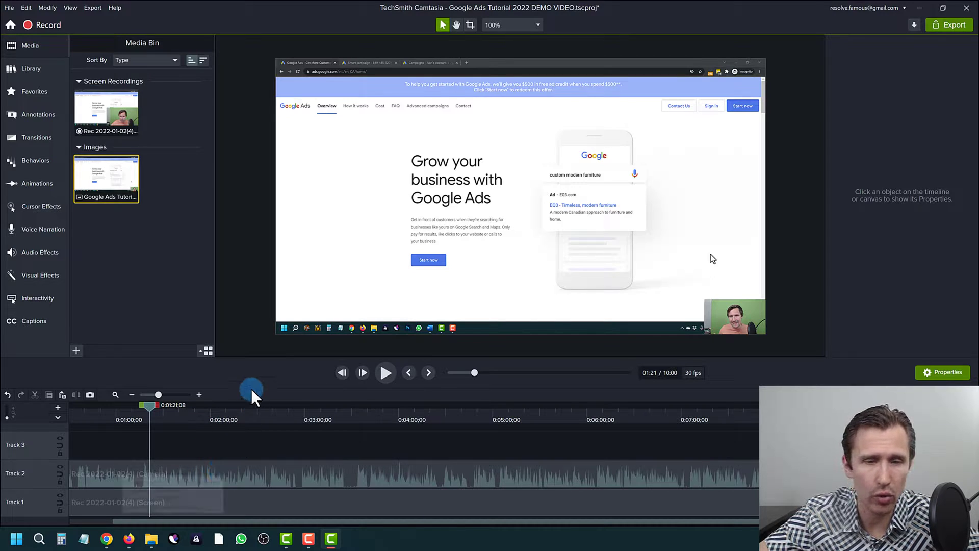
- Enlarge the timeline area and add a fourth empty track
left_click_drag(251, 358, 268, 238)
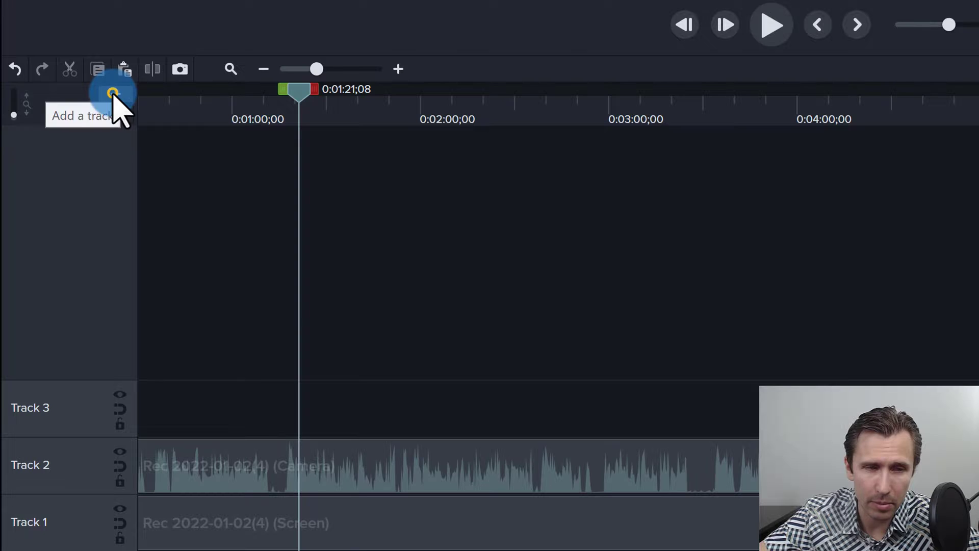
left_click(113, 94)
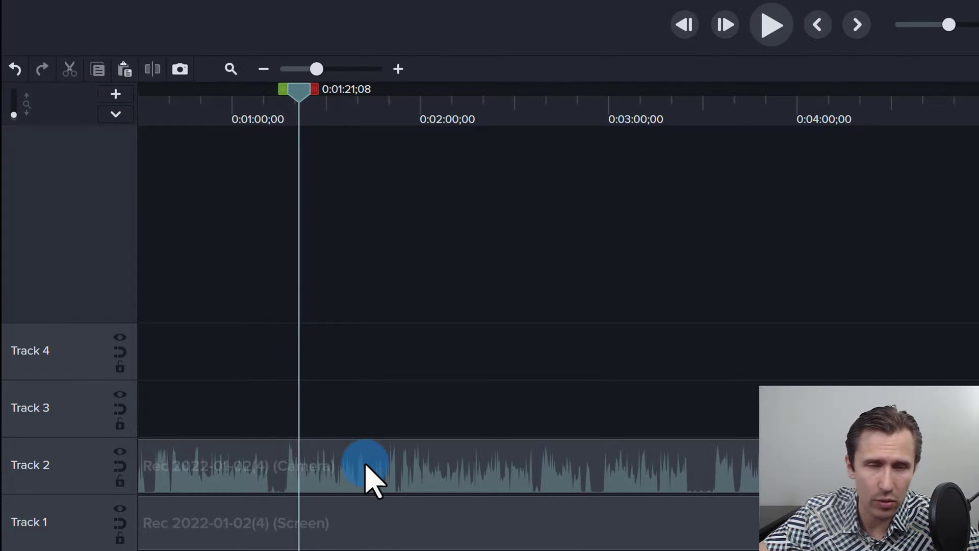
- Move the camera clip up to Track 3 and Track 5, and return it to the start of Track 2
left_click_drag(365, 465, 477, 389)
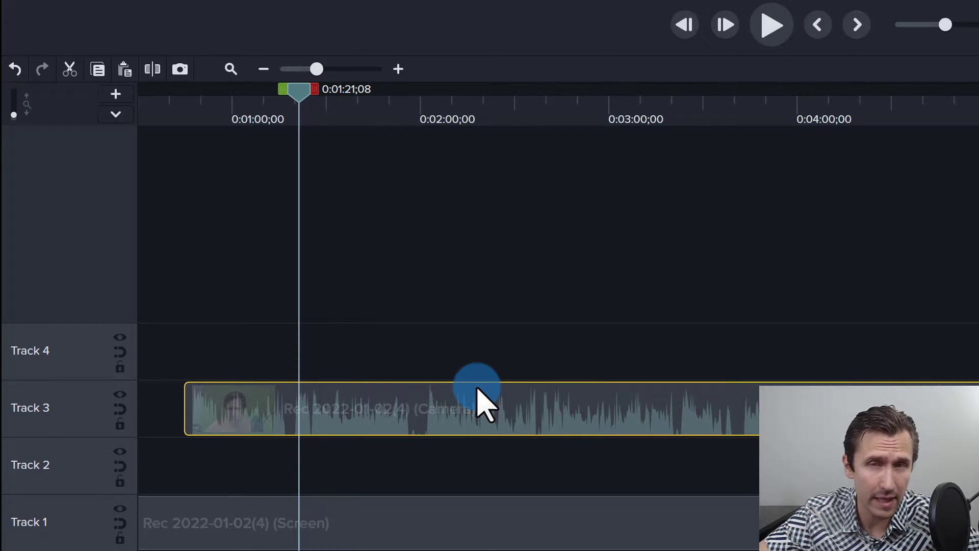
left_click_drag(477, 390, 196, 292)
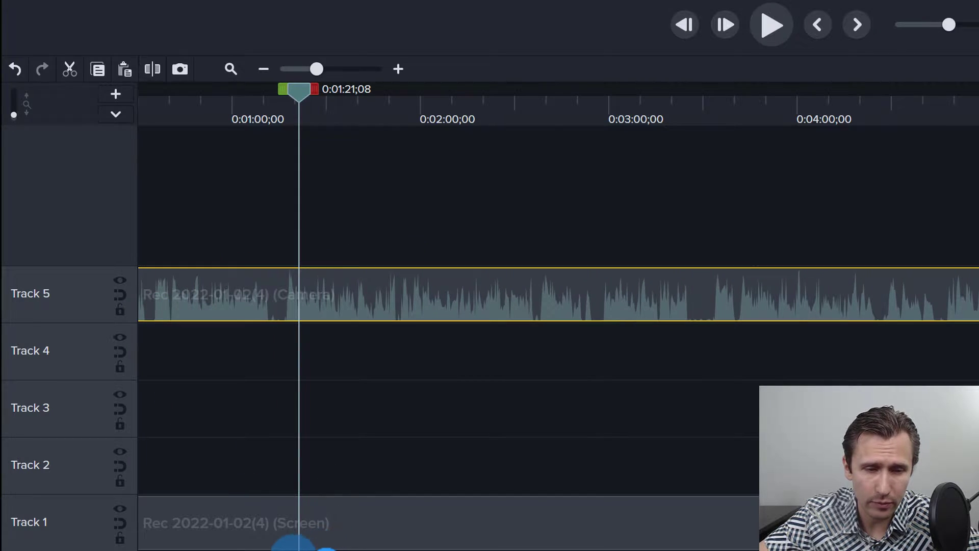
scroll(293, 546, "left", 3)
left_click(314, 281)
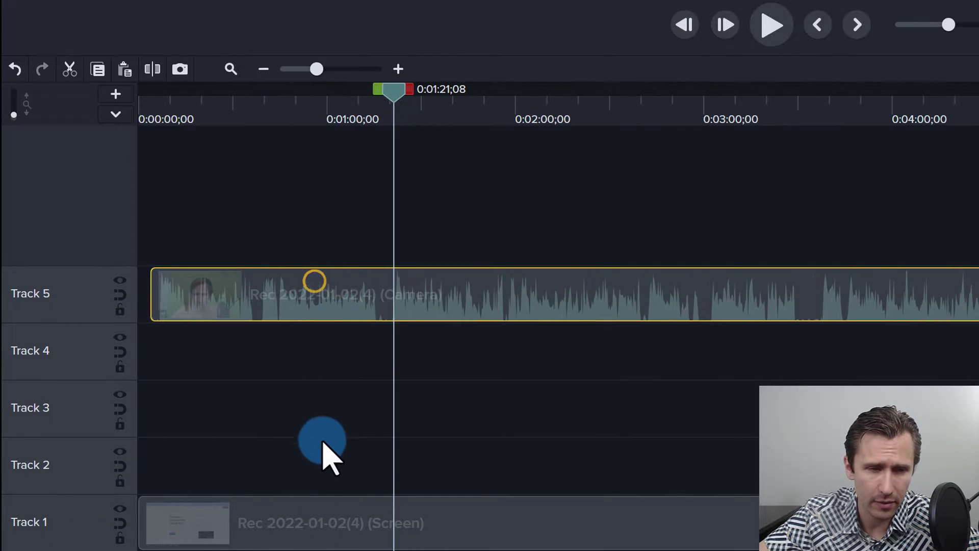
left_click_drag(323, 442, 265, 468)
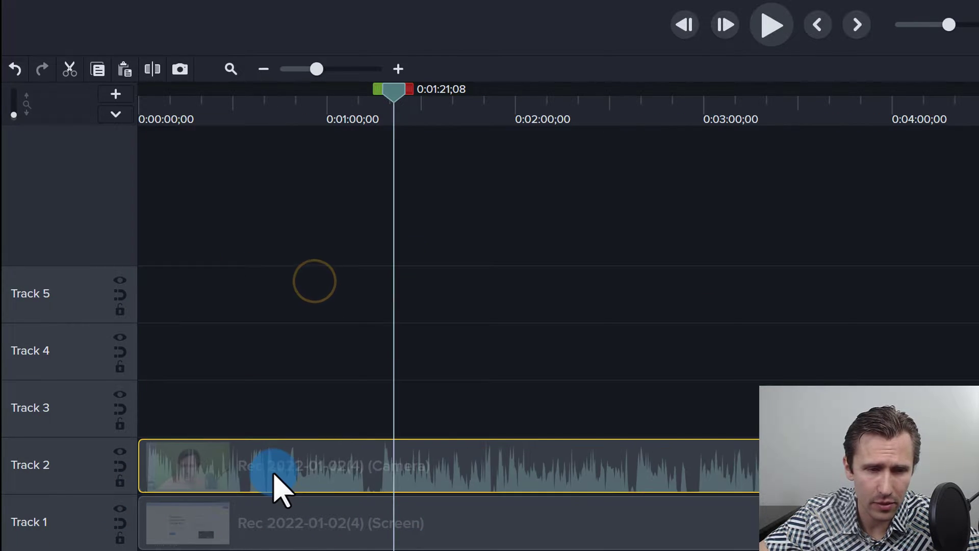
- Remove the empty Track 5 and Track 4 from the timeline
right_click(83, 308)
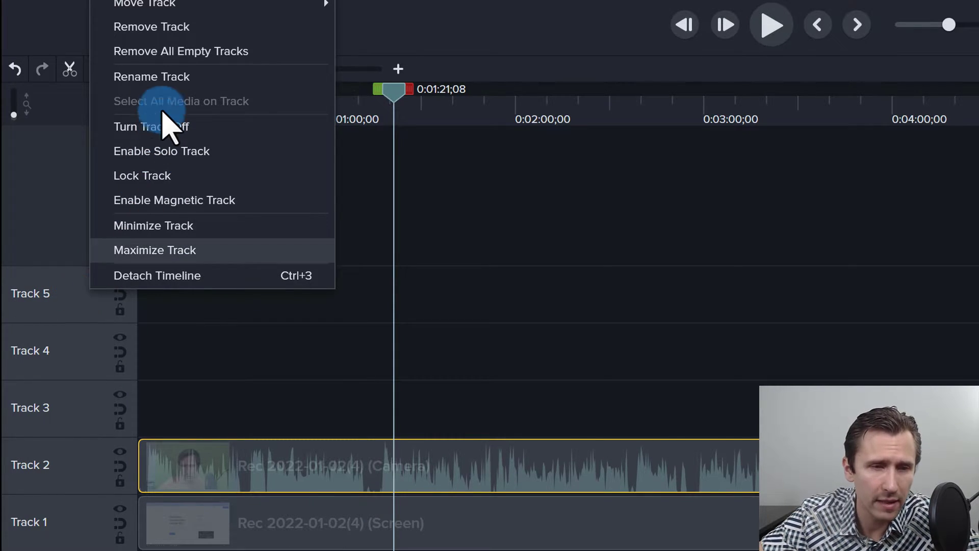
left_click(157, 27)
right_click(83, 359)
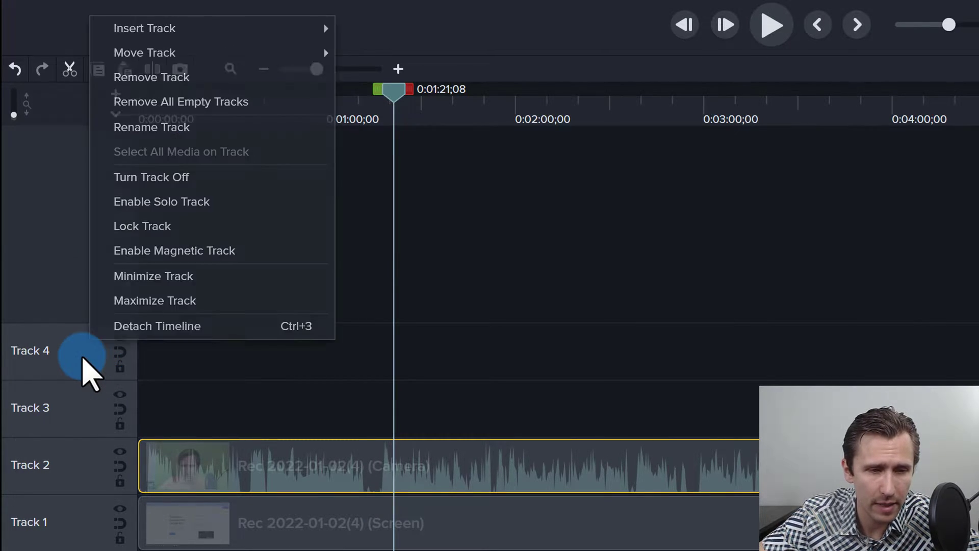
left_click(170, 79)
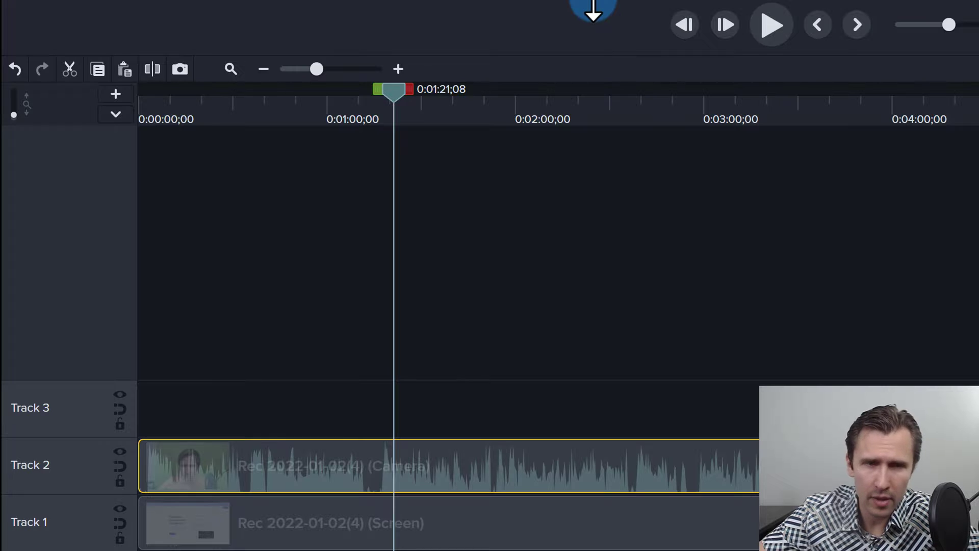
- Reduce the height of the timeline area and slightly adjust the height of Track 3
left_click_drag(583, 8, 594, 179)
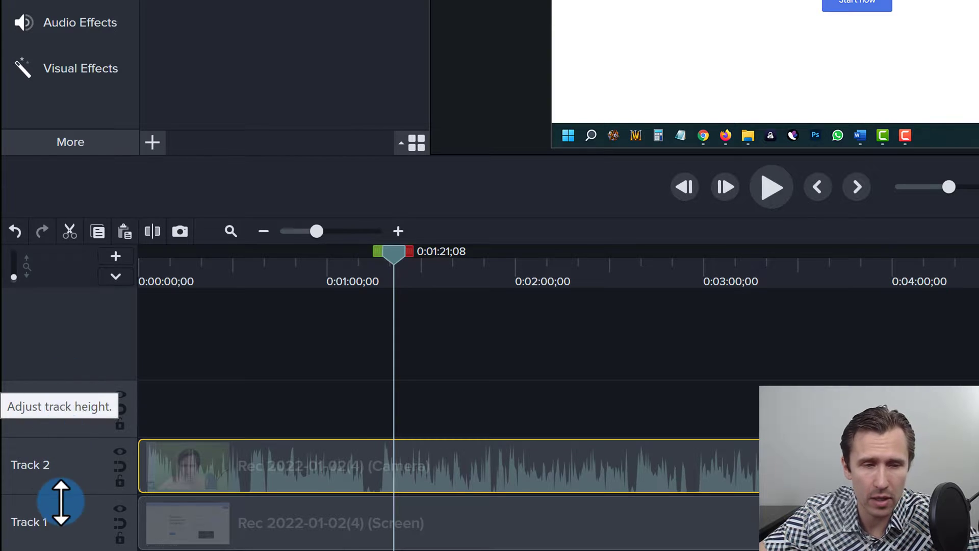
mouse_move(82, 396)
left_mouse_down()
mouse_move(85, 411)
mouse_move(81, 334)
mouse_move(77, 393)
mouse_move(79, 381)
left_mouse_up()
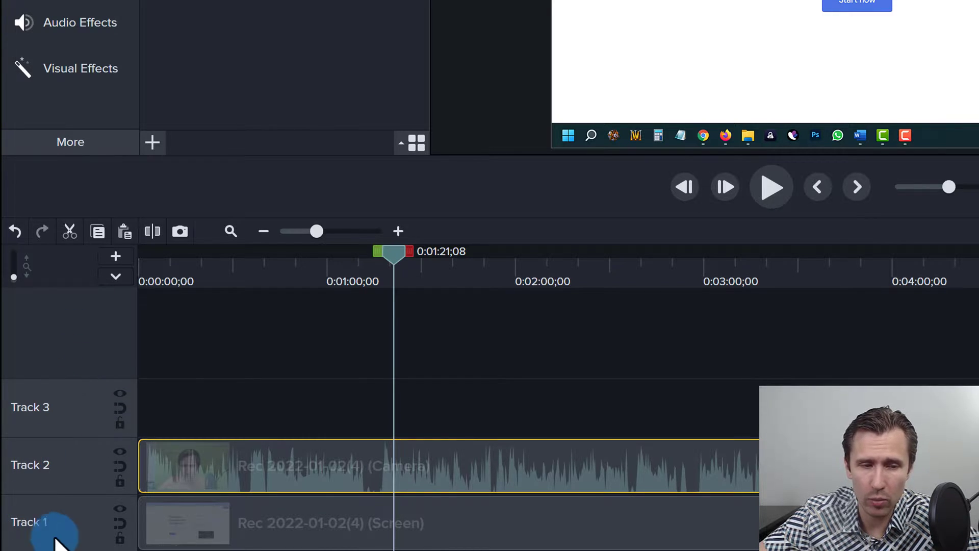
- Increase the height of all tracks together and return them to the smallest height
left_click(16, 278)
left_click_drag(17, 279, 11, 279)
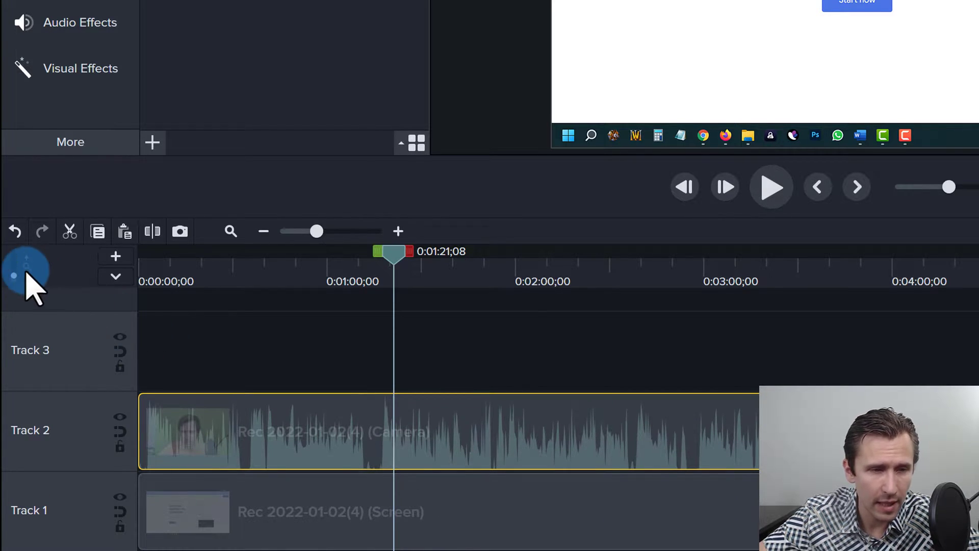
left_click_drag(14, 274, 15, 278)
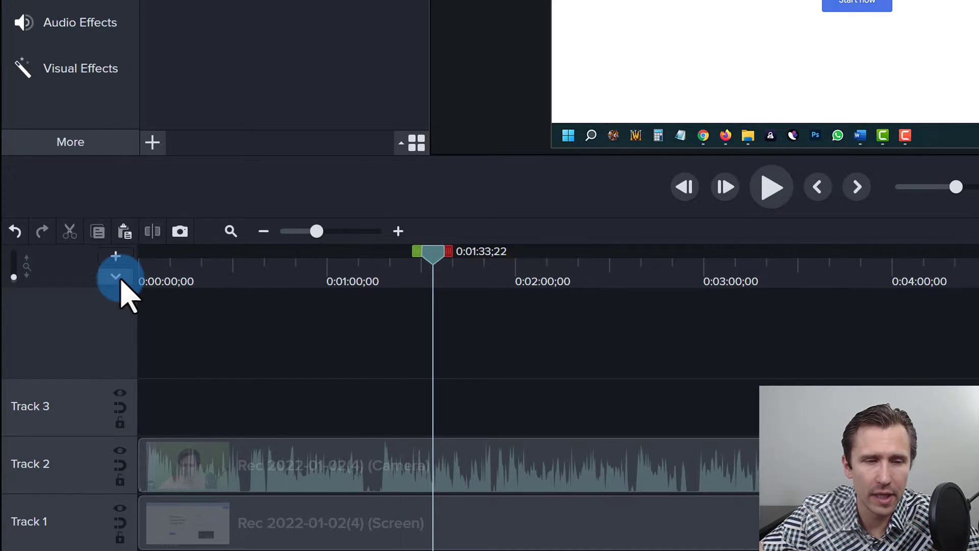
- Show the marker track and add markers at about 0:01:21 and 0:02:31
left_click(114, 278)
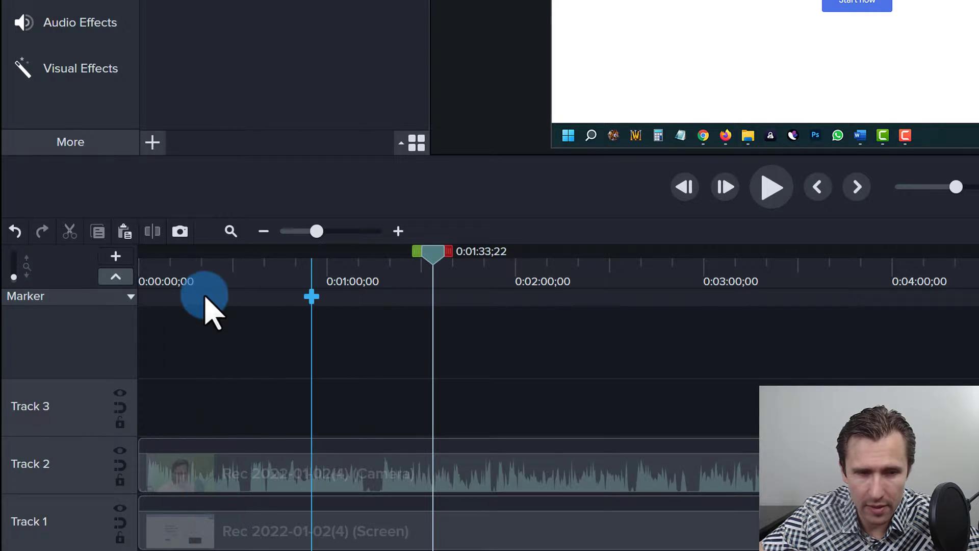
left_click(393, 294)
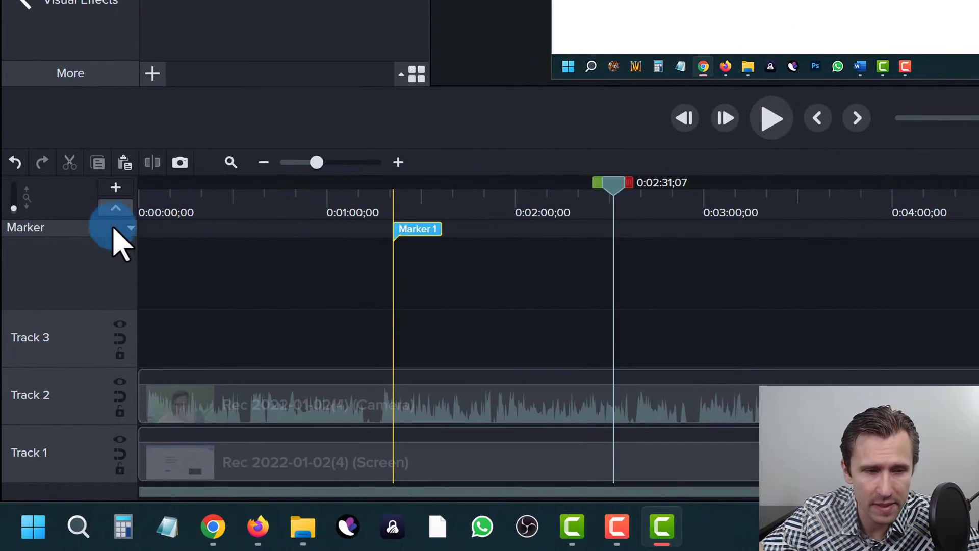
left_click(618, 228)
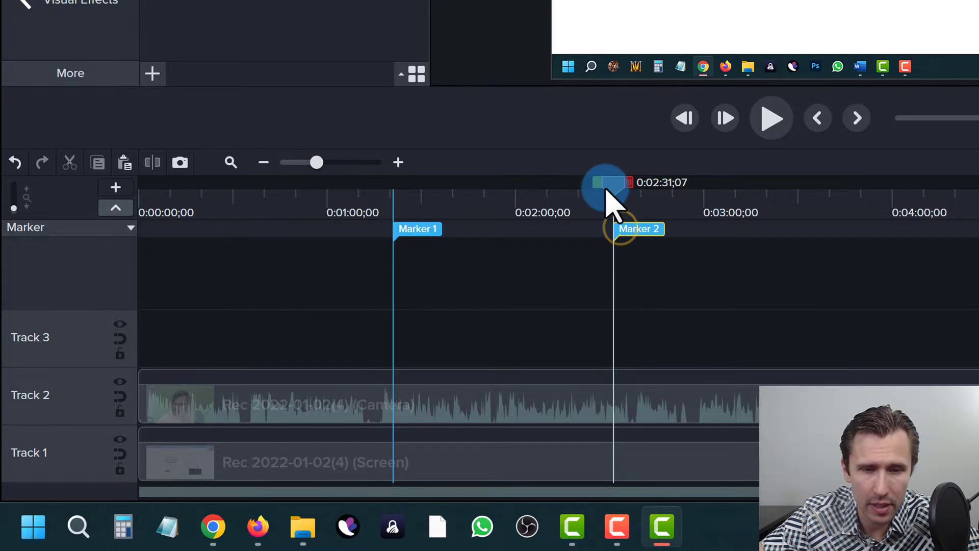
- Move the playhead past the second marker to 0:02:40;00, and back to 0:01:30;10 near the first marker
mouse_move(614, 184)
left_mouse_down()
mouse_move(743, 203)
mouse_move(640, 186)
left_mouse_up()
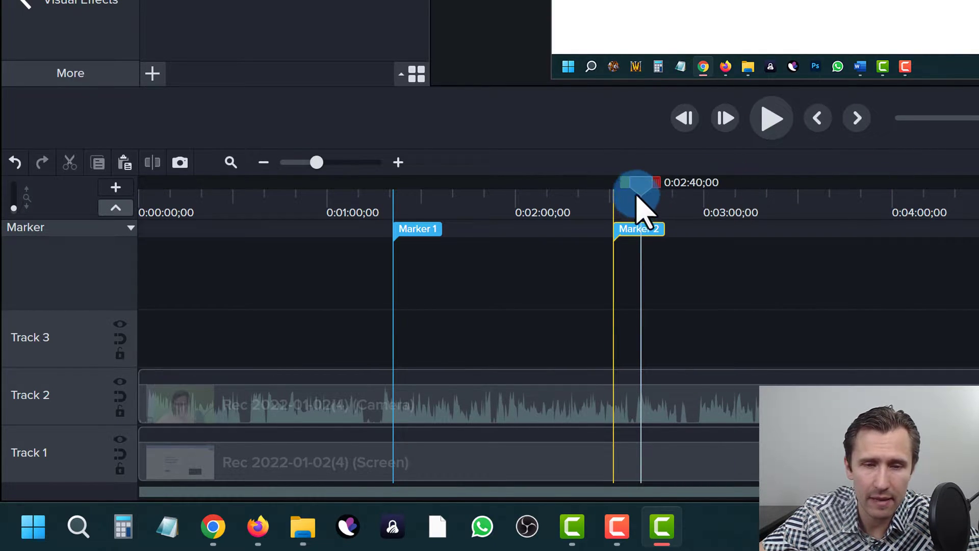
left_click_drag(641, 184, 417, 236)
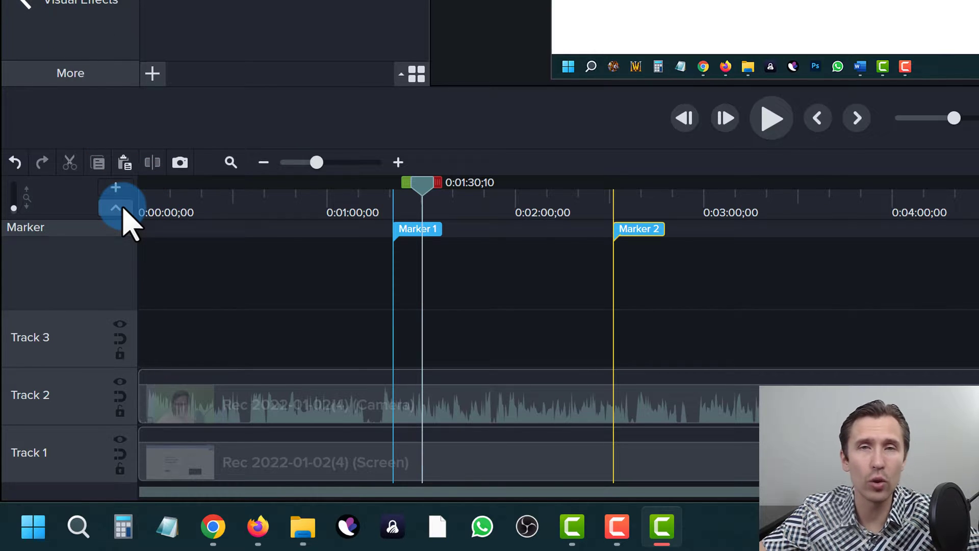
- Delete both timeline markers and hide the marker track
left_click(406, 231)
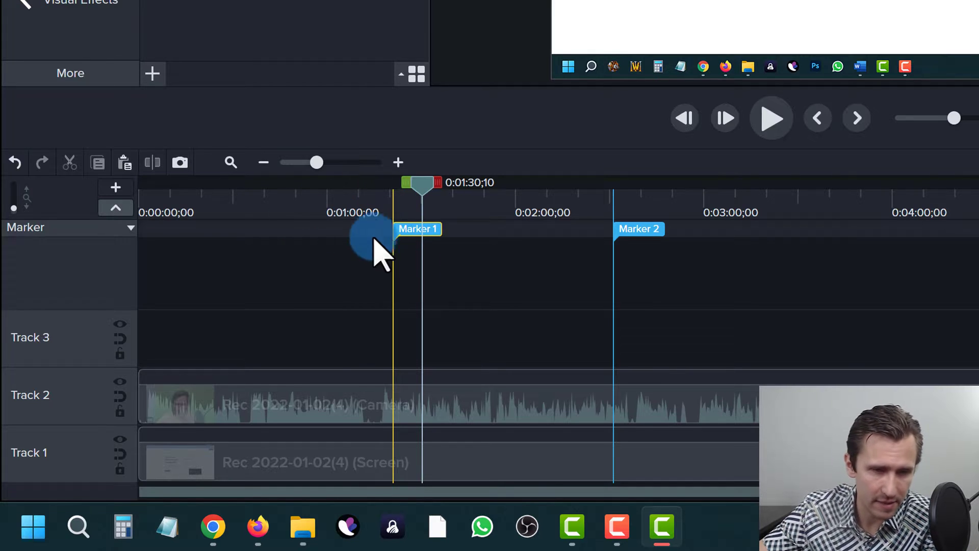
key("Delete")
left_click(631, 229)
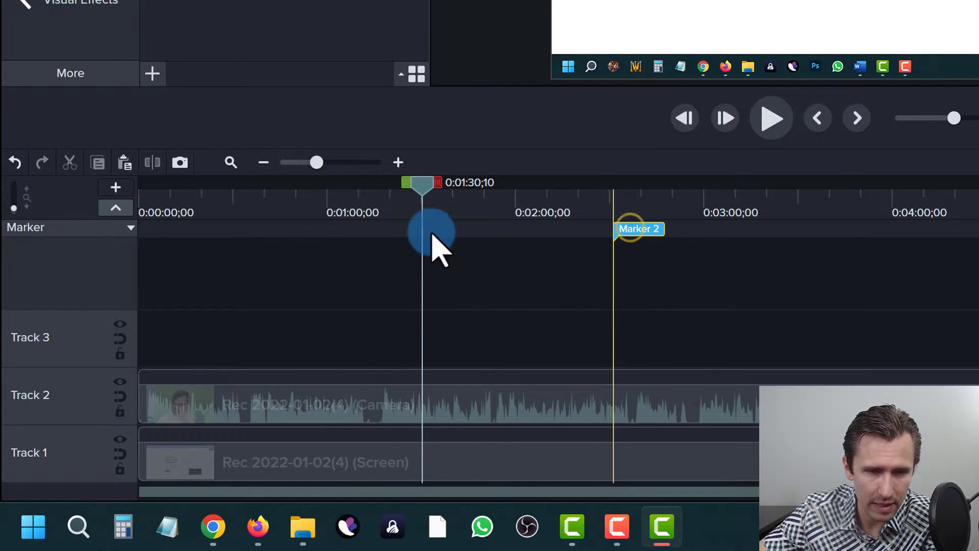
key("Delete")
left_click(107, 226)
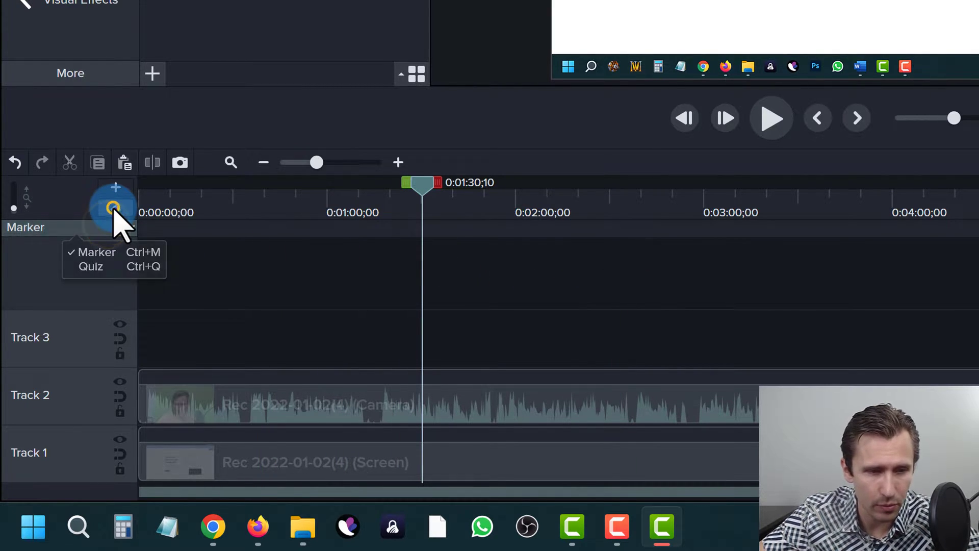
left_click(116, 207)
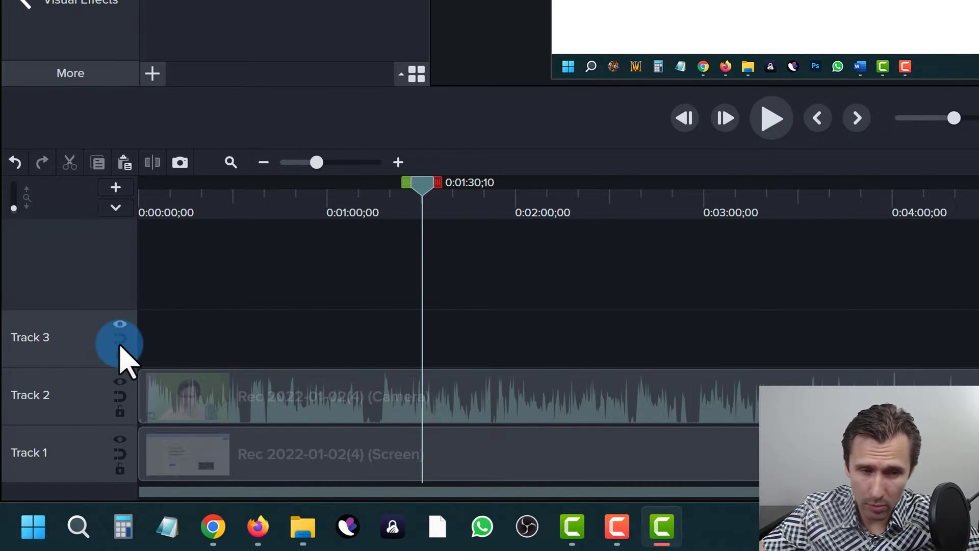
- Rename Track 3 as My images and Track 2 as Webcam
right_click(37, 355)
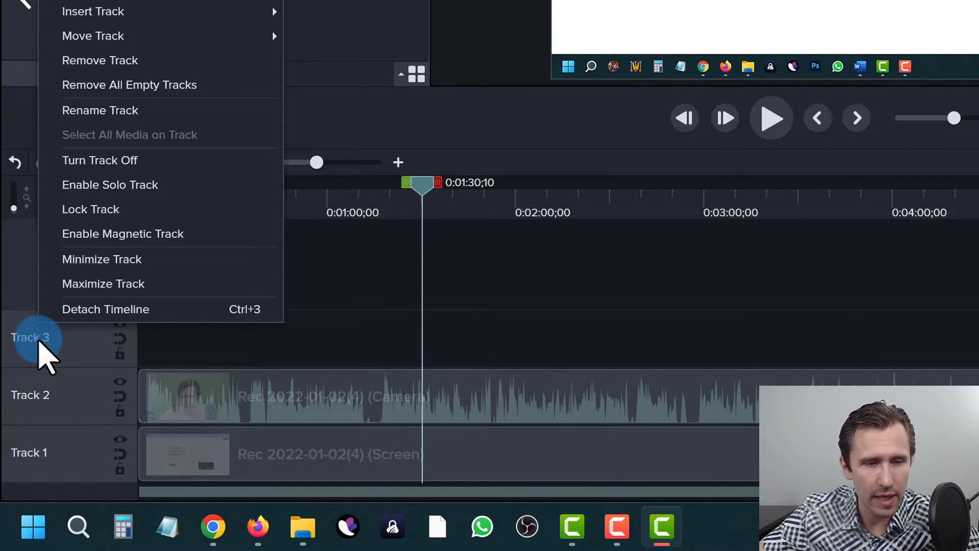
left_click(122, 106)
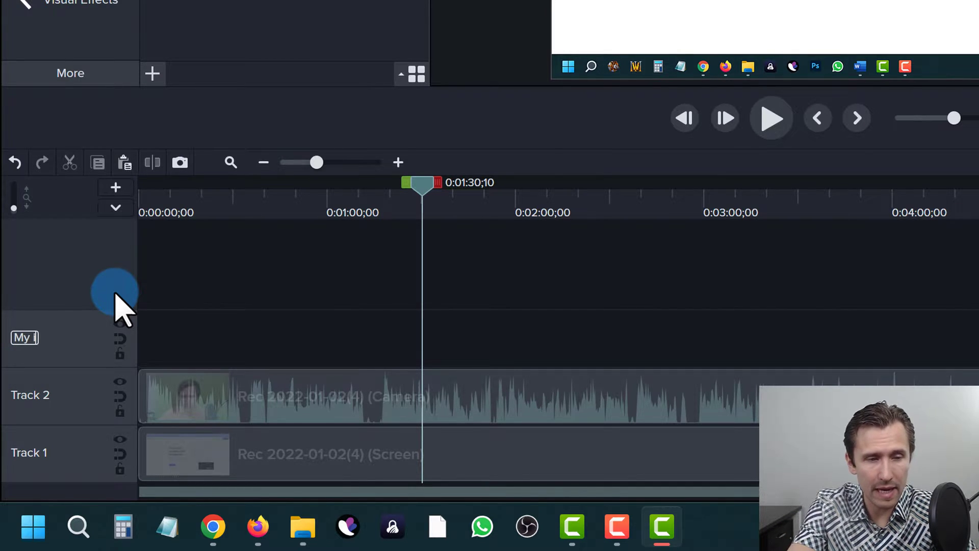
left_click(269, 286)
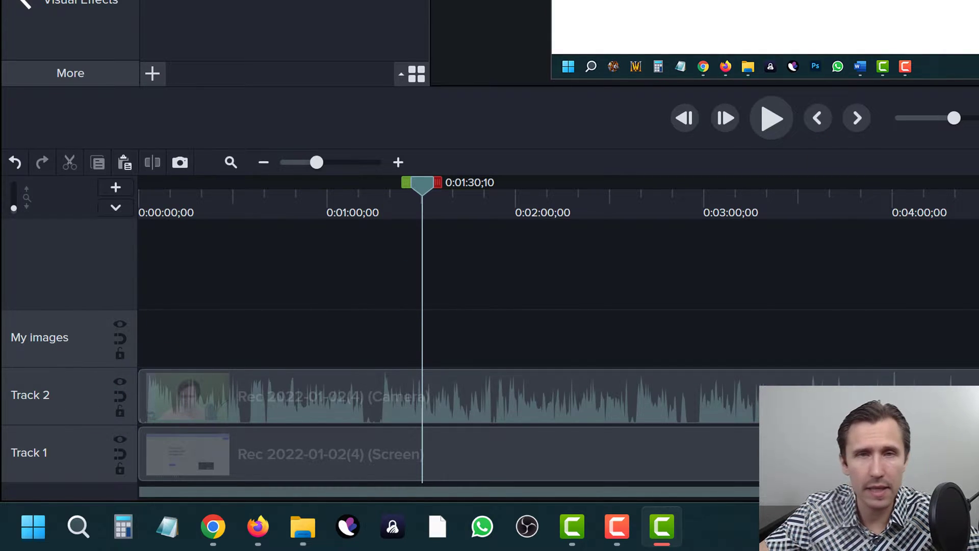
right_click(50, 401)
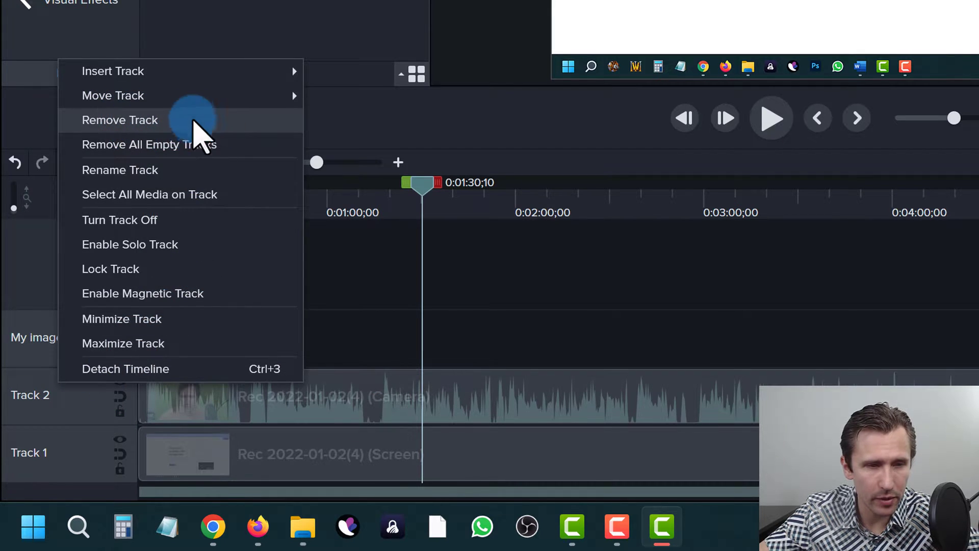
left_click(159, 171)
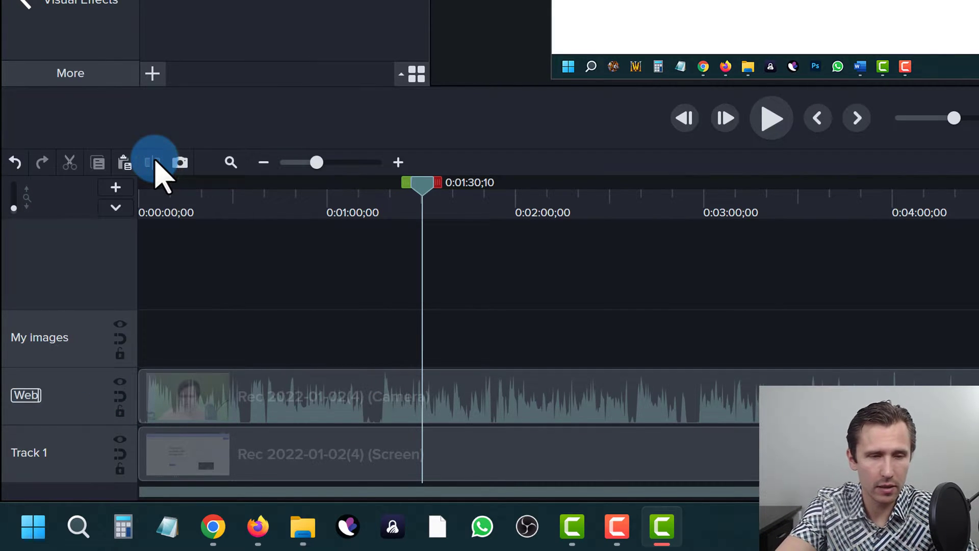
left_click(258, 319)
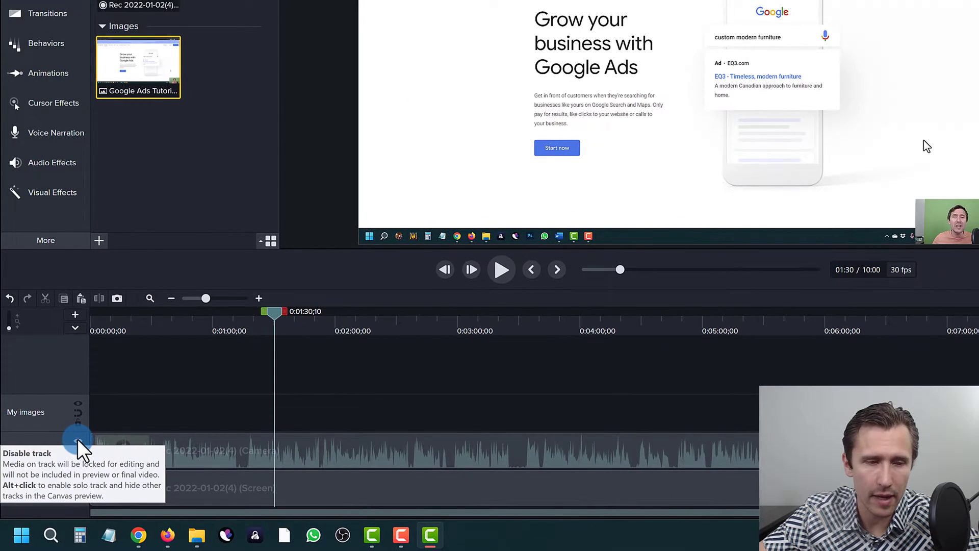
- Turn off the Webcam track and split the screen clip on Track 1 at 0:01:30;10
left_click(120, 381)
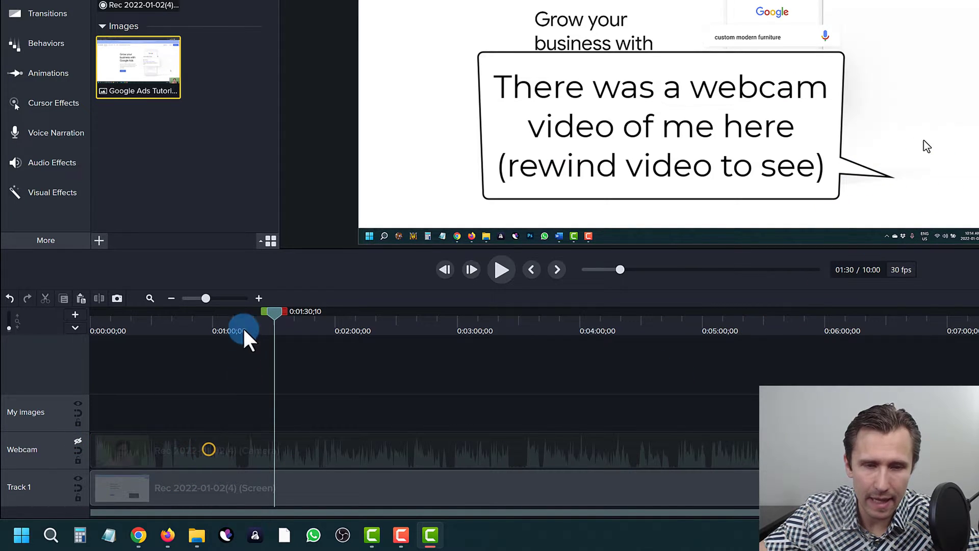
left_click_drag(220, 385, 411, 500)
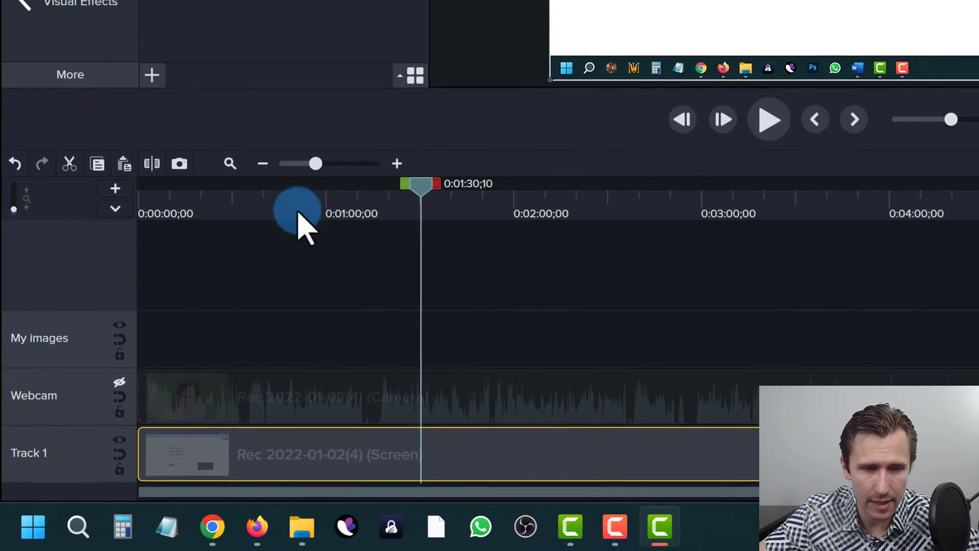
left_click(155, 162)
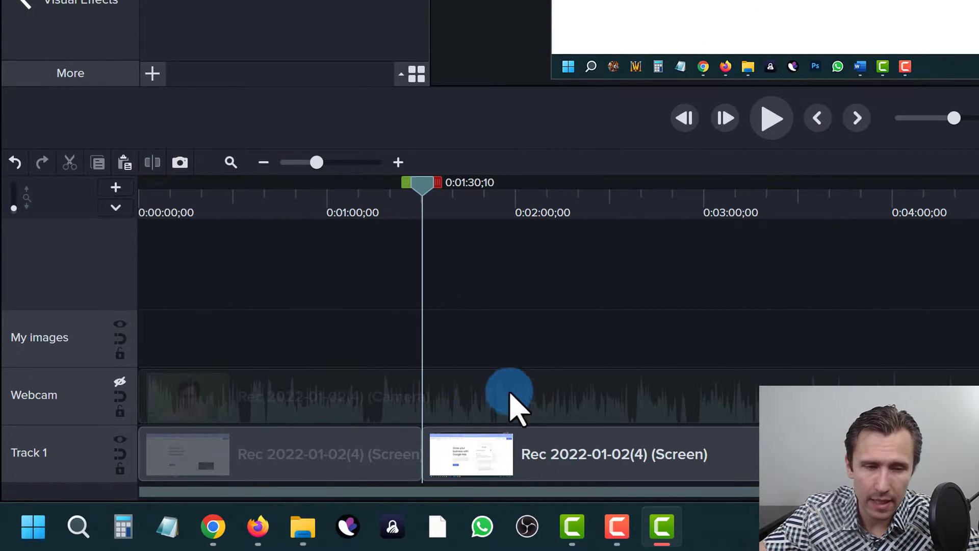
- Undo the split of the screen clip and turn the Webcam track back on
left_click_drag(419, 189, 418, 224)
key("ctrl+z")
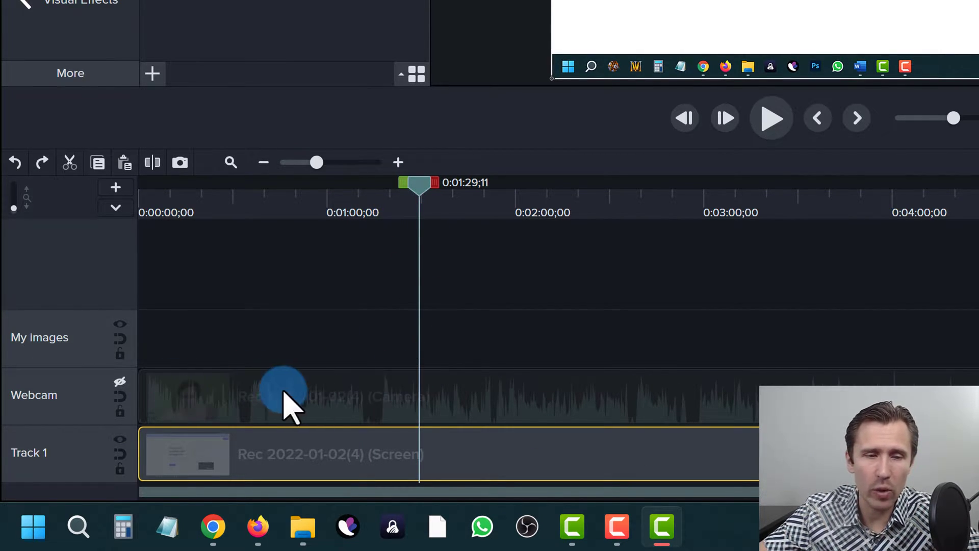
left_click(119, 381)
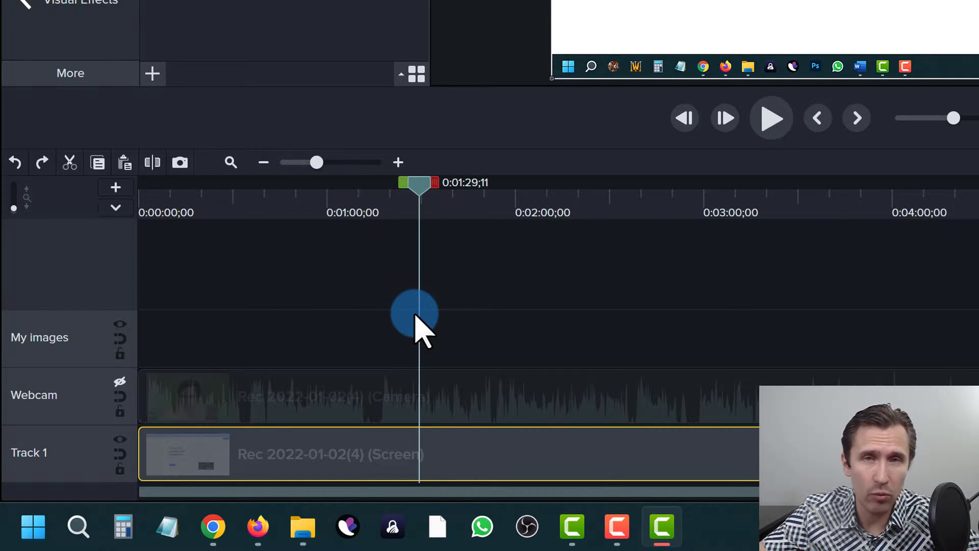
left_click(122, 381)
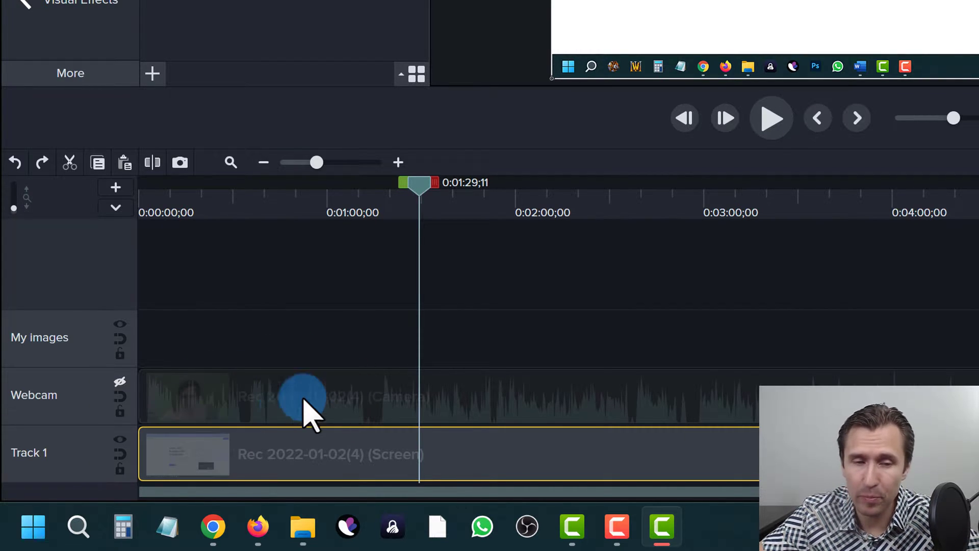
left_click(119, 381)
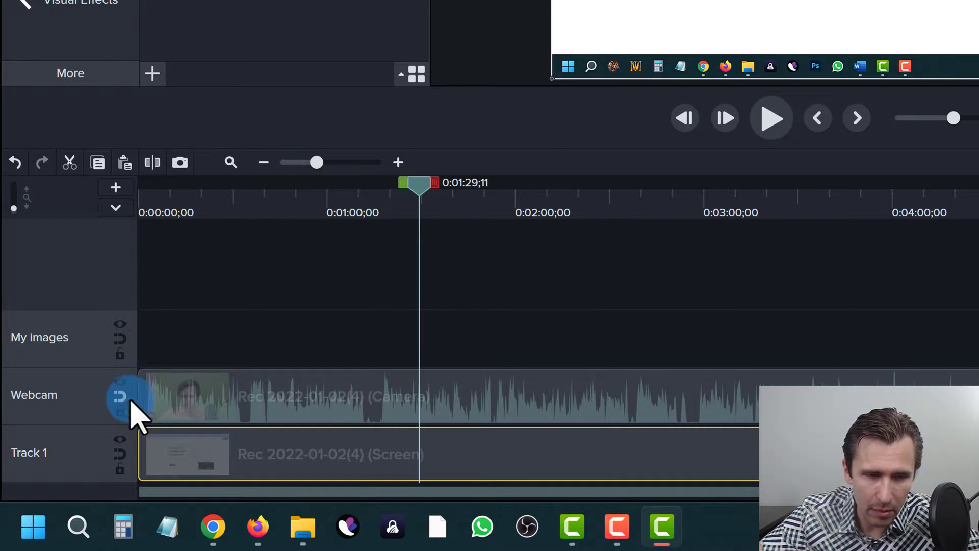
- Split the camera and screen clips at 0:01:29;11 and move both second parts to about 0:02:10, leaving a gap
left_click_drag(447, 320, 512, 437)
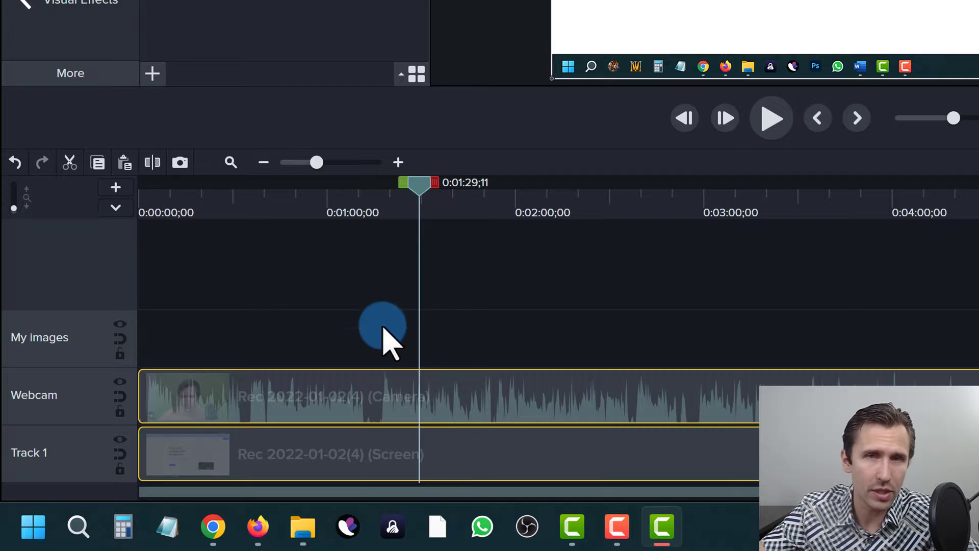
left_click(152, 164)
left_click_drag(464, 323, 570, 430)
left_click(500, 310)
left_click_drag(423, 188, 628, 219)
left_click_drag(541, 230, 495, 238)
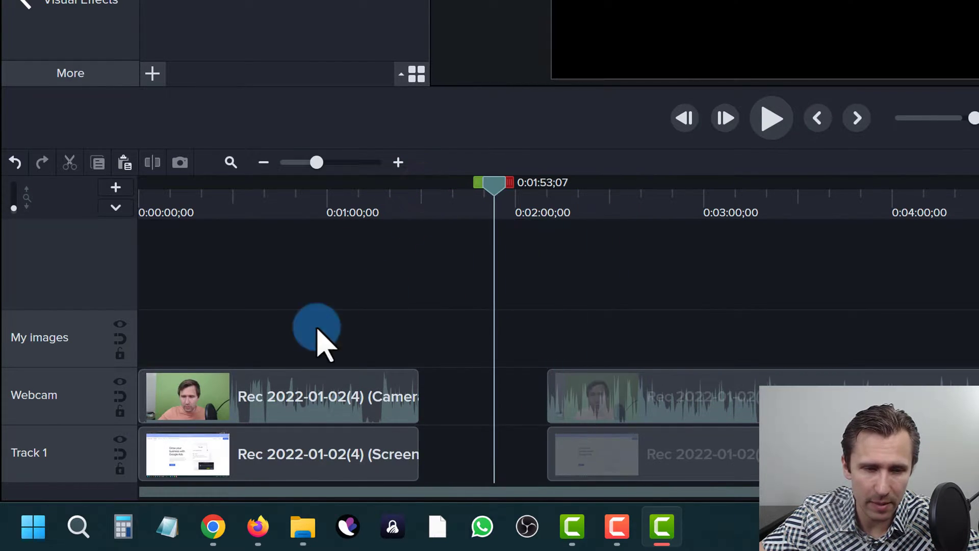
- Turn magnetic mode on and off for the Webcam track, and move its second clip back to about 0:02:10
left_click(120, 397)
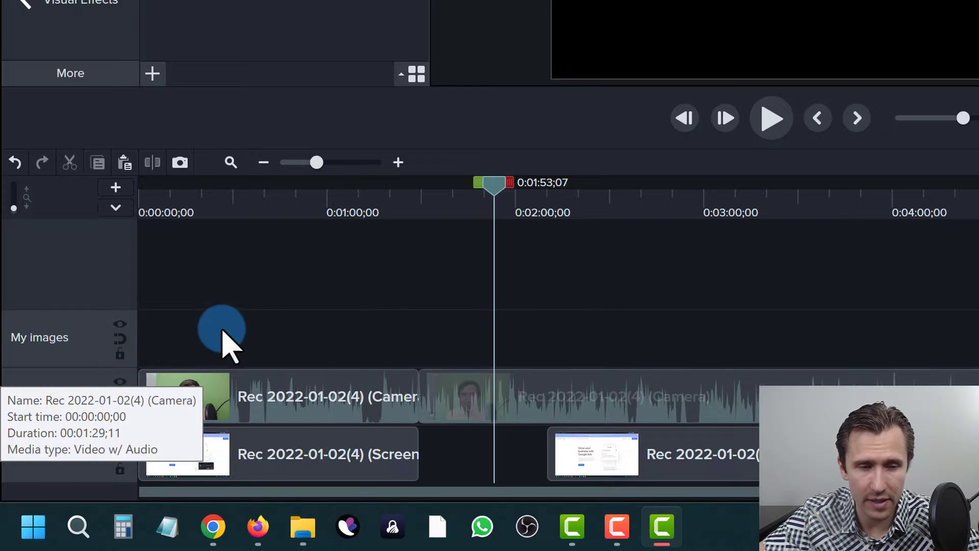
left_click(223, 313)
left_click(121, 397)
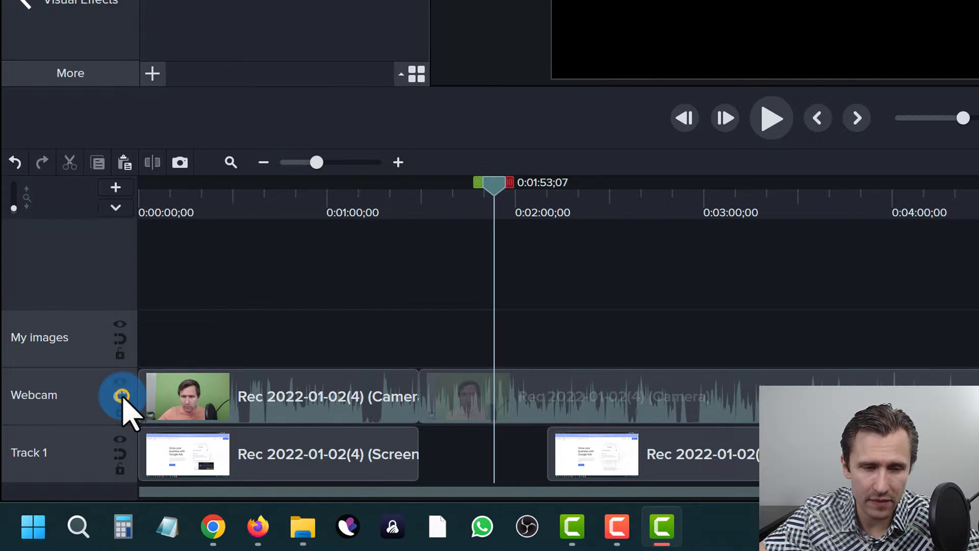
left_click_drag(449, 392, 581, 406)
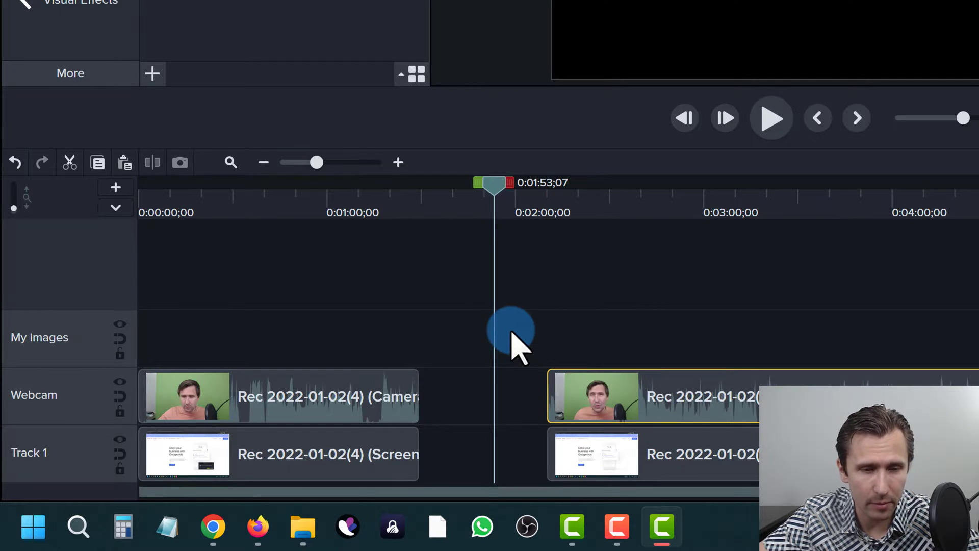
- Undo the clip moves, the magnetic gap closing and the split on the Webcam track and Track 1
key("ctrl+z")
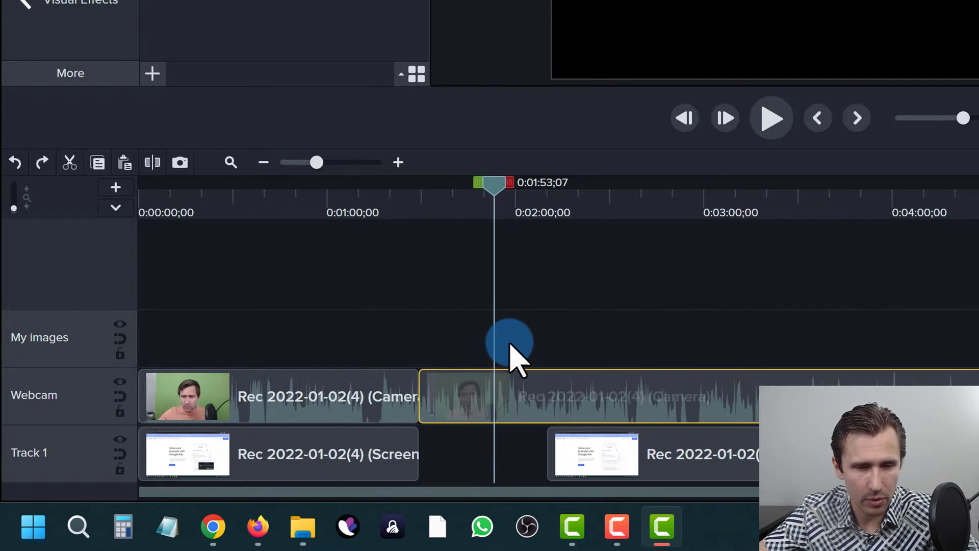
key("ctrl+z")
key("ctrl+z")
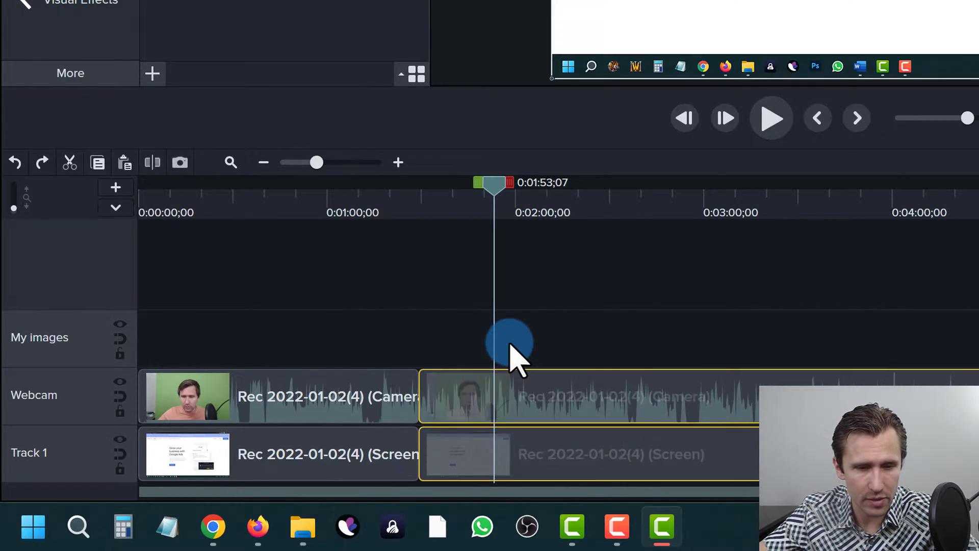
key("ctrl+z")
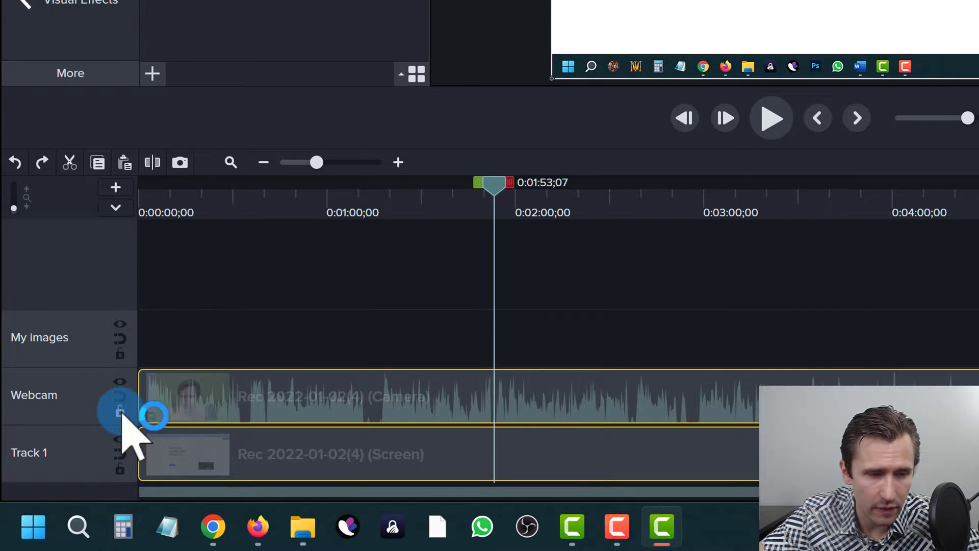
- Lock the Webcam track and try to select its camera clip
left_click(121, 411)
left_click(484, 399)
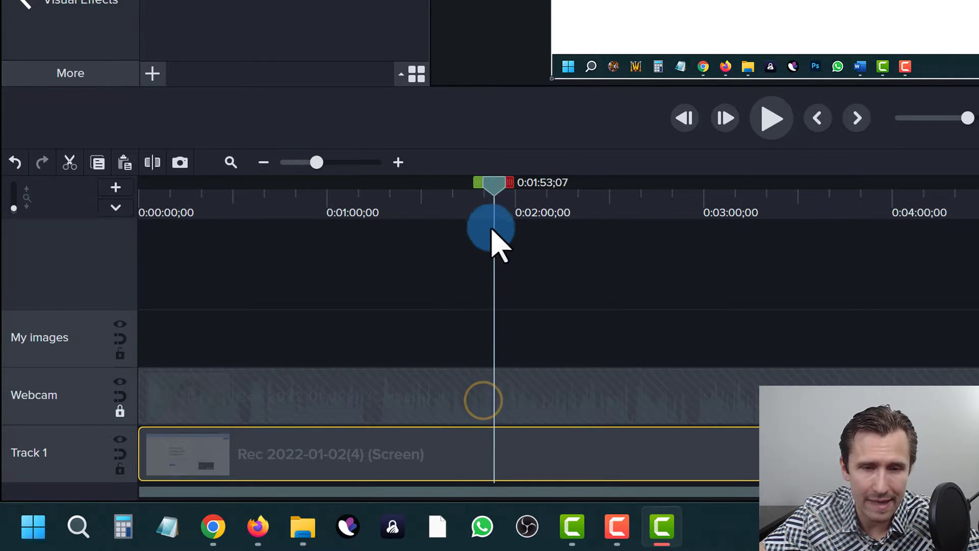
left_click(124, 393)
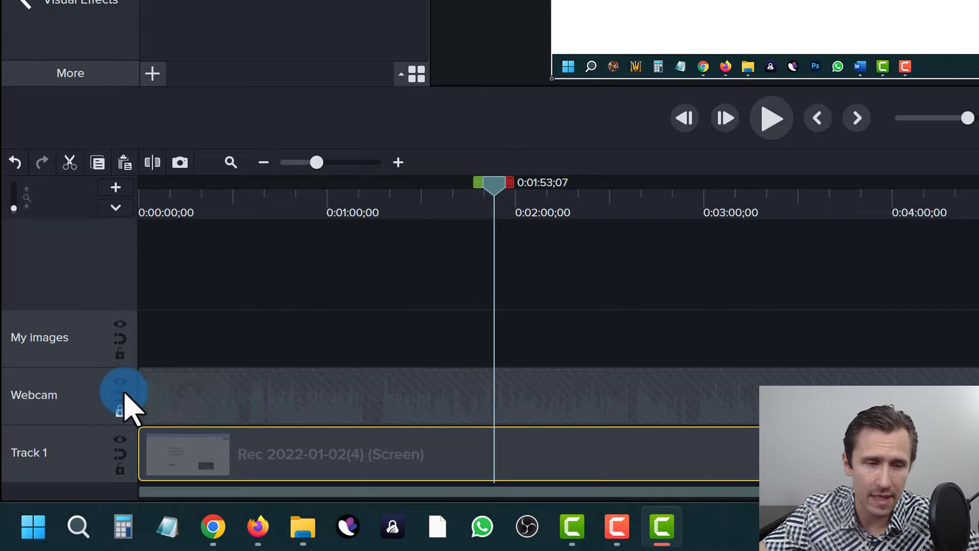
left_click(481, 392)
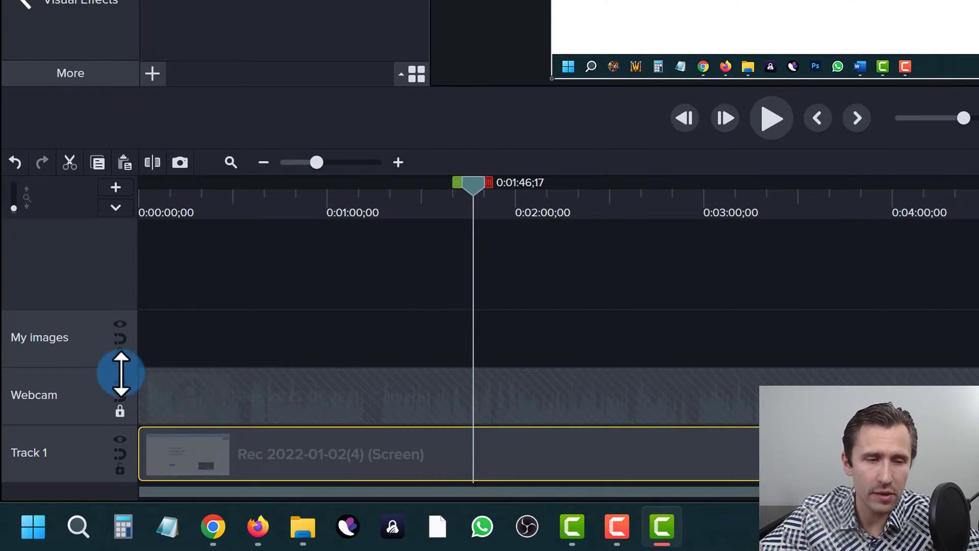
left_click(503, 332)
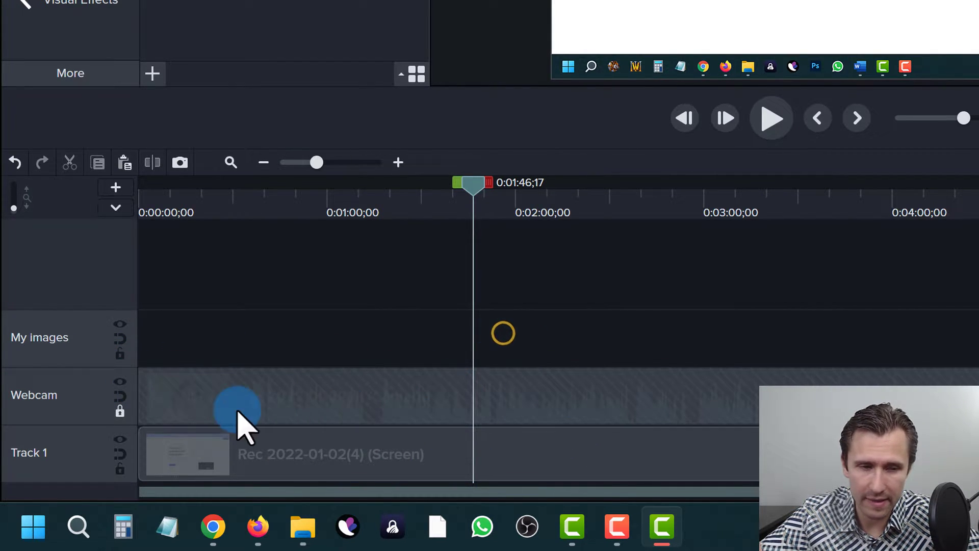
left_click(443, 401)
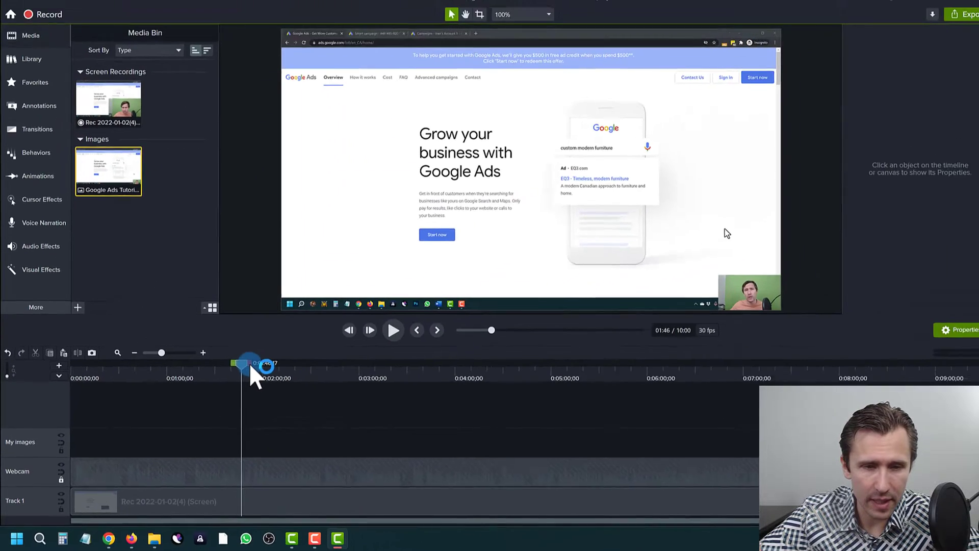
- Move the playhead to 0:01:49;29 and unlock the Webcam track
left_click_drag(233, 367, 231, 362)
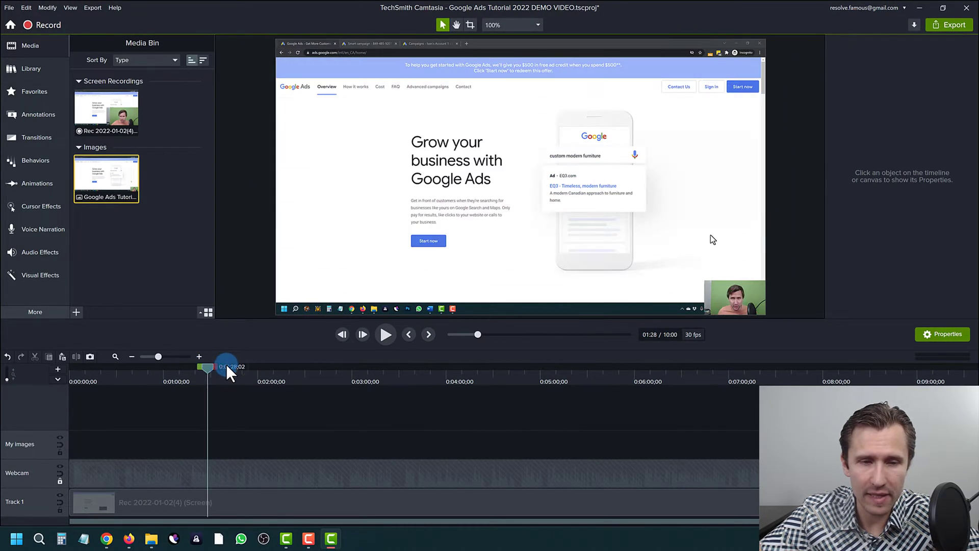
left_click_drag(317, 374, 251, 364)
left_click(60, 482)
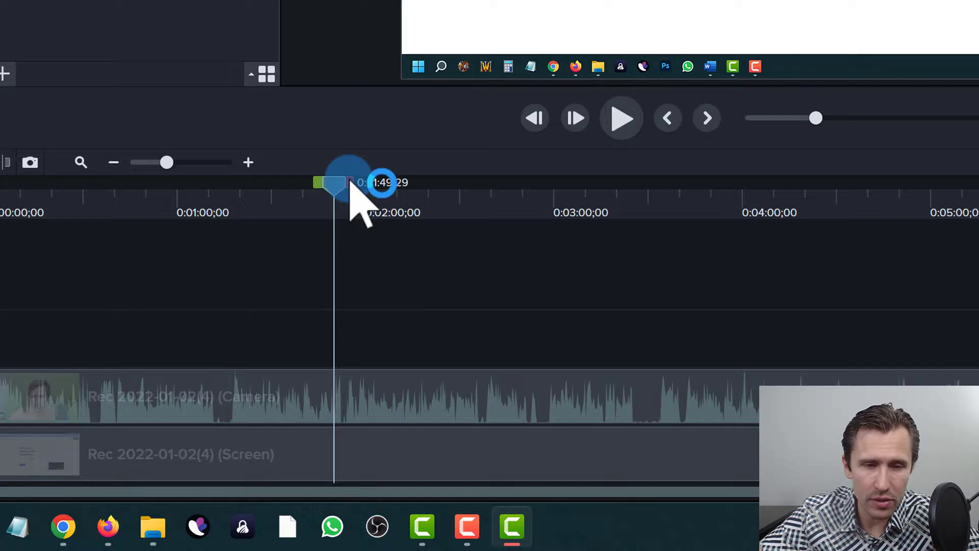
- Select the timeline range from about 0:01:13 to 0:02:37;22
left_click_drag(350, 180, 498, 214)
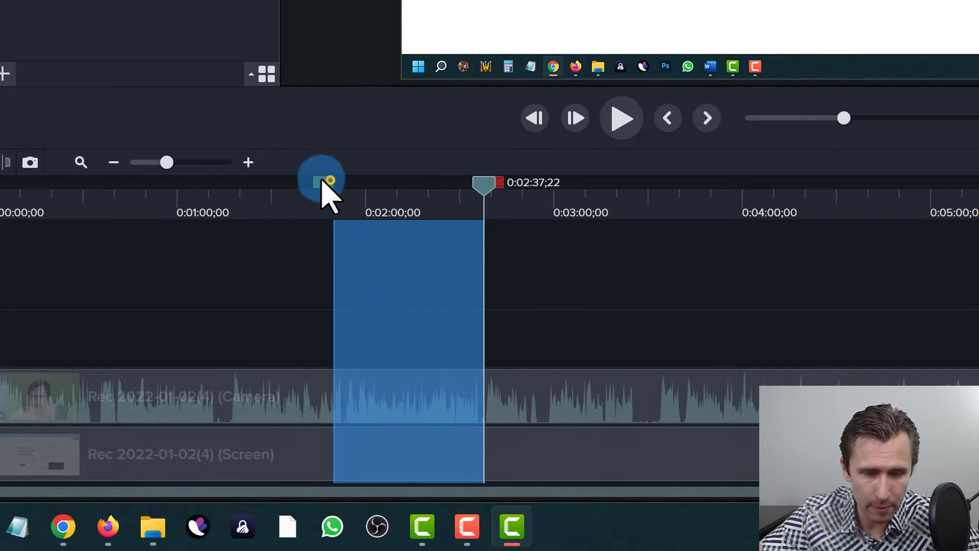
mouse_move(323, 181)
left_mouse_down()
mouse_move(268, 195)
mouse_move(210, 191)
left_mouse_up()
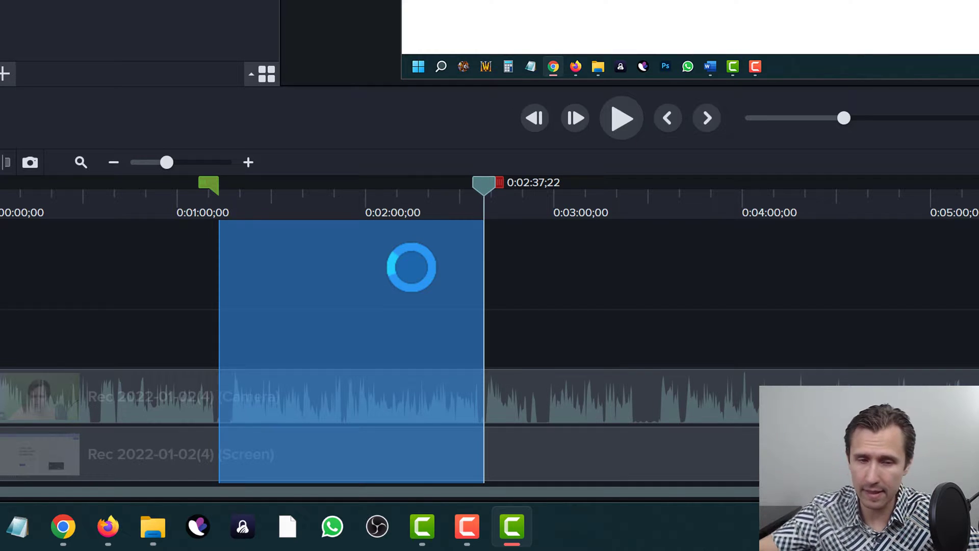
- Delete the selected range without ripple and move the following camera and screen clips back to close the gap
right_click(339, 269)
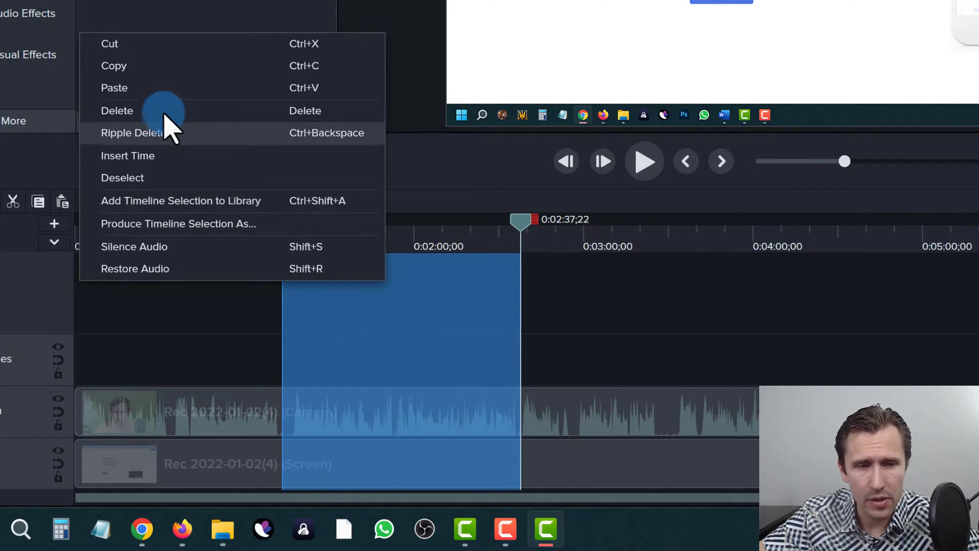
left_click(130, 110)
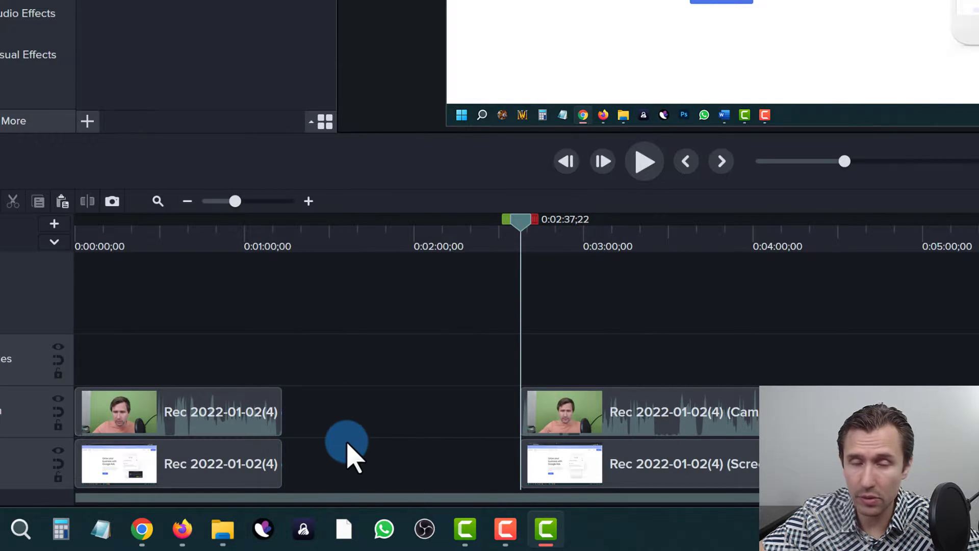
left_click_drag(622, 465, 306, 467)
left_click(393, 300)
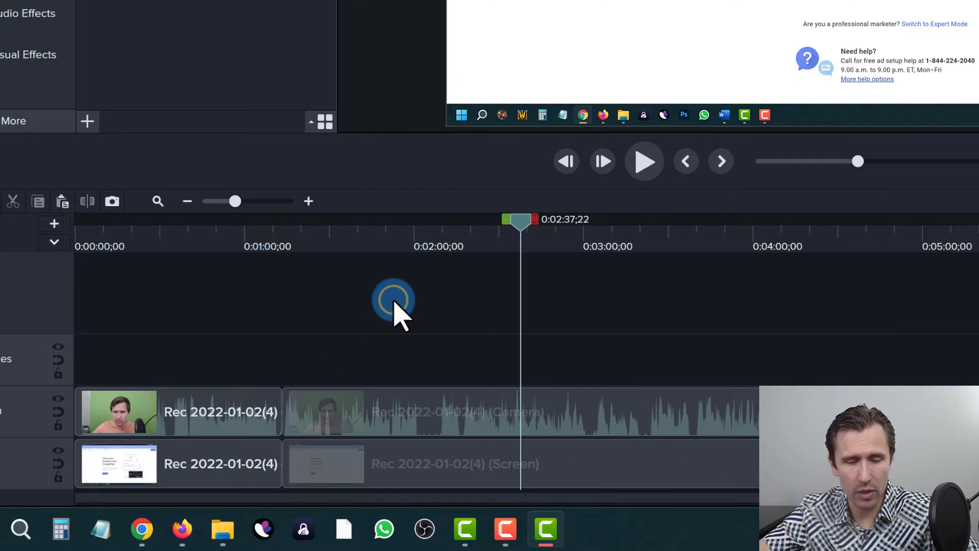
- Undo the clip move and the deletion, and ripple delete the range from about 0:01:13 to 0:02:37;22
key("ctrl+z")
left_click(393, 310)
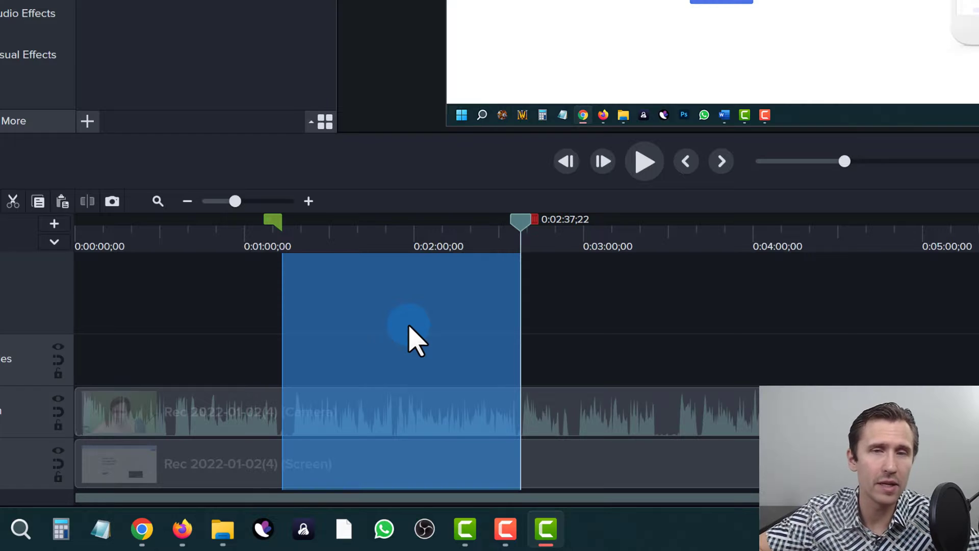
right_click(363, 299)
left_click(117, 144)
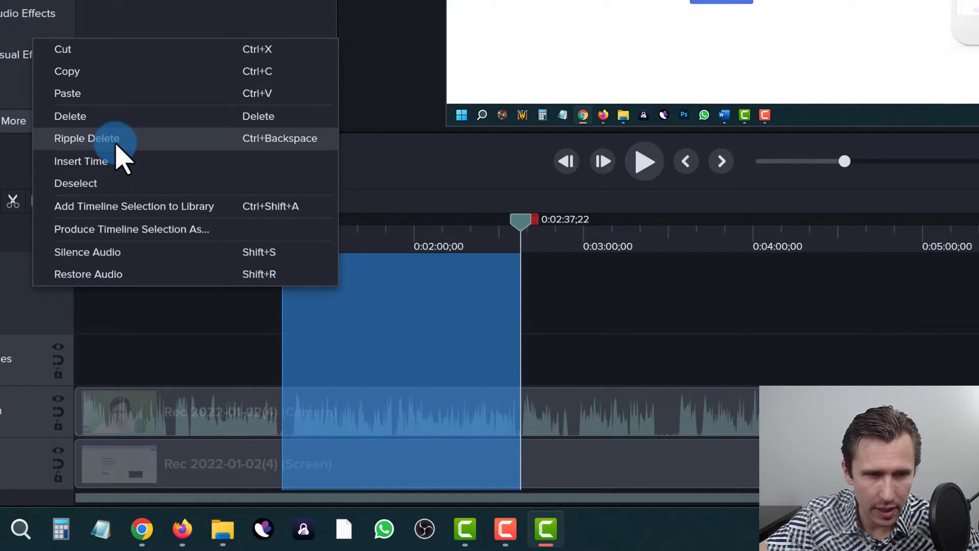
- Ripple delete the selected range across the camera and screen tracks and move the playhead to 0:01:12;28 beside the cut
left_click(143, 143)
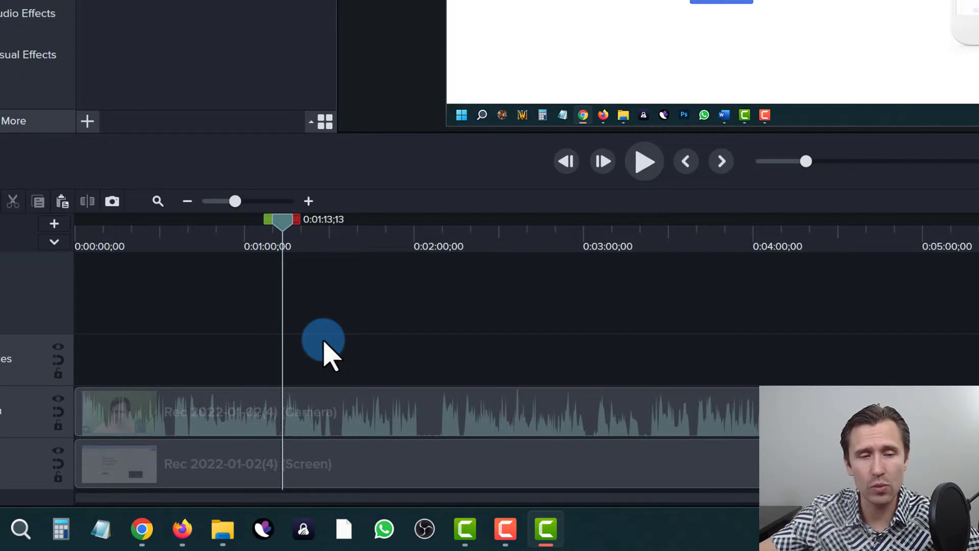
left_click_drag(284, 226, 290, 327)
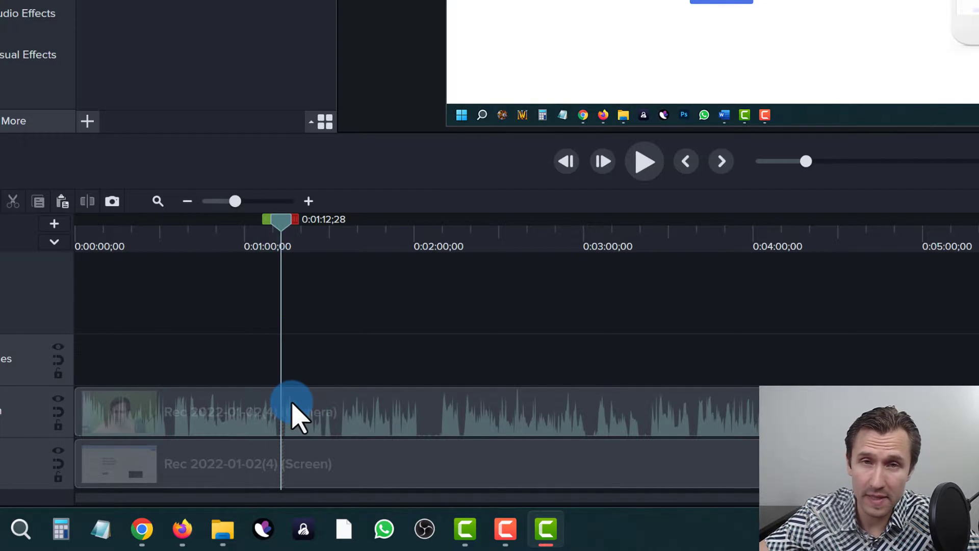
scroll(295, 415, "up", 5)
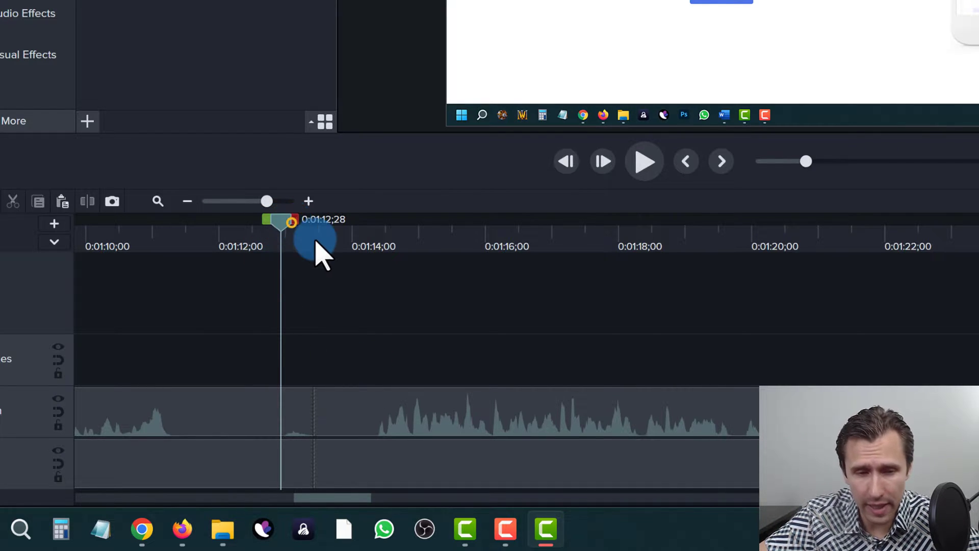
- Select the camera and screen clips and split both at 0:01:12;22
left_click_drag(291, 223, 253, 353)
double_click(303, 230)
left_click(277, 451)
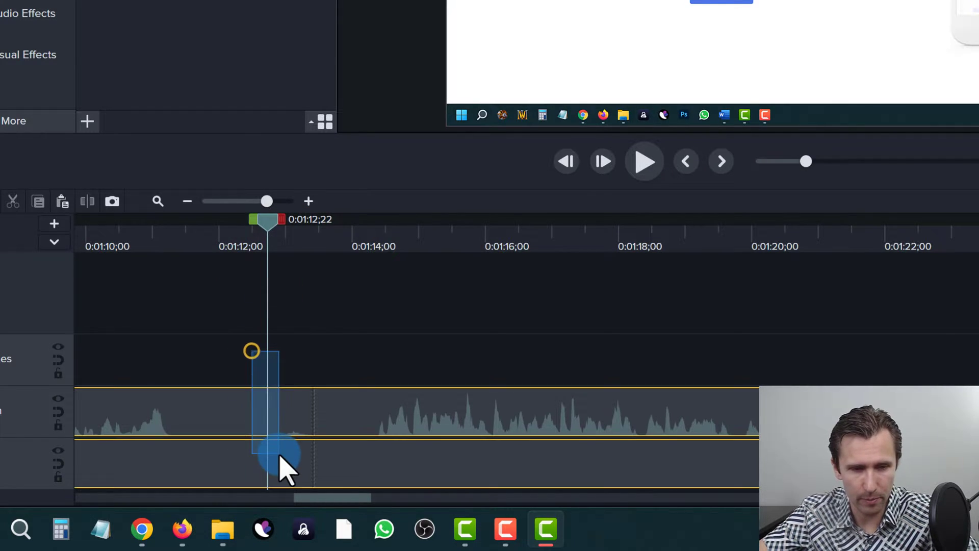
key("s")
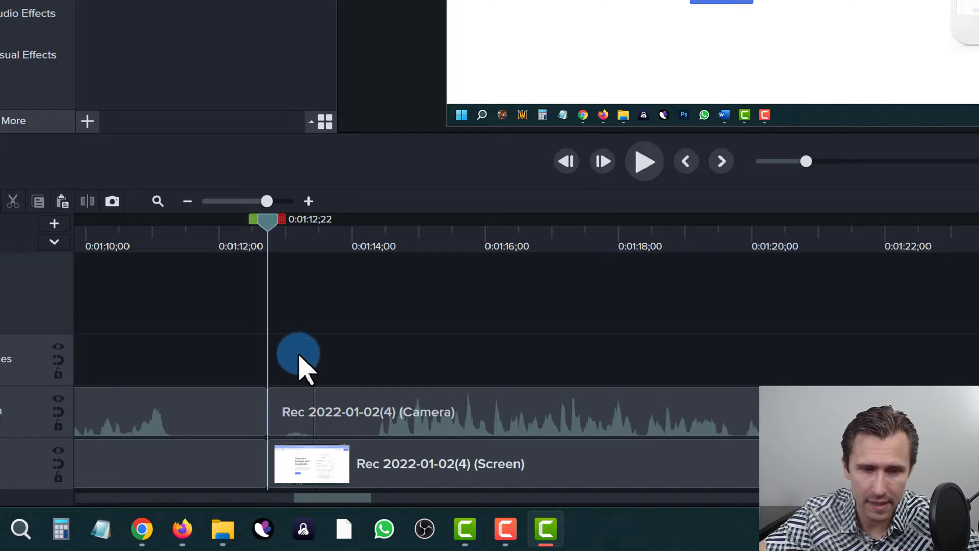
- Enlarge the webcam picture of the clip before the split at 0:01:11;24, compare it with the following clip, and undo the enlargement
left_click_drag(299, 354, 349, 472)
left_click(227, 422)
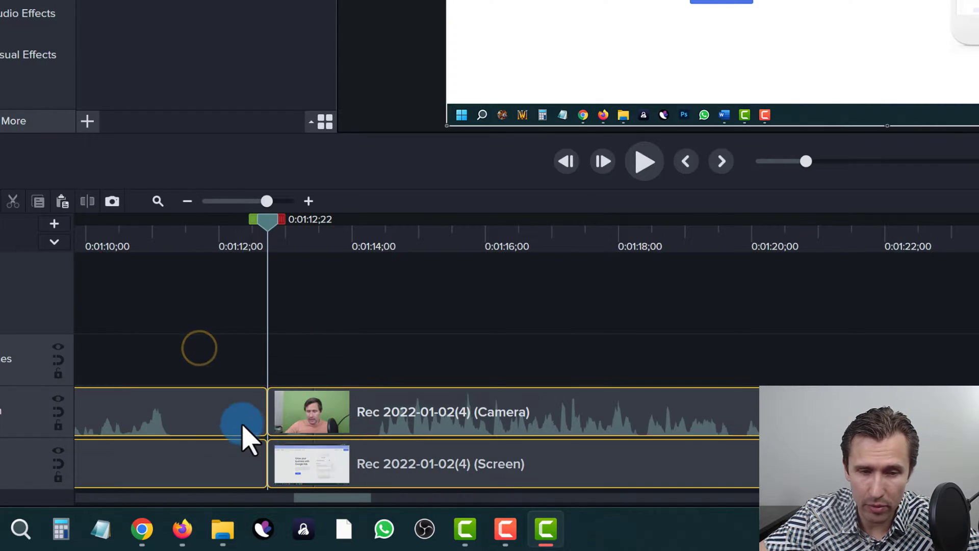
left_click_drag(263, 225, 206, 240)
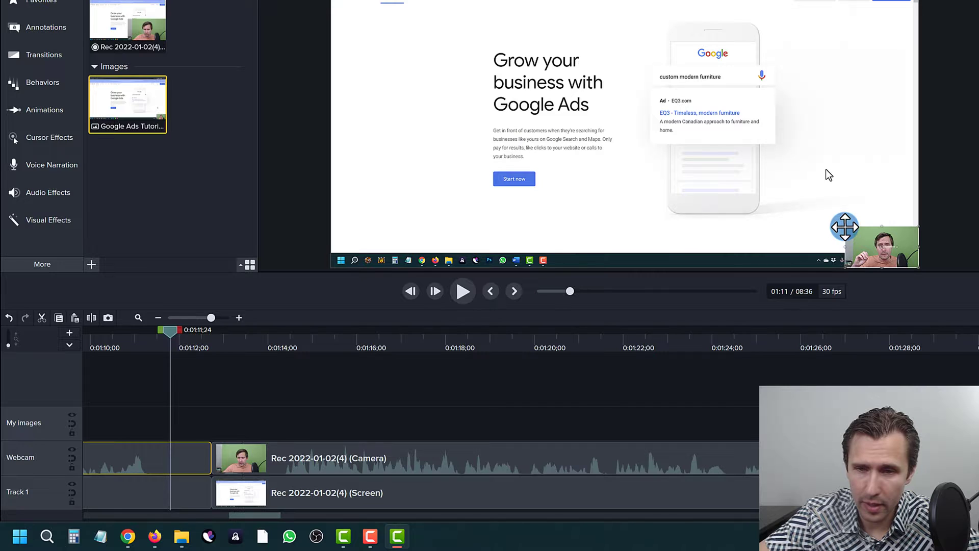
left_click_drag(845, 226, 717, 154)
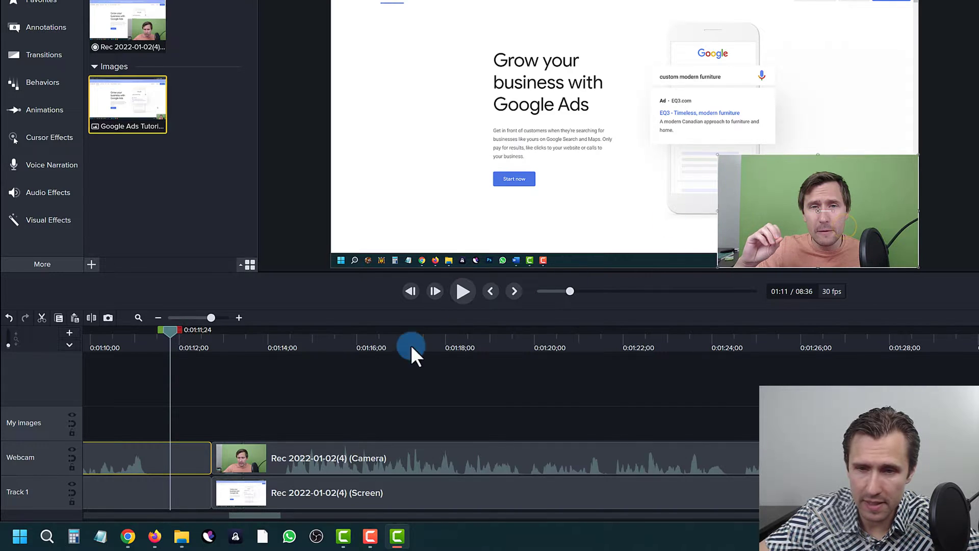
left_click(261, 340)
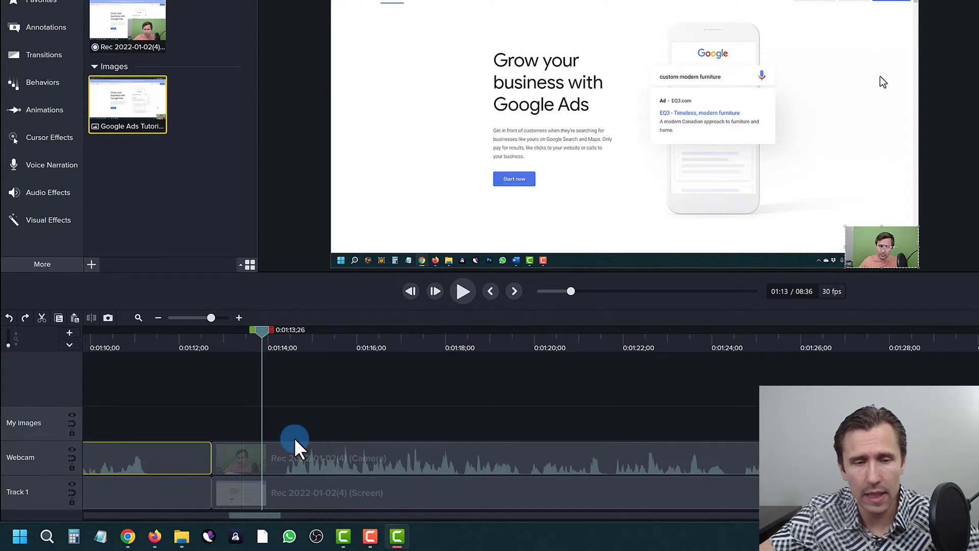
left_click(178, 343)
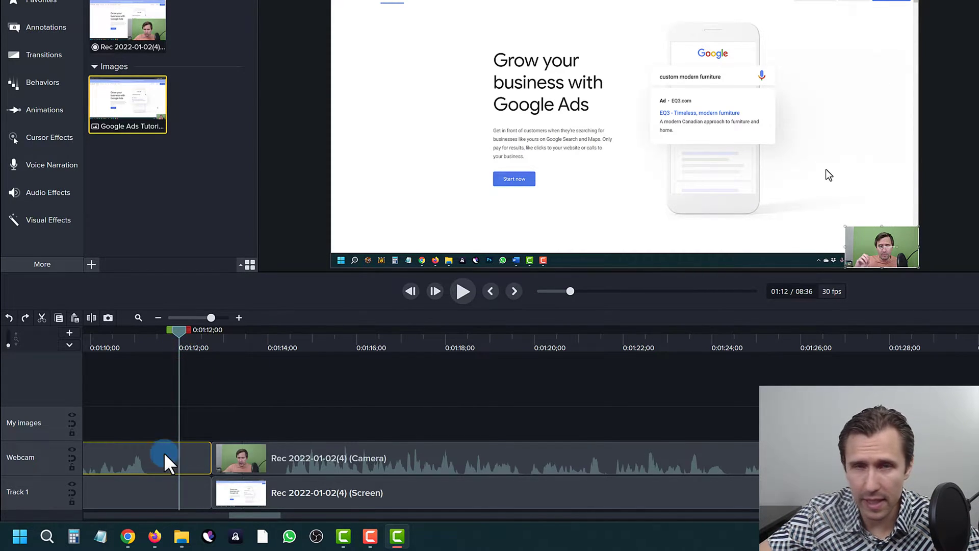
- Stitch the two Webcam track clips together at the split and move the playhead across the joint to 0:01:13;09
left_click(143, 458)
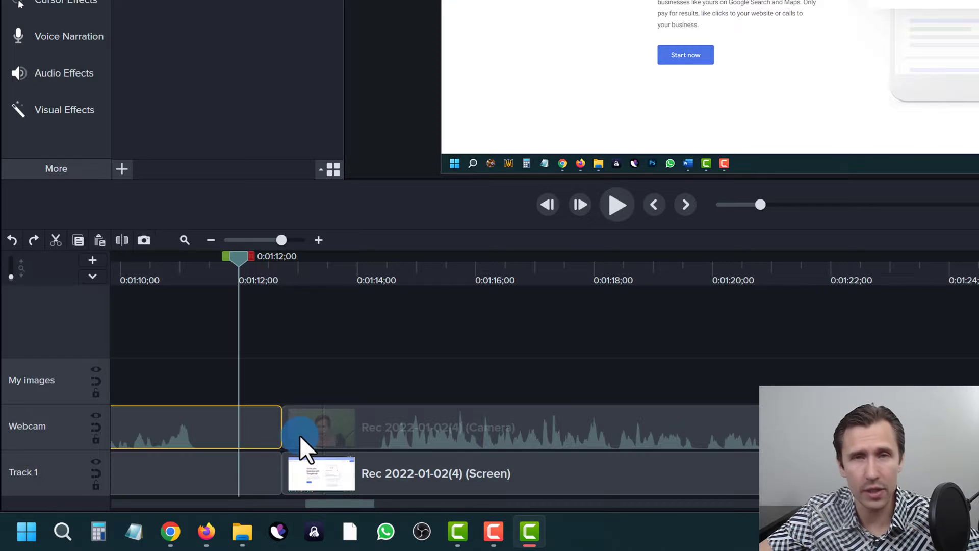
left_click_drag(252, 368, 298, 420)
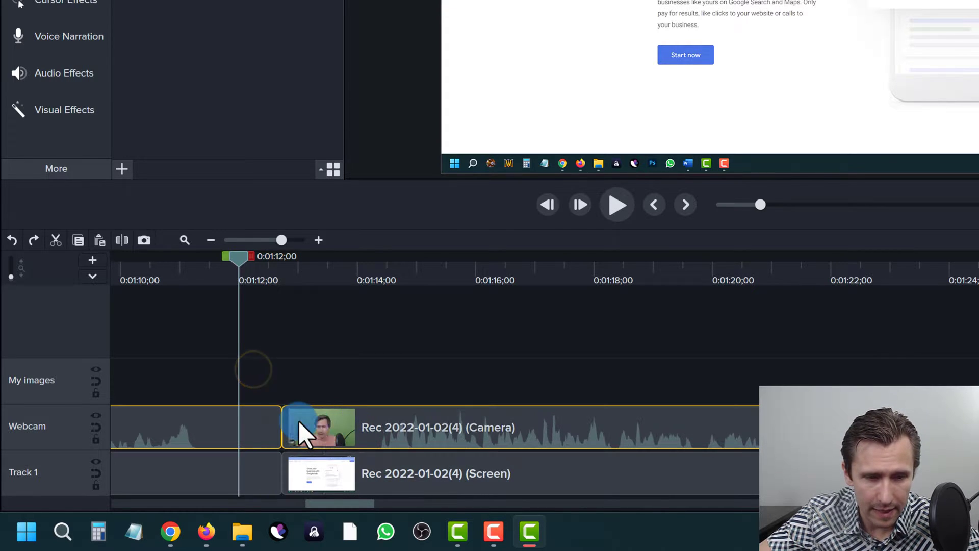
right_click(298, 420)
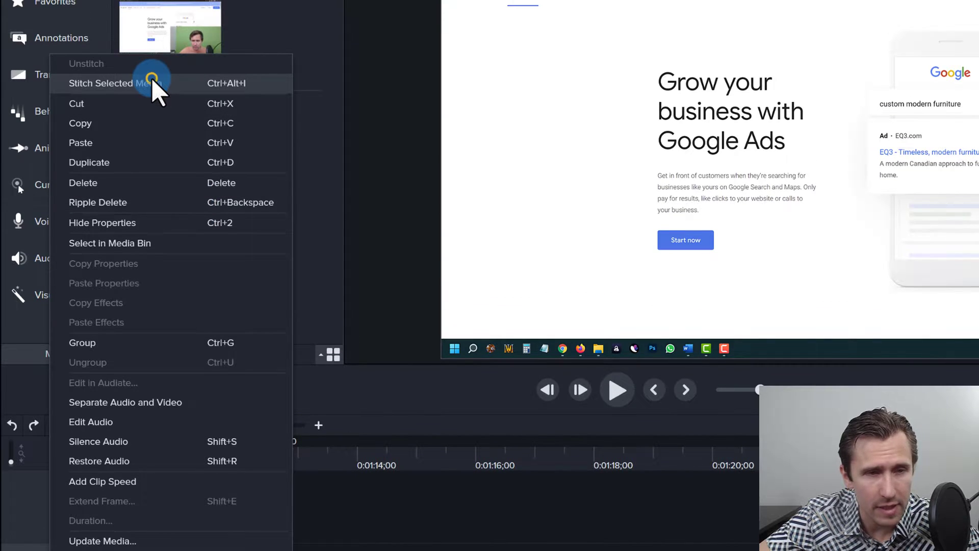
left_click(152, 80)
left_click_drag(237, 444, 266, 460)
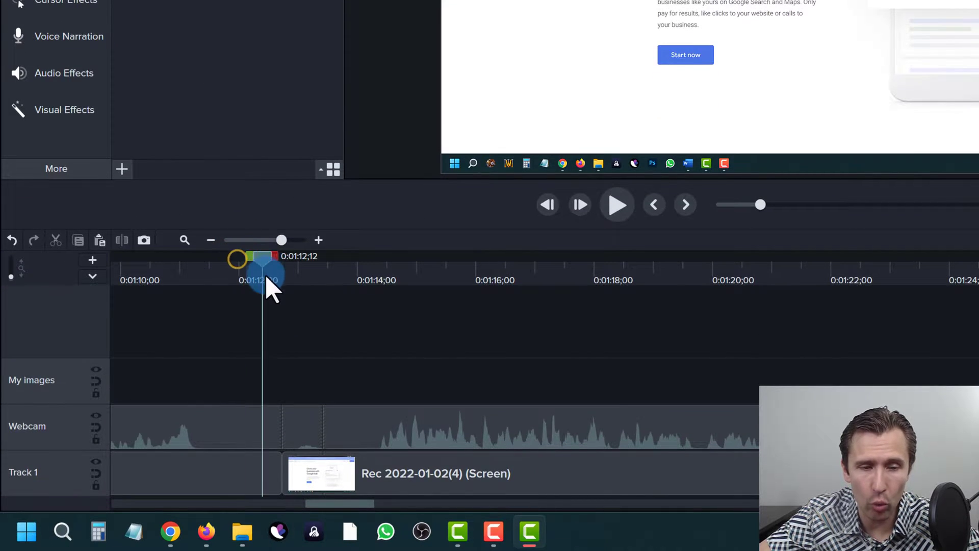
left_click(290, 436)
left_click(269, 275)
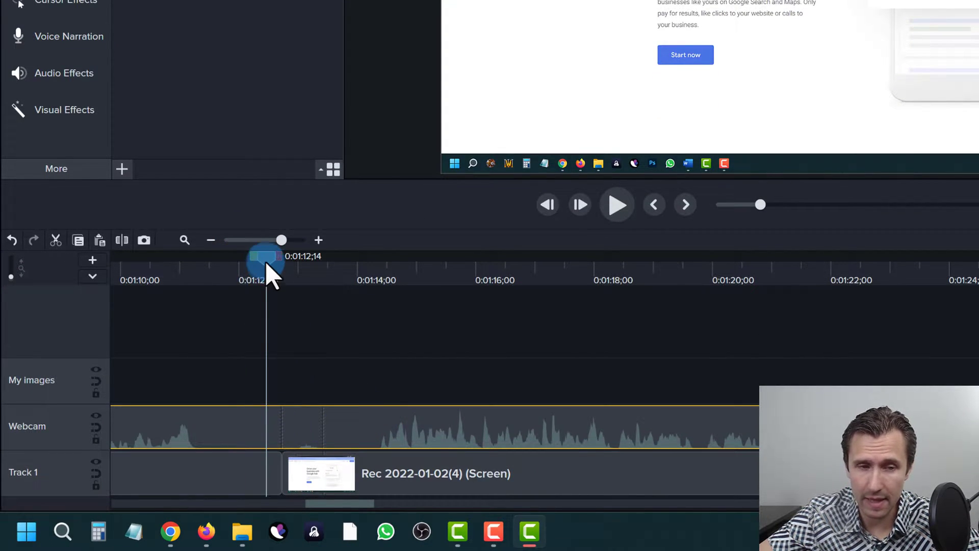
left_click_drag(269, 275, 316, 273)
left_click(347, 349)
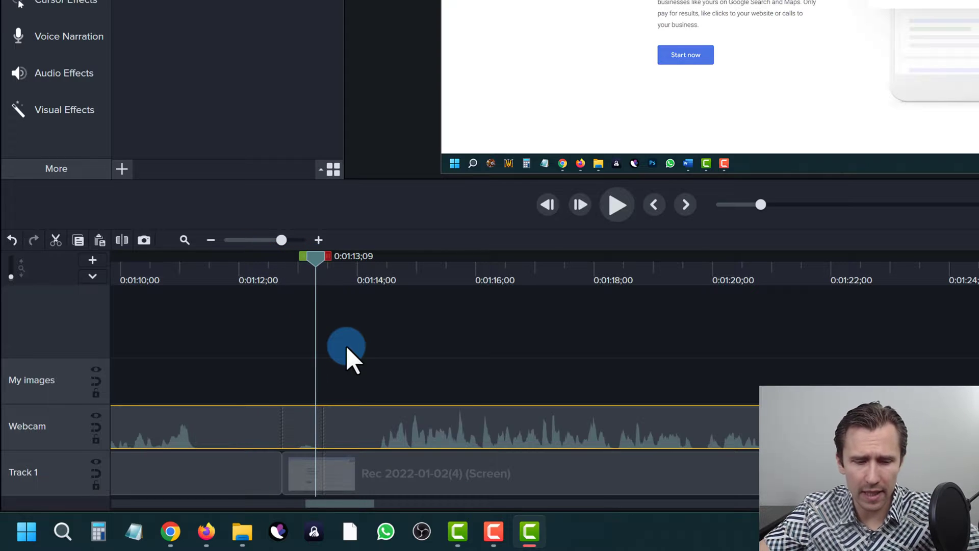
- Undo the stitch, the split and the ripple delete to restore the selected range ending at 0:02:37;22
left_click(384, 349)
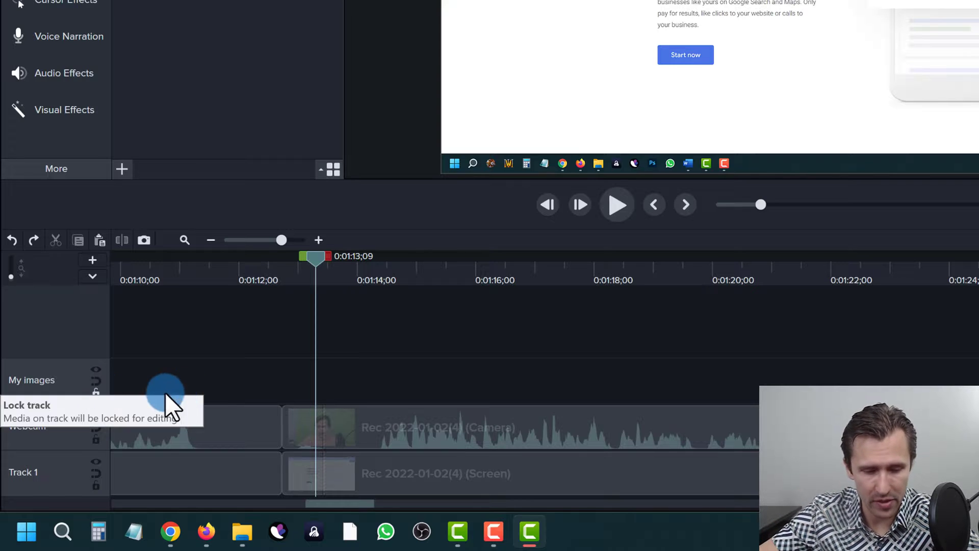
key("ctrl+z")
key("ctrl+z")
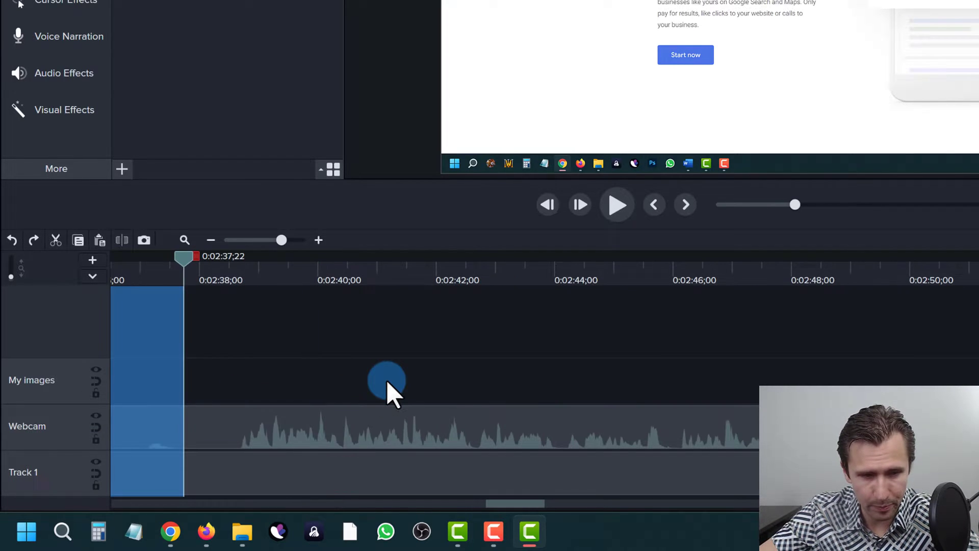
- Select the timeline range from 0:02:38;11 to 0:02:41;23, and clear it by placing the playhead at 0:02:40;00
left_click(220, 276)
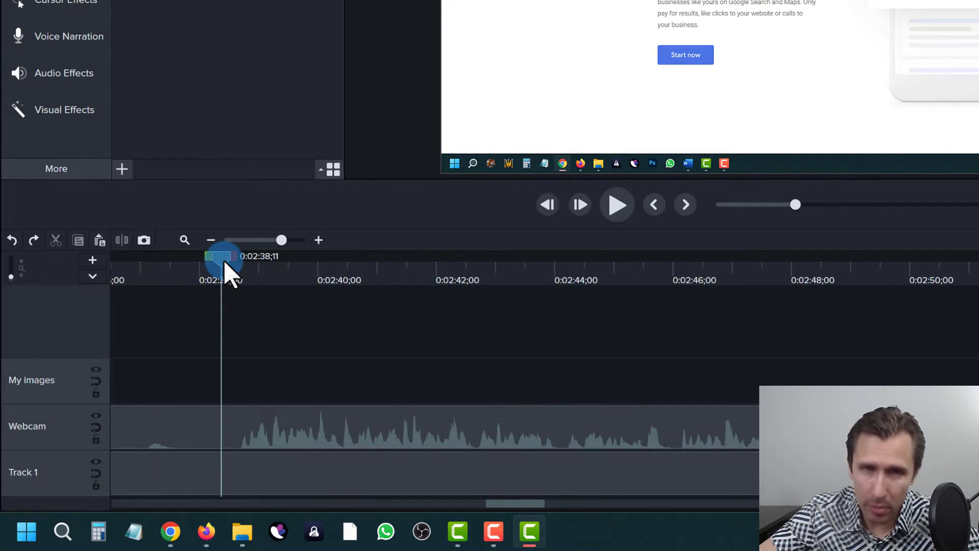
left_click_drag(234, 255, 435, 280)
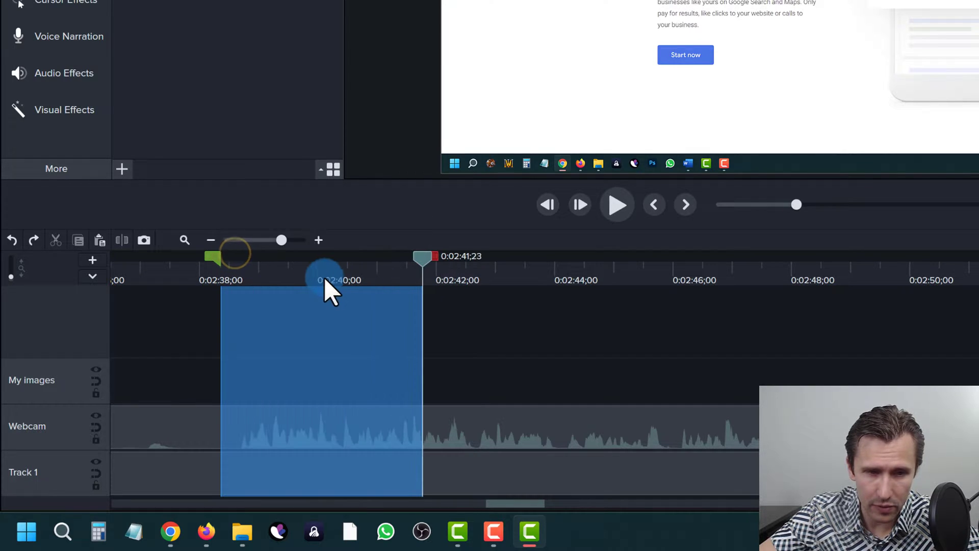
left_click(318, 265)
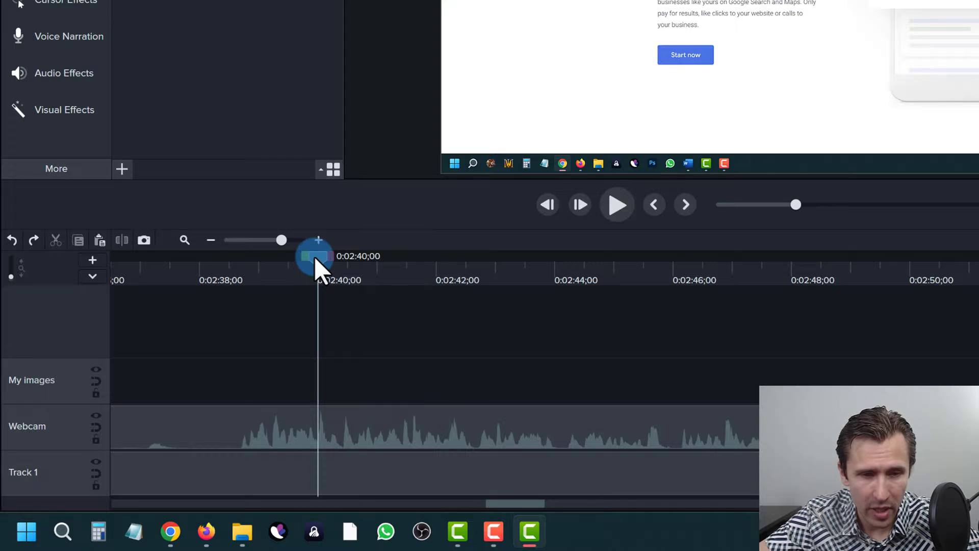
- Split all tracks at 0:02:40;00 and undo the split
right_click(314, 257)
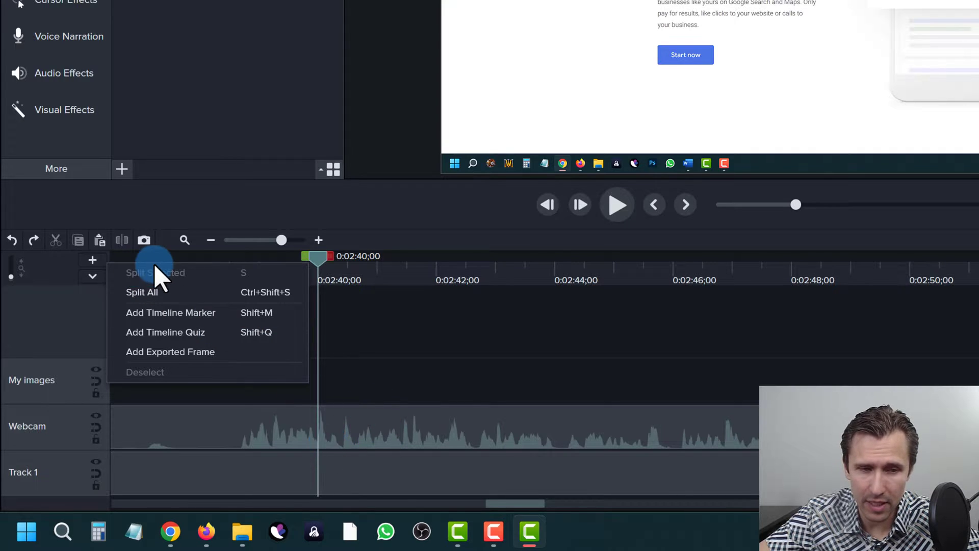
left_click(159, 292)
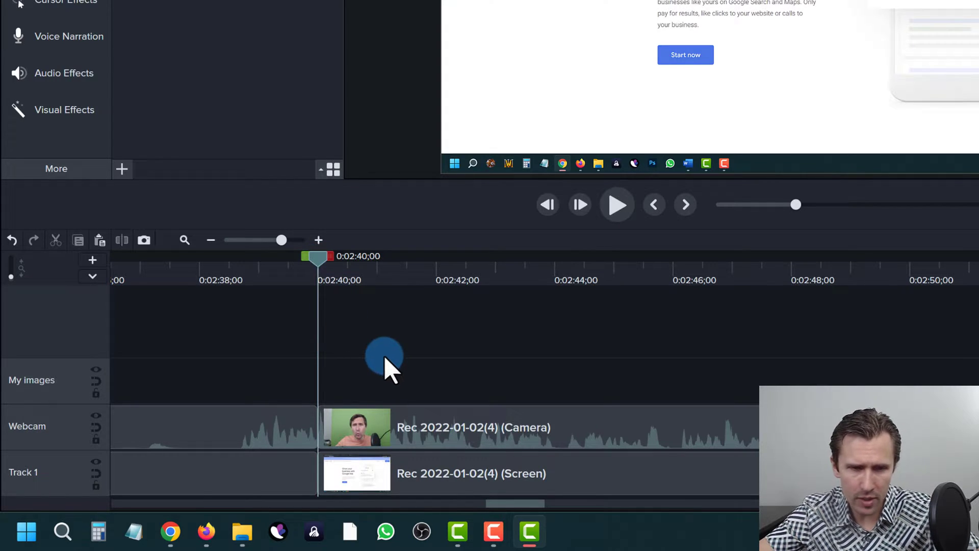
scroll(384, 367, "down", 2, "ctrl")
scroll(384, 377, "down", 2, "ctrl")
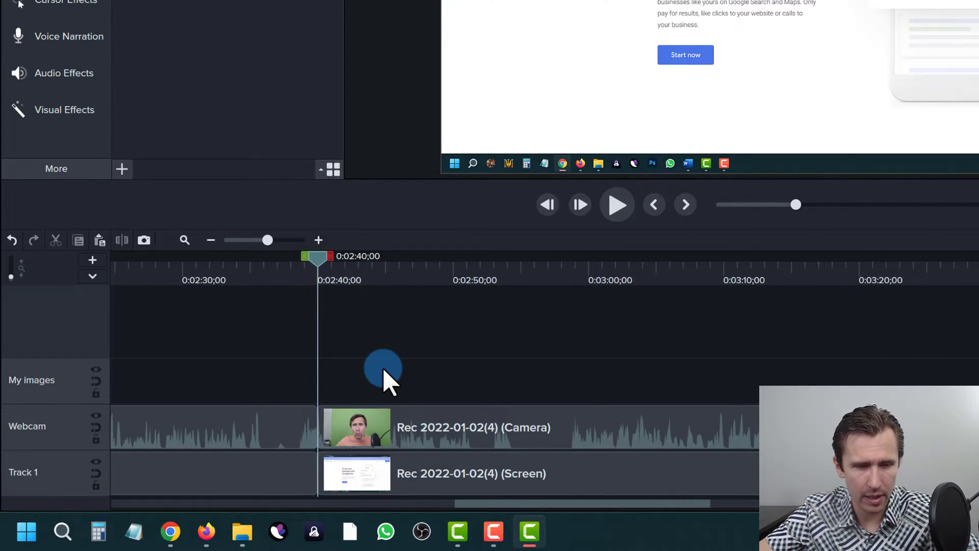
key("ctrl+z")
- Play the recording from 0:02:50;09 into the silent gap on the Webcam track and pause it
left_click_drag(355, 283, 416, 268)
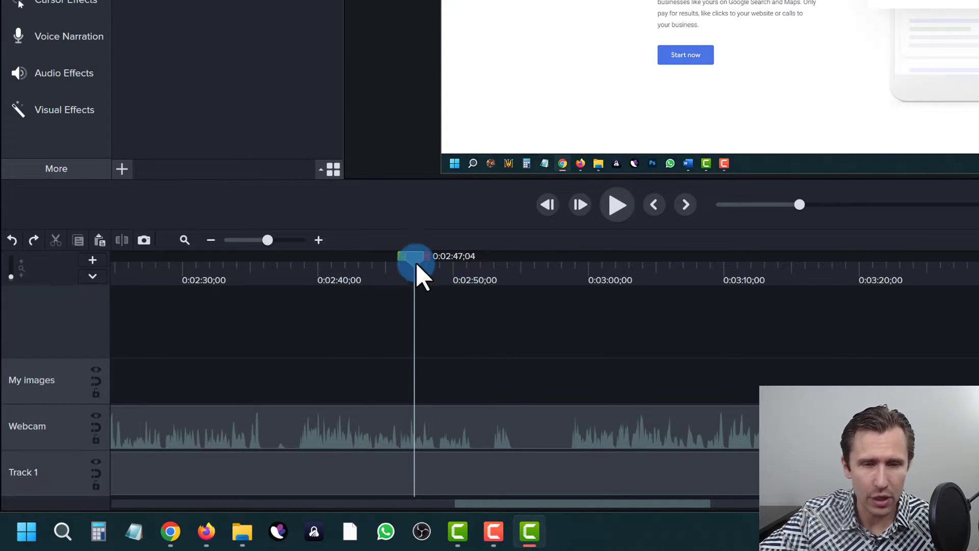
left_click_drag(461, 262, 458, 296)
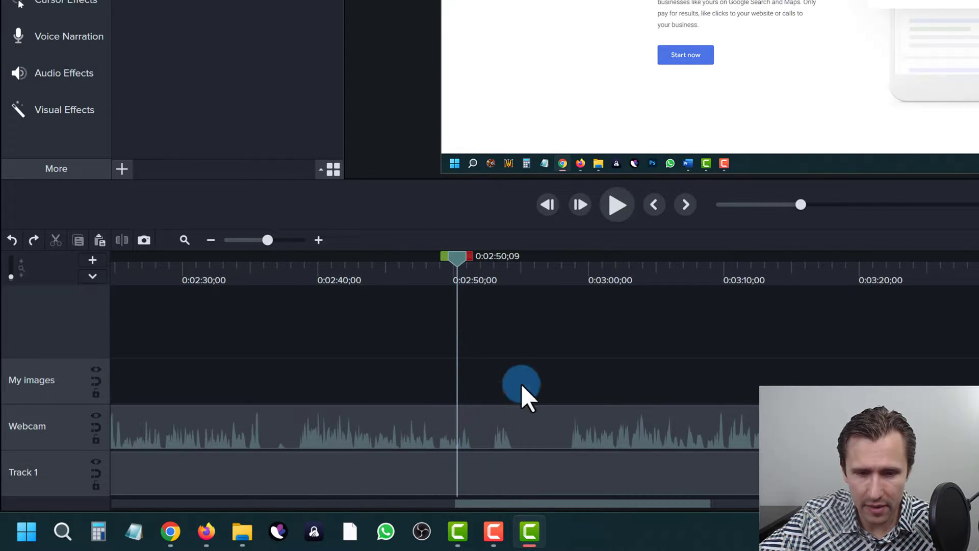
left_click(622, 209)
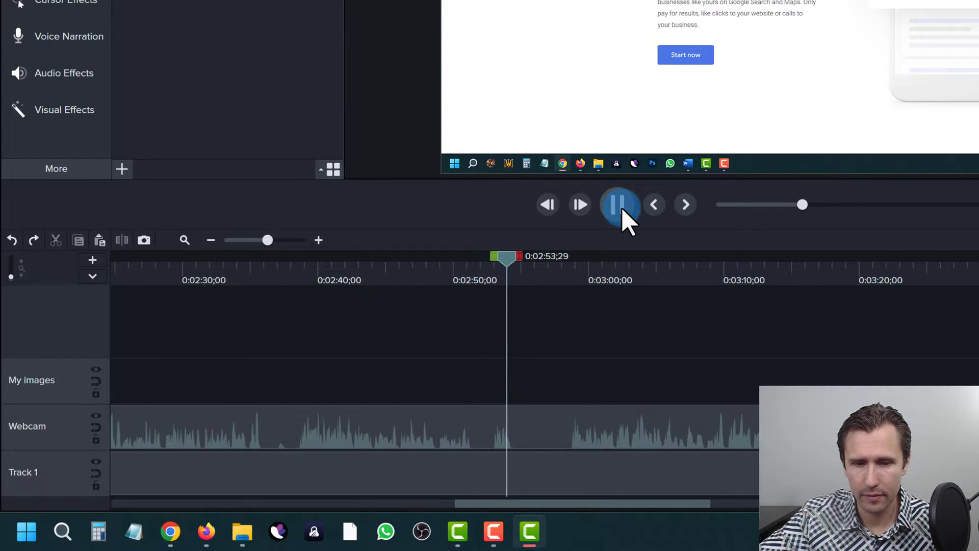
left_click(618, 207)
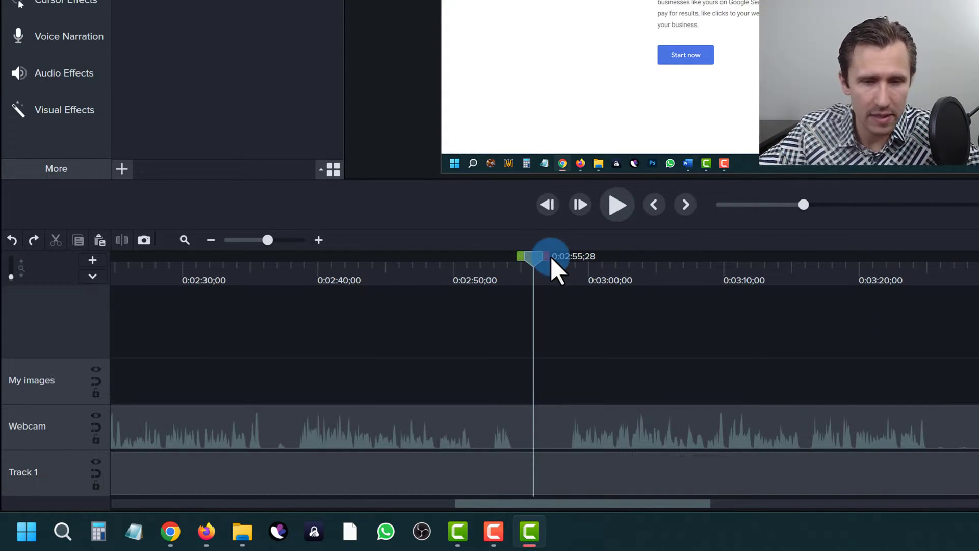
- Ripple delete the silent gap from about 0:02:54;14 to 0:02:58;22 on the camera and screen tracks
left_click(516, 279)
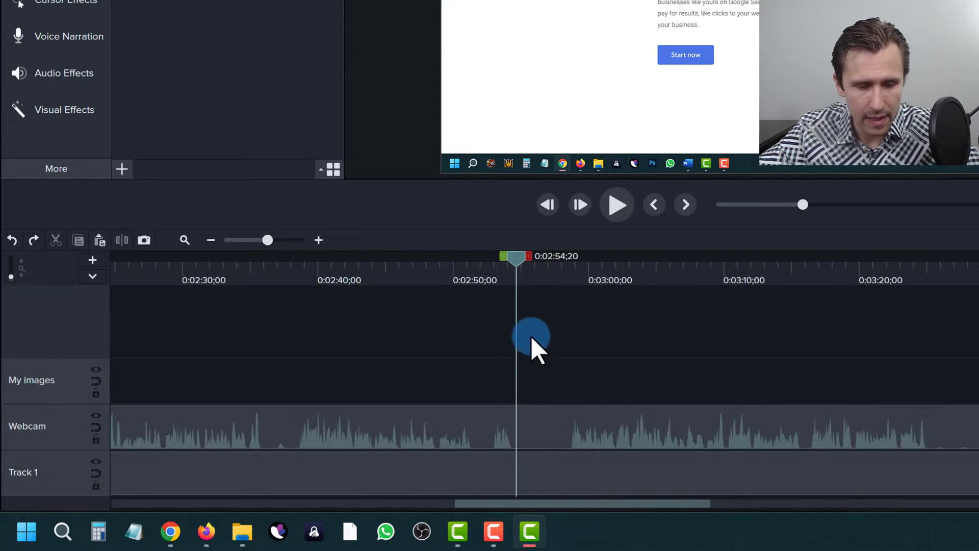
scroll(557, 420, "up", 1)
scroll(557, 420, "up", 3)
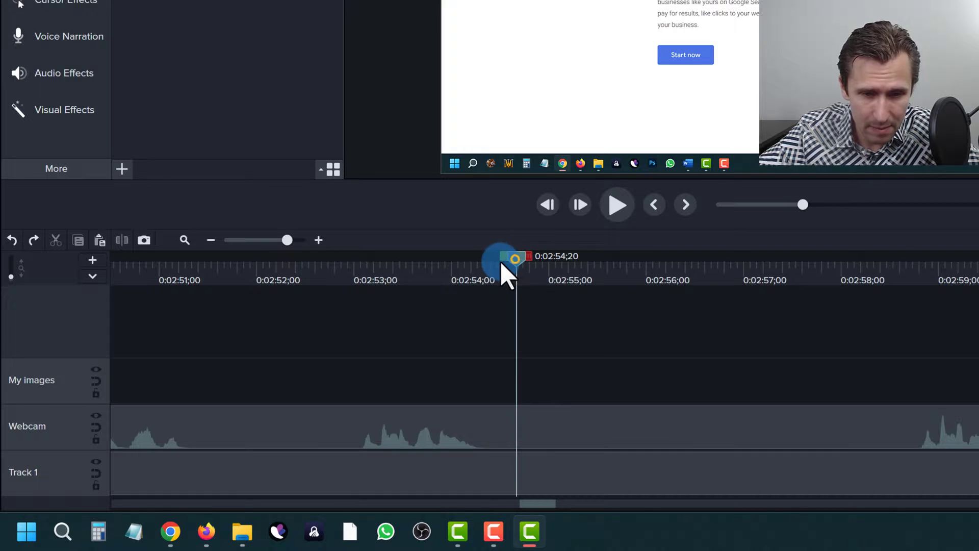
left_click_drag(501, 262, 925, 342)
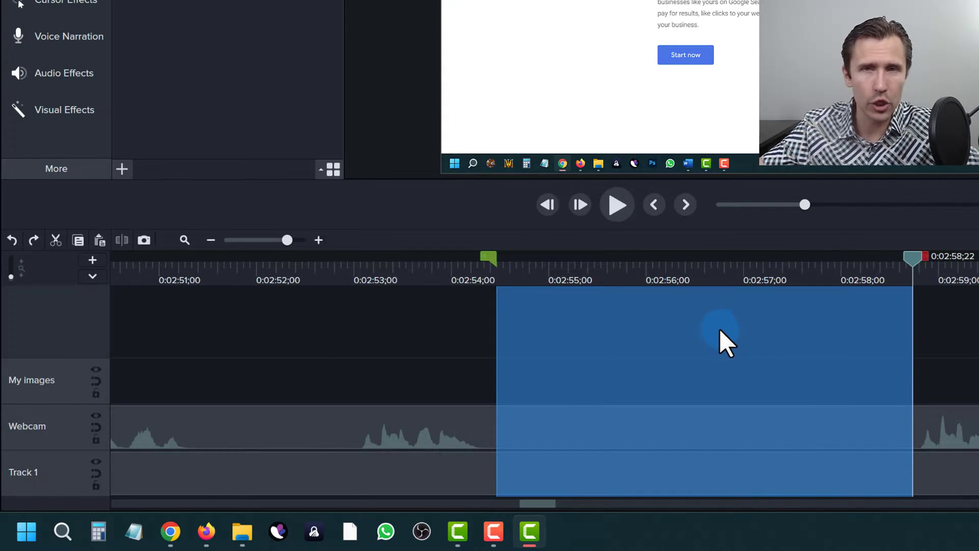
right_click(705, 339)
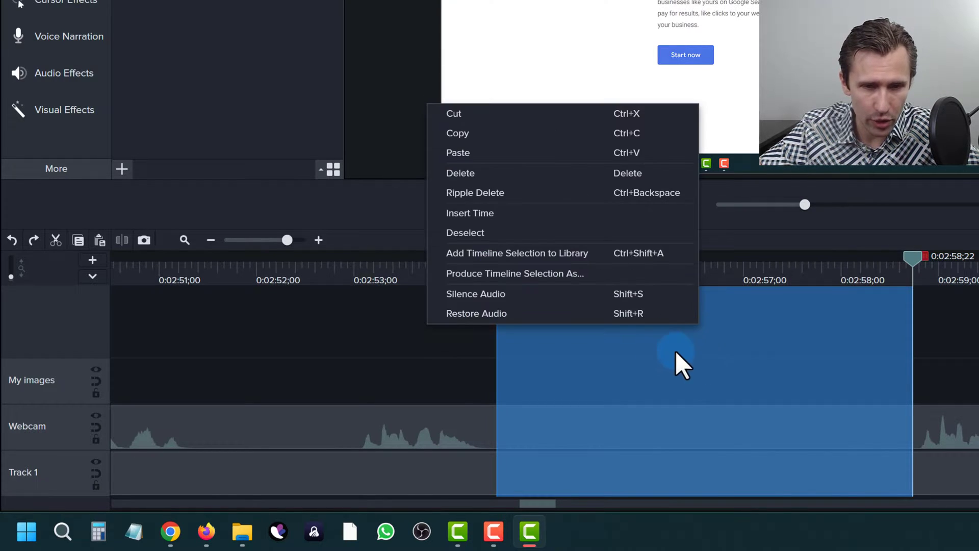
left_click(499, 191)
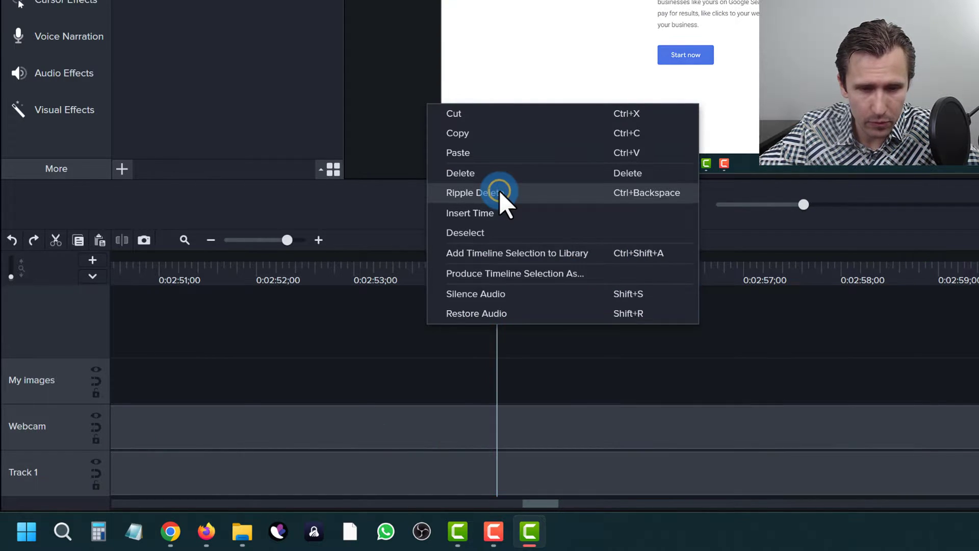
- Play the timeline across the new cut, and return the playhead to 0:02:53;07 to review it again
left_click(399, 265)
left_click(616, 204)
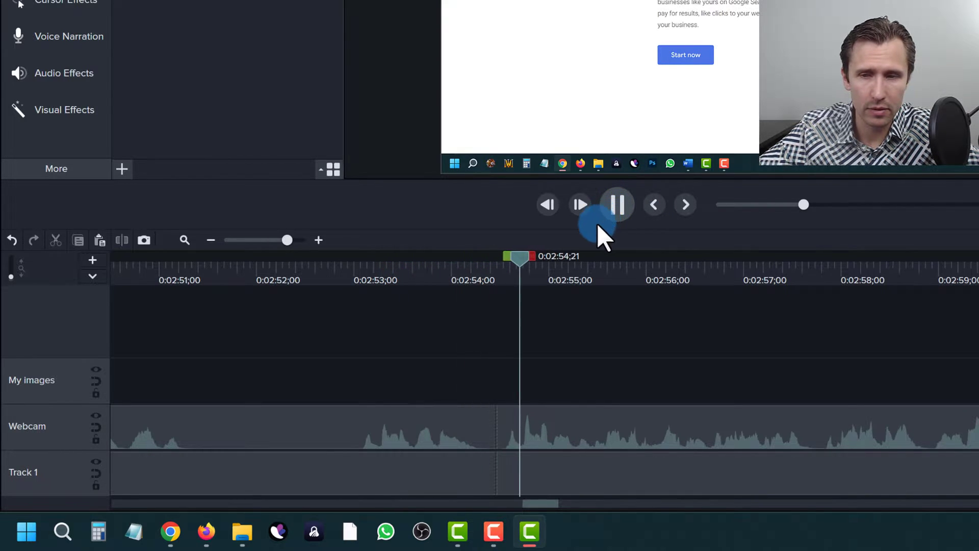
left_click(376, 273)
left_click(617, 205)
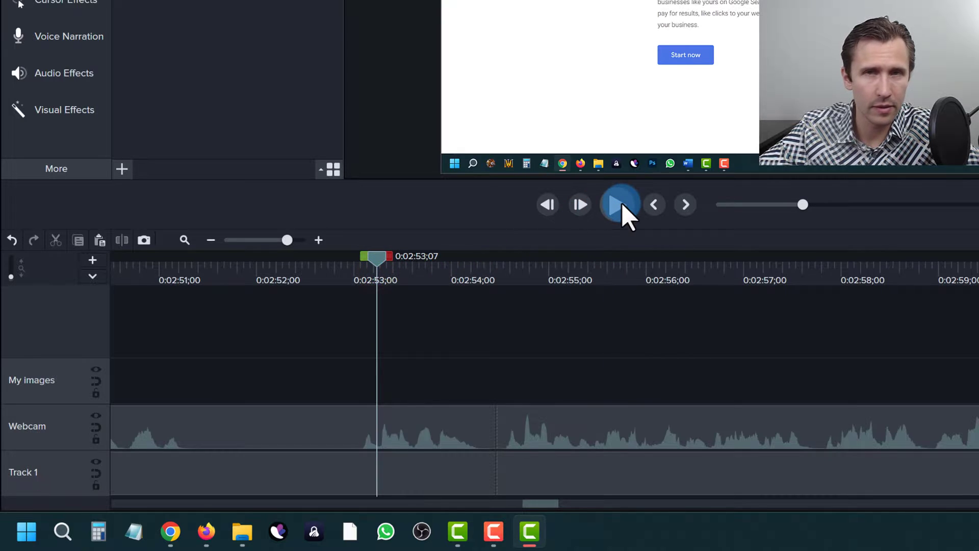
- Play from 0:02:53;07 towards the ripple-deleted cut, and set the playhead to 0:02:53;28
left_click(622, 203)
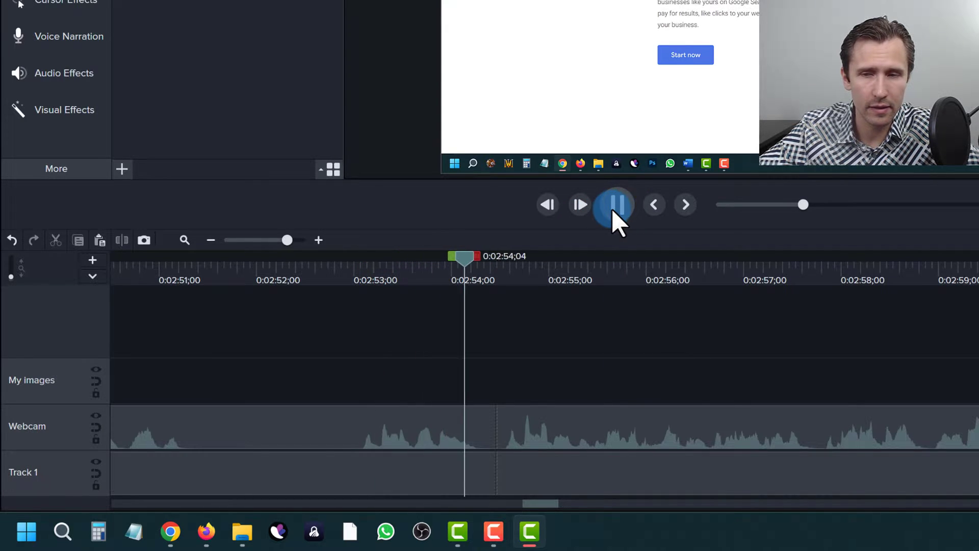
left_click(554, 257)
left_click(445, 278)
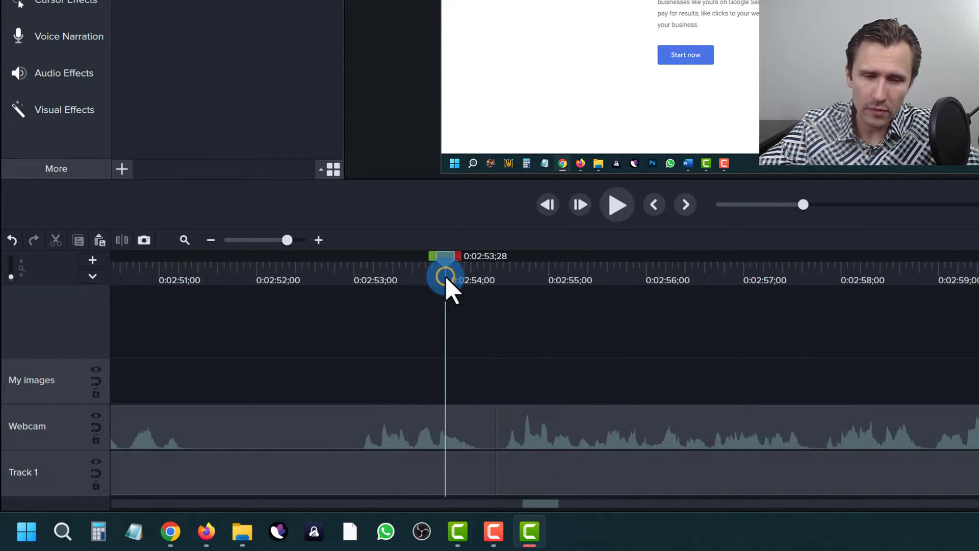
- Ripple delete the silent gap from about 0:02:51;10 to 0:02:53;00 on all tracks
left_click(200, 271)
left_click_drag(206, 261, 267, 270)
left_click_drag(343, 298, 369, 324)
right_click(303, 337)
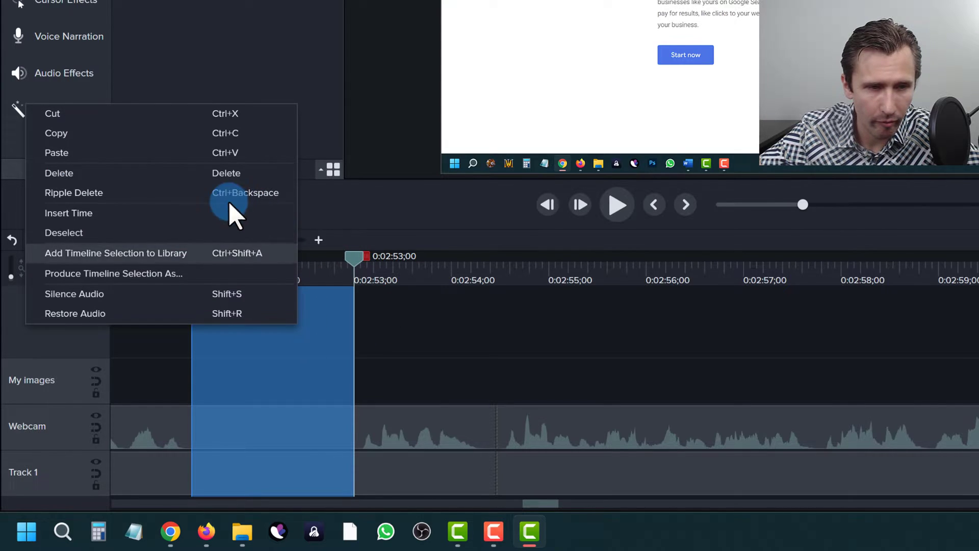
left_click(144, 192)
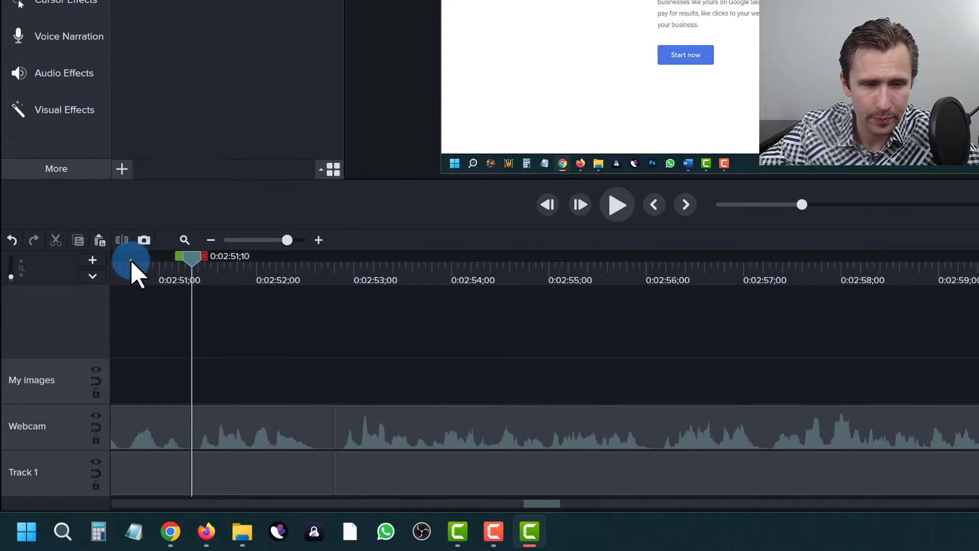
- Play the timeline across the new cut at 0:02:51;10 and pause after it to check the transition
left_click(131, 261)
left_click(612, 206)
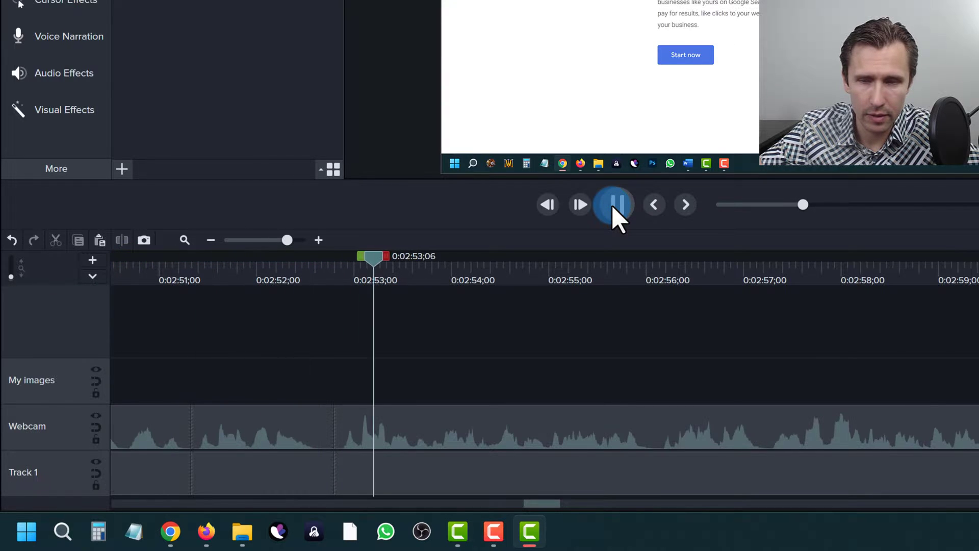
left_click(592, 277)
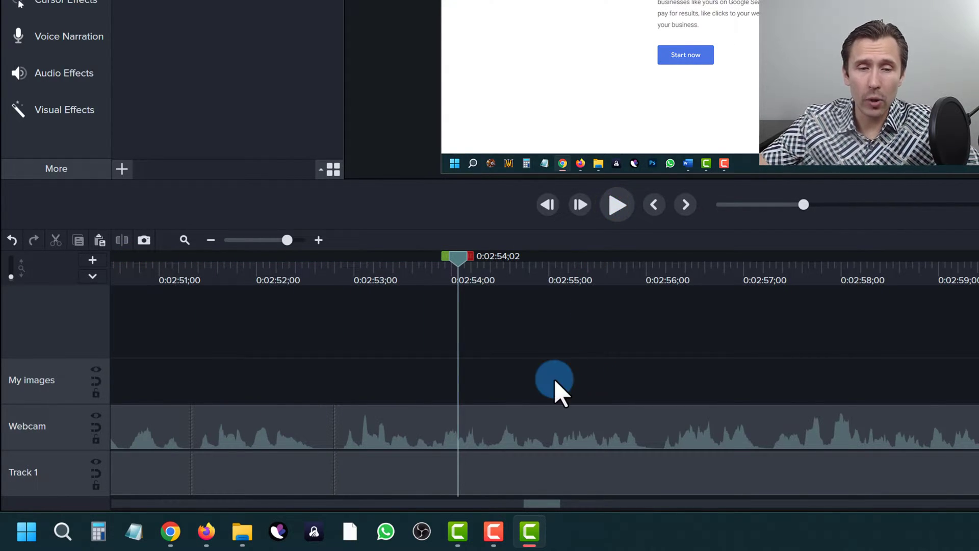
- Find the short phrase starting near 0:03:02;25 on the Webcam track and play it
scroll(555, 390, "down", 3)
scroll(555, 387, "down", 4)
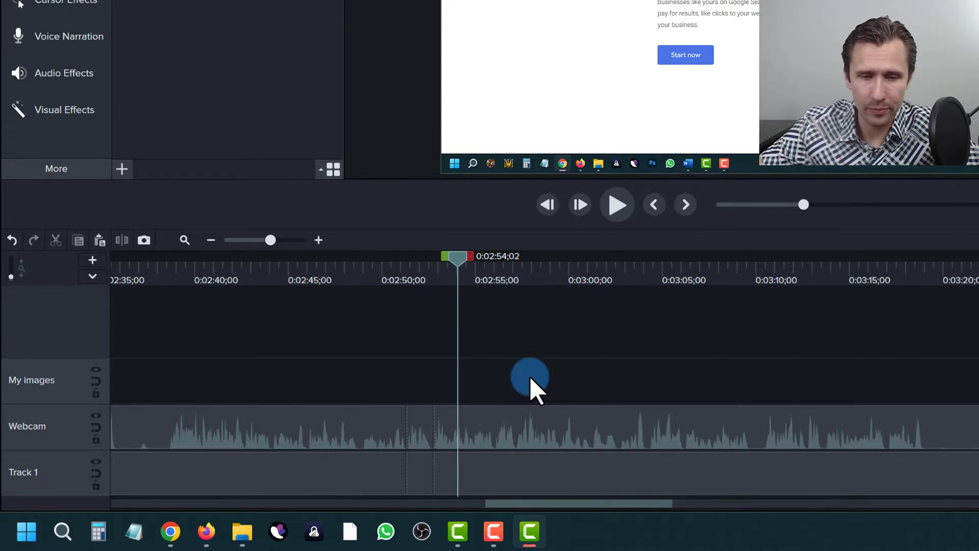
left_click_drag(457, 262, 497, 271)
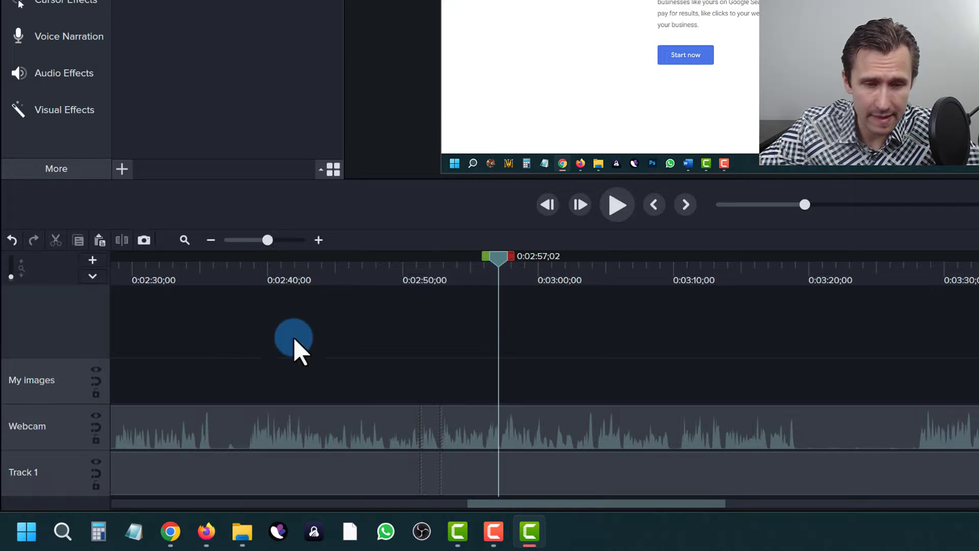
left_click(579, 273)
scroll(607, 357, "up", 1)
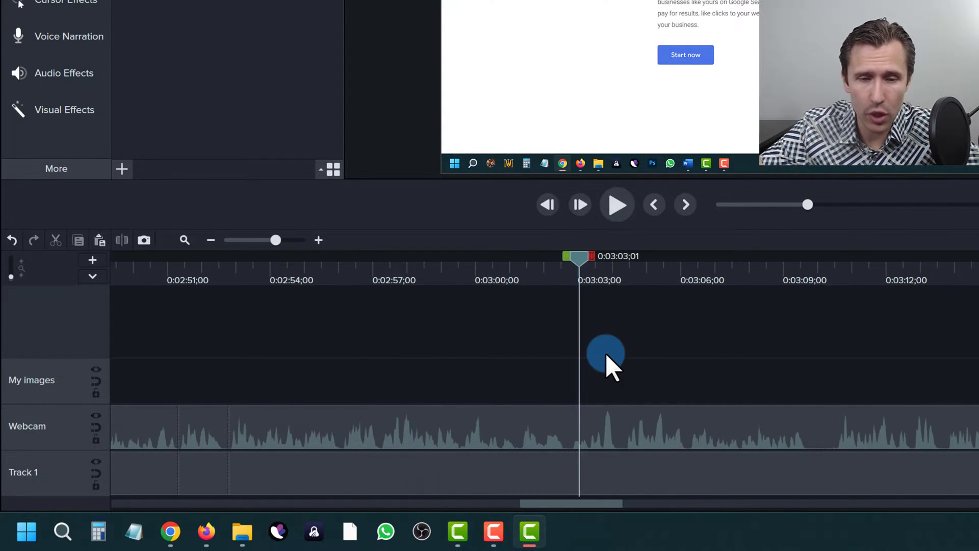
scroll(607, 357, "up", 1)
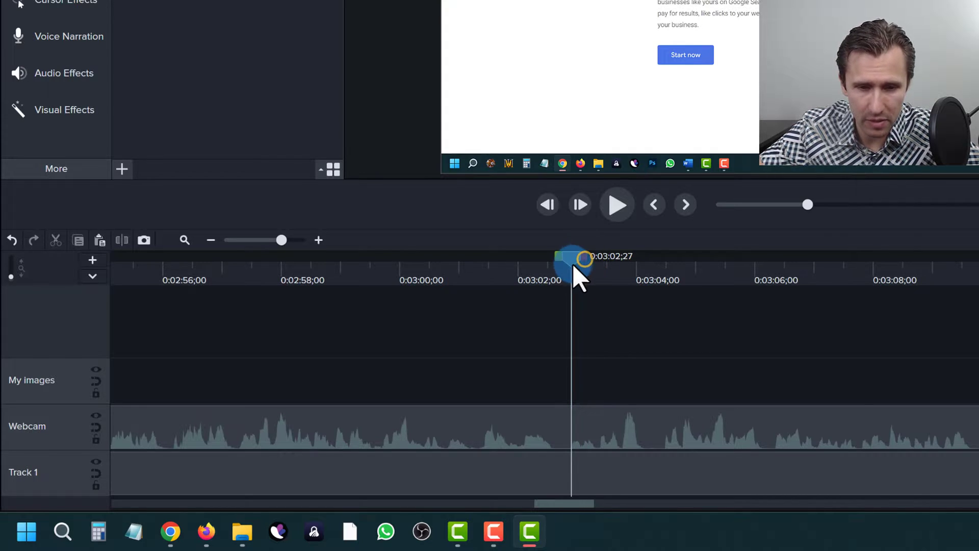
left_click_drag(573, 264, 569, 263)
left_click(601, 206)
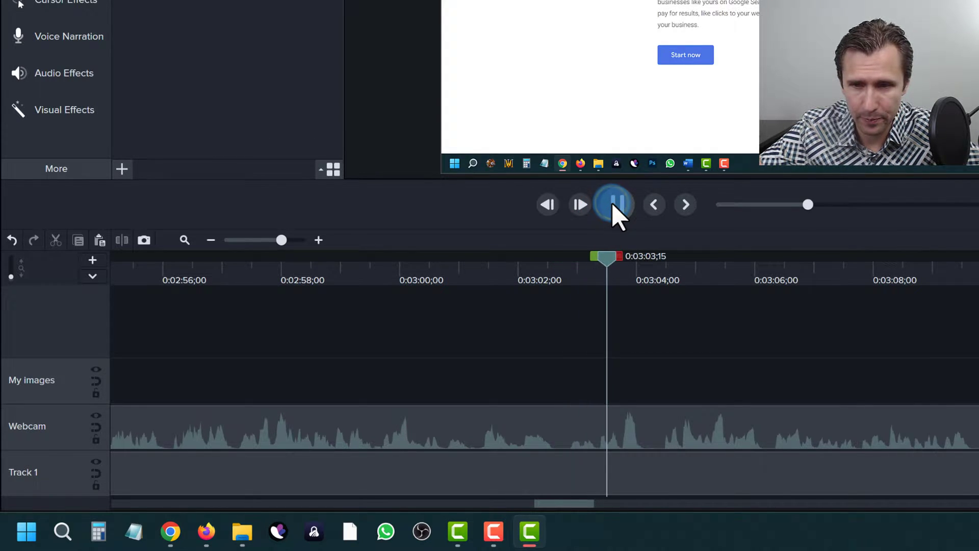
- Silence the audio from about 0:03:02;23 to 0:03:04;07 while keeping the video in place
left_click_drag(580, 273, 568, 276)
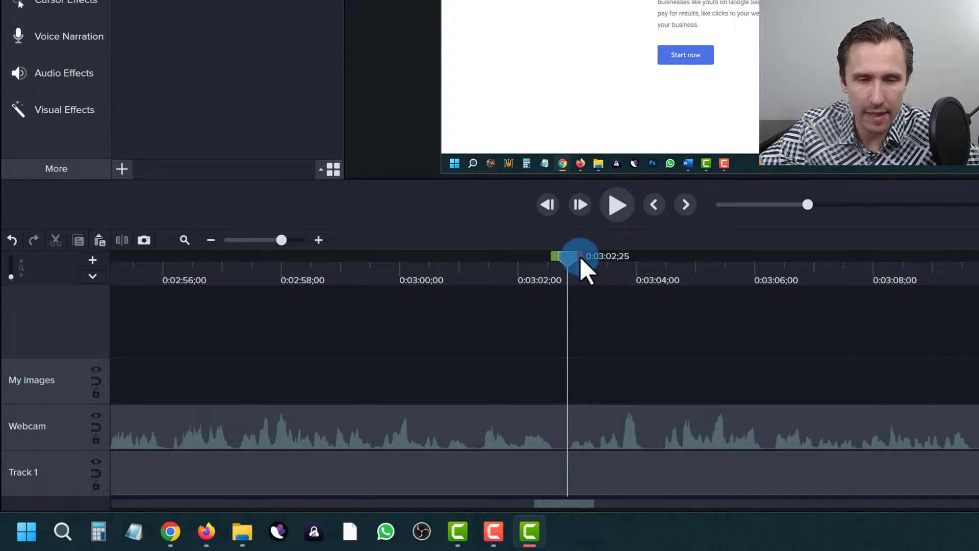
left_click_drag(580, 257, 610, 271)
left_click_drag(641, 285, 663, 297)
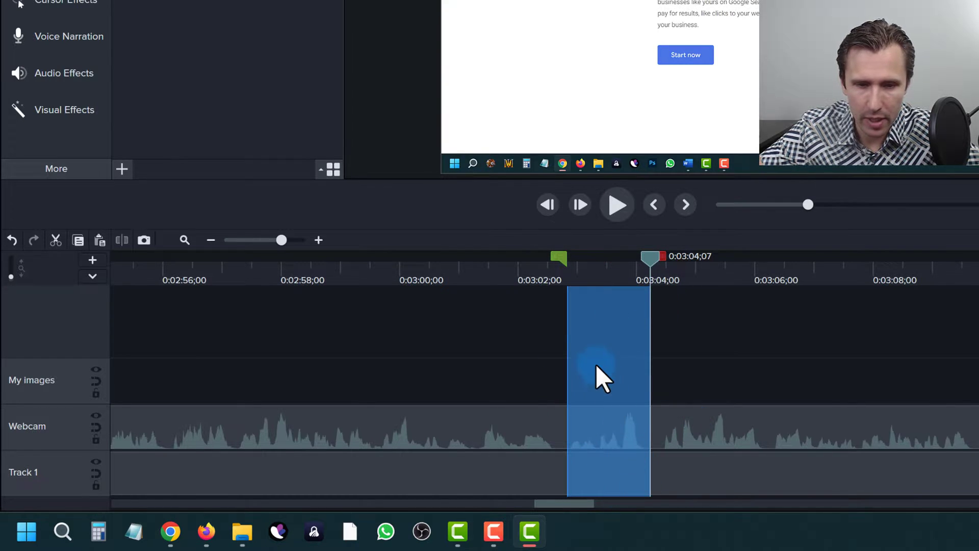
scroll(570, 434, "up", 3)
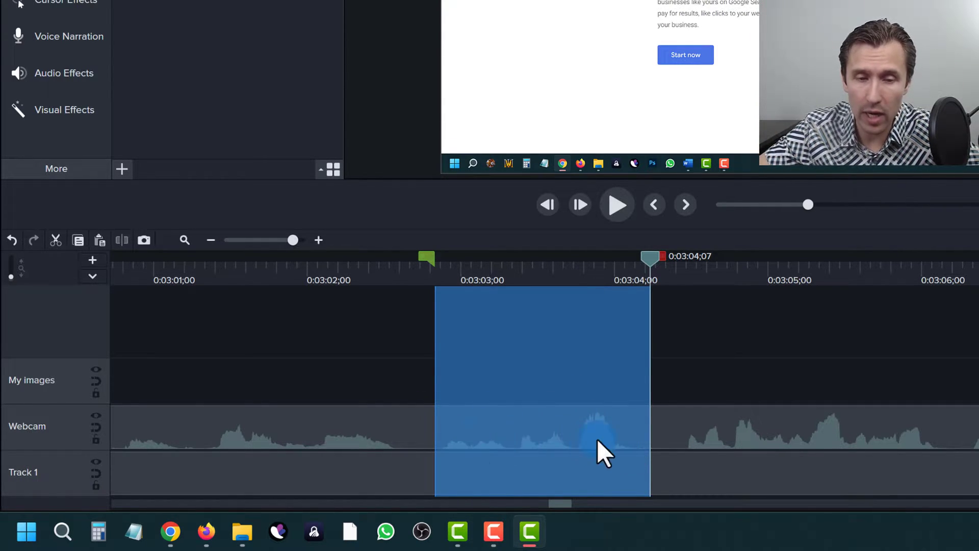
left_click_drag(424, 254, 417, 266)
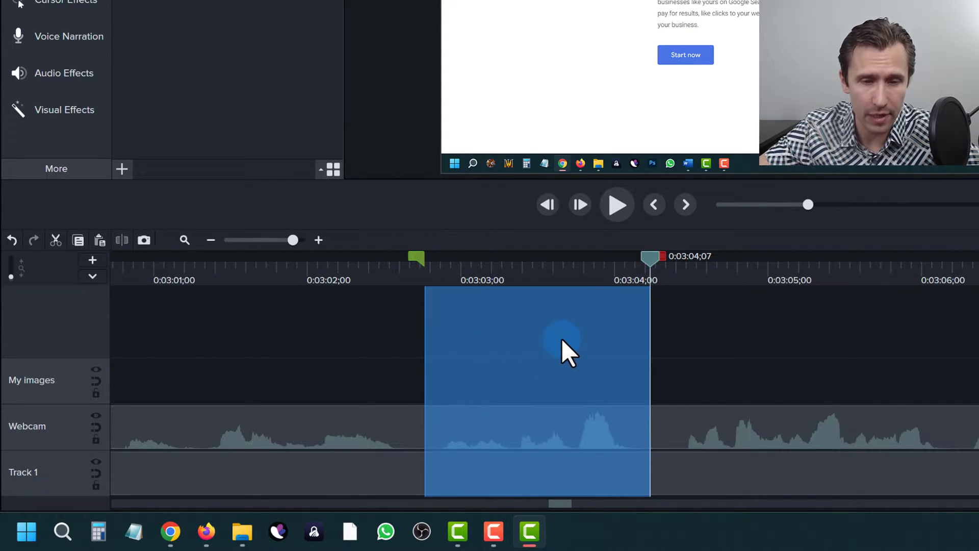
right_click(510, 341)
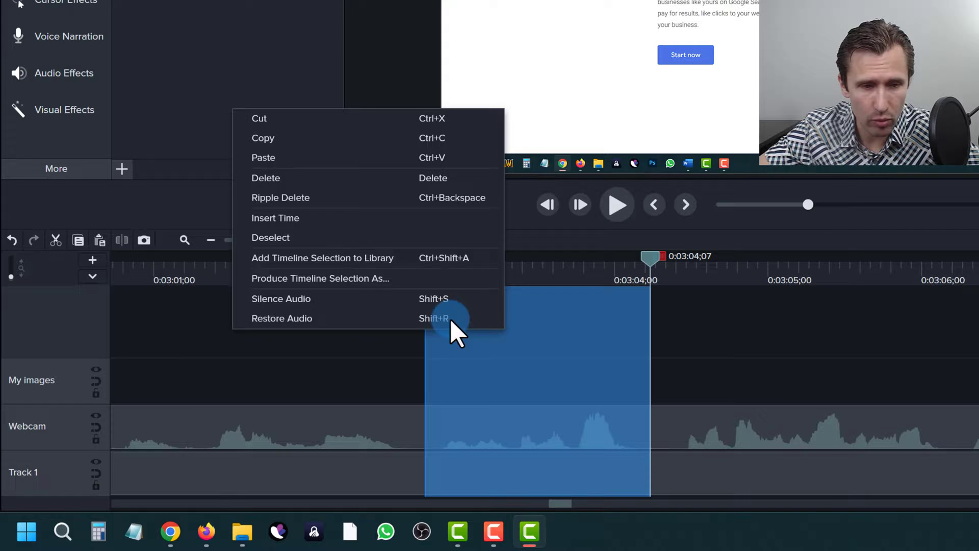
left_click(312, 298)
- Play from 0:03:02;12 through the silenced section and pause just after 0:03:05;00
left_click(367, 266)
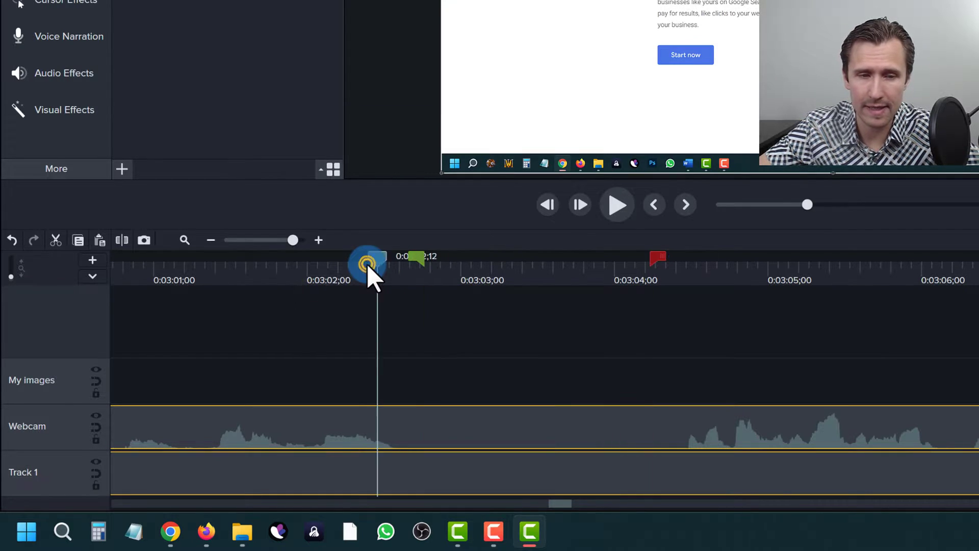
left_click(616, 206)
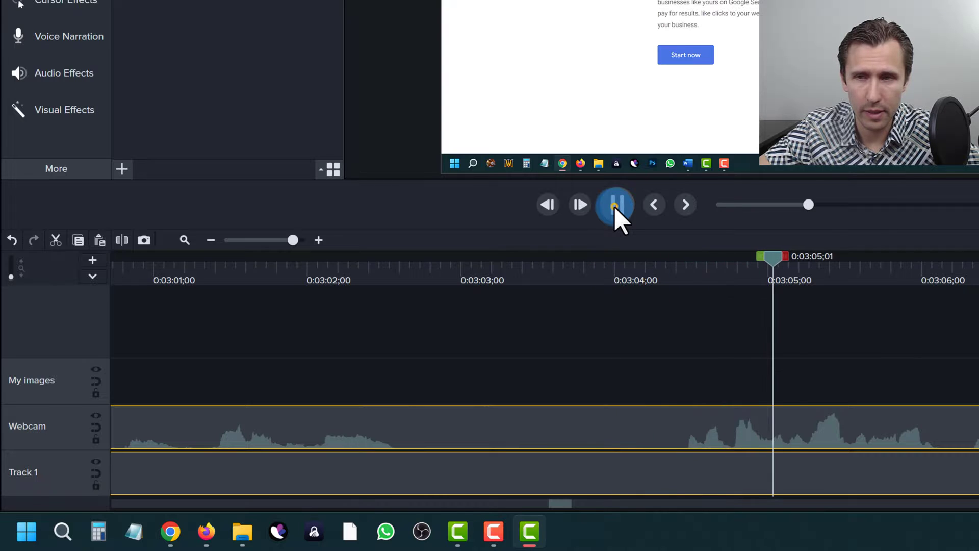
left_click(617, 206)
- Separate the audio and video of the camera clip on the Webcam track
scroll(660, 375, "down", 5)
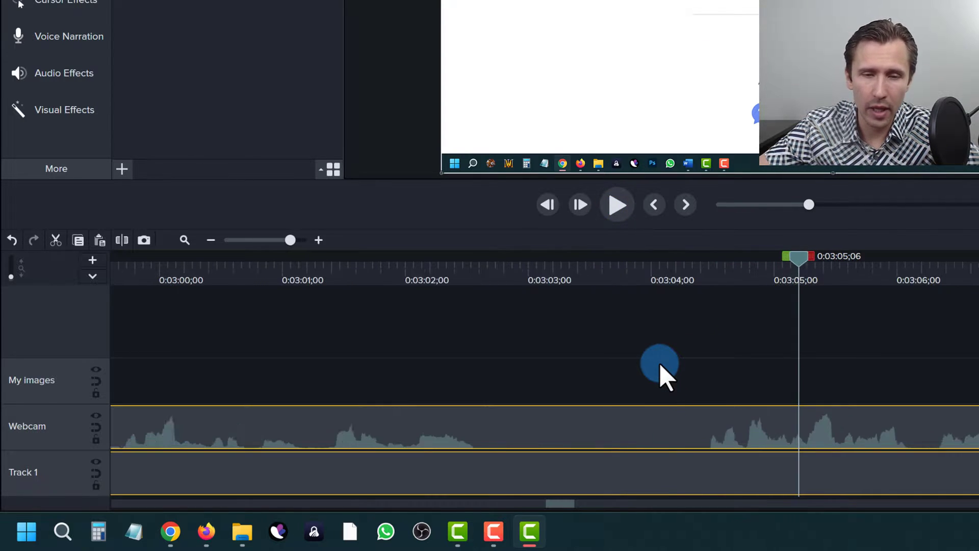
scroll(660, 372, "down", 5)
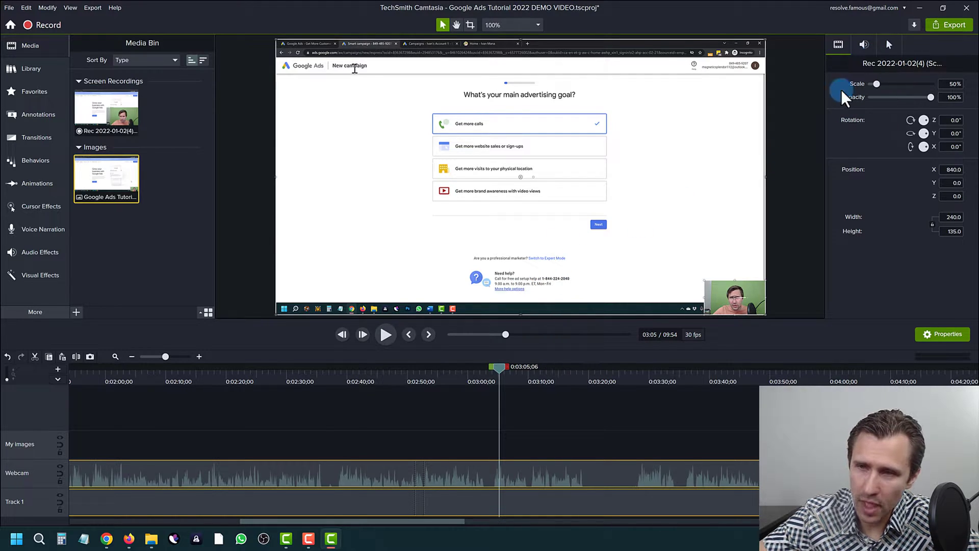
left_click(540, 478)
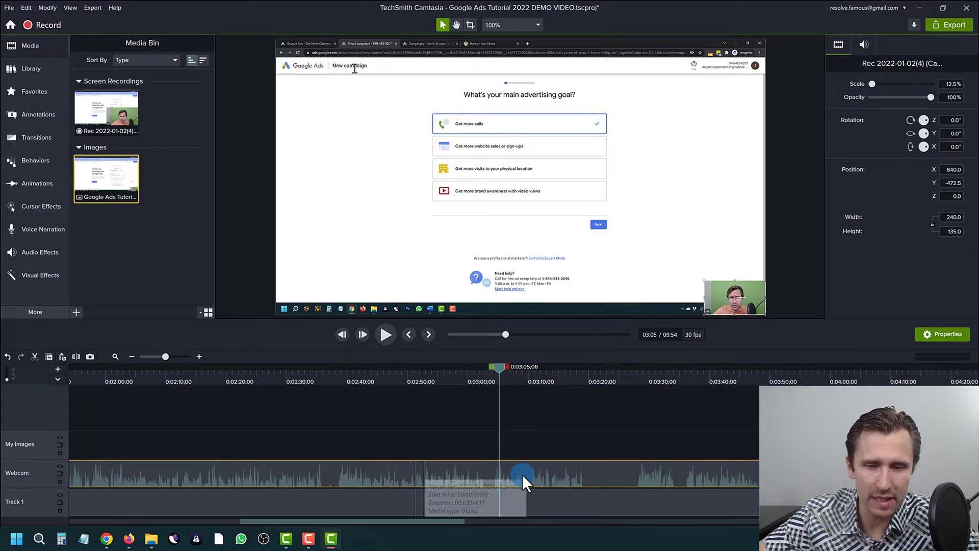
right_click(522, 474)
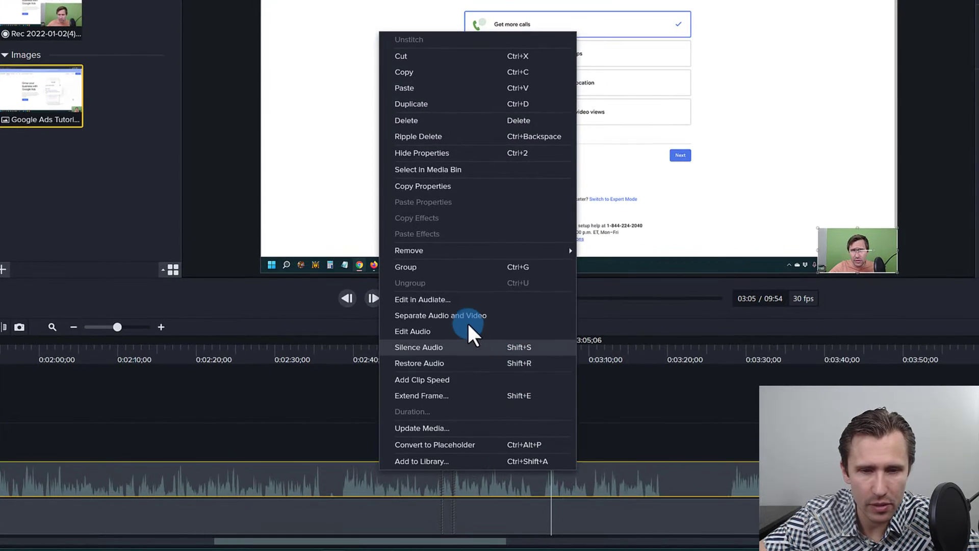
left_click(434, 344)
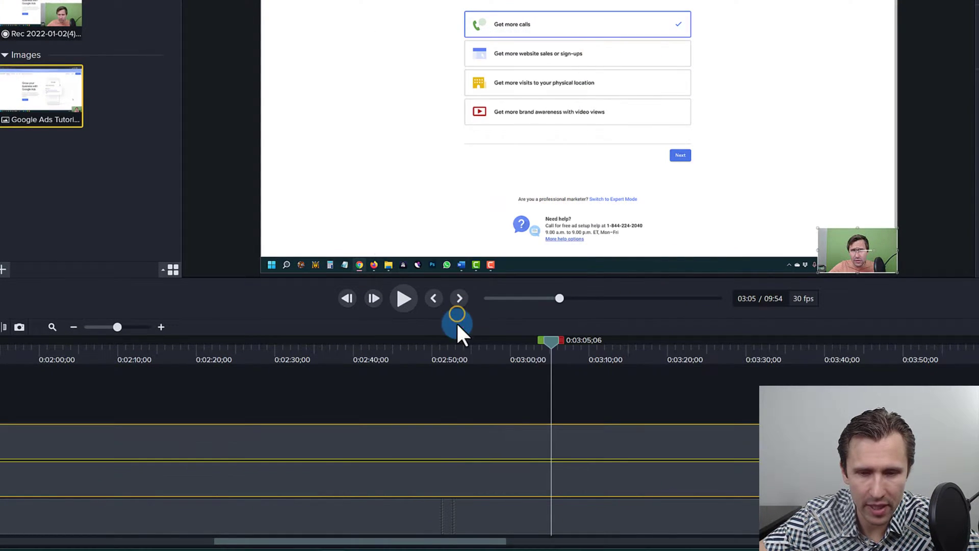
- Select the separated camera video and audio clips in turn, and examine the audio clip's properties
left_click(574, 403)
left_click(574, 479)
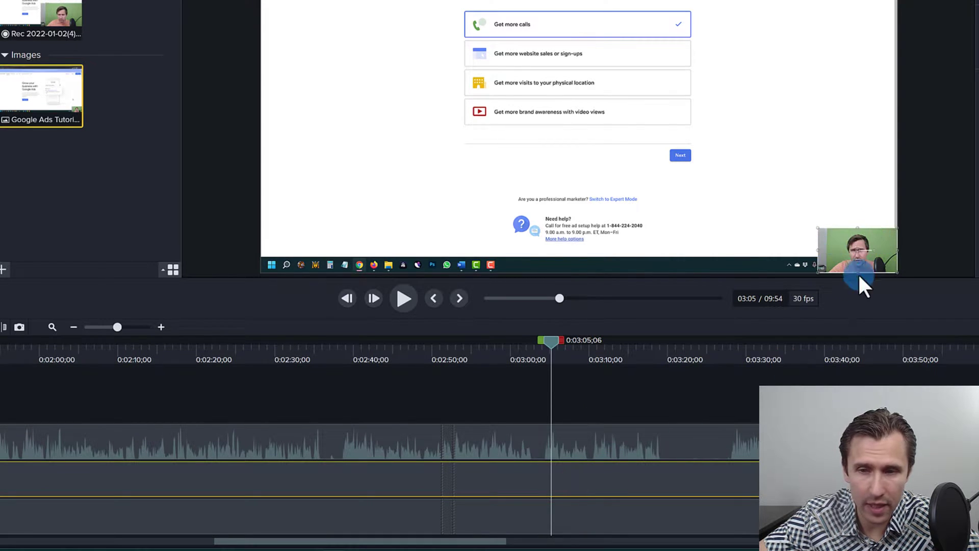
left_click(611, 435)
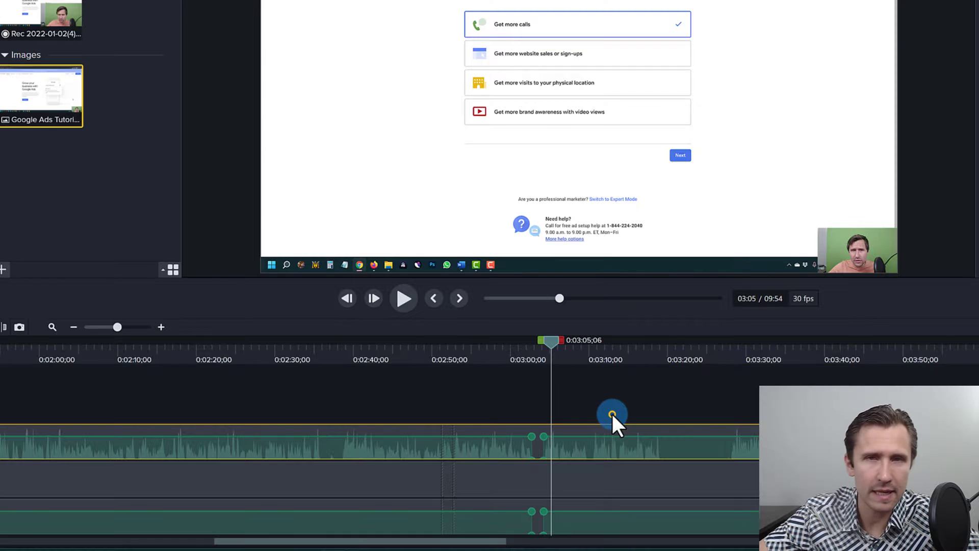
left_click(612, 415)
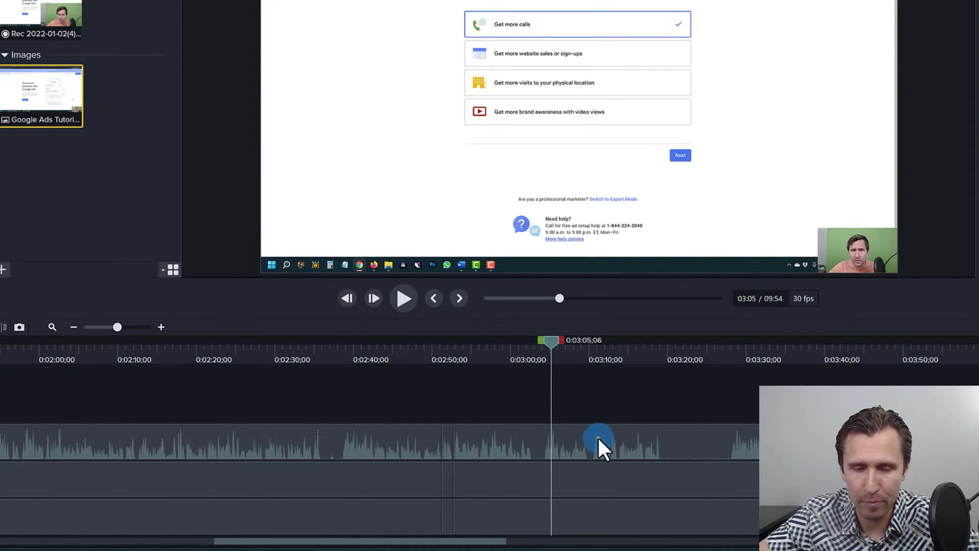
left_click(598, 437)
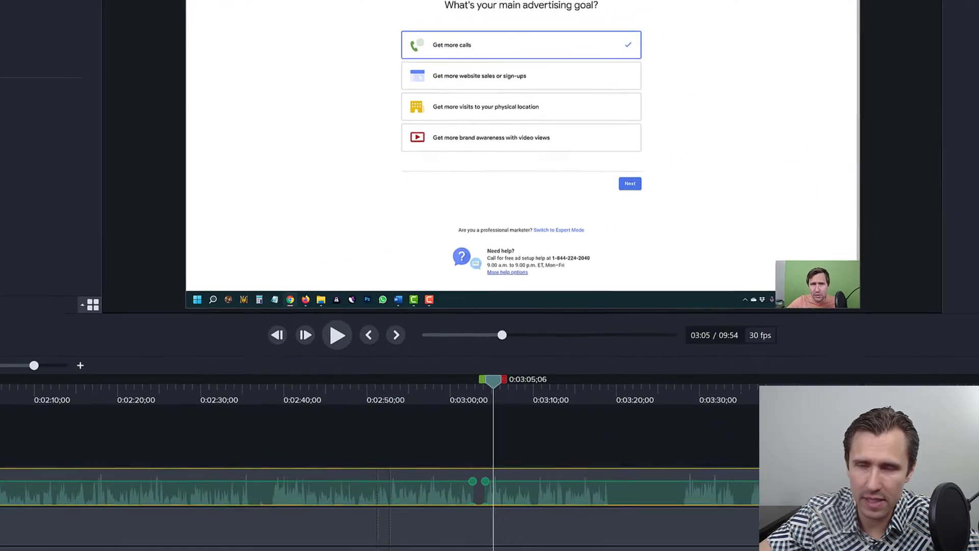
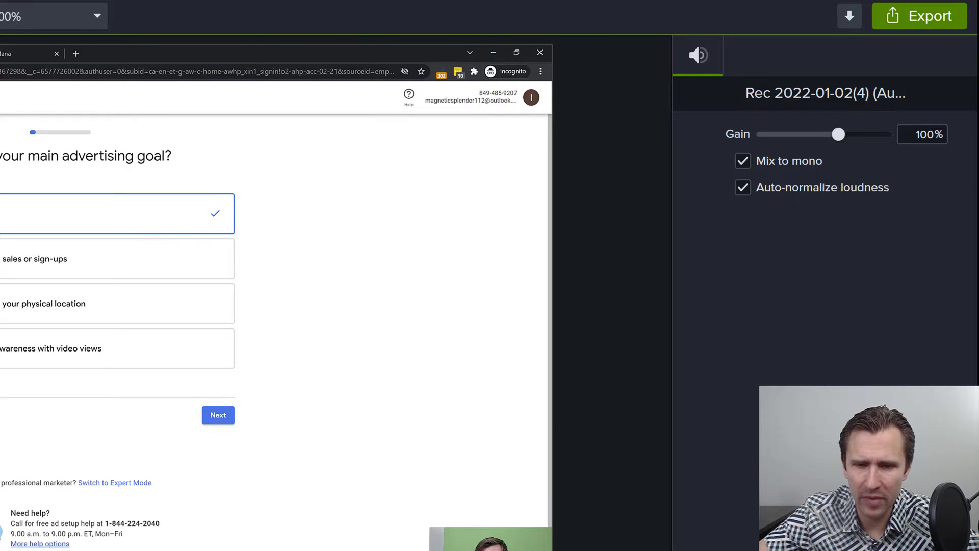
left_click_drag(489, 370, 344, 400)
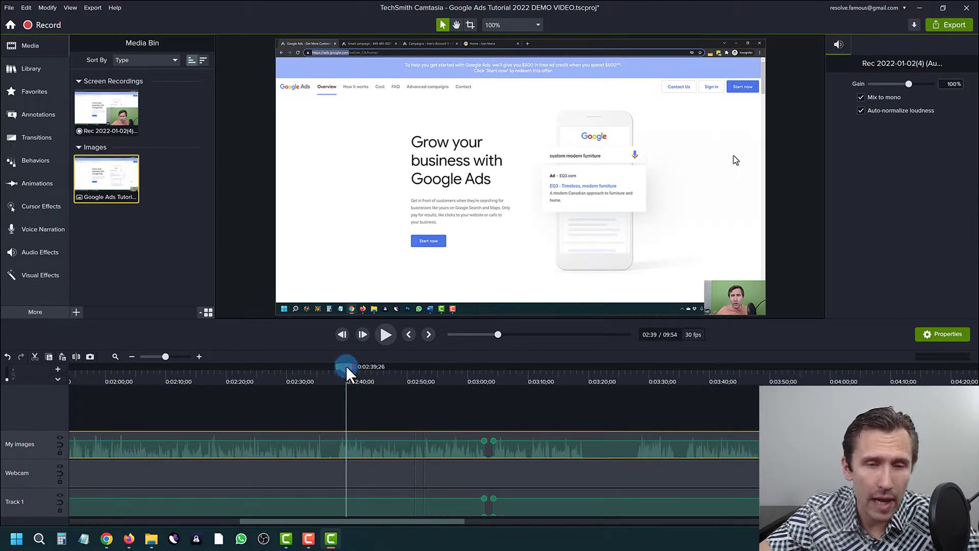
mouse_move(346, 374)
left_mouse_down()
mouse_move(333, 377)
mouse_move(334, 388)
left_mouse_up()
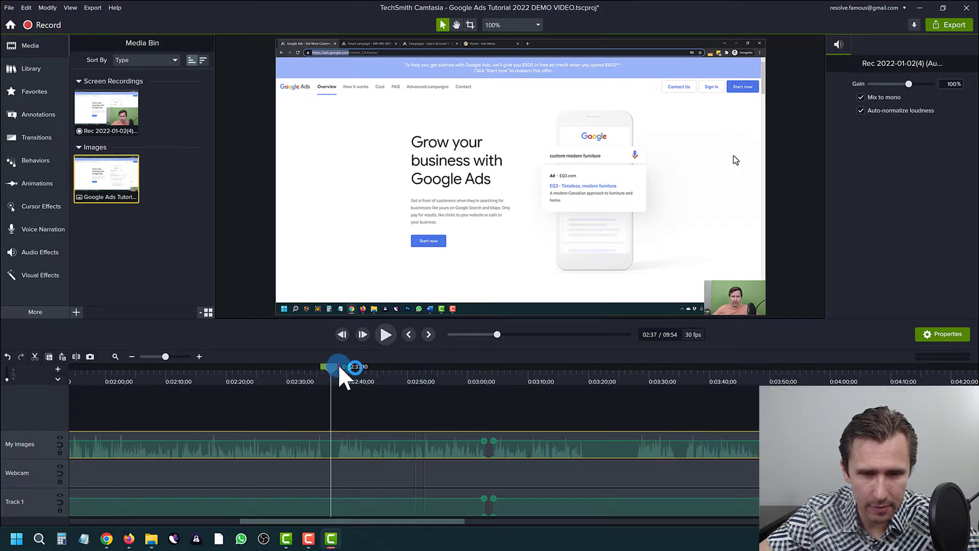
left_click(353, 428)
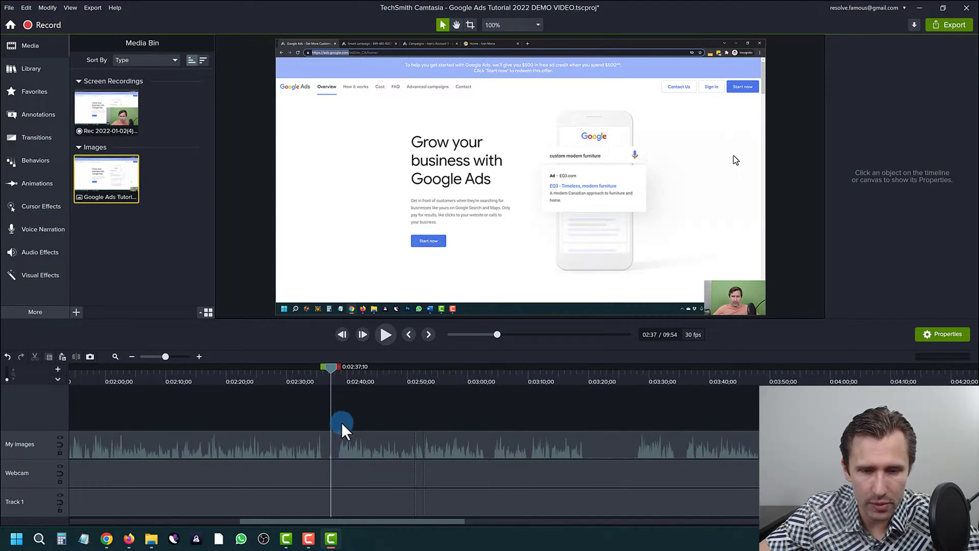
left_click(343, 441)
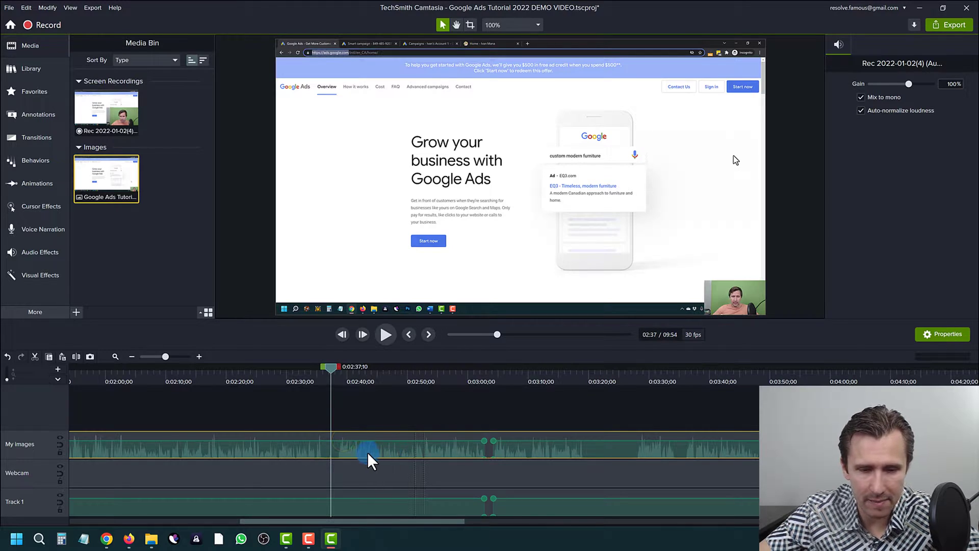
left_click(350, 395)
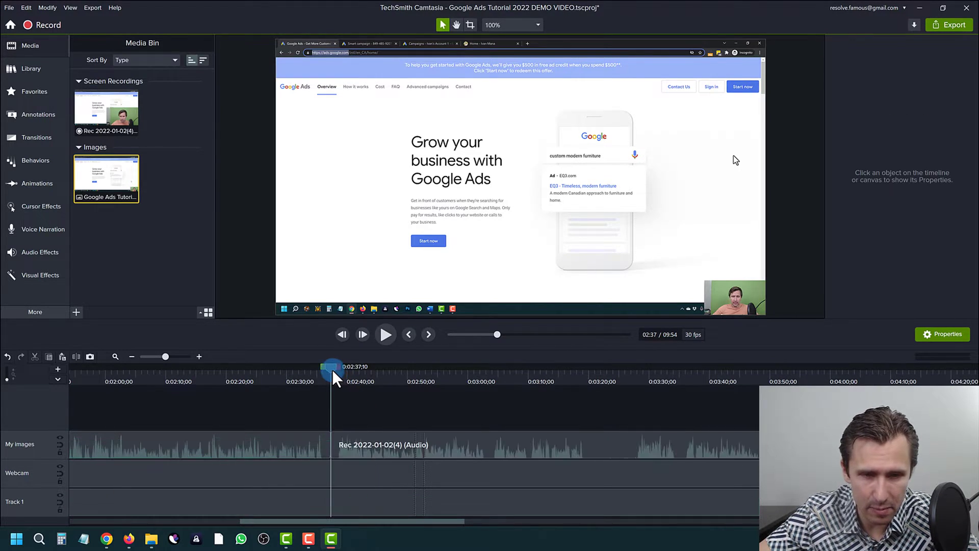
- Split the separated audio clip on the My images track at 0:02:51;10
left_click_drag(332, 368, 428, 387)
scroll(421, 444, "up", 3)
scroll(420, 444, "up", 2)
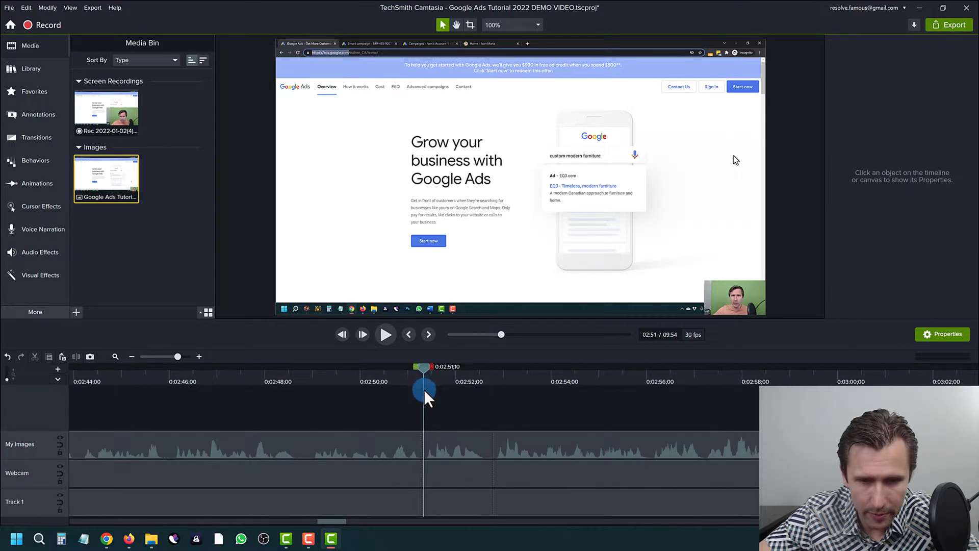
left_click(384, 444)
key("s")
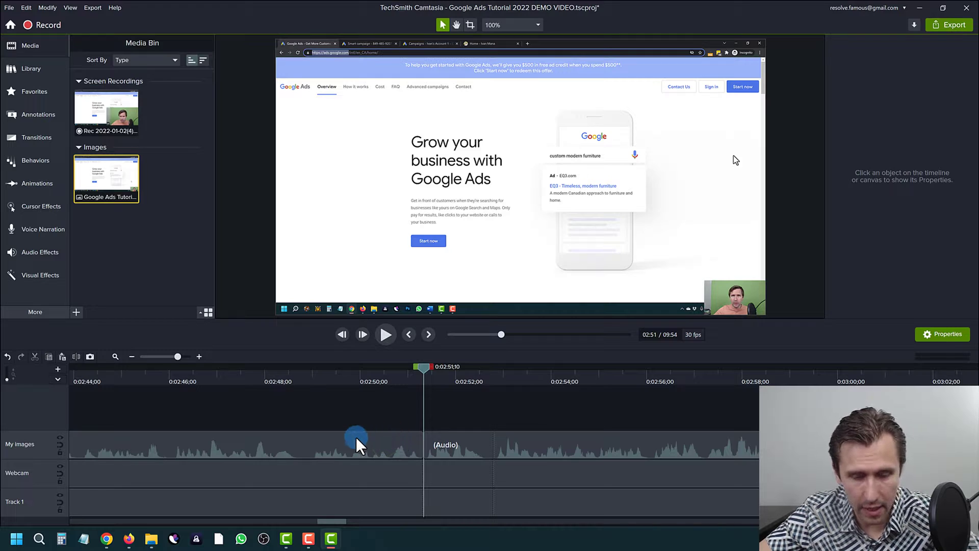
- Select the audio segment just before 0:02:51;10 on the My images track and lower its gain to 20%
scroll(367, 444, "down", 2)
left_click(252, 444)
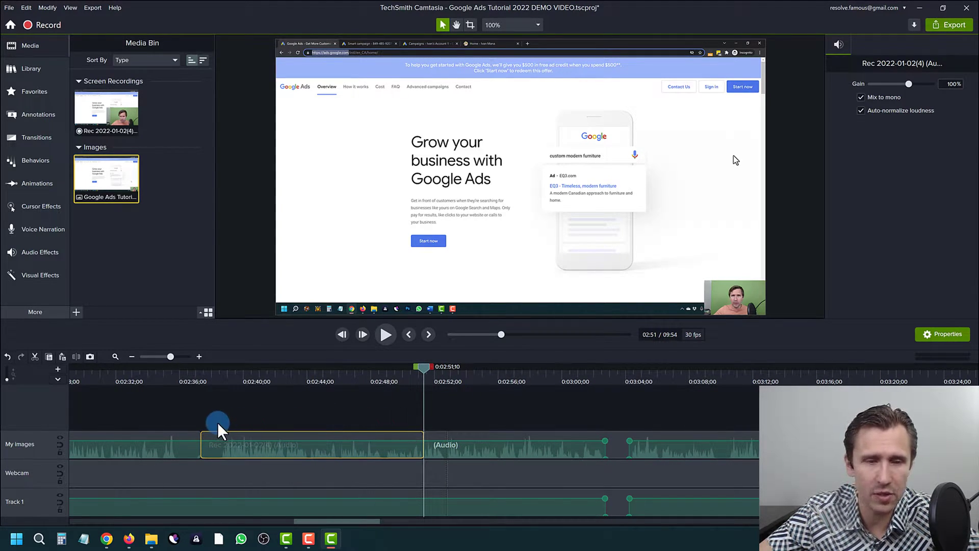
left_click(350, 380)
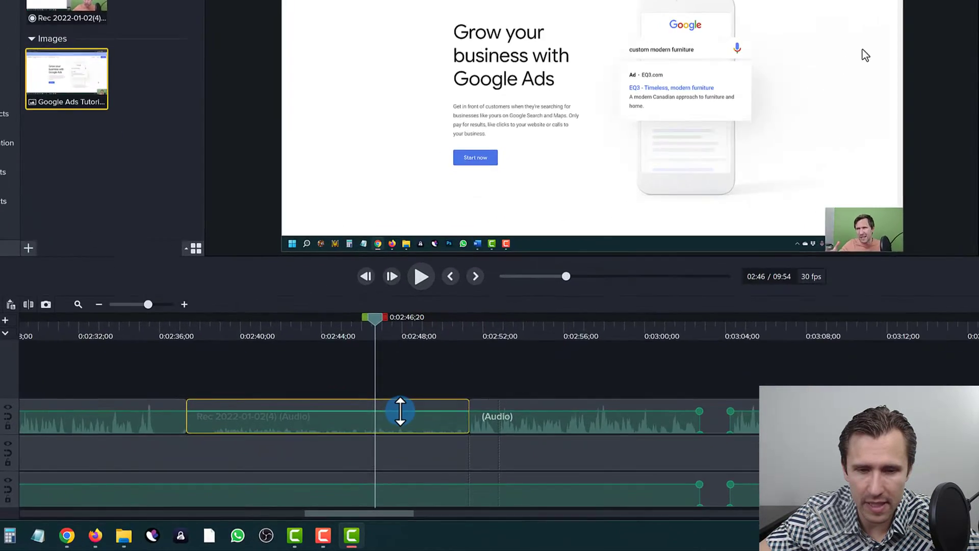
left_click_drag(400, 411, 402, 419)
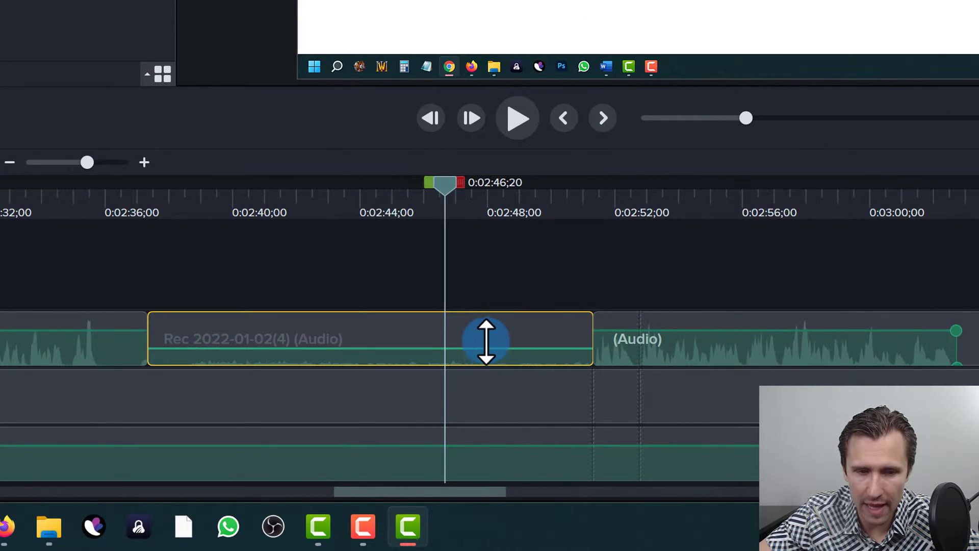
left_click_drag(486, 341, 458, 332)
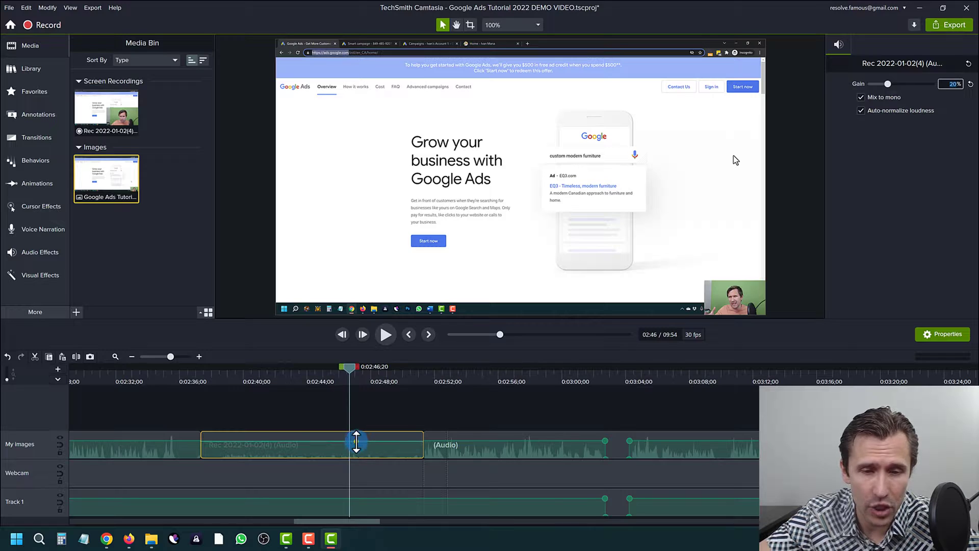
left_click_drag(355, 442, 349, 441)
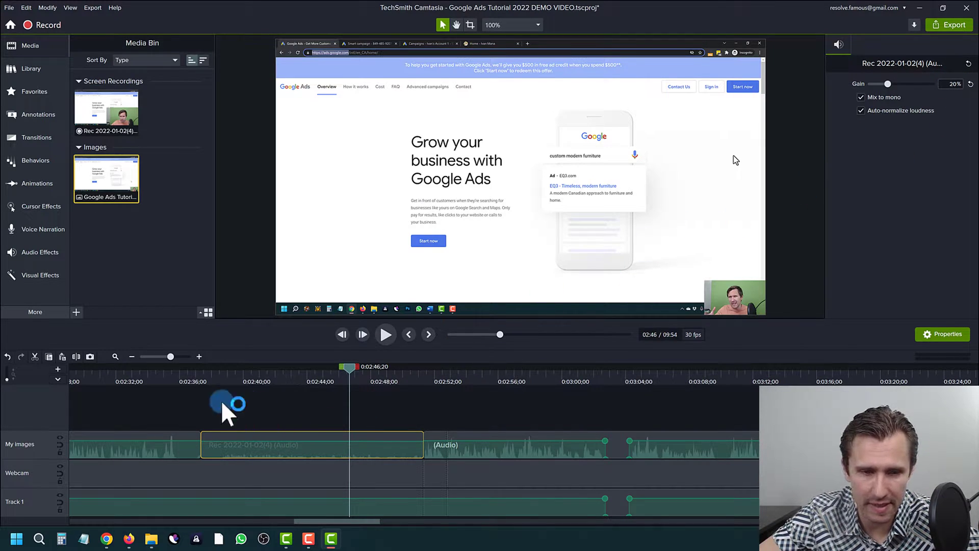
left_click(955, 83)
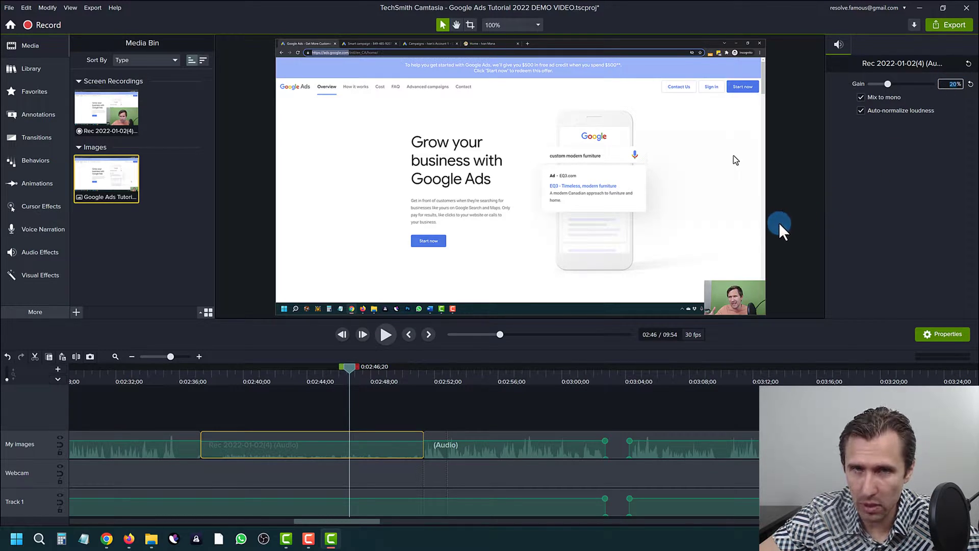
- Play the quieted audio segment from 0:02:36;25 and pause at about 0:02:40;15
left_click(193, 375)
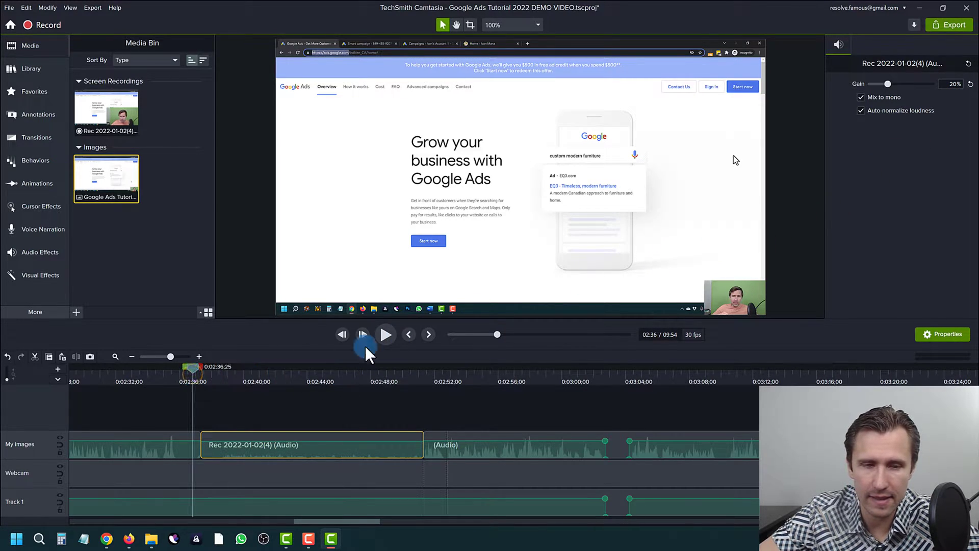
left_click(389, 339)
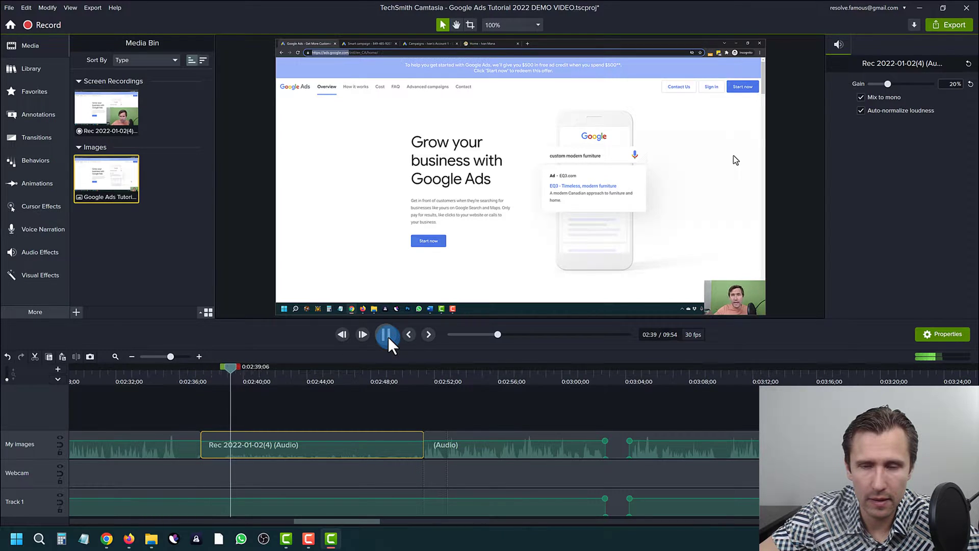
left_click(389, 339)
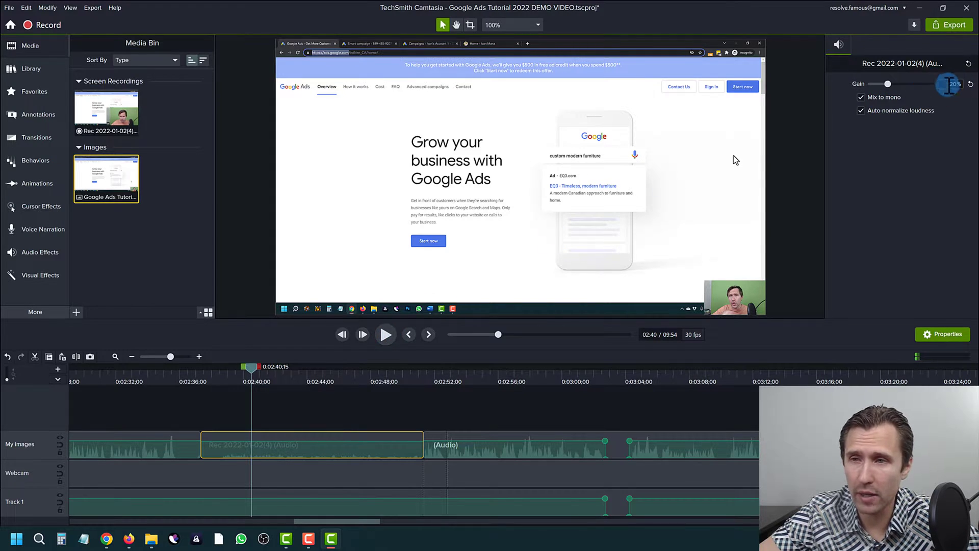
- Set the audio segment's gain to 150% and play sections from its start and from just before it
key("Return")
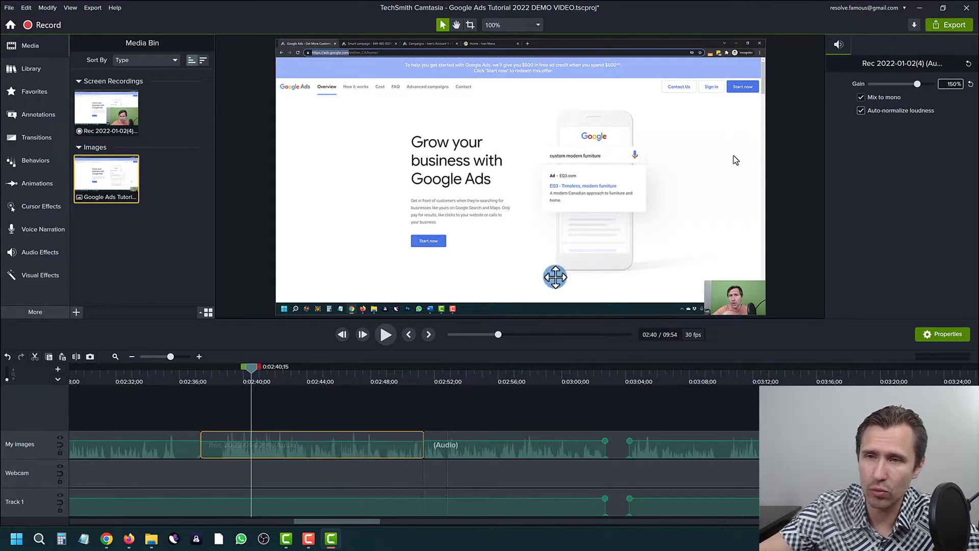
left_click(213, 376)
left_click(387, 335)
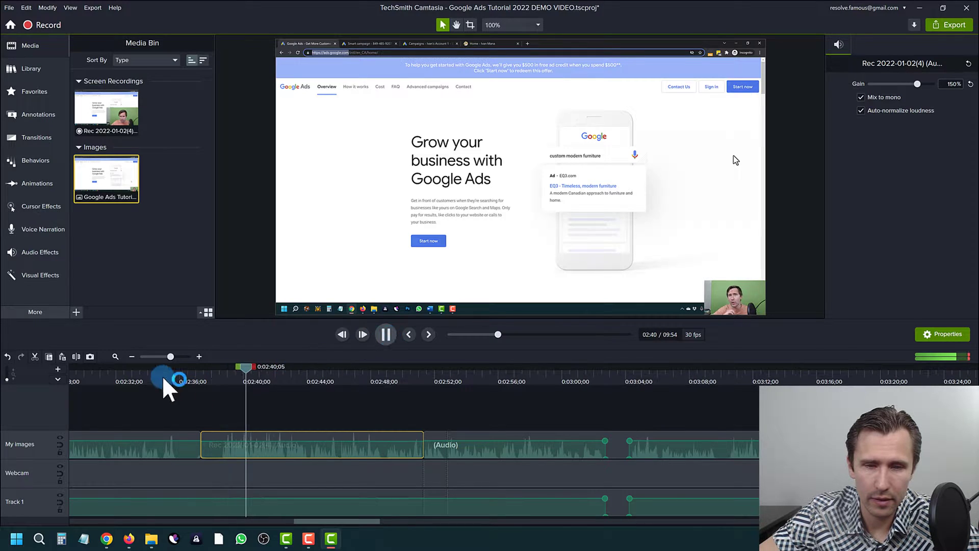
left_click(110, 375)
left_click(393, 335)
left_click(393, 333)
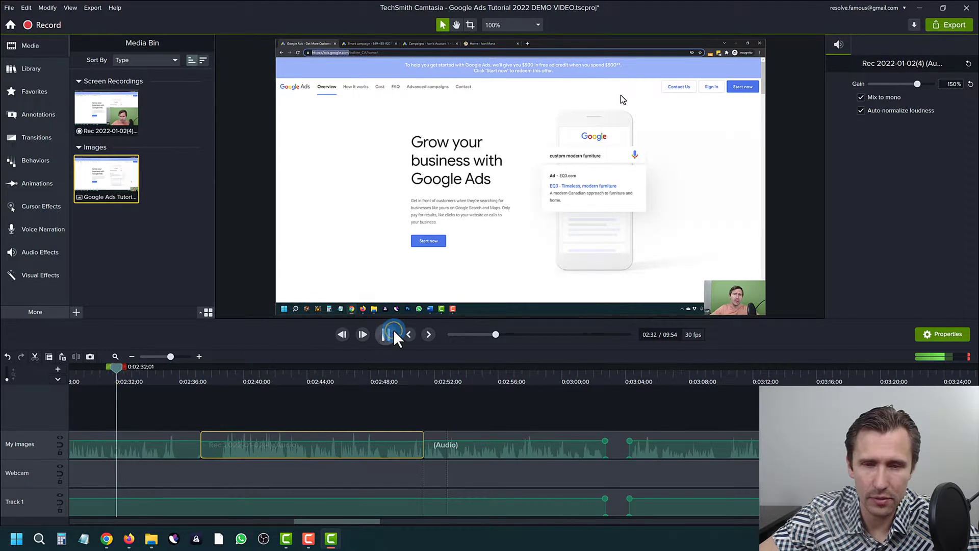
- Select the camera clip on the Webcam track at 0:02:39;20, enlarge it to about 25.2% scale and try its opacity adjustment
left_click(237, 381)
left_click(284, 472)
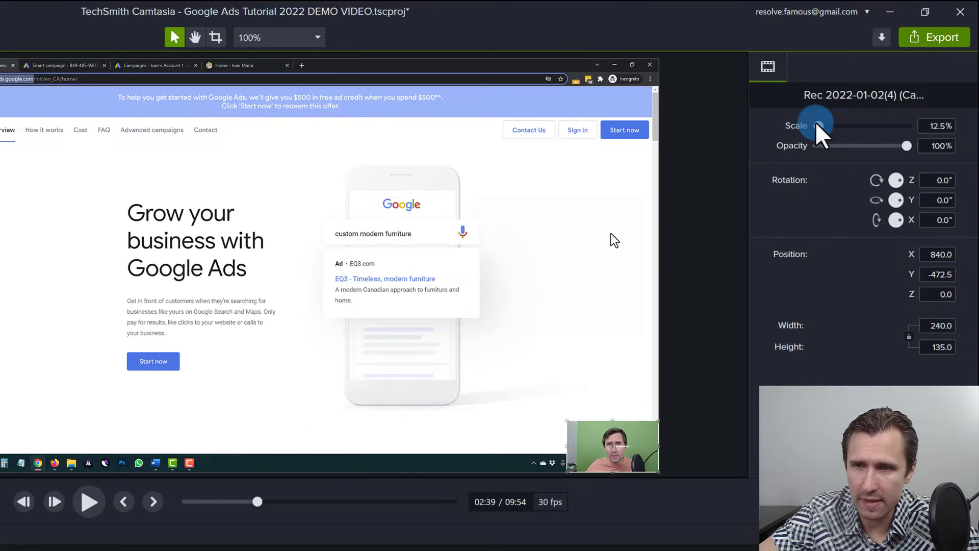
left_click_drag(872, 83, 881, 83)
mouse_move(829, 121)
left_mouse_down()
mouse_move(839, 131)
mouse_move(818, 129)
left_mouse_up()
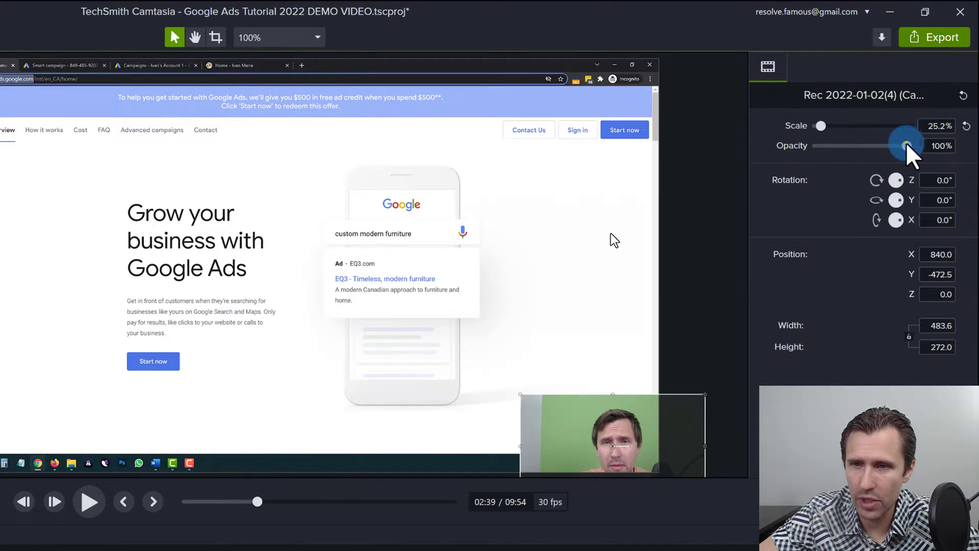
left_click_drag(905, 146, 924, 217)
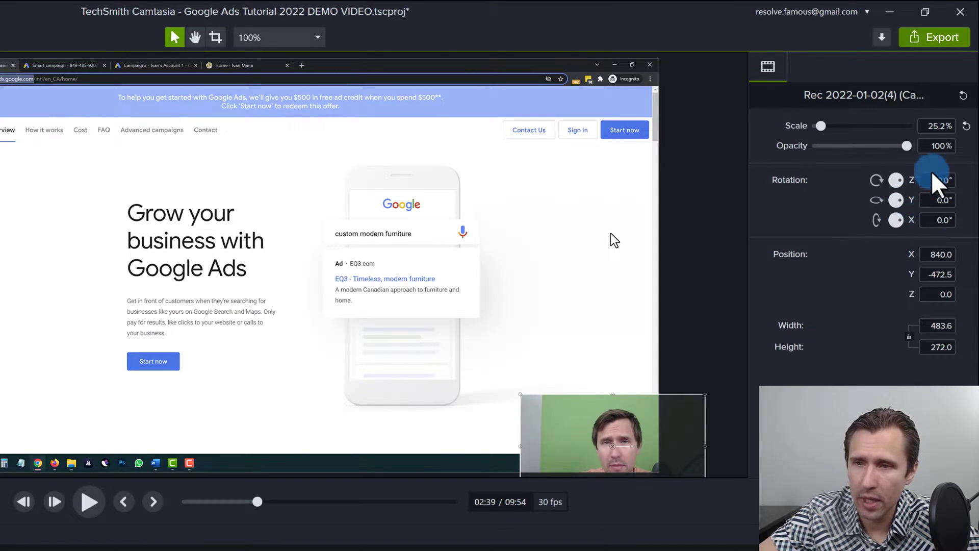
- Move the webcam video to about X 279, Y -331.5 on the canvas and reduce its scale to about 18.8%
left_click_drag(627, 411, 602, 377)
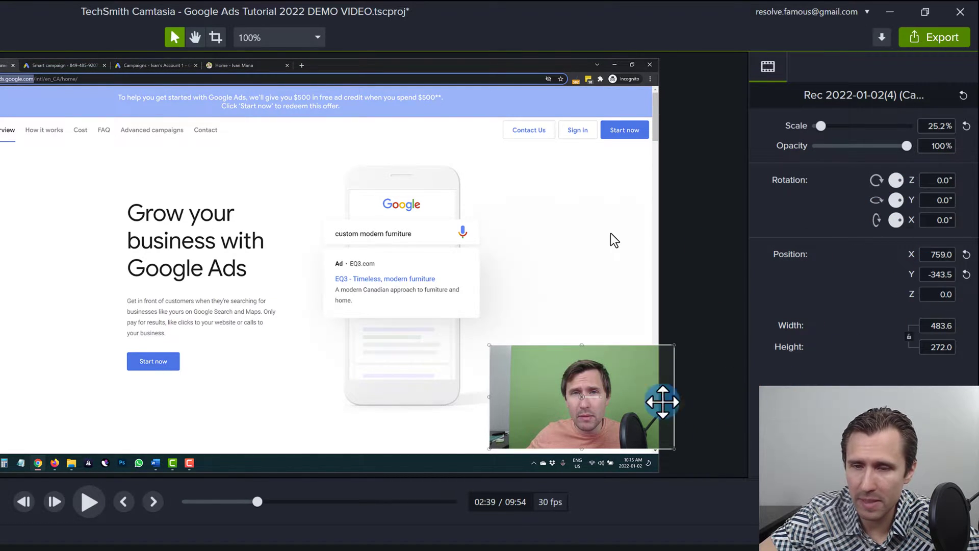
left_click_drag(627, 397, 441, 392)
left_click(938, 322)
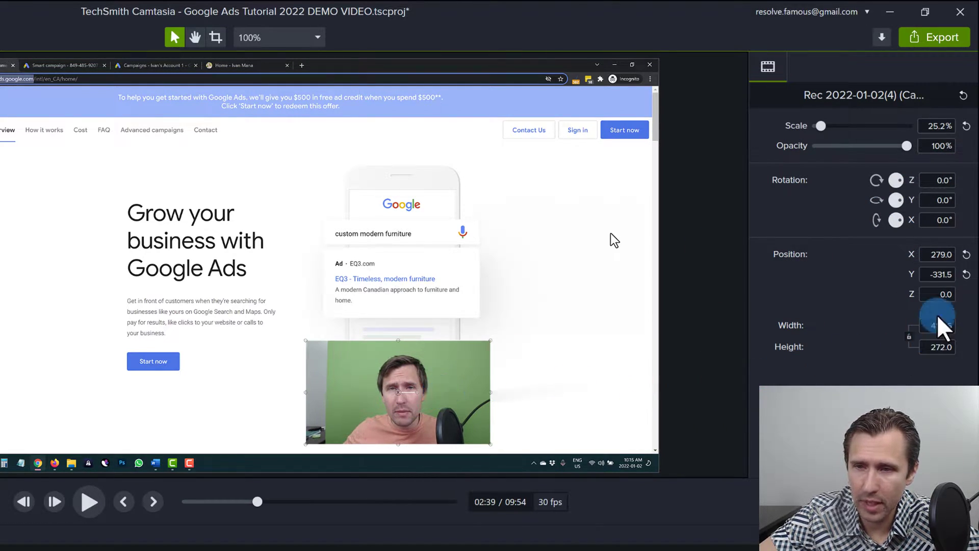
mouse_move(820, 125)
left_mouse_down()
mouse_move(833, 127)
mouse_move(823, 128)
left_mouse_up()
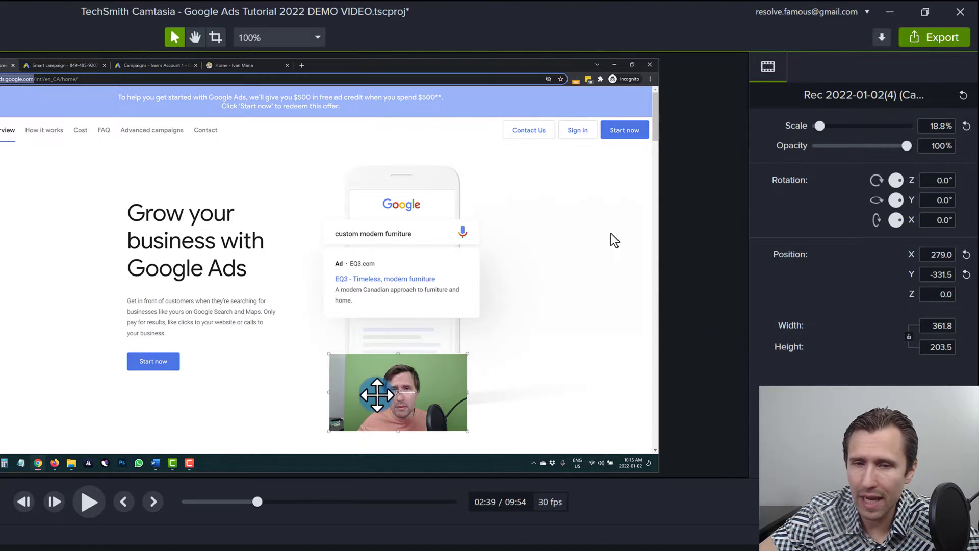
- Shrink the webcam video from its corner on the canvas to about 16.8% scale
scroll(415, 388, "up", 2, "ctrl")
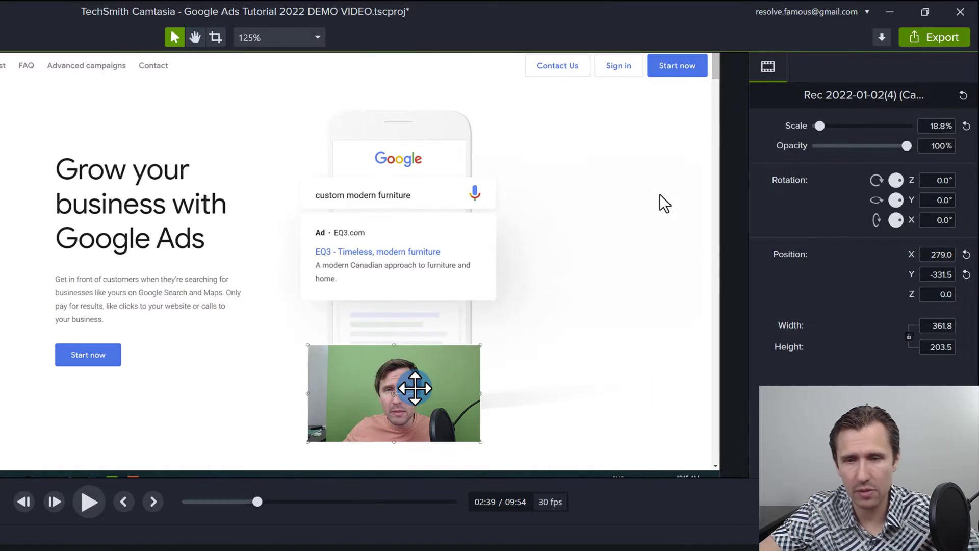
scroll(415, 388, "up", 1, "ctrl")
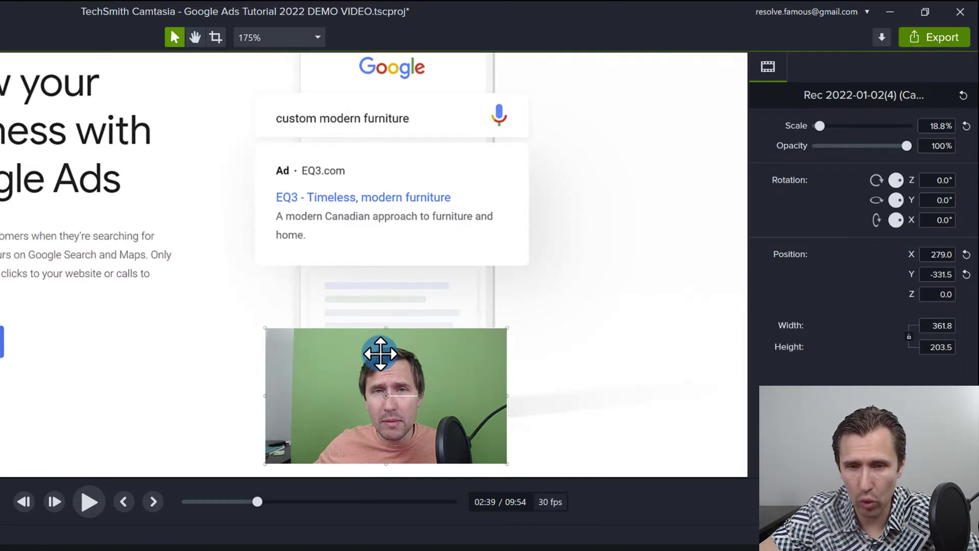
scroll(380, 353, "up", 5)
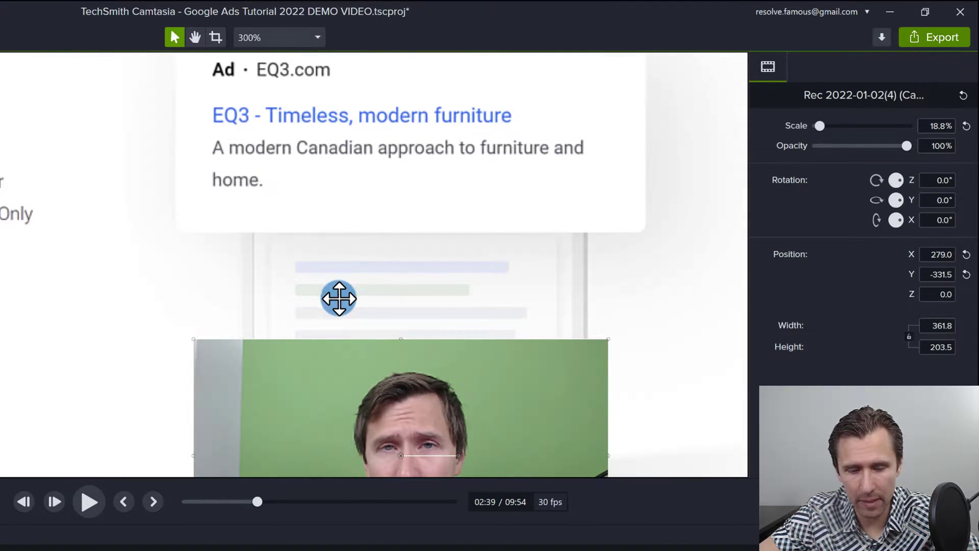
key("space")
left_click_drag(352, 328, 251, 202)
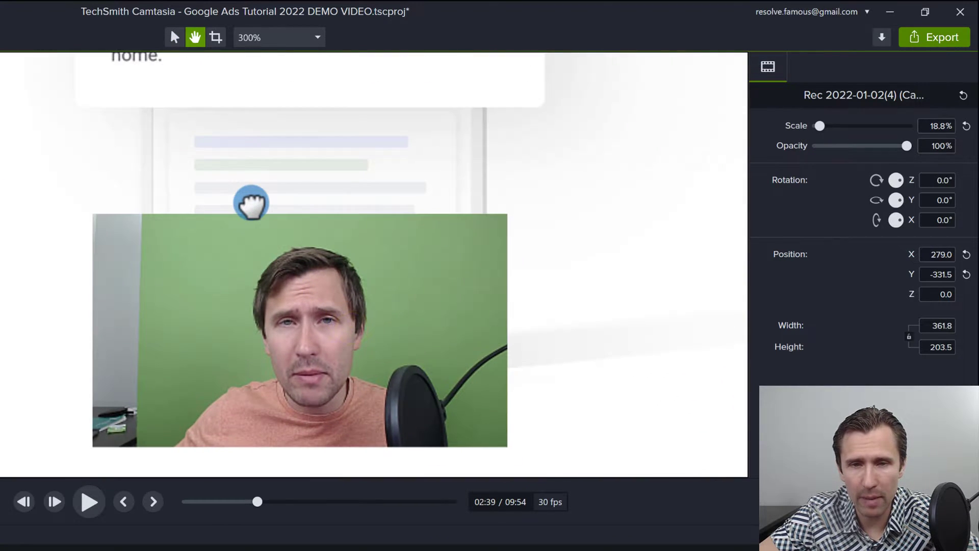
left_click(196, 38)
mouse_move(220, 144)
left_mouse_down()
mouse_move(381, 318)
mouse_move(76, 234)
mouse_move(155, 107)
mouse_move(214, 107)
mouse_move(220, 136)
left_mouse_up()
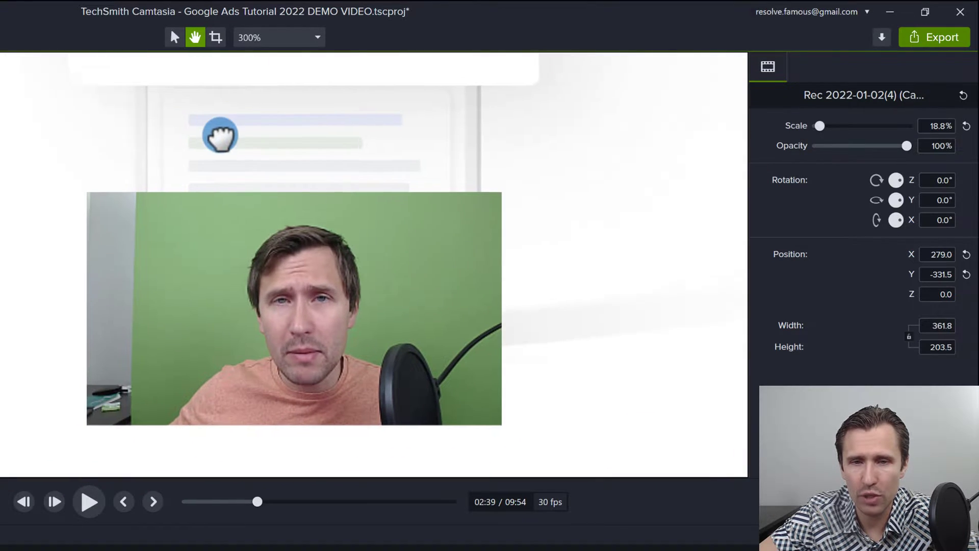
left_click_drag(155, 212, 151, 168)
left_click(173, 44)
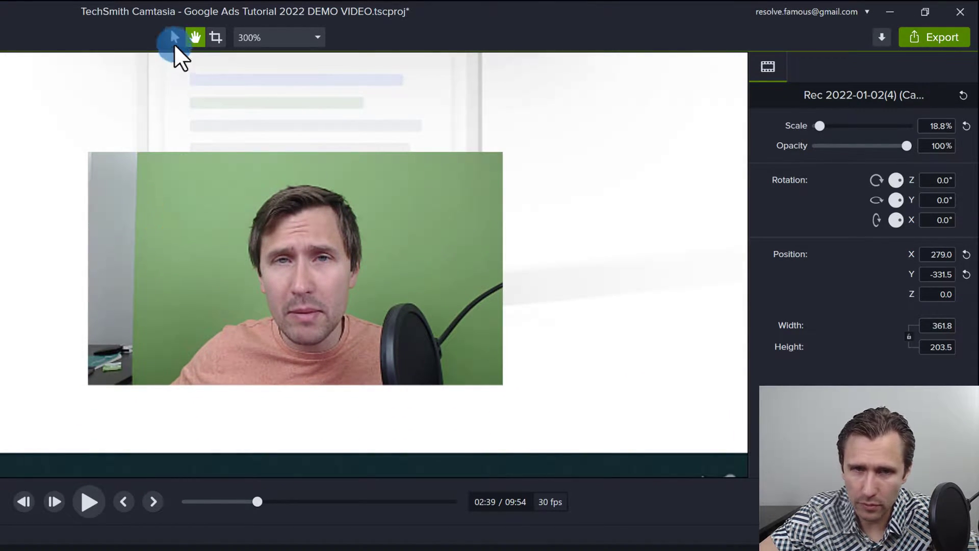
left_click(173, 36)
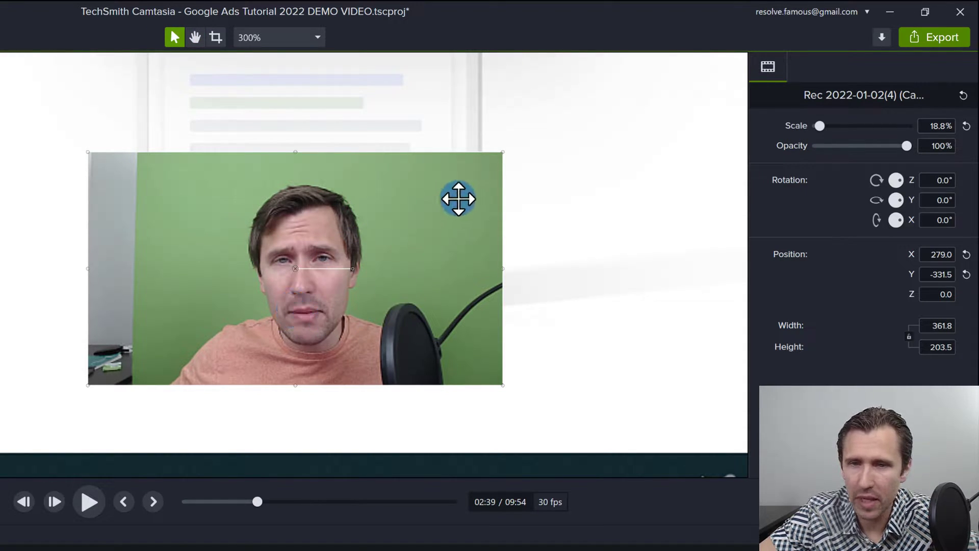
left_click_drag(504, 152, 457, 178)
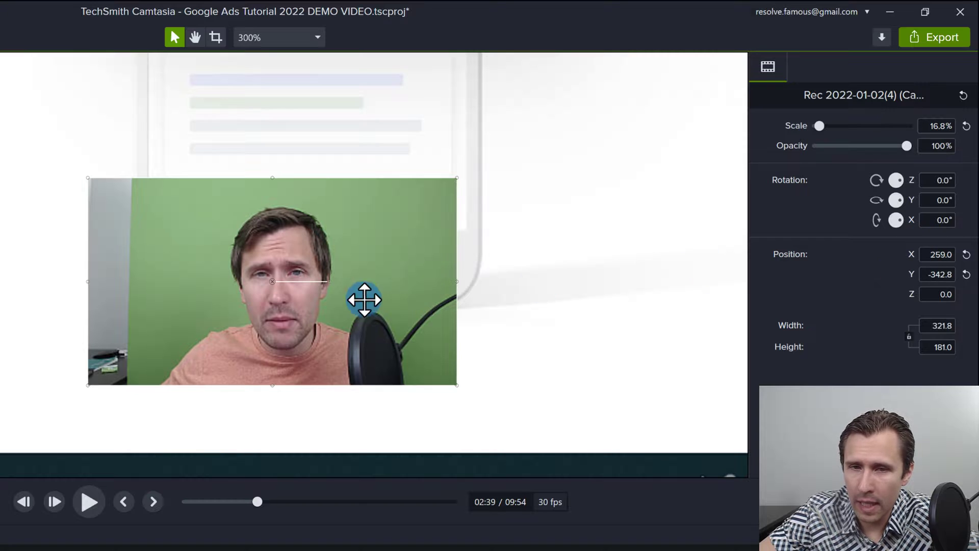
- Reposition the webcam video over the lower part of the phone graphic, at about X 310, Y -231.5
scroll(263, 176, "down", 3)
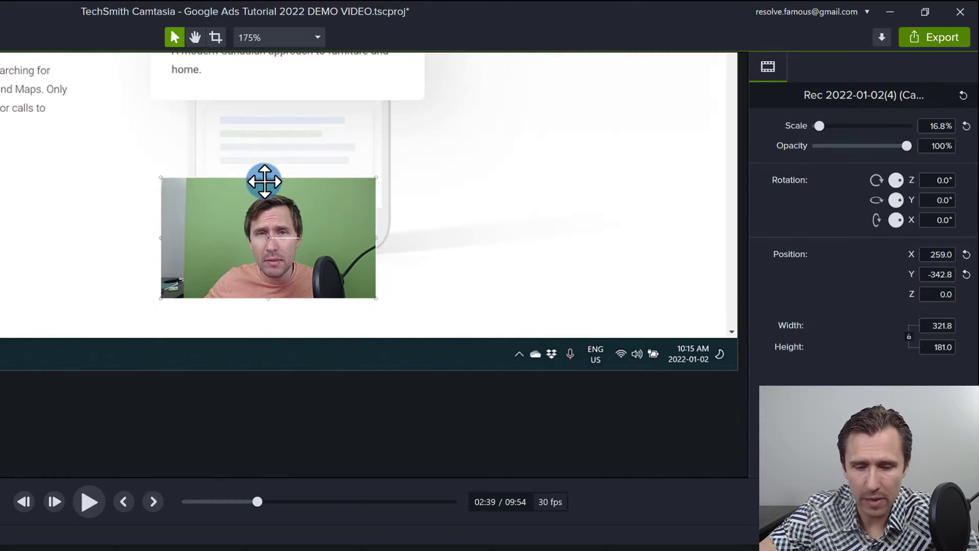
key("space")
left_click_drag(322, 128, 349, 240)
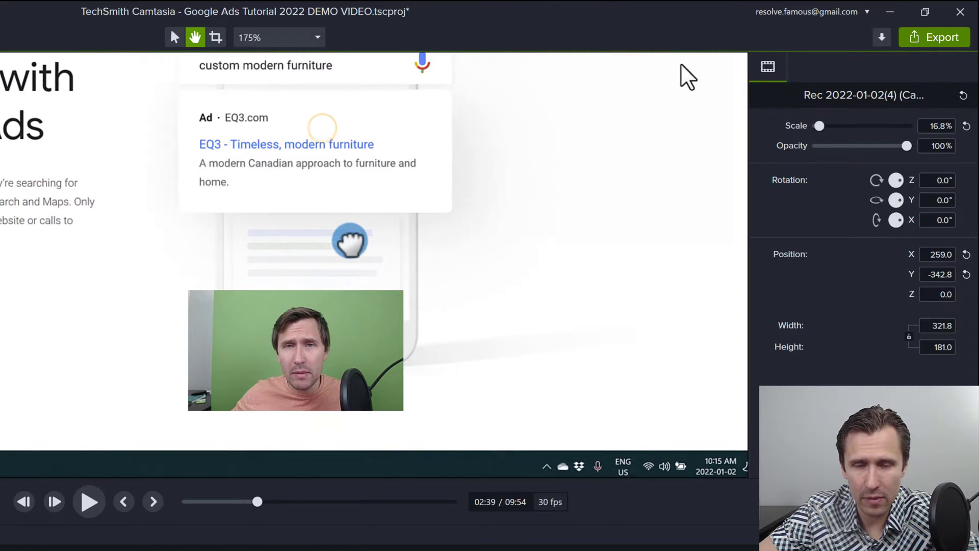
scroll(260, 205, "down", 2)
scroll(561, 104, "down", 1)
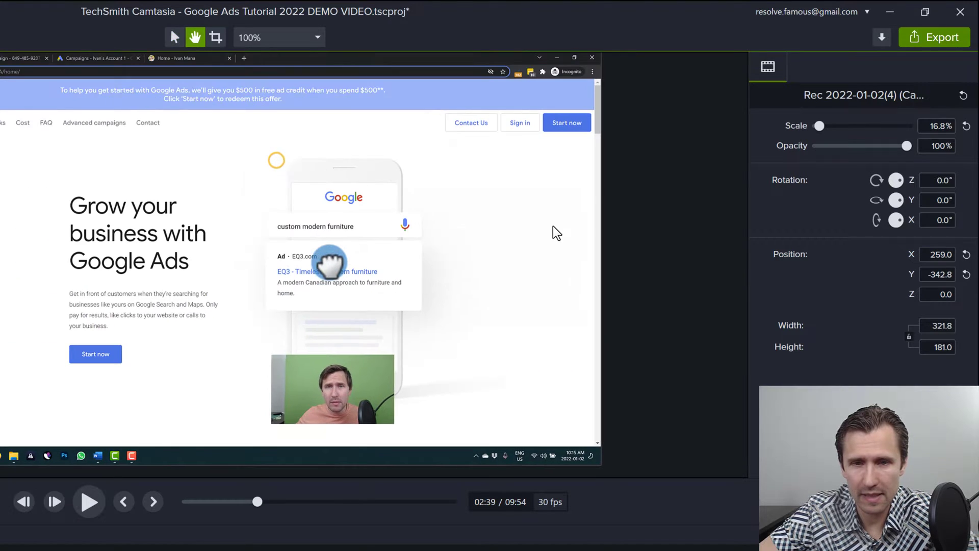
left_click_drag(314, 386, 412, 237)
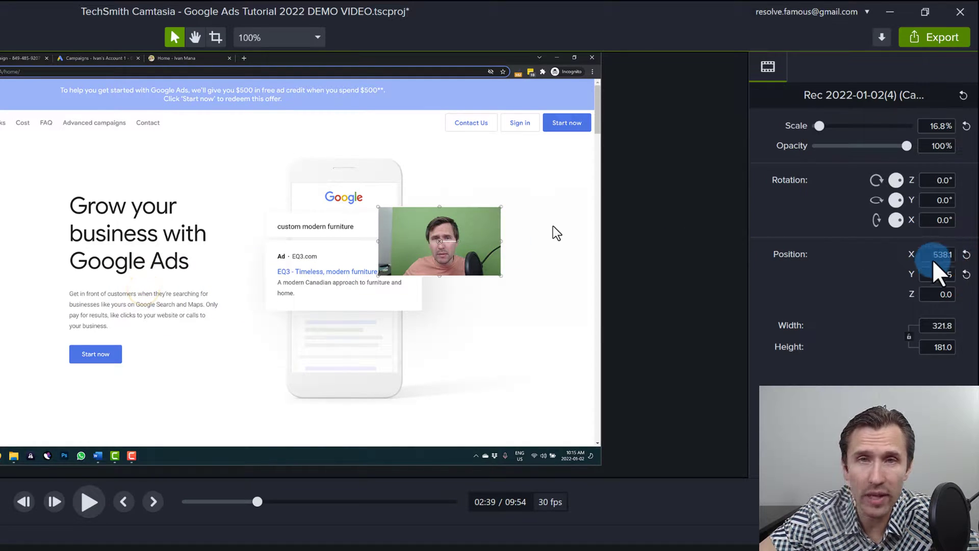
left_click_drag(487, 237, 405, 348)
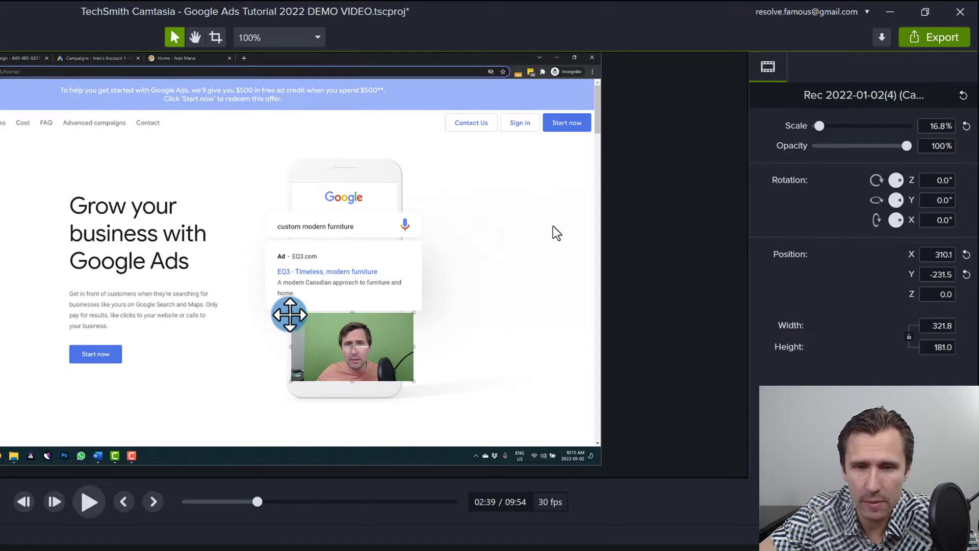
- Enlarge the webcam video to 46% scale and move it around the canvas, ending near the centre at X 210, Y 30
left_click_drag(291, 312, 77, 218)
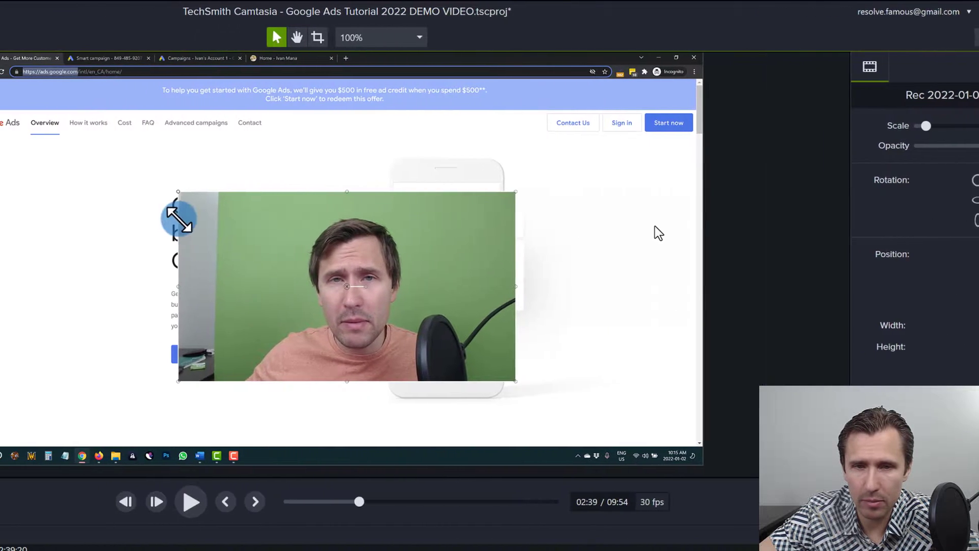
left_click_drag(278, 232, 137, 107)
left_click_drag(212, 103, 211, 327)
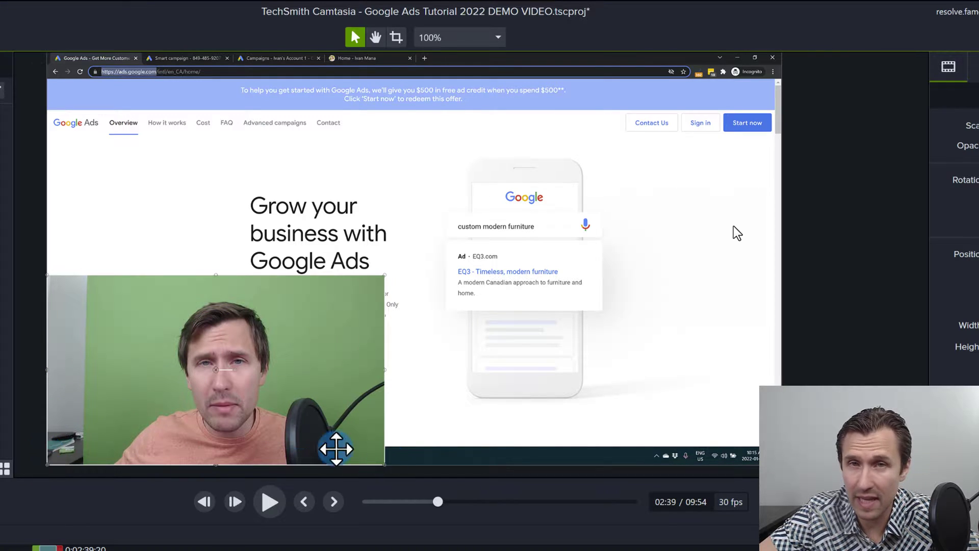
left_click_drag(192, 405, 345, 292)
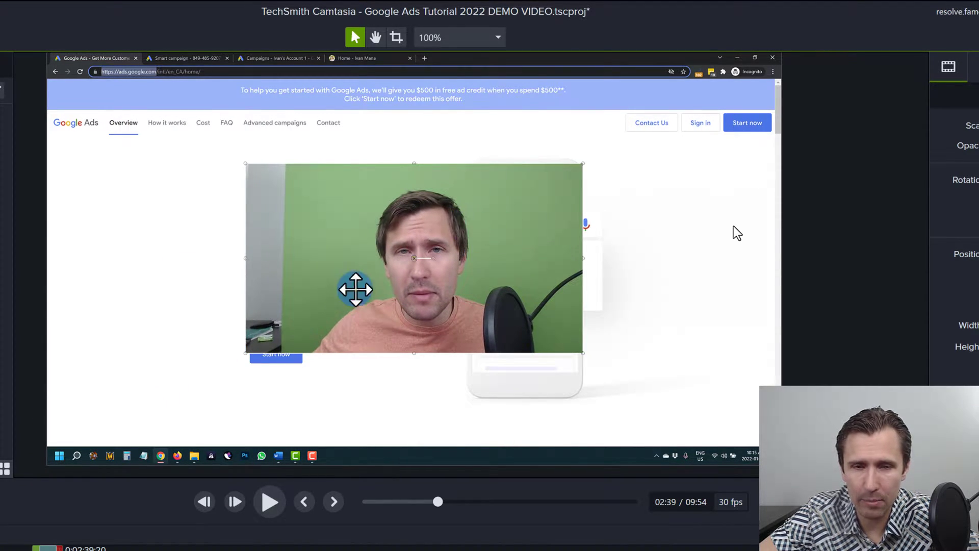
left_click_drag(526, 332, 549, 263)
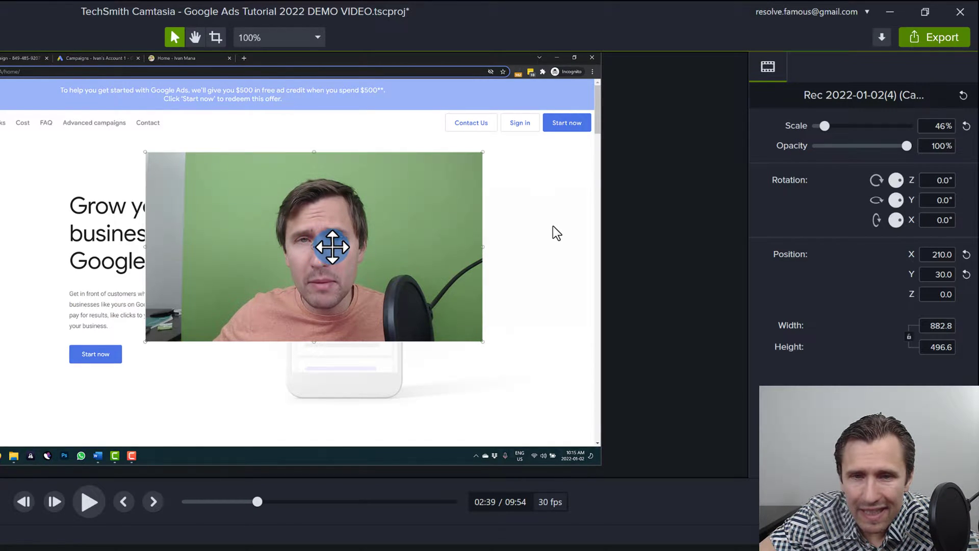
- Rotate the webcam video to about -37.8° around the Z axis and reset its rotation
scroll(552, 225, "up", 5)
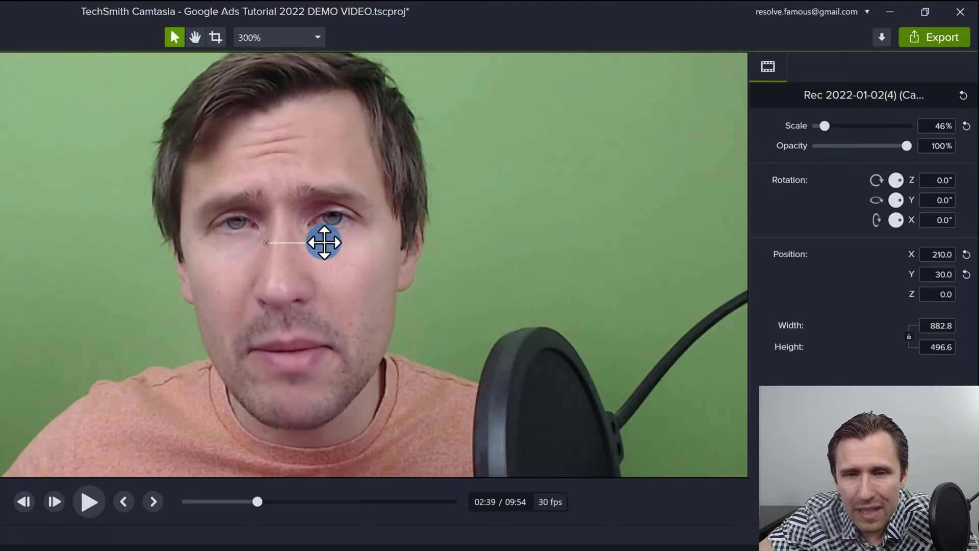
left_click_drag(324, 241, 312, 276)
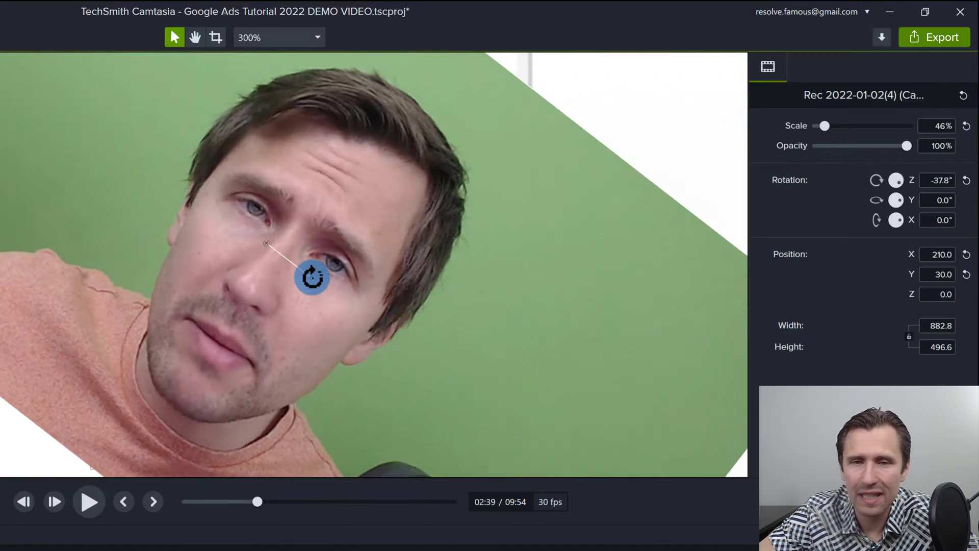
scroll(312, 277, "down", 3)
scroll(535, 246, "down", 2)
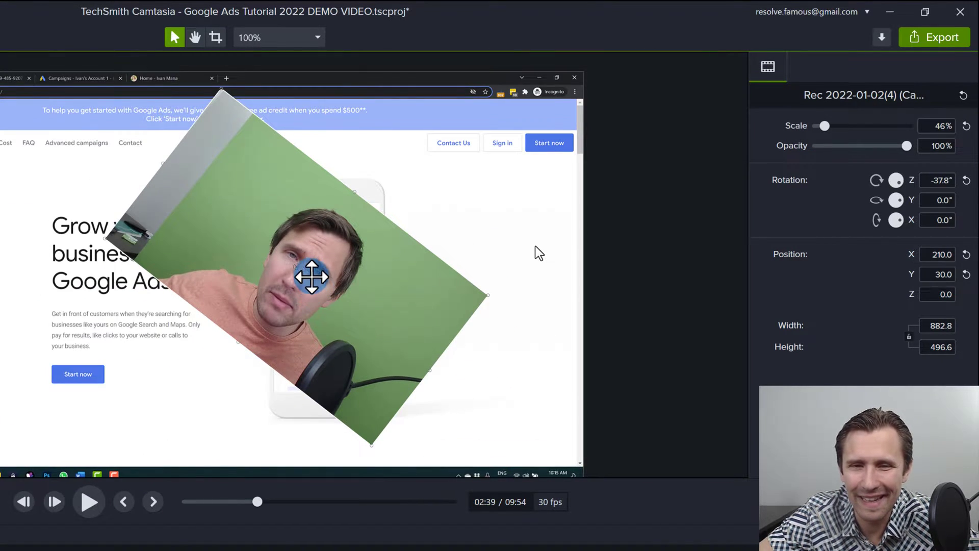
left_click(965, 180)
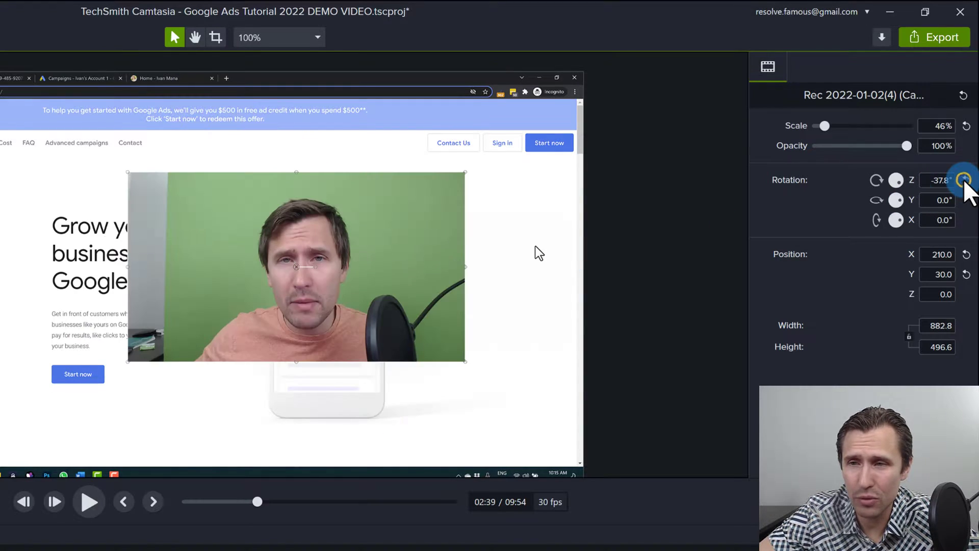
- Move the webcam video to X 303, Y -162 and crop both its sides to a width of about 727
left_click_drag(396, 232, 430, 307)
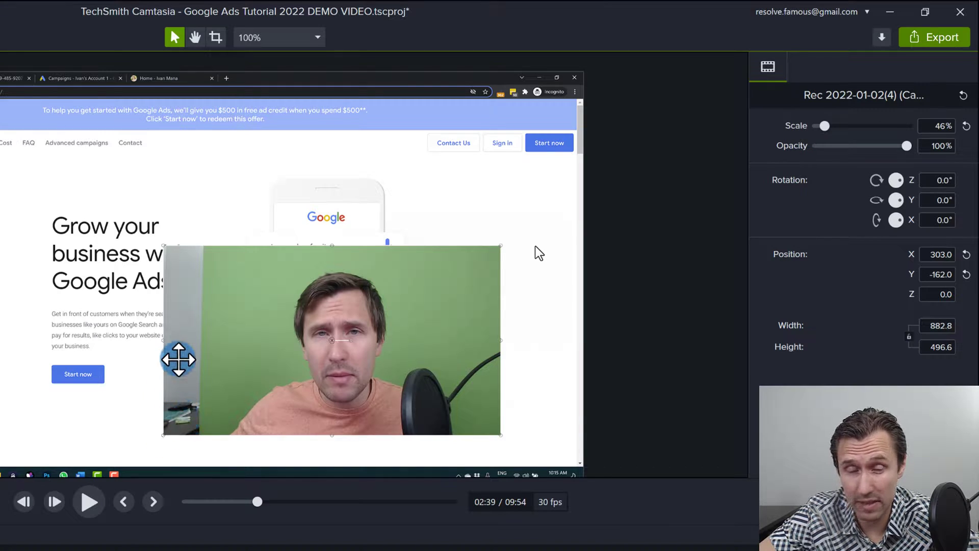
left_click(215, 37)
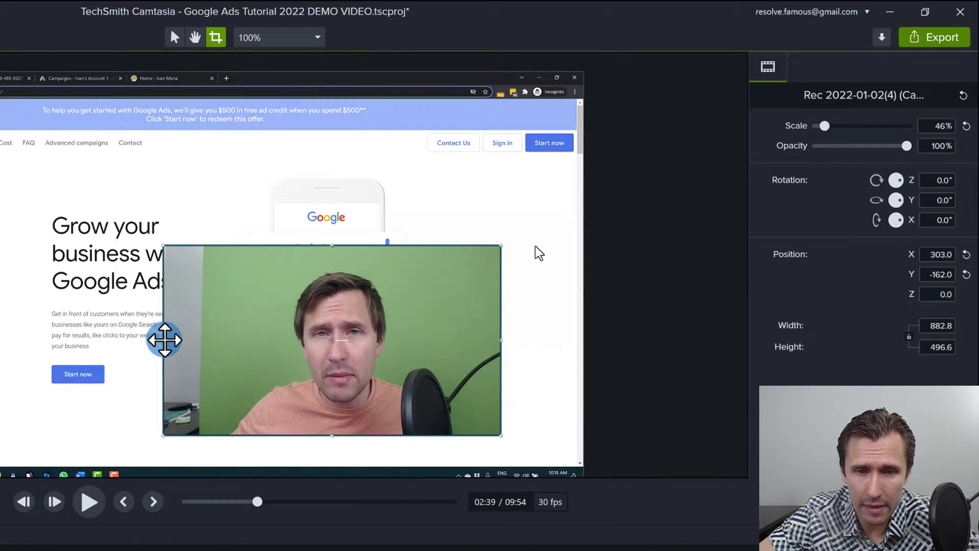
left_click_drag(165, 340, 205, 353)
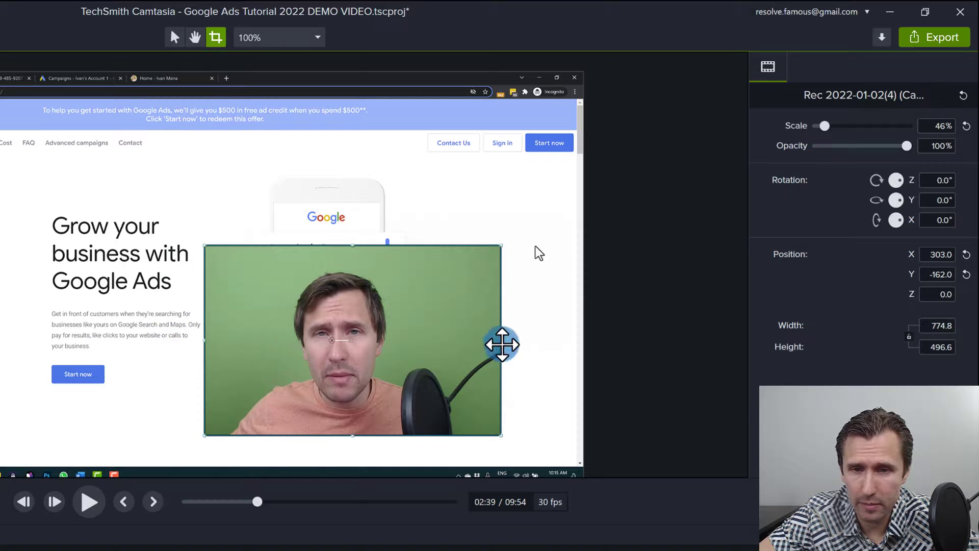
left_click_drag(502, 345, 483, 343)
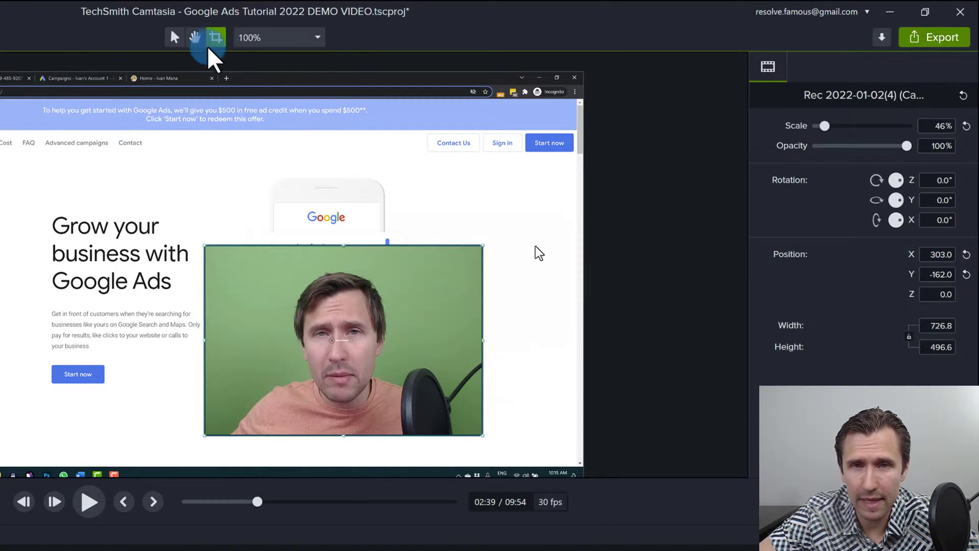
left_click(174, 37)
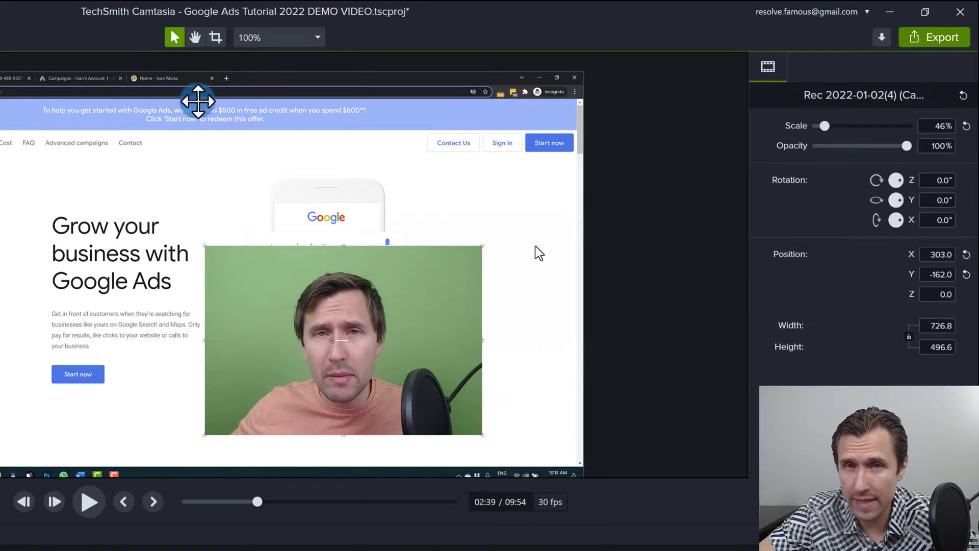
- Crop the webcam video's left side to a width of about 538 and widen the crop back to about 730
key("alt")
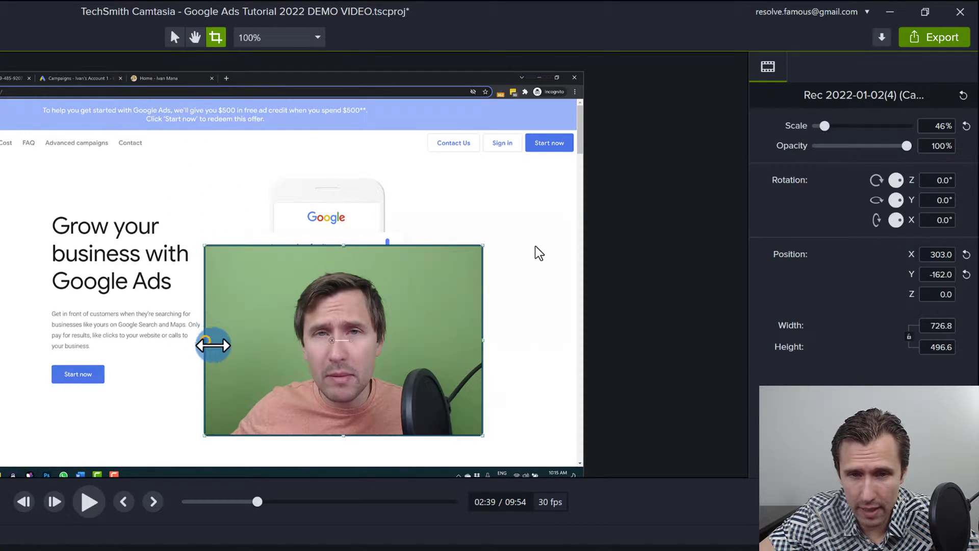
left_click_drag(213, 345, 232, 351)
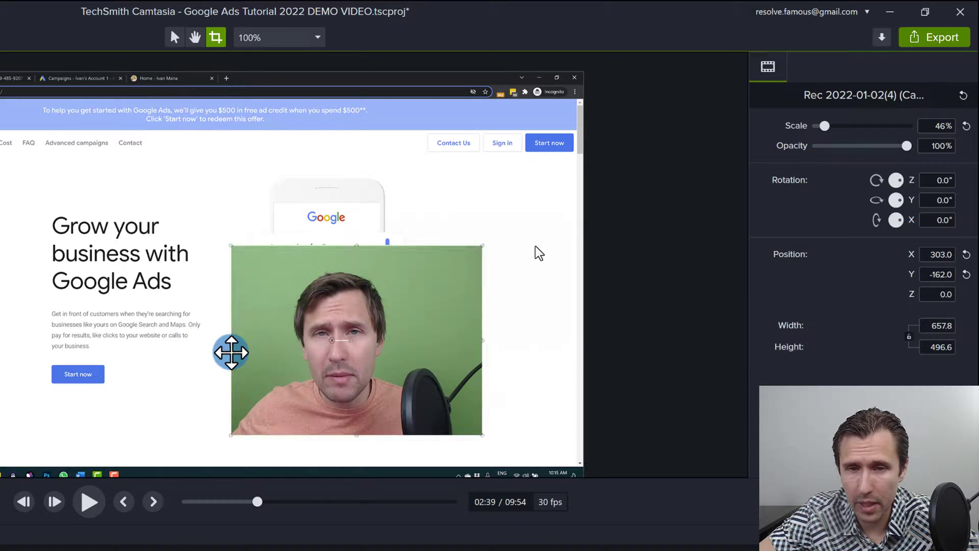
left_click_drag(231, 340, 278, 340)
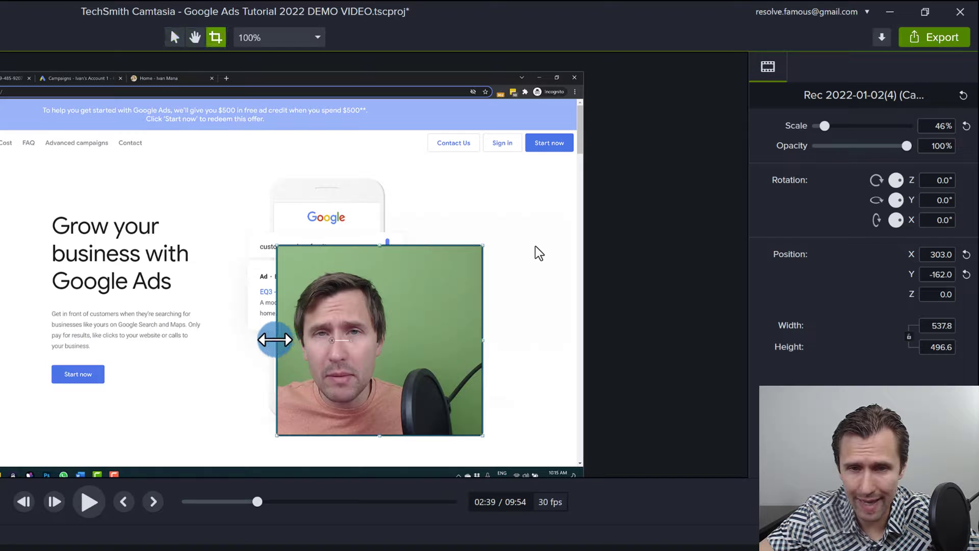
left_click_drag(258, 340, 204, 361)
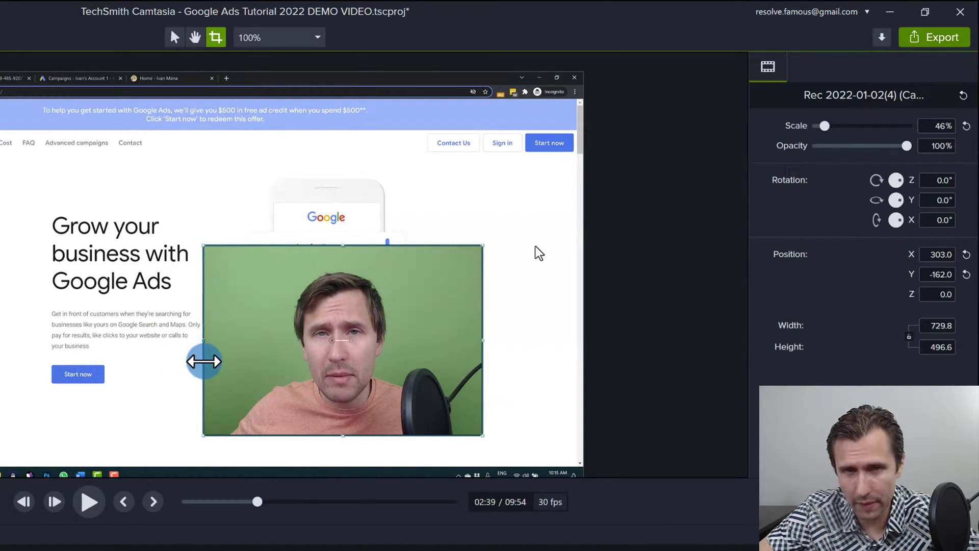
- Trim the webcam video's left side to a width of about 724 and move the video to about X 566.6, Y -248.3
left_click(216, 39)
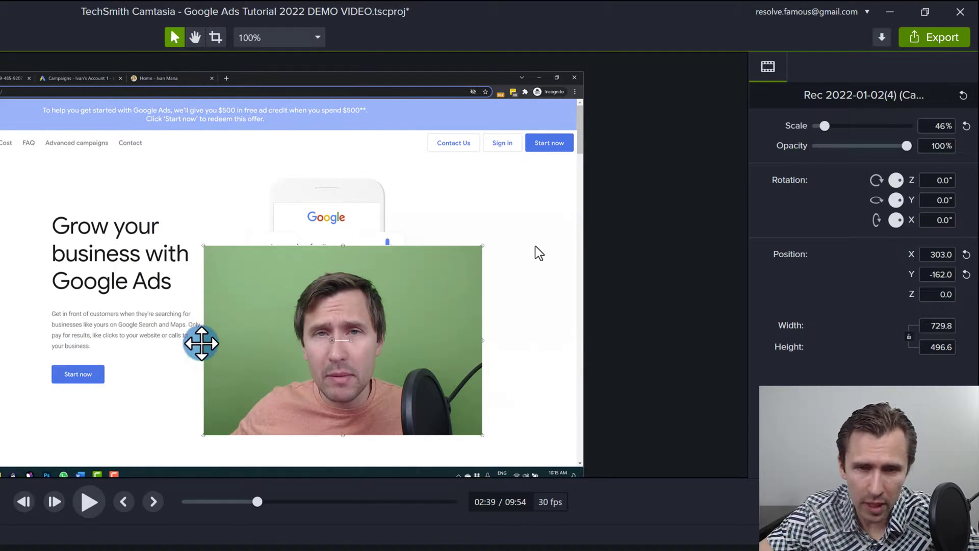
key("alt")
left_click_drag(214, 341, 205, 343)
left_click_drag(374, 396, 476, 428)
scroll(334, 247, "down", 1)
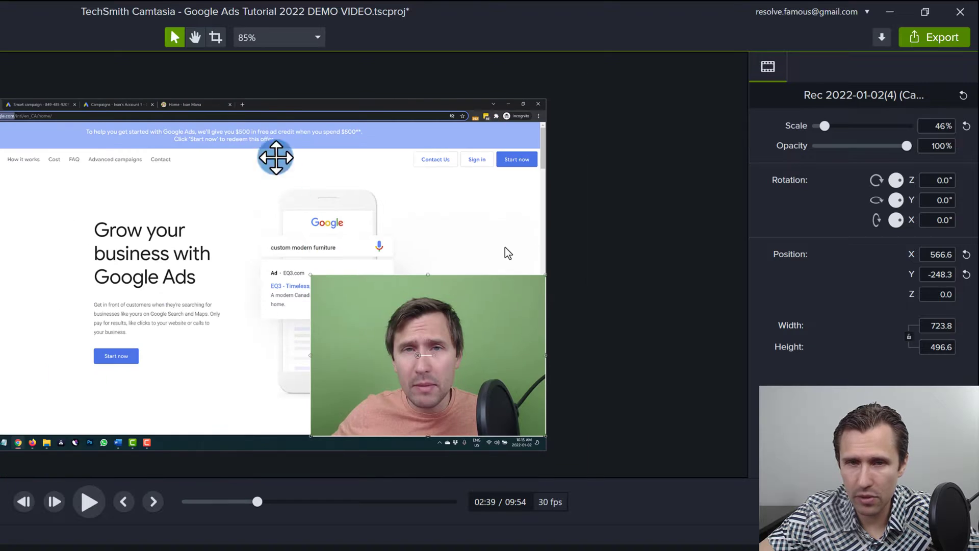
- Compare the canvas at the Fit, 100%, 50% and 200% zoom levels, finishing on Fit
left_click(272, 38)
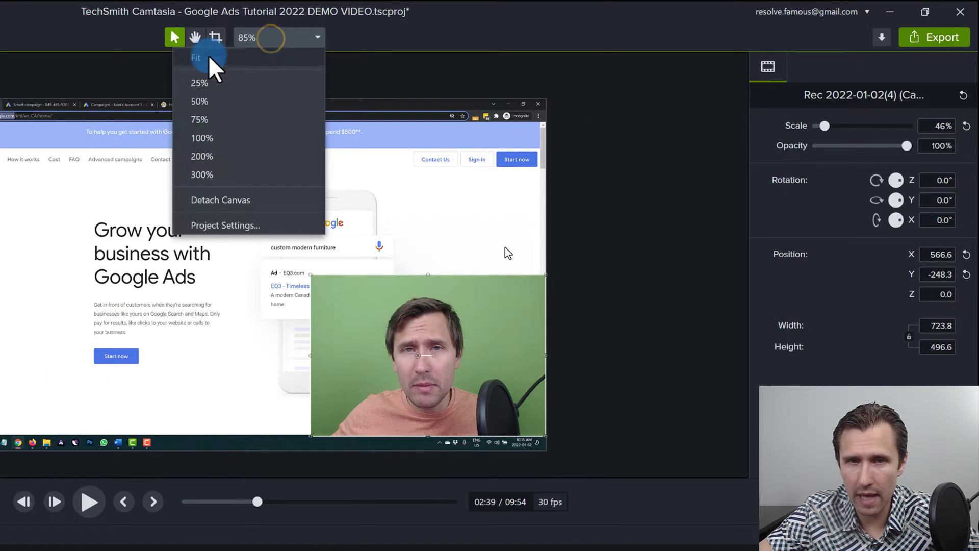
left_click(206, 55)
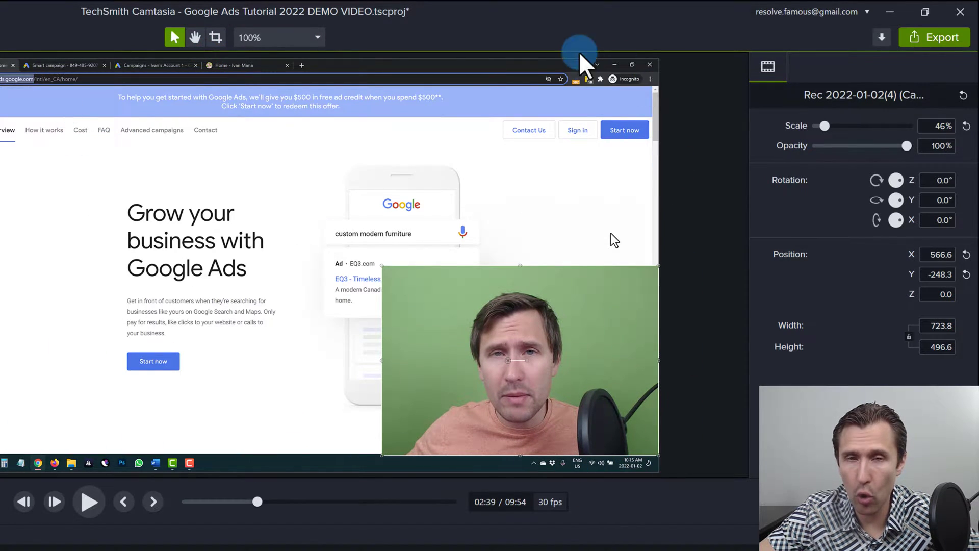
left_click(290, 36)
left_click(229, 138)
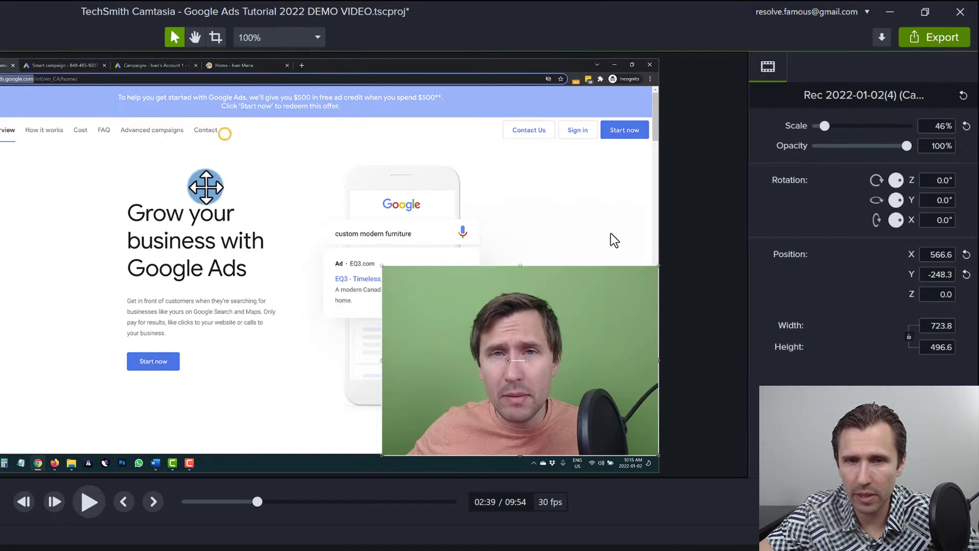
left_click(275, 37)
left_click(209, 101)
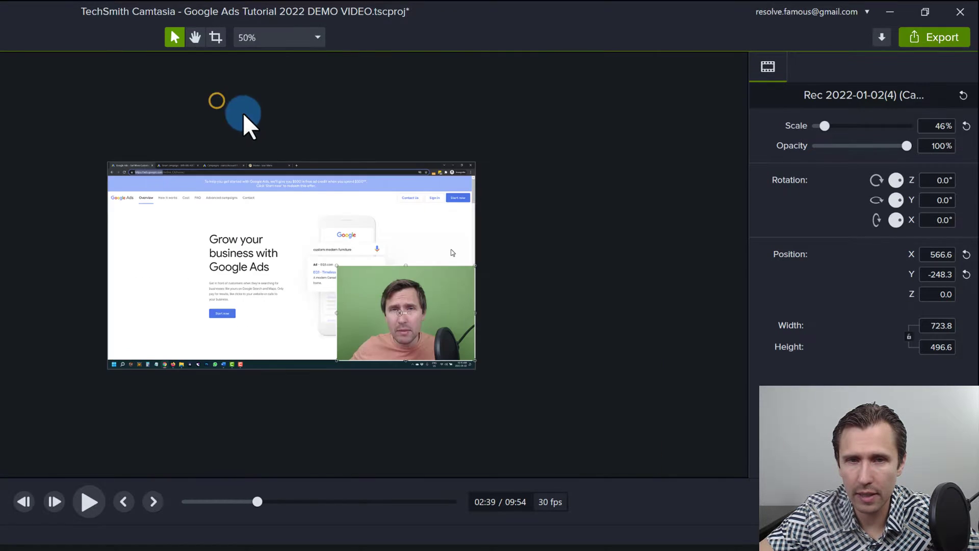
left_click(265, 38)
left_click(209, 155)
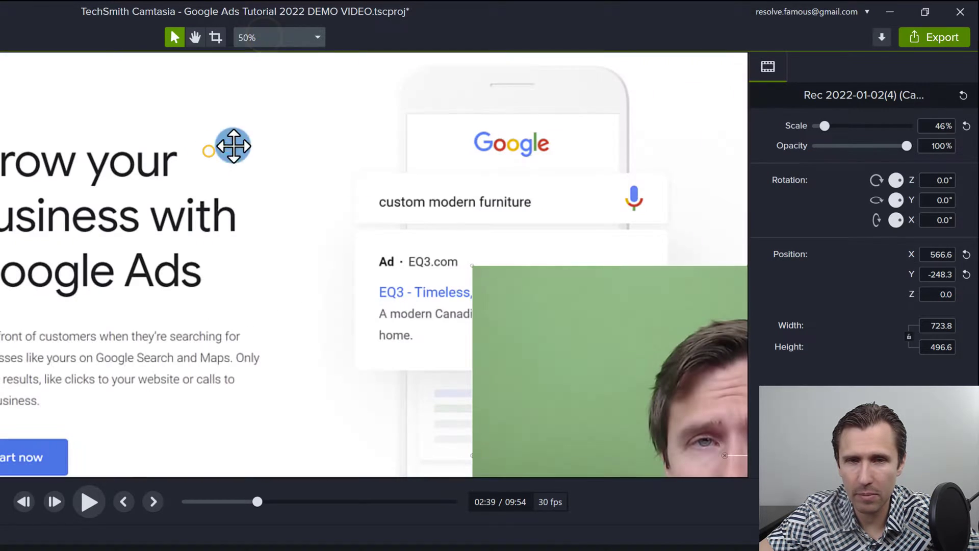
left_click(260, 37)
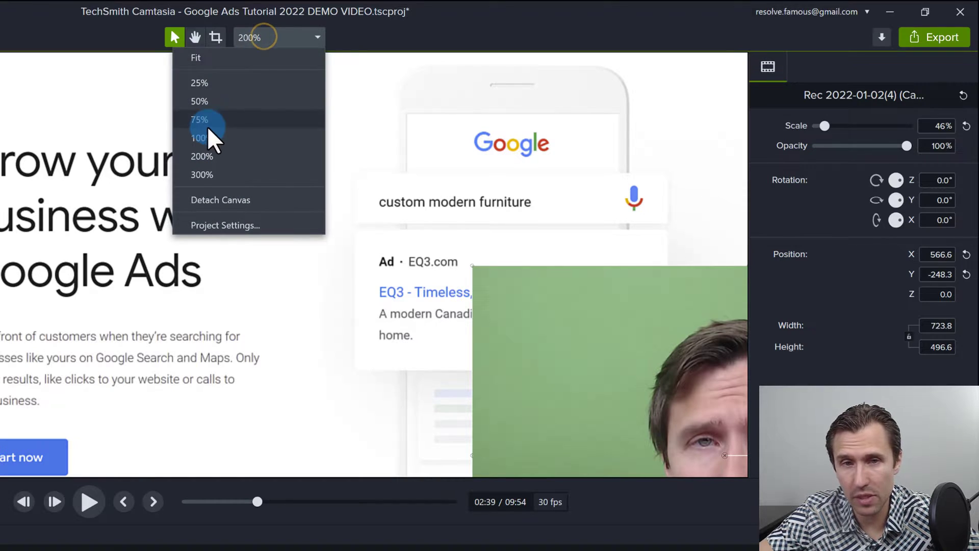
left_click(206, 55)
- Detach the canvas into a separate window, move that window, and attach the canvas to the editor again
left_click(269, 37)
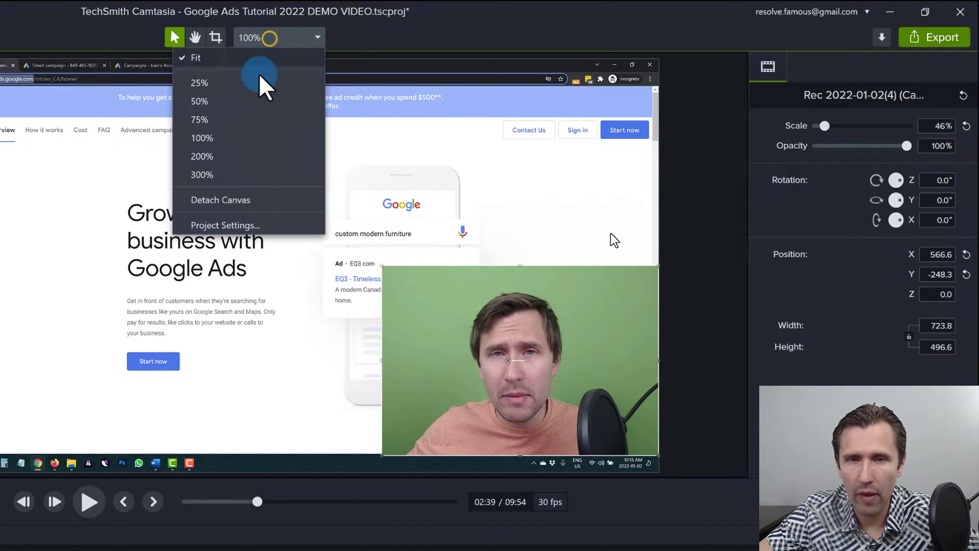
left_click(217, 196)
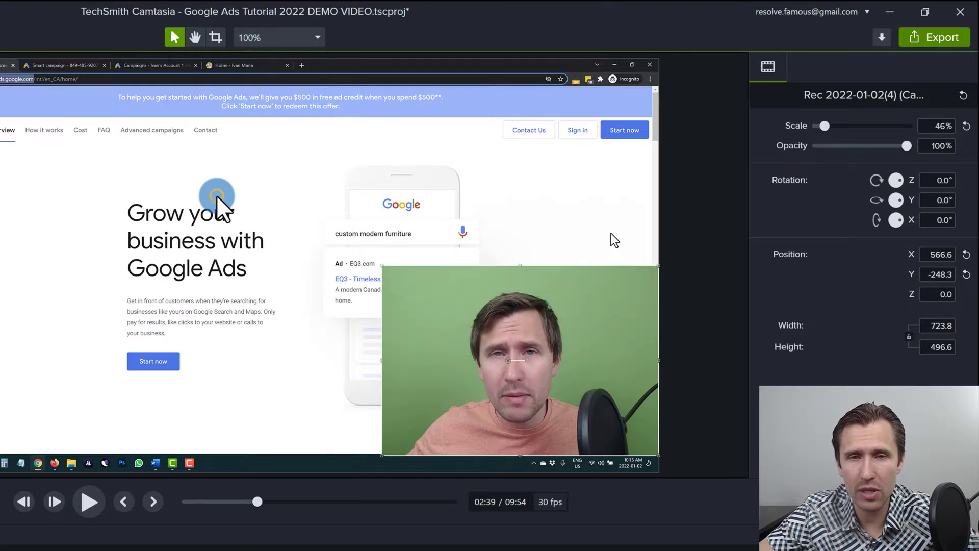
mouse_move(124, 335)
left_mouse_down()
mouse_move(255, 350)
mouse_move(328, 335)
mouse_move(105, 312)
mouse_move(114, 341)
left_mouse_up()
left_click_drag(253, 181, 280, 124)
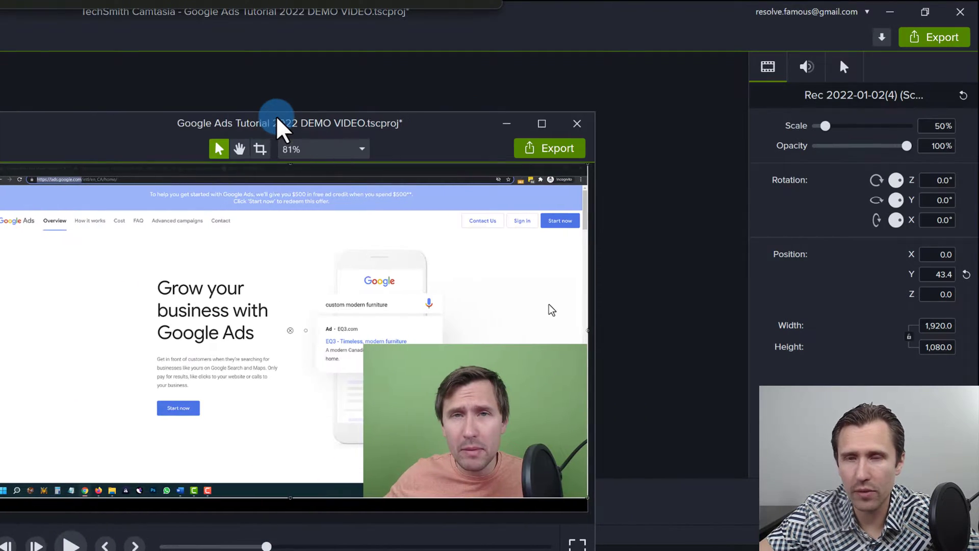
left_click(313, 149)
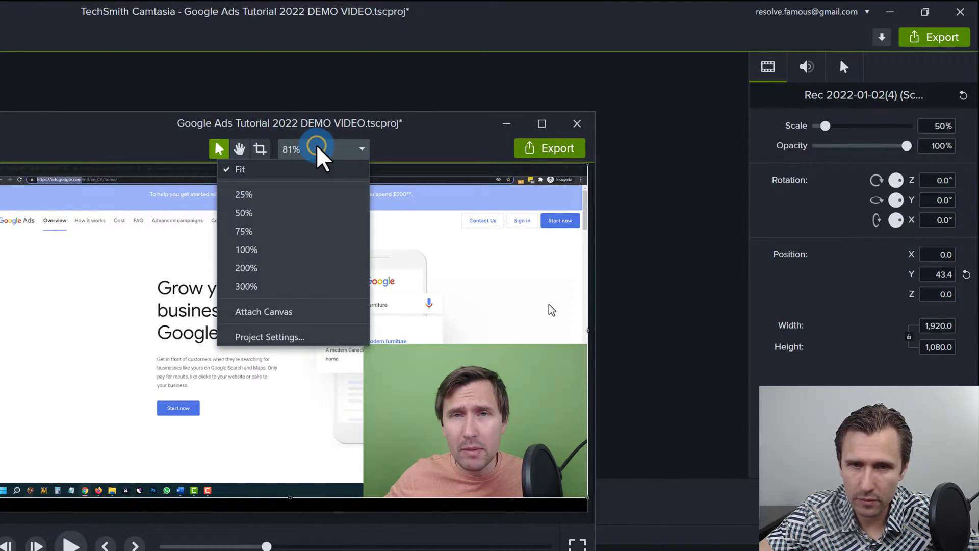
left_click(262, 315)
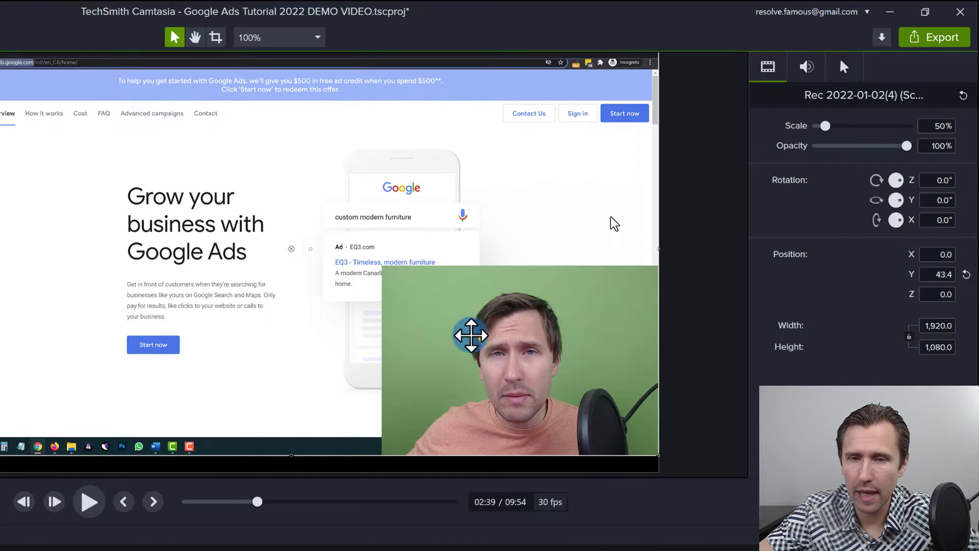
- Set the webcam video's scale to 35% and move it to about X 660.5, Y -307.6
left_click(471, 335)
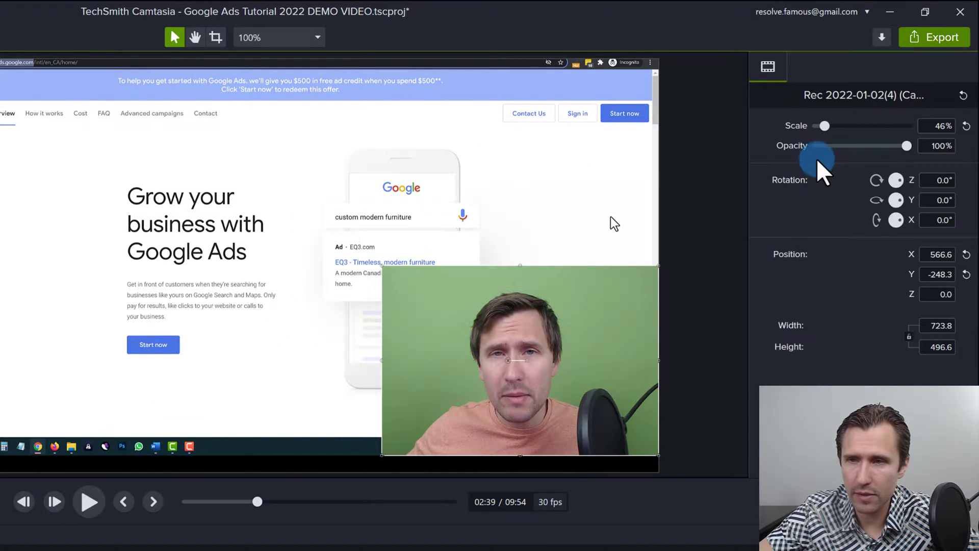
left_click(933, 126)
type("35")
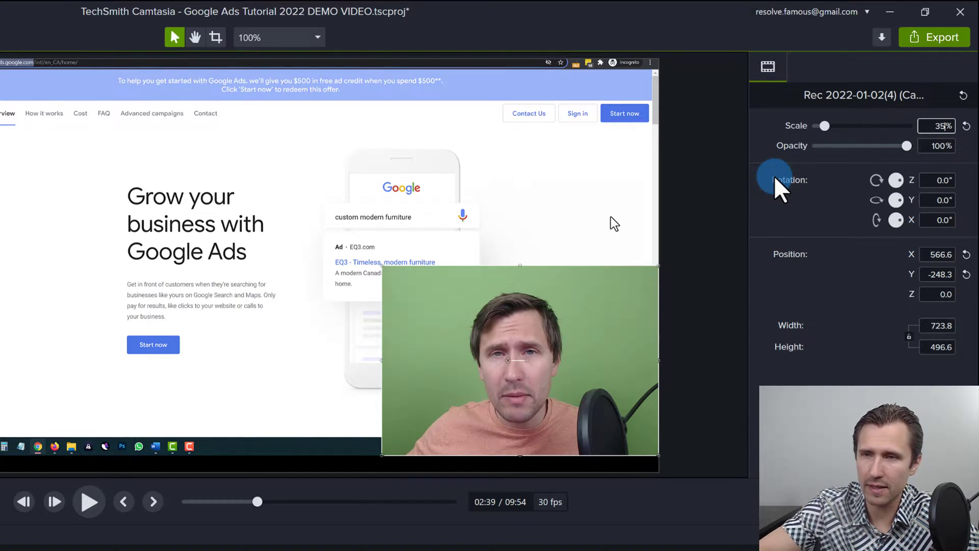
key("Return")
left_click_drag(566, 347, 591, 360)
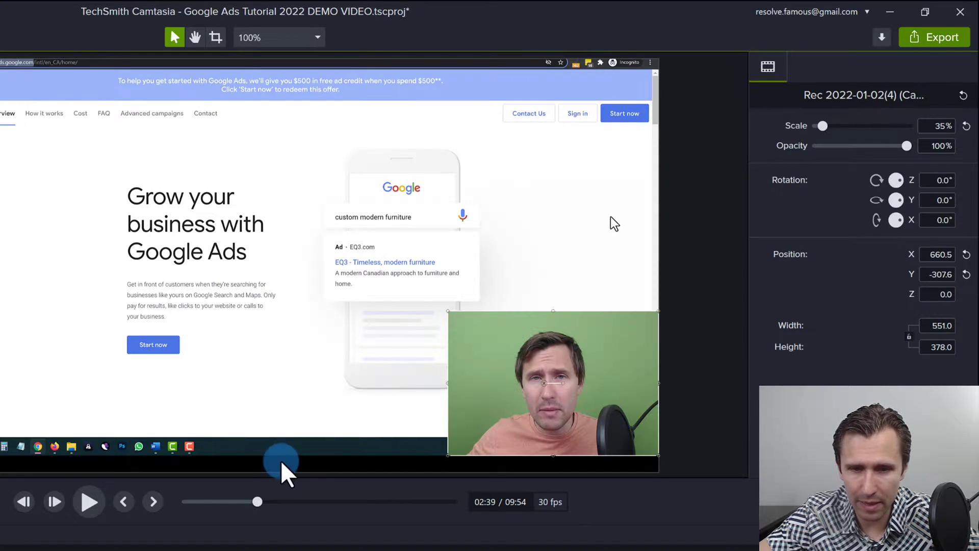
- Move the screen recording back to the canvas centre at X 0, Y 0
left_click(258, 265)
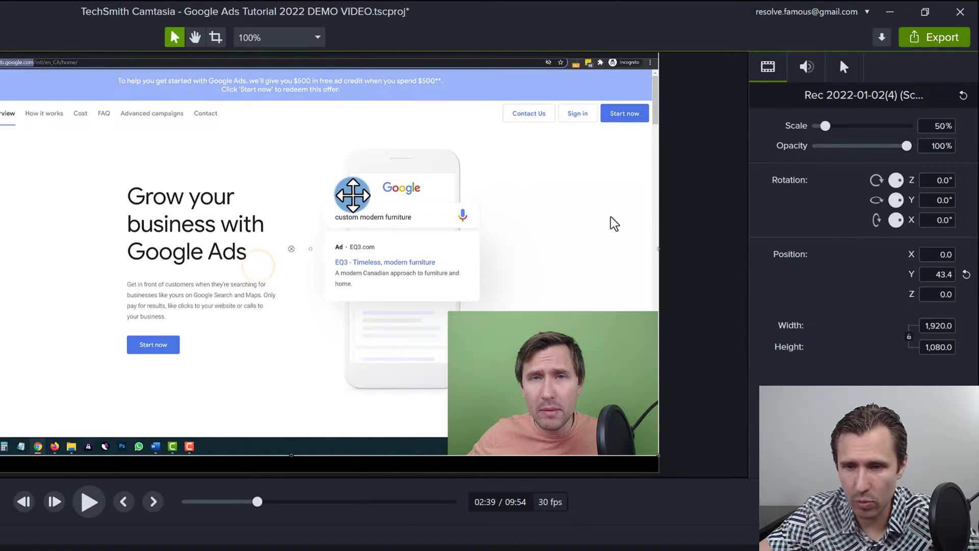
left_click_drag(352, 194, 352, 204)
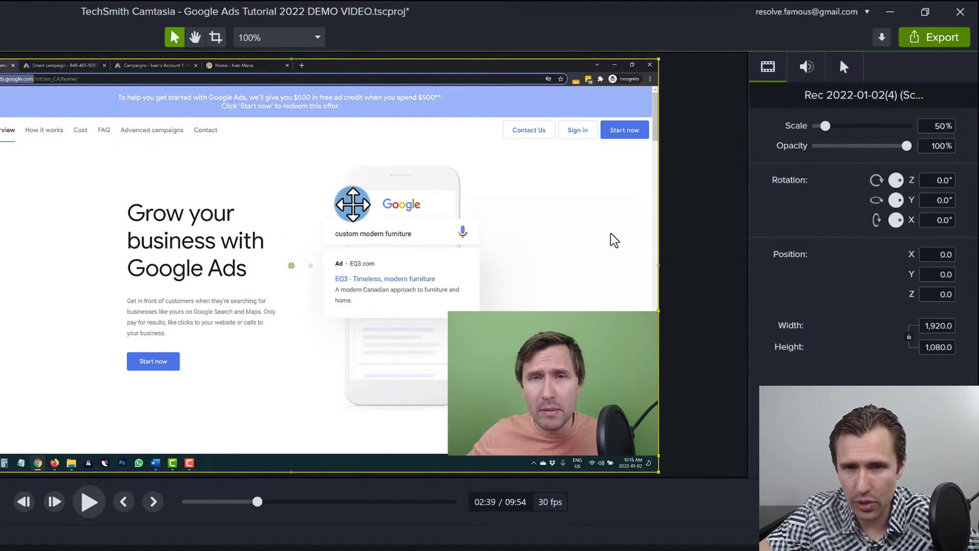
scroll(290, 236, "down", 1)
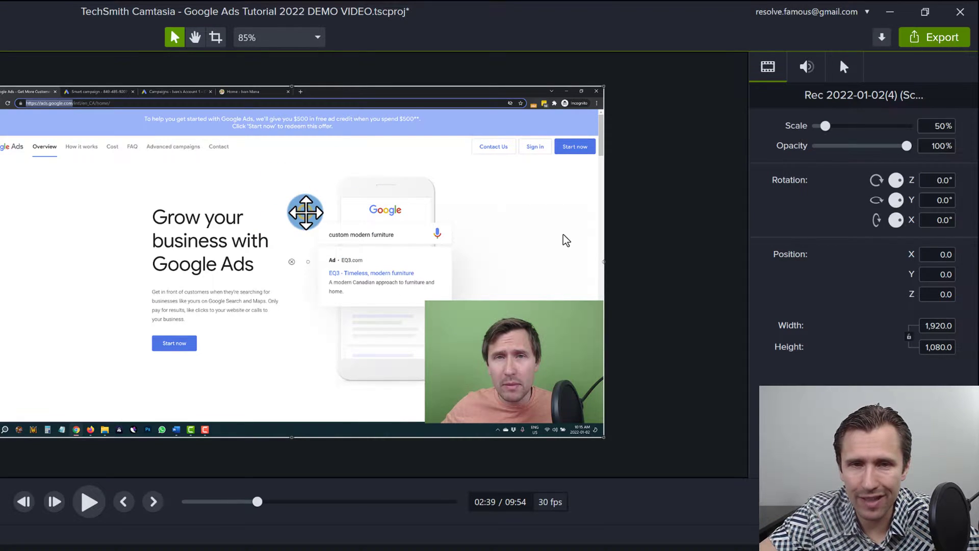
mouse_move(304, 212)
left_mouse_down()
mouse_move(305, 193)
mouse_move(299, 207)
left_mouse_up()
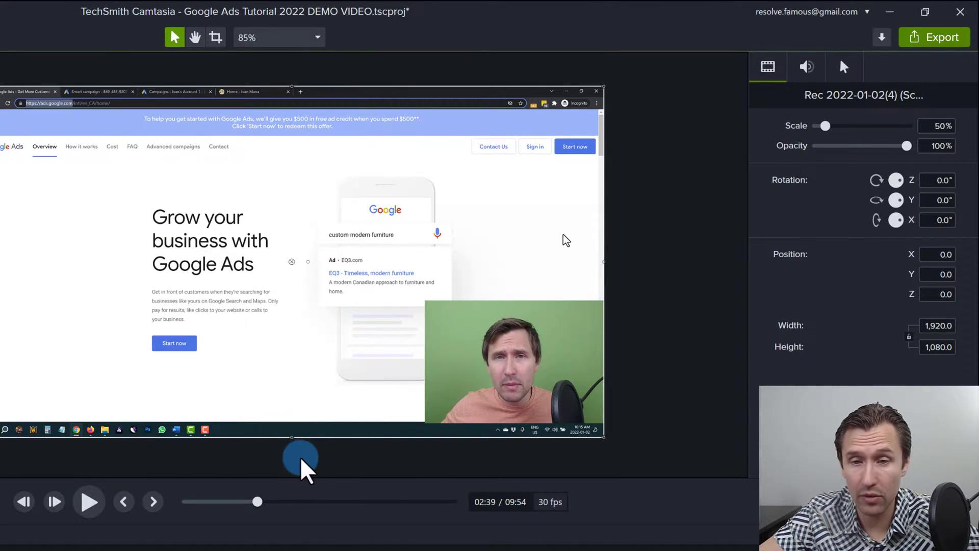
- Move the webcam video into the canvas's bottom-right corner at X 660.5, Y -351, and enlarge the preview area above the timeline
left_click(510, 369)
mouse_move(543, 359)
left_mouse_down()
mouse_move(496, 350)
mouse_move(537, 372)
left_mouse_up()
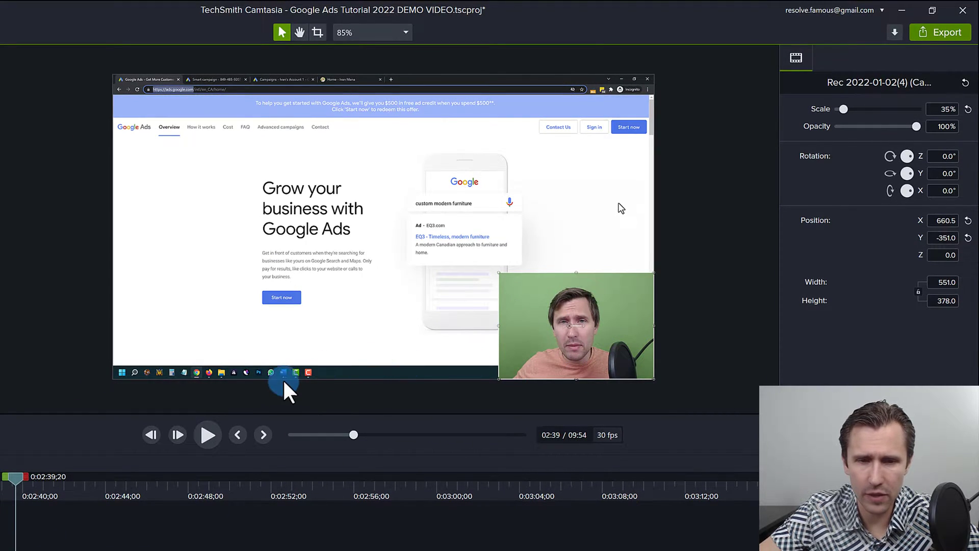
left_click_drag(85, 416, 97, 444)
left_click(620, 227)
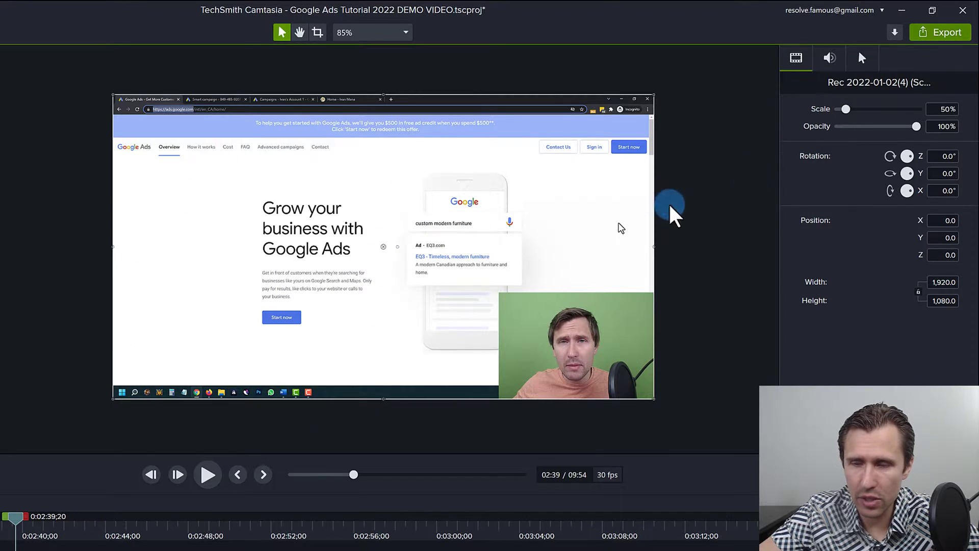
- Shift the screen recording off the canvas centre, view its audio properties, and return it to the centre
left_click_drag(454, 187, 537, 229)
left_click_drag(622, 189, 365, 227)
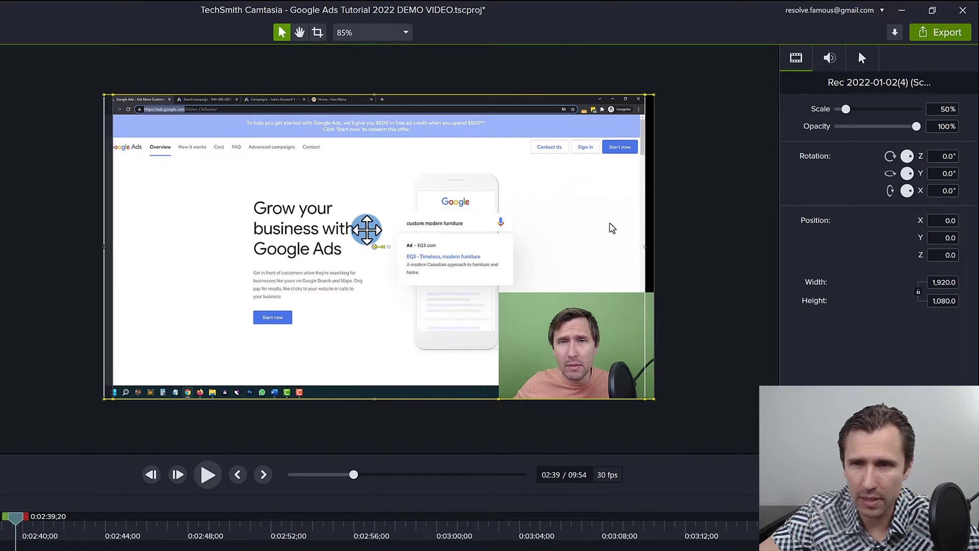
left_click(829, 60)
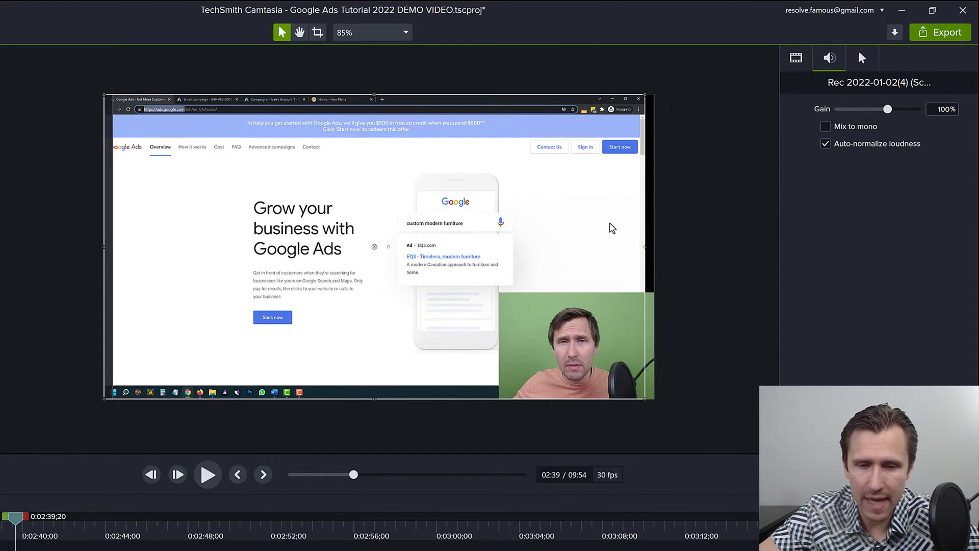
left_click(830, 59)
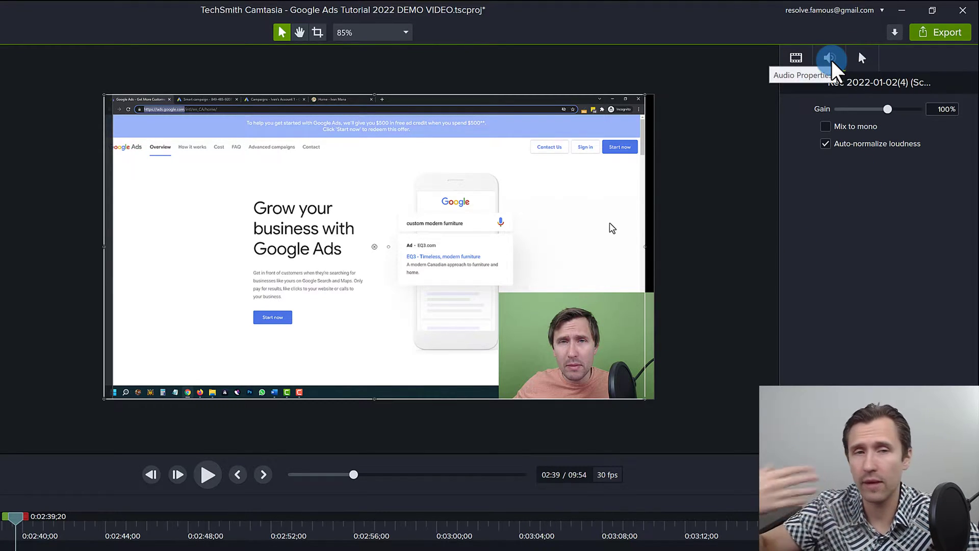
left_click(510, 150)
left_click_drag(503, 164, 500, 172)
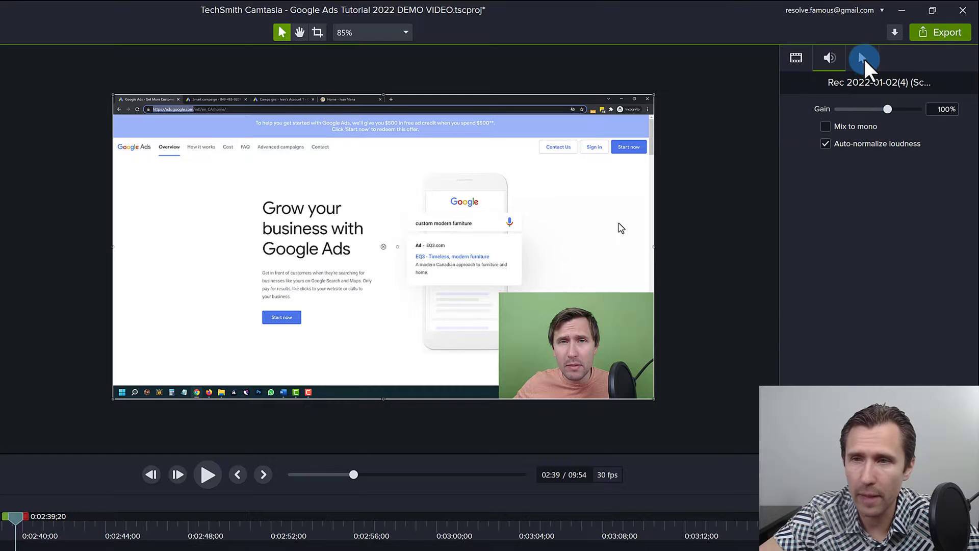
- Show the screen recording's cursor properties and play the video from the current playhead position
left_click(863, 58)
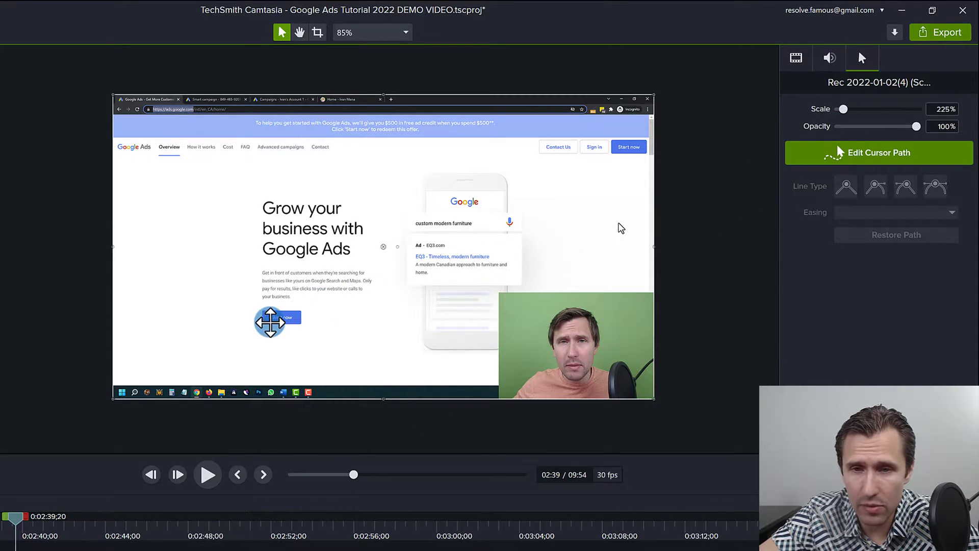
left_click(204, 474)
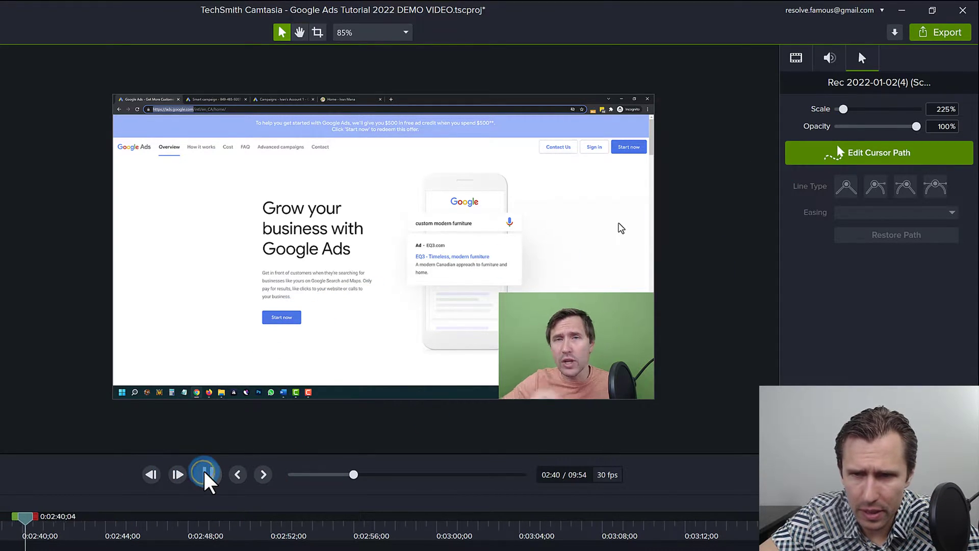
- Move the playhead to 0:03:43;16 and set the screen recording's cursor scale to 300%
scroll(380, 528, "down", 3)
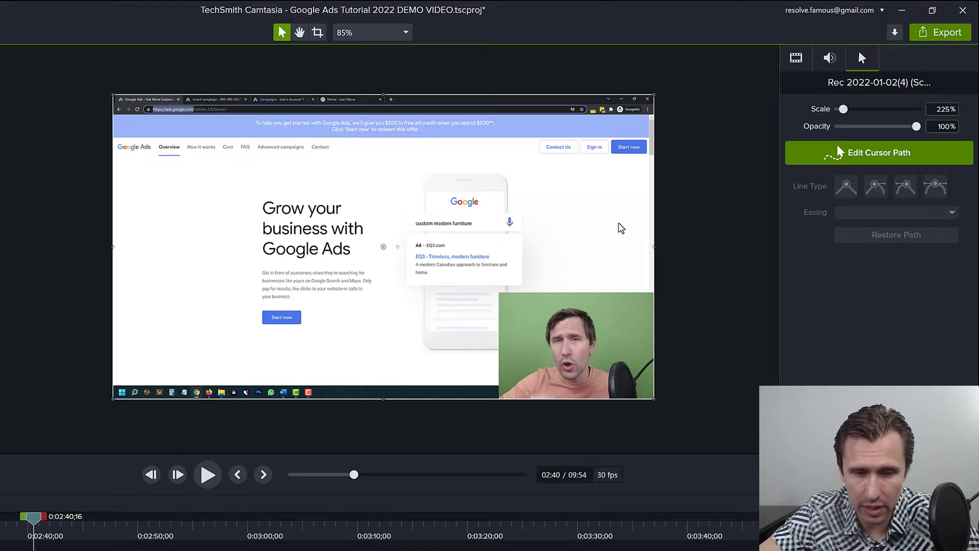
scroll(209, 530, "down", 3)
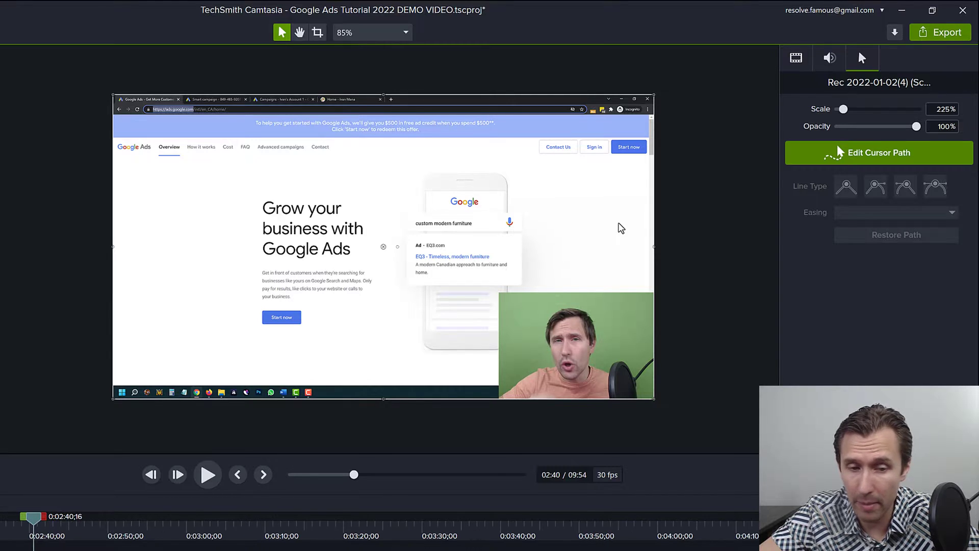
left_click(209, 528)
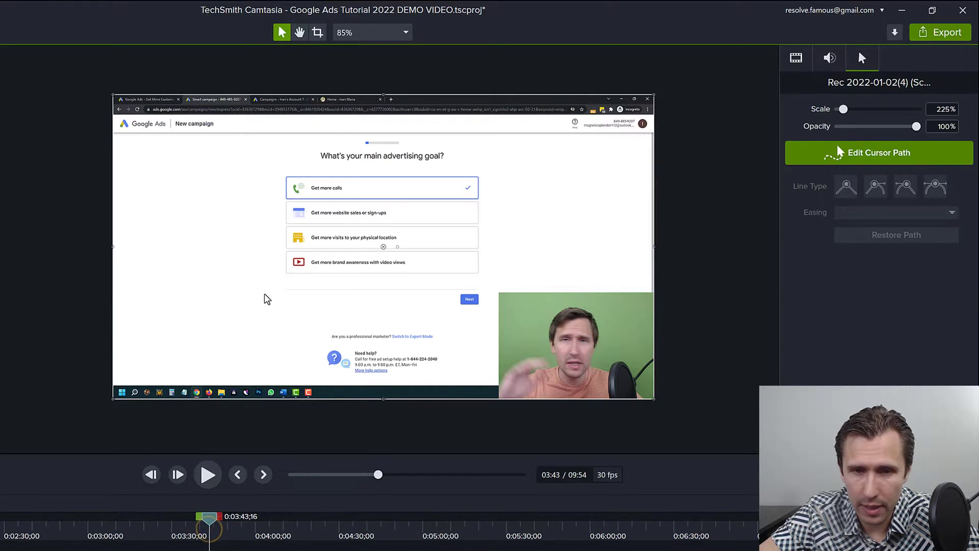
scroll(209, 528, "down", 1)
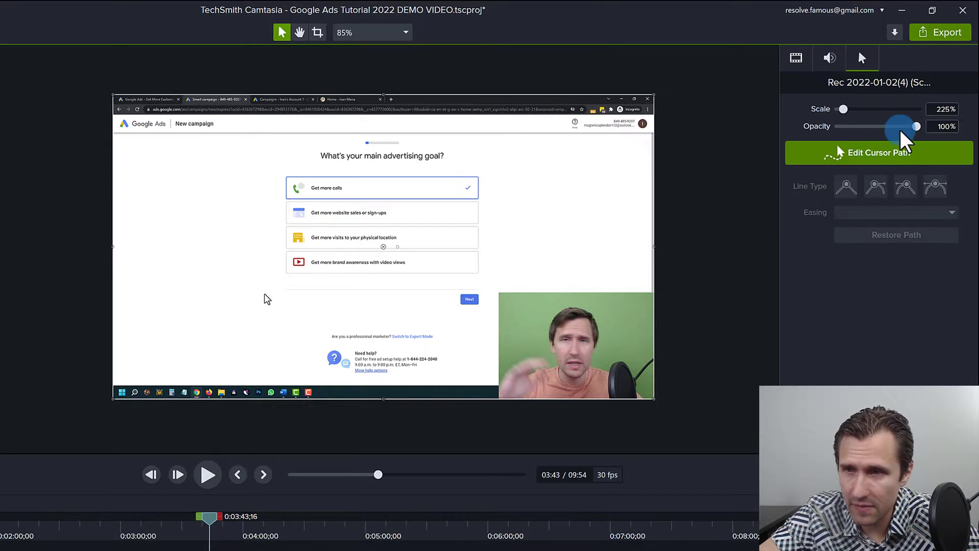
left_click_drag(843, 108, 852, 109)
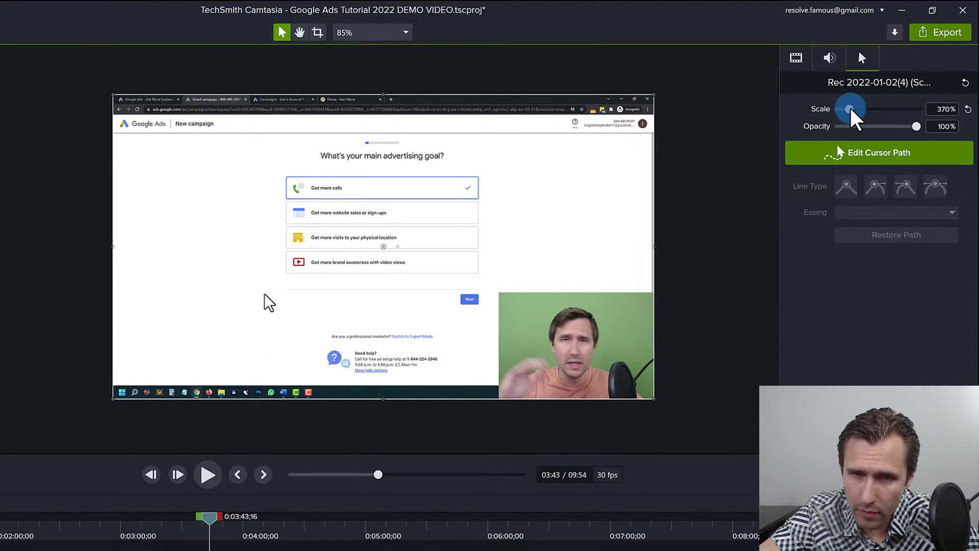
double_click(940, 105)
type("300")
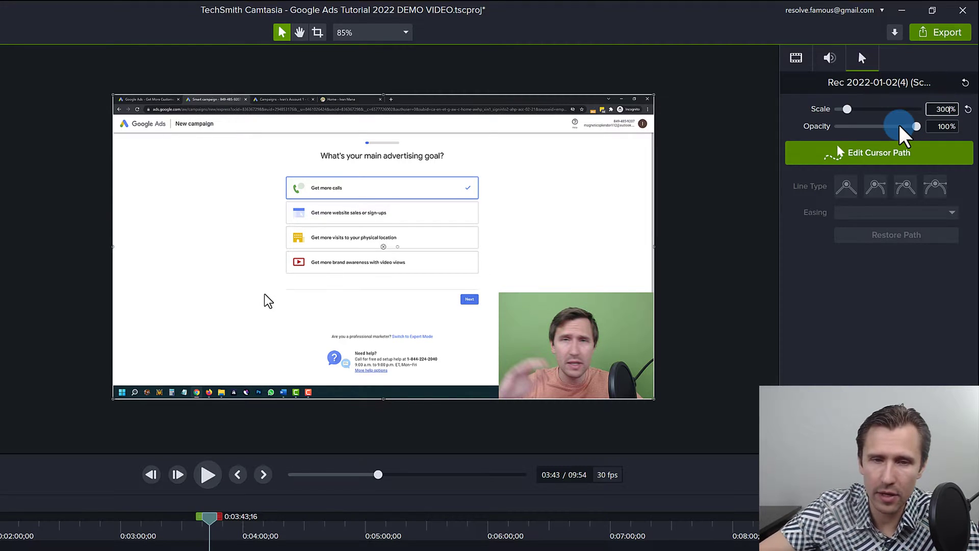
- Move the playhead to 0:04:00;03 and set the cursor scale to 1,000%
left_click_drag(212, 517, 243, 516)
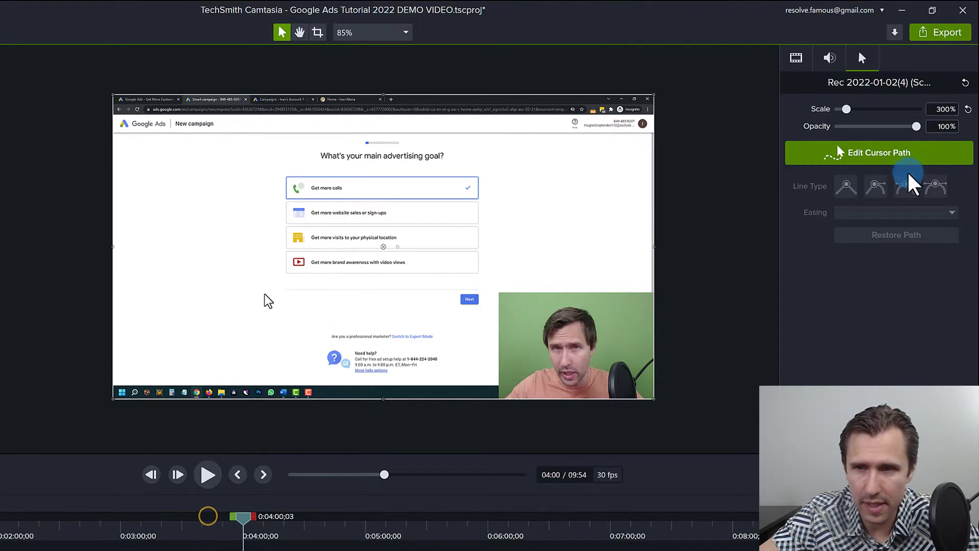
double_click(941, 109)
type("1,0")
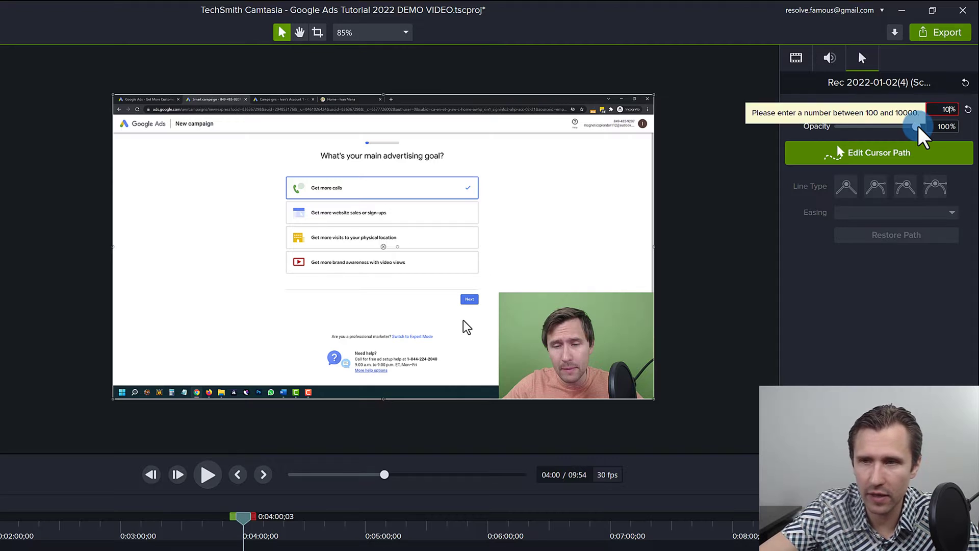
type("00")
key("Return")
- Start editing the cursor path at 0:04:18;03 using the Simplify Existing Path option
left_click_drag(244, 518, 280, 527)
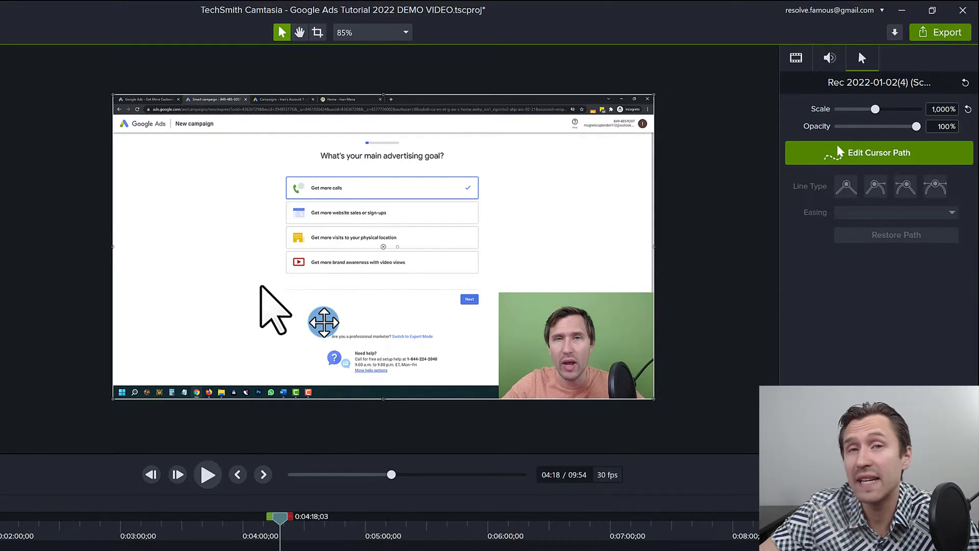
left_click(876, 154)
left_click(369, 339)
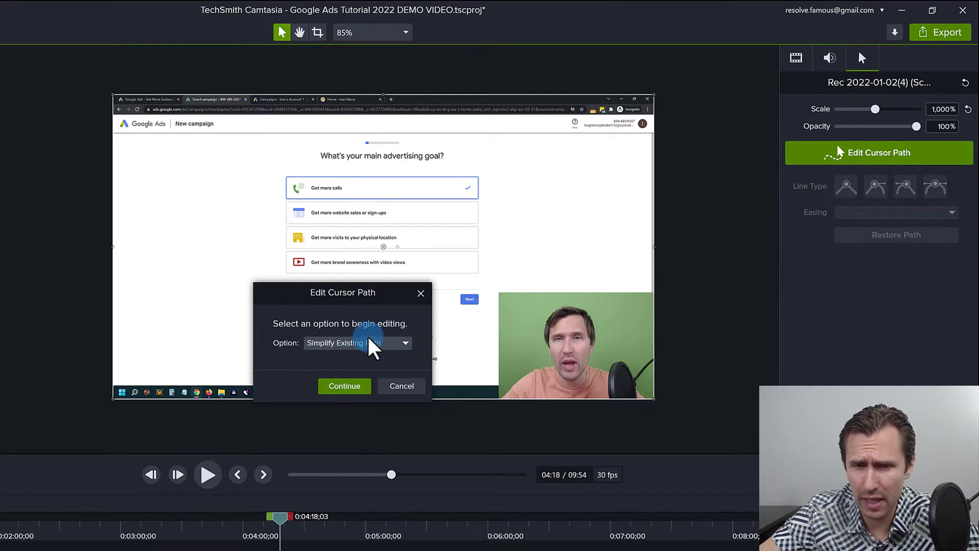
left_click(343, 386)
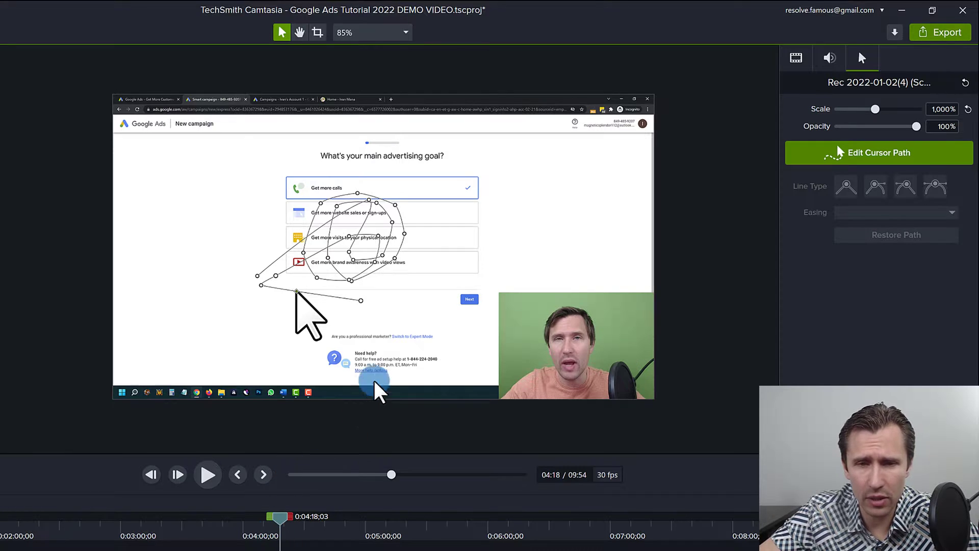
- Try moving the cursor path point beside the pointer to the page's lower-left area, undo the move, and finish editing the path
left_click_drag(361, 300, 153, 346)
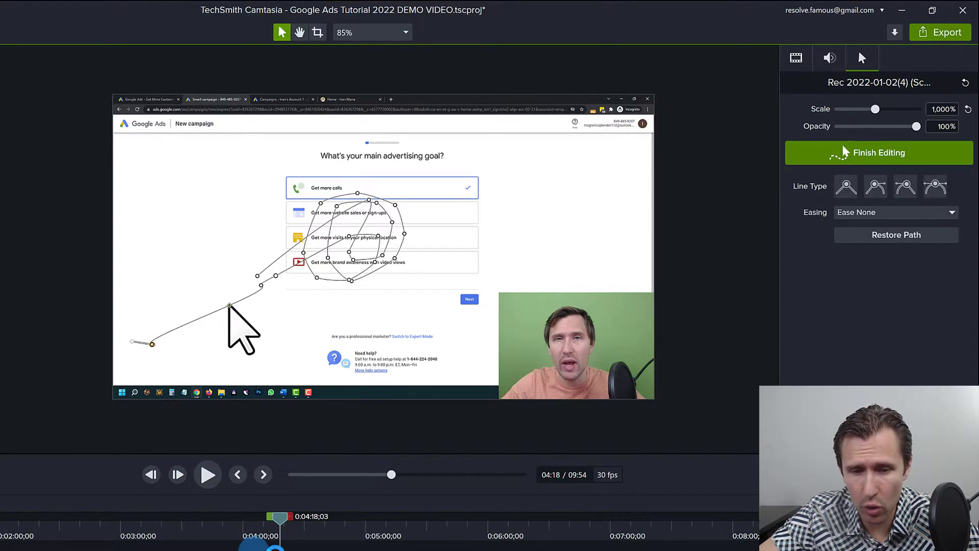
mouse_move(280, 525)
left_mouse_down()
mouse_move(271, 525)
mouse_move(285, 531)
left_mouse_up()
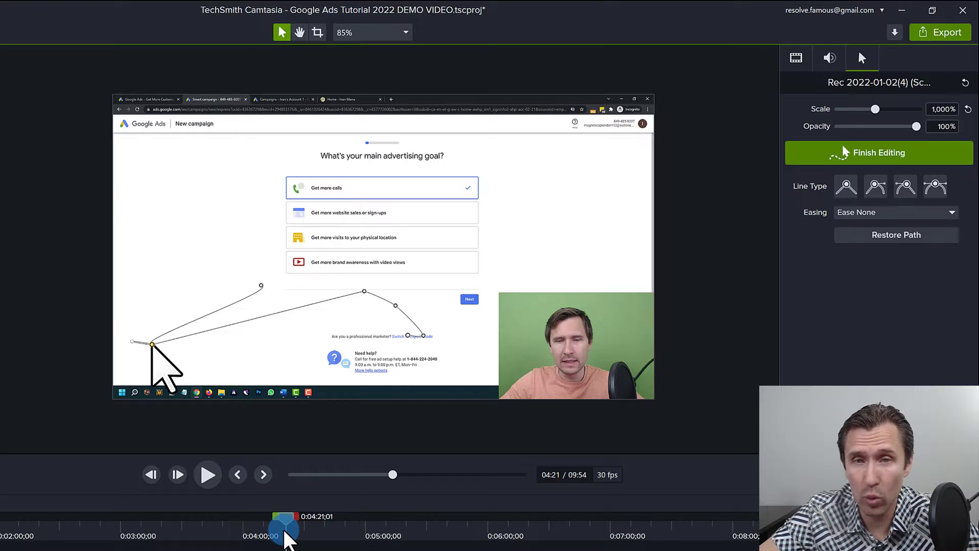
key("ctrl+z")
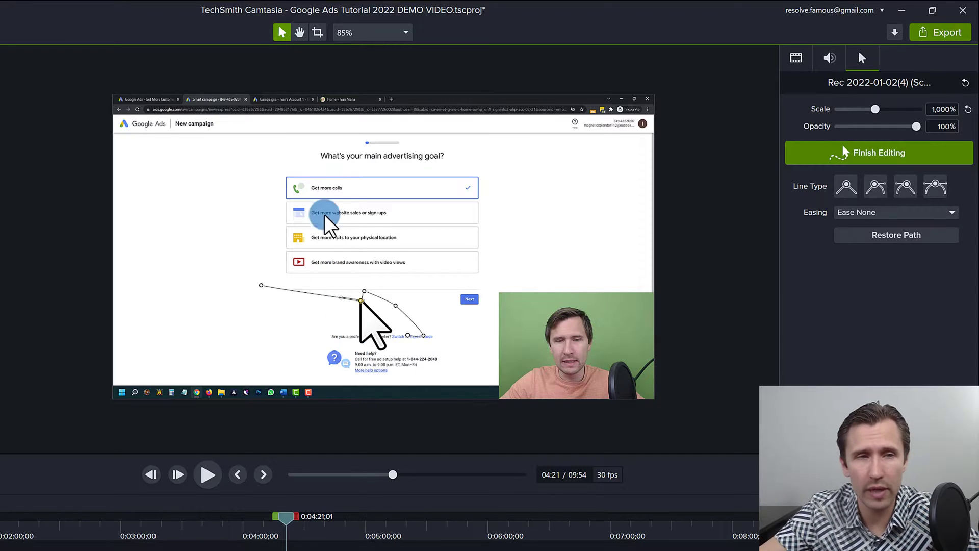
left_click(841, 150)
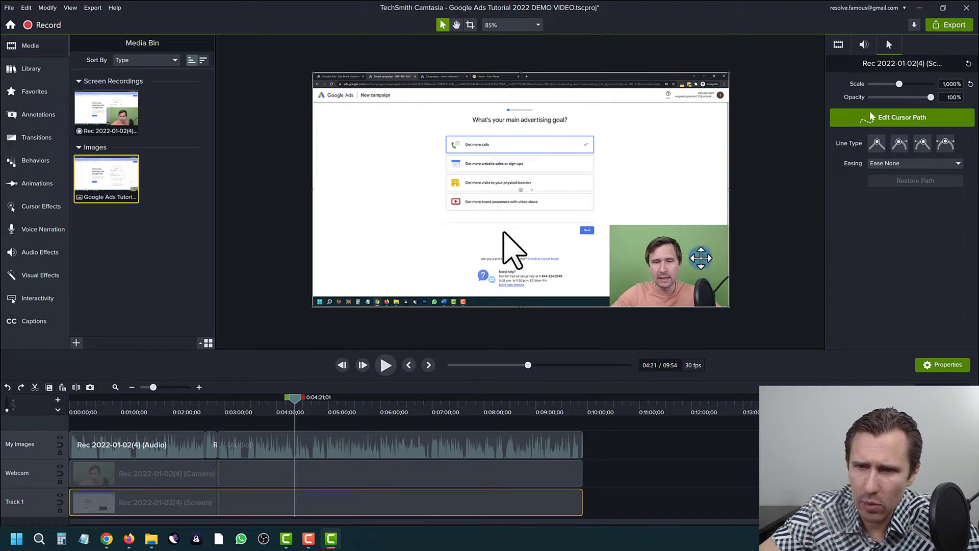
left_click_drag(295, 401, 297, 402)
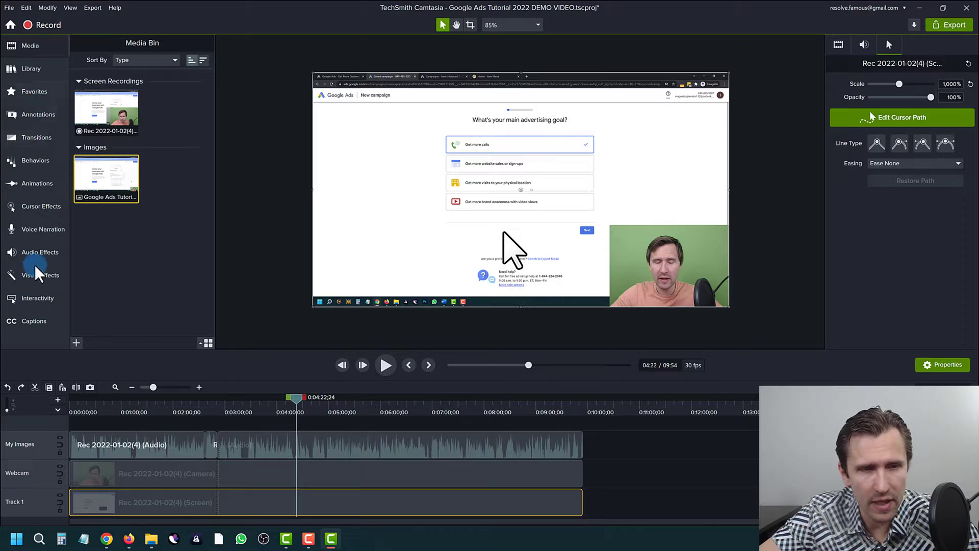
scroll(313, 444, "up", 2)
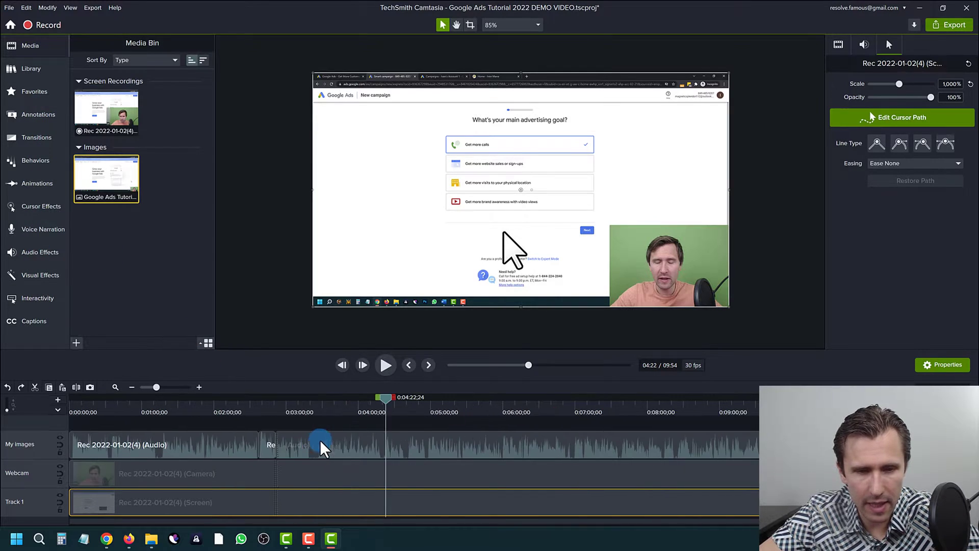
right_click(406, 401)
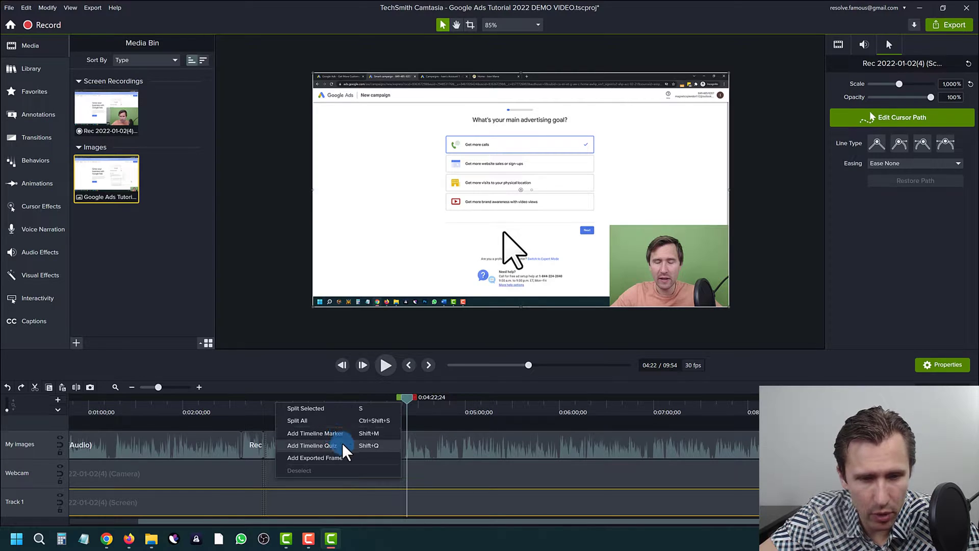
left_click(434, 421)
left_click(417, 470)
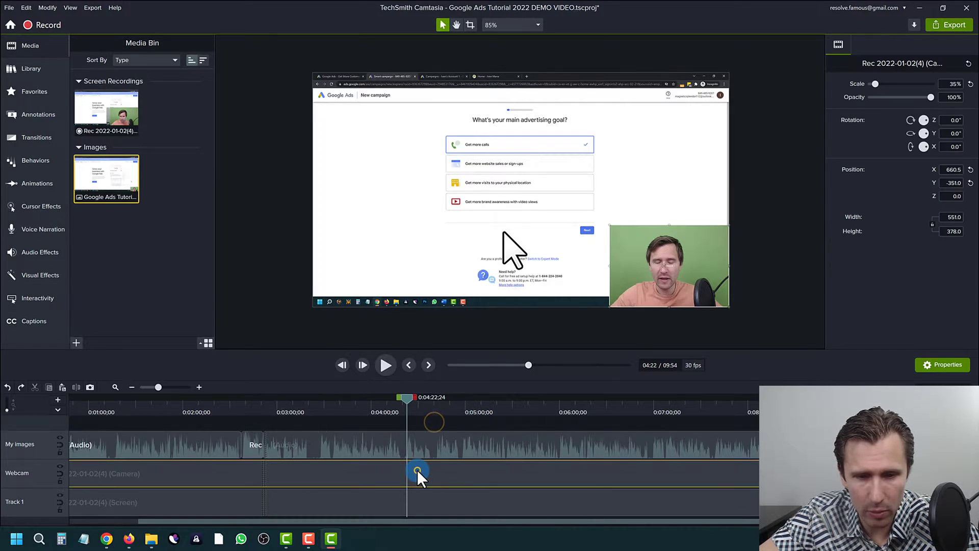
right_click(417, 469)
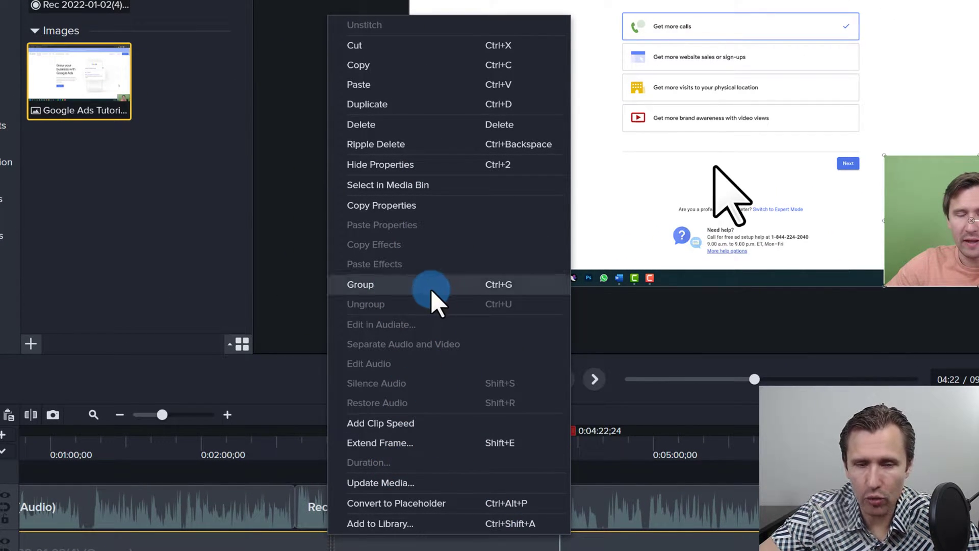
left_click(623, 478)
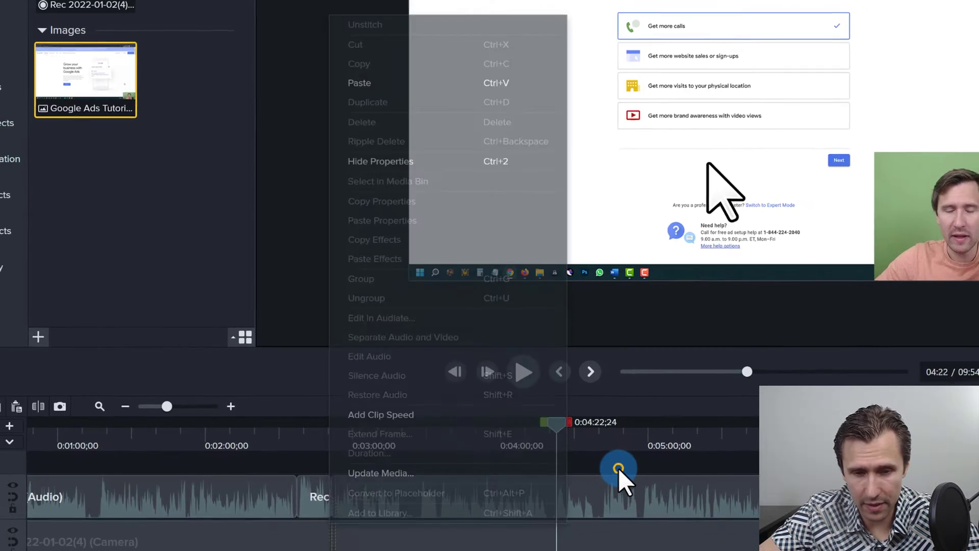
scroll(535, 418, "down", 3)
left_click(339, 412)
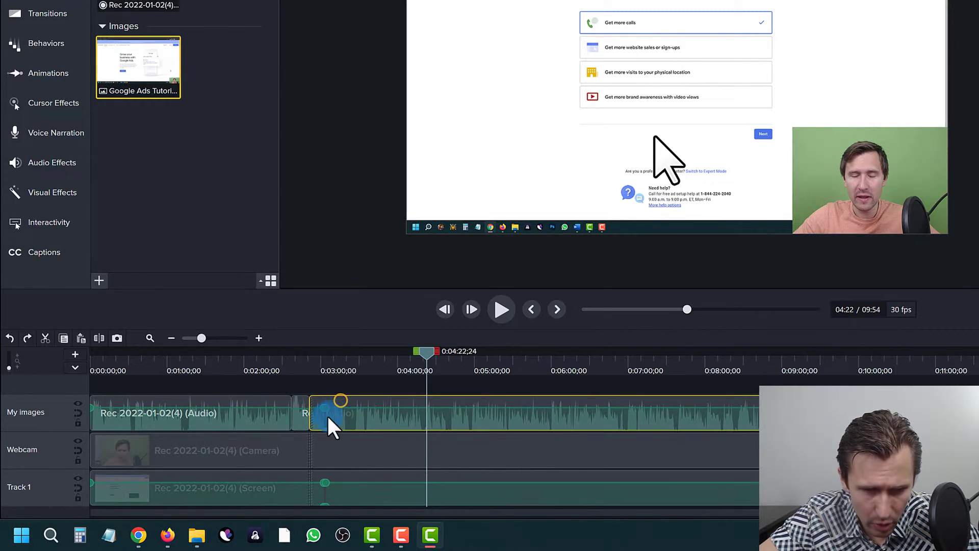
left_click(286, 422)
scroll(316, 423, "up", 2)
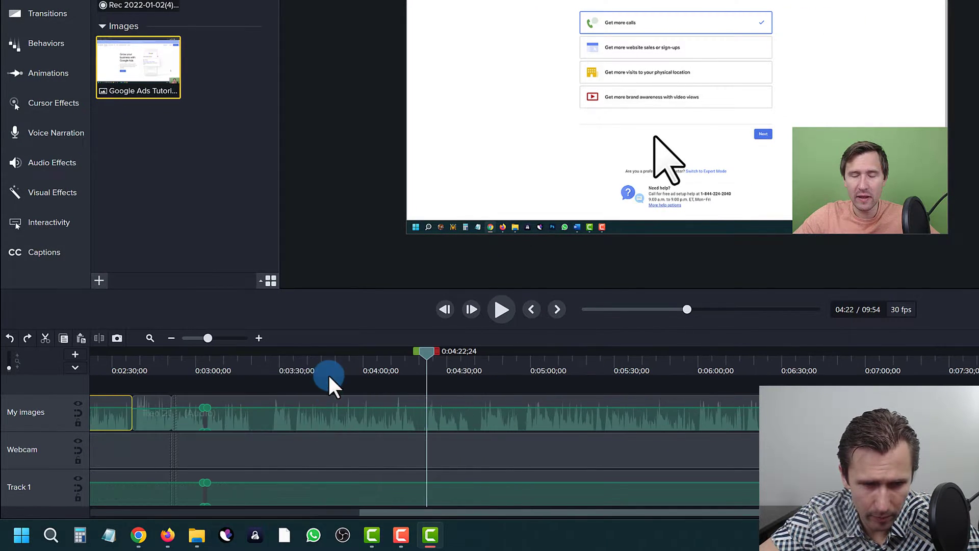
- Place the playhead at 0:03:10;23 and box-select the audio, camera and screen clips across all three tracks
left_click(226, 360)
left_click(295, 402)
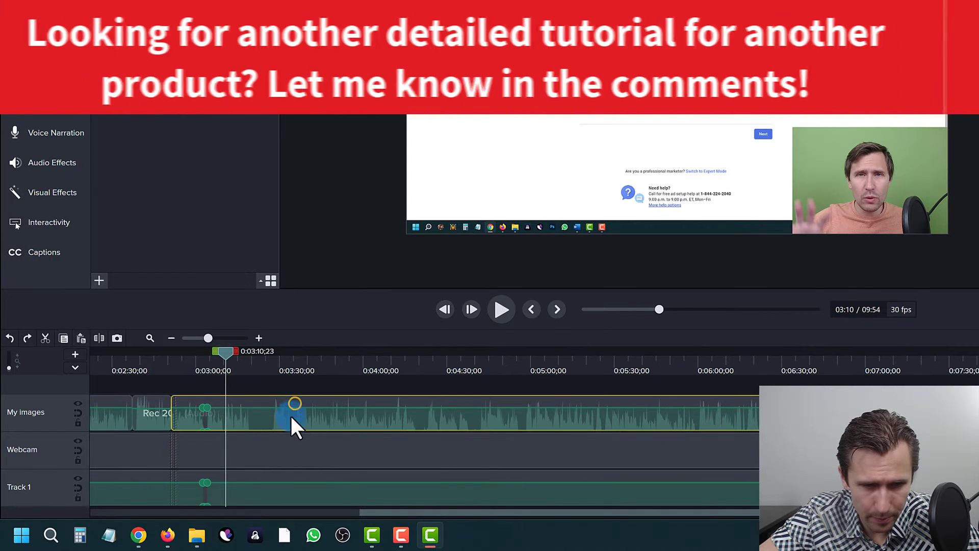
scroll(283, 439, "down", 2)
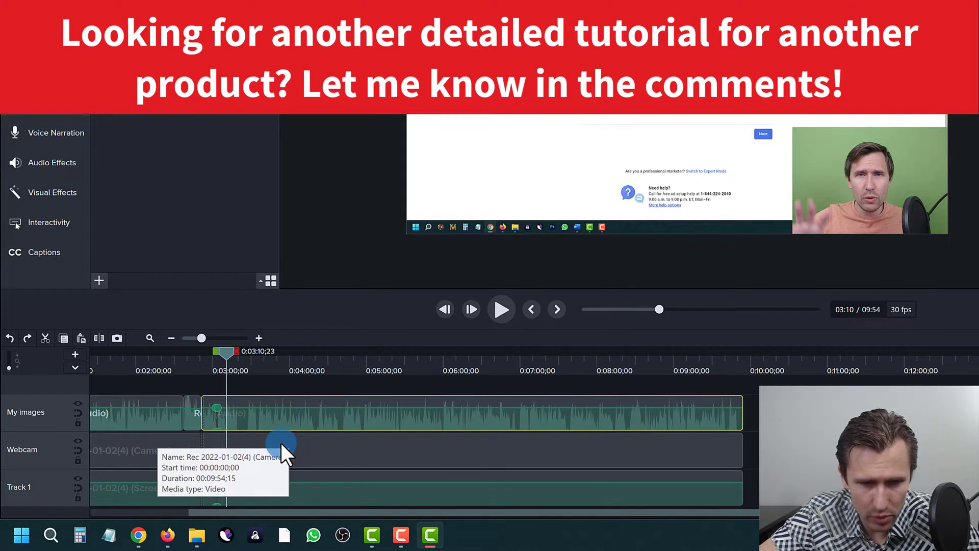
left_click_drag(690, 485, 528, 413)
scroll(249, 451, "down", 2)
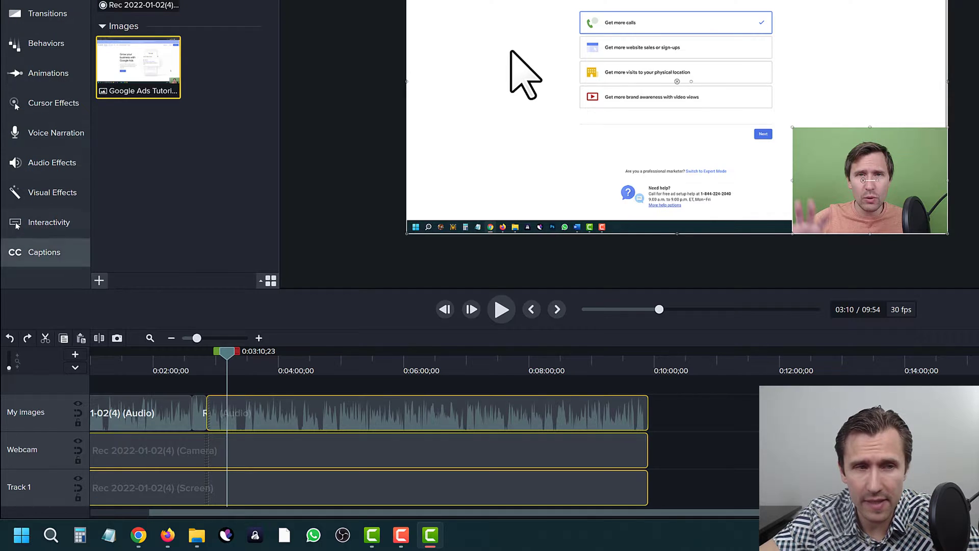
left_click_drag(667, 490, 339, 413)
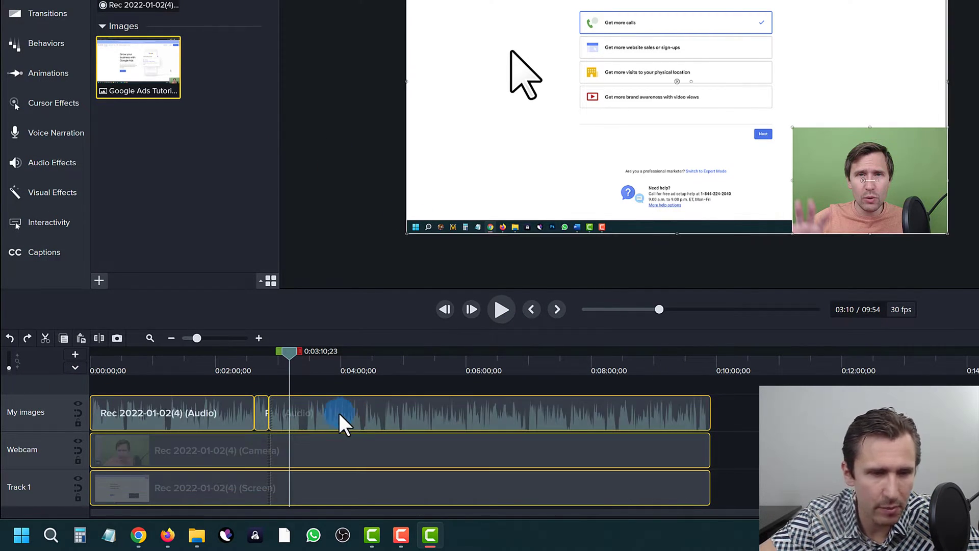
left_click(719, 459)
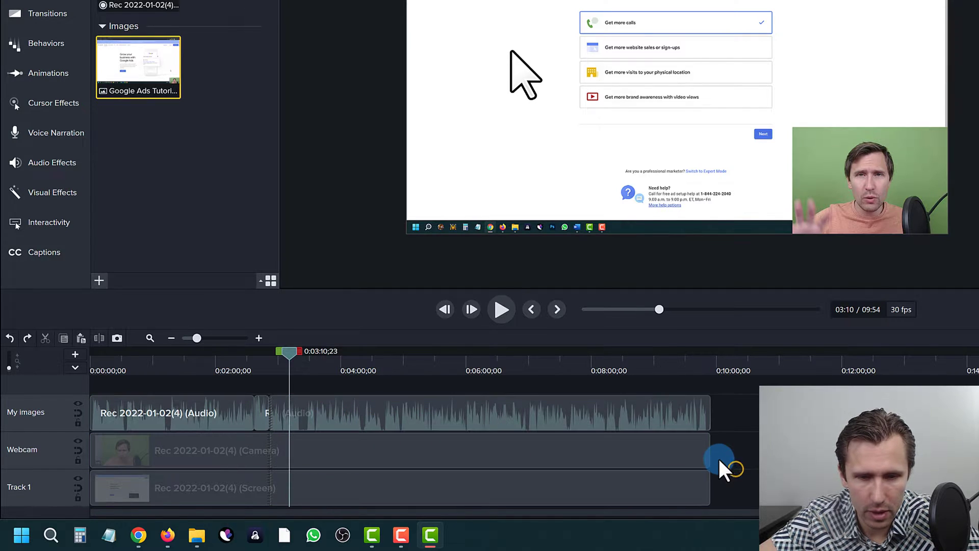
- Split the clips on all tracks at the playhead position 0:03:10;23
scroll(291, 412, "up", 2)
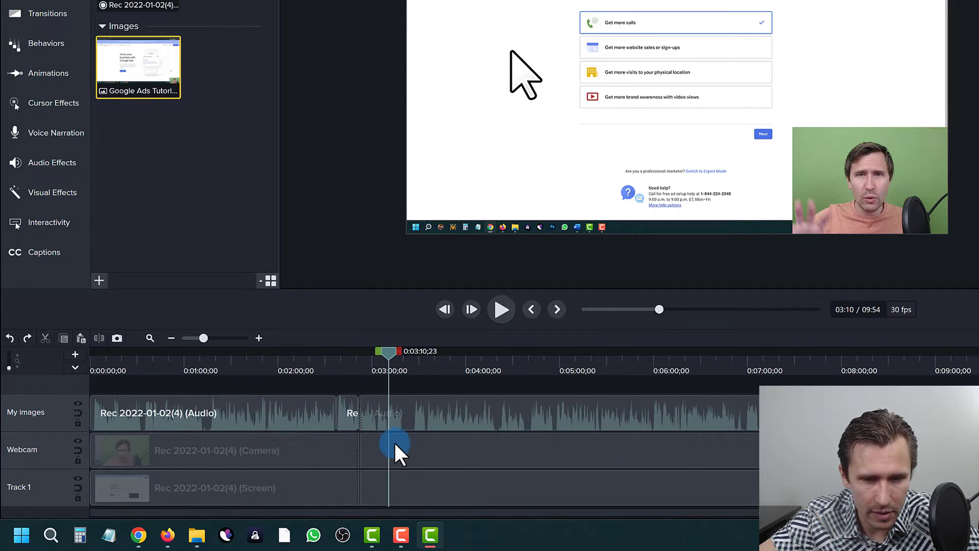
right_click(391, 347)
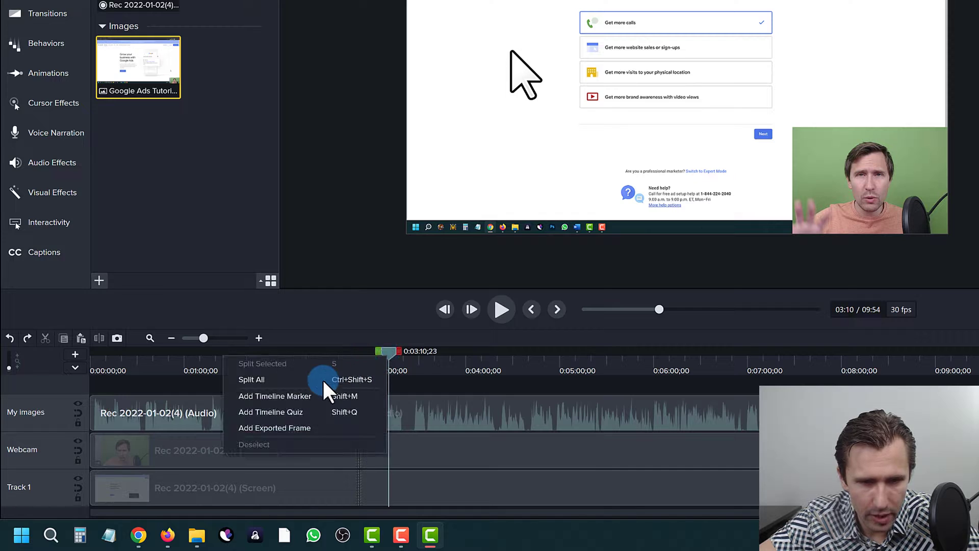
left_click(304, 378)
- Group the audio, camera and screen clips that follow the split into one group
left_click_drag(415, 385, 509, 493)
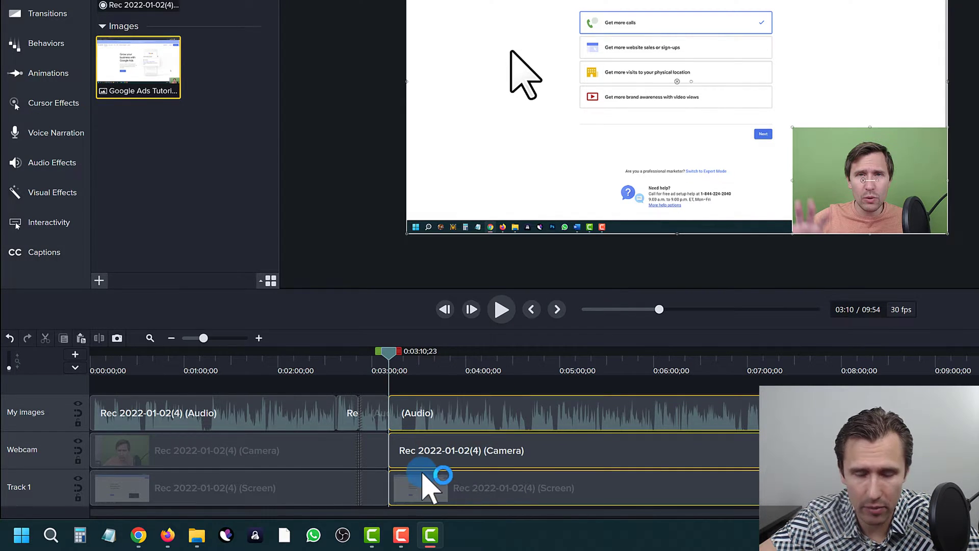
right_click(455, 491)
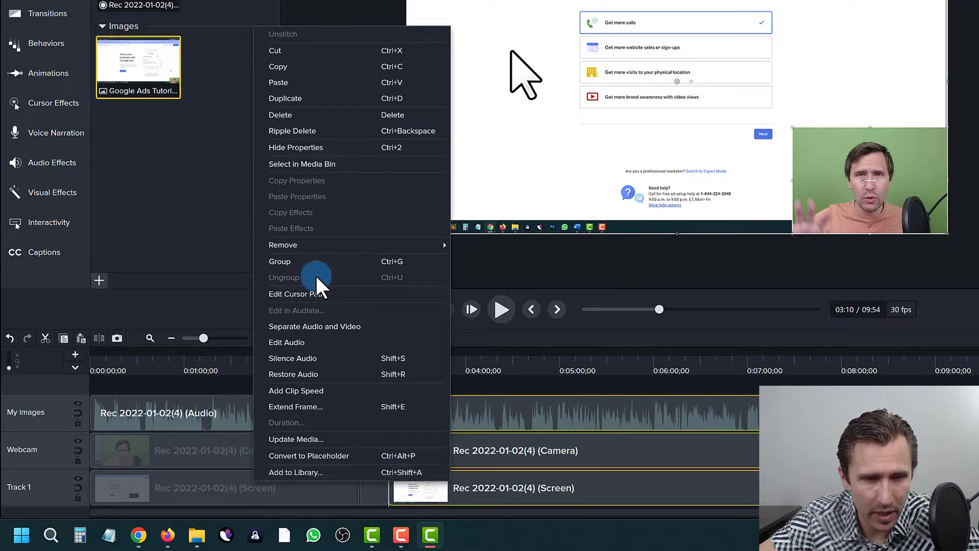
left_click(311, 260)
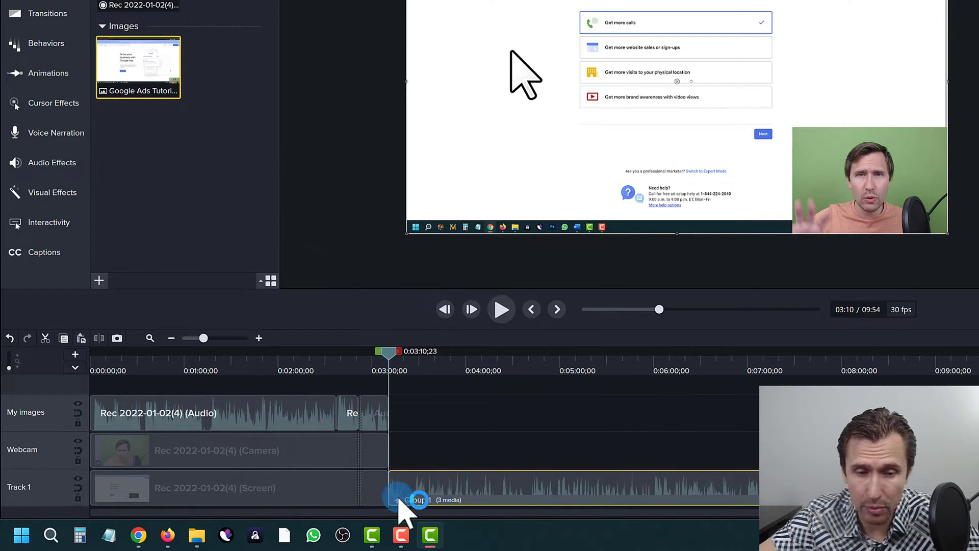
left_click(470, 440)
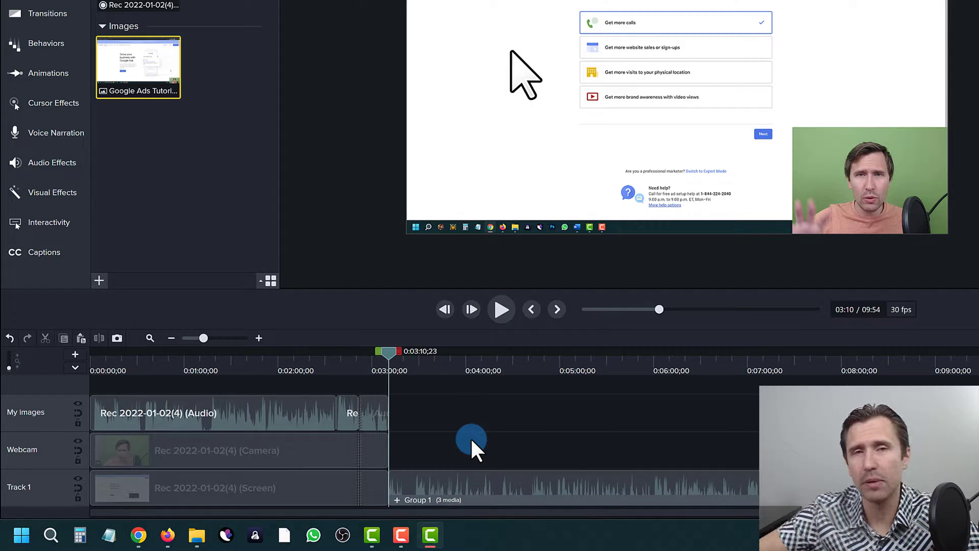
left_click(439, 490)
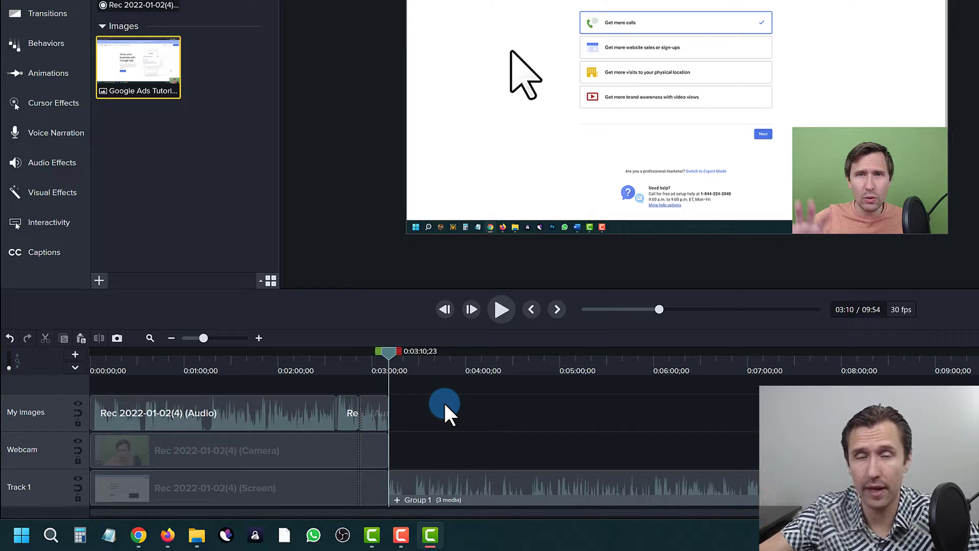
- Open the group that follows the split, check its contents with the playhead at 0:03:48;15, and close the group
left_click(397, 499)
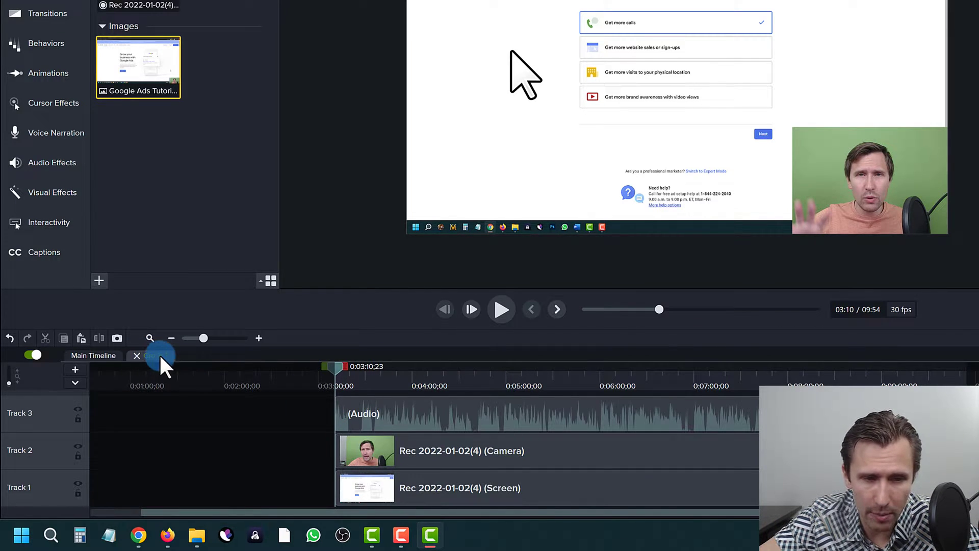
left_click(394, 377)
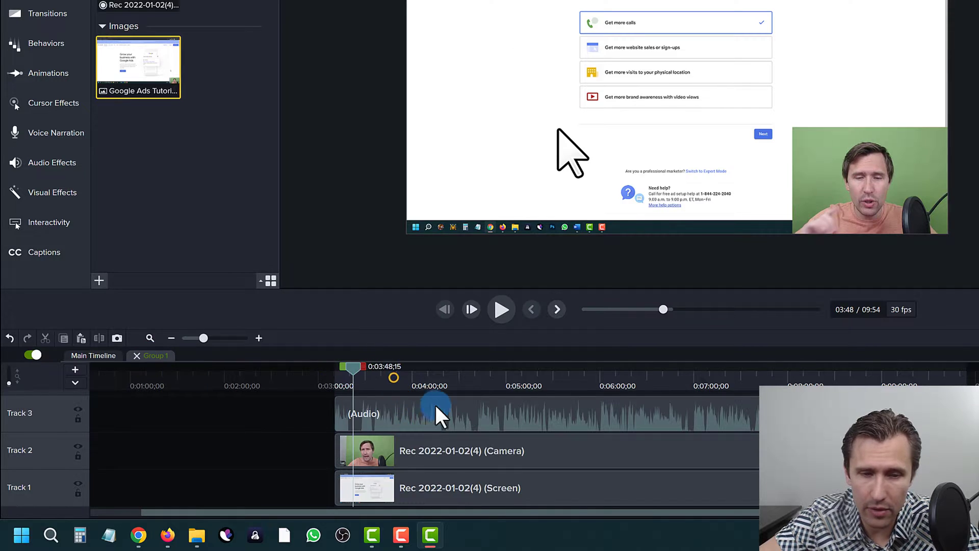
left_click(136, 356)
- Ungroup the three-media group on Track 1 back into separate audio, camera and screen clips
left_click(433, 479)
right_click(433, 481)
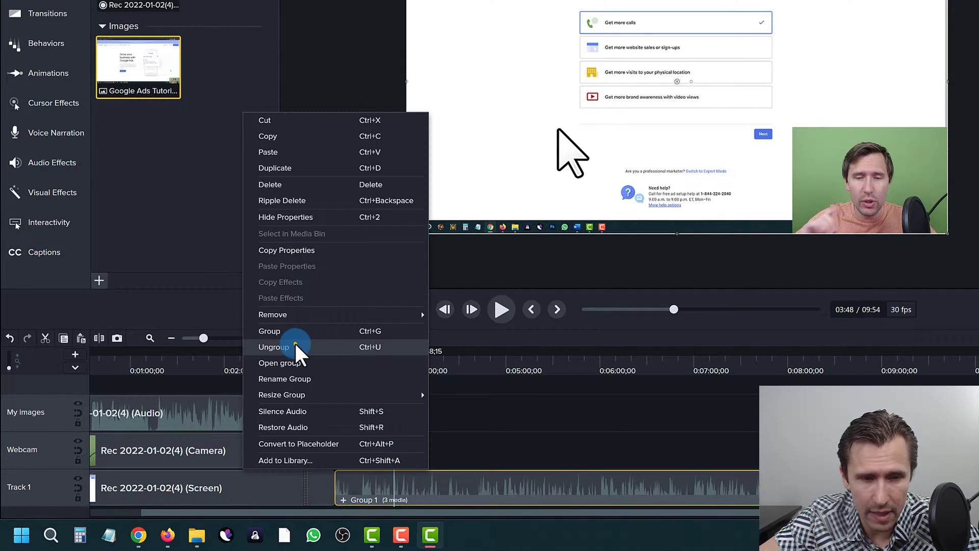
left_click(309, 347)
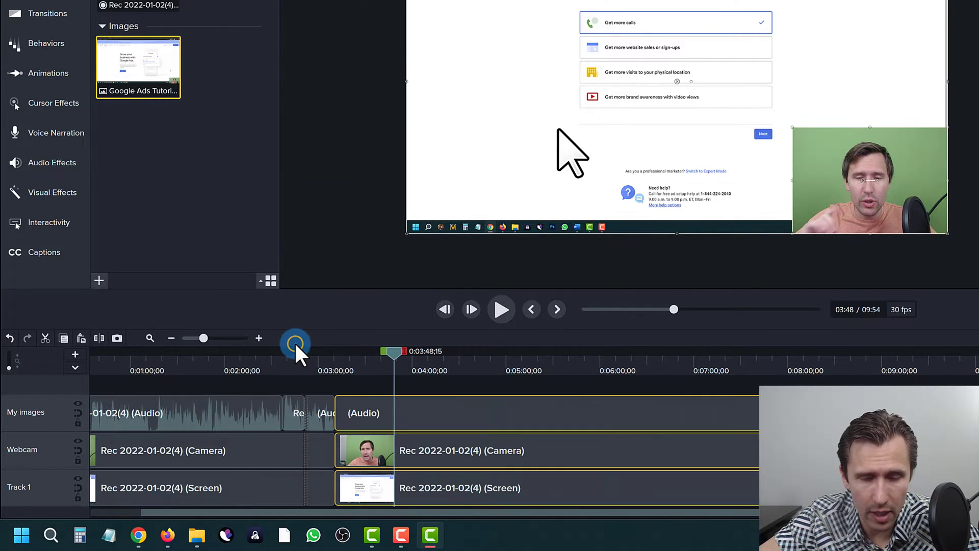
- Examine the editing commands offered for the playhead, for the audio clip, for several selected clips and for the whole project
right_click(394, 353)
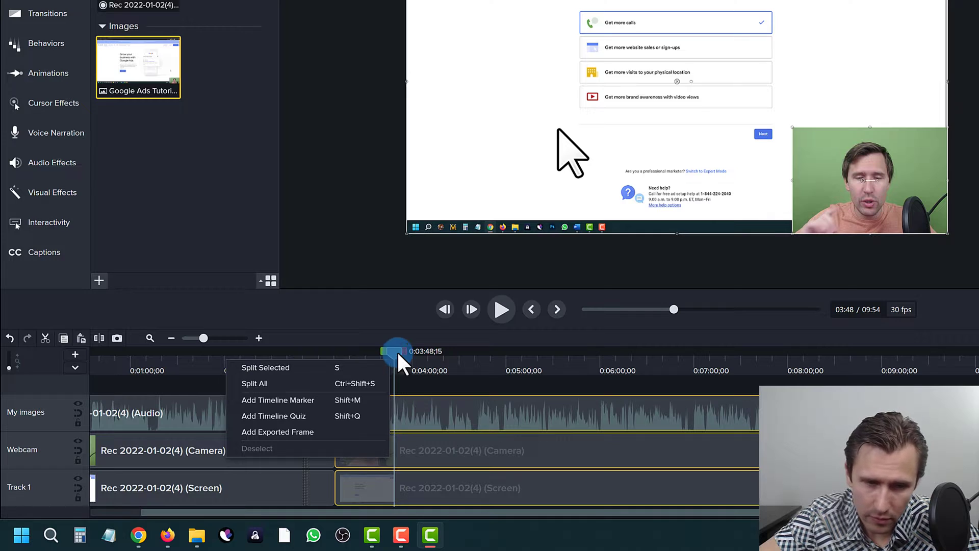
left_click(435, 376)
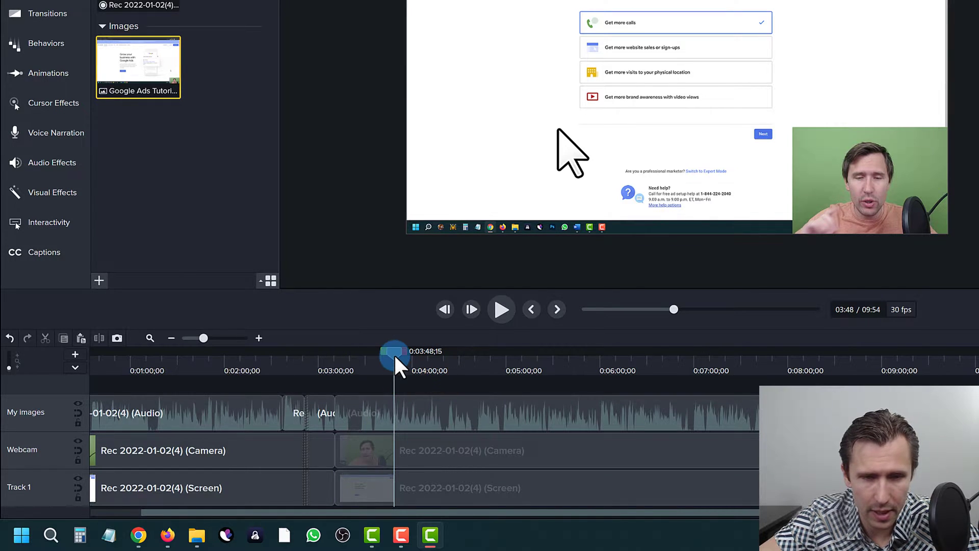
right_click(394, 354)
left_click(417, 379)
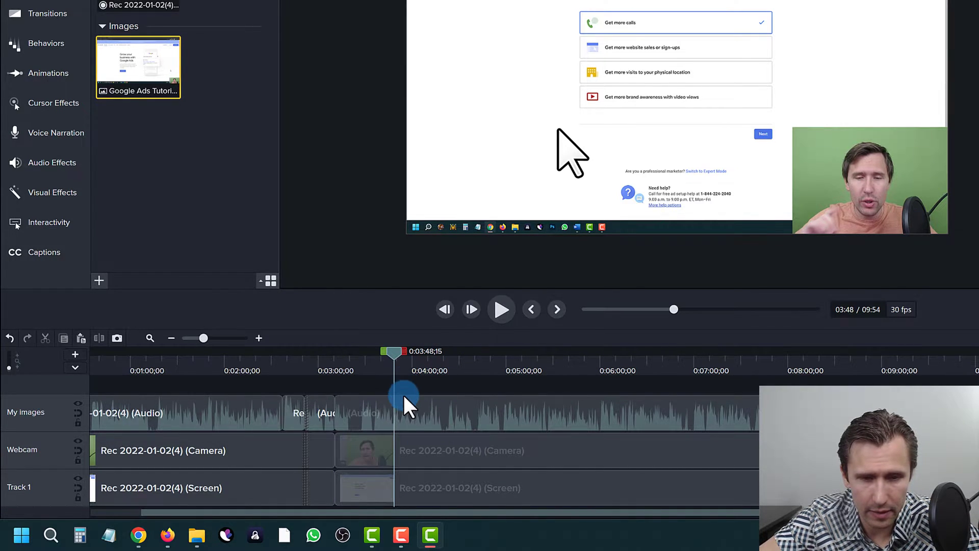
right_click(405, 409)
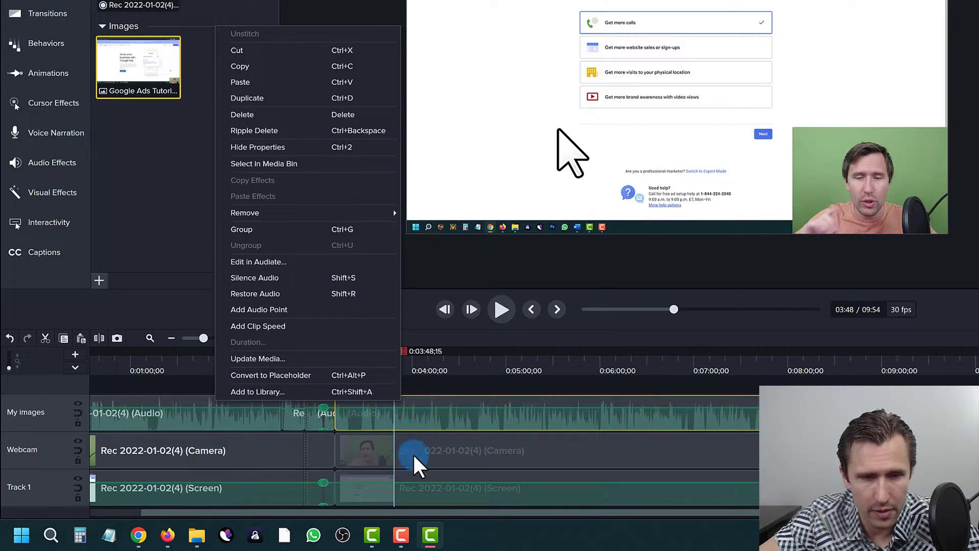
left_click(421, 405)
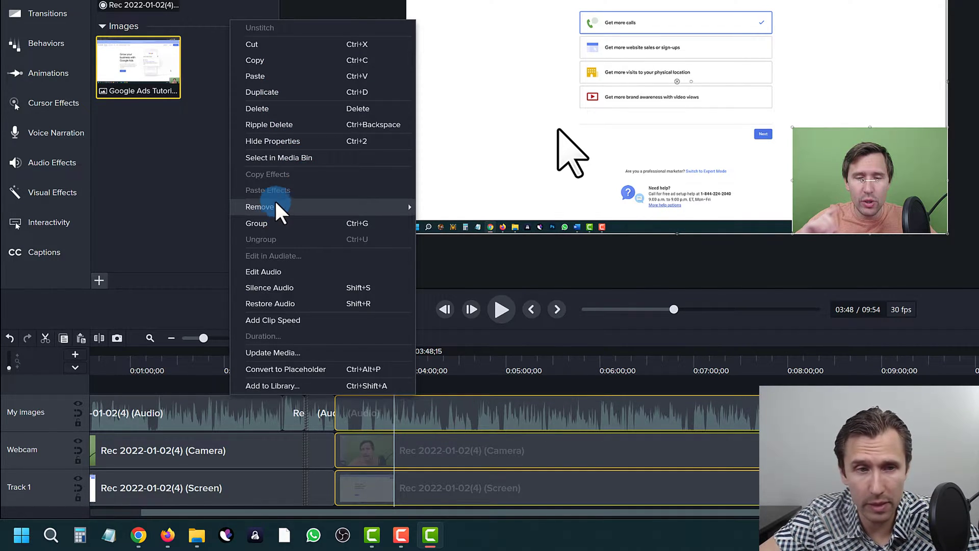
mouse_move(276, 201)
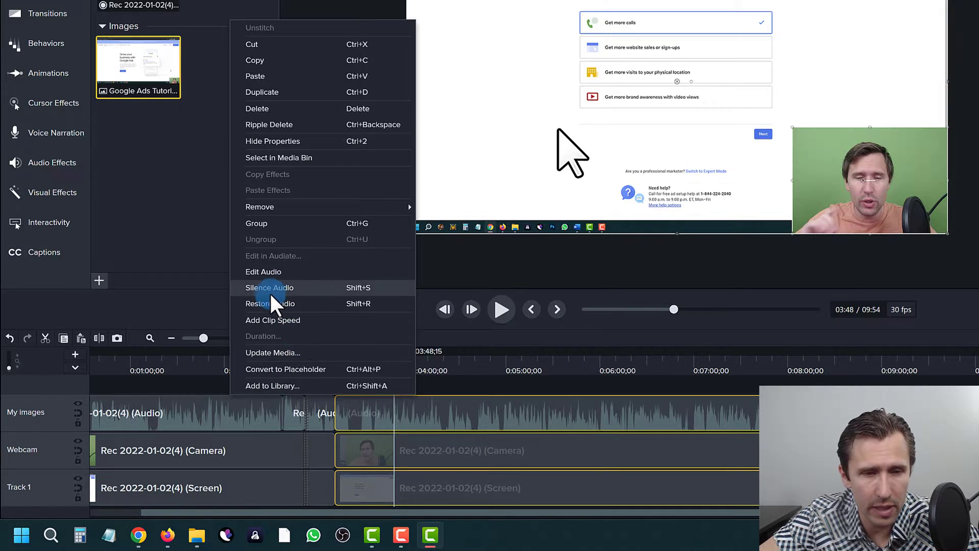
left_click(401, 383)
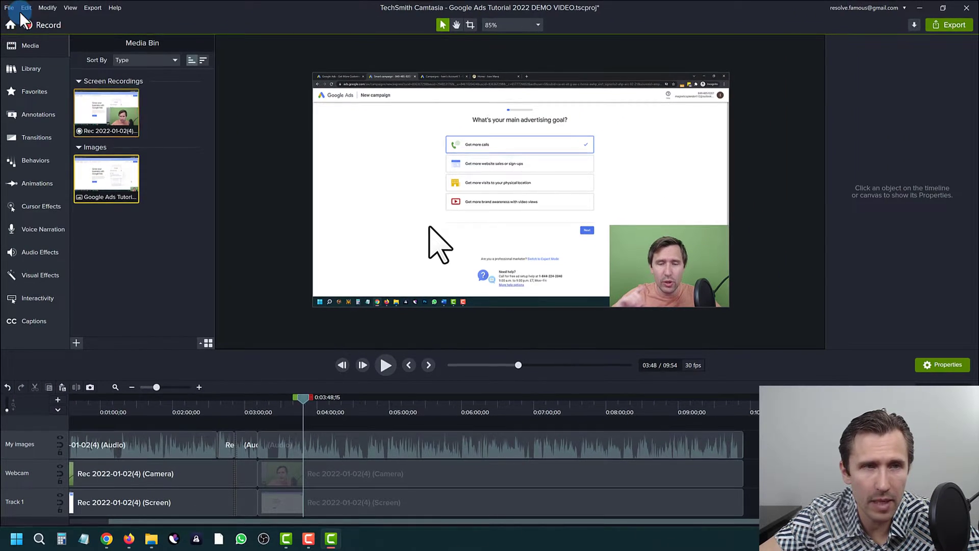
left_click(26, 8)
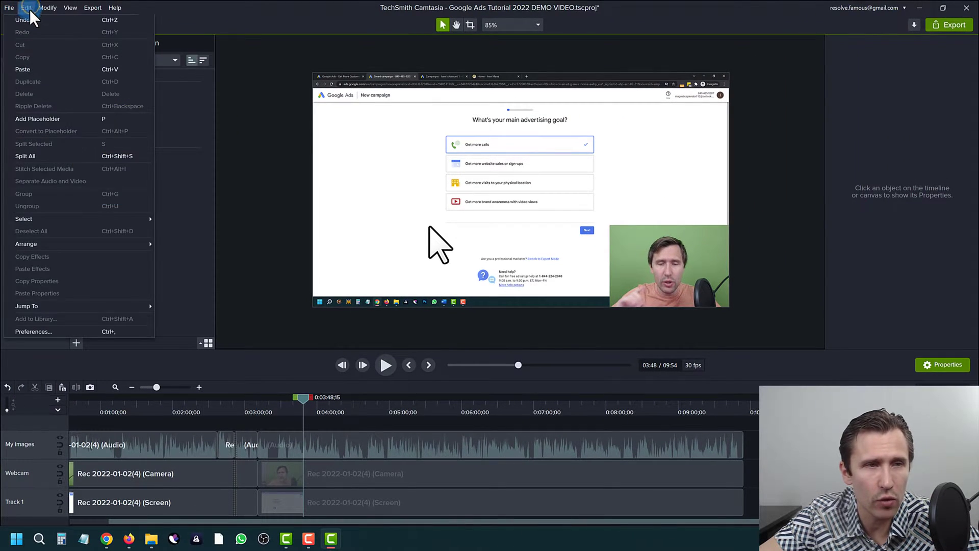
left_click(320, 426)
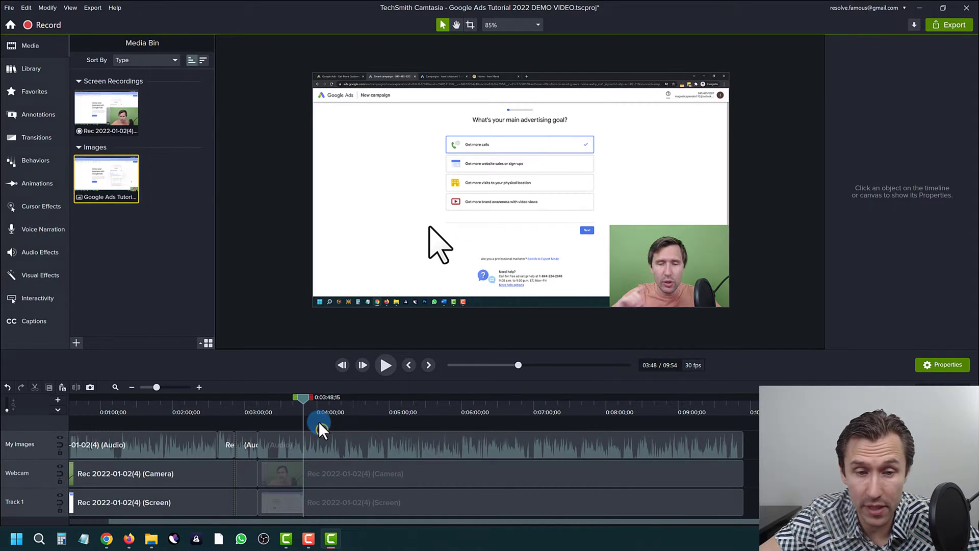
right_click(316, 443)
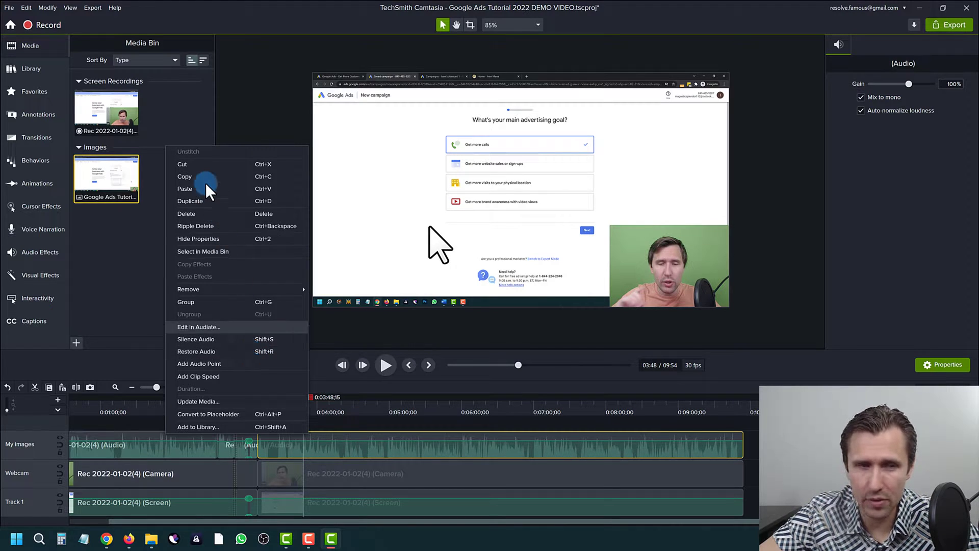
left_click(331, 426)
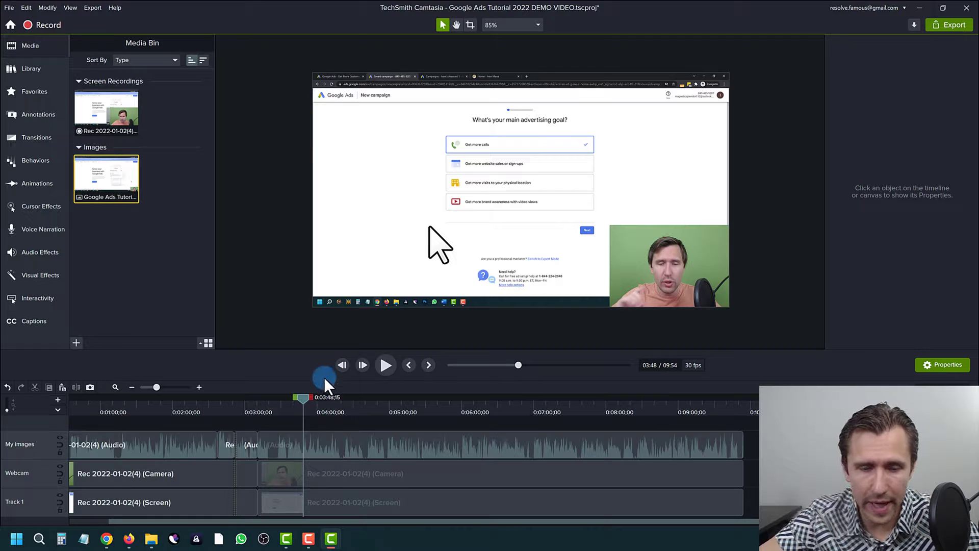
- Move the playhead to 0:04:24;22 on the timeline and look over the audio clip's available commands
left_click(169, 407)
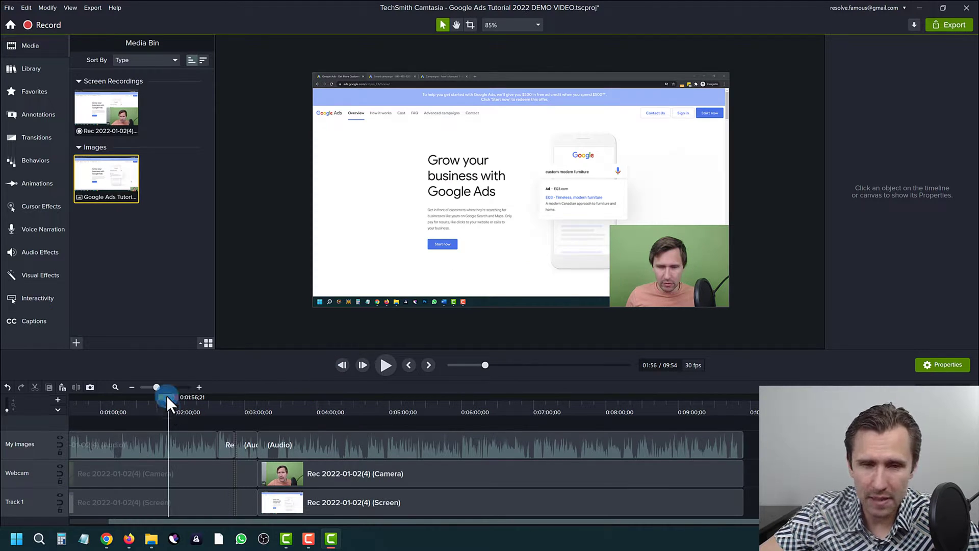
left_click_drag(170, 399, 347, 410)
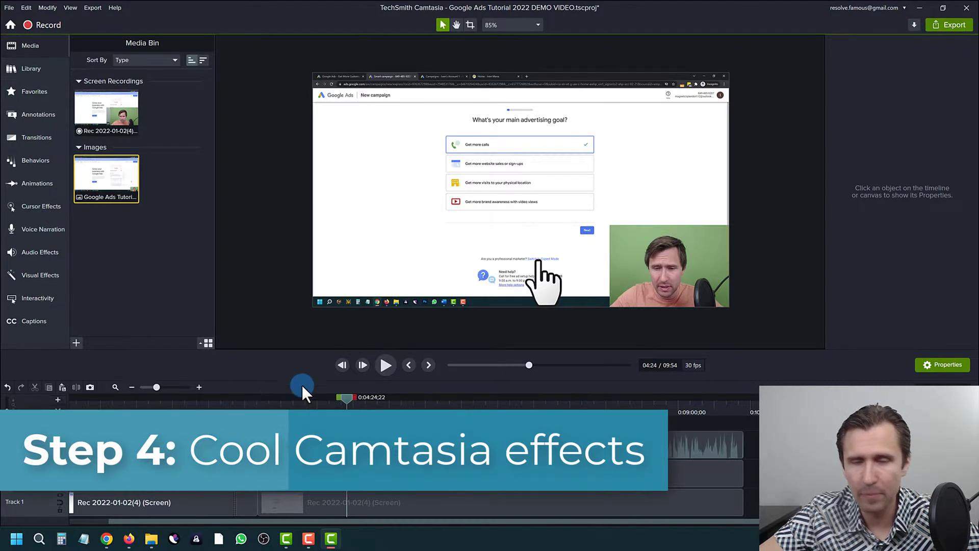
right_click(210, 444)
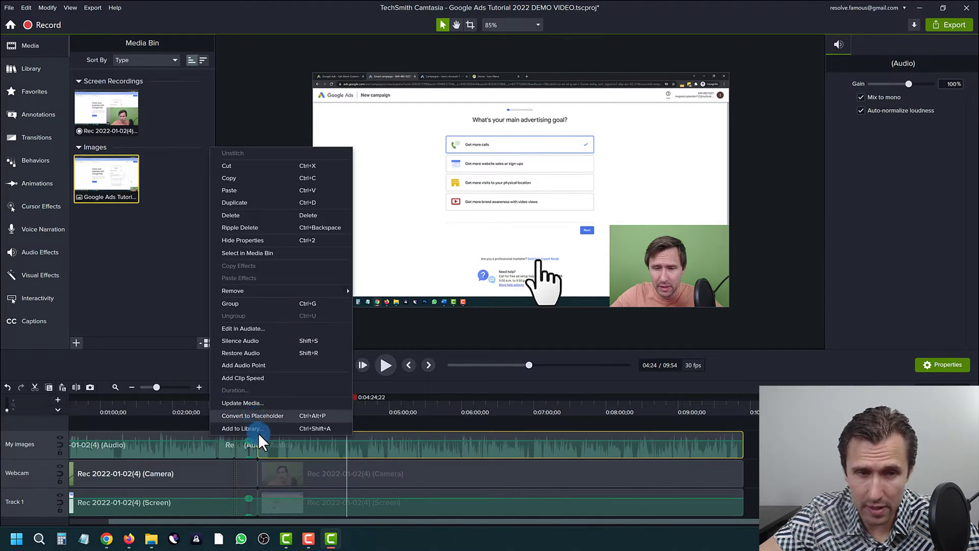
left_click(377, 426)
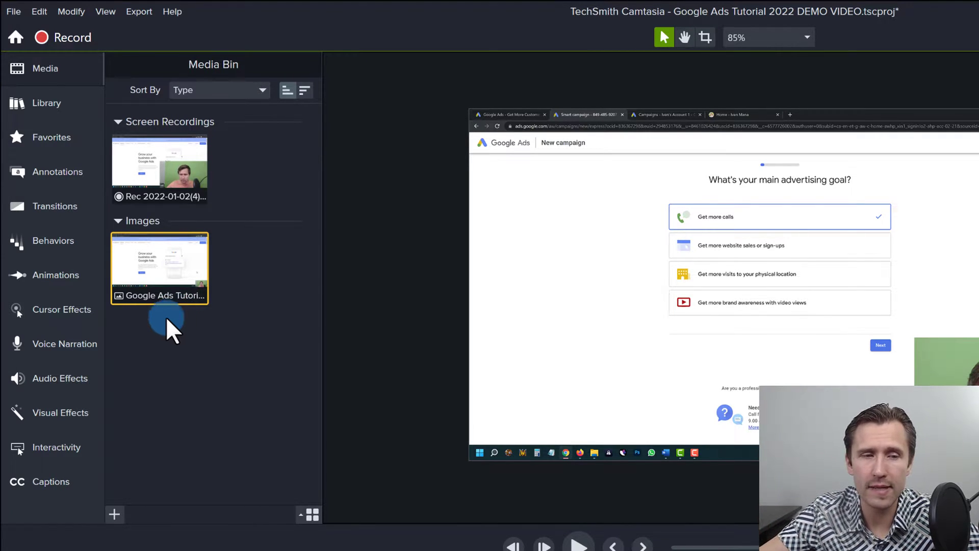
- Examine the media import options and the asset folders of the Camtasia 2022 library
left_click(113, 509)
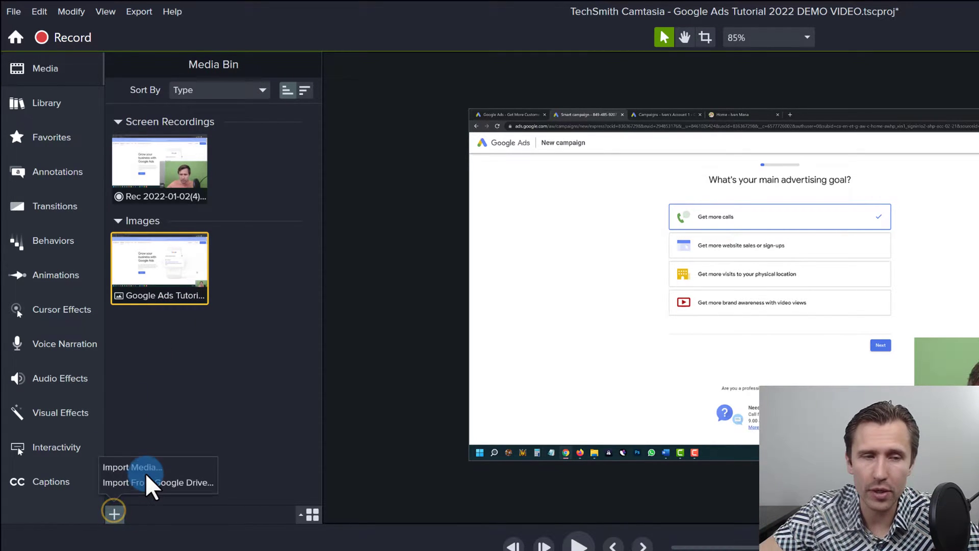
left_click(188, 353)
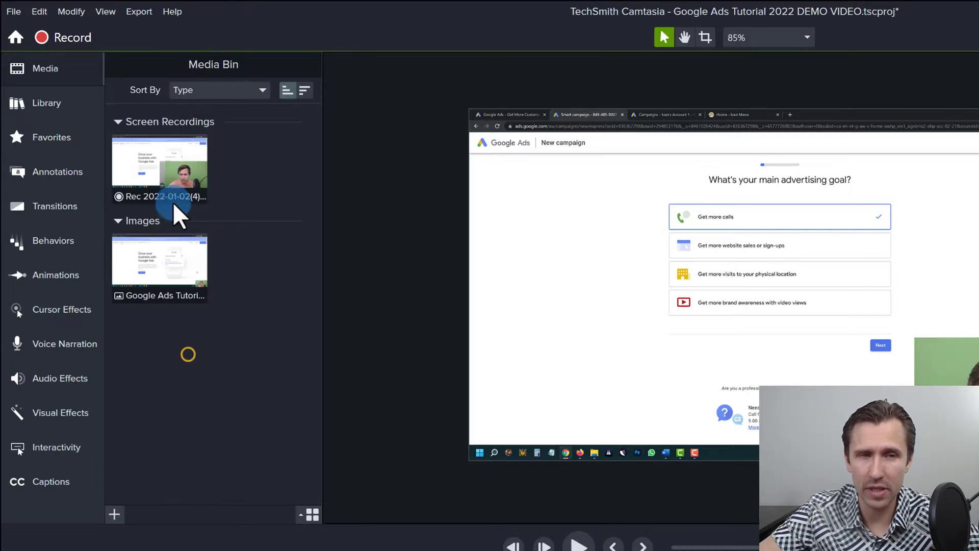
left_click(48, 103)
scroll(198, 341, "down", 2)
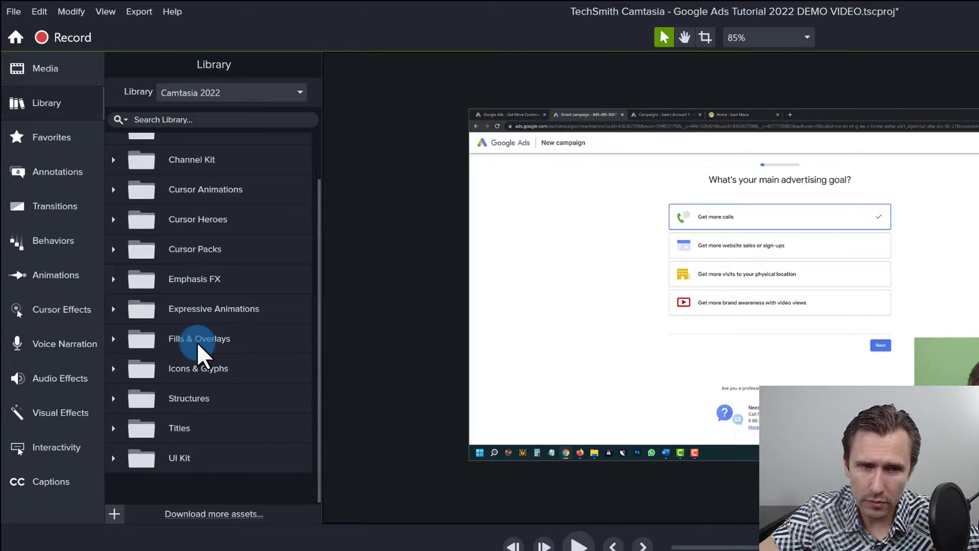
scroll(198, 341, "up", 2)
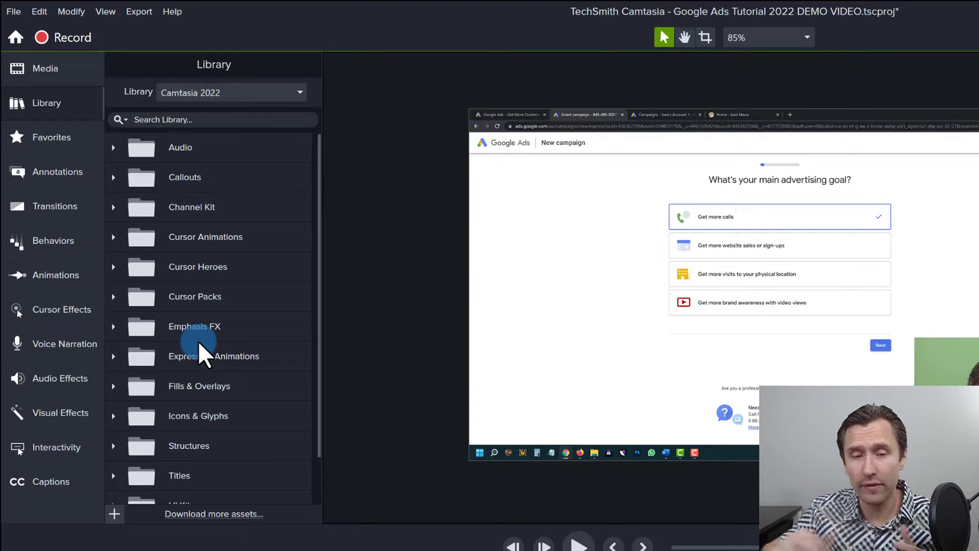
left_click(184, 177)
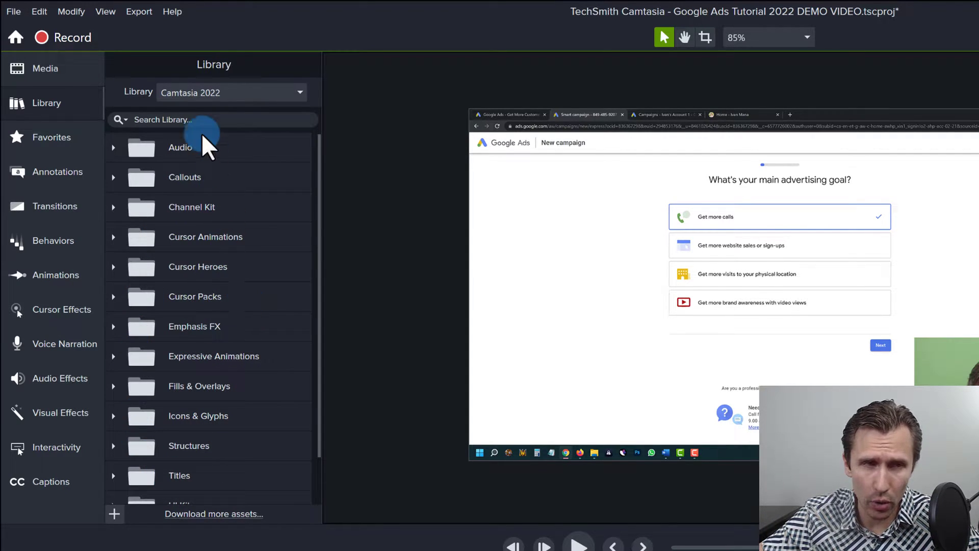
- Switch the library to Camtasia 2021 and expand its Lower Thirds folder
left_click(221, 88)
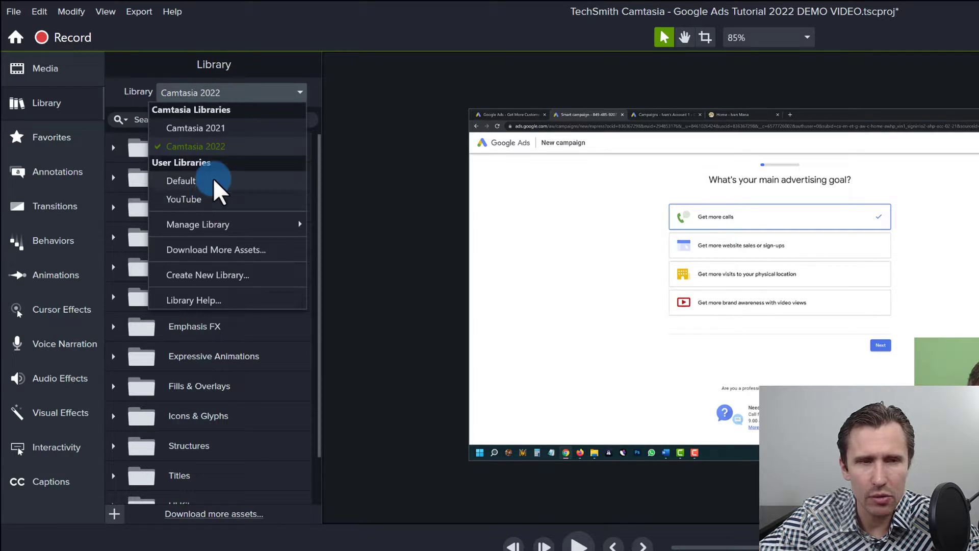
left_click(200, 128)
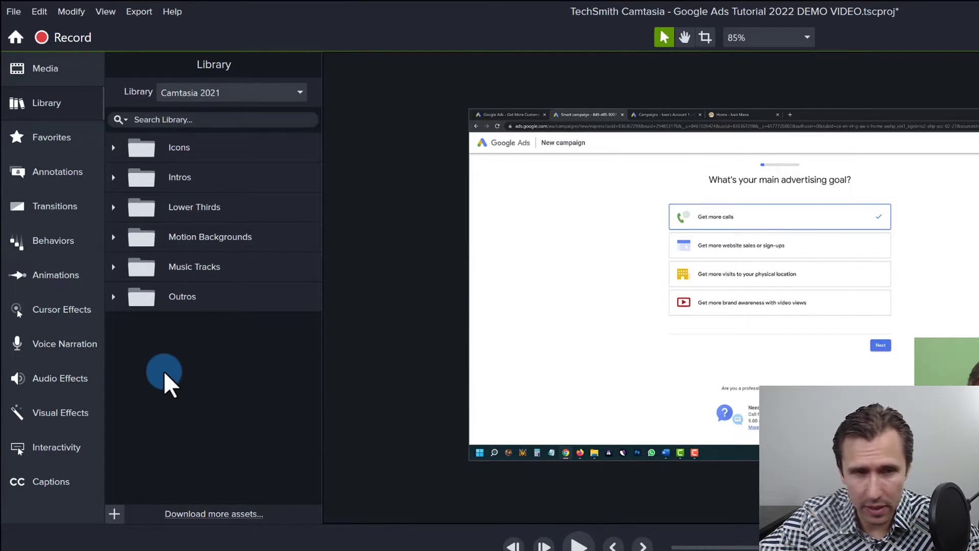
left_click(114, 207)
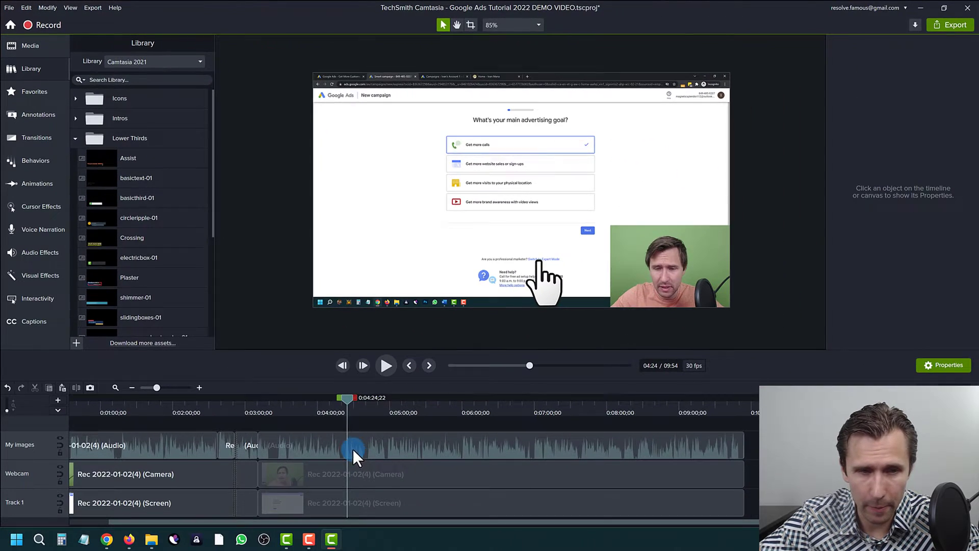
left_click(202, 257)
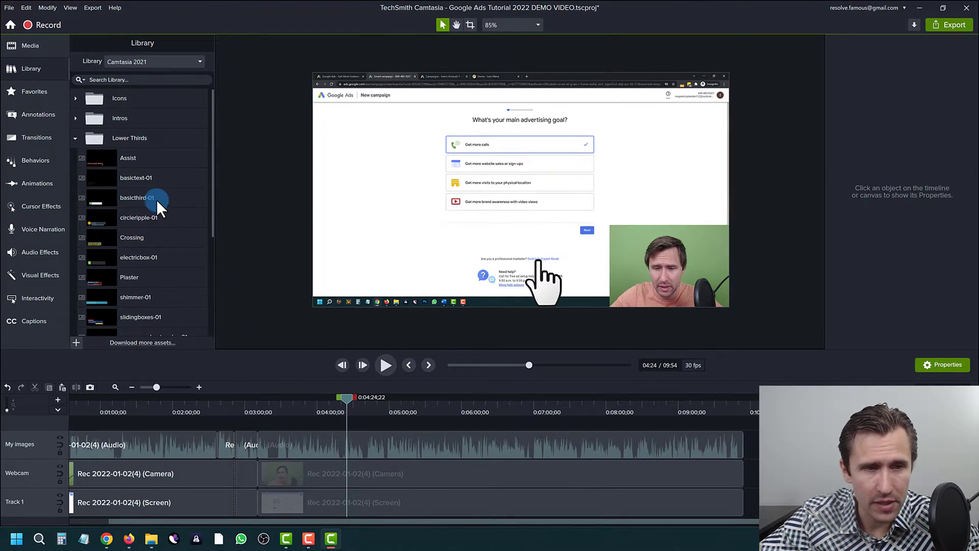
- Add the basicthird-01 lower third on a new track above My images, starting at 0:04:24;22, and enlarge the timeline scale
left_click_drag(137, 196, 344, 426)
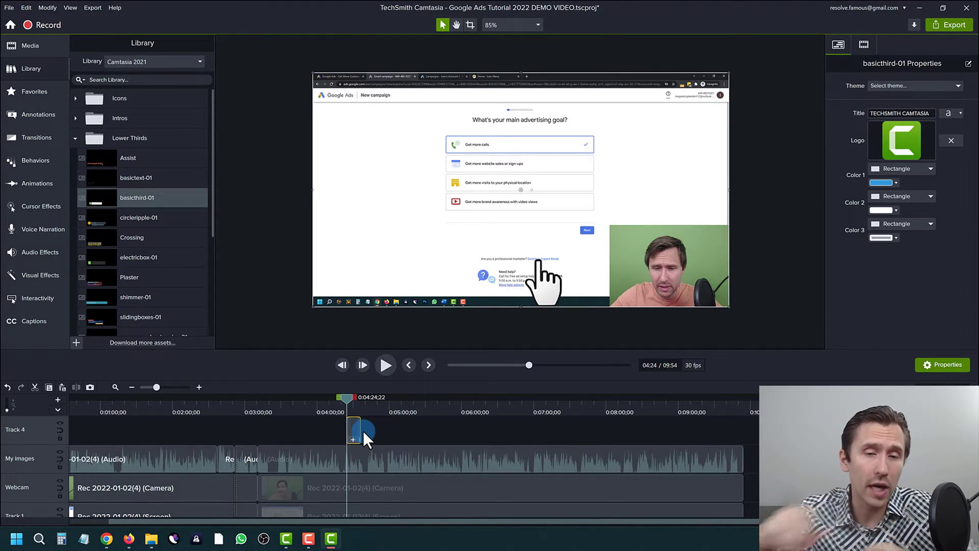
scroll(365, 438, "up", 3)
left_click(385, 365)
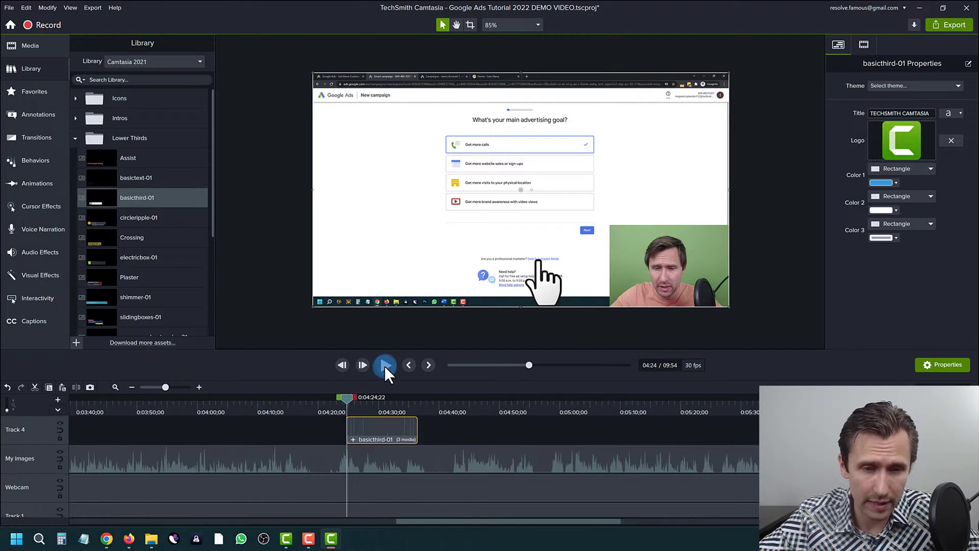
- Silence the audio clip on the My images track beneath the lower third
left_click(371, 457)
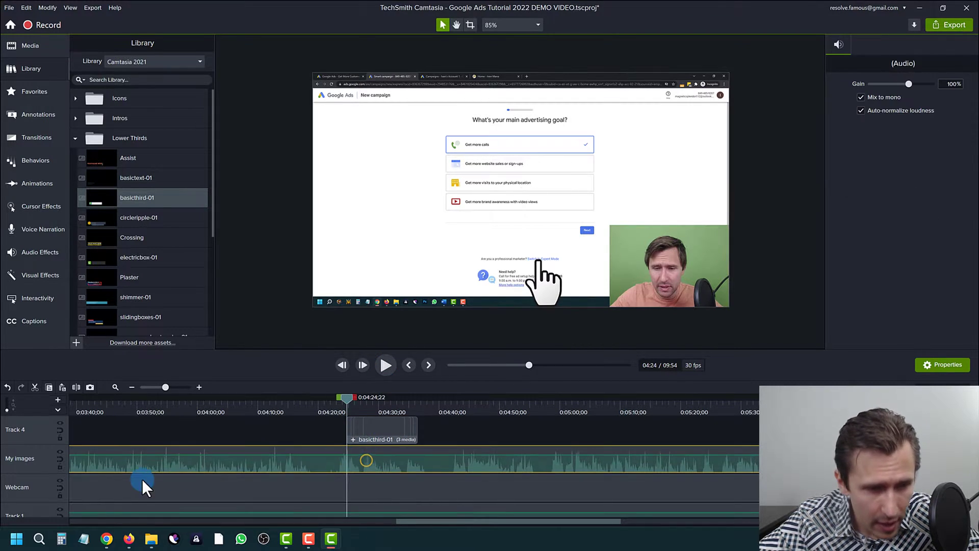
right_click(209, 461)
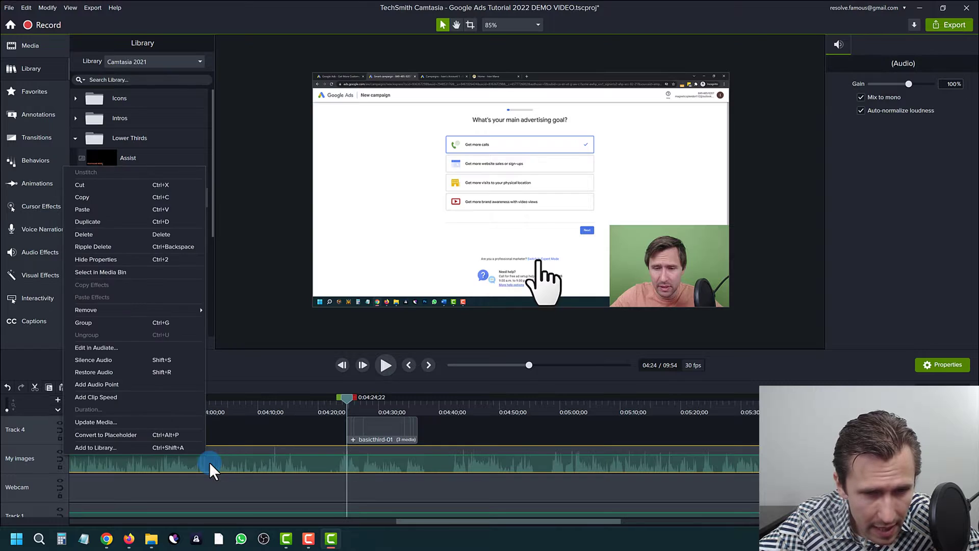
left_click(134, 358)
- Play the timeline from just before the lower third to preview its animation, and pause playback
left_click(332, 412)
left_click(387, 364)
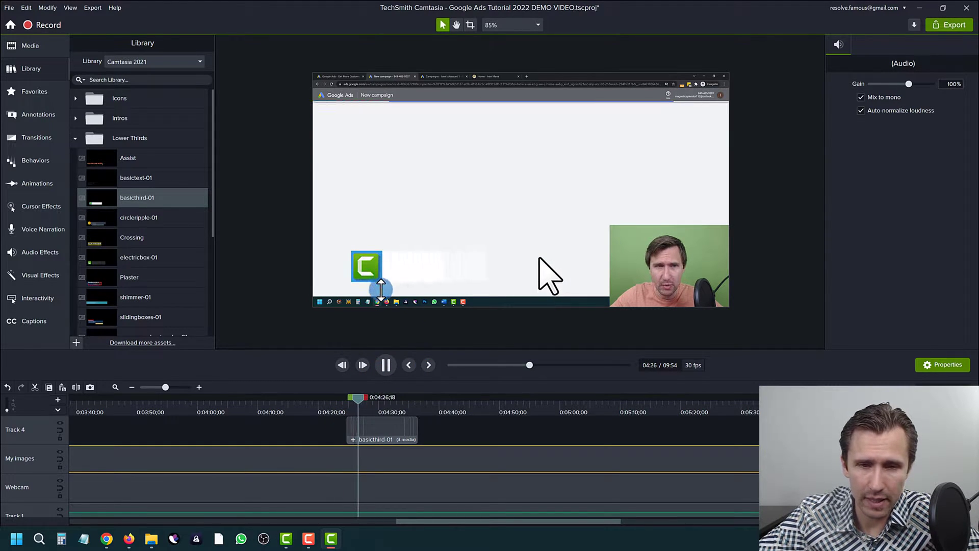
left_click(382, 365)
- Add the shimmer-01 lower third to Track 4 at 0:04:38;27 and play its animation
left_click(432, 402)
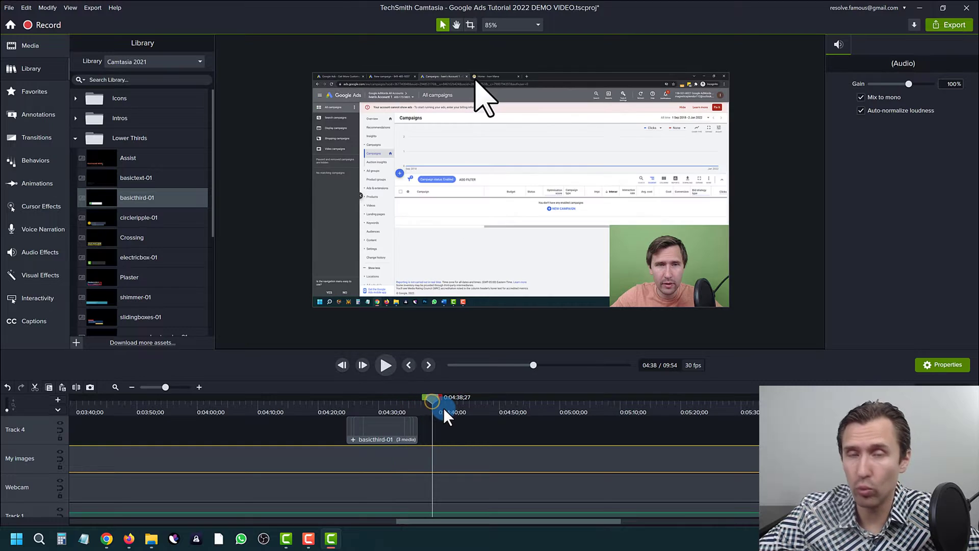
scroll(155, 253, "down", 1)
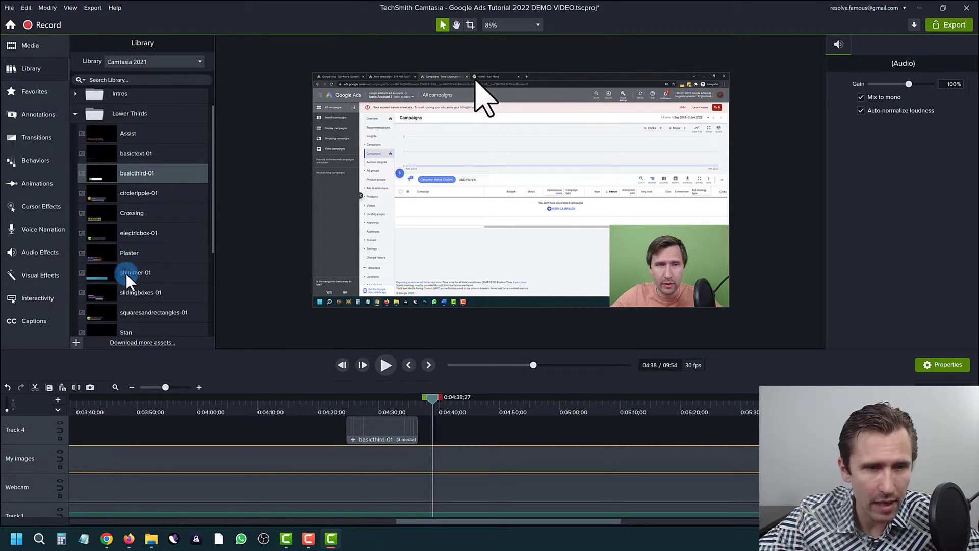
left_click_drag(126, 272, 433, 439)
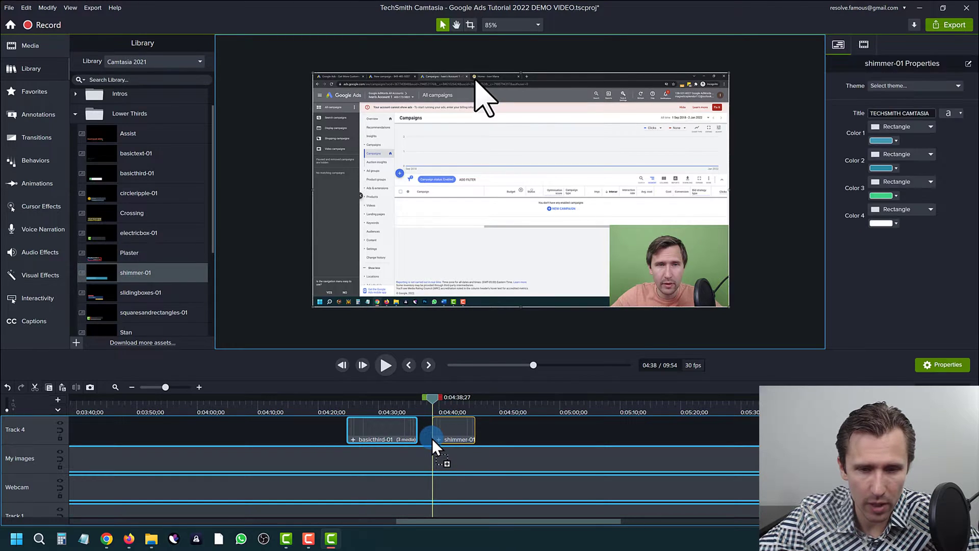
left_click(381, 363)
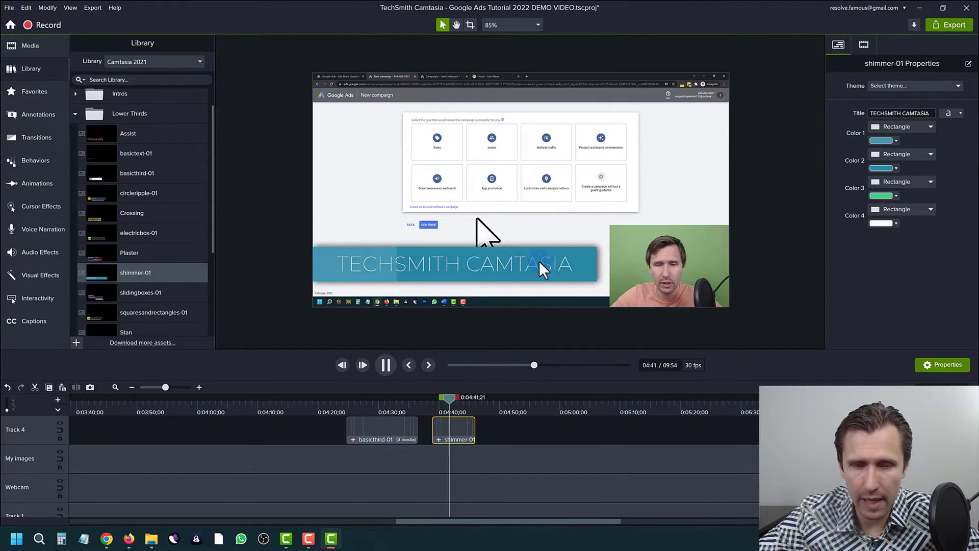
left_click(386, 364)
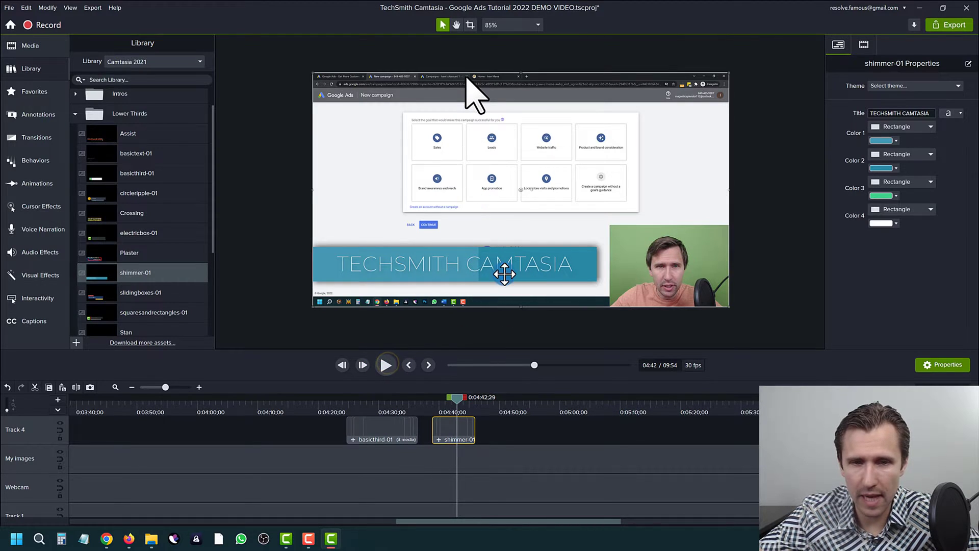
- Change the shimmer-01 lower third's title text to "Step 1: Manage your account" and return to the main timeline
double_click(487, 271)
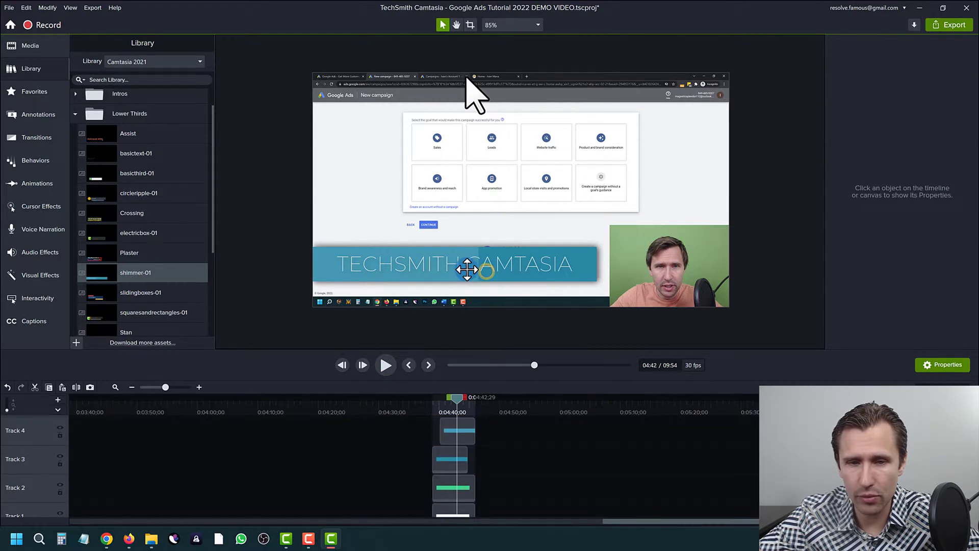
double_click(433, 270)
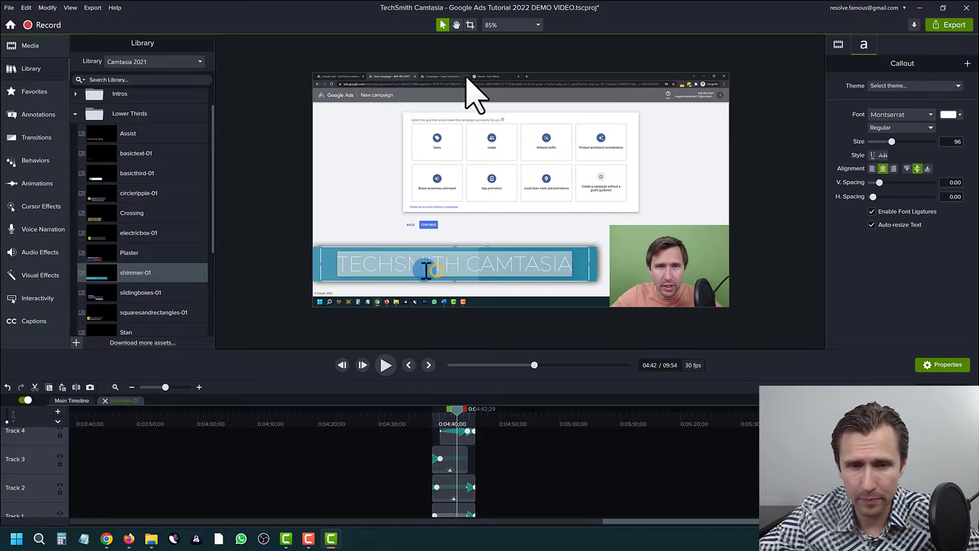
type("Step 1:")
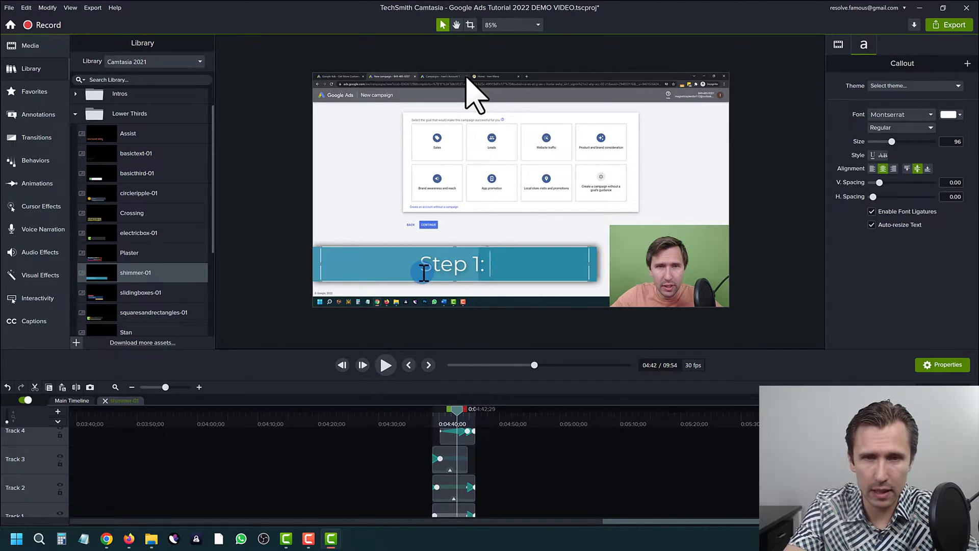
type(" Manage your ")
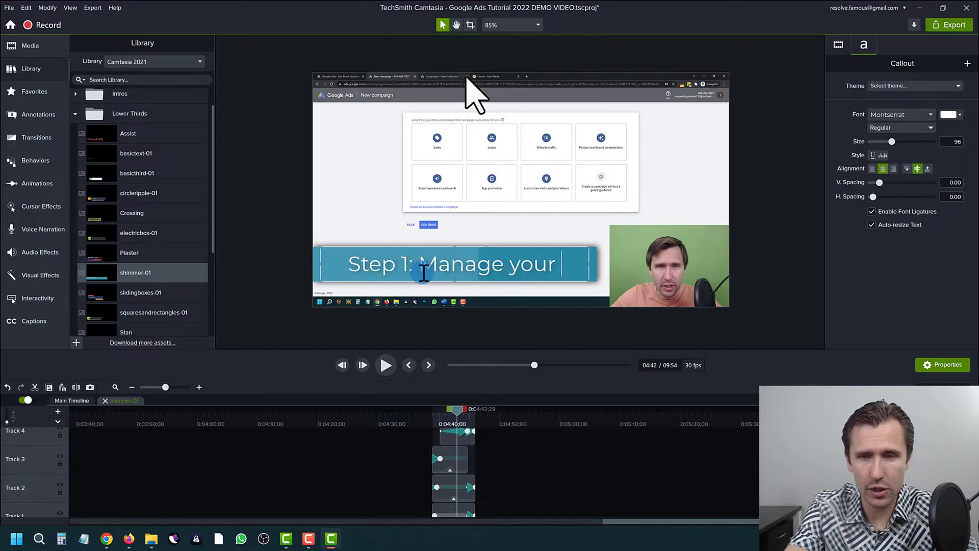
type("account")
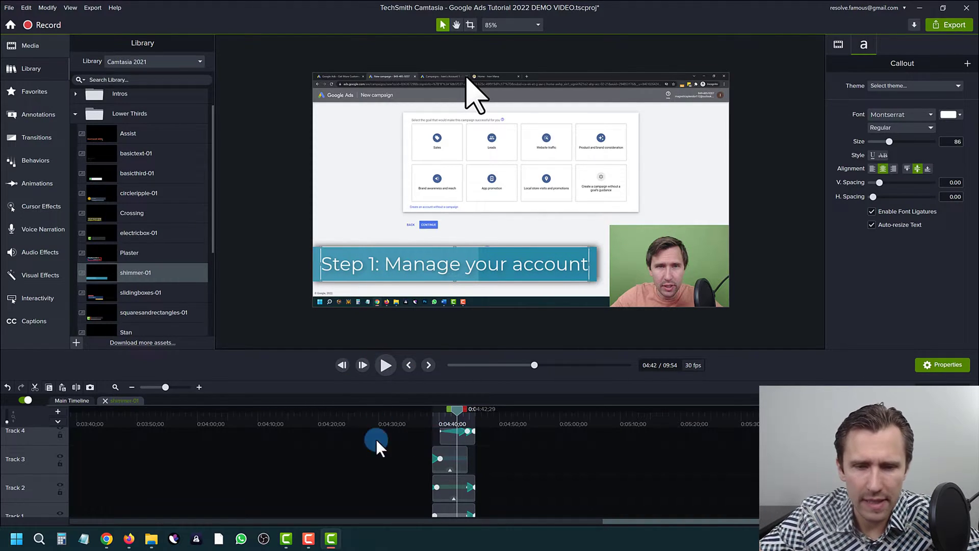
left_click(103, 399)
- Play the retitled shimmer-01 lower third from its start and check its visual properties
left_click(433, 397)
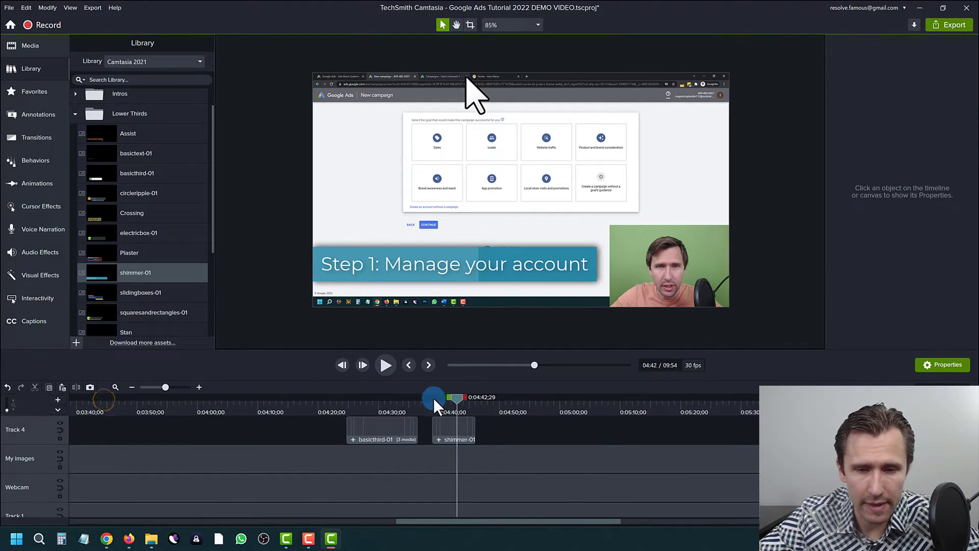
left_click(375, 365)
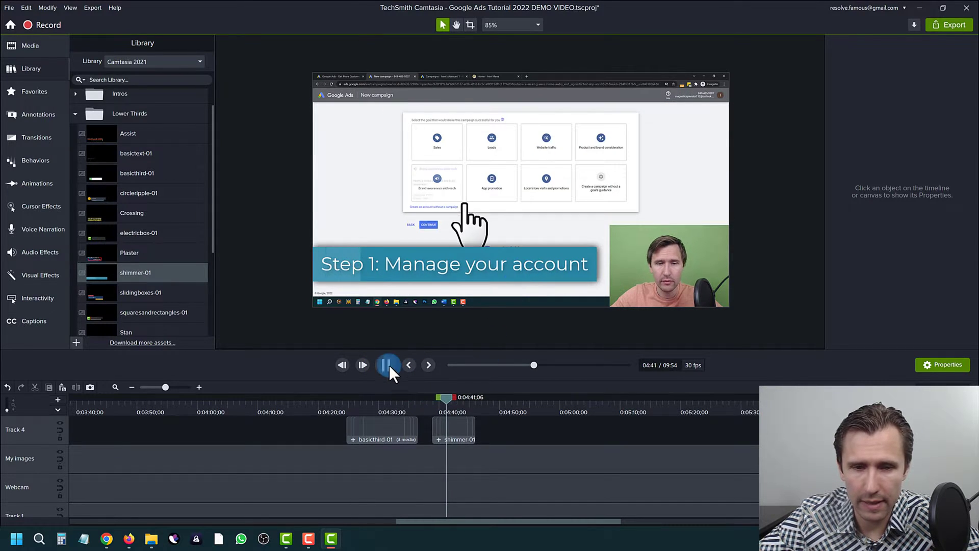
left_click(386, 364)
left_click(440, 435)
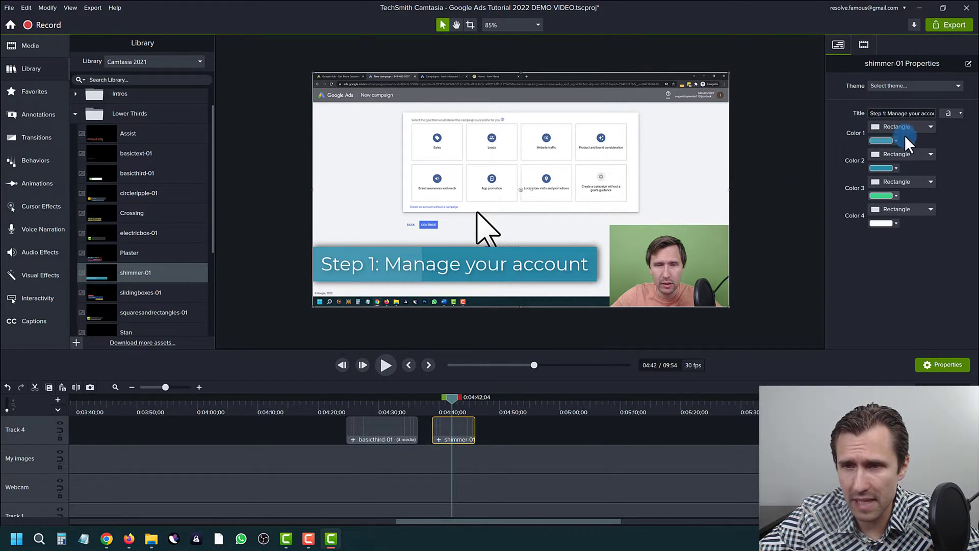
left_click(863, 45)
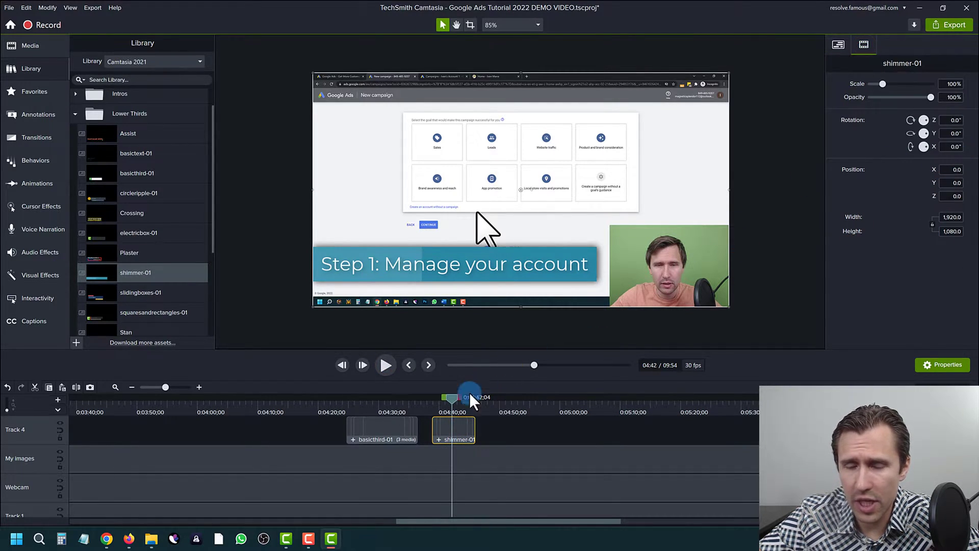
- Open the shimmer-01 group and examine the animations and properties of its shape layers
left_click(439, 440)
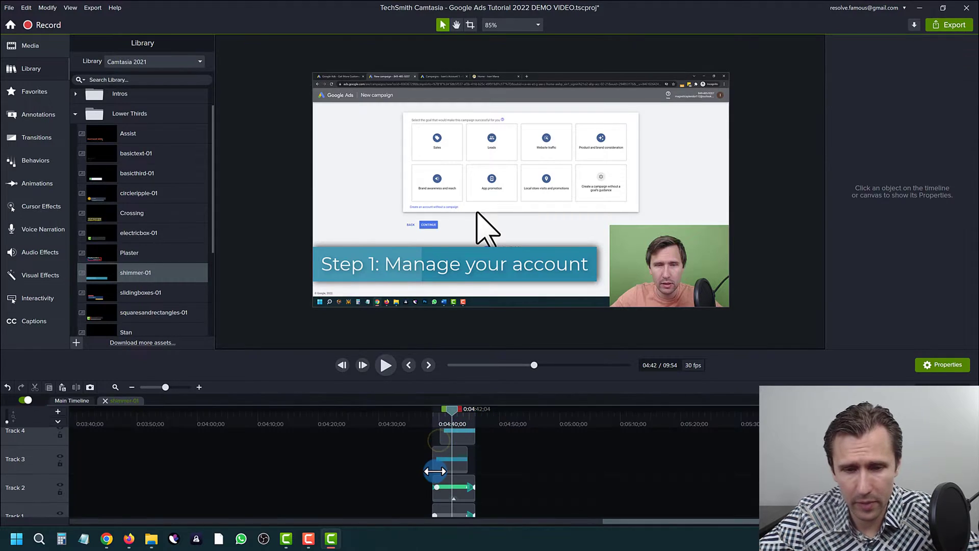
scroll(490, 457, "up", 2)
scroll(684, 449, "up", 5)
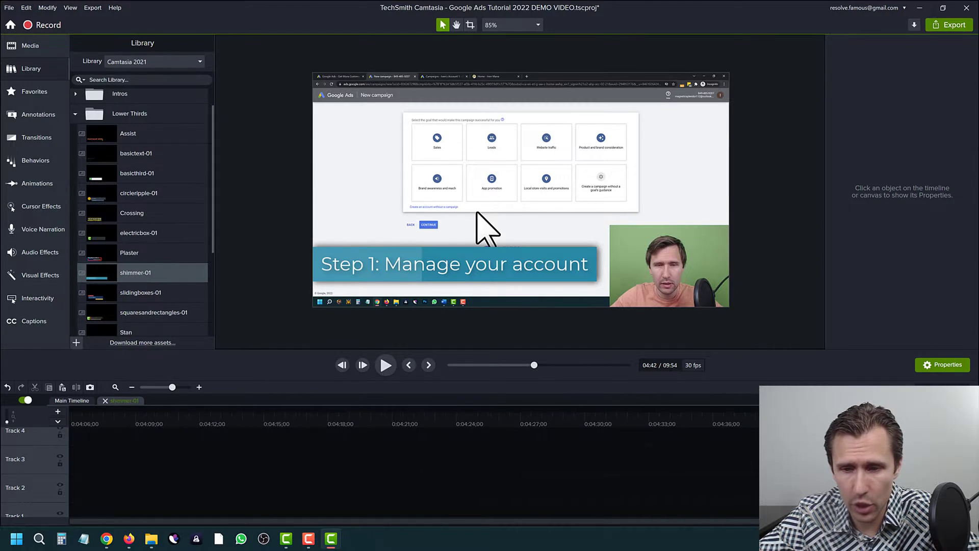
scroll(827, 460, "down", 1)
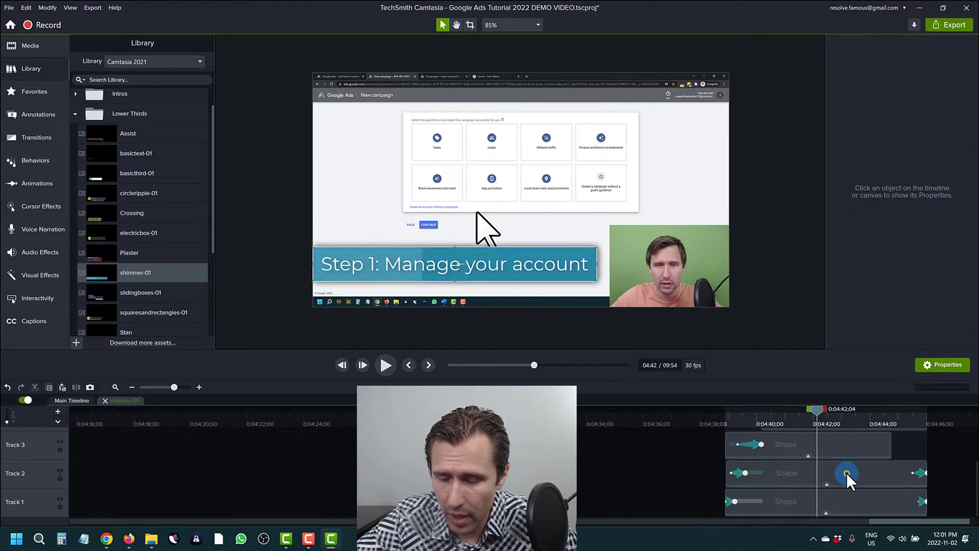
left_click(846, 473)
left_click(788, 442)
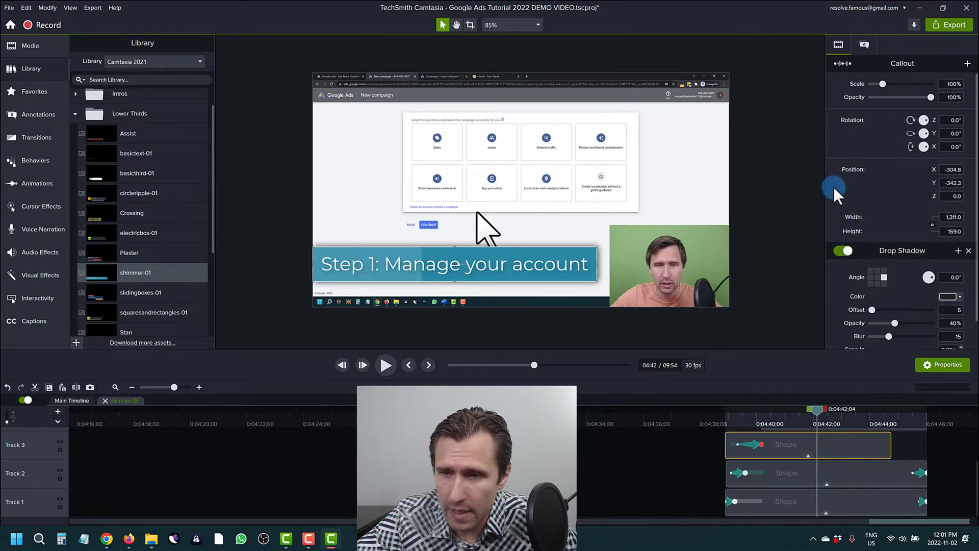
scroll(866, 293, "down", 1)
scroll(839, 457, "up", 2)
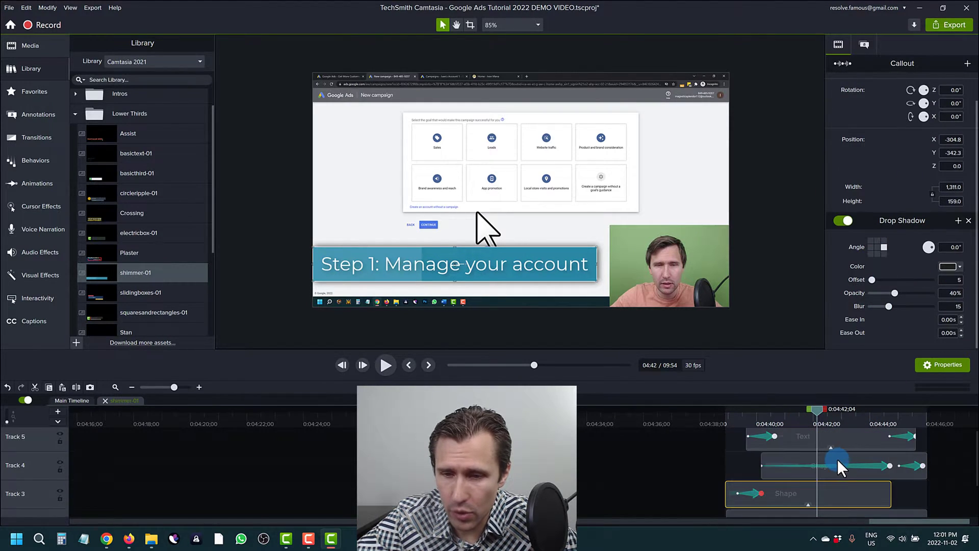
- Shorten the first animation of the Track 4 shape inside shimmer-01 to end around 0:04:43, and return to the main timeline
left_click(815, 460)
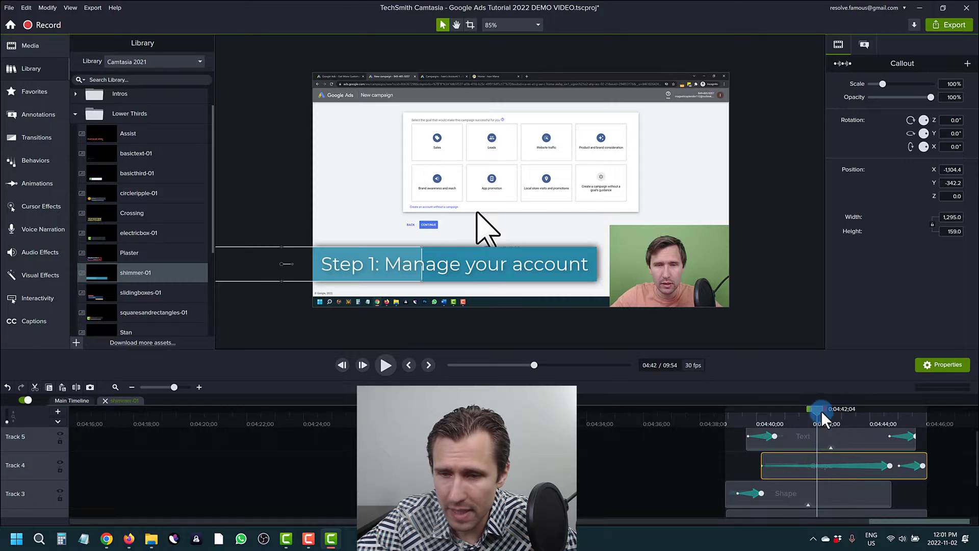
left_click_drag(821, 411, 893, 423)
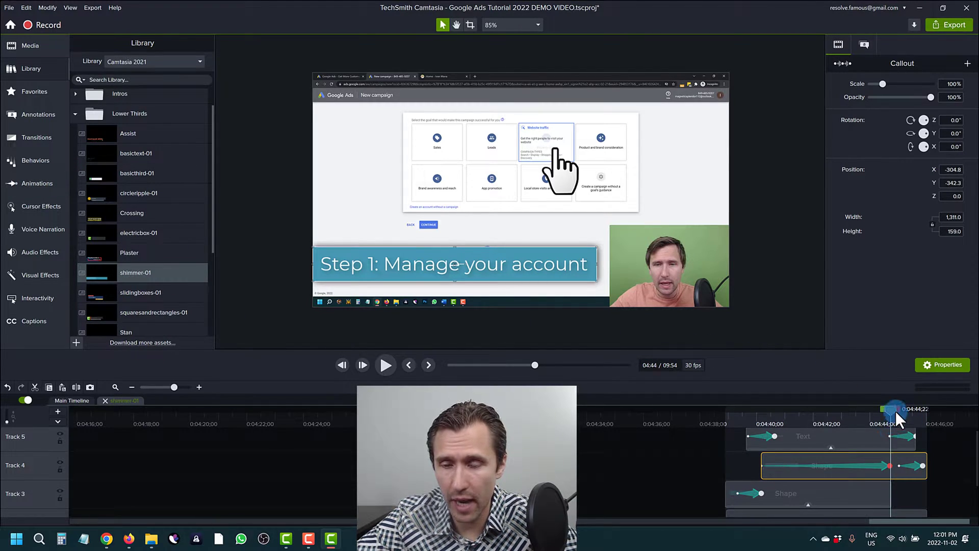
mouse_move(891, 411)
left_mouse_down()
mouse_move(844, 416)
mouse_move(903, 422)
mouse_move(889, 427)
left_mouse_up()
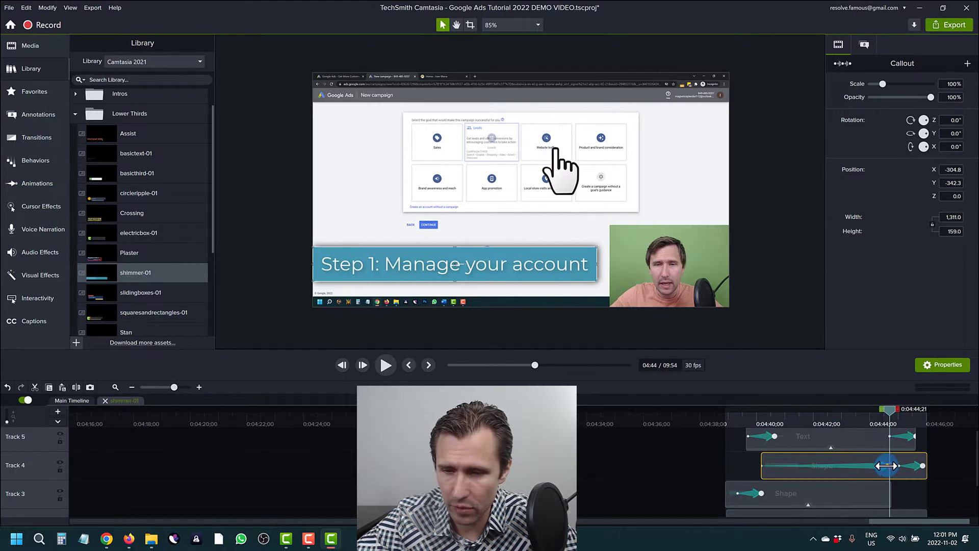
left_click_drag(886, 464, 835, 465)
left_click_drag(841, 406, 893, 436)
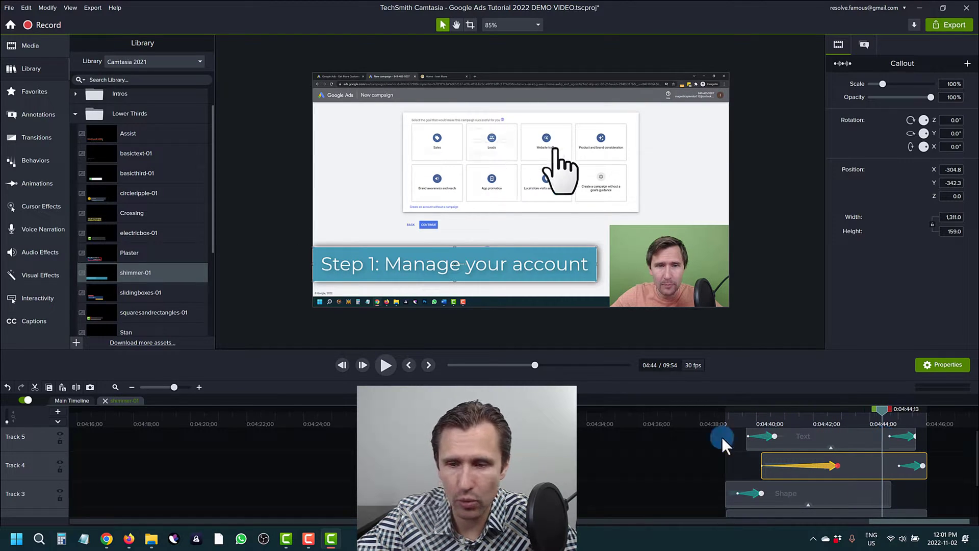
left_click(104, 399)
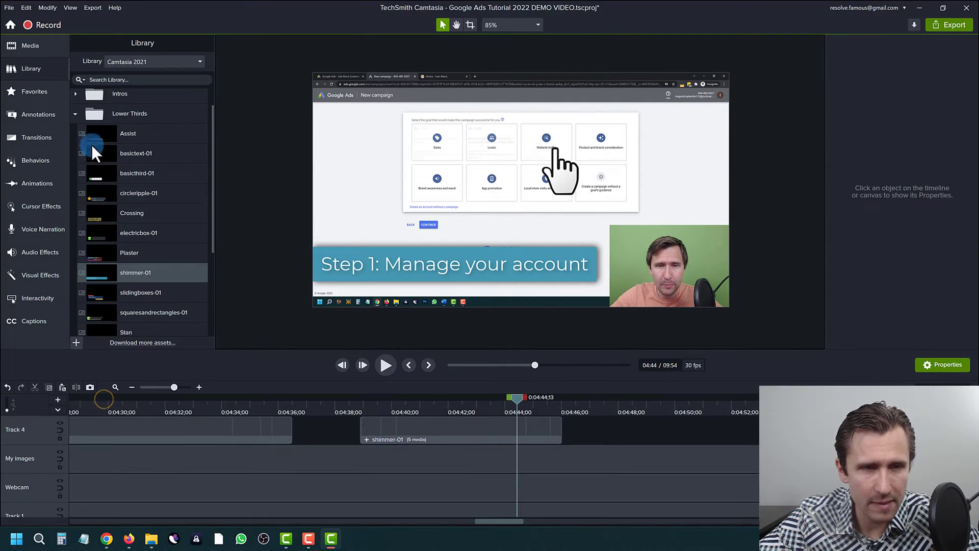
- Shift all clips later on the timeline and add the linewipe intro from the Intros folder at the start of Track 4
left_click(75, 113)
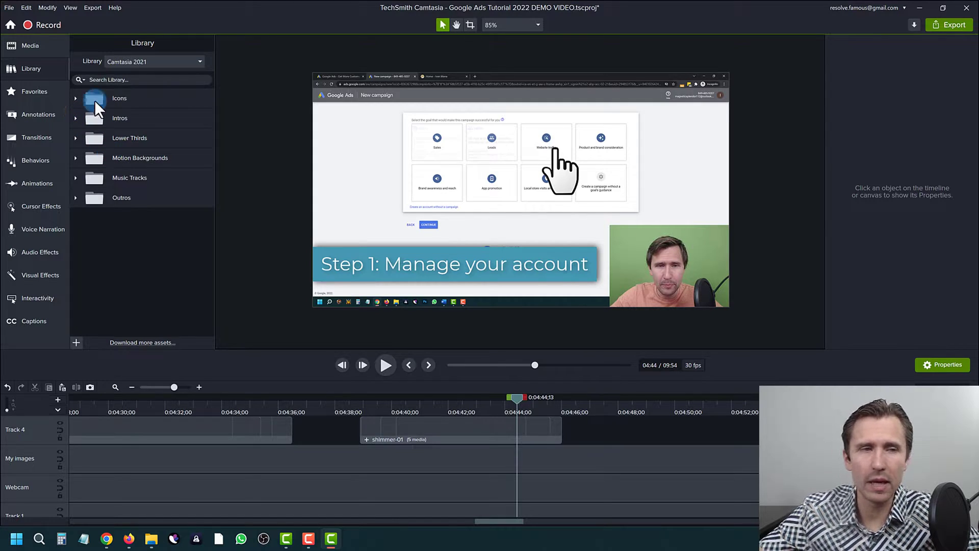
left_click(75, 118)
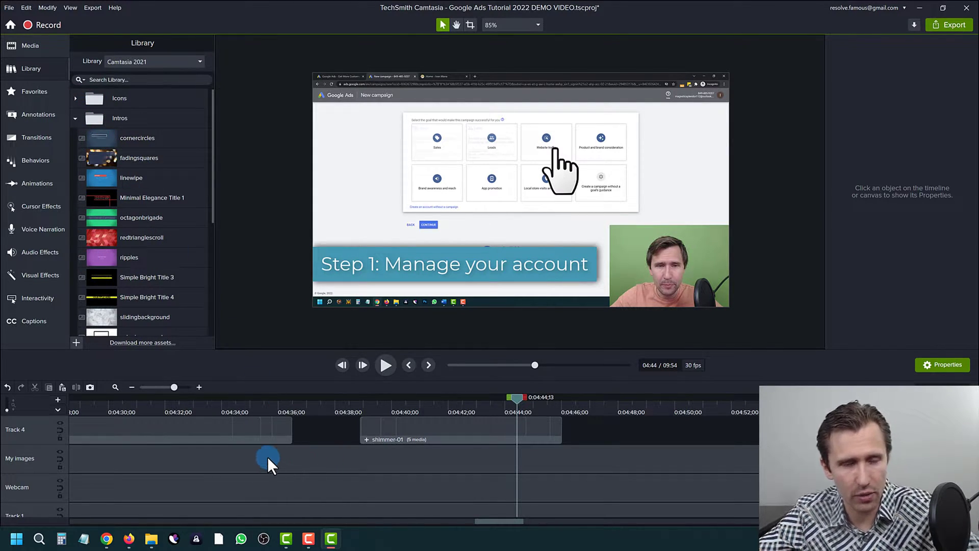
scroll(267, 457, "down", 6)
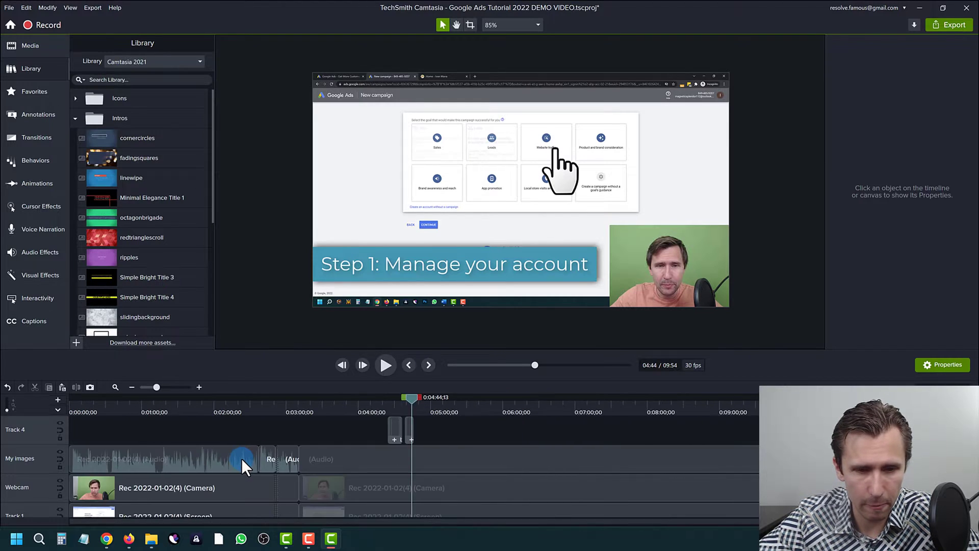
scroll(241, 458, "down", 2)
left_click_drag(542, 508, 178, 454)
left_click(91, 412)
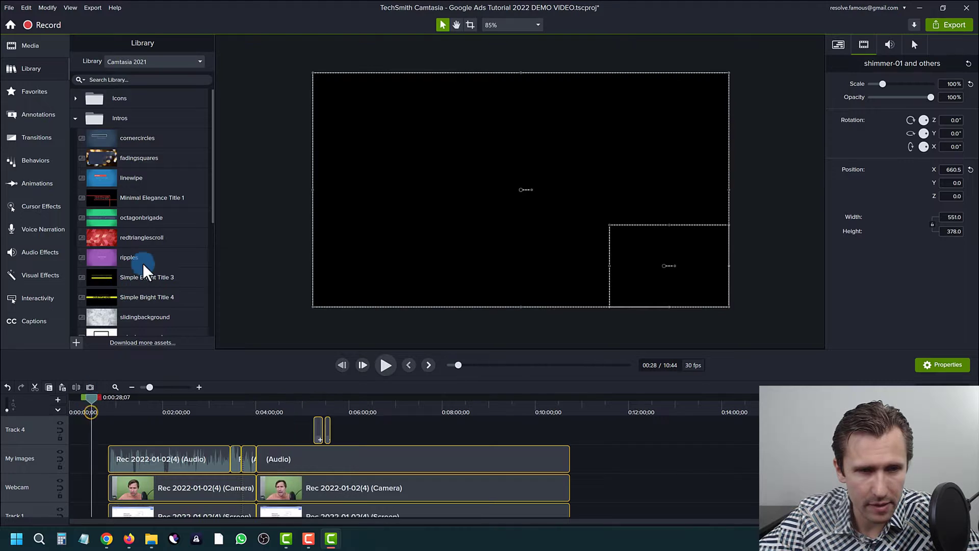
left_click_drag(131, 174, 68, 430)
- Move all clips after the intro back to start right behind it, and play the intro from the beginning
left_click_drag(95, 413, 137, 422)
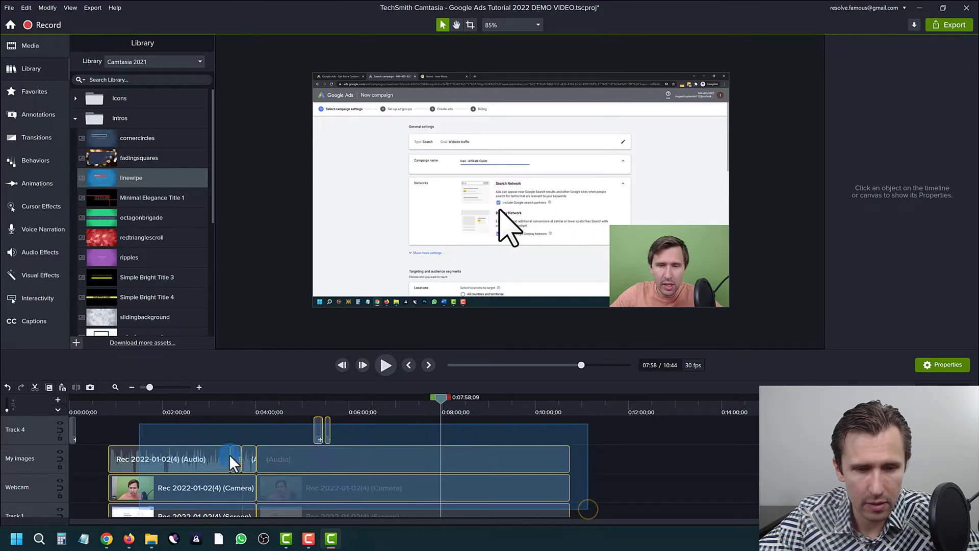
left_click_drag(194, 457, 159, 458)
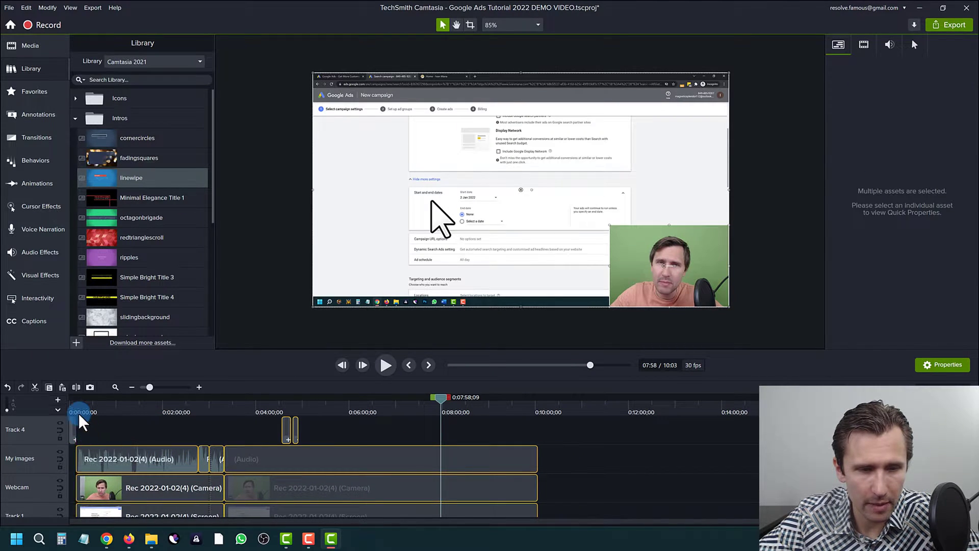
left_click_drag(73, 406, 46, 406)
left_click(386, 365)
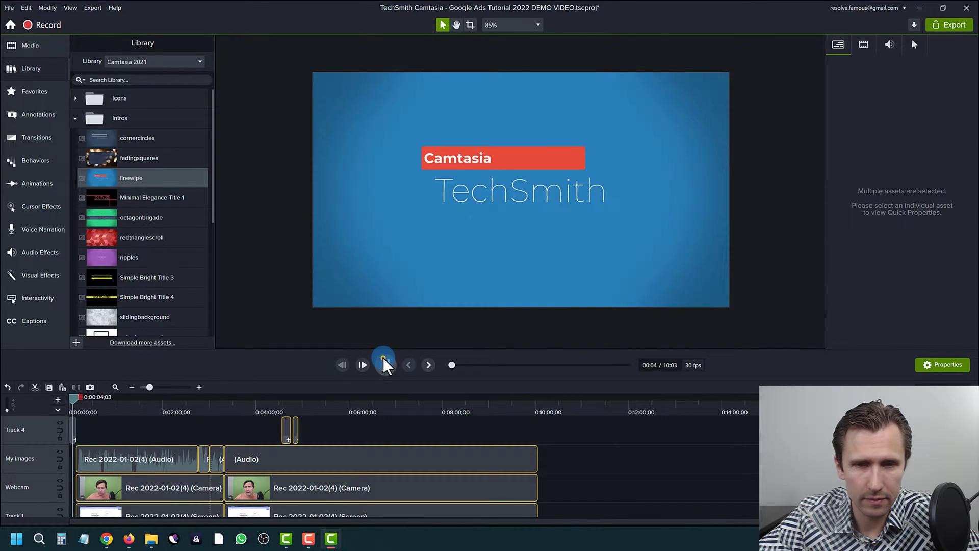
left_click(386, 365)
- Open the linewipe intro group on Track 4 and move the playhead to 0:00:04;15 inside it
scroll(75, 428, "up", 10)
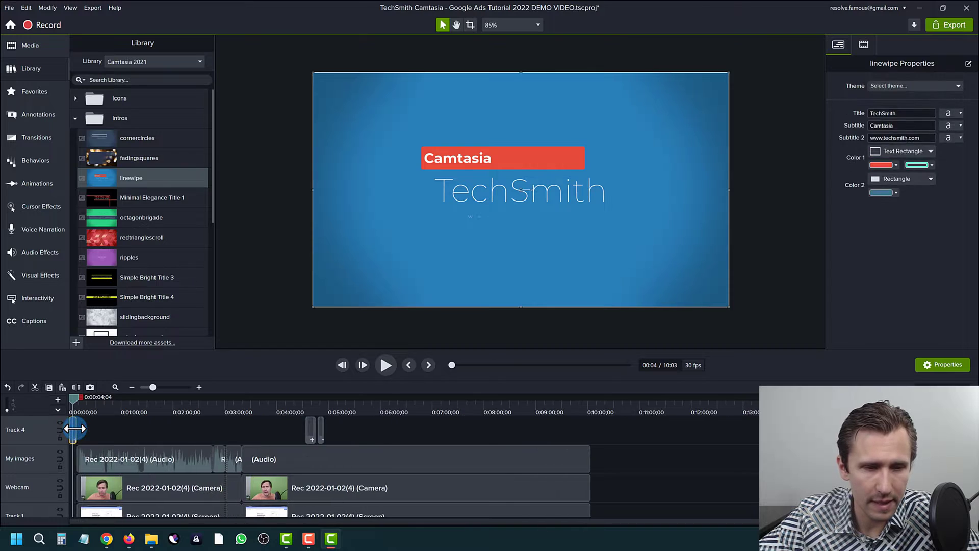
left_click_drag(197, 520, 106, 521)
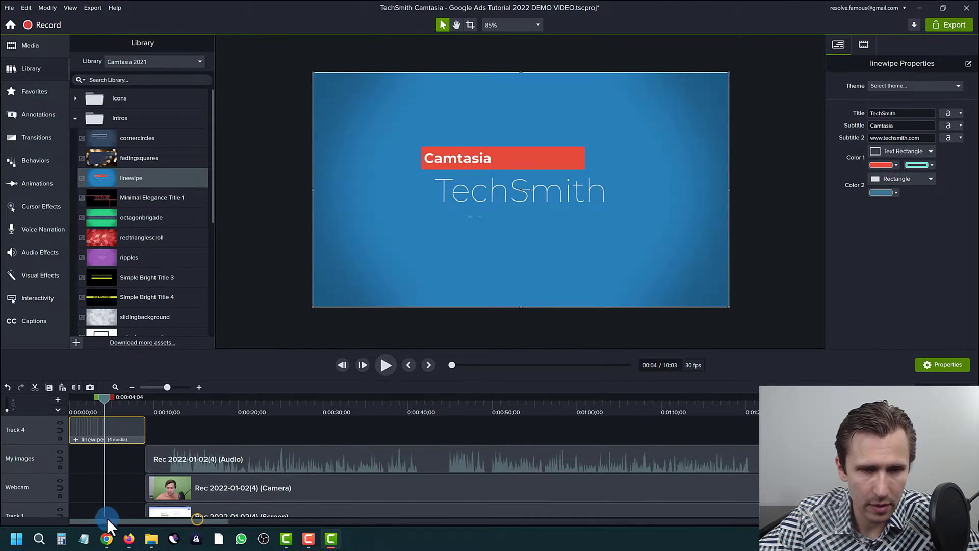
double_click(93, 425)
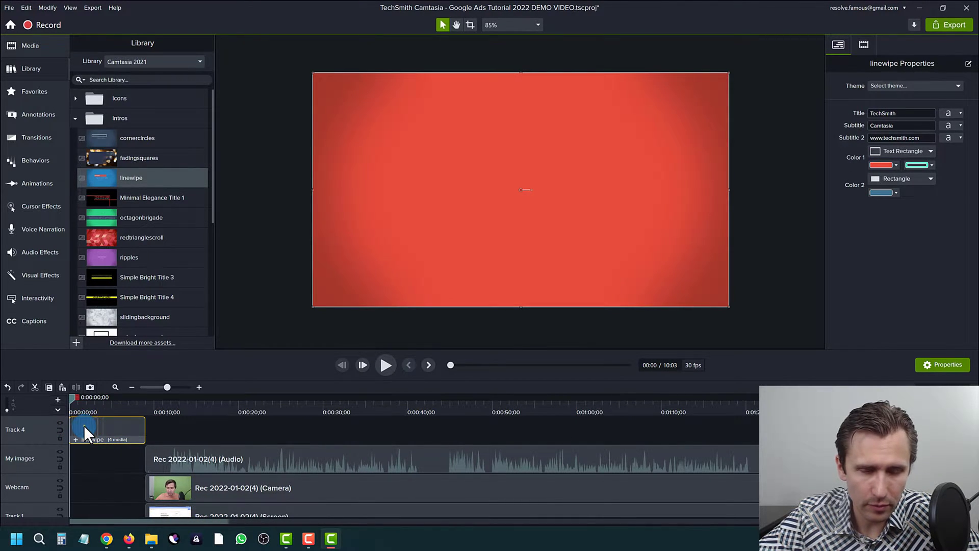
left_click(81, 437)
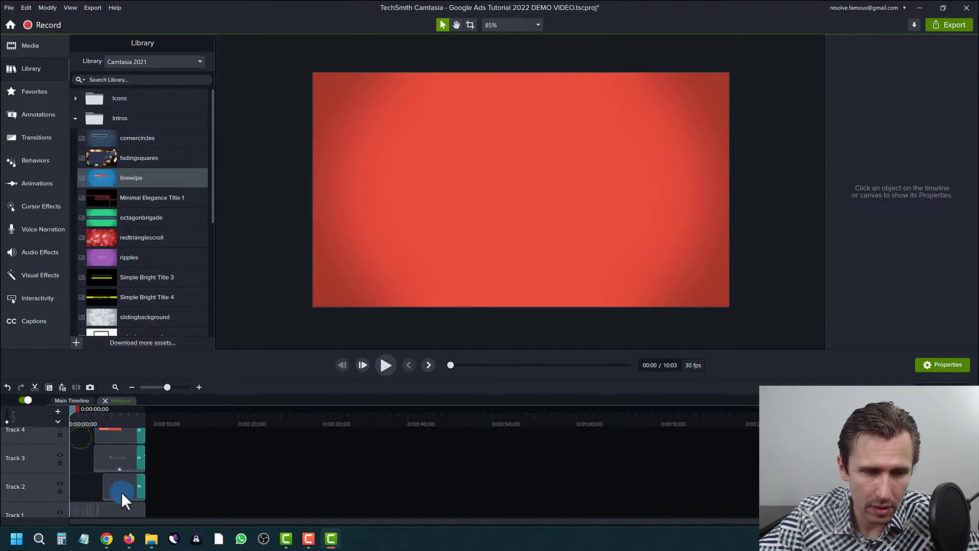
scroll(118, 489, "down", 1)
left_click(106, 414)
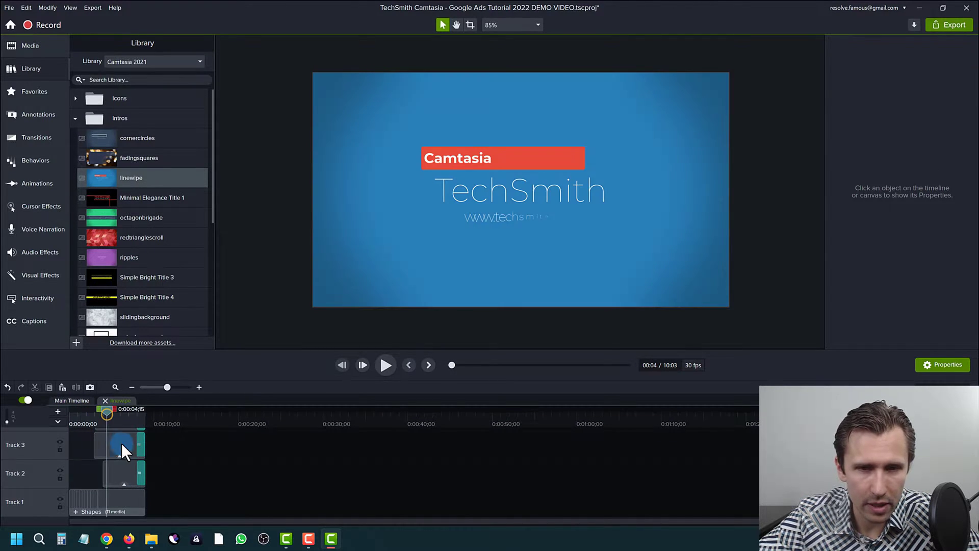
- Replace the intro's TechSmith title with the company's name in capital letters
left_click(476, 192)
left_click(475, 191)
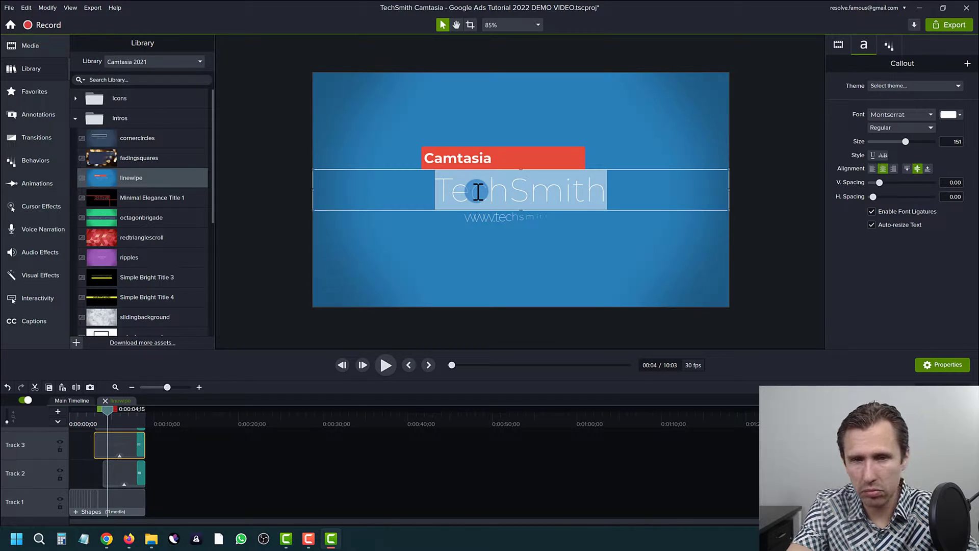
key("BackSpace")
type("IVAN MANA")
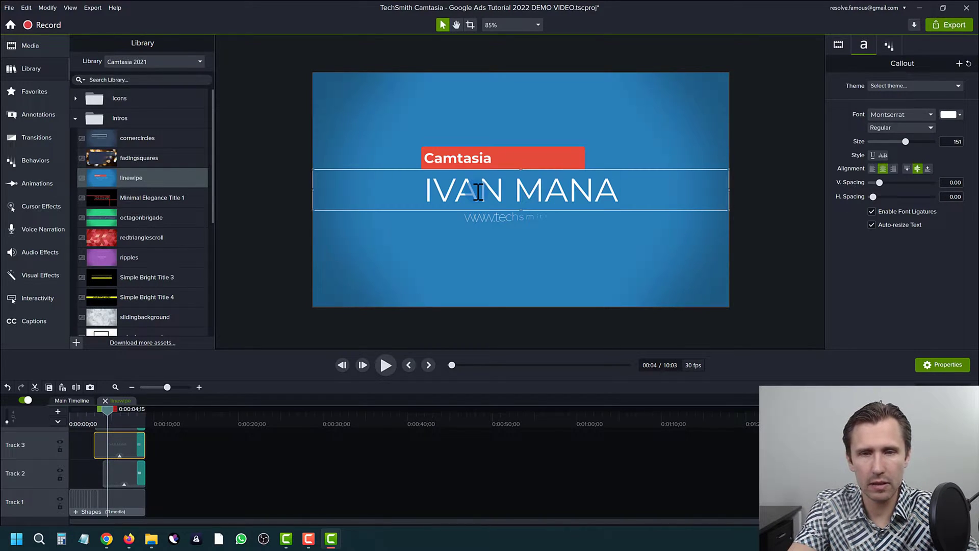
type(", INC.")
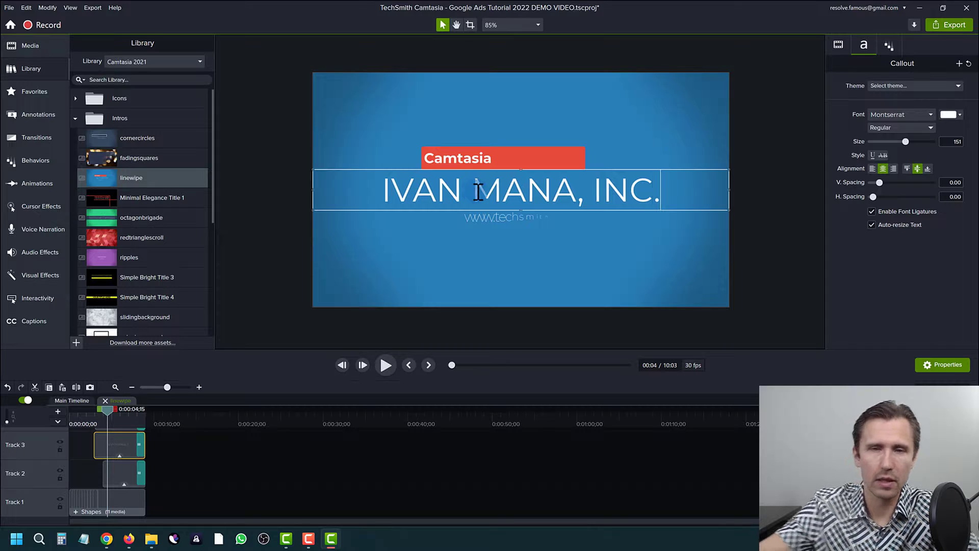
- Move the playhead to 0:00:06;25 and replace techsmith in the intro's web address line with the company's own domain name
left_click(126, 417)
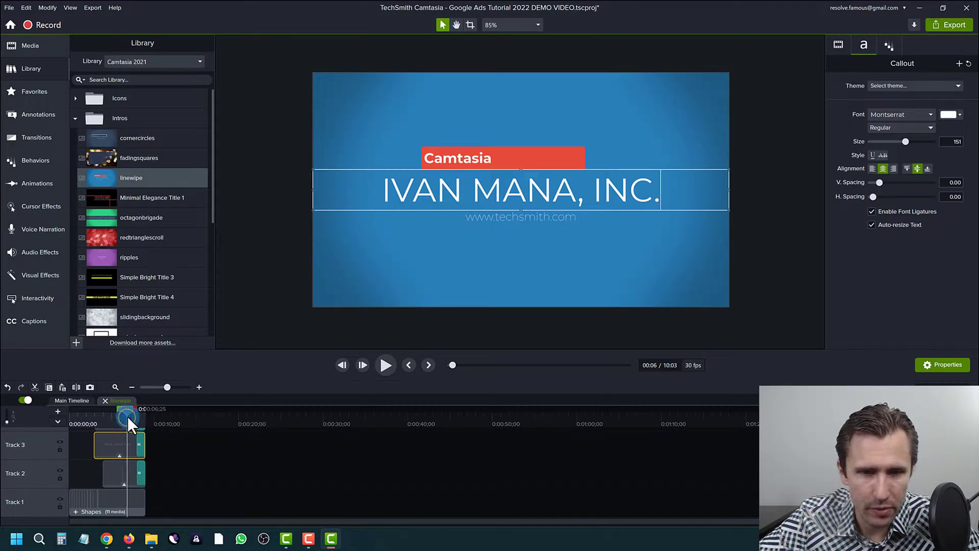
left_click(115, 470)
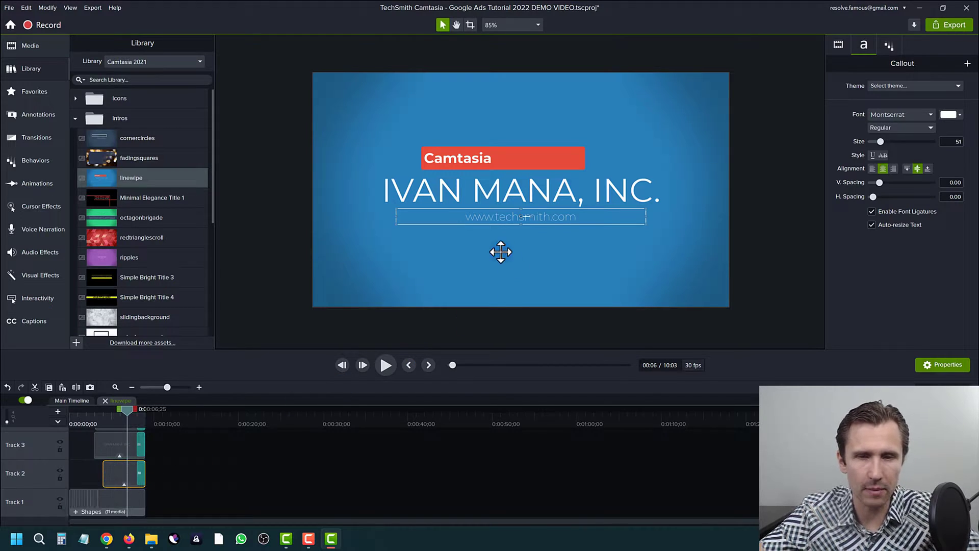
double_click(485, 218)
left_click(523, 219)
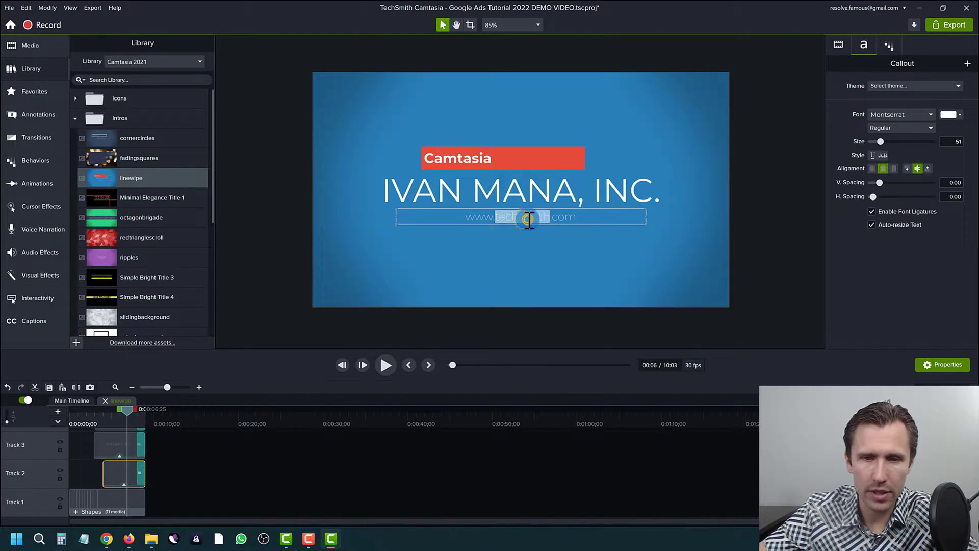
type("ivanmana")
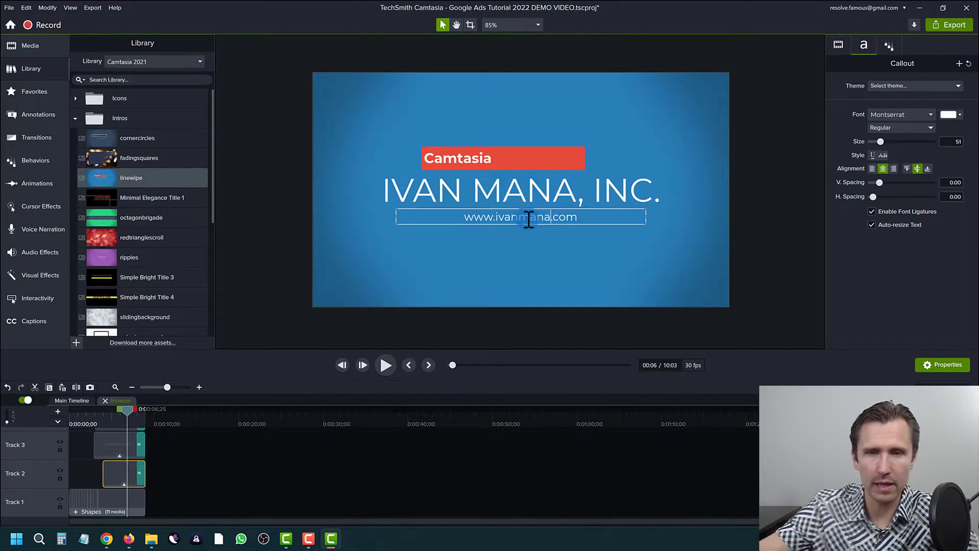
- Replace the Camtasia text in the intro's red bar with "Google Ads Tutorial"
scroll(126, 456, "up", 1)
left_click(115, 437)
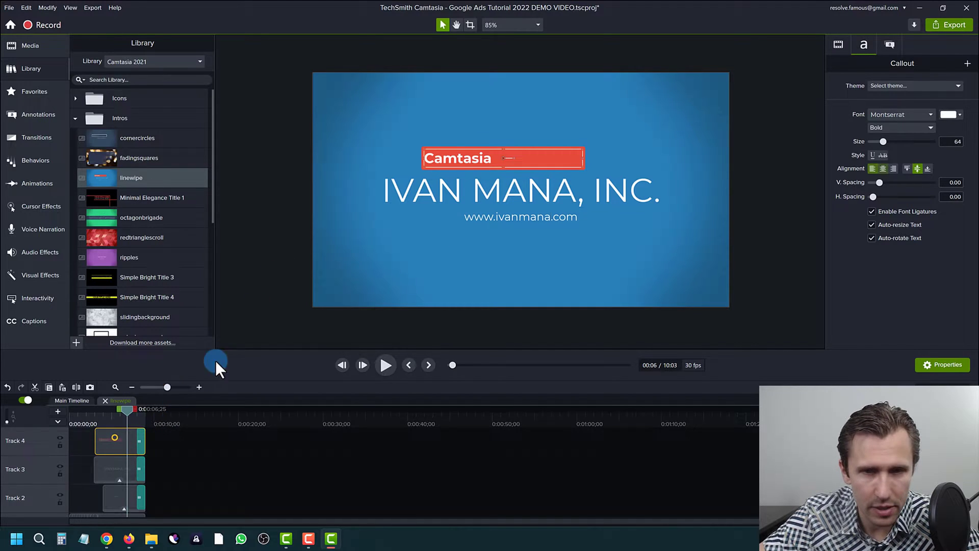
double_click(475, 158)
type("Google Ads Tutorial")
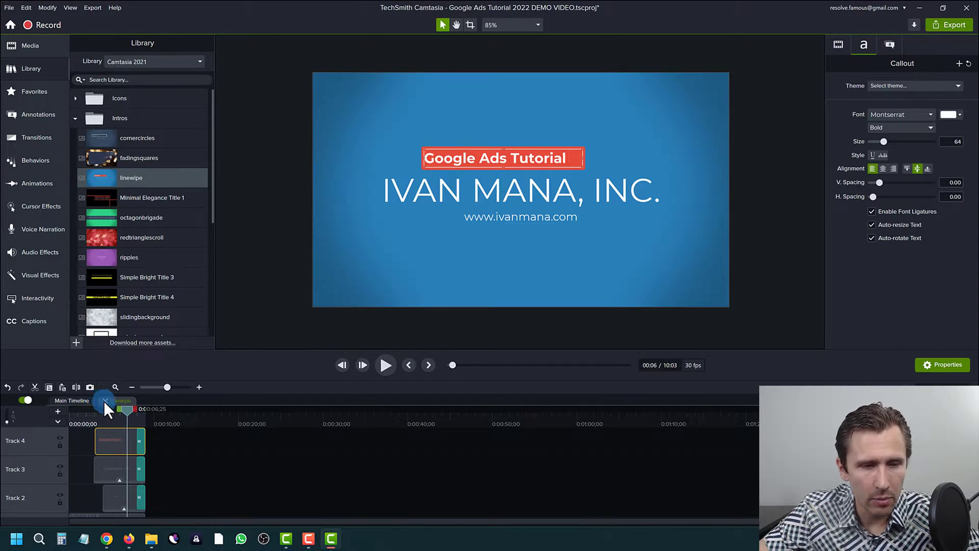
- Close the linewipe group and play the customized intro on the main timeline
left_click(105, 400)
left_click(88, 405)
left_click(392, 363)
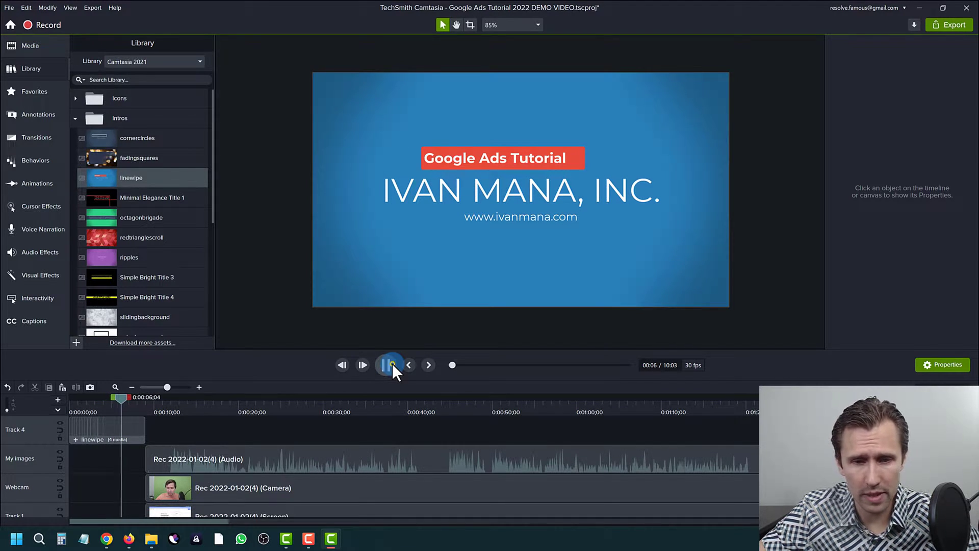
left_click(392, 363)
- Collapse the Intros folder, switch the library to Camtasia 2022 and look through its asset folders
scroll(271, 458, "down", 3)
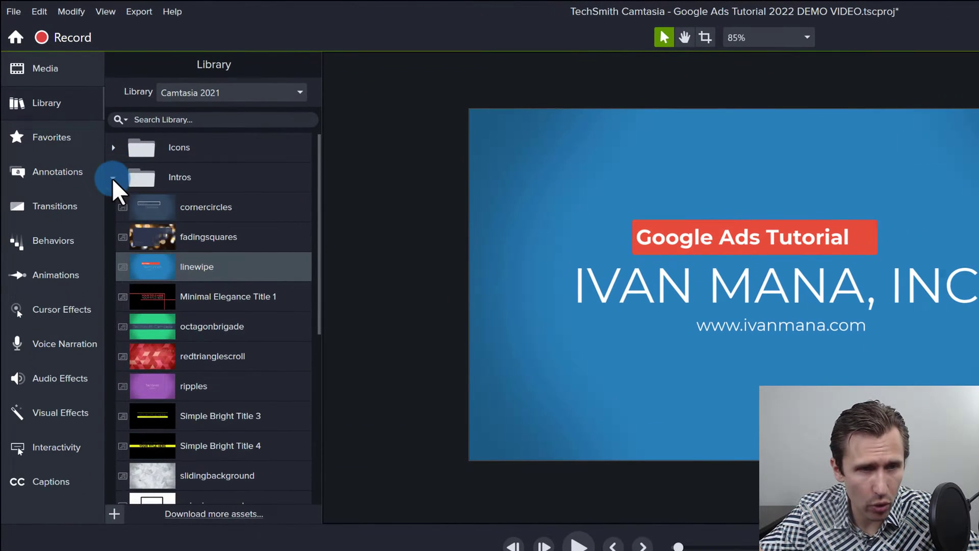
left_click(112, 177)
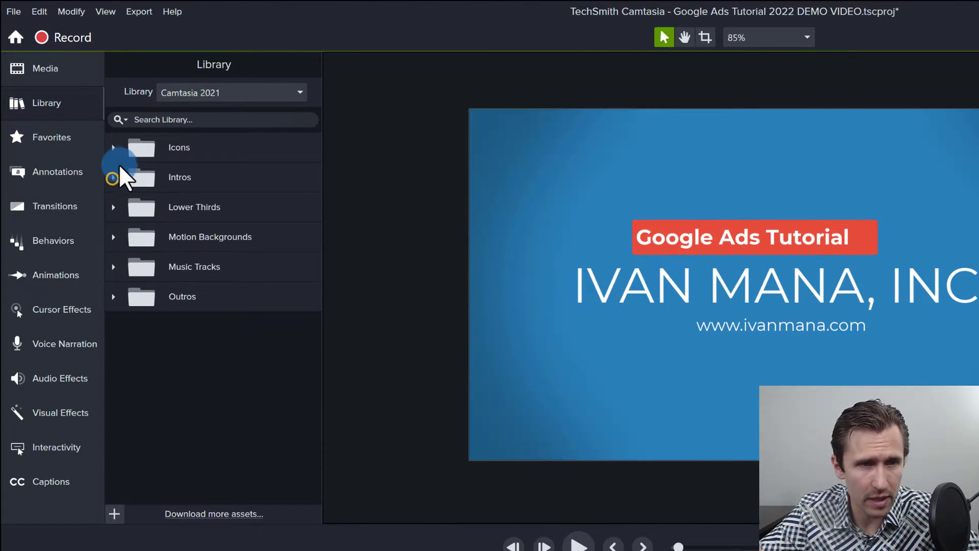
left_click(113, 149)
left_click(114, 149)
left_click(241, 99)
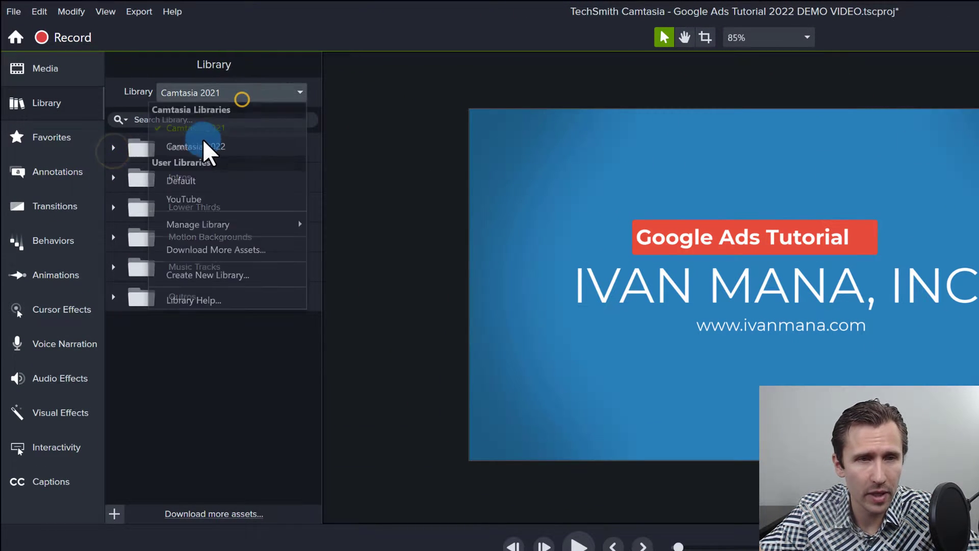
left_click(199, 146)
scroll(207, 457, "down", 2)
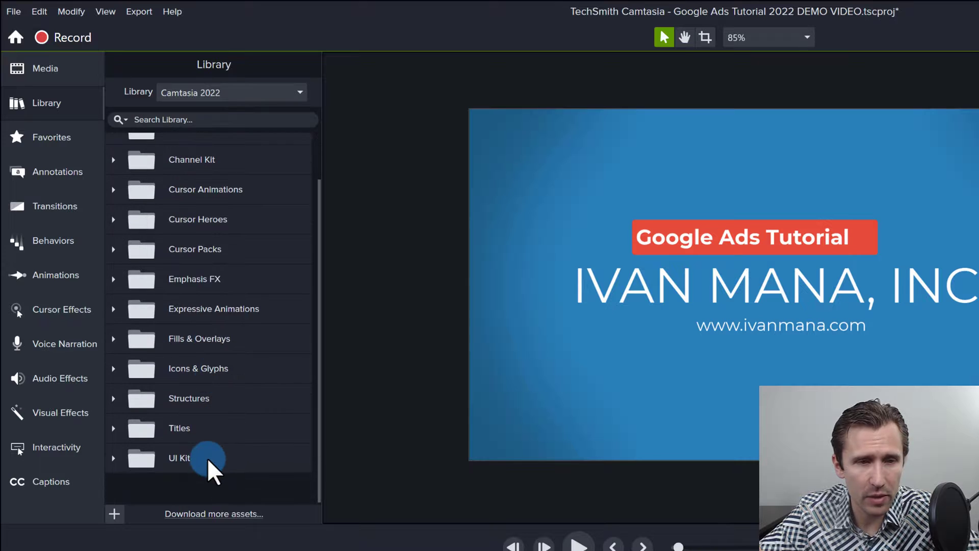
scroll(207, 457, "up", 2)
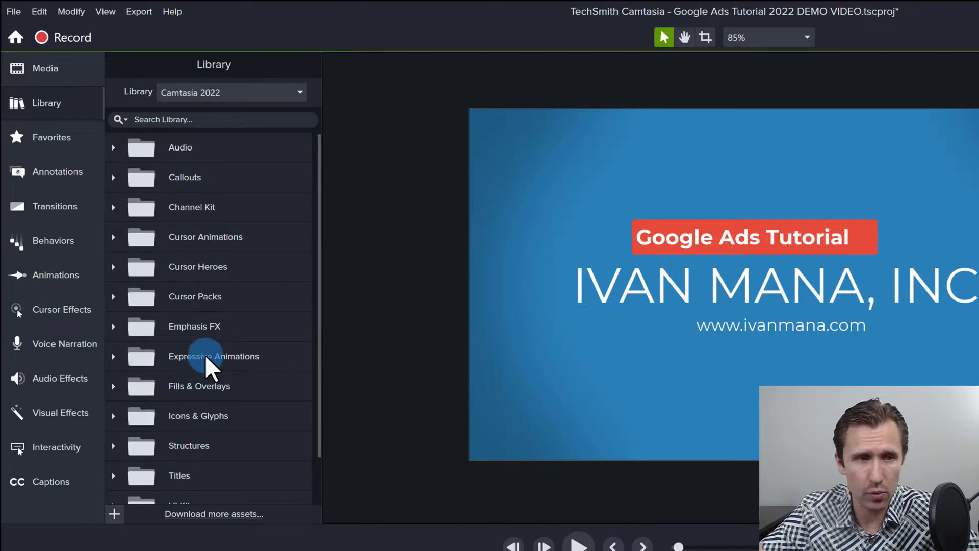
left_click(240, 148)
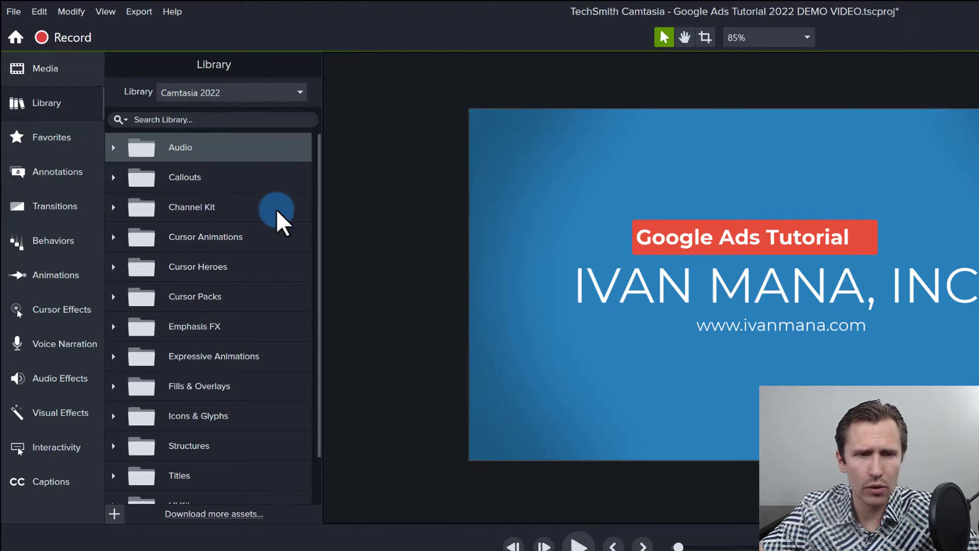
- Review the items saved as favorites, including the Rings (Yellow) cursor effect
left_click(56, 138)
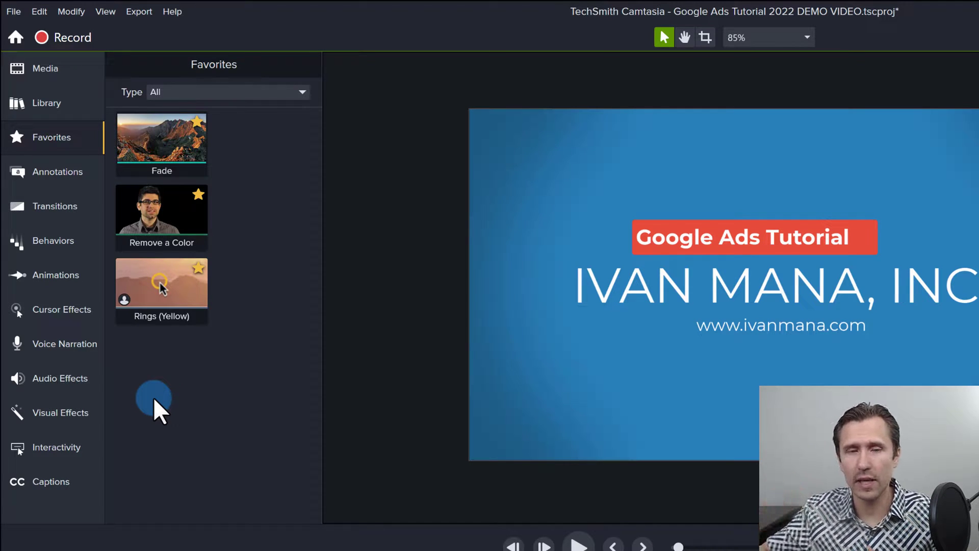
left_click(50, 97)
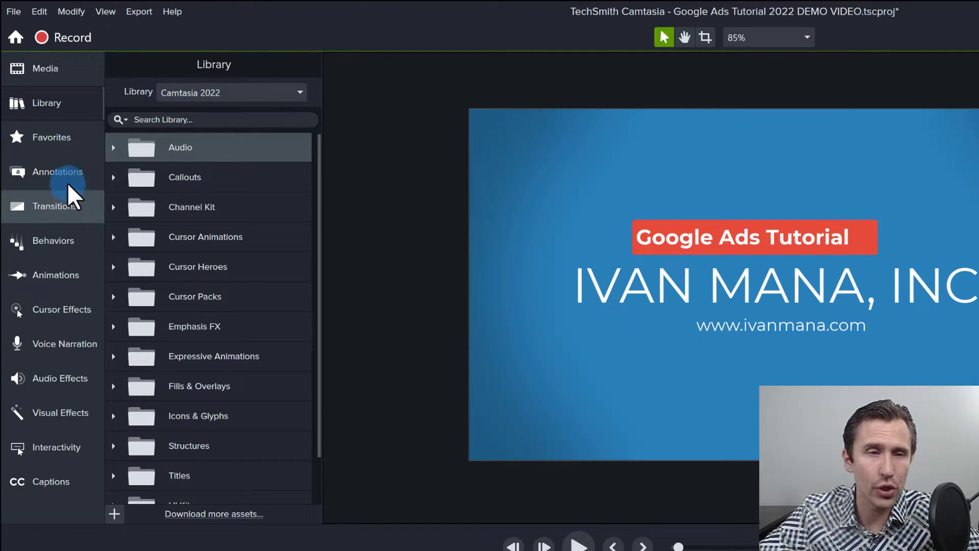
left_click(67, 141)
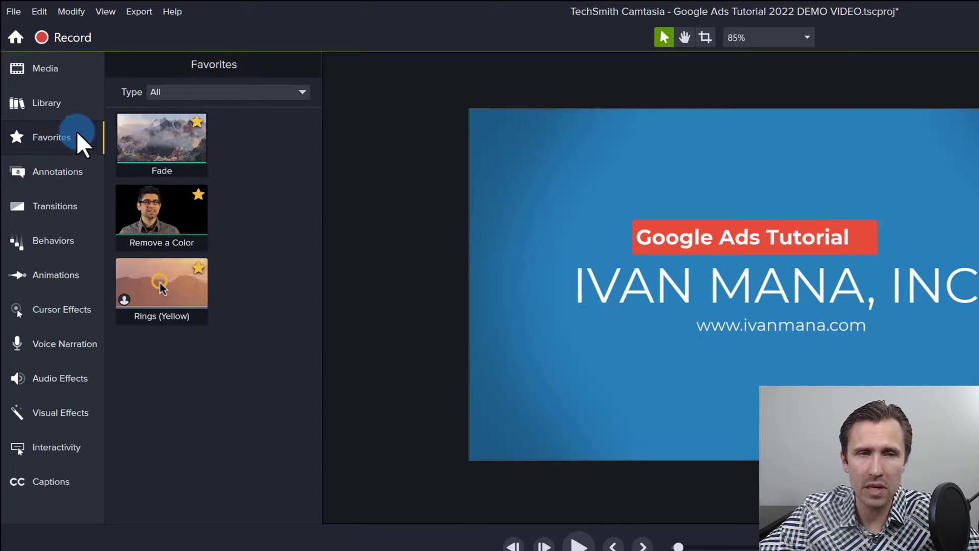
left_click(164, 284)
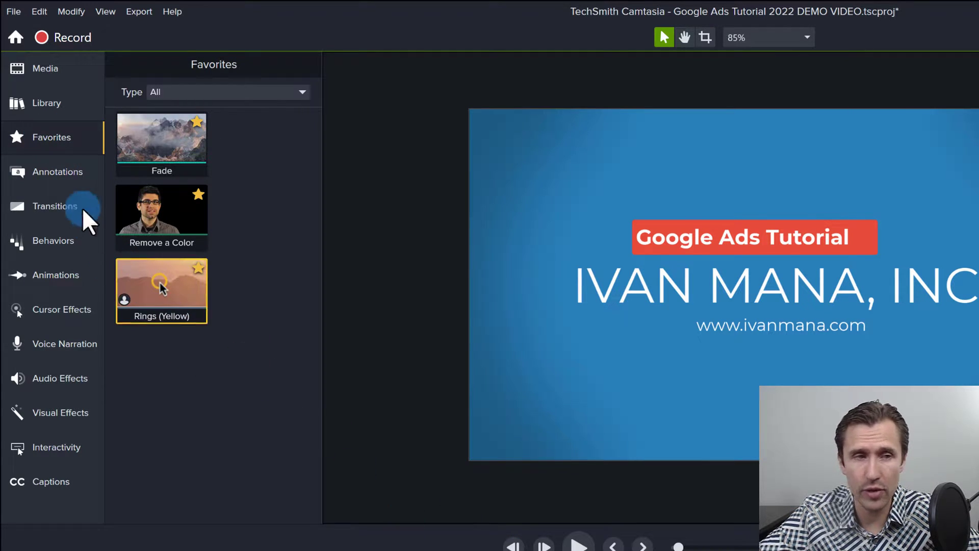
- Examine the save-to-favorites option on the red speech callout, and check the favorites again
left_click(64, 173)
left_click(183, 202)
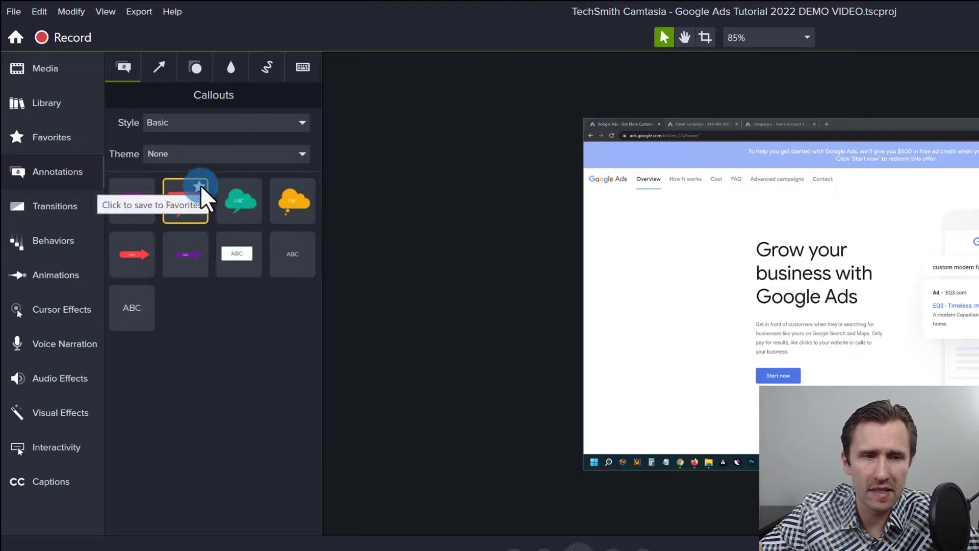
left_click(50, 141)
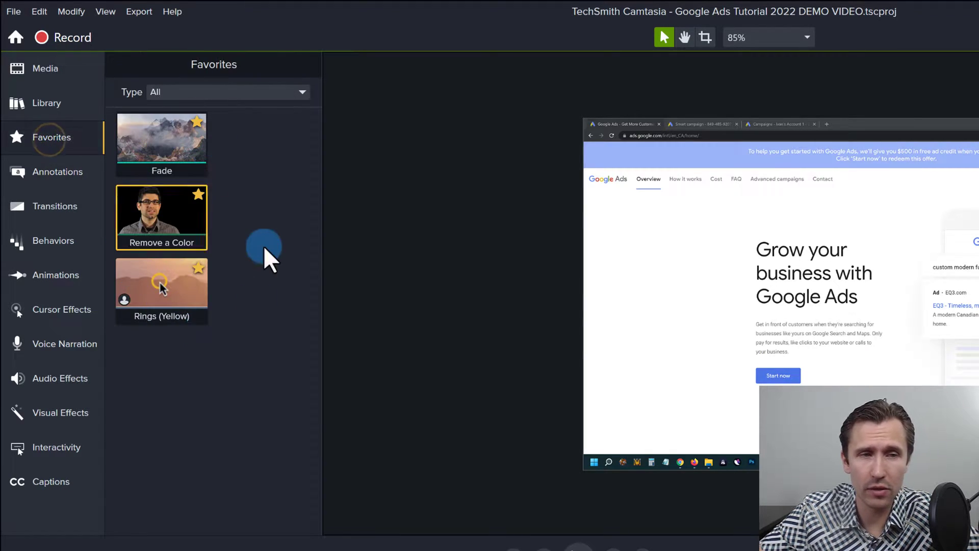
- Browse the callout, arrow and line, and shape annotations, showing shapes of all styles
left_click(44, 176)
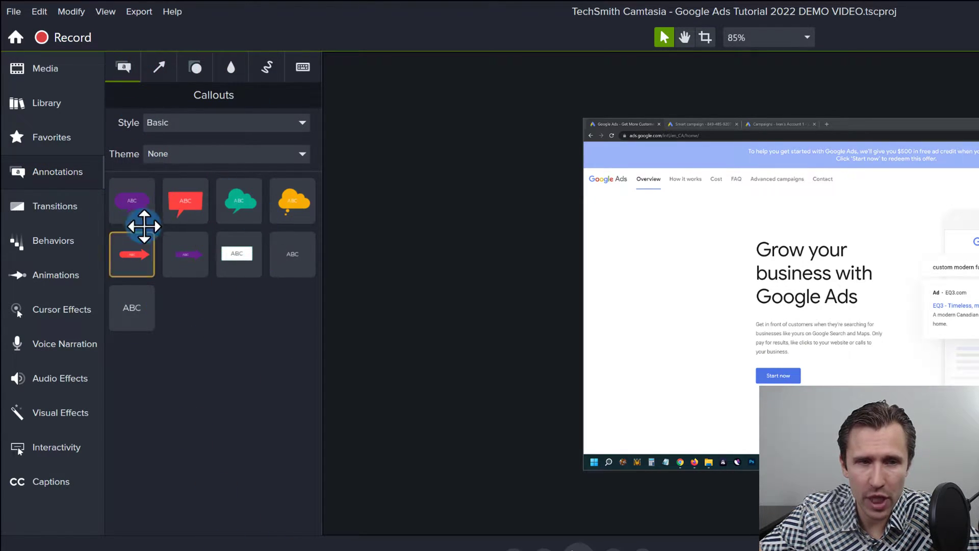
left_click(155, 70)
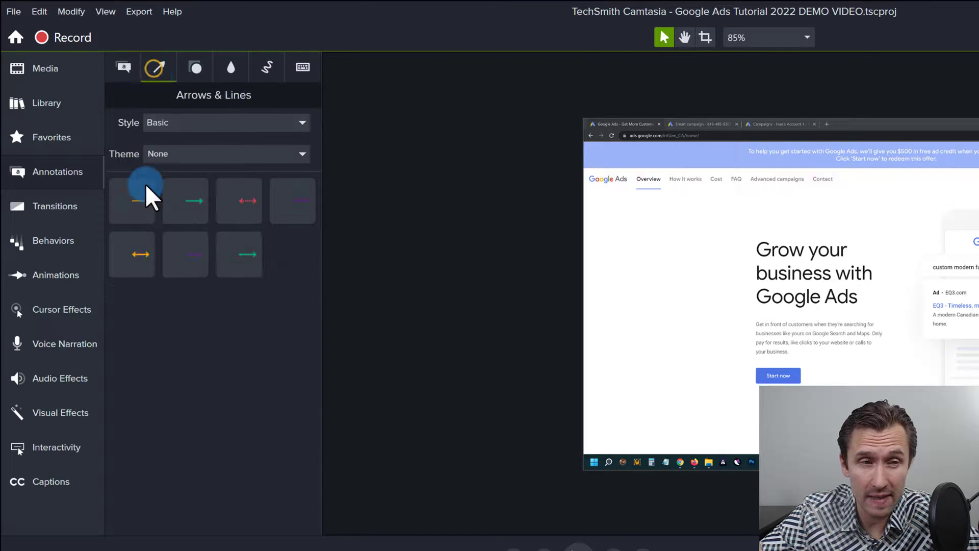
left_click(188, 62)
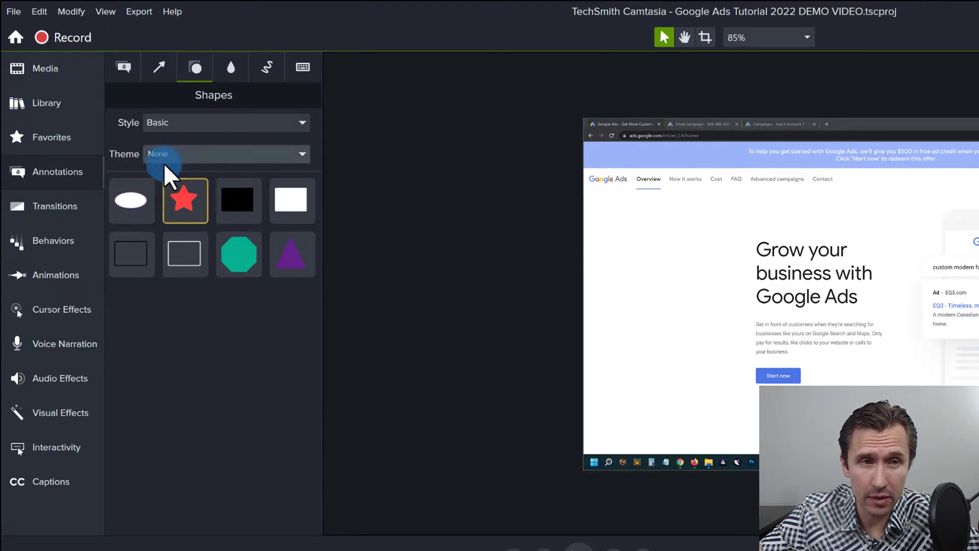
left_click(188, 122)
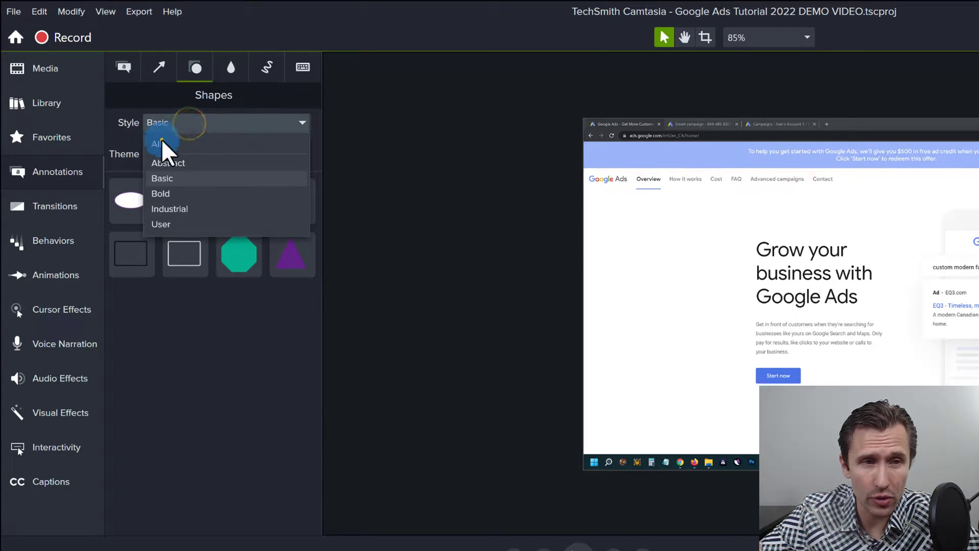
left_click(161, 140)
scroll(240, 323, "down", 2)
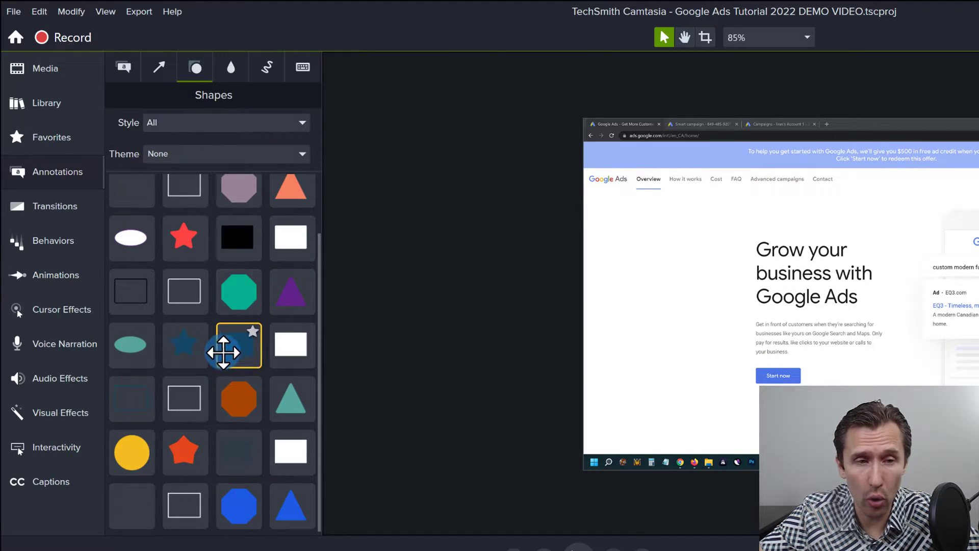
scroll(205, 415, "up", 2)
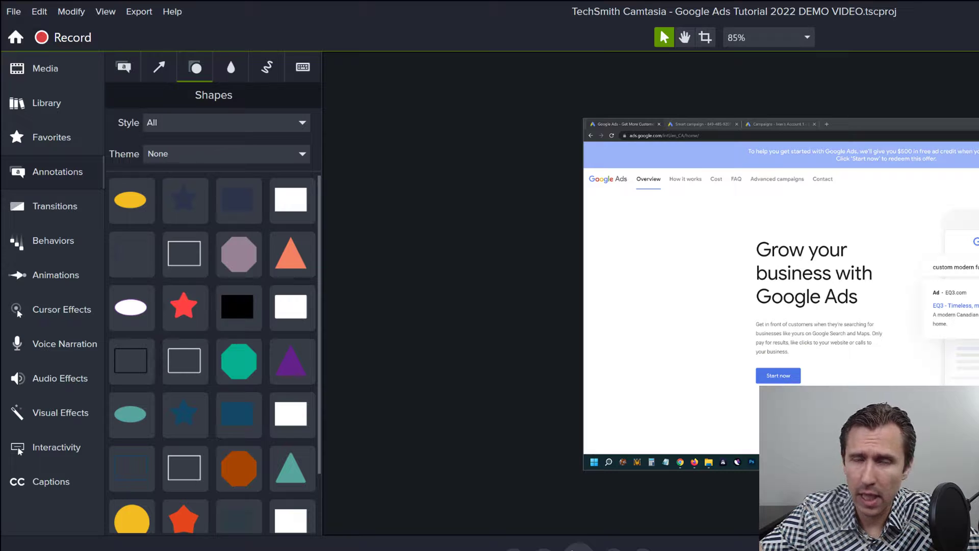
- Look through the remaining annotation categories, including Sketch Motion and Keystroke Callouts
left_click(231, 67)
left_click(268, 71)
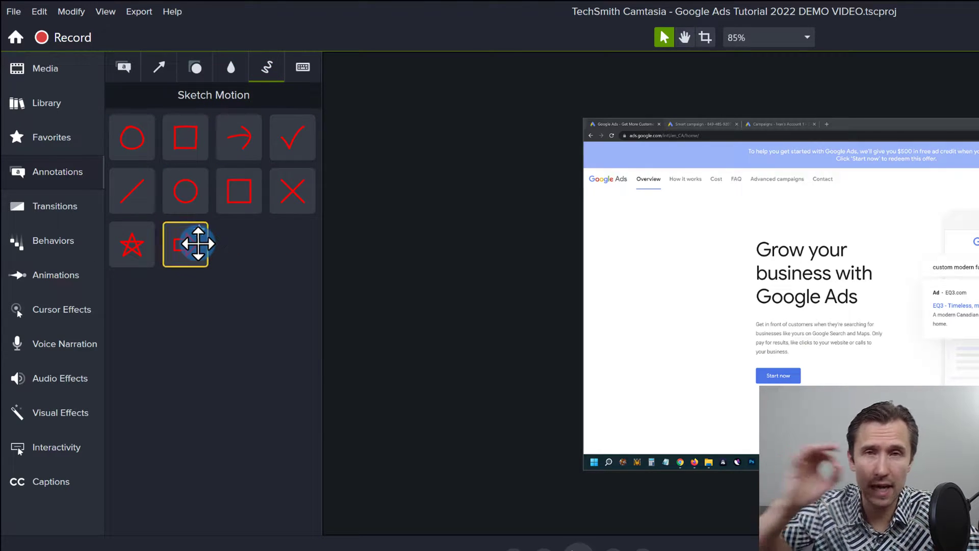
left_click(311, 61)
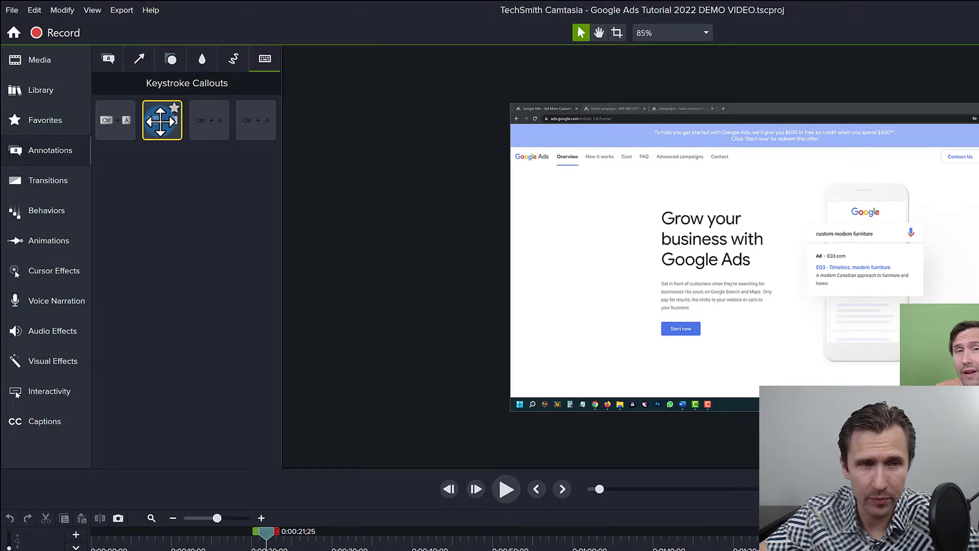
- Add two Ctrl+A keystroke callouts around the 21-second mark and place them one above the other over the Google Ads page text
left_click_drag(183, 138, 190, 436)
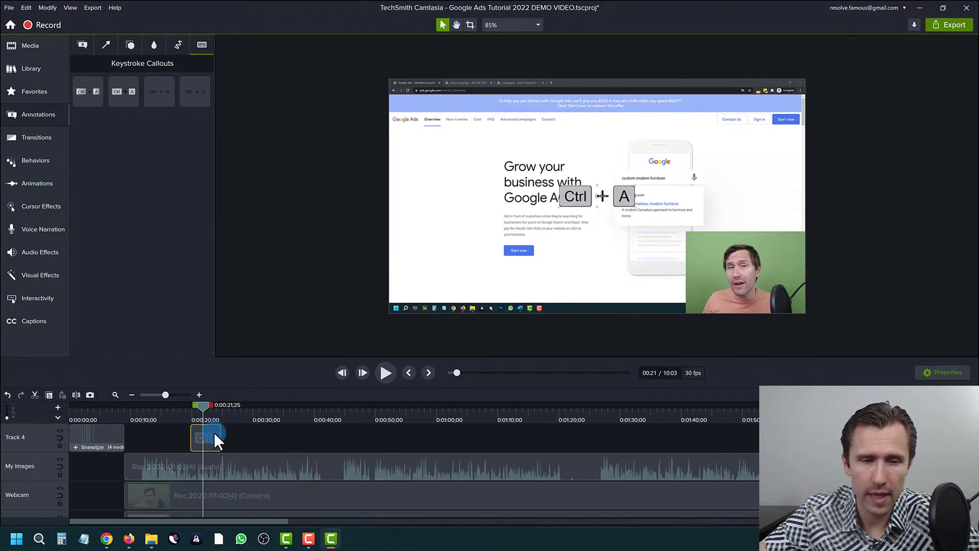
left_click_drag(566, 194, 515, 208)
left_click_drag(84, 88, 530, 256)
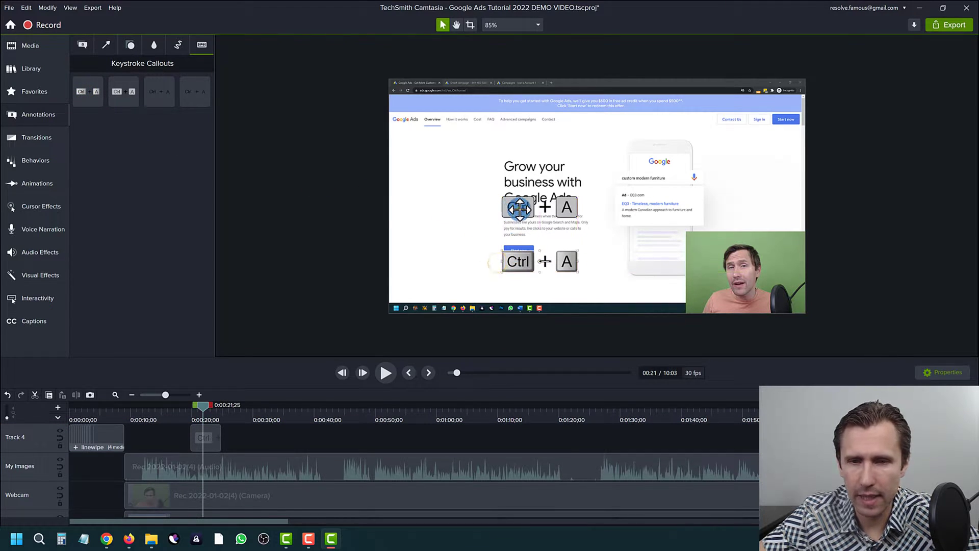
- Show the callout properties and set the upper keystroke callout's keys to Ctrl+Z
left_click(935, 371)
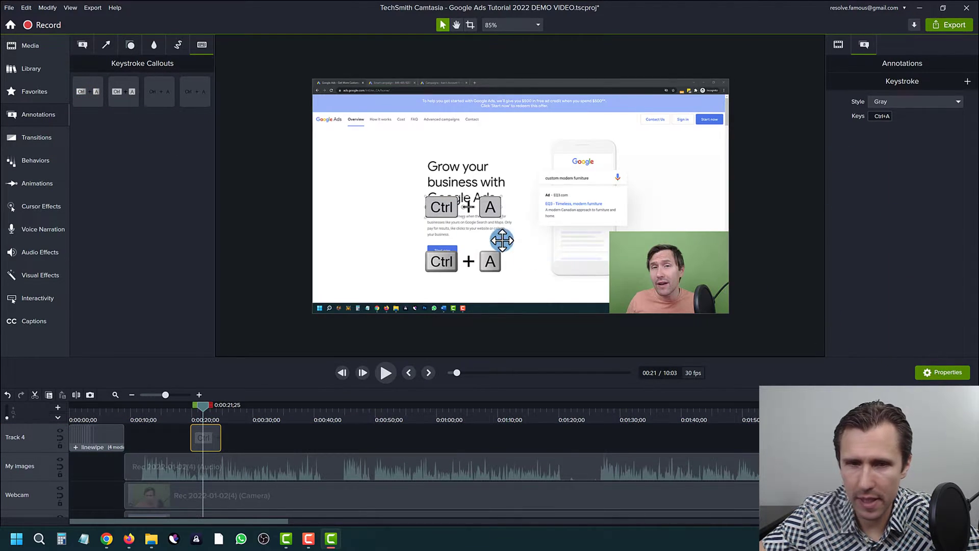
left_click(886, 117)
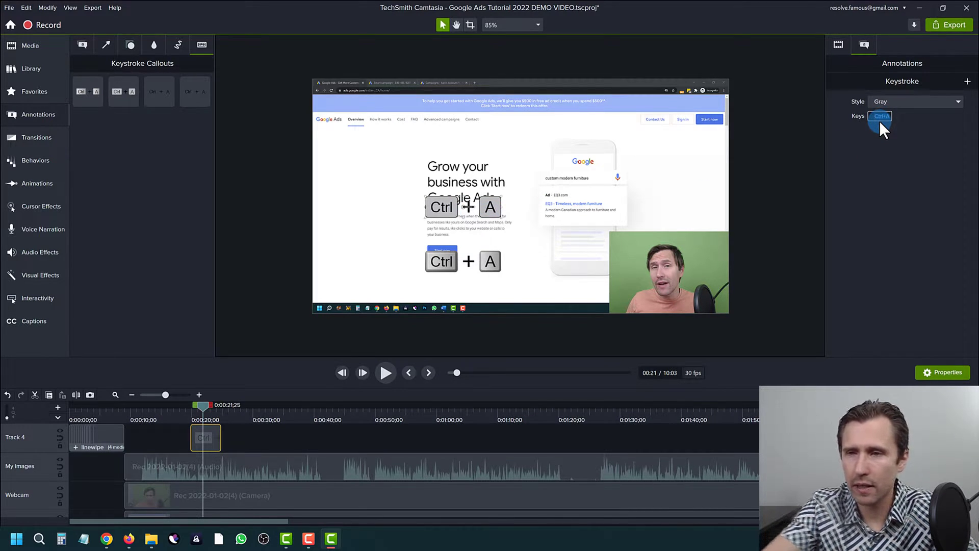
key("ctrl+z")
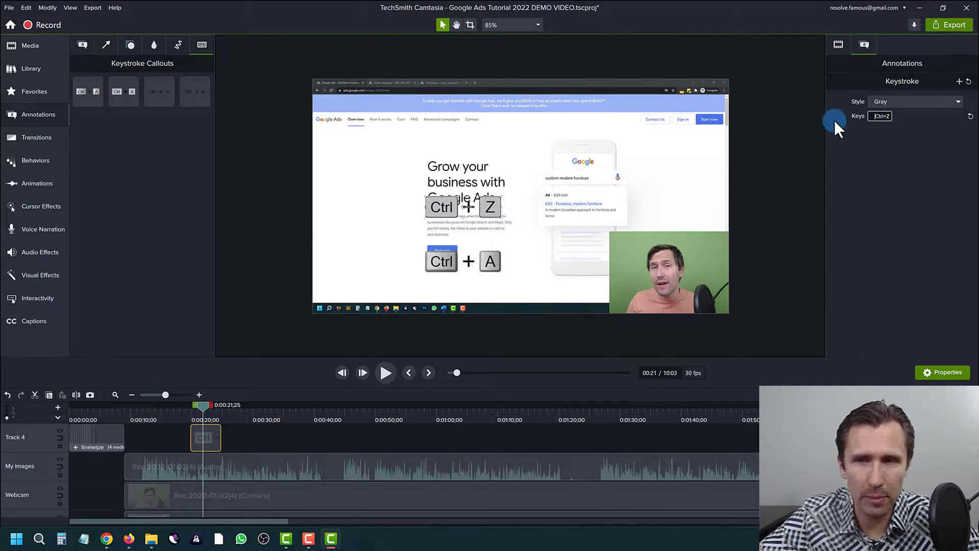
- Try the Traditional style on the Ctrl+Z keystroke callout, and set its style to Outline
left_click(882, 115)
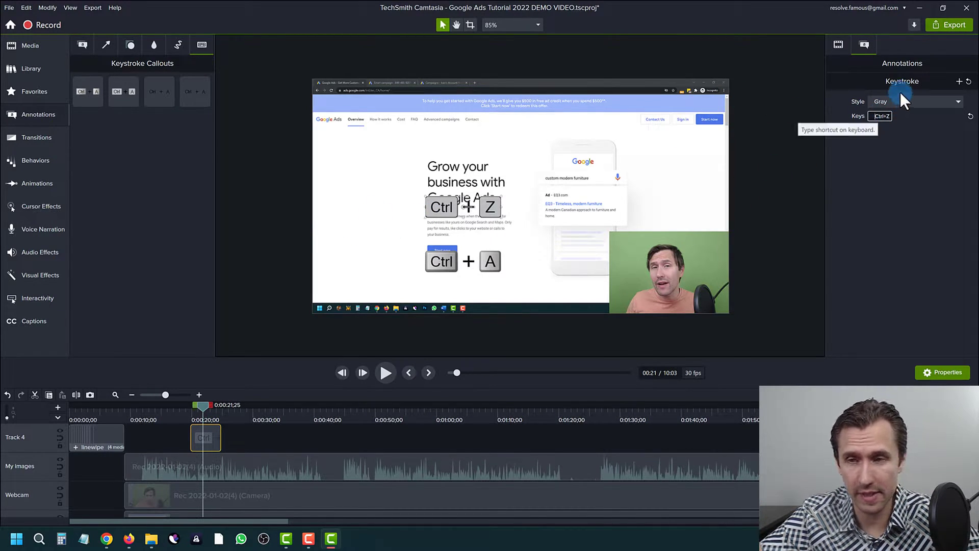
left_click(893, 104)
left_click(889, 112)
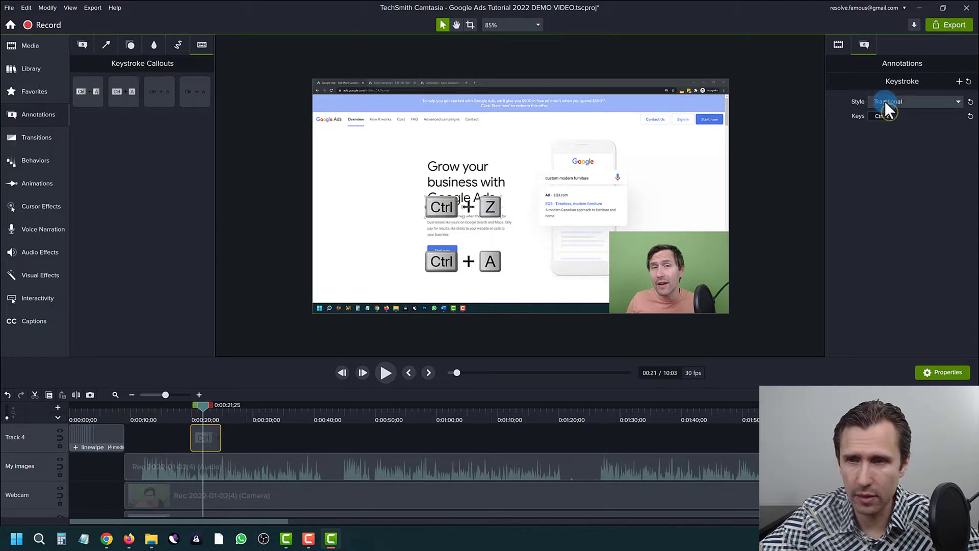
left_click(885, 102)
left_click(888, 147)
- Delete both keystroke callouts from the canvas
left_click(378, 214)
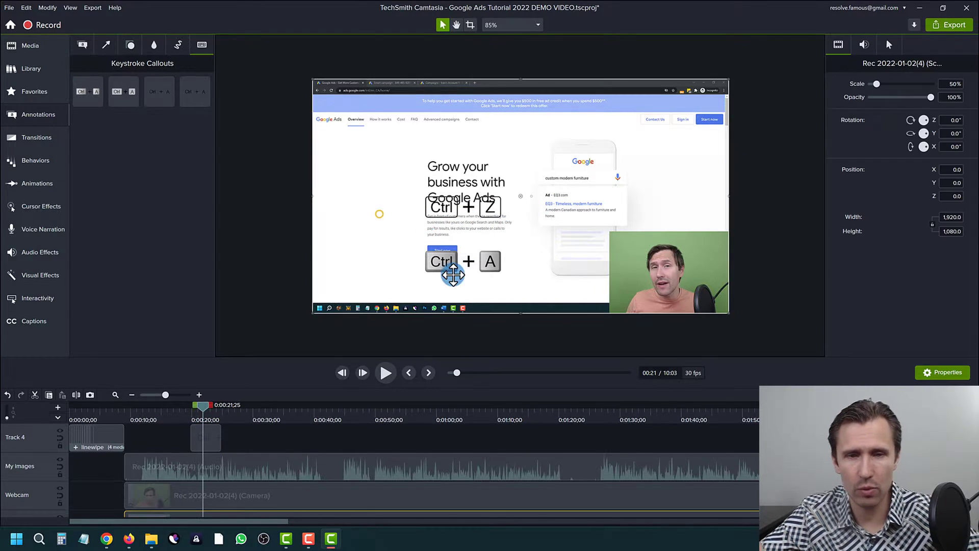
left_click(439, 269)
key("Delete")
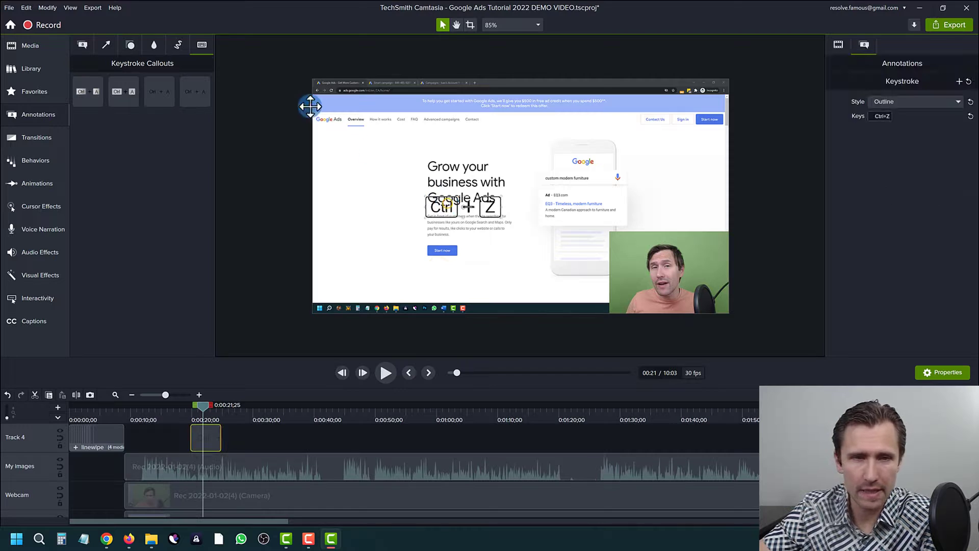
- Add a blur annotation over the search ad on the phone mockup and resize it slightly smaller
left_click(178, 44)
left_click(150, 46)
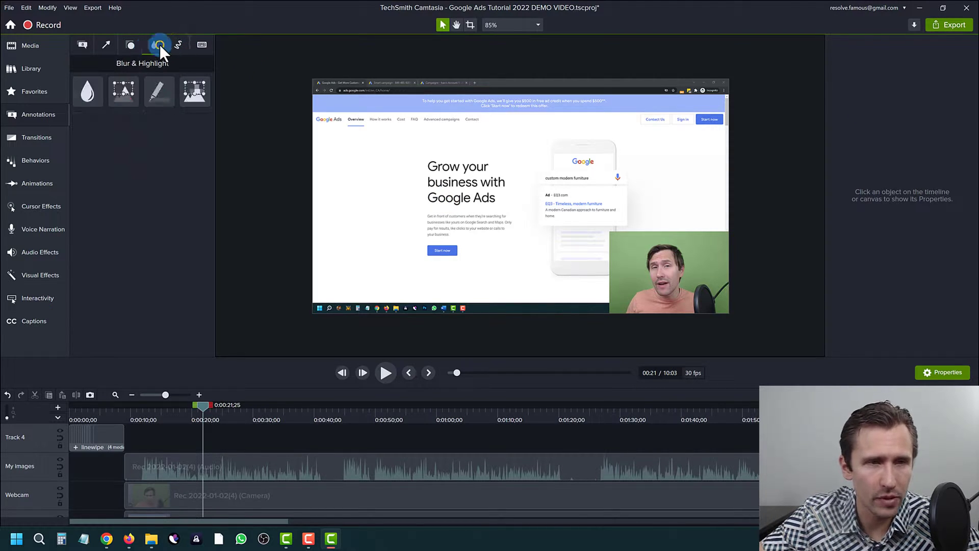
left_click_drag(87, 92, 584, 196)
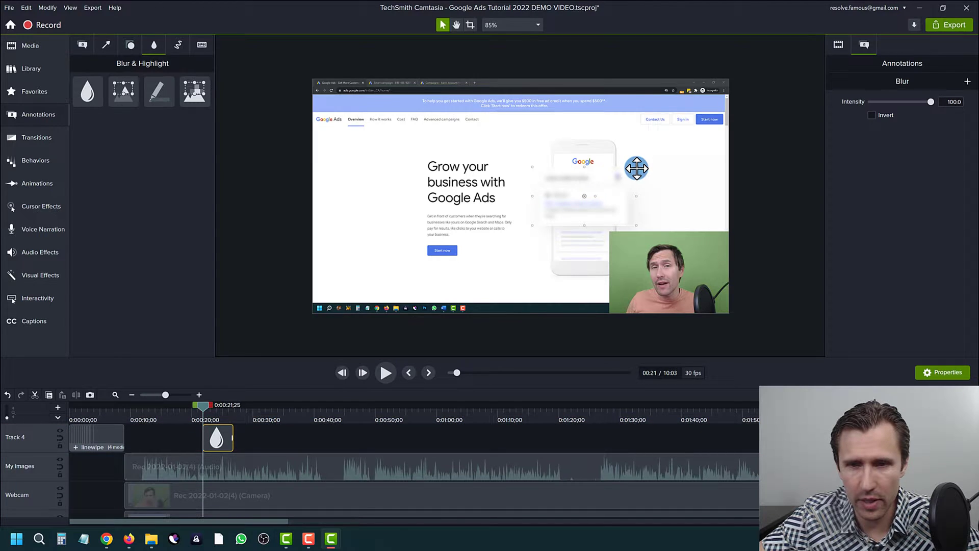
mouse_move(636, 166)
left_mouse_down()
mouse_move(590, 188)
mouse_move(631, 170)
left_mouse_up()
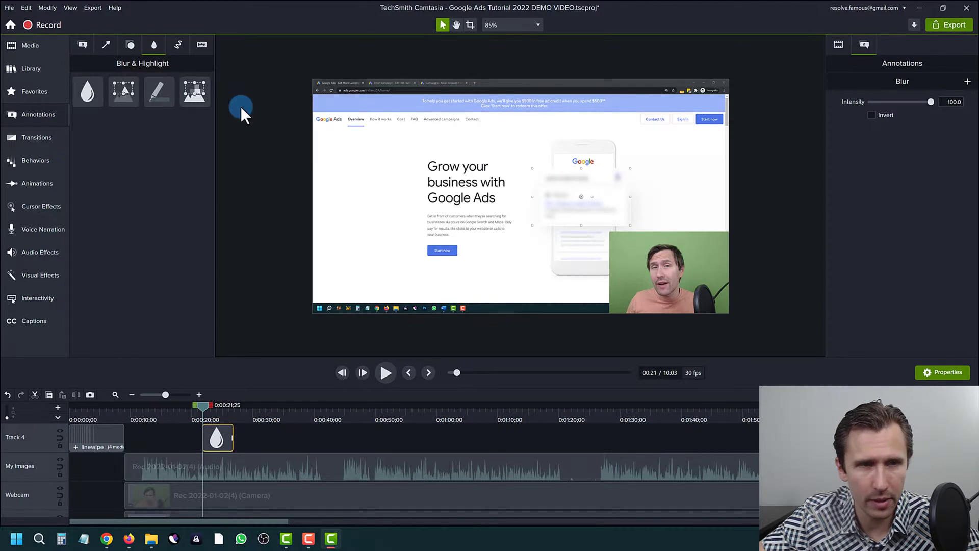
- Replace the blur with a white rectangle shape at the 21-second mark on Track 4
left_click(129, 45)
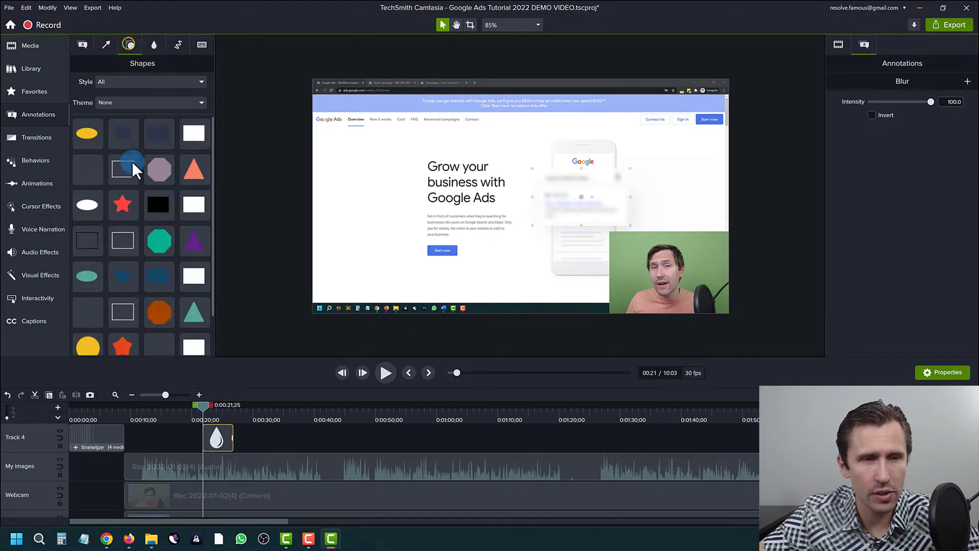
left_click_drag(194, 134, 221, 473)
left_click(224, 460)
key("Delete")
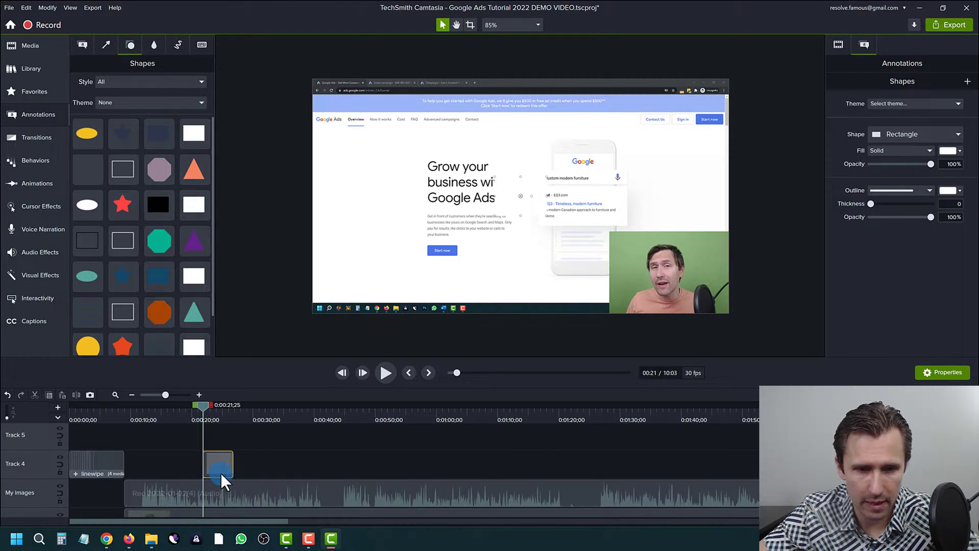
- Move the white rectangle lower across the page content to cover part of it, and delete it
scroll(503, 228, "up", 3)
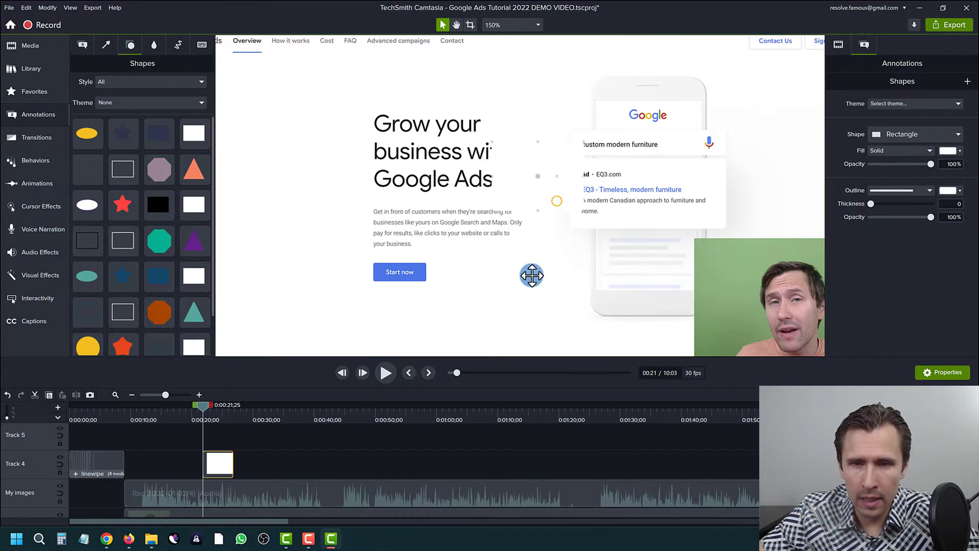
left_click_drag(590, 226, 547, 213)
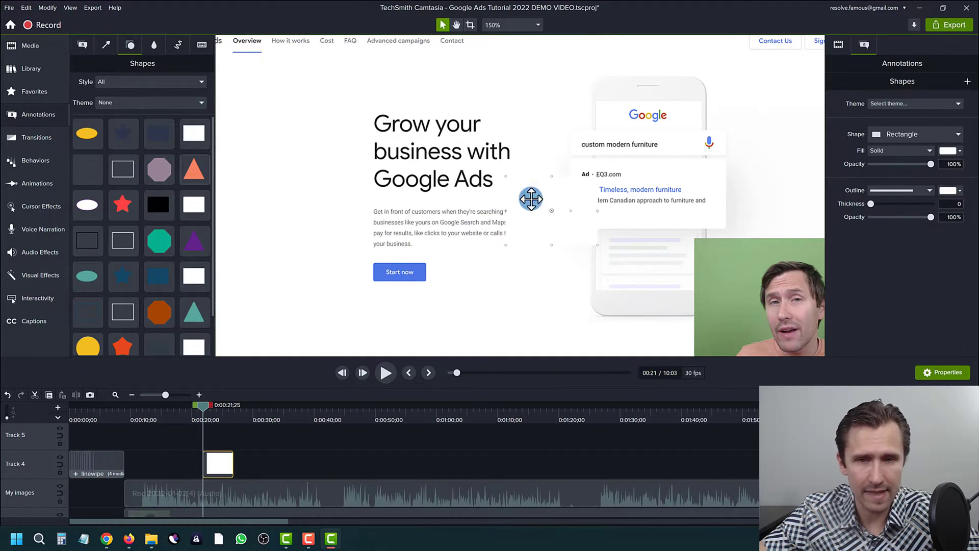
key("Delete")
- Add a white text rectangle callout with a green outline to Track 4 and place it beside the page's Start now button
left_click(83, 45)
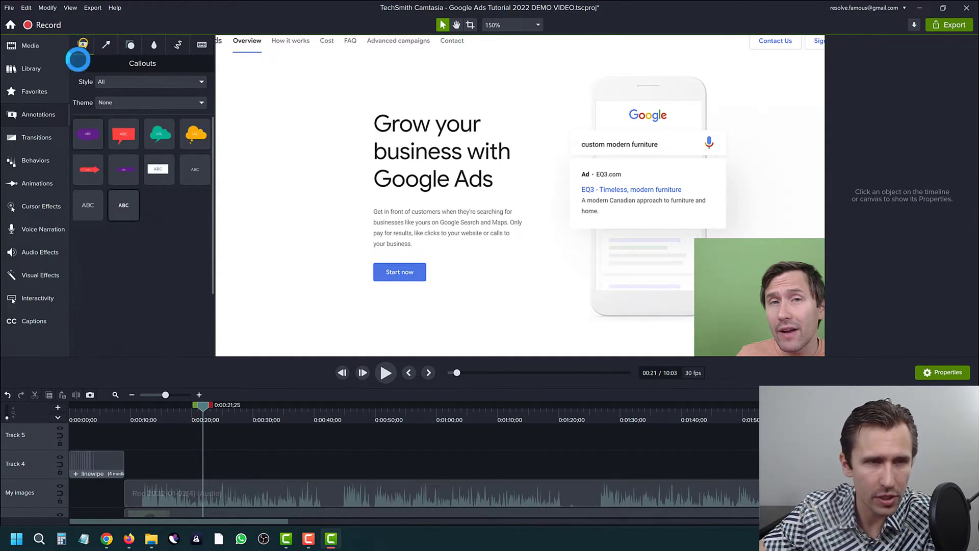
left_click_drag(160, 256, 196, 463)
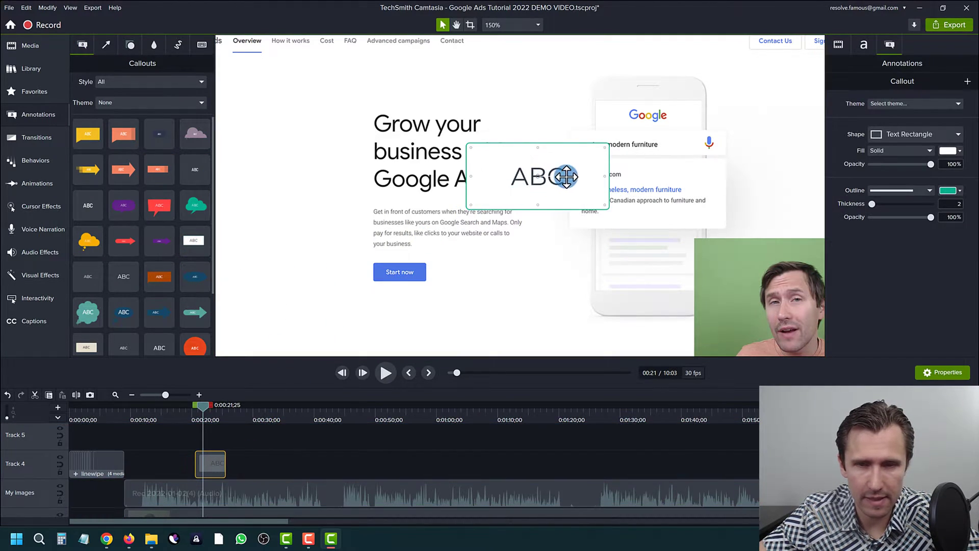
left_click_drag(555, 175, 489, 266)
- Replace the callout's placeholder text with "Check out this tutorial"
double_click(488, 265)
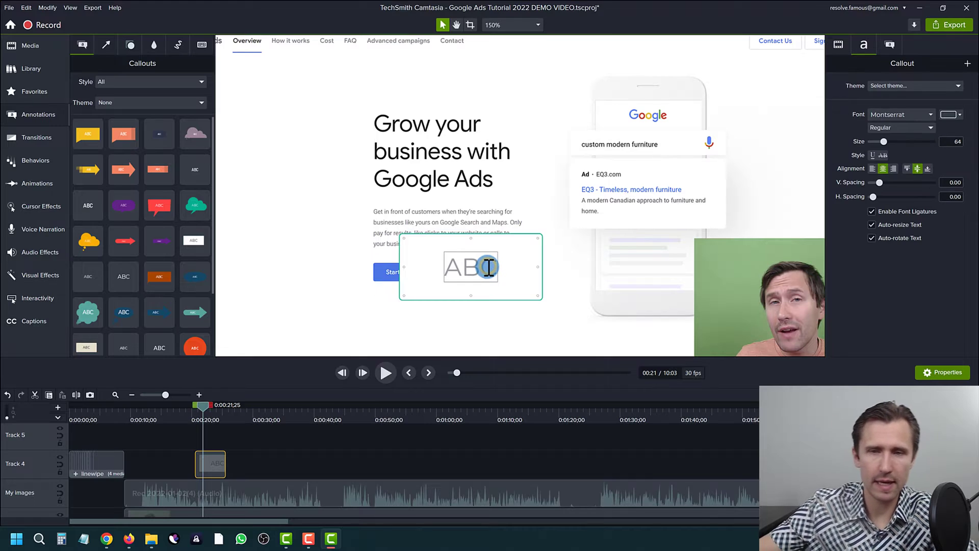
type("Check out t")
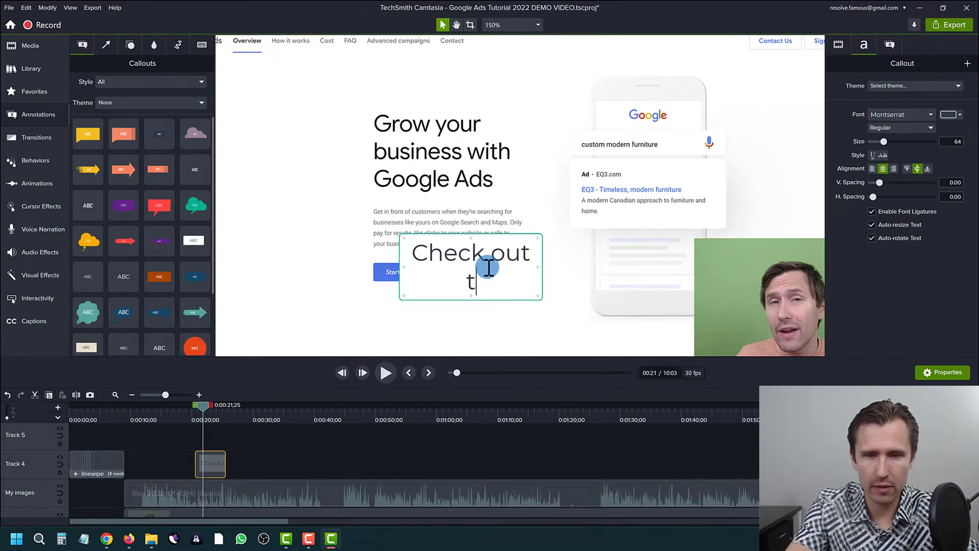
type("his tutorial")
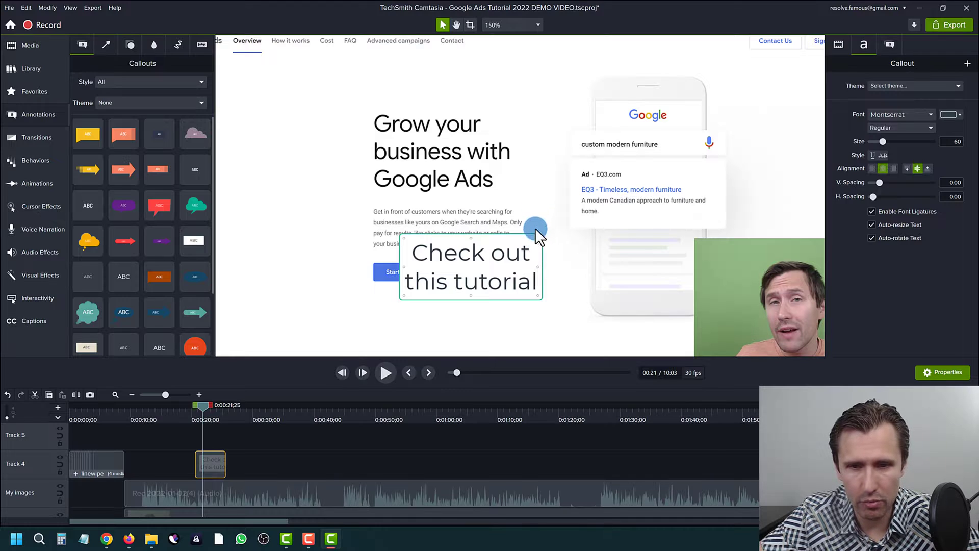
- Widen the text callout so its text fits on one line, and move it lower on the page
left_click(547, 204)
scroll(578, 234, "down", 1)
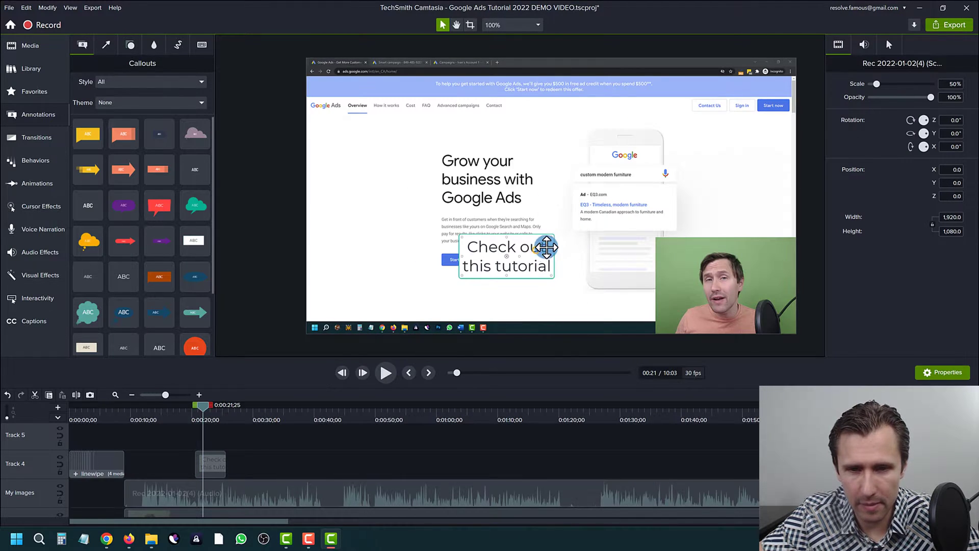
left_click(536, 250)
left_click_drag(558, 234, 617, 245)
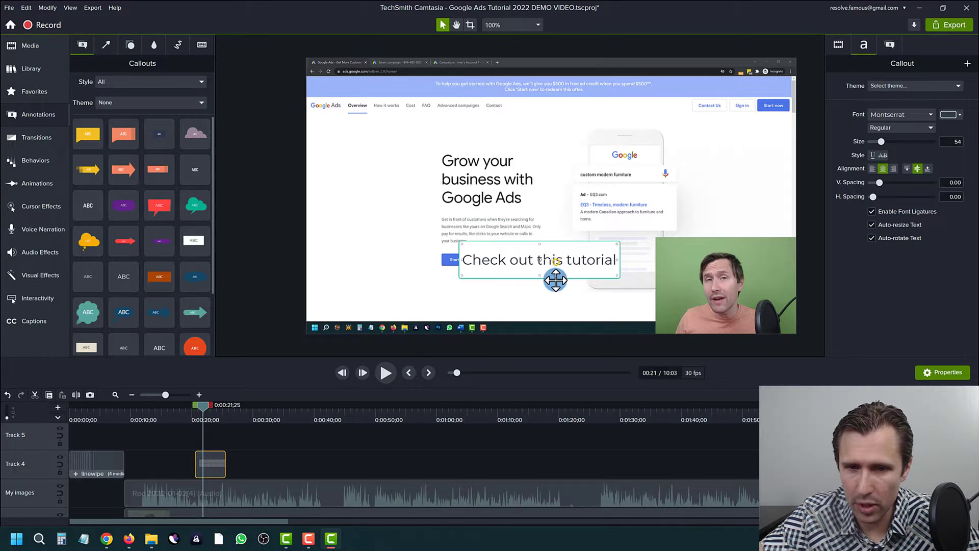
left_click_drag(556, 280, 555, 297)
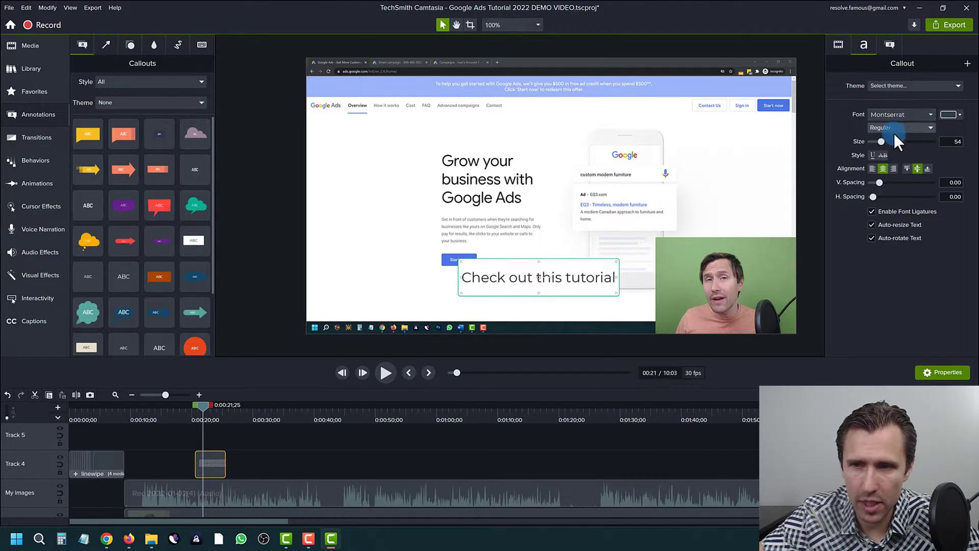
- Set the callout's font size to 60, resize its box with margin around the text, and place it beside the webcam image
mouse_move(883, 139)
left_mouse_down()
mouse_move(896, 145)
mouse_move(885, 147)
left_mouse_up()
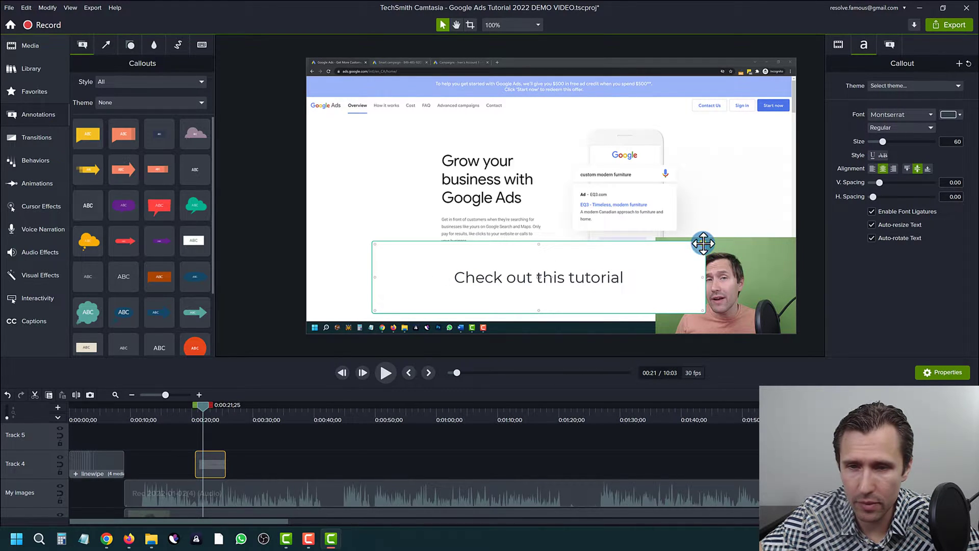
left_click_drag(691, 247, 614, 260)
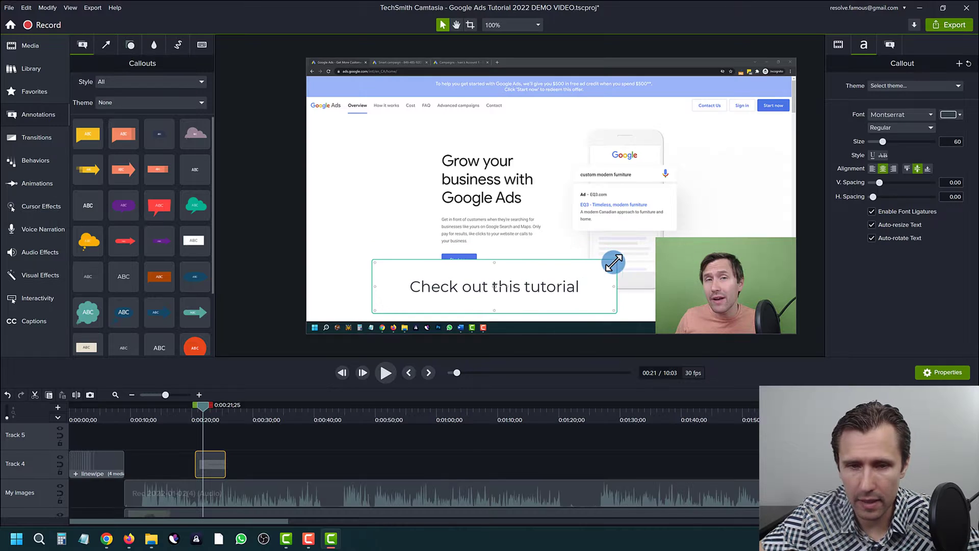
left_click_drag(546, 288, 557, 280)
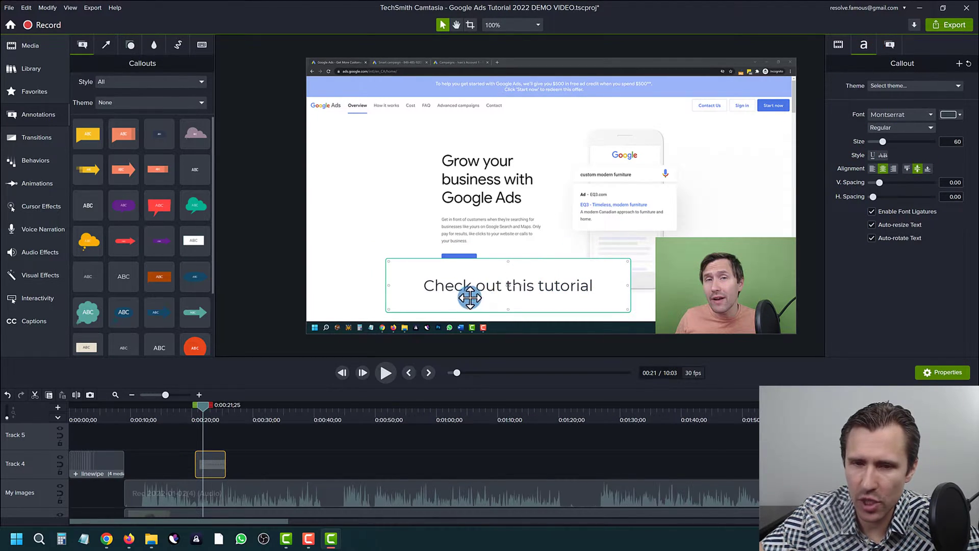
- Examine the callout's annotation properties, including the fill type and fill color choices
left_click(889, 51)
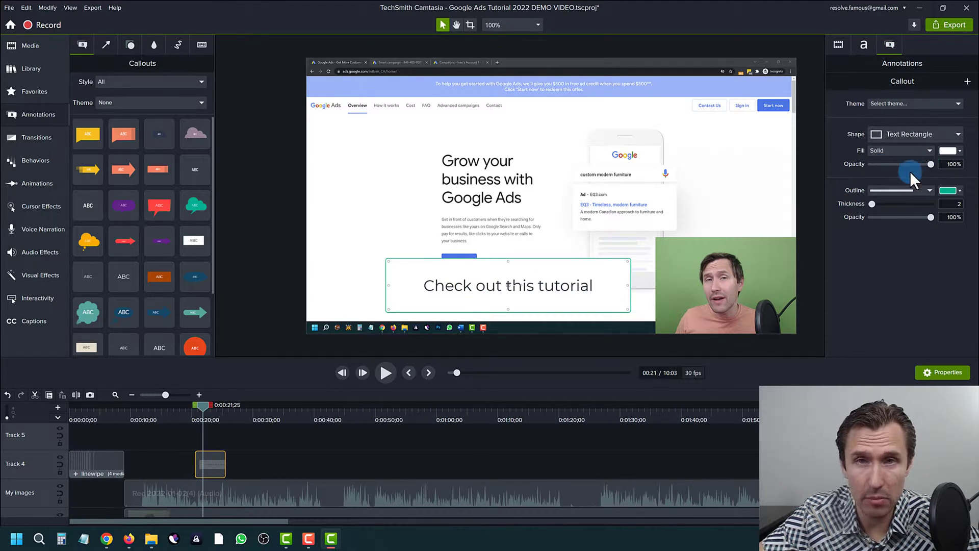
left_click(908, 151)
left_click(908, 151)
left_click(951, 151)
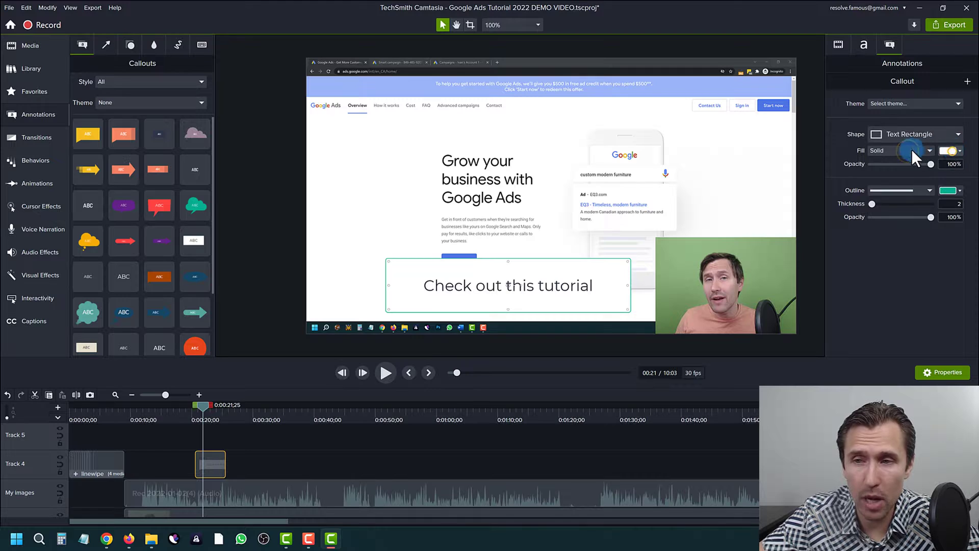
left_click(910, 151)
left_click(957, 151)
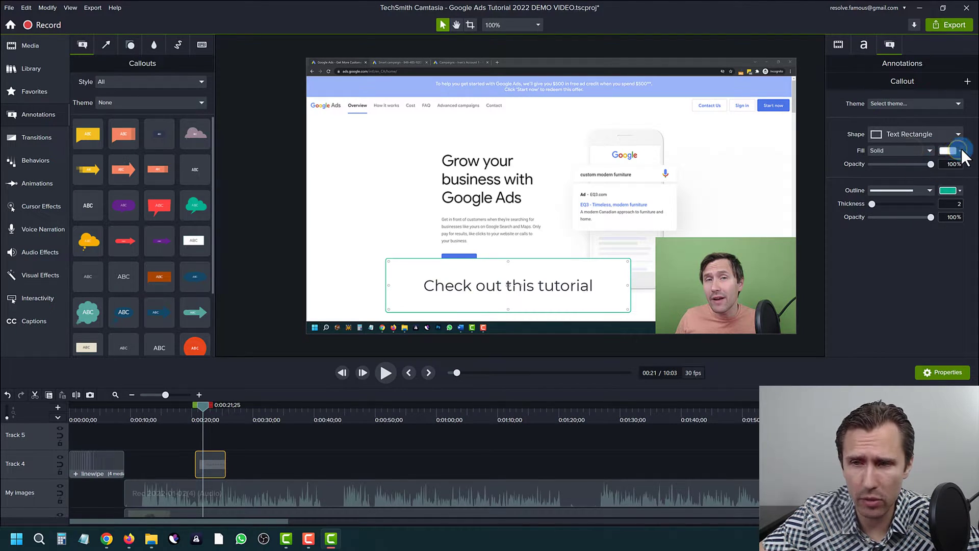
left_click(953, 151)
left_click(953, 152)
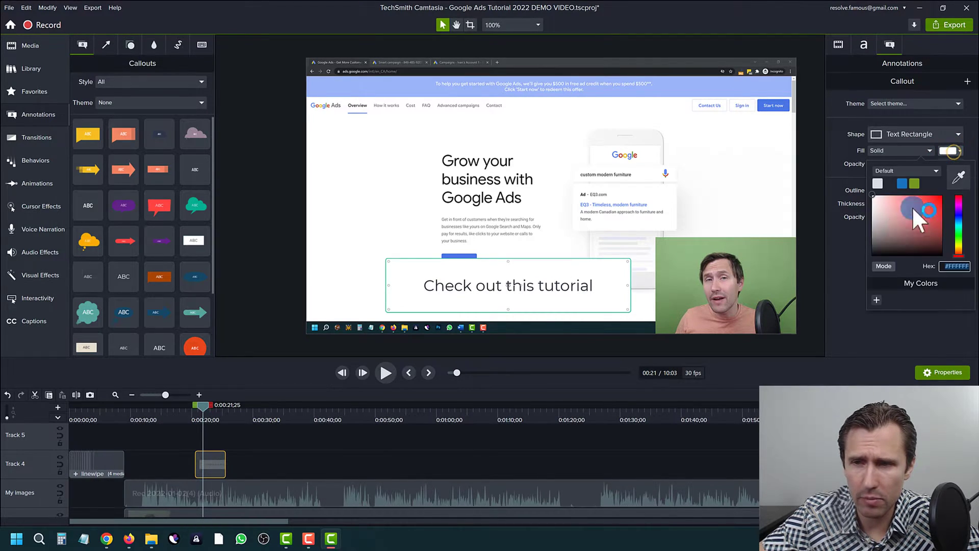
left_click(928, 222)
left_click_drag(946, 203, 861, 191)
- Examine the default theme's colors in the Theme Manager, and return to the callout's fill colors
left_click(926, 167)
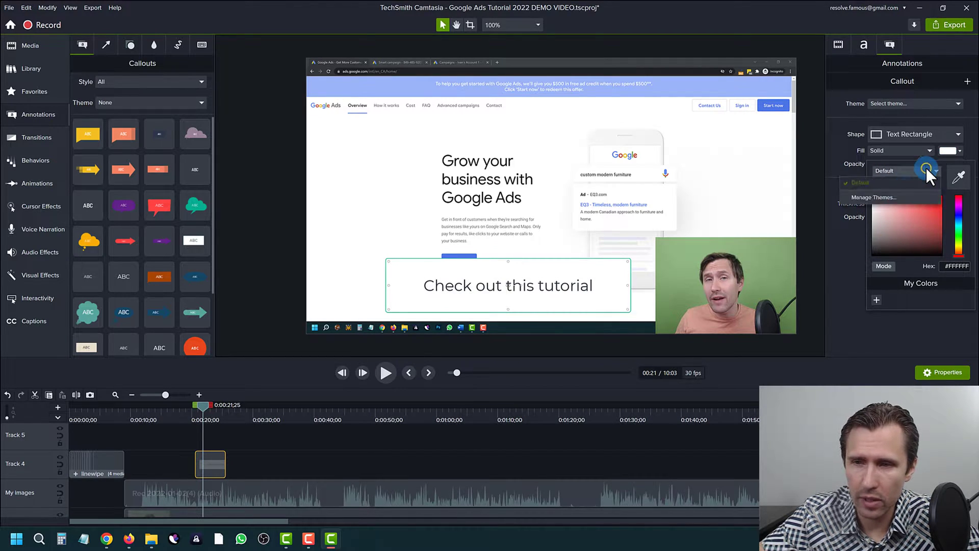
left_click(877, 199)
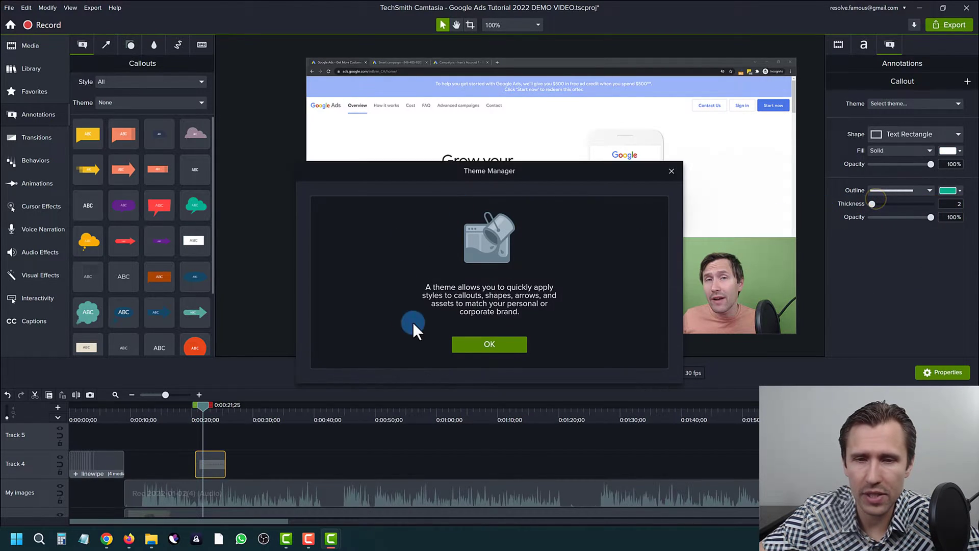
left_click(506, 341)
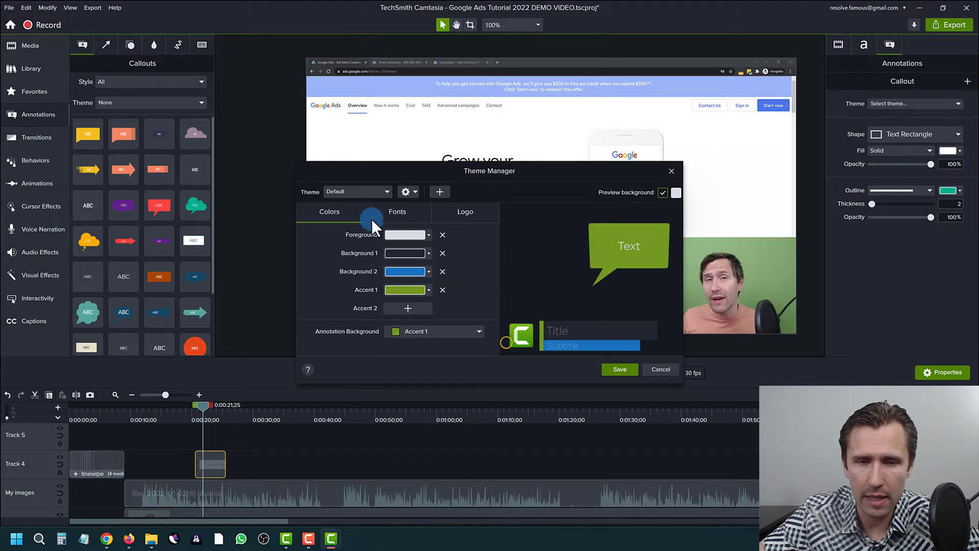
left_click(672, 171)
left_click(944, 150)
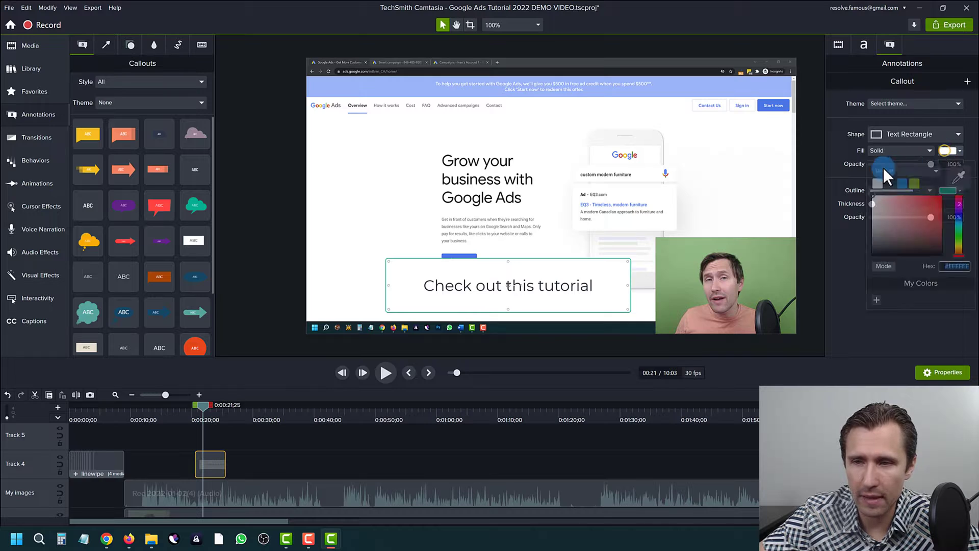
- Try the default theme's blue as the callout's fill color, and restore the white fill
left_click(906, 182)
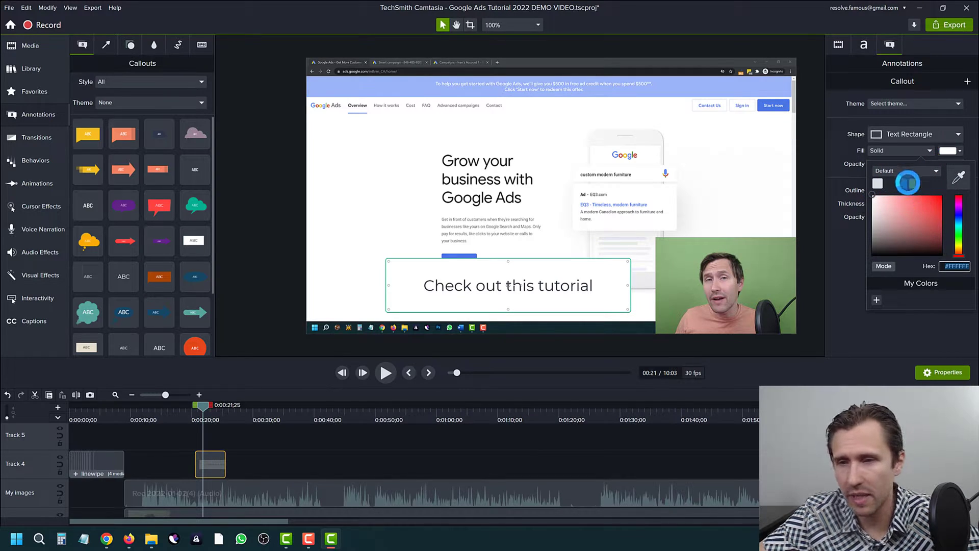
left_click(953, 148)
left_click(876, 182)
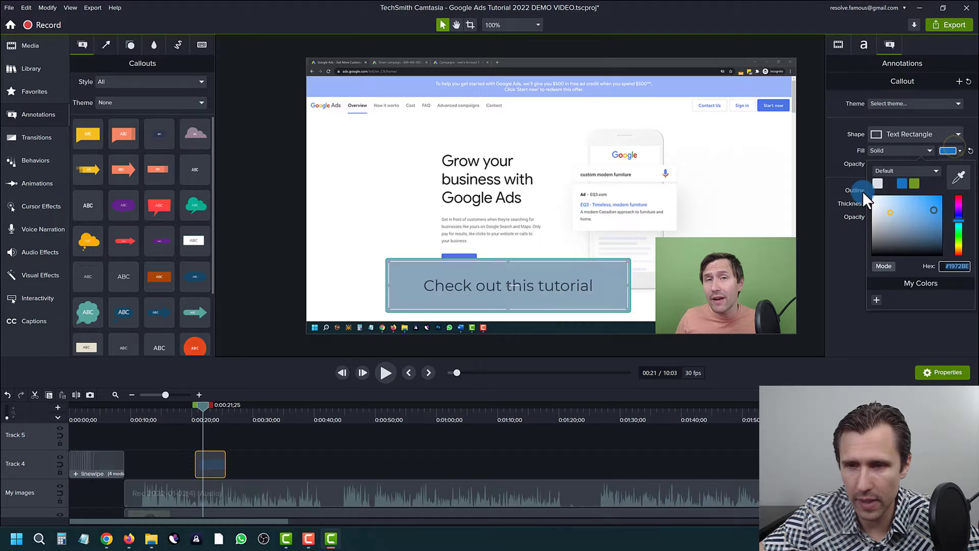
left_click(845, 256)
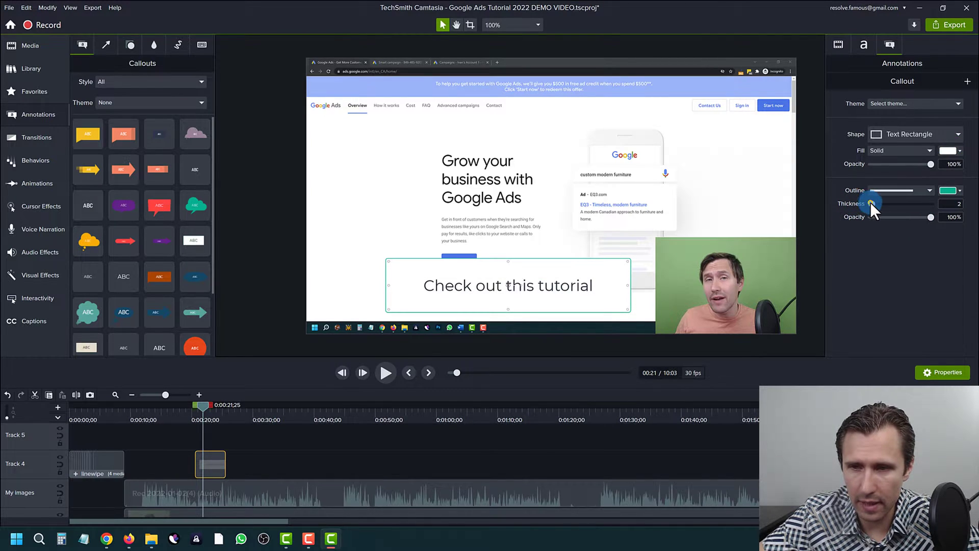
- Set the callout's outline thickness to 14 and its outline color to the default theme's blue
left_click_drag(872, 204, 879, 203)
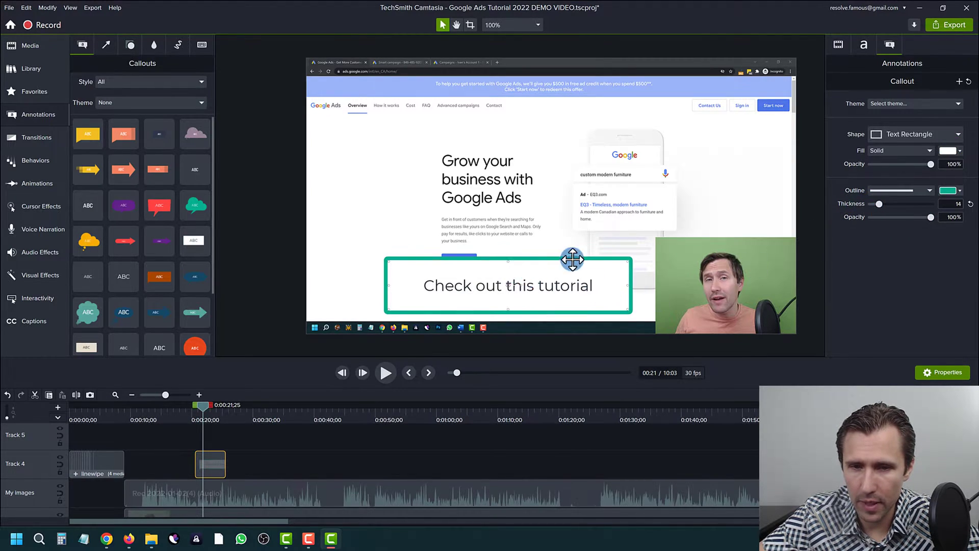
left_click(948, 190)
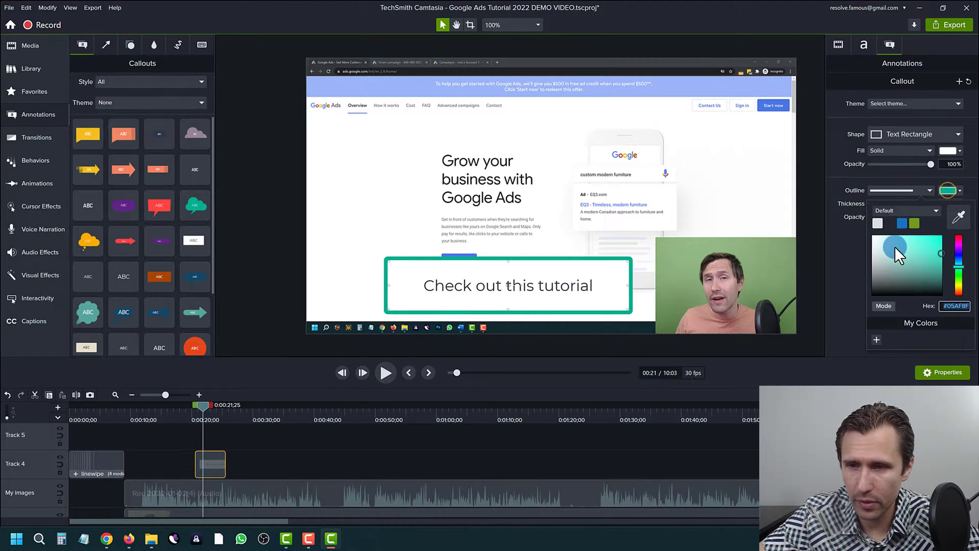
left_click(901, 224)
left_click(572, 199)
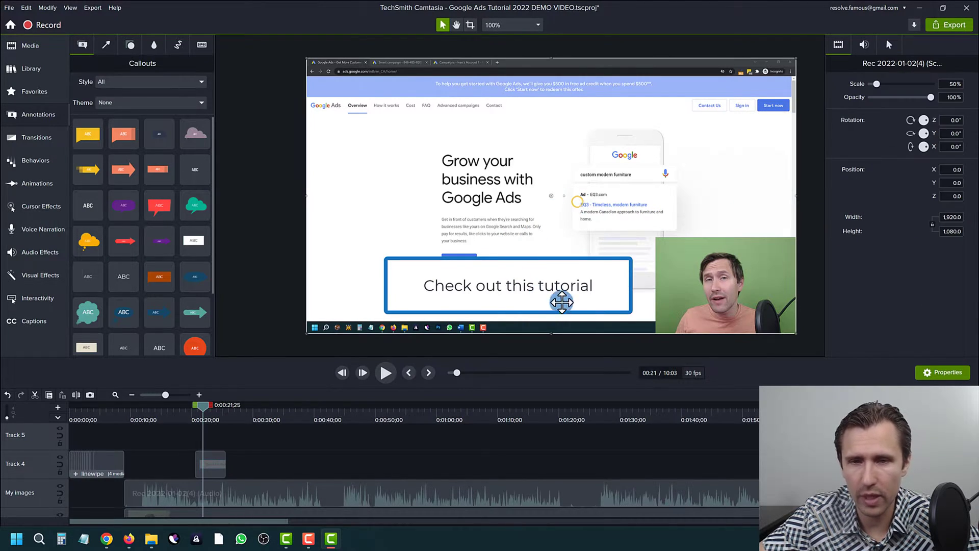
left_click(594, 278)
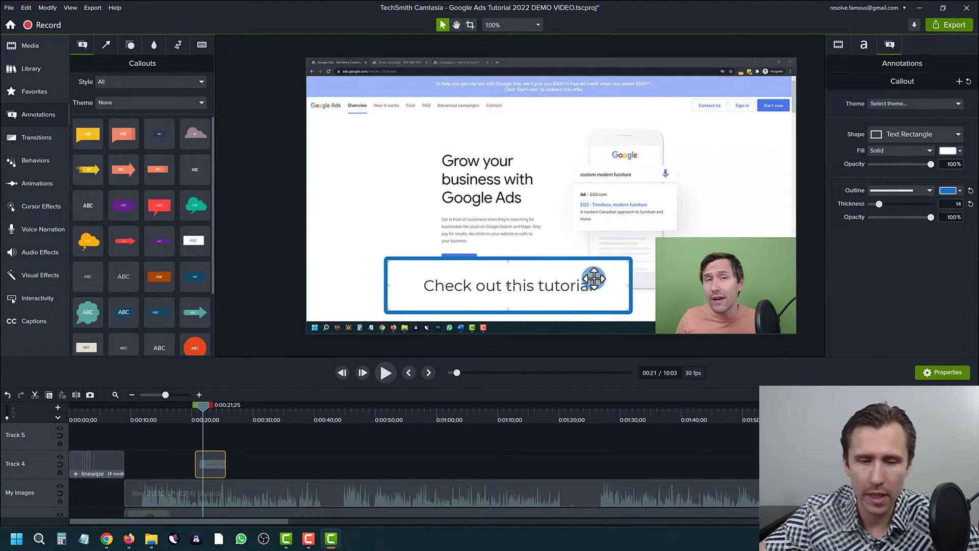
- Sample the light blue #9BB4F7 from the Google Ads page banner as the callout's outline color
left_click(947, 188)
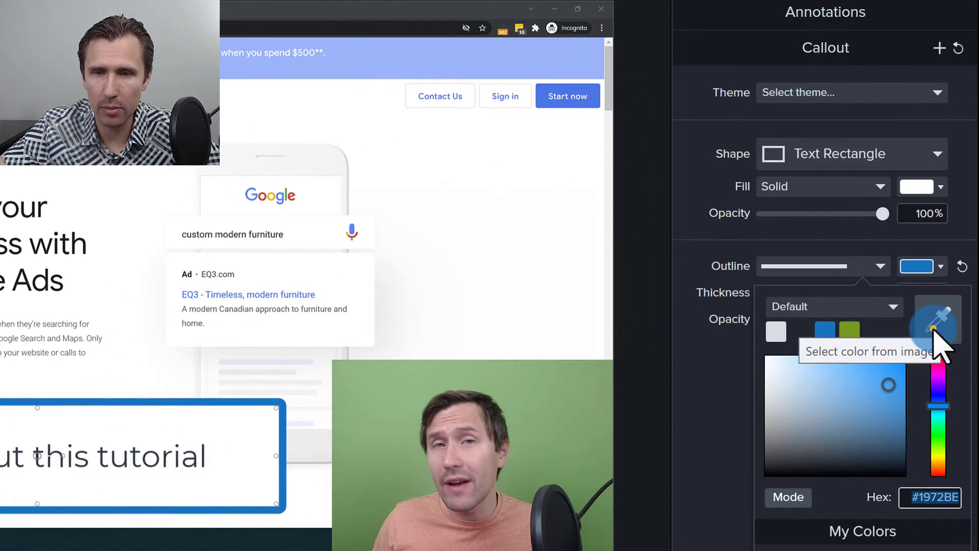
left_click(928, 334)
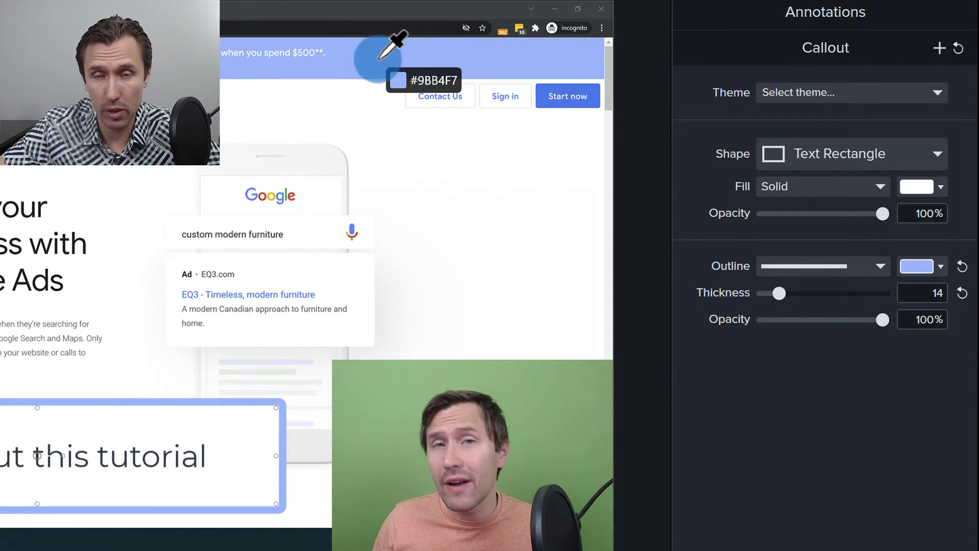
left_click(379, 56)
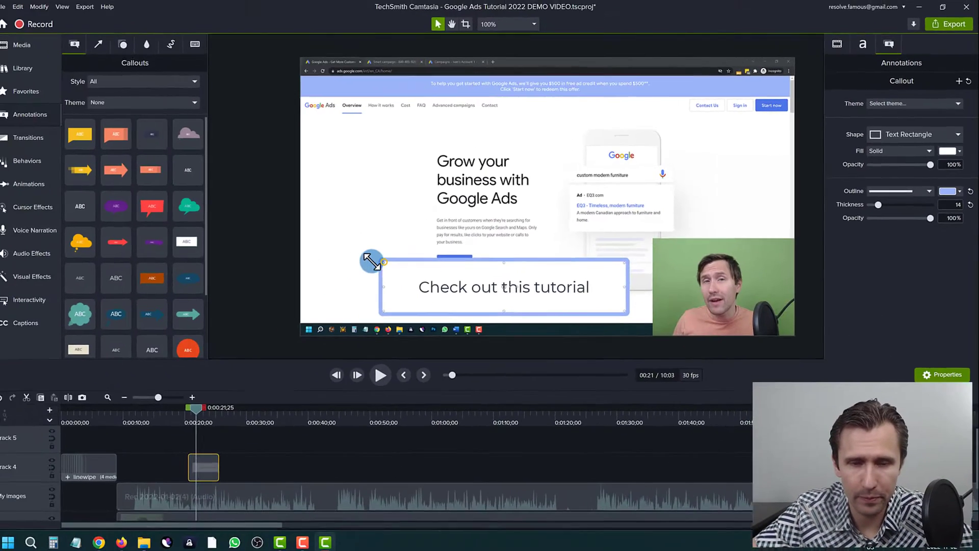
- Enlarge the text callout's box, shift it slightly on the canvas, and delete the callout
left_click_drag(353, 249, 334, 240)
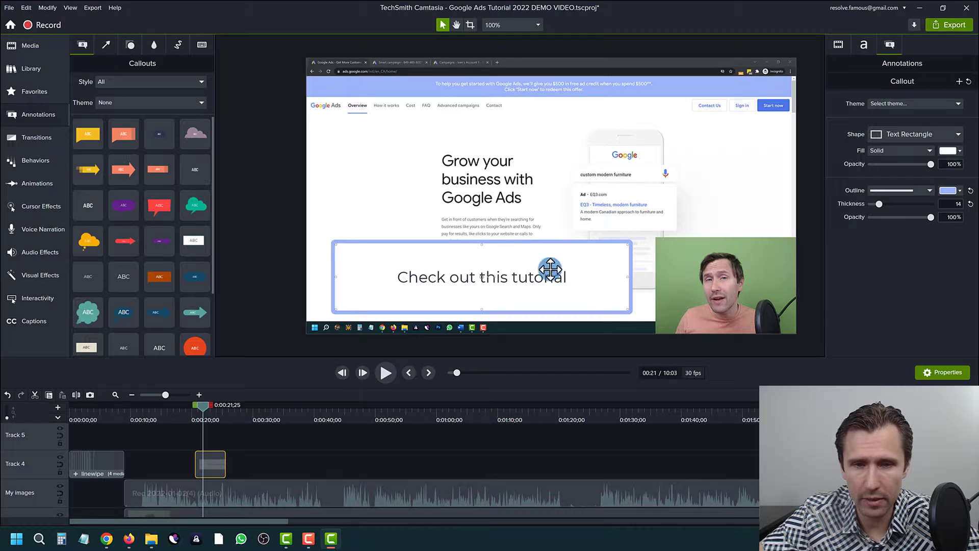
left_click_drag(579, 186, 574, 268)
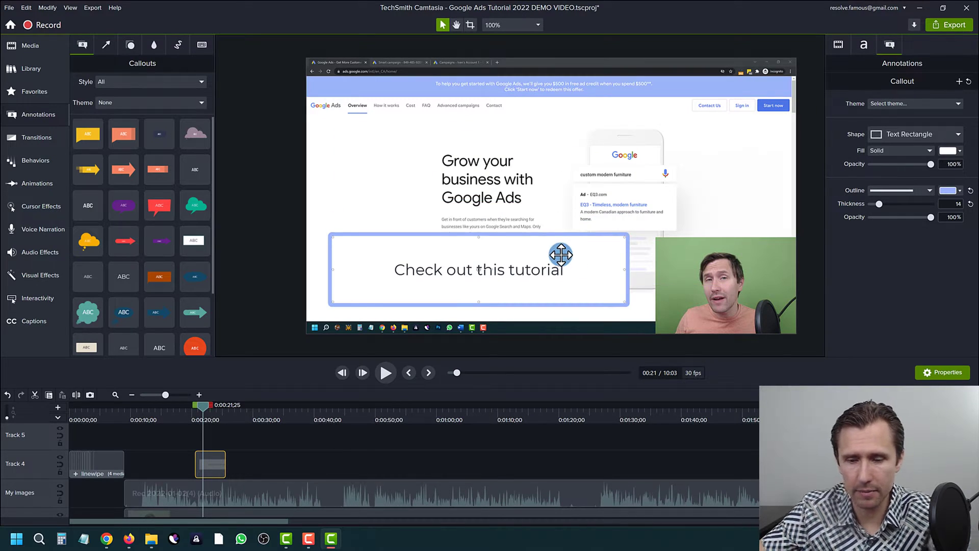
key("Delete")
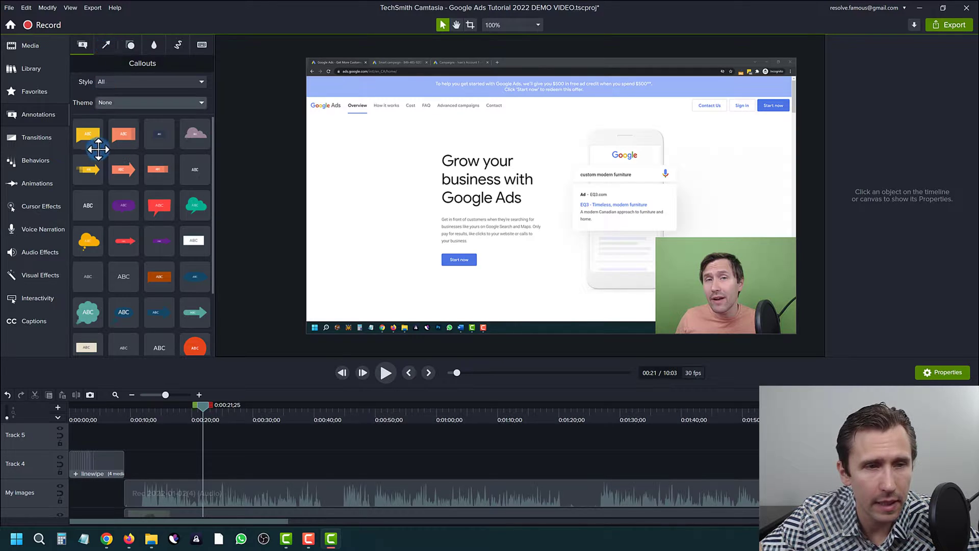
- Add the yellow speech bubble callout beside the phone image, and delete it
left_click_drag(97, 144, 725, 184)
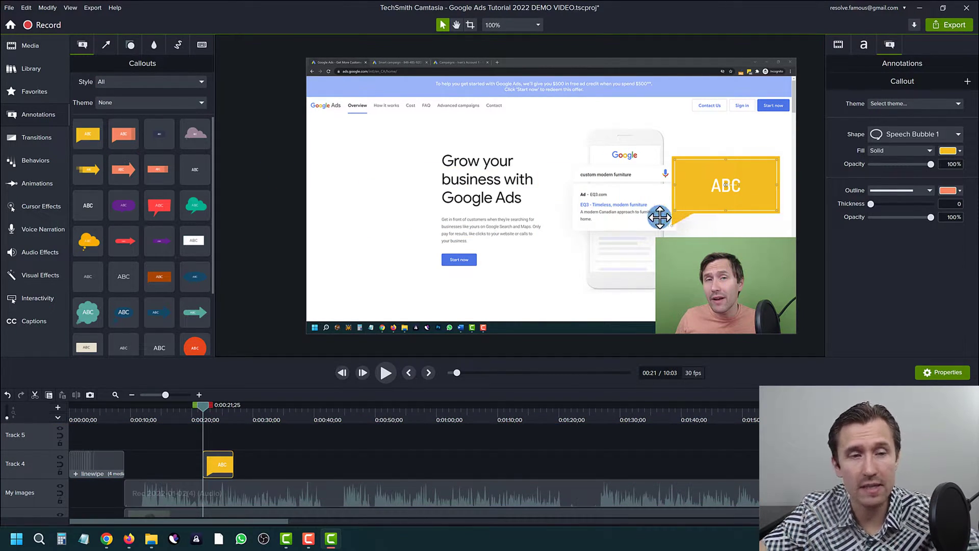
key("Delete")
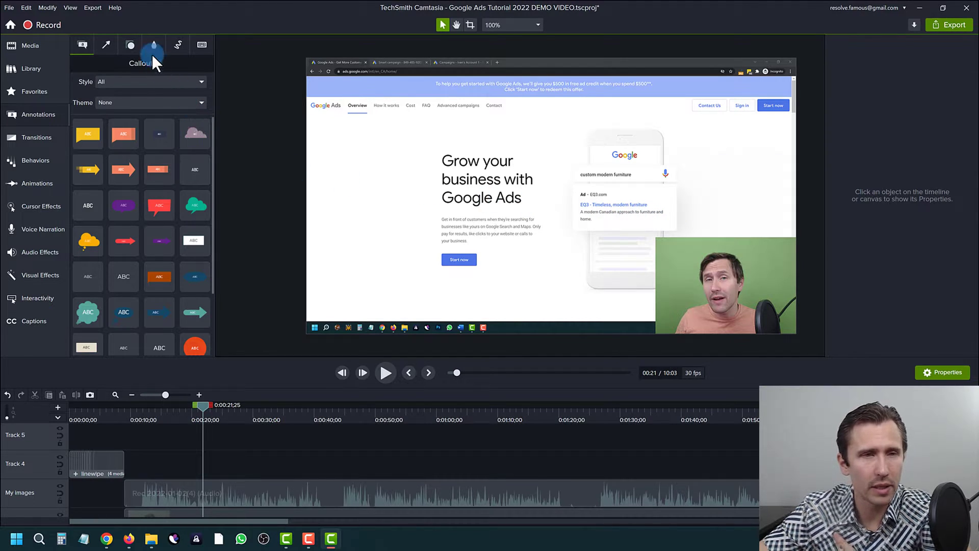
- Add the Sketch Motion check mark annotation to Track 4 near the playhead
left_click(110, 45)
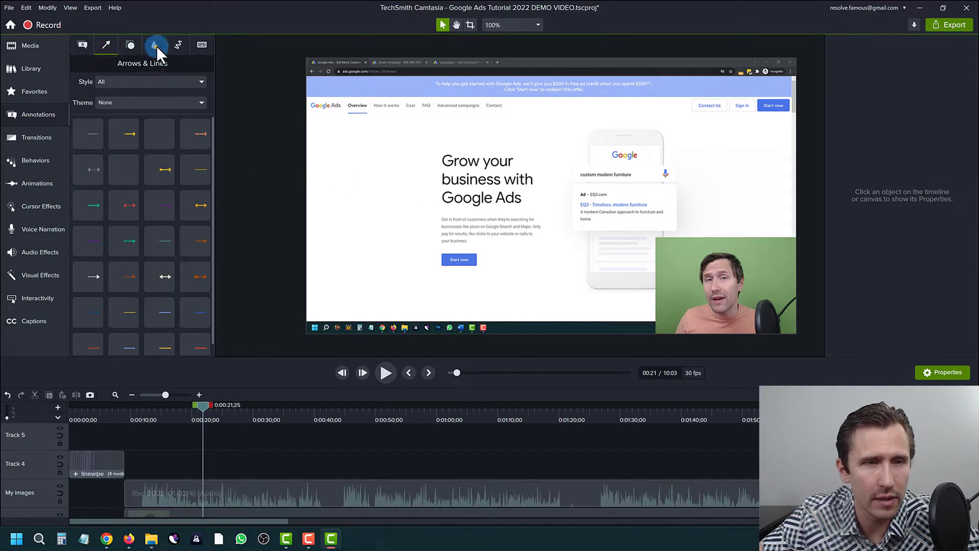
left_click(154, 45)
left_click(131, 44)
left_click(173, 46)
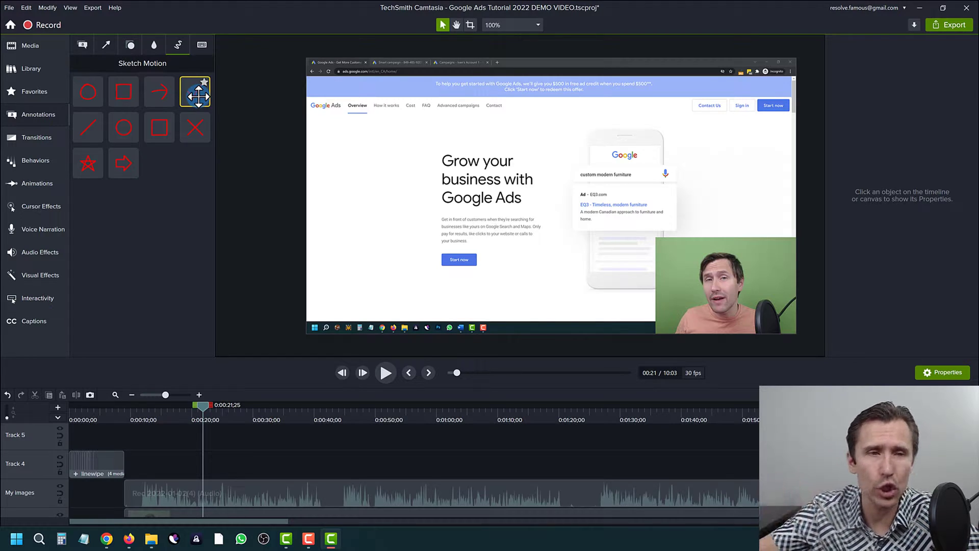
mouse_move(192, 96)
left_mouse_down()
mouse_move(266, 389)
mouse_move(199, 464)
left_mouse_up()
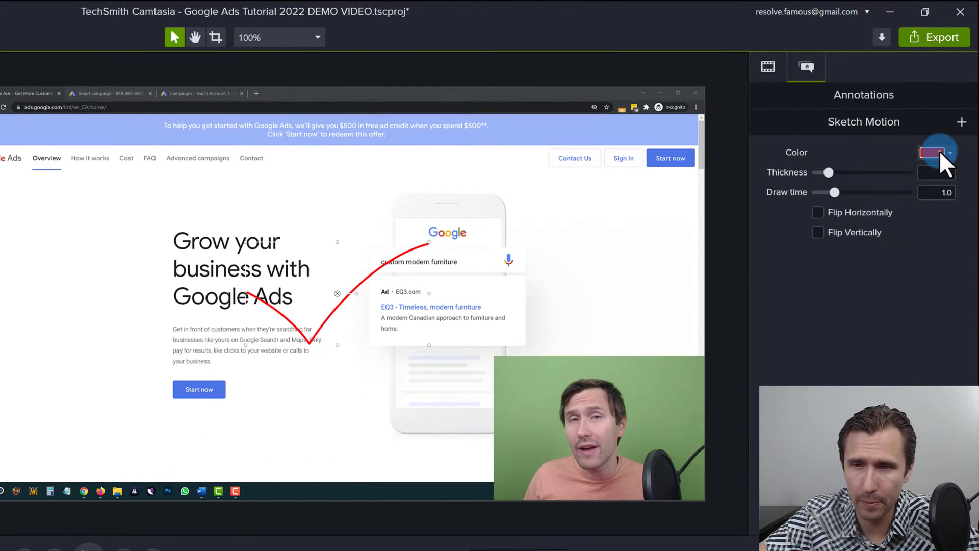
- Recolor the check mark dark green (#0DB200) and set its thickness to 13
left_click(953, 101)
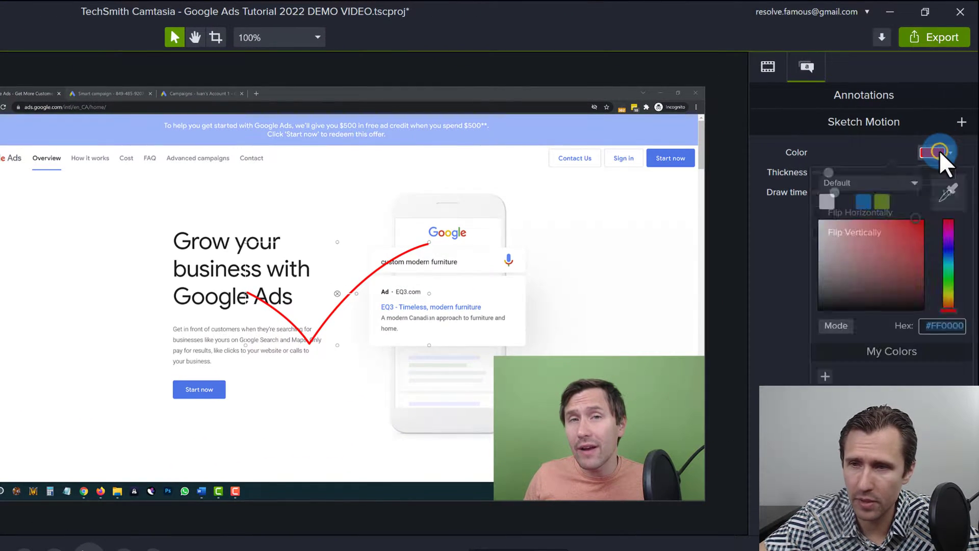
left_click(949, 280)
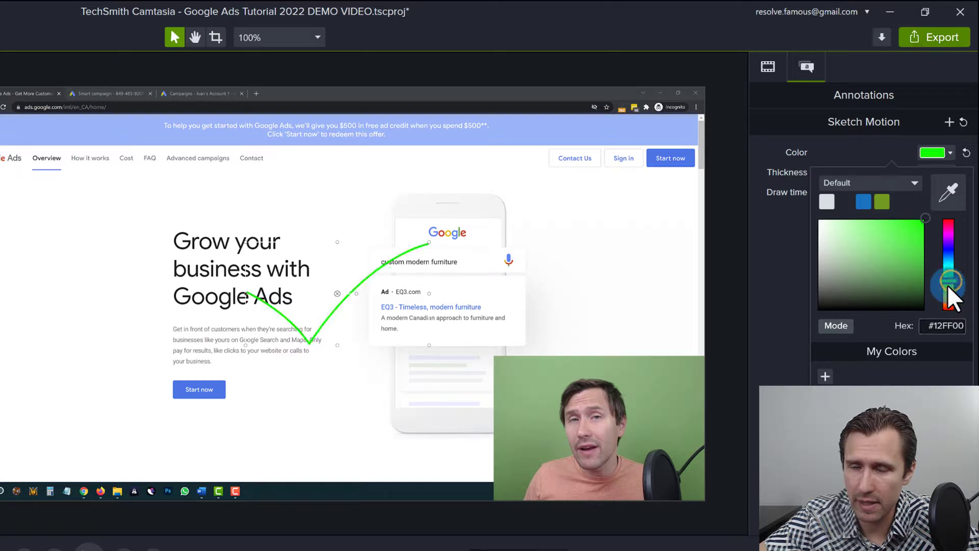
left_click_drag(910, 266, 932, 246)
left_click(961, 325)
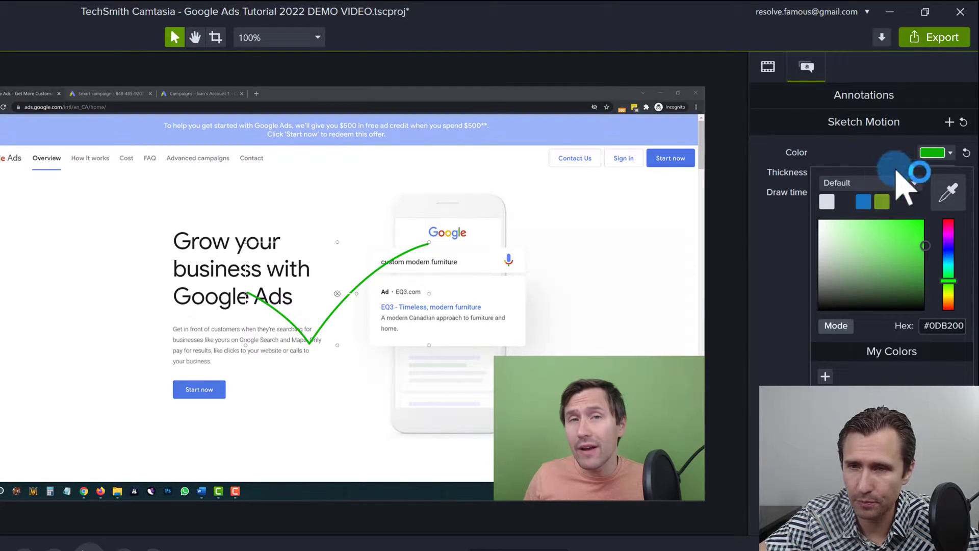
left_click(936, 152)
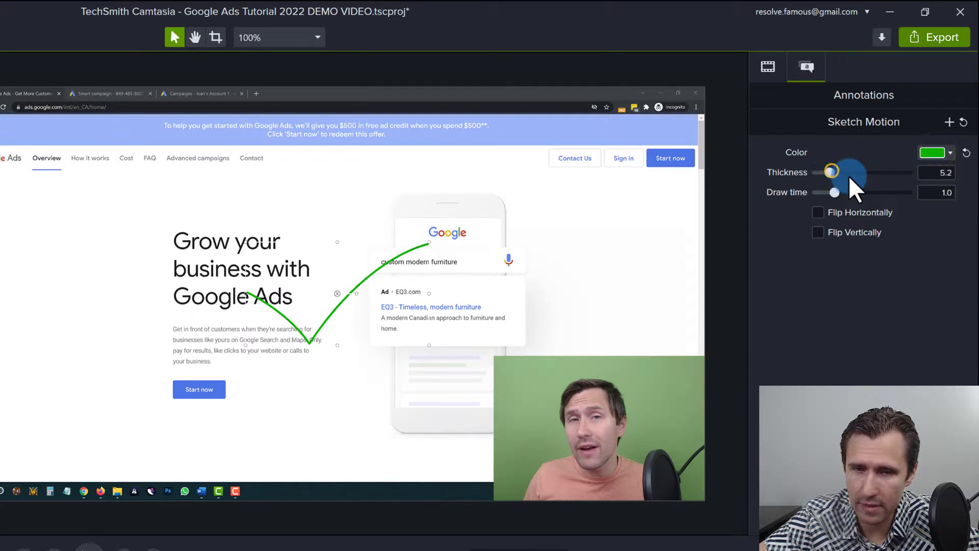
left_click_drag(849, 177, 885, 187)
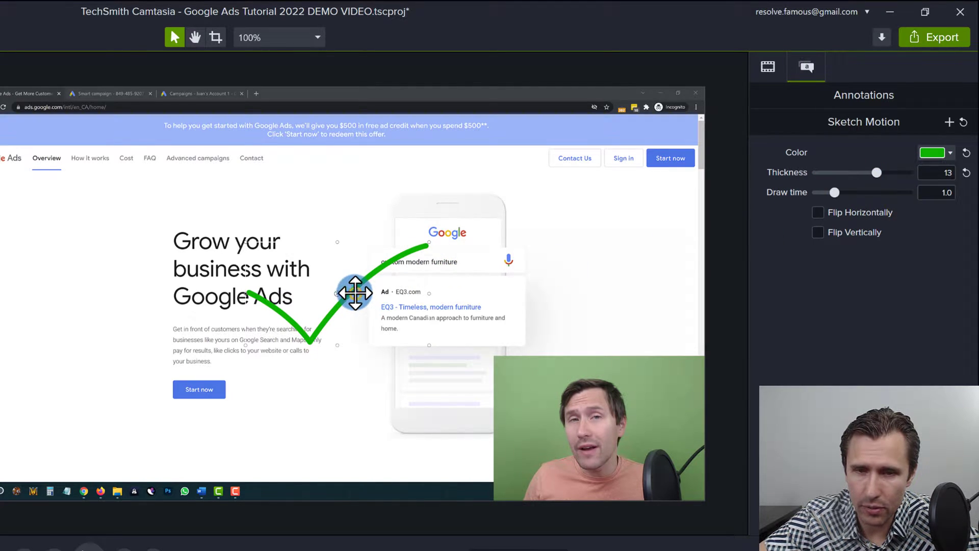
- Rotate and enlarge the check mark, and place it over the "Grow your business with Google Ads" heading
left_click_drag(355, 292, 350, 289)
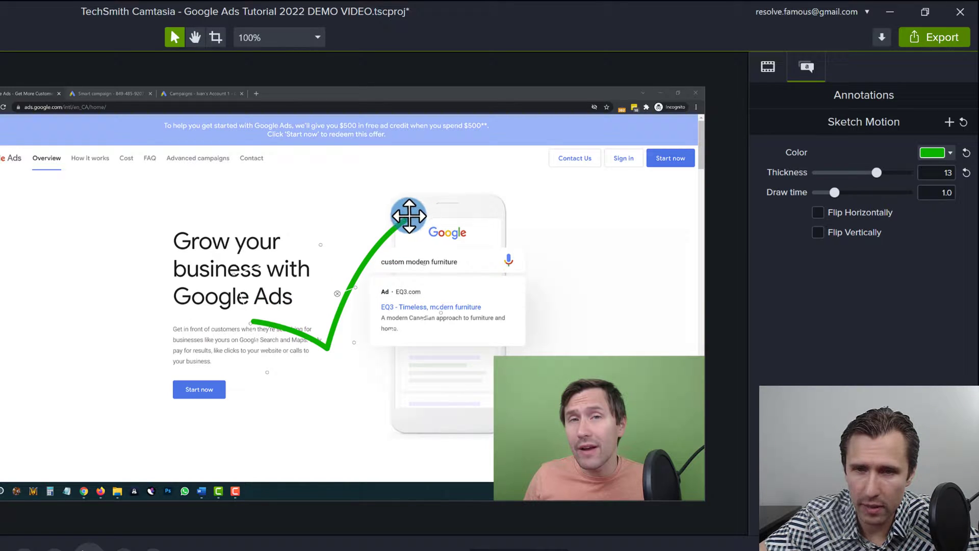
mouse_move(407, 215)
left_mouse_down()
mouse_move(458, 165)
mouse_move(407, 160)
left_mouse_up()
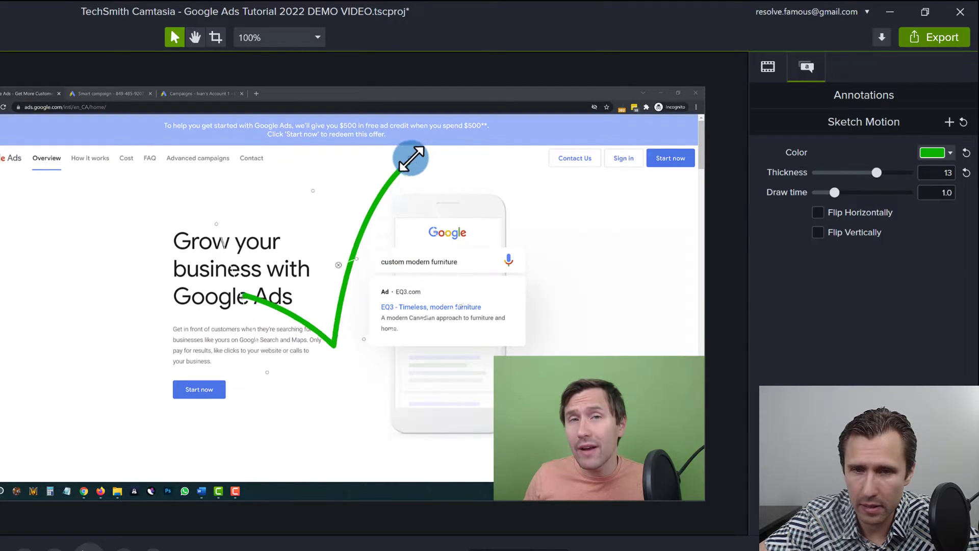
left_click_drag(313, 266, 242, 318)
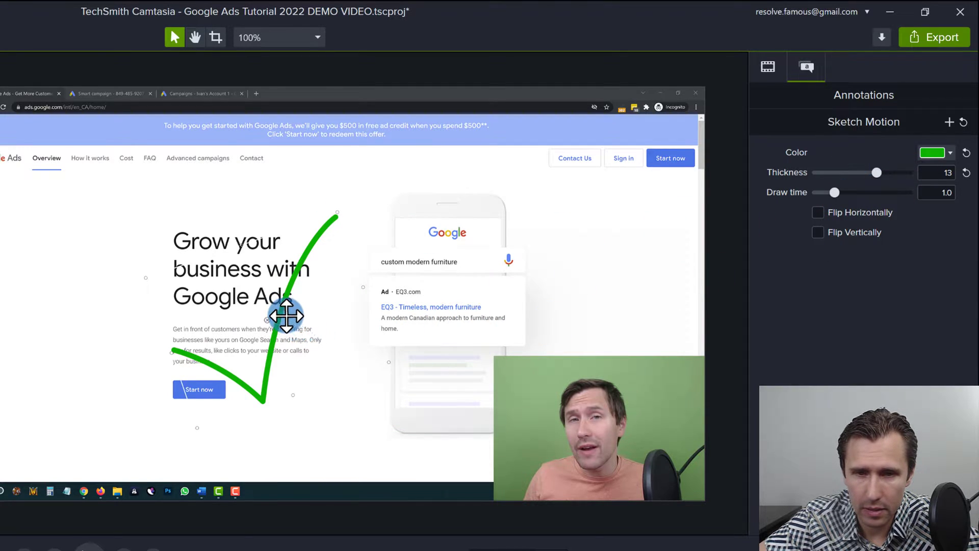
left_click_drag(285, 315, 296, 320)
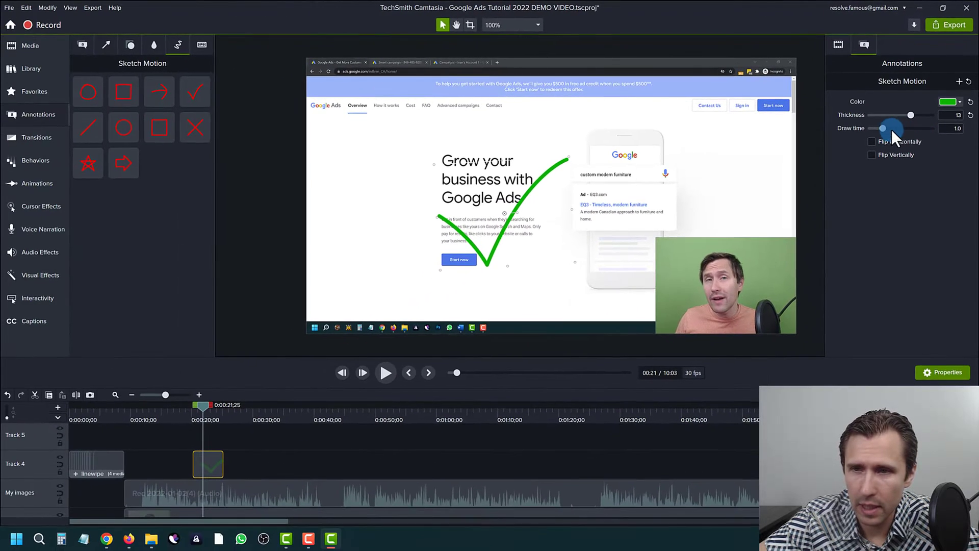
- Play the timeline from just before the check mark to preview its drawing animation
left_click(189, 412)
left_click(408, 372)
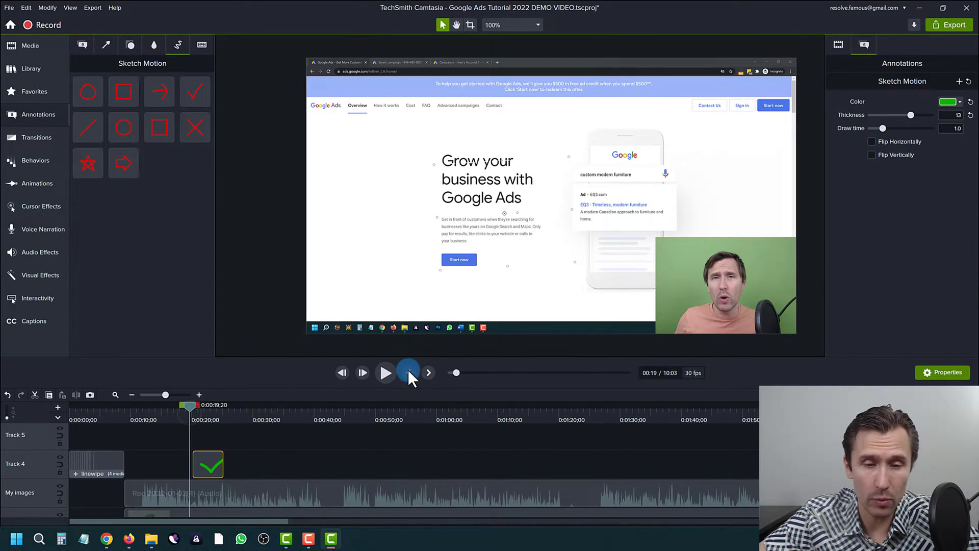
left_click(382, 373)
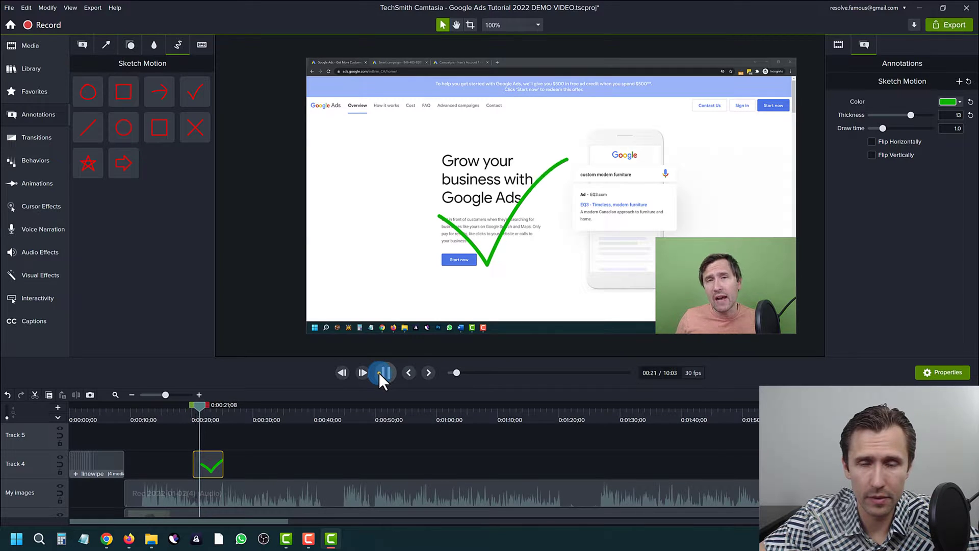
left_click(378, 372)
- Try a draw time of 0 for the check mark, undo it, and set the draw time to 0.5
left_click(926, 138)
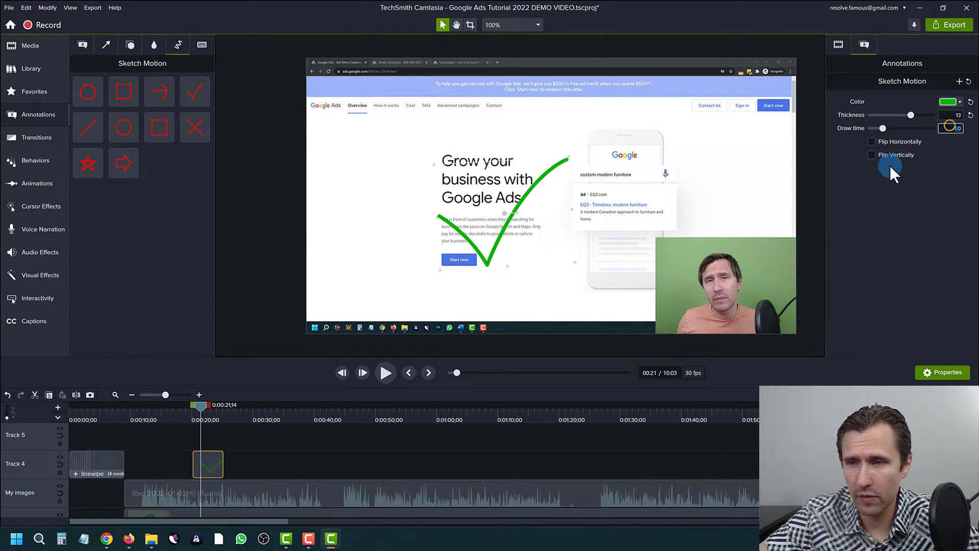
type("0")
key("Return")
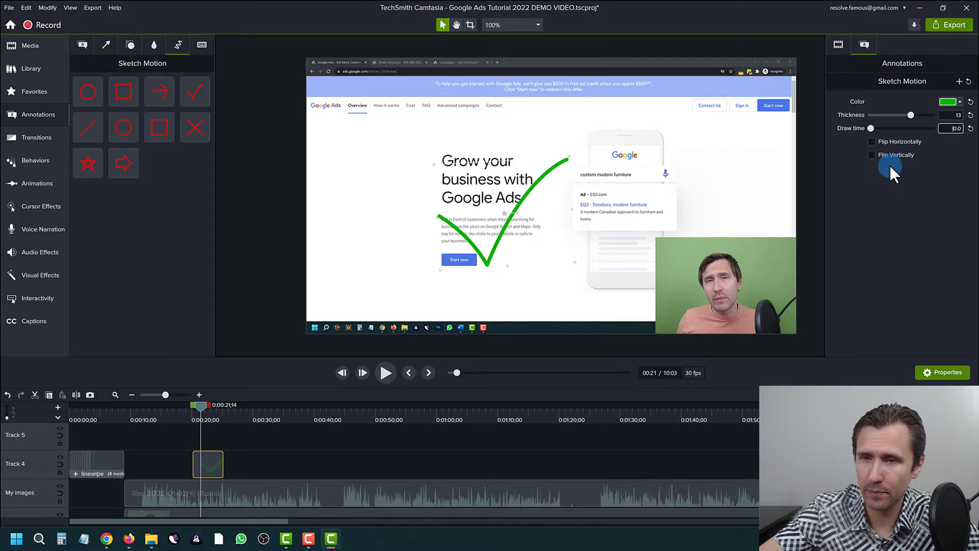
key("ctrl+z")
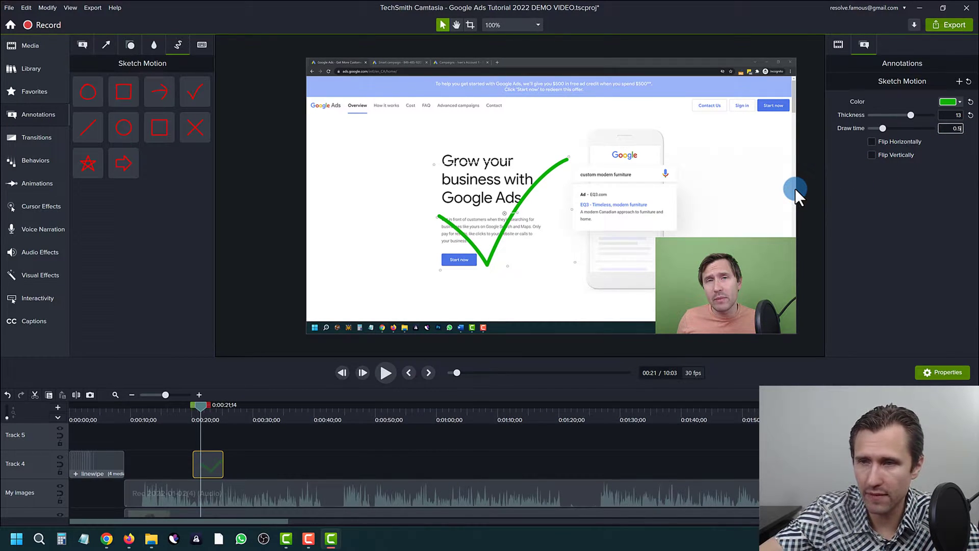
key("Return")
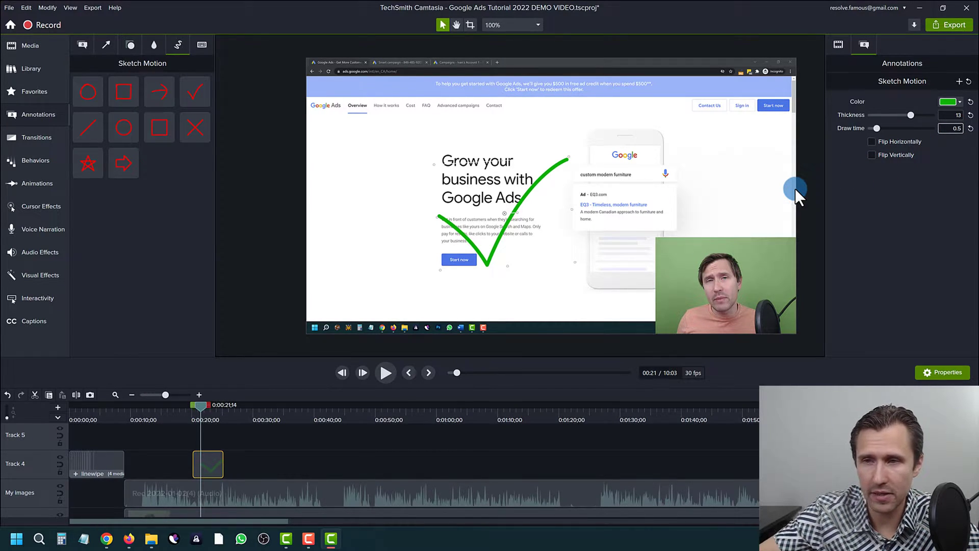
- Replay the check mark's clip to preview the animation with the shortened draw time
left_click(191, 416)
left_click(386, 372)
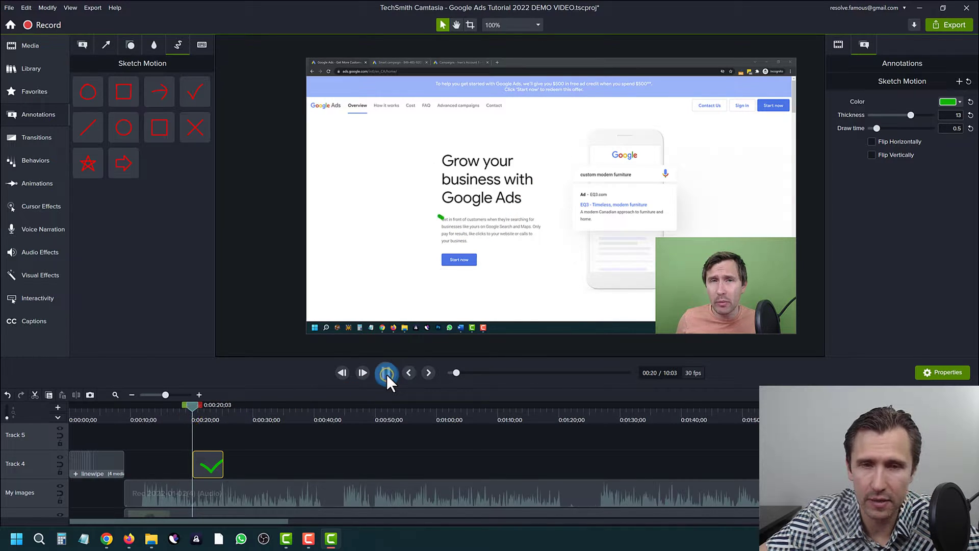
left_click(386, 375)
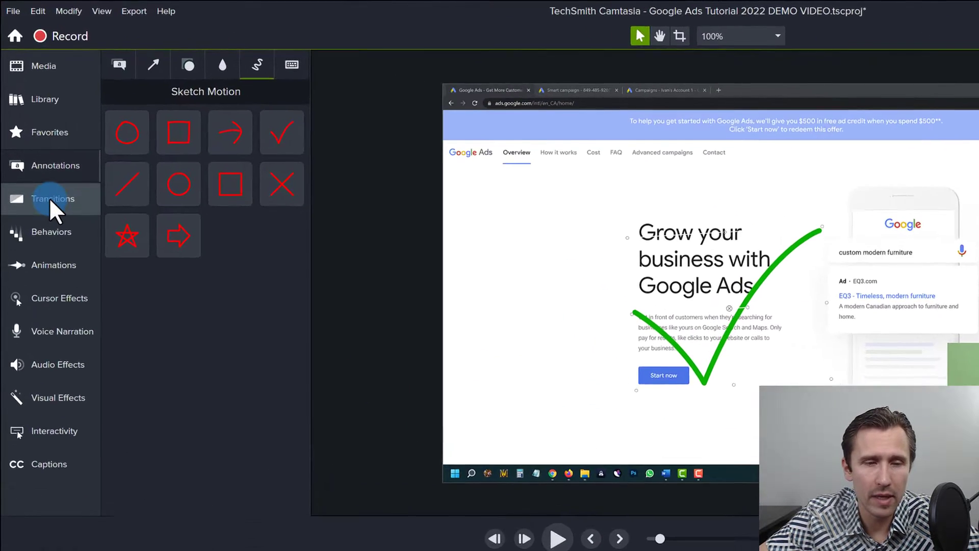
- Add the mountaindawn motion background from the Camtasia 2021 library to Track 4 at about 33 seconds
left_click(34, 137)
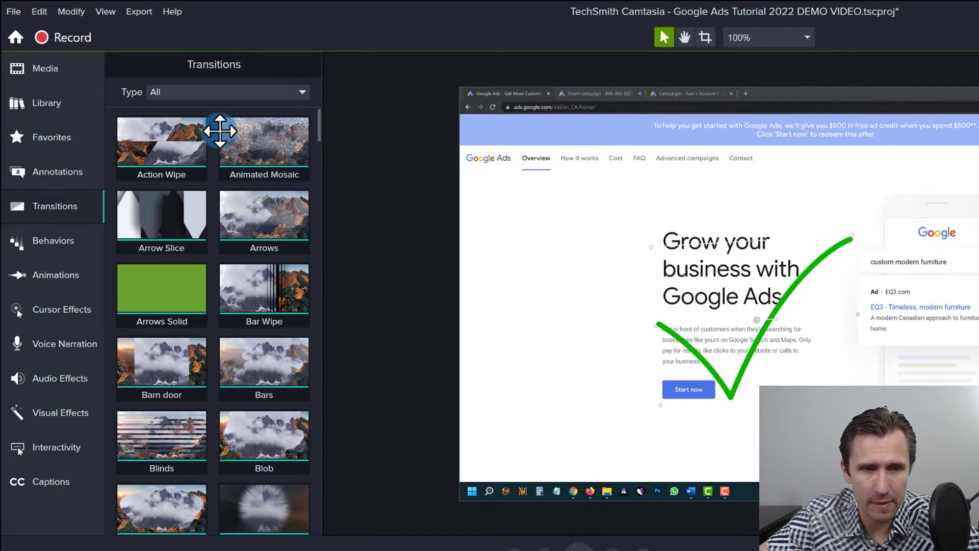
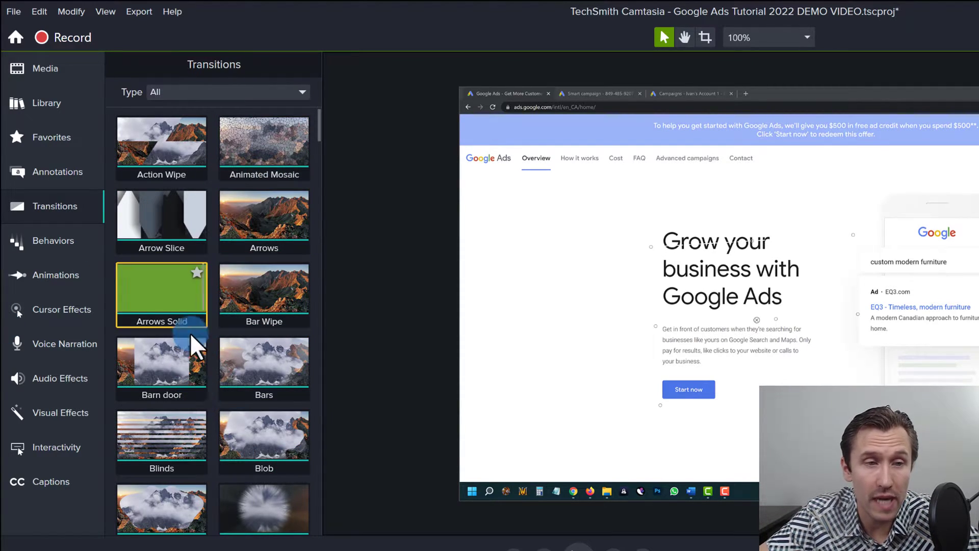
left_click(48, 99)
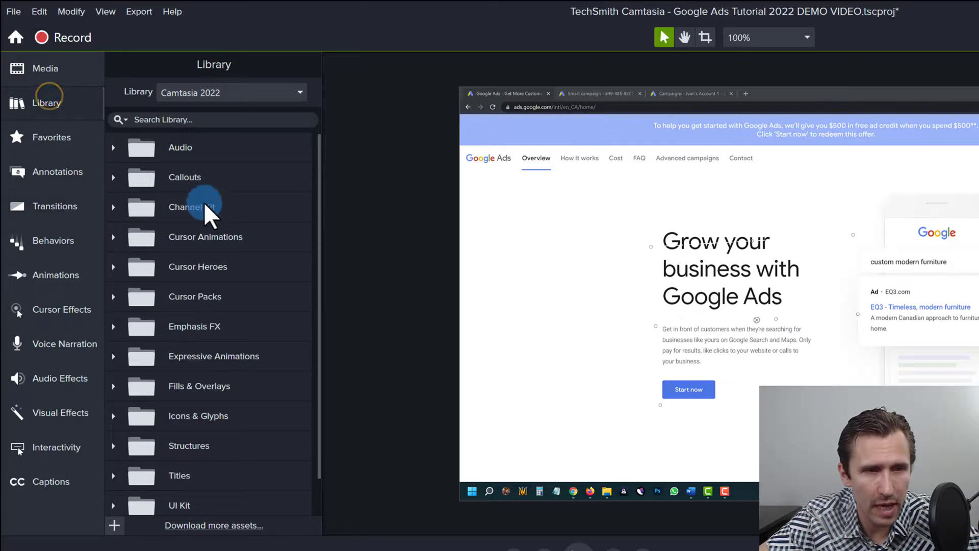
left_click(213, 85)
left_click(193, 130)
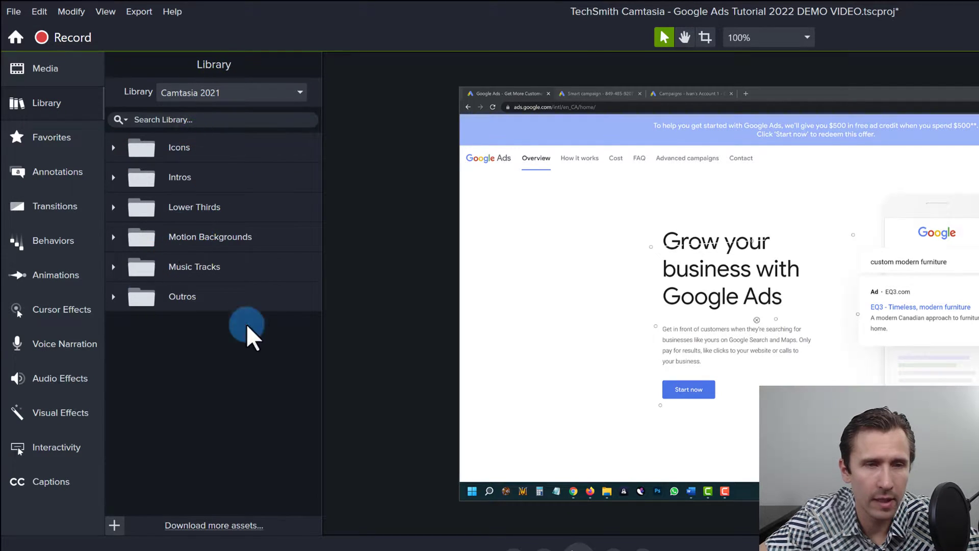
left_click(114, 236)
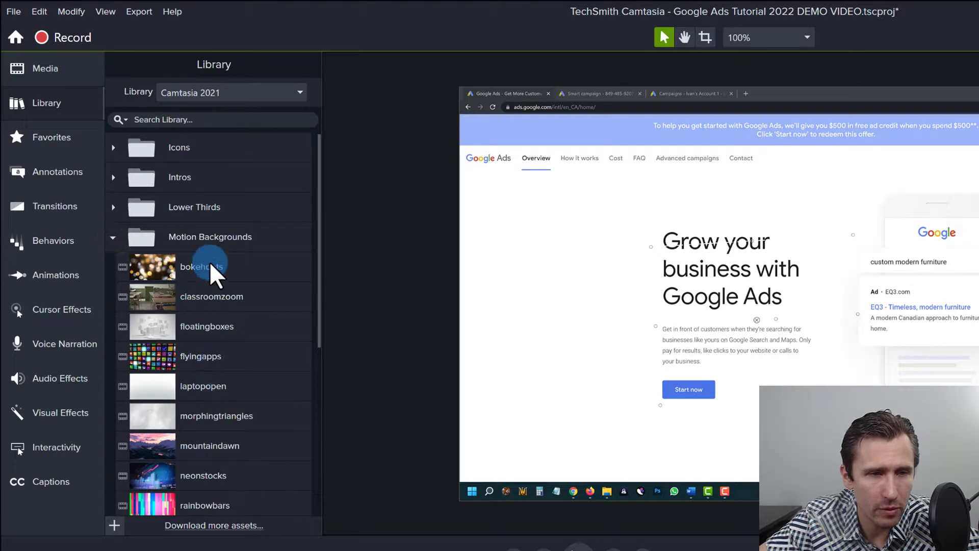
scroll(215, 403, "down", 3)
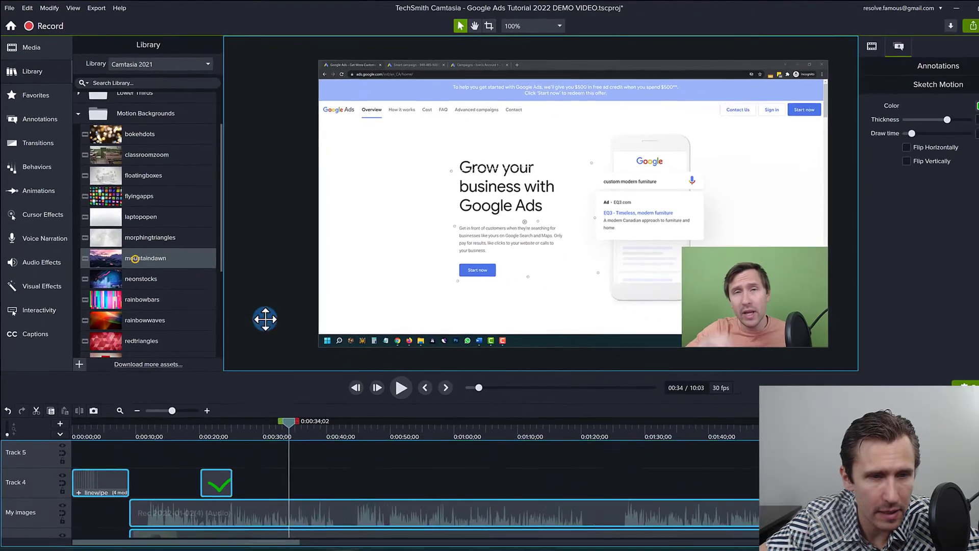
left_click_drag(134, 259, 286, 483)
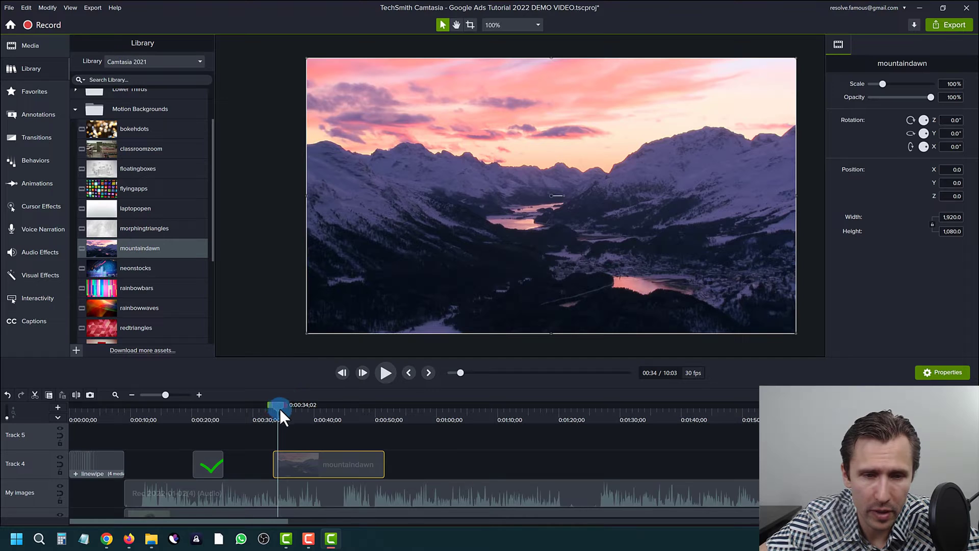
- Scrub the timeline through the mountaindawn clip and back to just before its start to preview it
left_click_drag(279, 408, 386, 428)
left_click(325, 431)
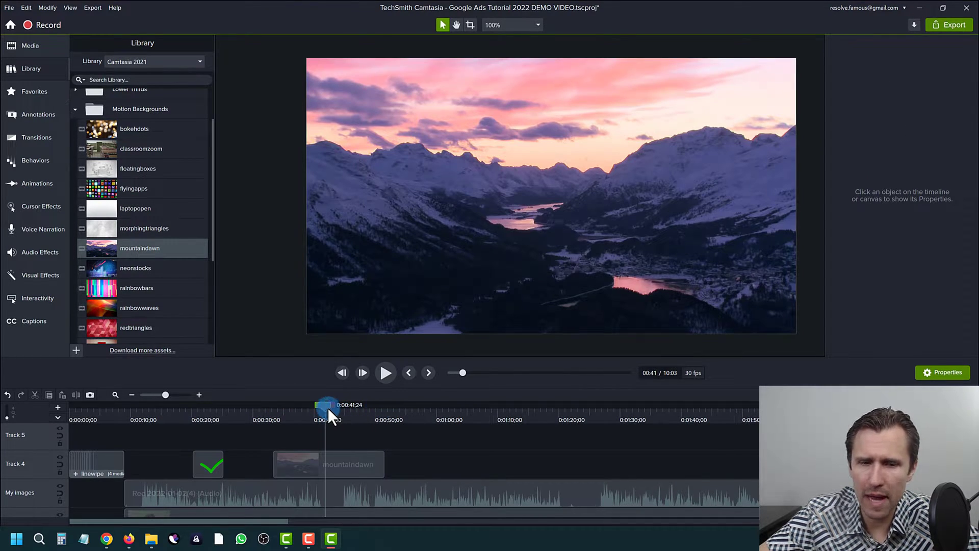
left_click_drag(329, 408, 337, 426)
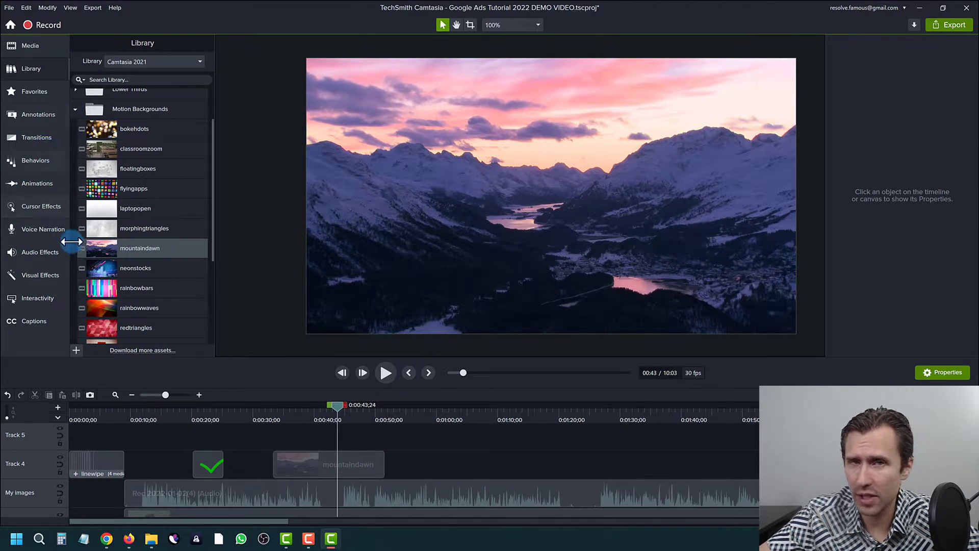
left_click_drag(340, 408, 272, 429)
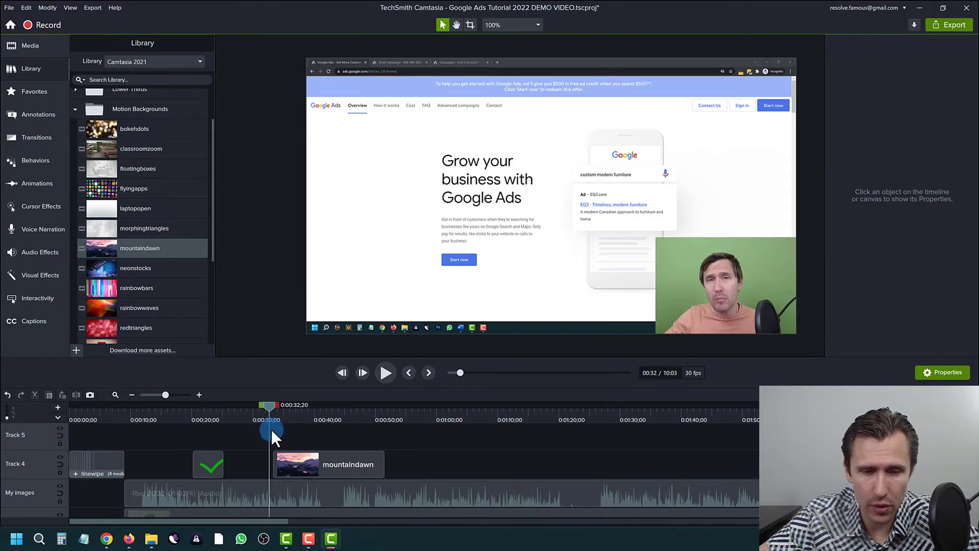
- Disable the My images track and play the timeline into the mountaindawn clip without that track's audio
left_click(60, 502)
left_click(59, 500)
left_click(60, 485)
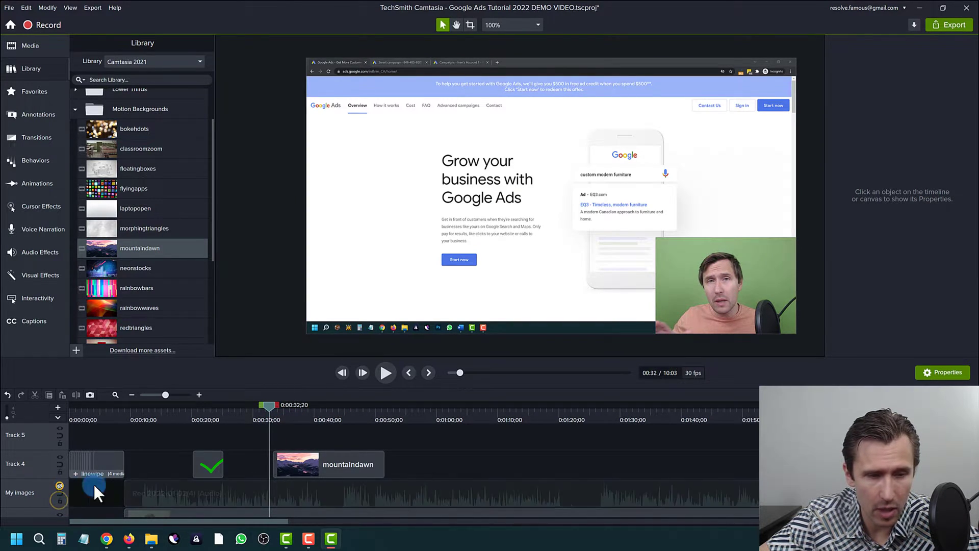
left_click(384, 366)
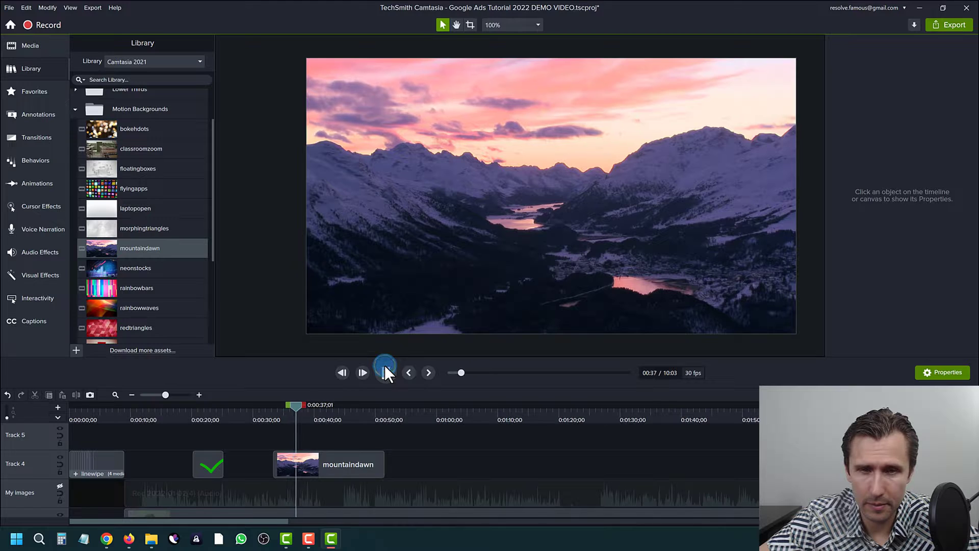
key("space")
- Inspect the camera and screen recording clips on the lower tracks, and compare the canvas before and at the mountaindawn clip's start
scroll(329, 465, "down", 1)
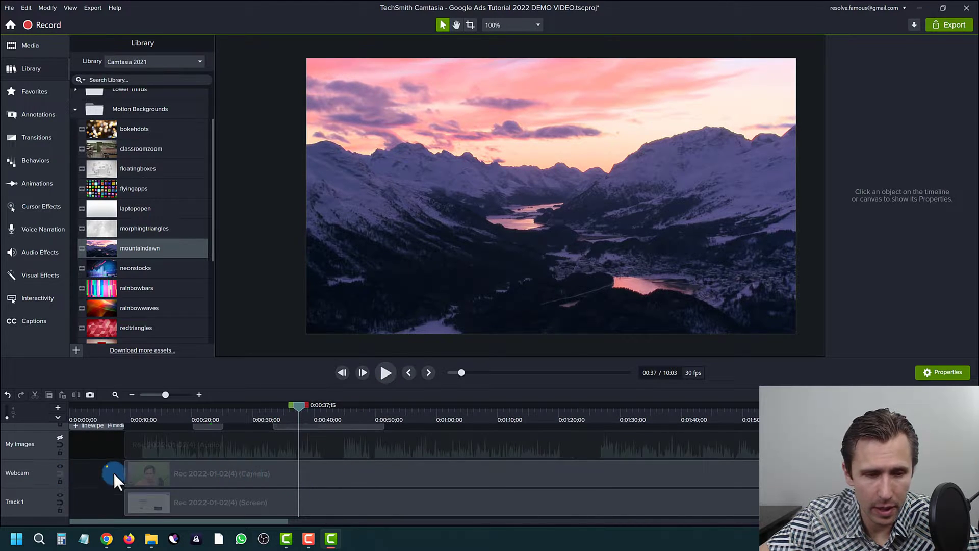
left_click_drag(107, 466, 155, 501)
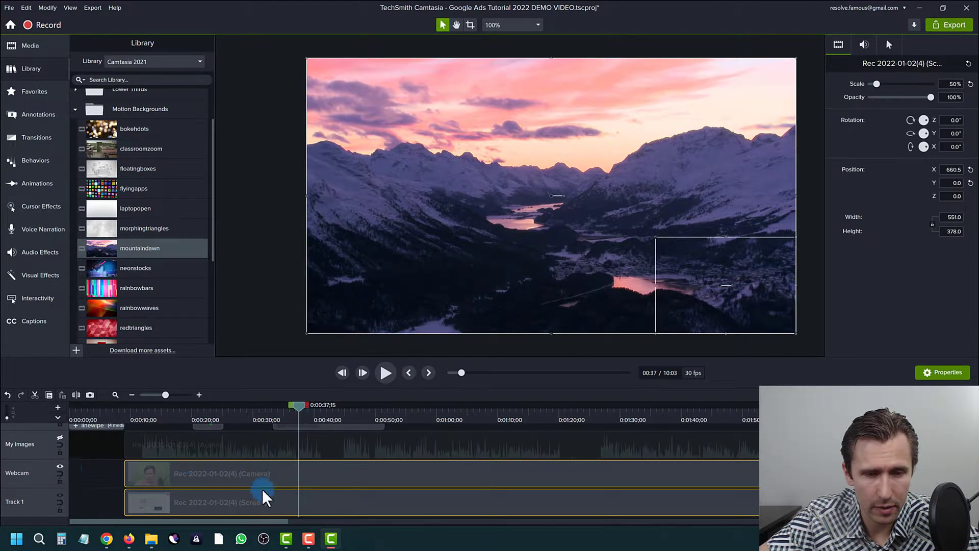
scroll(276, 488, "up", 2)
left_click(272, 407)
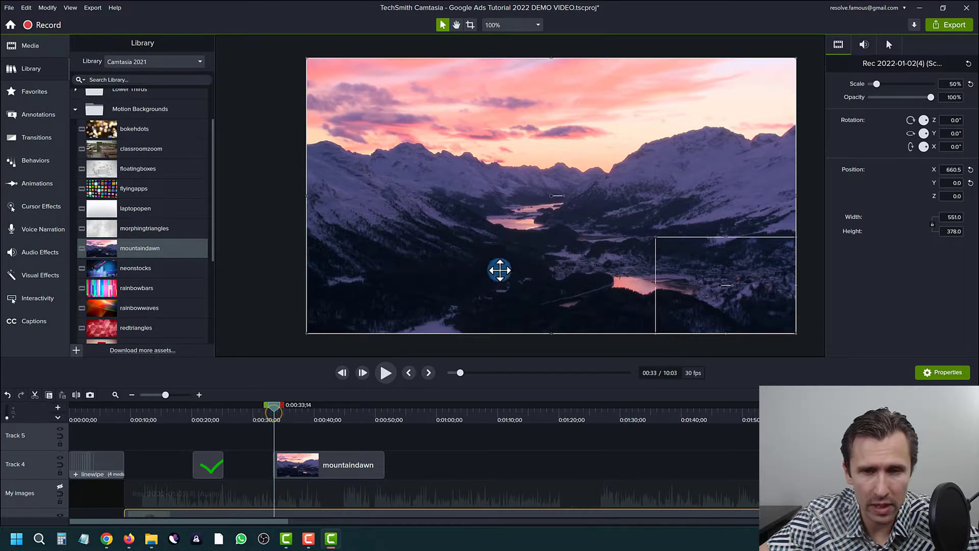
left_click(500, 269)
left_click(259, 411)
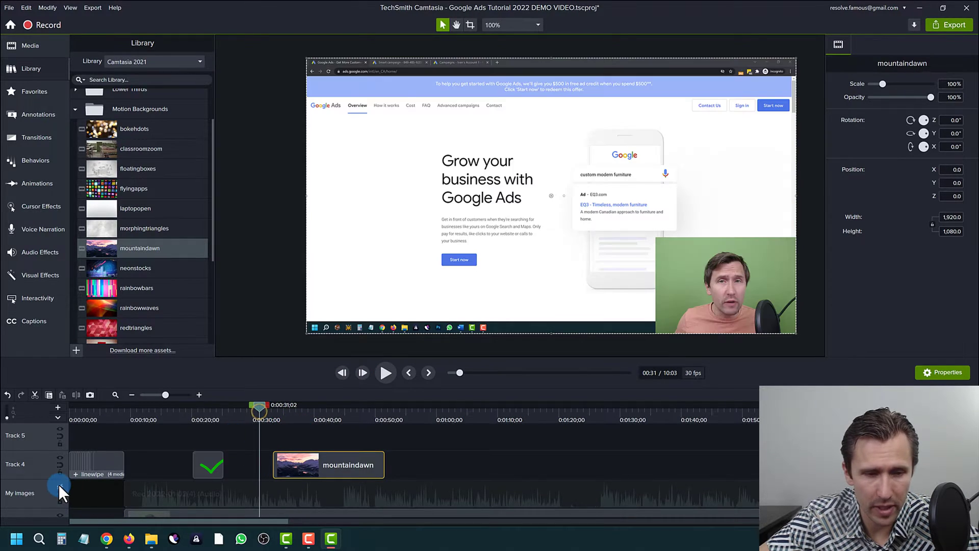
left_click(458, 127)
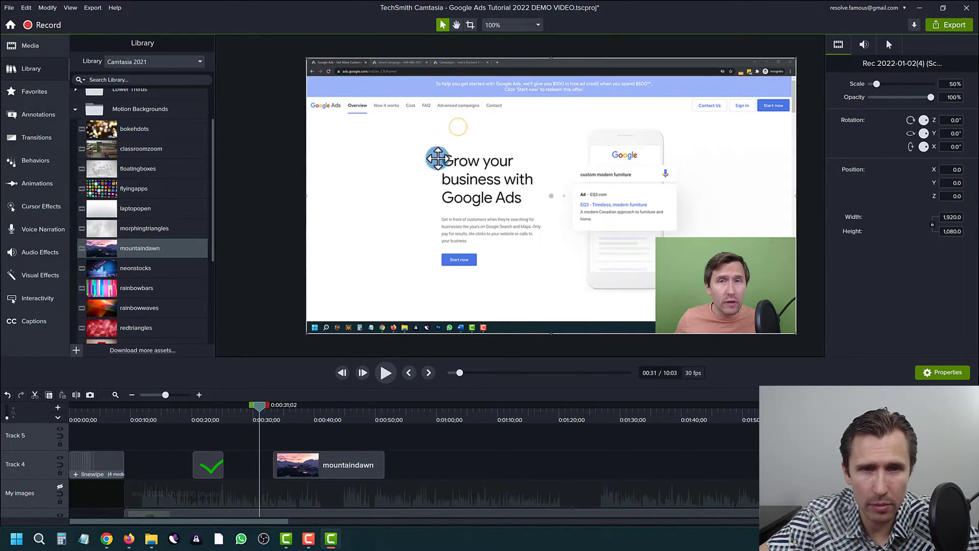
- Scale the mountaindawn clip down to about 64% and place it beside the webcam at about X -204.5, Y -5.9
left_click(302, 408)
left_click(411, 182)
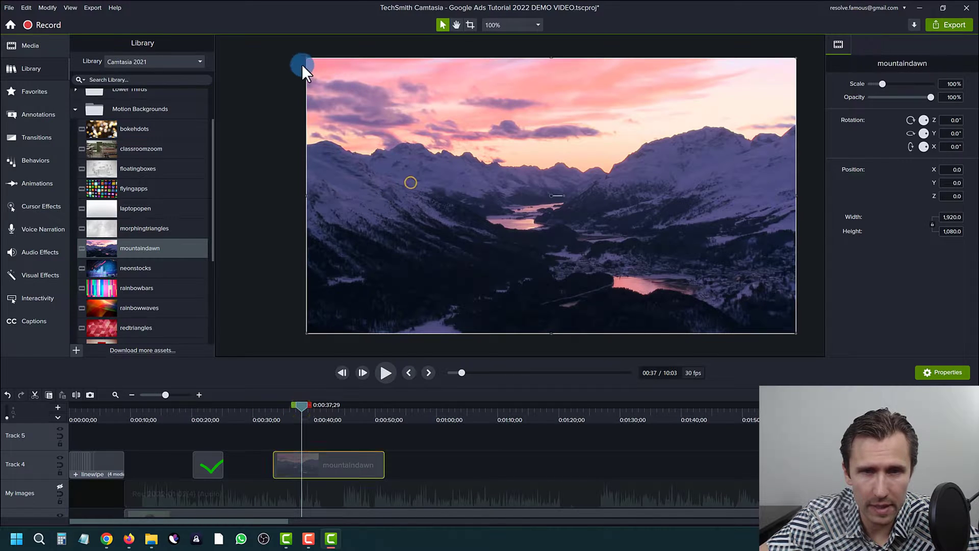
left_click_drag(306, 57, 484, 166)
left_click_drag(535, 218, 460, 196)
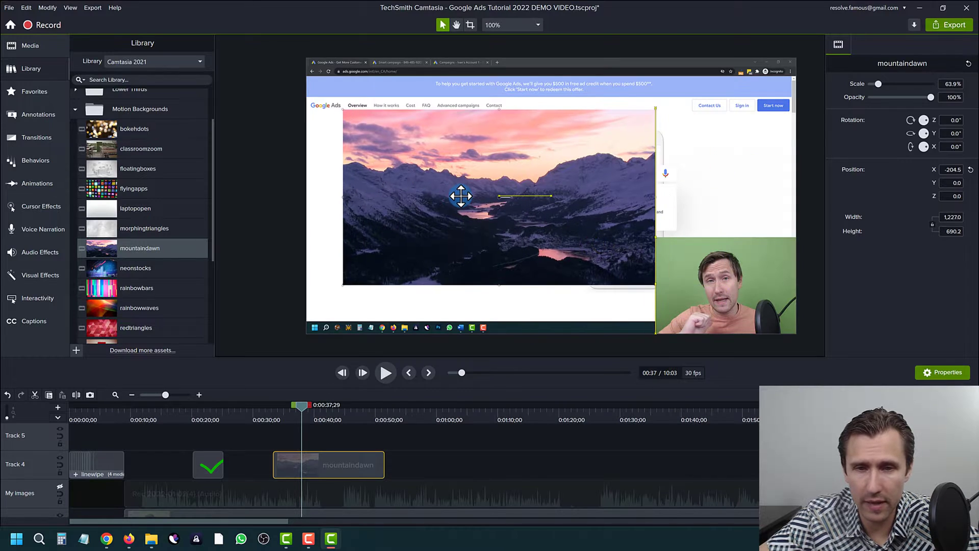
- Apply the Center Slice transition to both ends of the mountaindawn clip
left_click(43, 137)
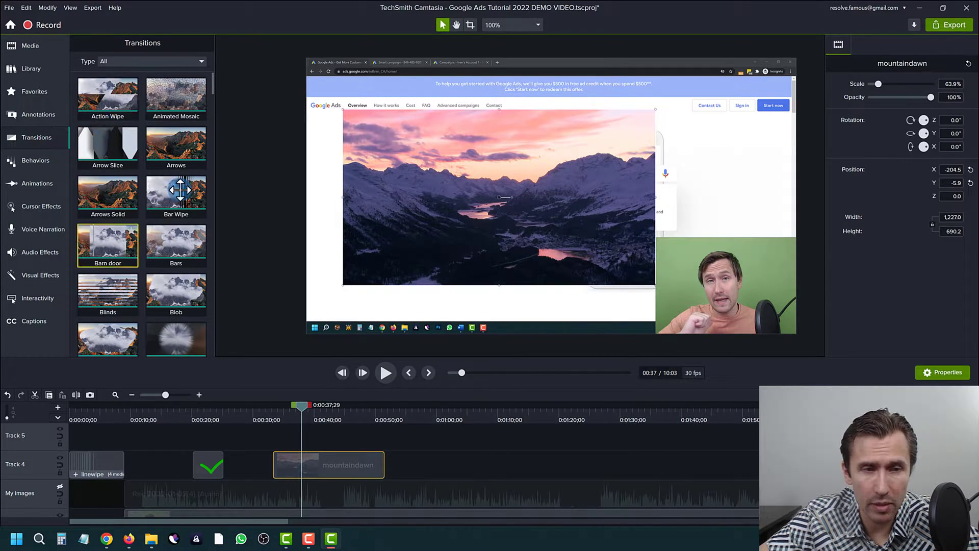
scroll(168, 224, "down", 8)
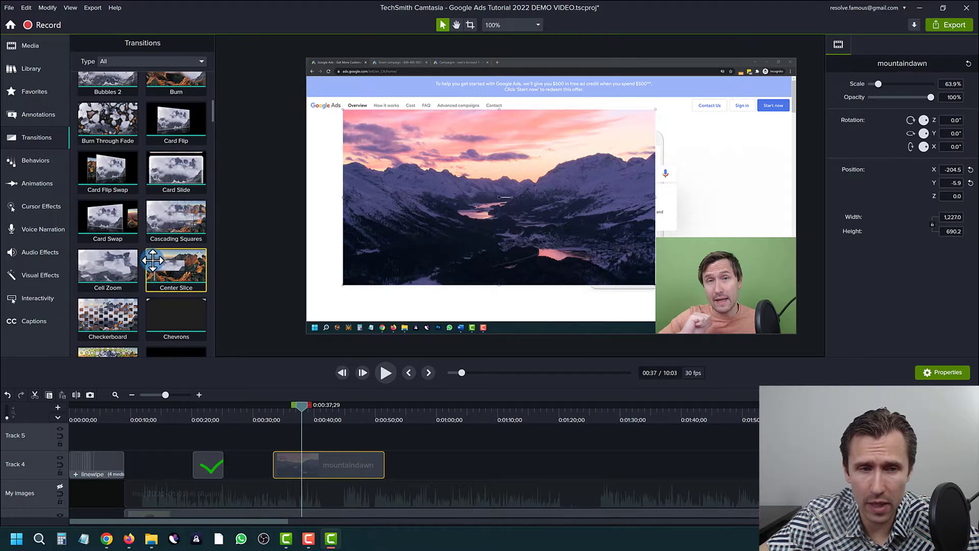
scroll(153, 260, "down", 3)
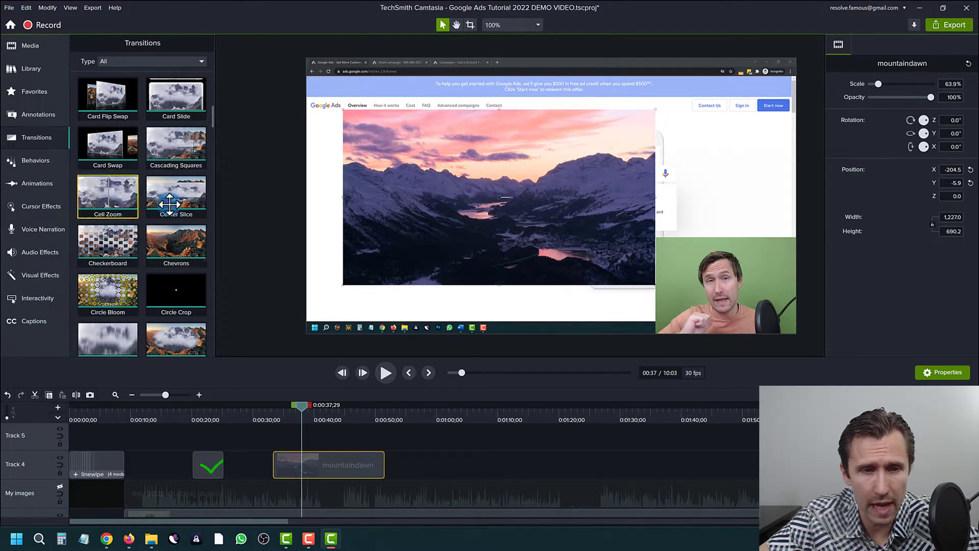
left_click_drag(169, 204, 271, 415)
- Play the start and end of the mountaindawn clip to preview both Center Slice transitions
left_click(271, 415)
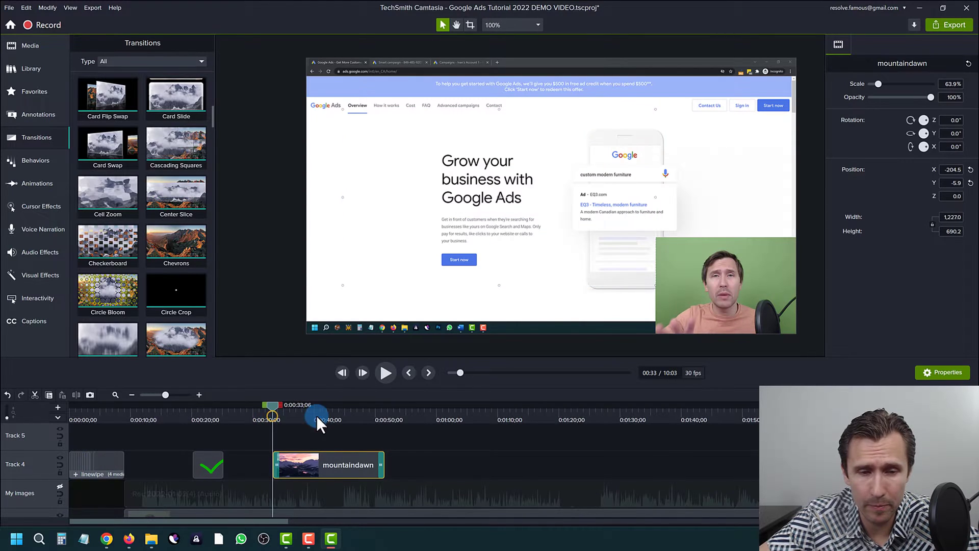
left_click(383, 373)
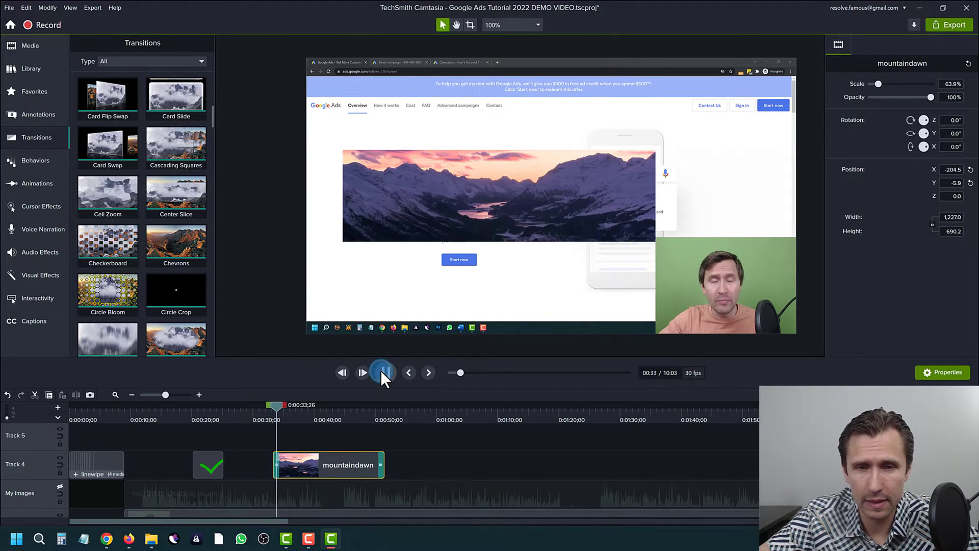
left_click(385, 372)
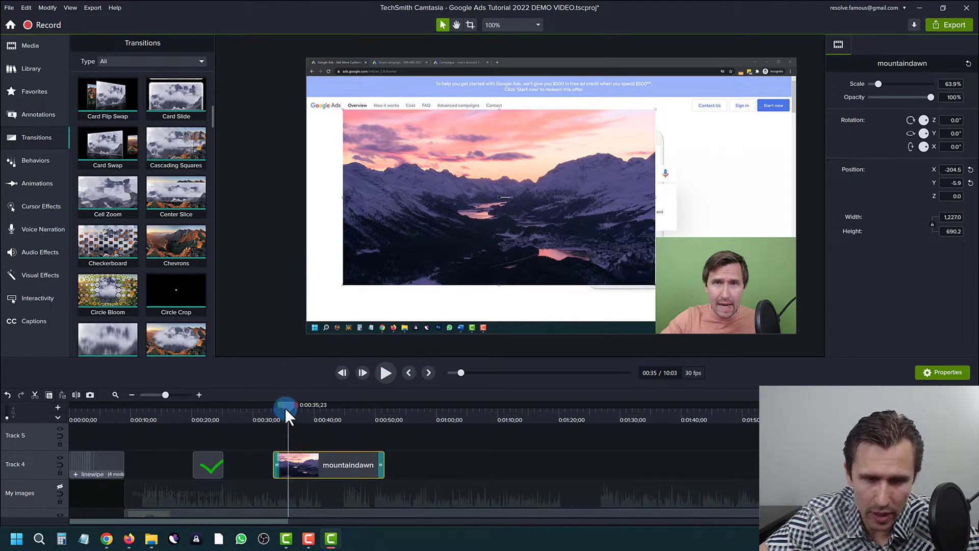
left_click_drag(286, 408, 371, 445)
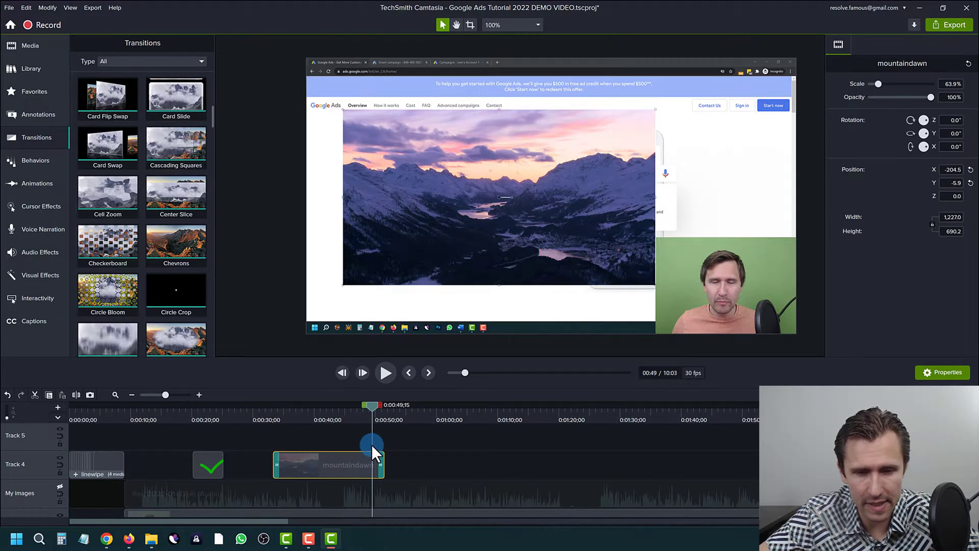
scroll(371, 445, "up", 5)
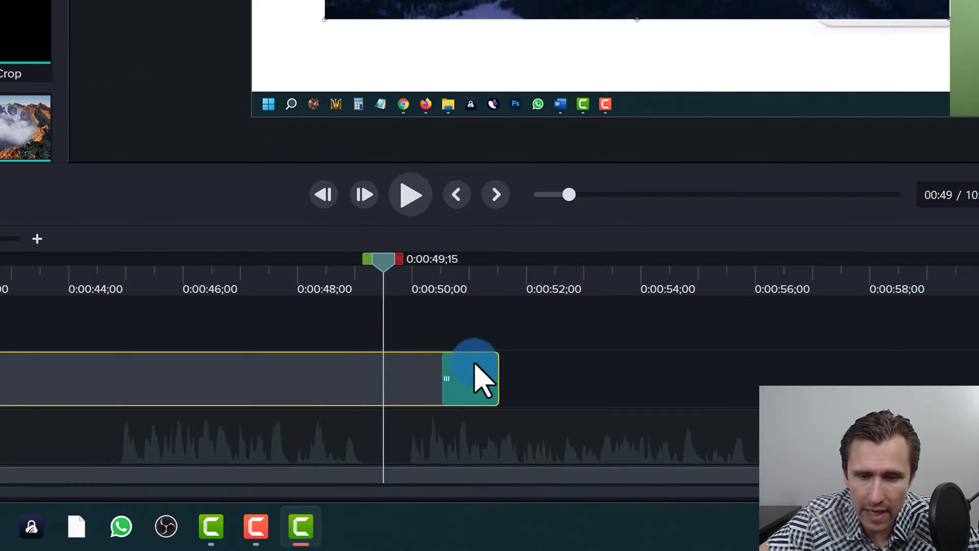
left_click(417, 284)
left_click(410, 194)
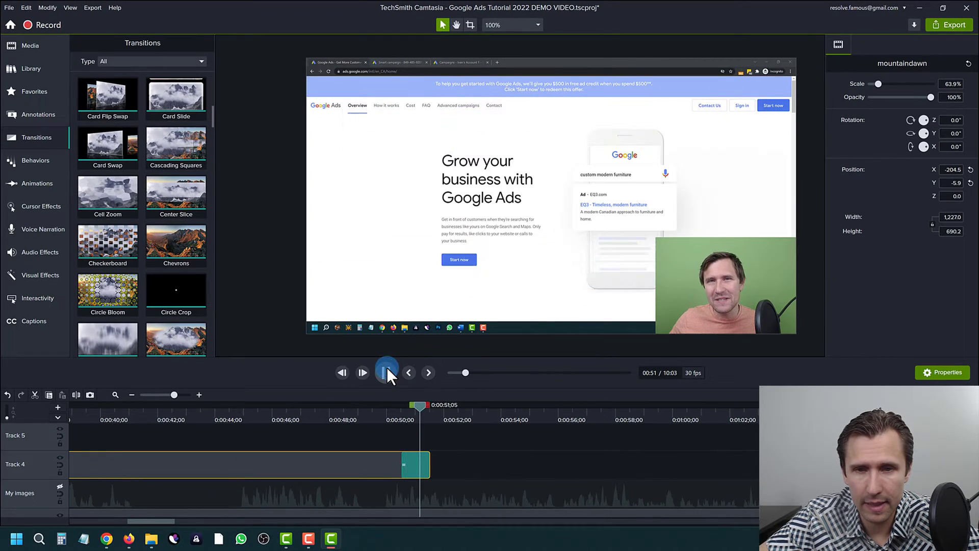
left_click(238, 419)
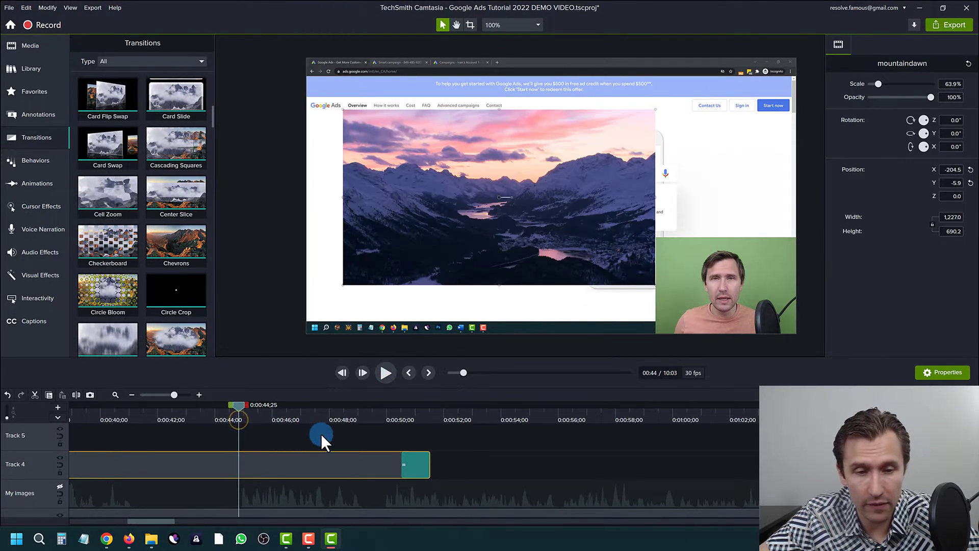
- Delete the Center Slice transitions from the end and start of the mountaindawn clip
scroll(321, 434, "down", 2)
left_click(304, 463)
left_click(306, 462)
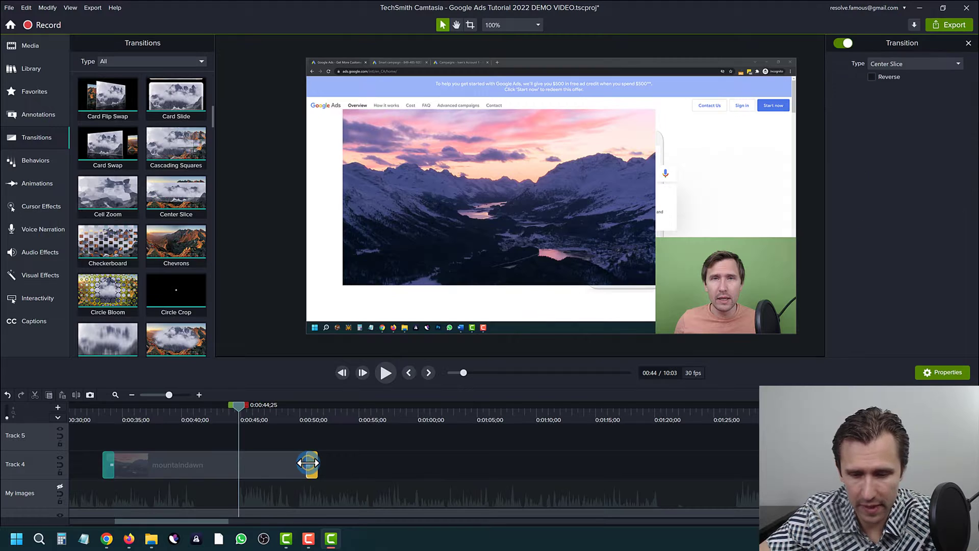
key("Delete")
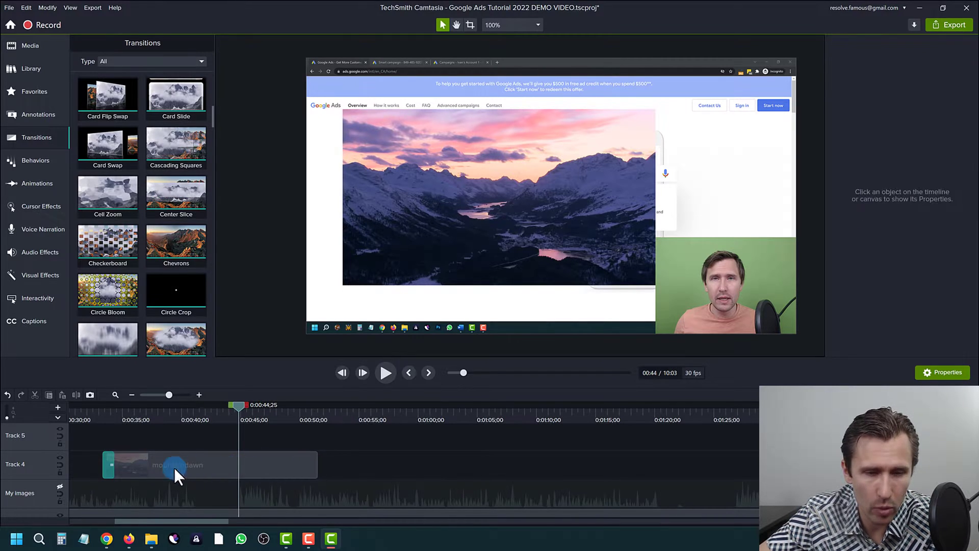
left_click(110, 467)
key("Delete")
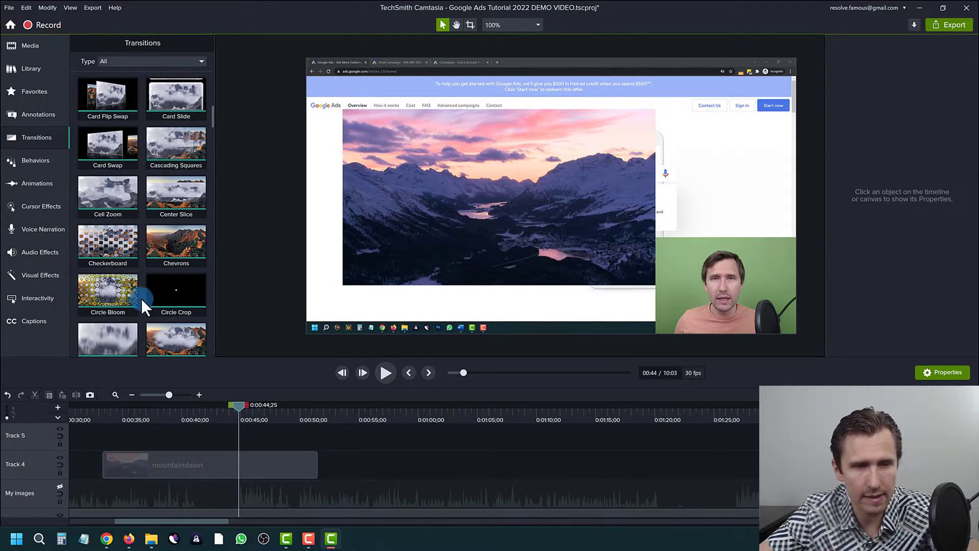
- Apply the Checkerboard transition to both ends of the mountaindawn clip and play both transitions
scroll(142, 298, "down", 3)
left_click_drag(106, 171, 224, 459)
left_click(96, 412)
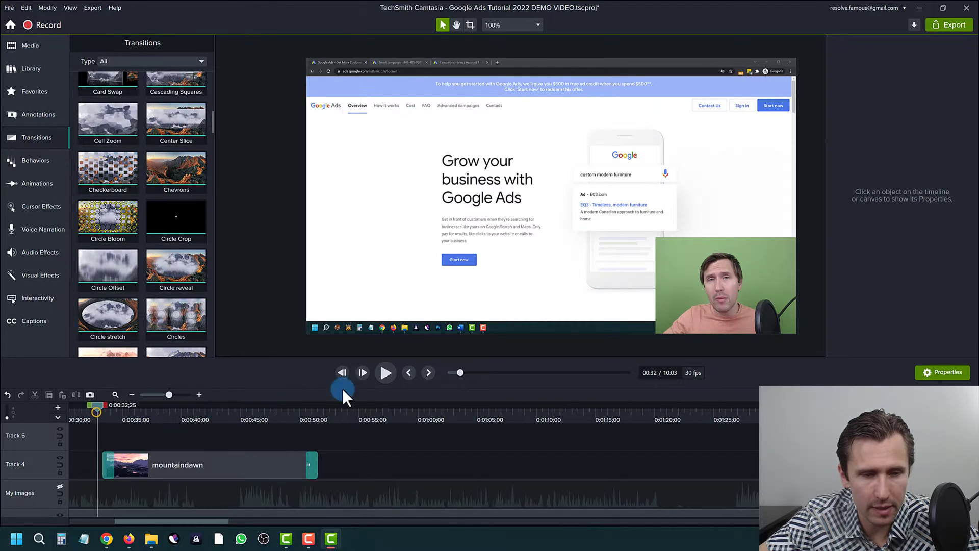
left_click(385, 372)
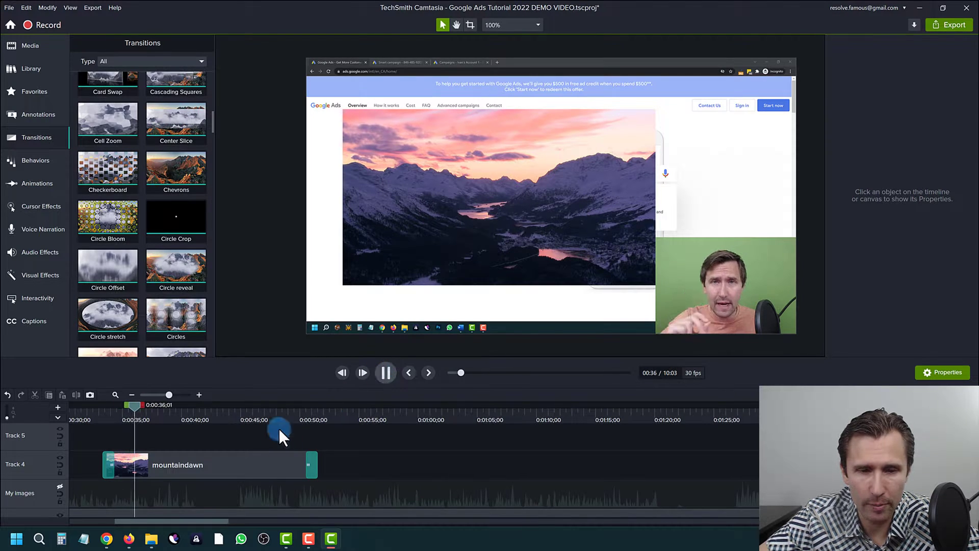
left_click(304, 410)
left_click(387, 368)
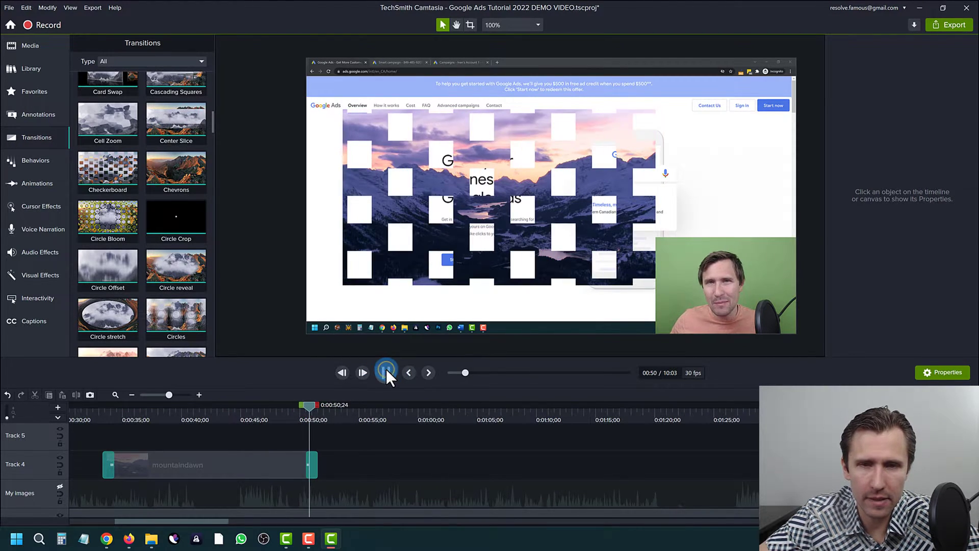
- Lengthen the Checkerboard transition at the start of the mountaindawn clip to about 5 seconds and play part of it
left_click(253, 408)
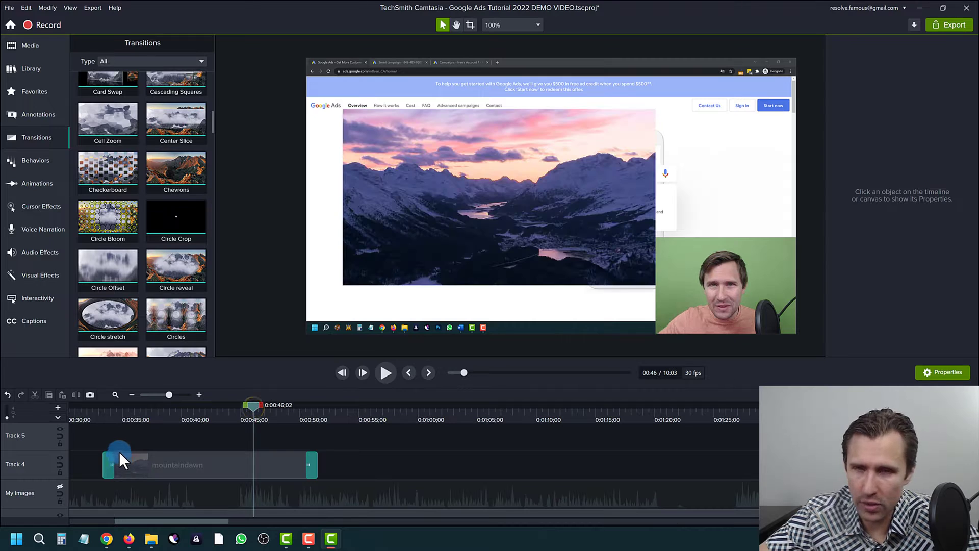
left_click(115, 411)
scroll(117, 456, "up", 5, "ctrl")
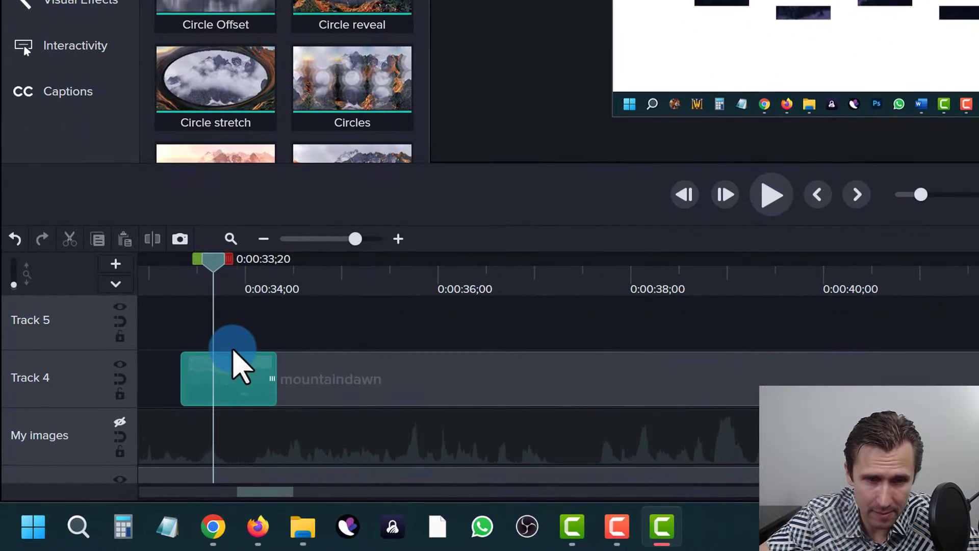
left_click_drag(286, 384, 777, 347)
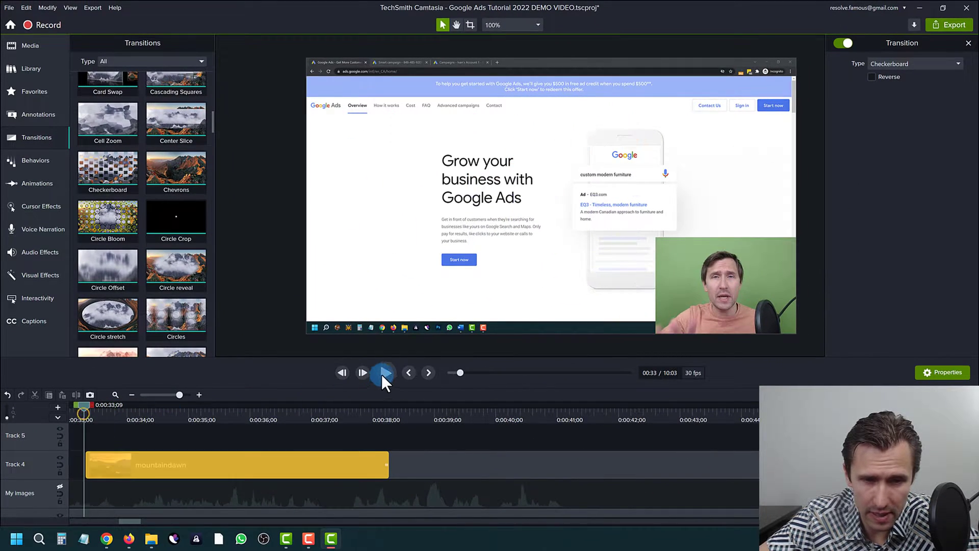
left_click(440, 347)
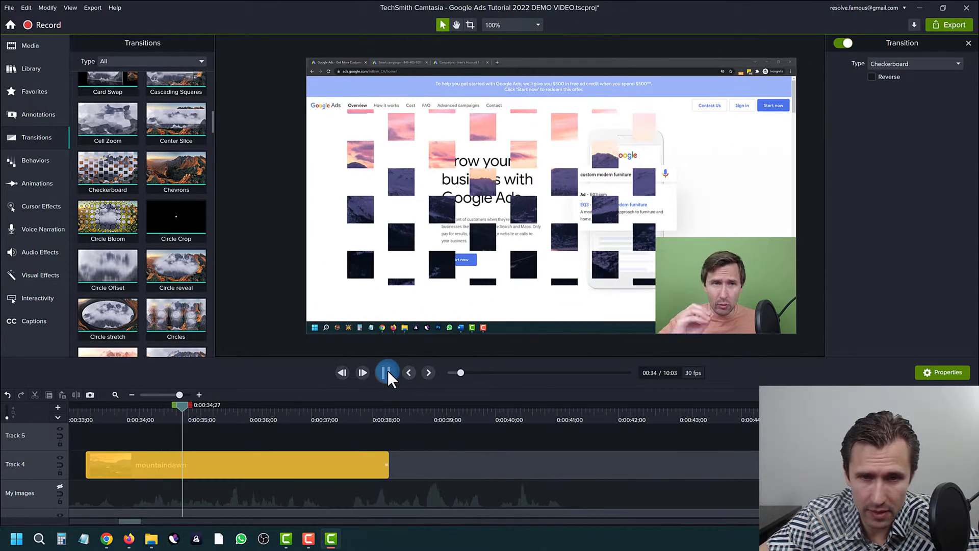
left_click(388, 370)
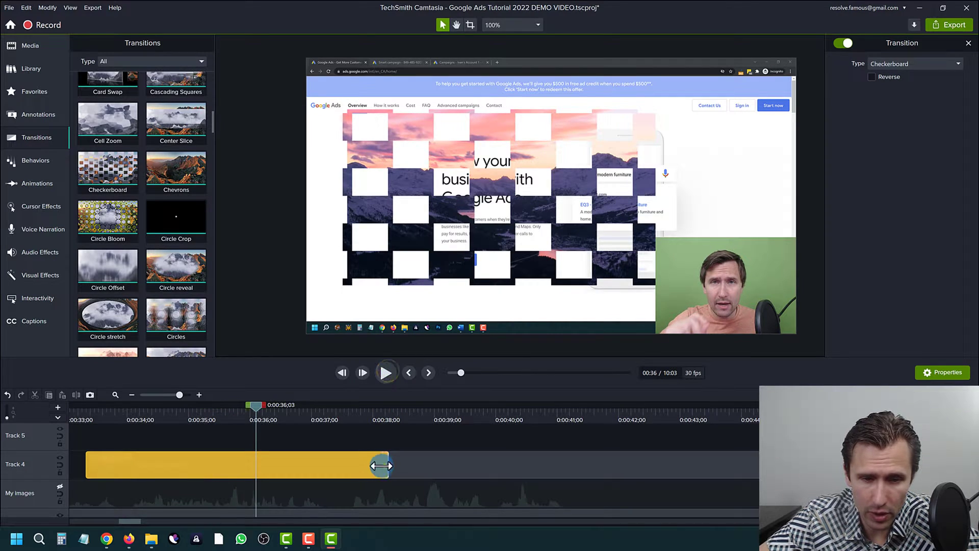
- Shorten the Checkerboard transition at the start of the mountaindawn clip to 15 frames
left_click_drag(386, 464, 146, 465)
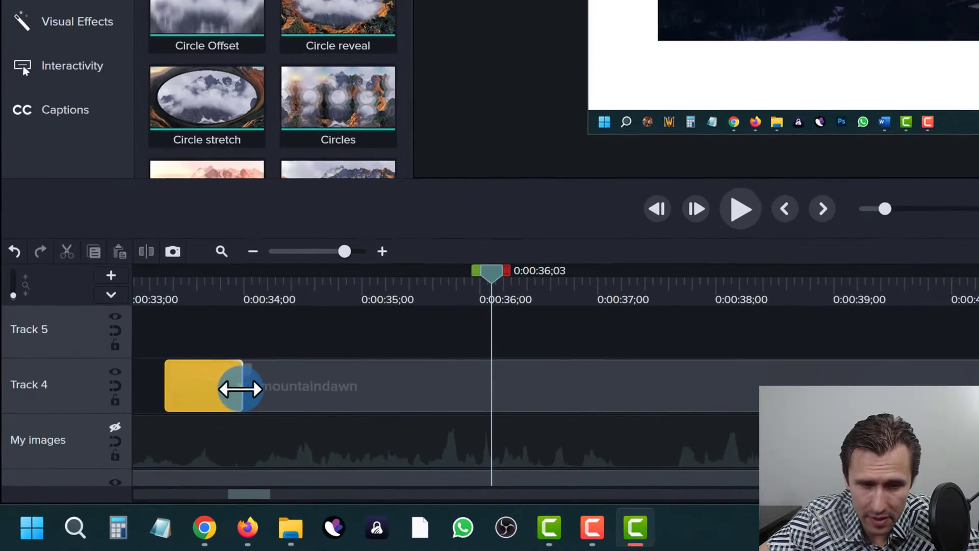
left_click_drag(125, 465, 114, 469)
left_click_drag(226, 386, 223, 387)
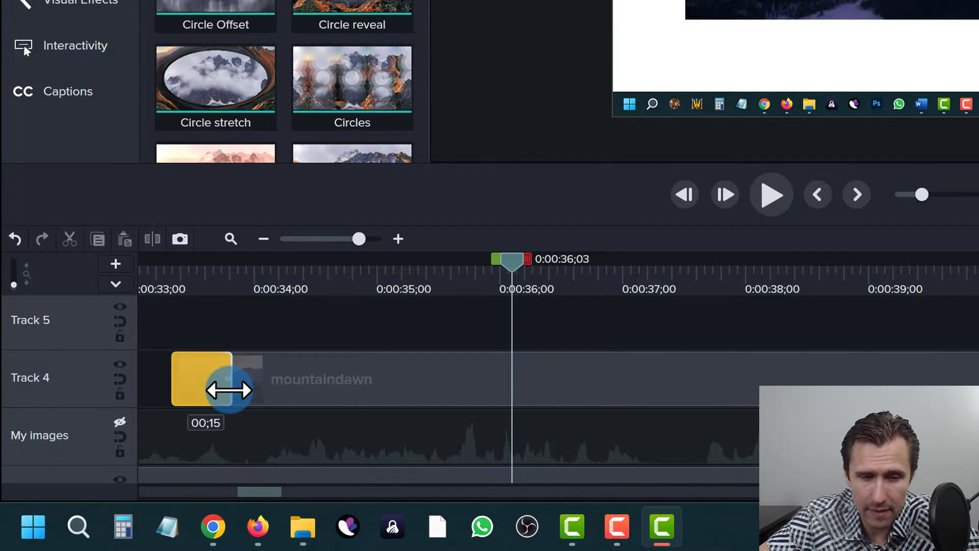
mouse_move(229, 390)
left_mouse_down()
mouse_move(310, 388)
mouse_move(228, 388)
left_mouse_up()
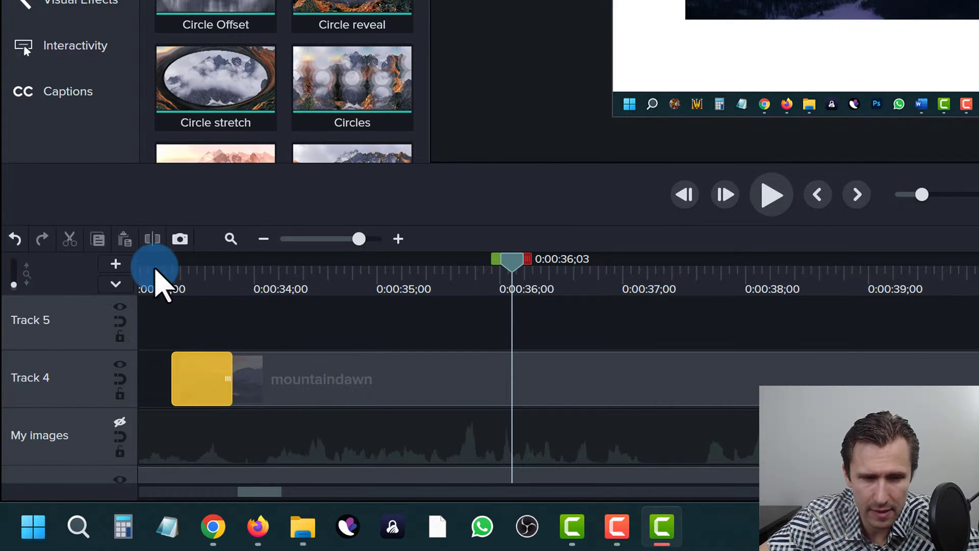
- Play the shortened transition at the start of the mountaindawn clip, and shorten the Checkerboard transition at its end
left_click(155, 268)
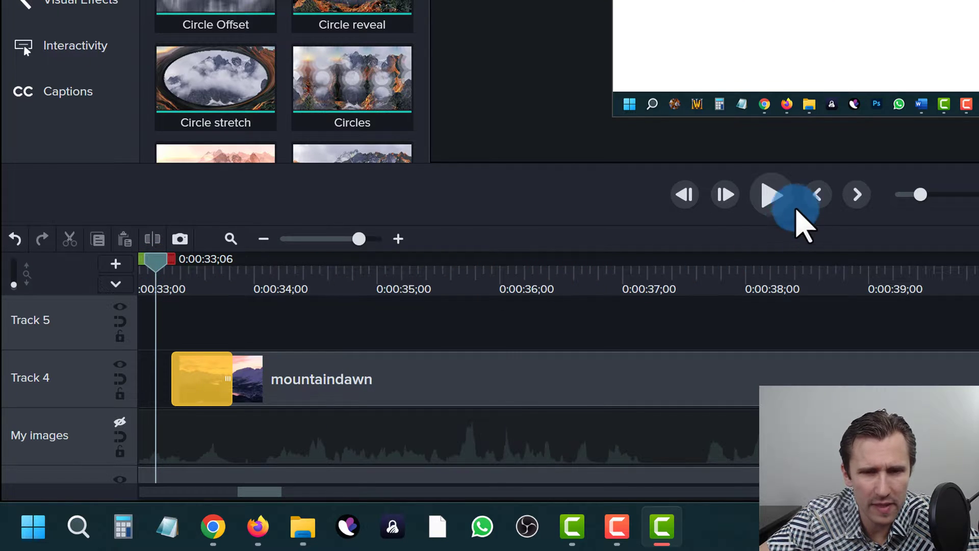
left_click(775, 192)
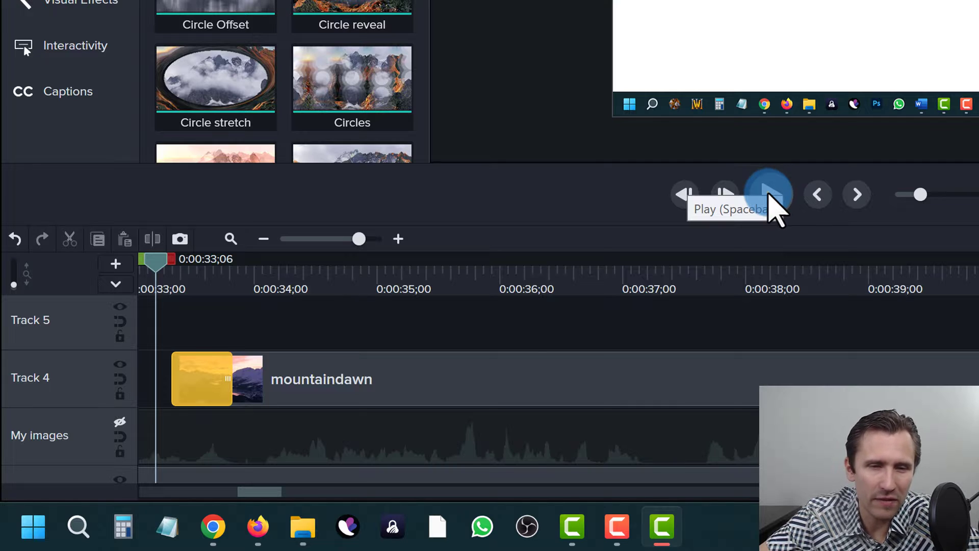
left_click(771, 204)
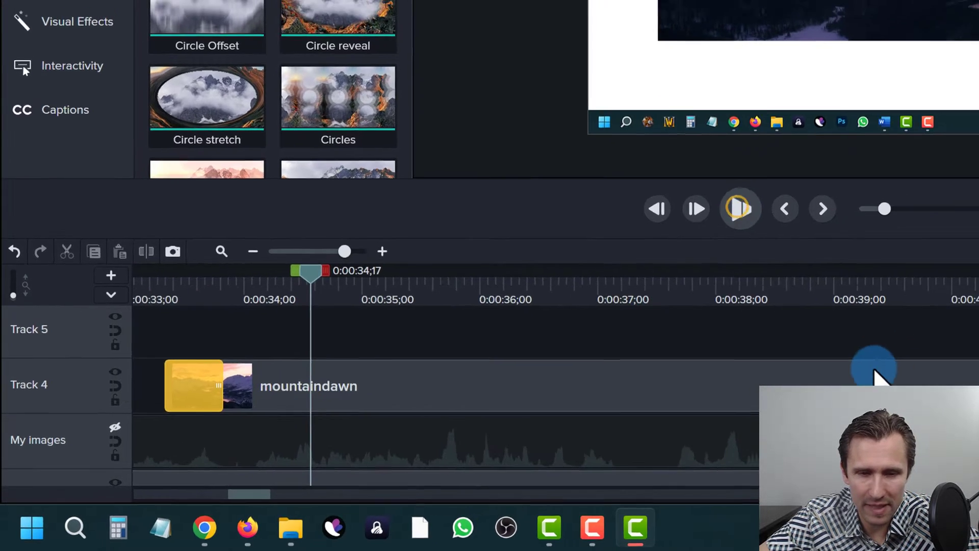
left_click(629, 464)
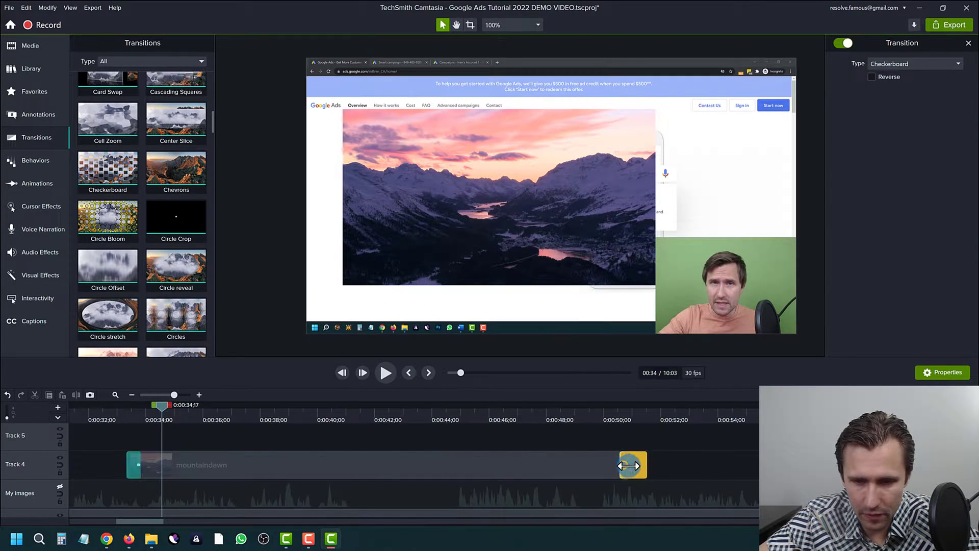
- Enter 0.5 seconds as the default transition duration in the timing preferences and close the dialog without saving
left_click(21, 7)
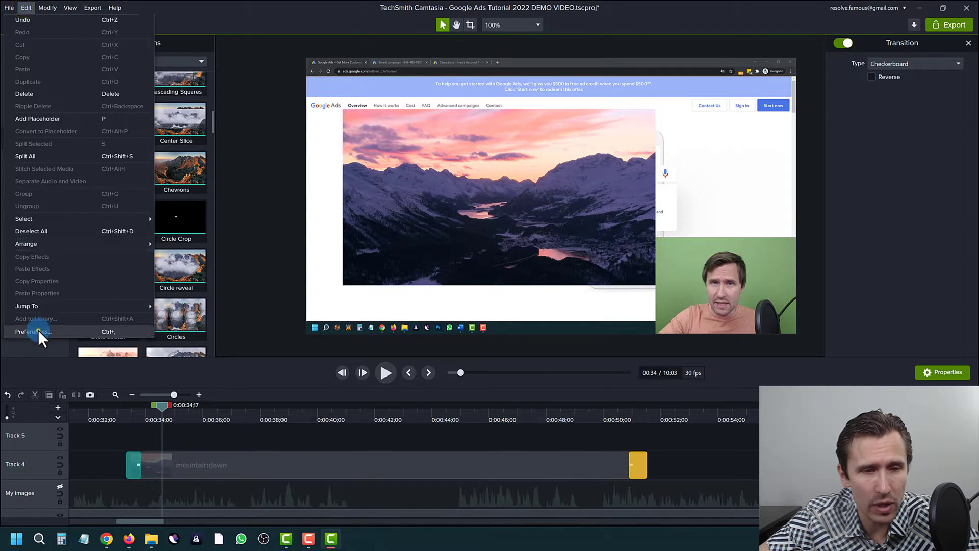
left_click(37, 329)
left_click(423, 182)
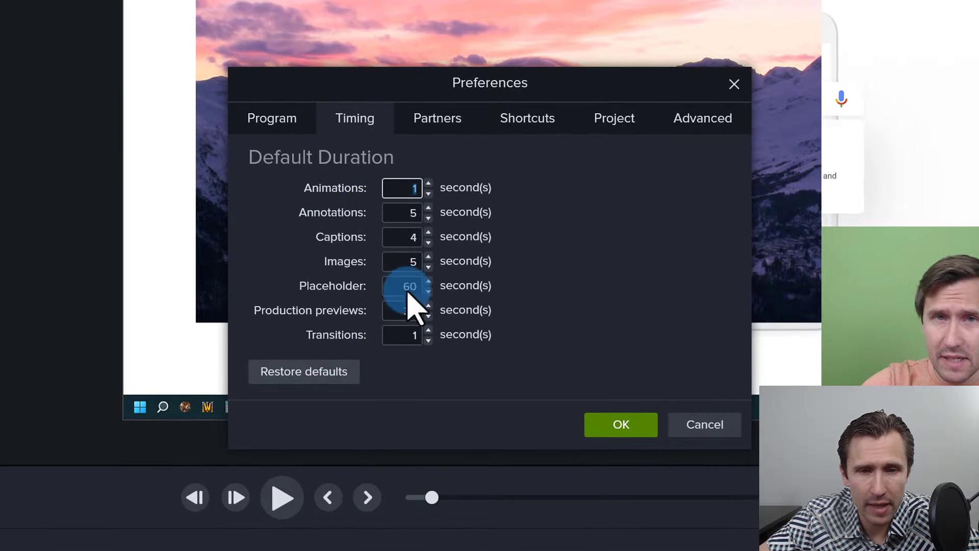
left_click(395, 335)
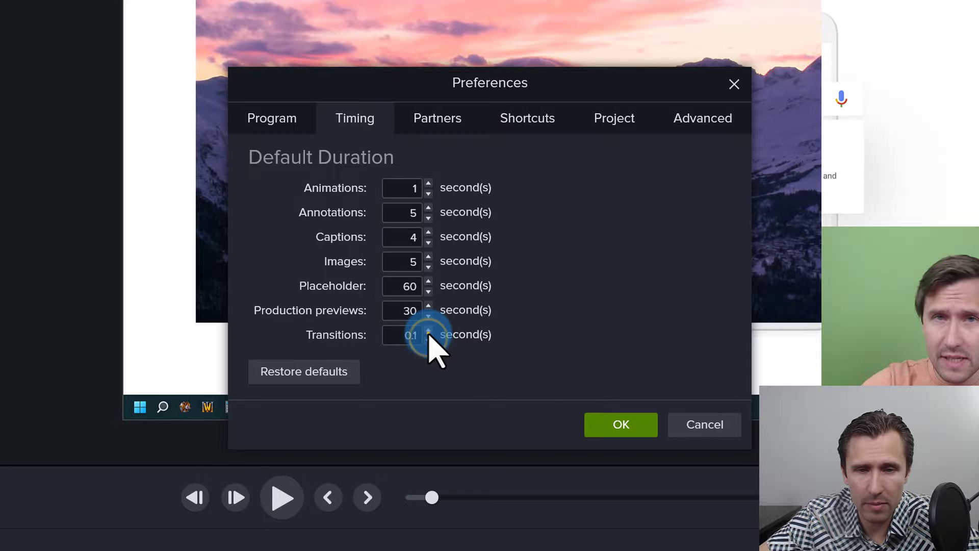
left_click(402, 334)
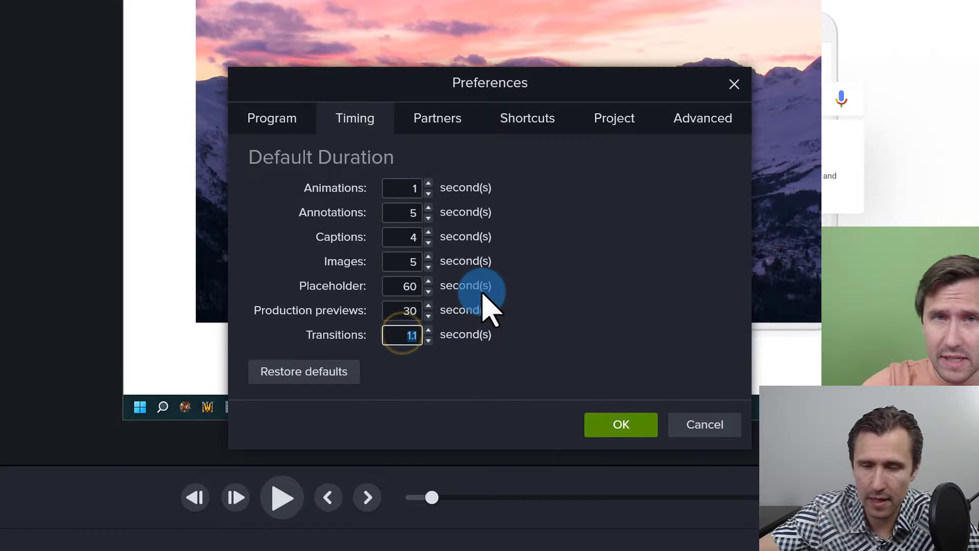
type("0.5")
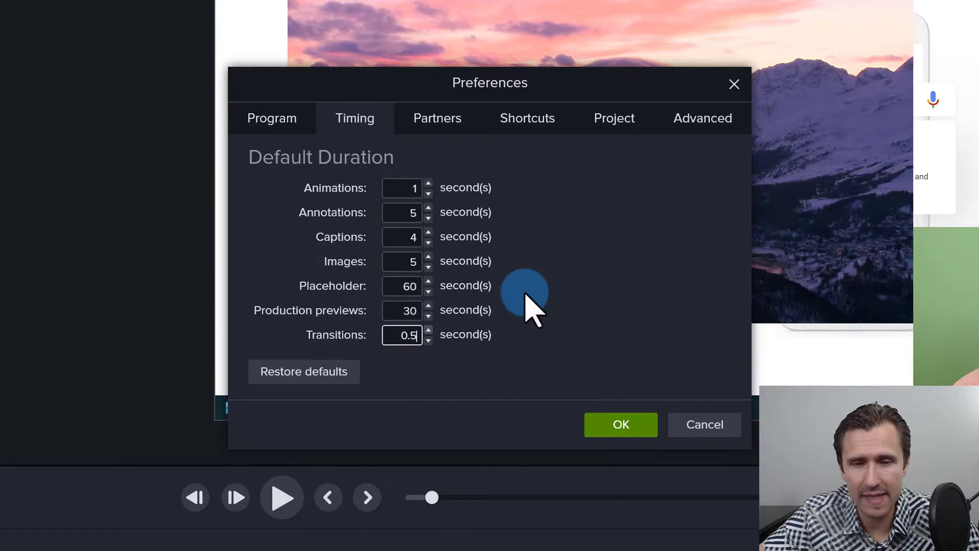
left_click(735, 84)
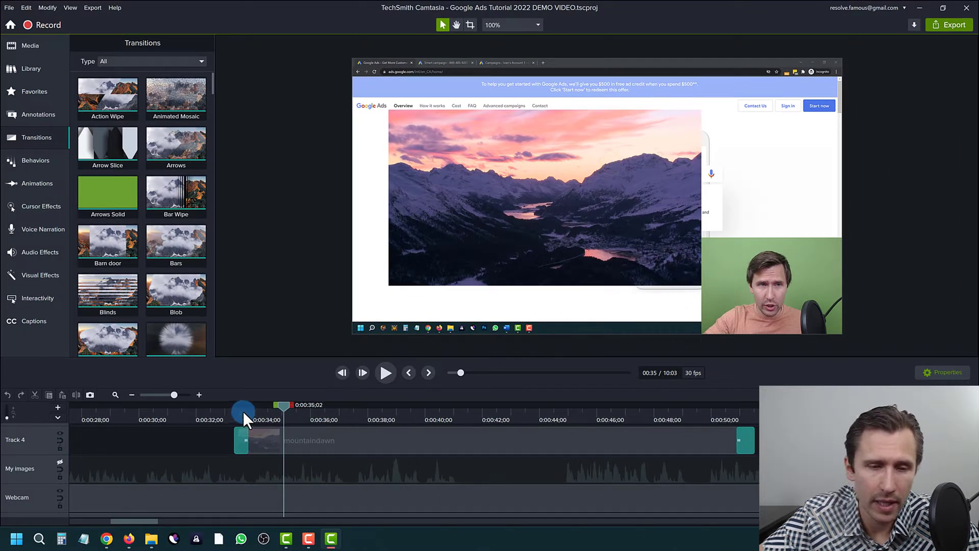
- Replace the Checkerboard transitions on the mountaindawn clip with a Slide left transition at its start
left_click(243, 410)
scroll(128, 264, "down", 1)
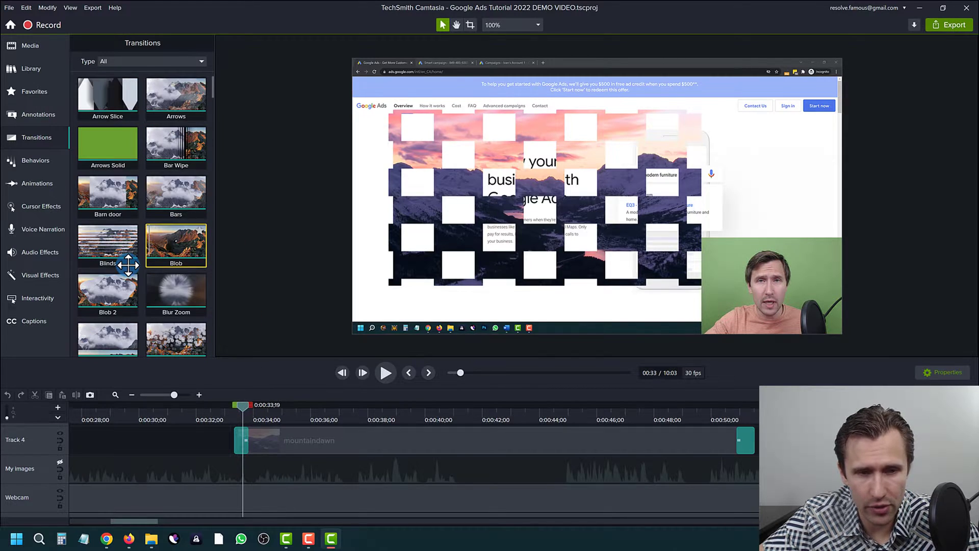
scroll(135, 267, "down", 6)
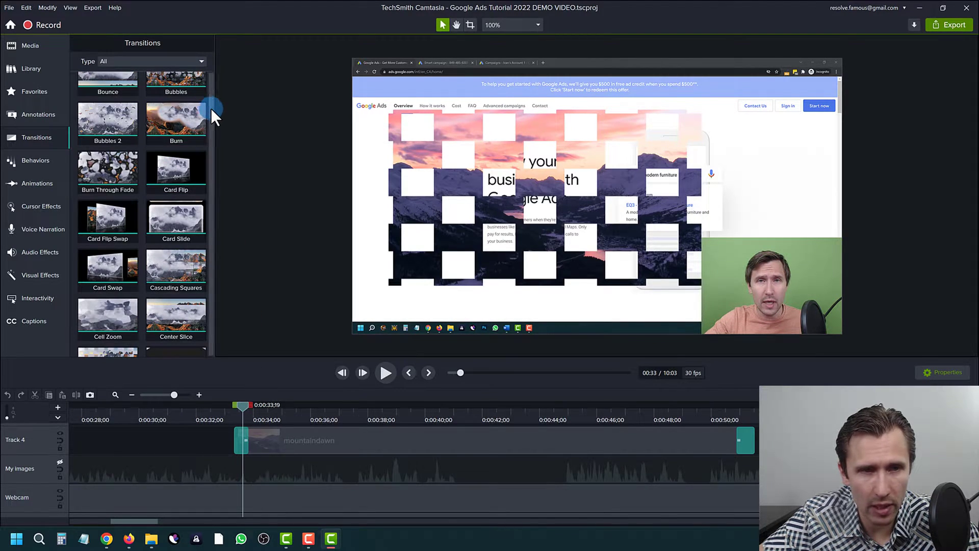
left_click_drag(210, 108, 208, 293)
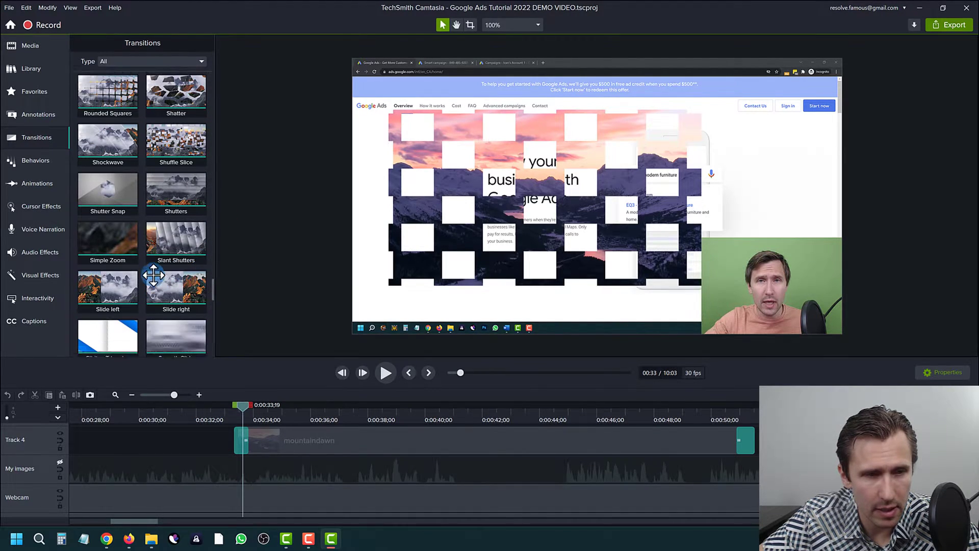
scroll(158, 281, "down", 4)
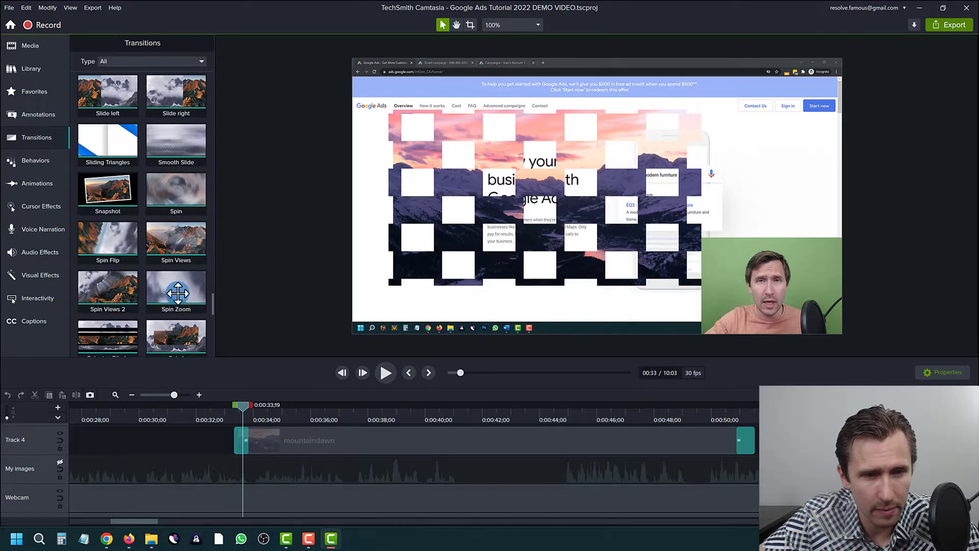
scroll(177, 293, "up", 3)
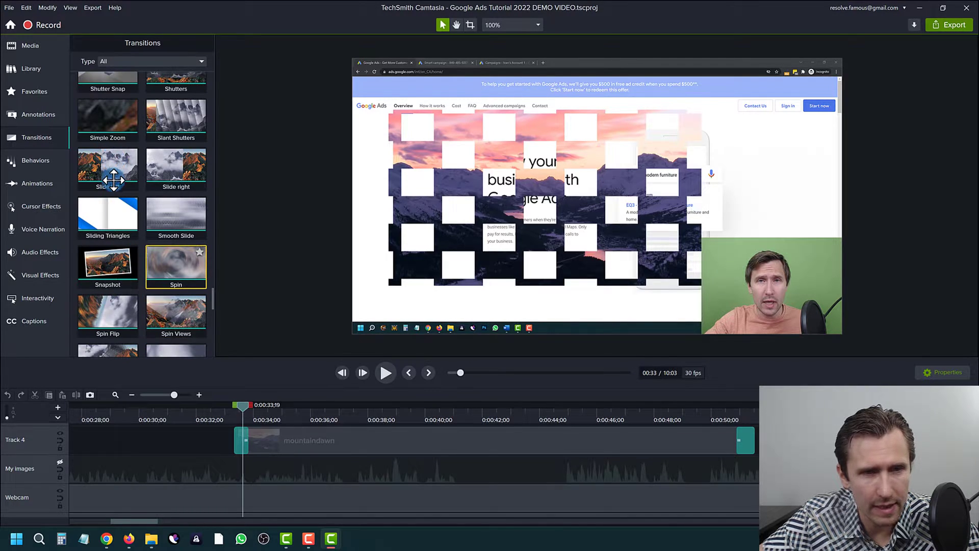
left_click_drag(113, 180, 245, 442)
left_click(383, 442)
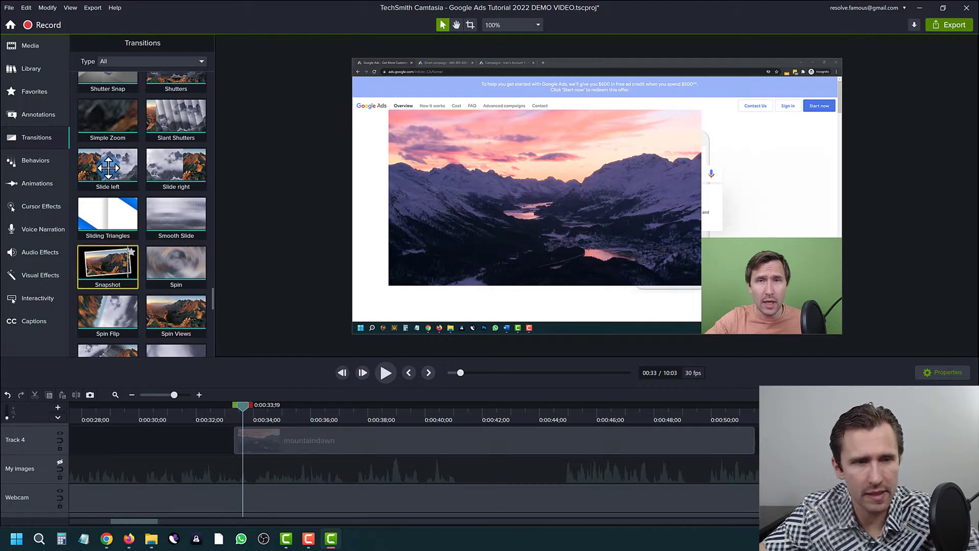
left_click_drag(107, 168, 313, 445)
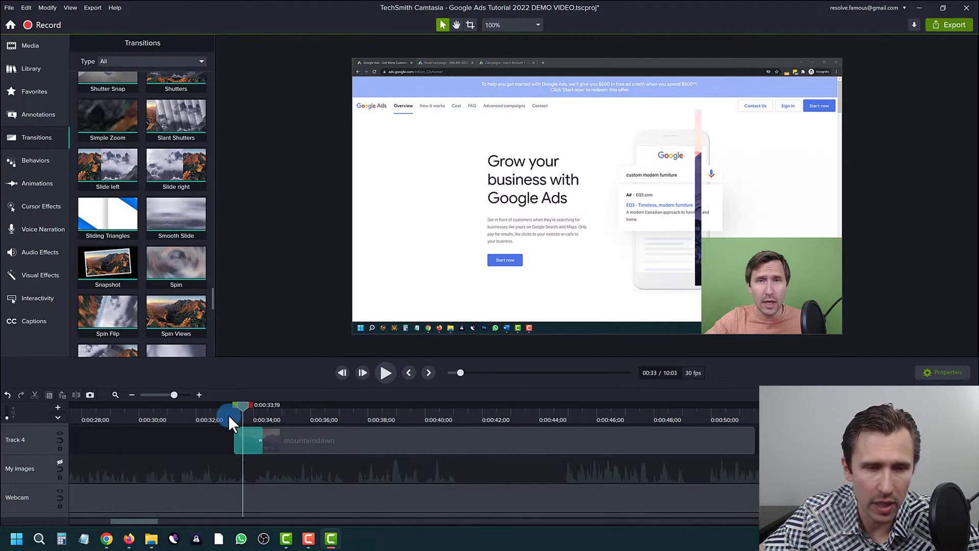
- Play the start of the mountaindawn clip to preview the Slide left transition
left_click(236, 411)
left_click(387, 371)
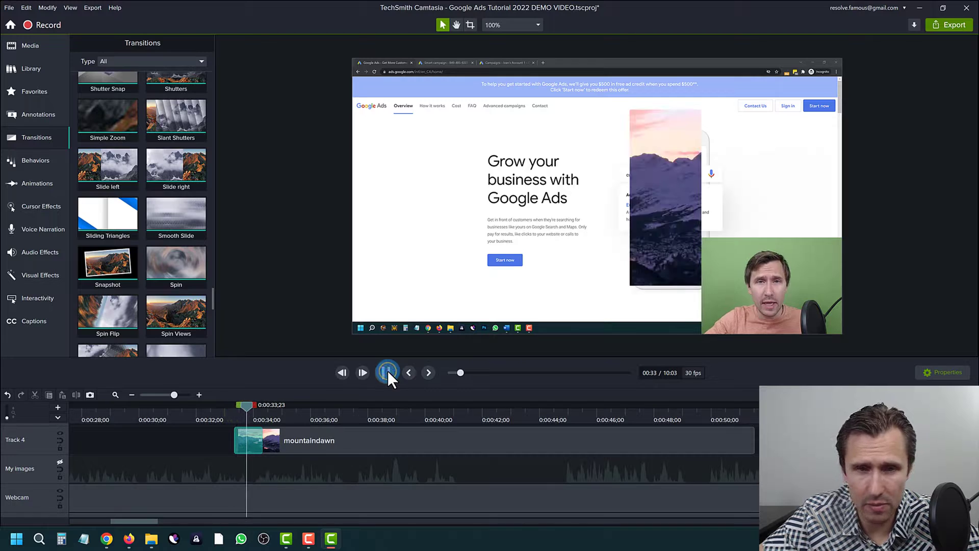
left_click(387, 371)
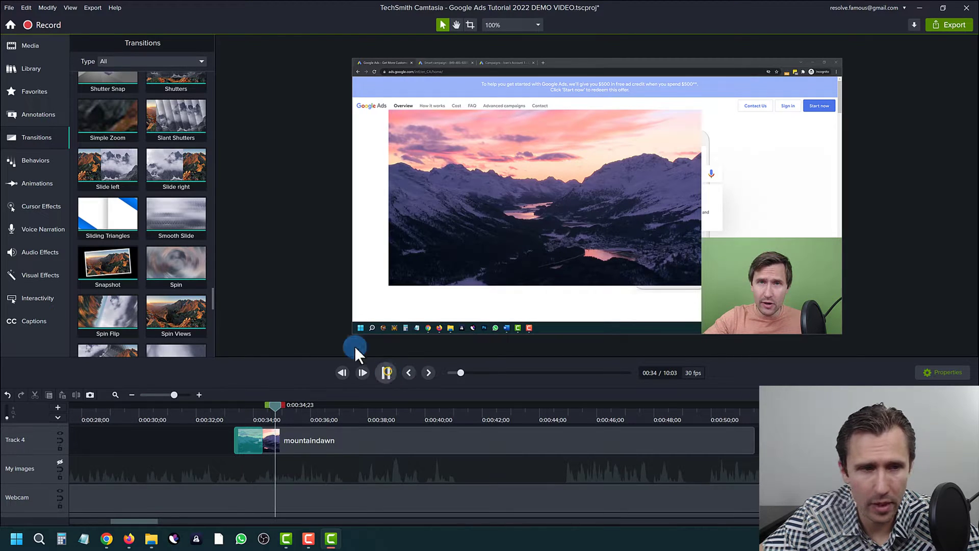
- Replace the Slide left transition at the start of the mountaindawn clip with Slide right and play it
left_click(249, 433)
key("Delete")
left_click_drag(180, 170, 299, 440)
left_click(226, 406)
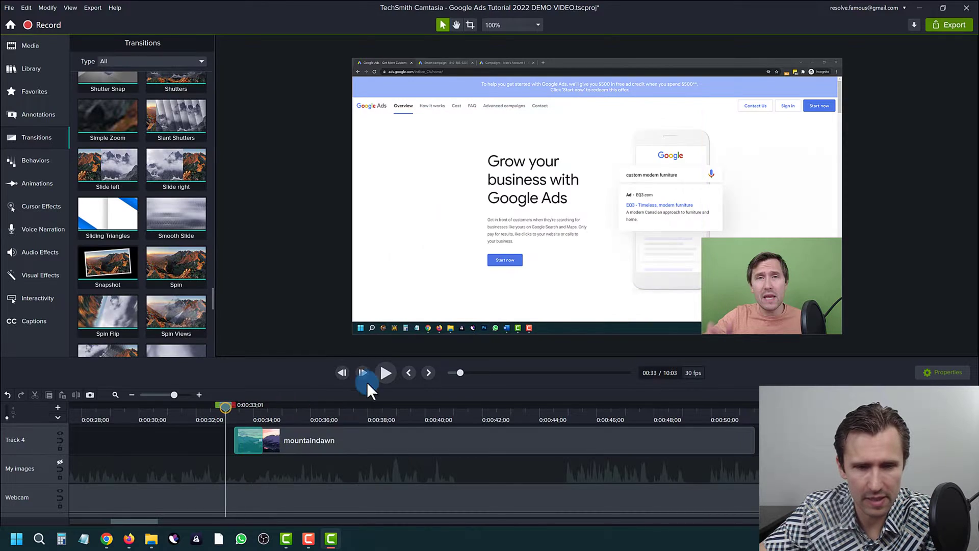
left_click(386, 373)
left_click(387, 372)
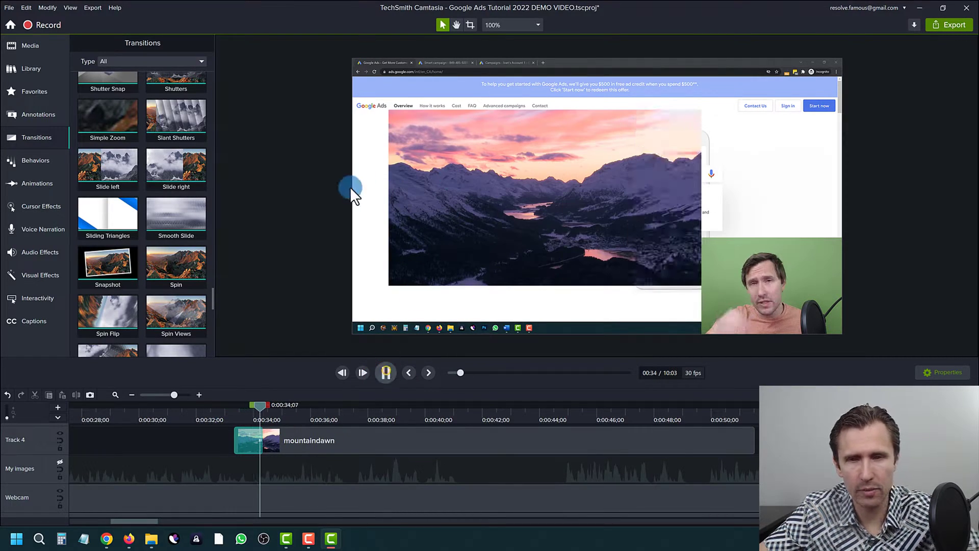
- Open the collection of behaviors and delete the Slide right transition from the start of the mountaindawn clip
left_click(36, 92)
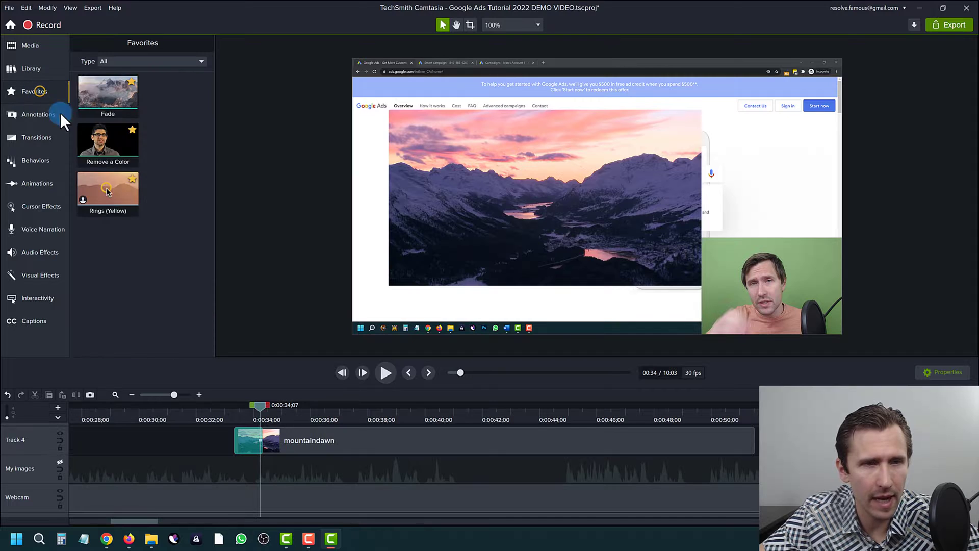
left_click(42, 142)
left_click(45, 160)
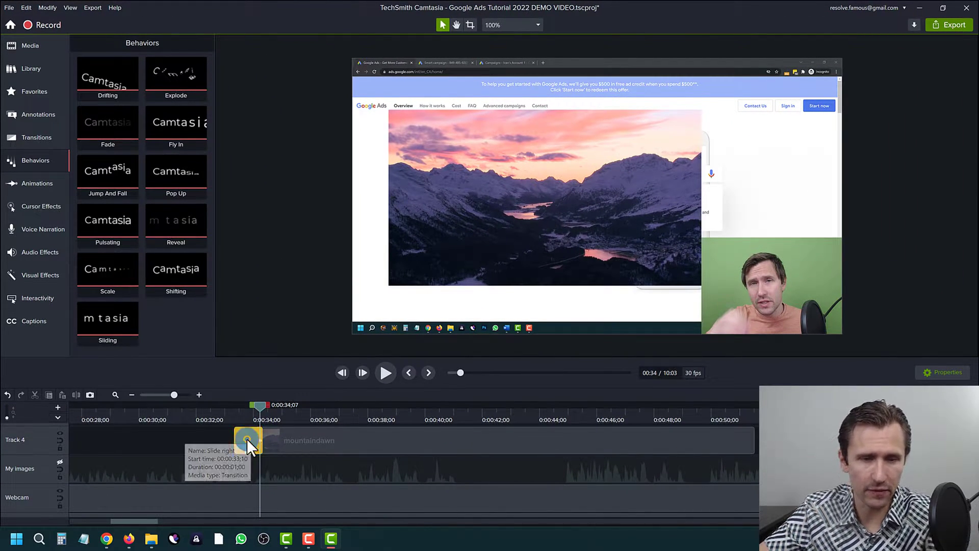
left_click(247, 438)
key("Delete")
- Apply the Sliding behavior to the mountaindawn clip and play its start to preview the motion
left_click_drag(227, 414, 306, 410)
left_click_drag(122, 345, 126, 352)
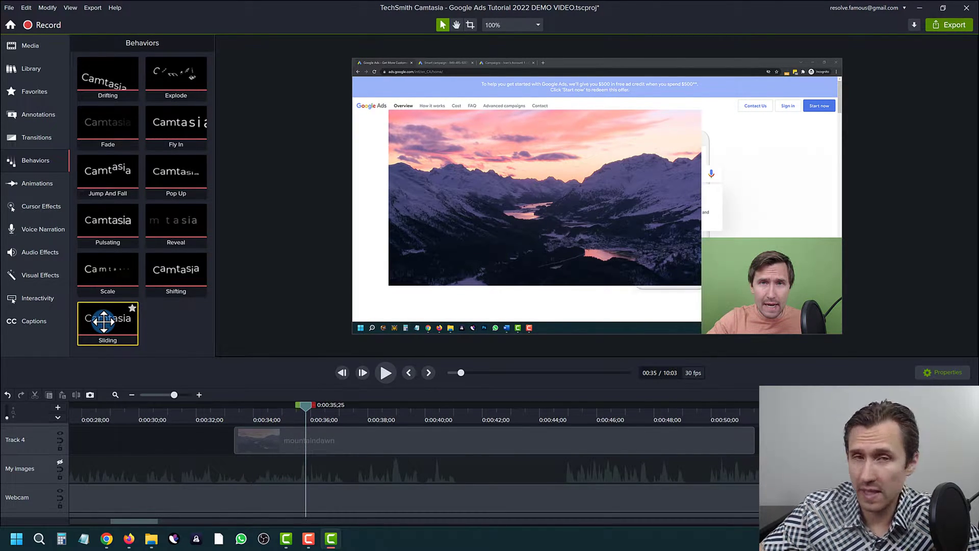
left_click_drag(190, 358, 363, 433)
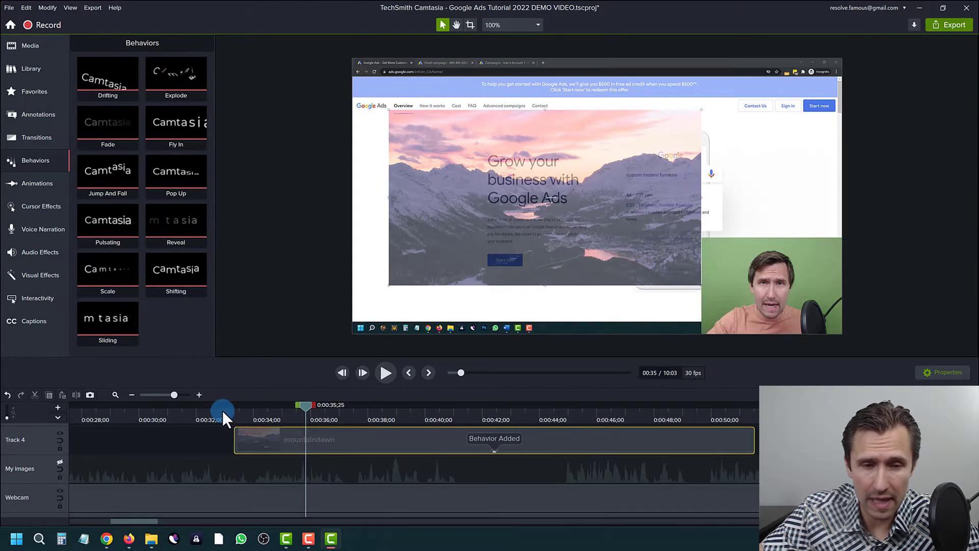
left_click(234, 411)
left_click(381, 372)
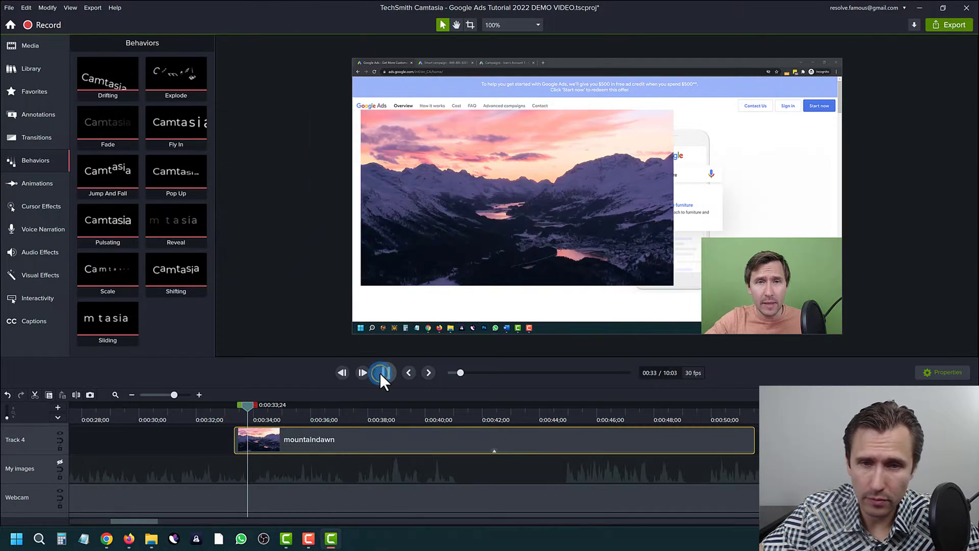
left_click(384, 372)
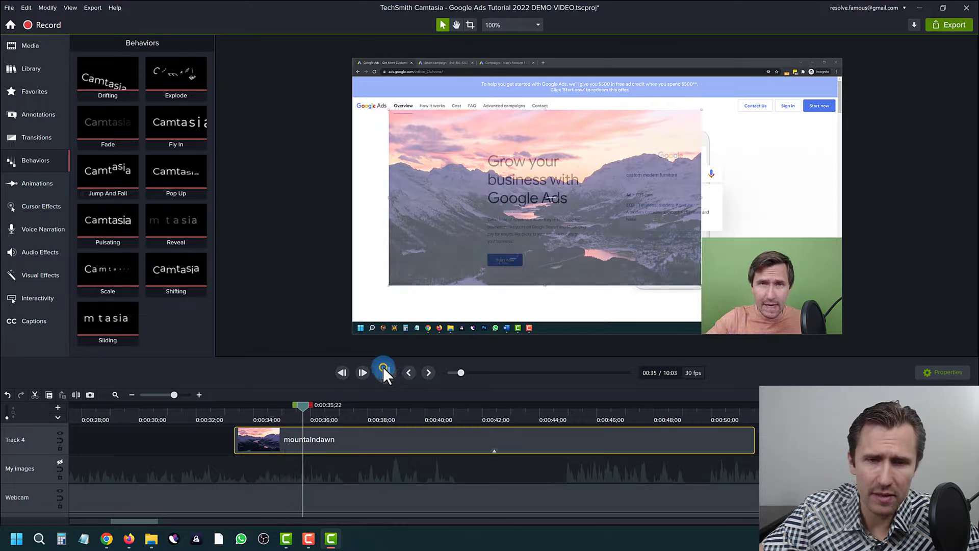
- Show the mountaindawn clip's properties and scrub from its start to about 0:00:47 to examine the Sliding behavior
left_click(232, 409)
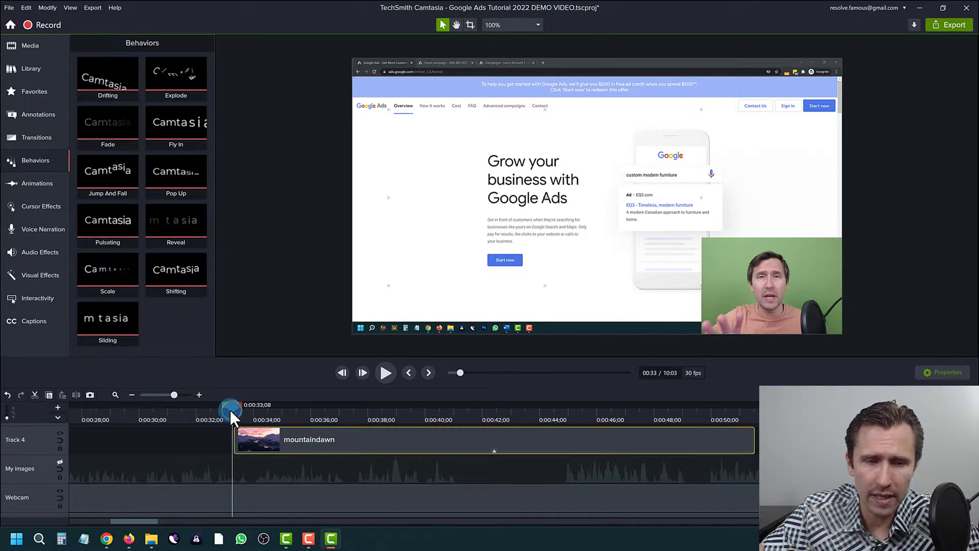
left_click(303, 418)
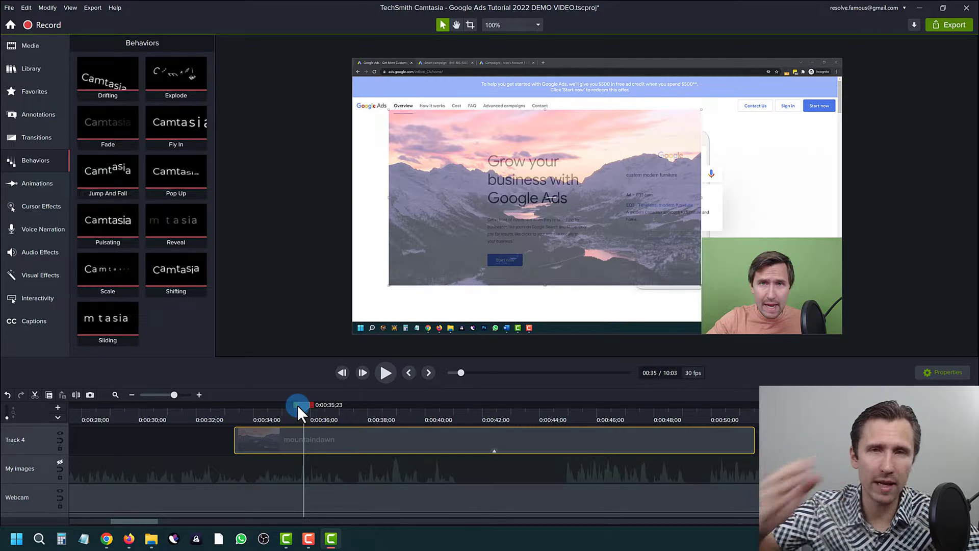
left_click(39, 138)
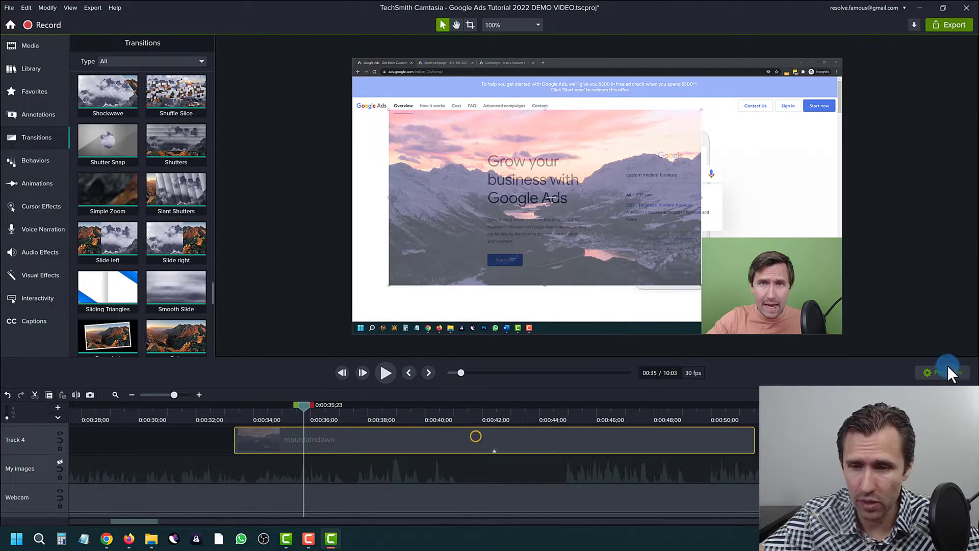
left_click(935, 369)
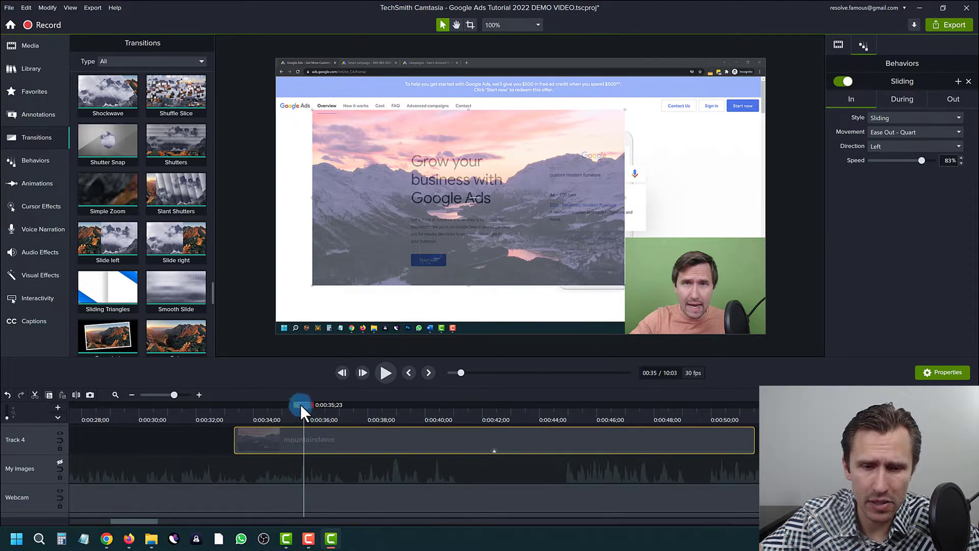
left_click_drag(300, 404, 647, 405)
- Set the Sliding behavior's During style to None and scrub through the mountaindawn clip to check it
left_click(898, 100)
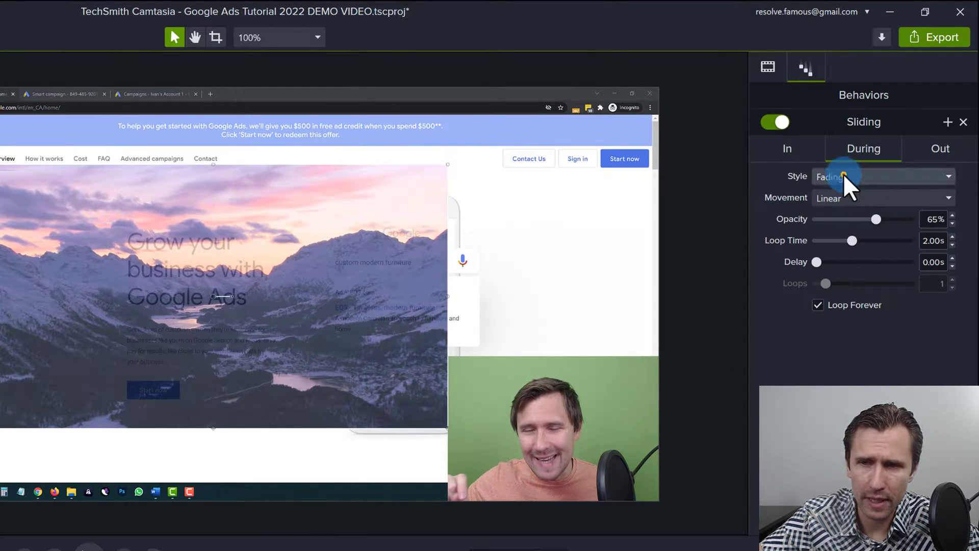
left_click(844, 176)
left_click(839, 252)
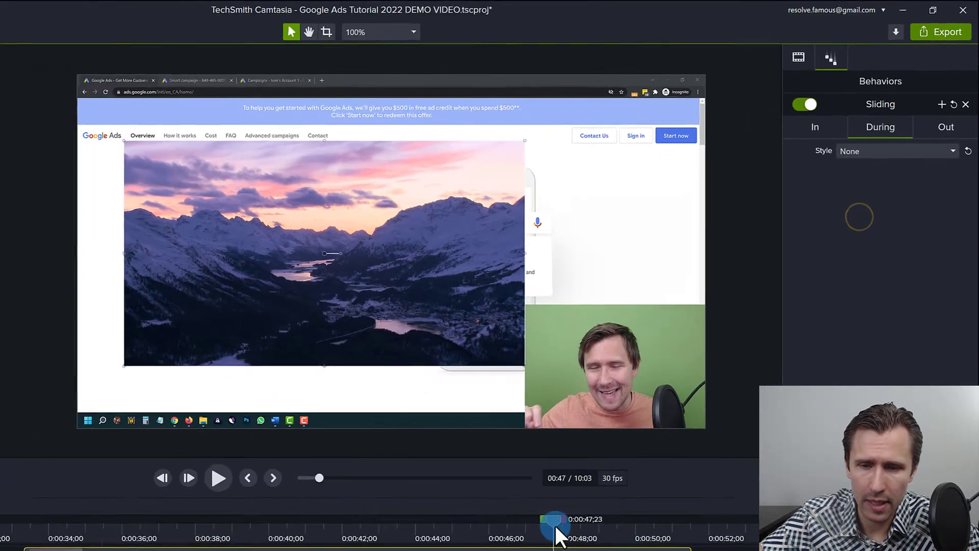
left_click_drag(649, 407, 424, 414)
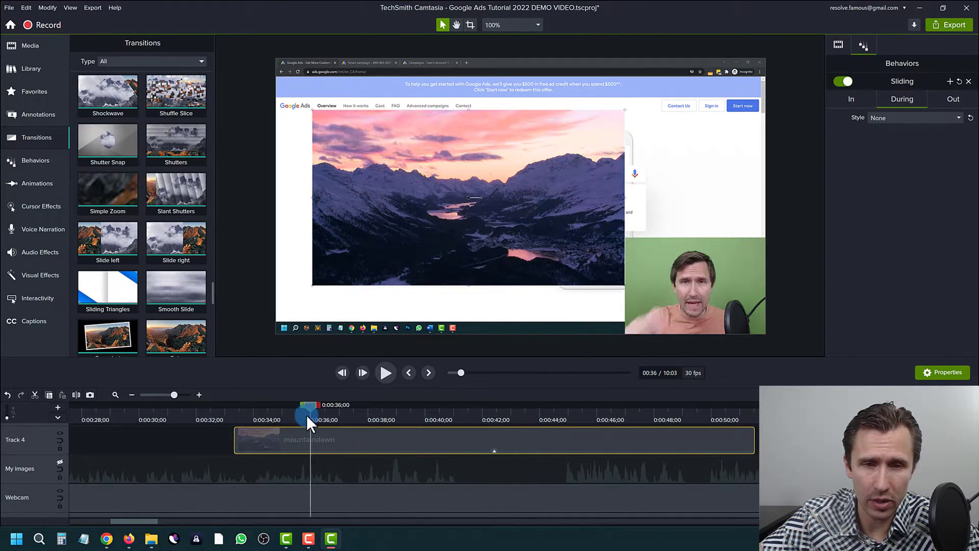
left_click_drag(271, 420, 736, 420)
- Try Right as the Sliding behavior's In direction near the clip's end, and restore the direction to Left
left_click(850, 99)
left_click(613, 401)
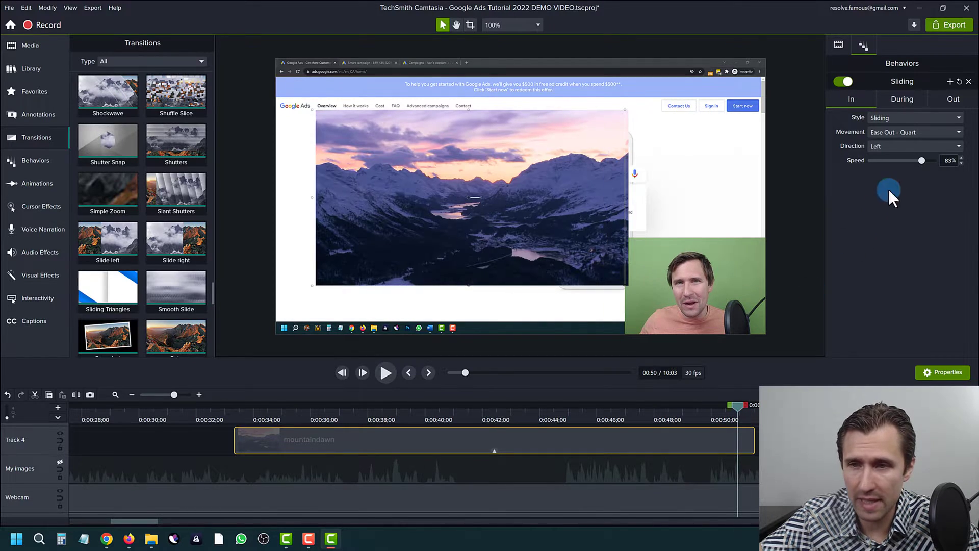
left_click(752, 376)
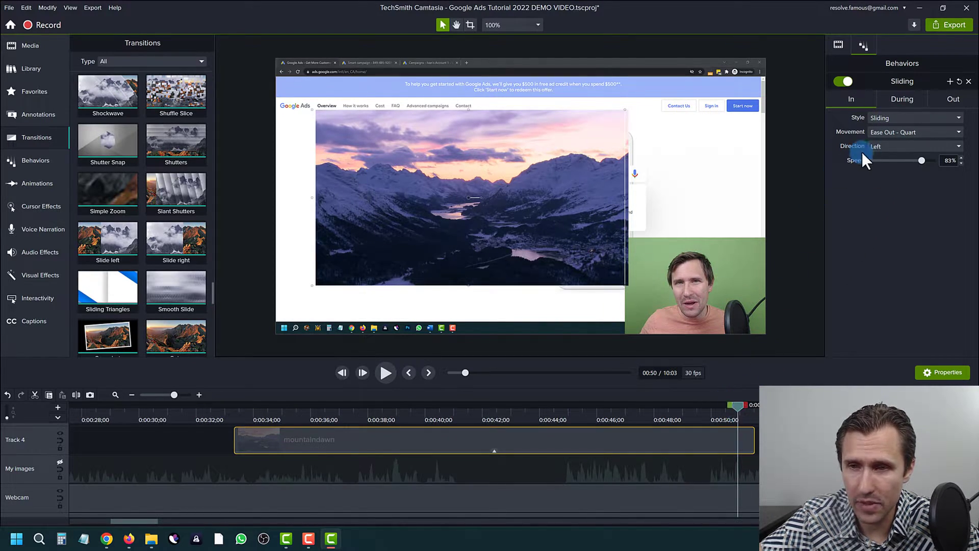
left_click(891, 146)
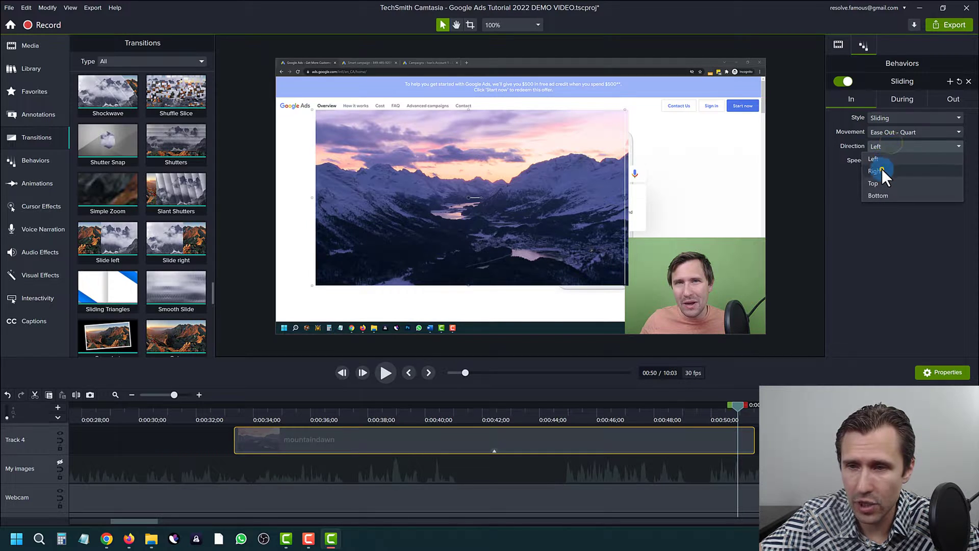
left_click(881, 168)
left_click_drag(738, 407, 733, 407)
left_click(892, 148)
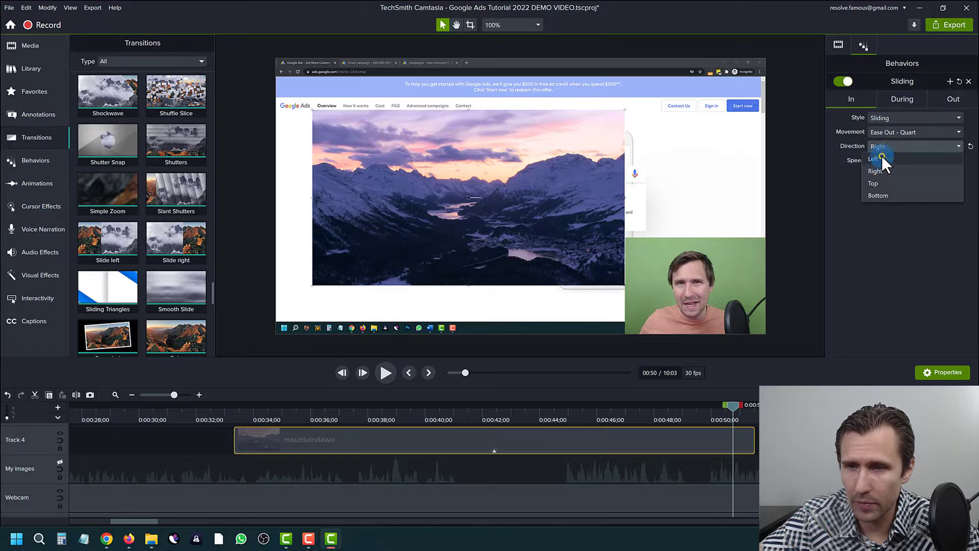
left_click(882, 156)
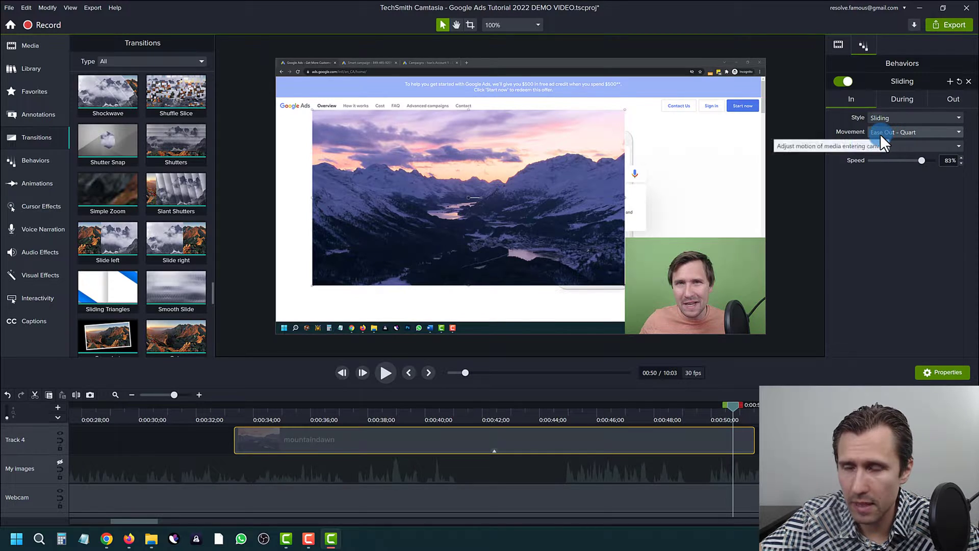
- Set the Sliding behavior's Out direction to Left and play the end of the mountaindawn clip
left_click(953, 99)
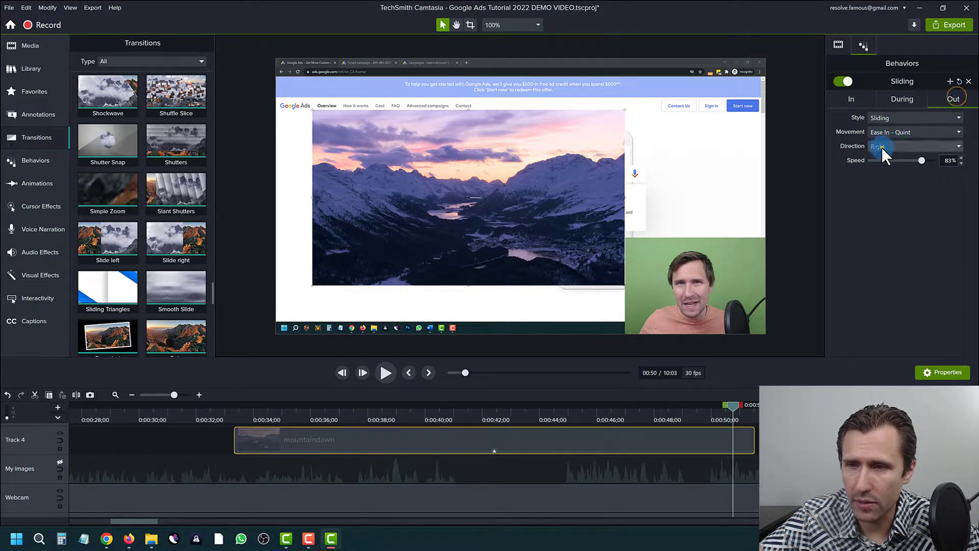
left_click(882, 147)
left_click(875, 164)
left_click_drag(729, 409, 487, 416)
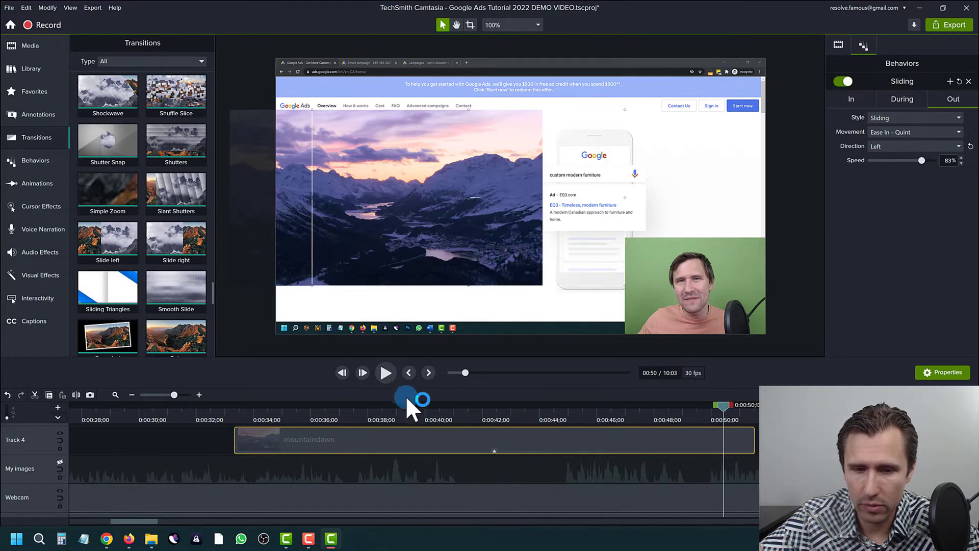
left_click(386, 373)
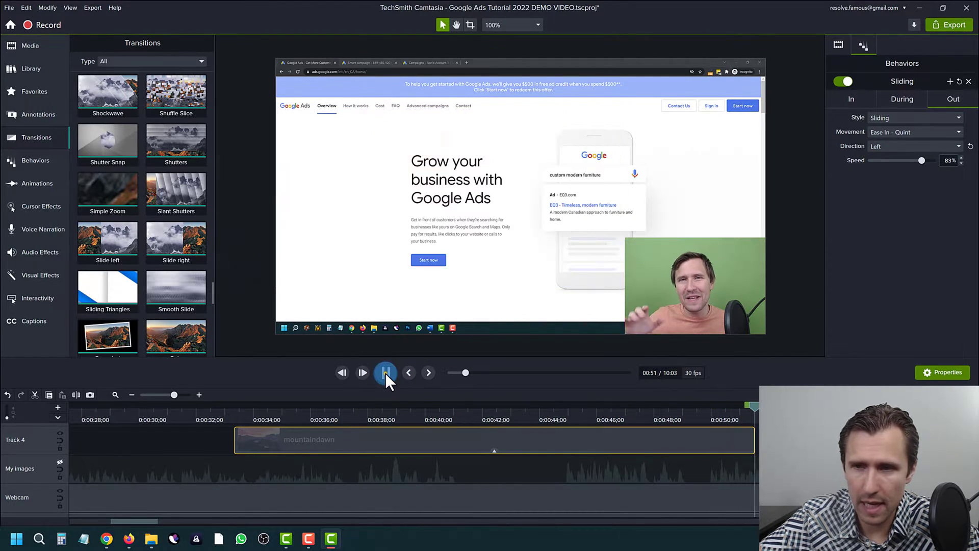
left_click(386, 373)
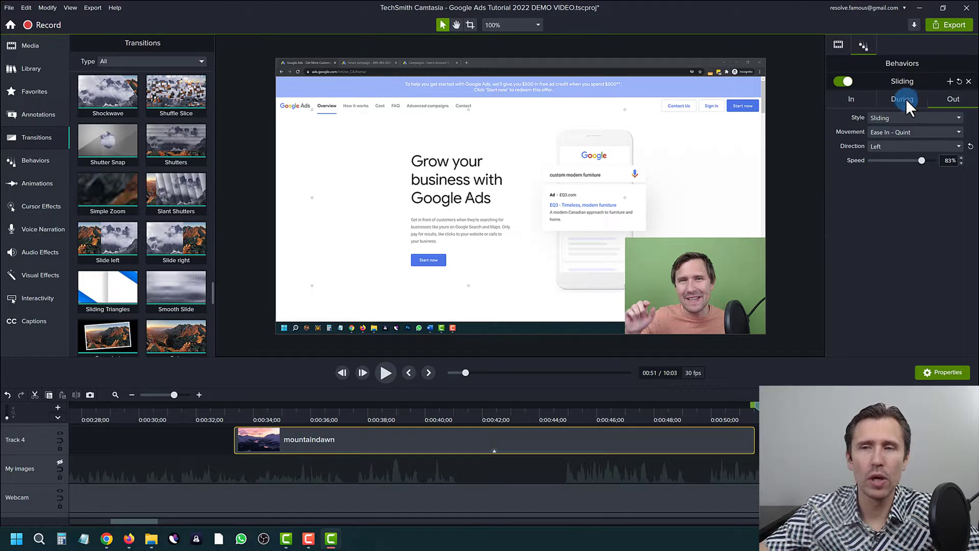
- Review the available behaviors and compare the mountaindawn clip's visual properties with its Sliding behavior settings
left_click(38, 163)
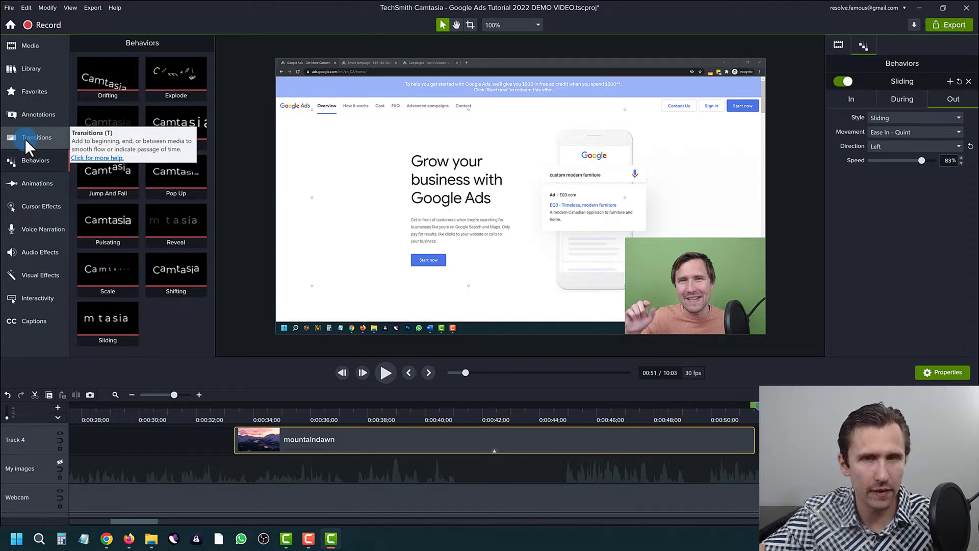
left_click(455, 419)
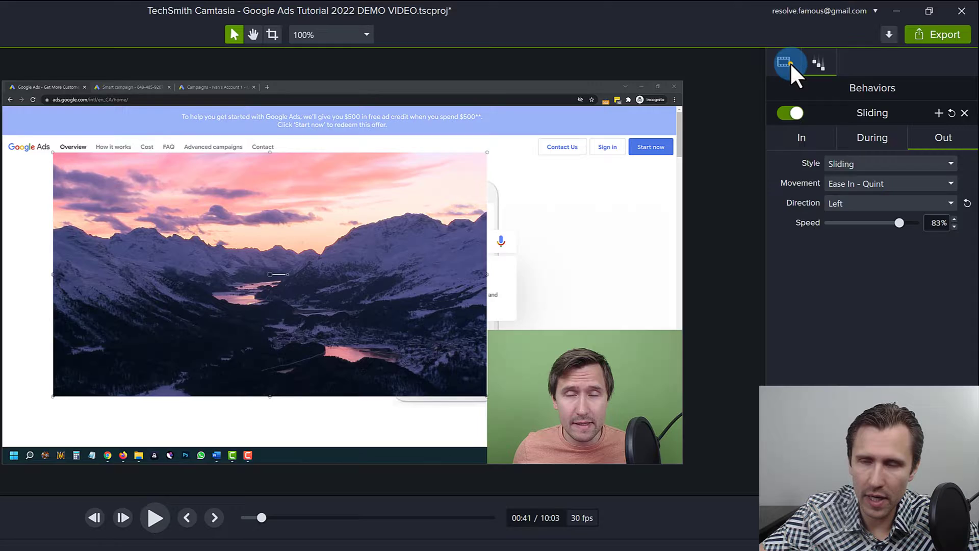
left_click(862, 45)
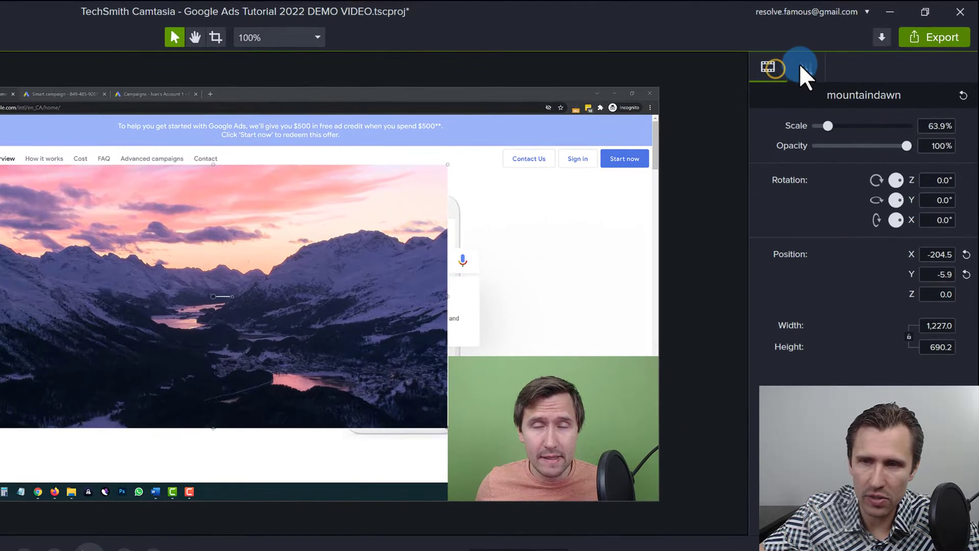
left_click(808, 65)
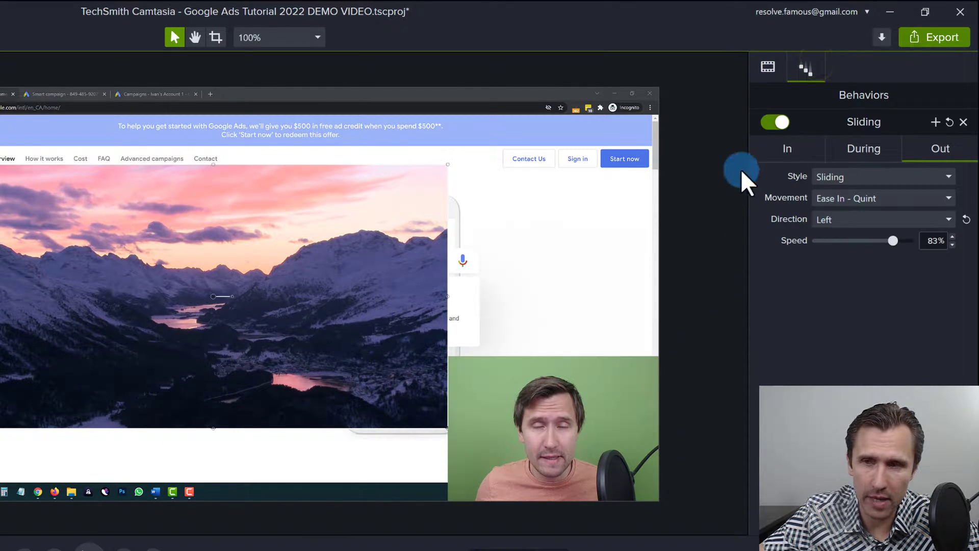
left_click(767, 65)
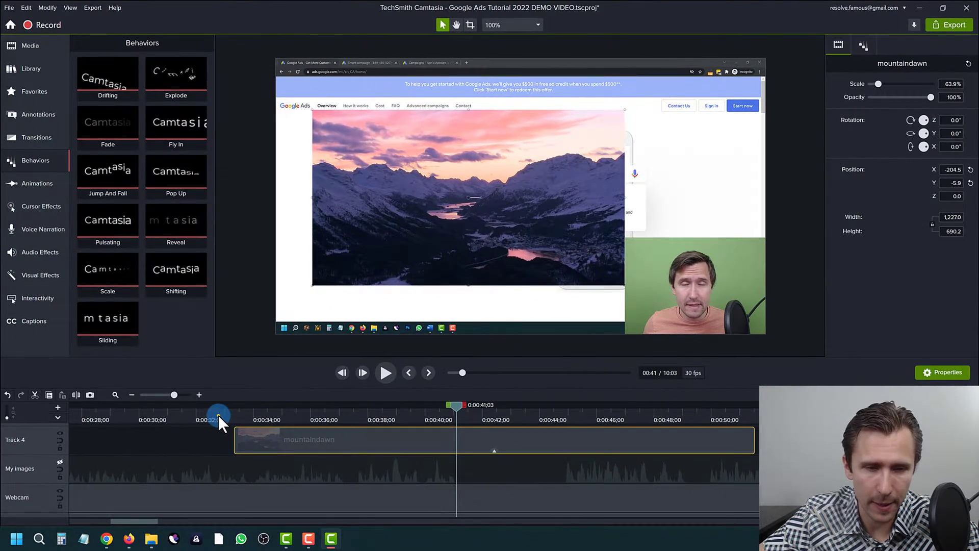
- Apply the No Opacity animation to the webcam clip just after 0:00:33, near the start of the mountaindawn clip
left_click(218, 414)
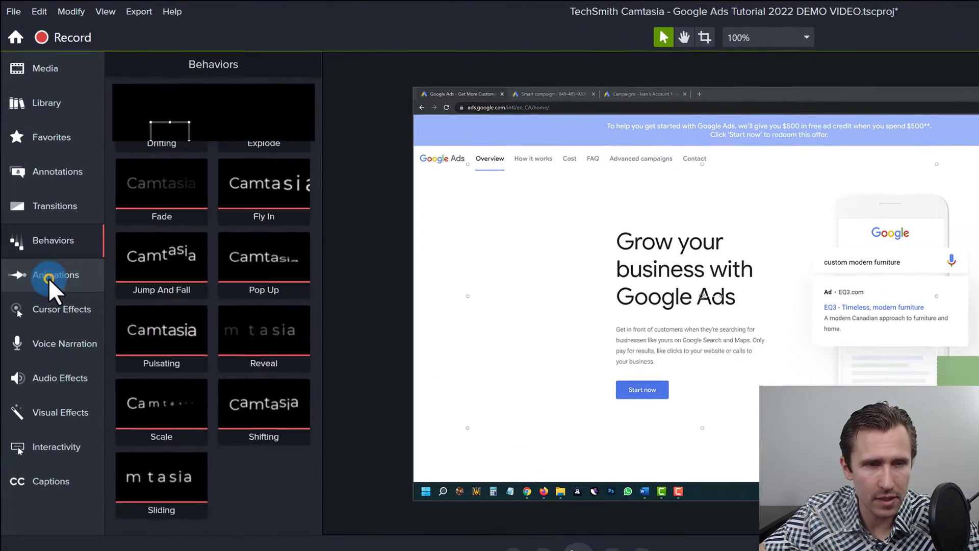
left_click(32, 184)
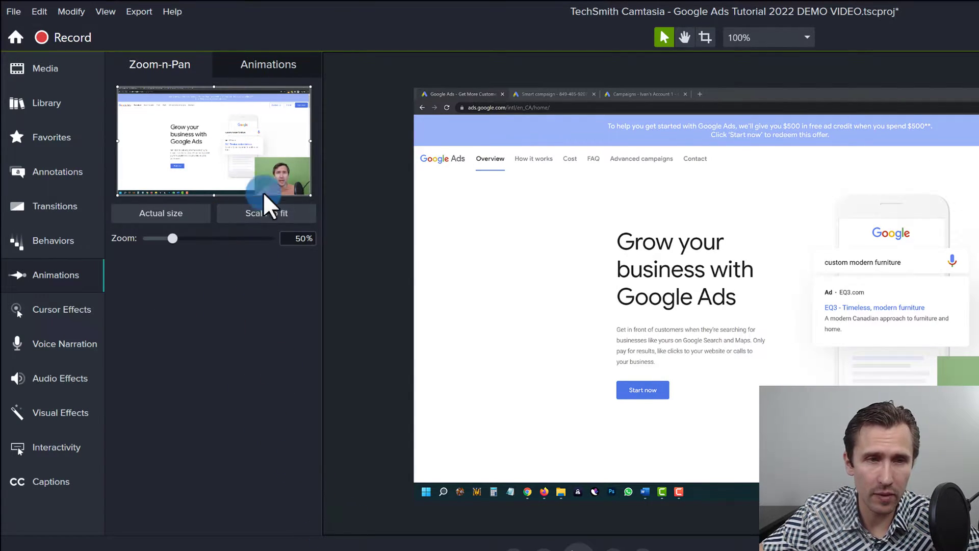
left_click(272, 64)
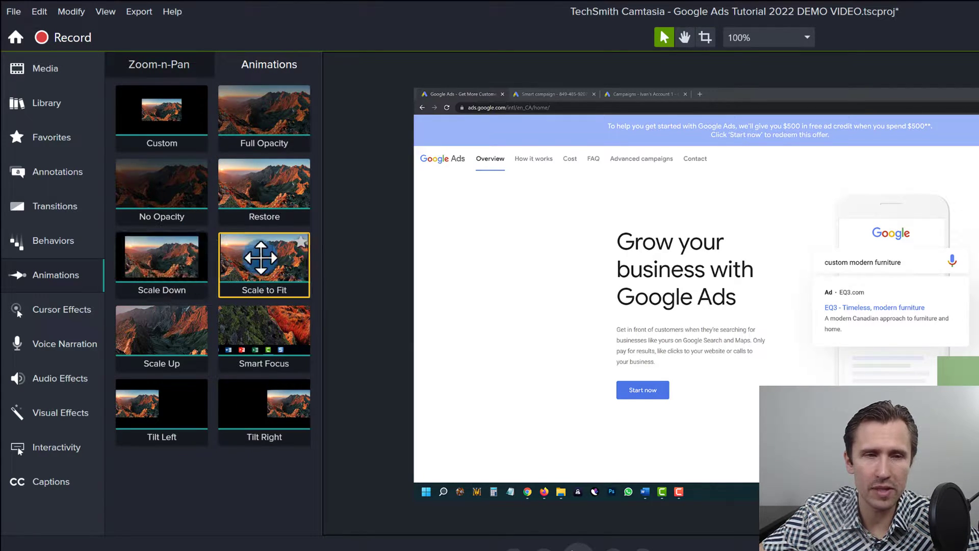
left_click(158, 212)
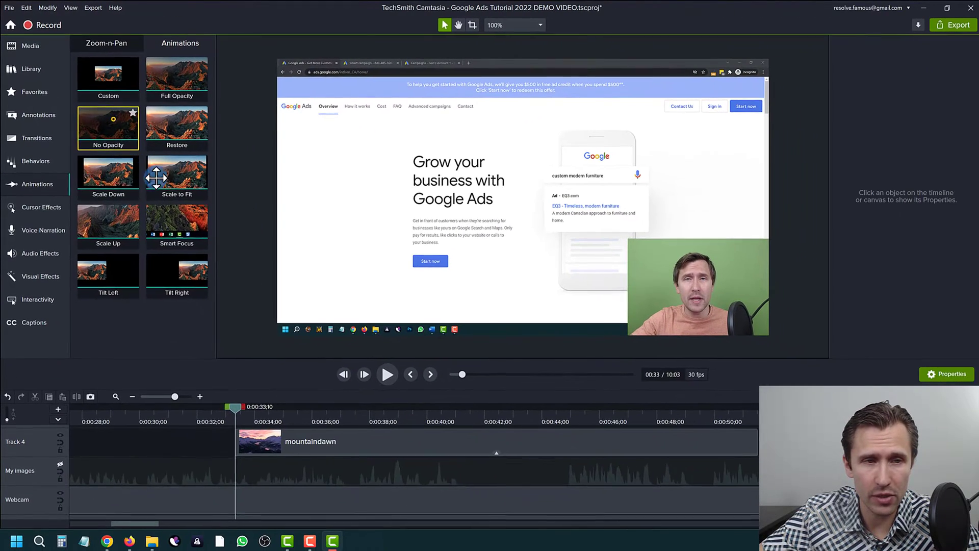
left_click_drag(156, 177, 260, 490)
- Scrub across the webcam's fade-out animation and hide Track 4 so only the lower tracks are shown
left_click_drag(234, 406, 311, 435)
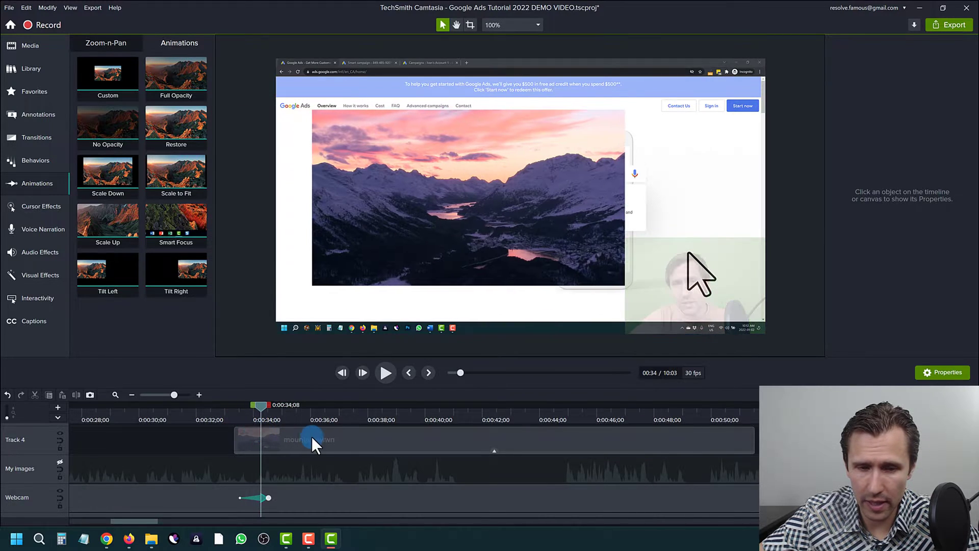
left_click(60, 432)
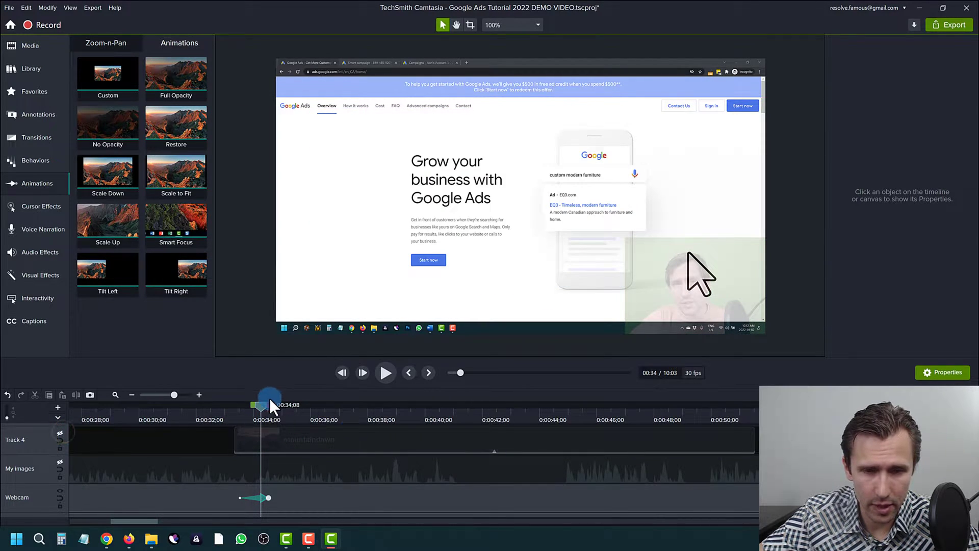
left_click_drag(259, 406, 226, 422)
scroll(285, 492, "down", 1)
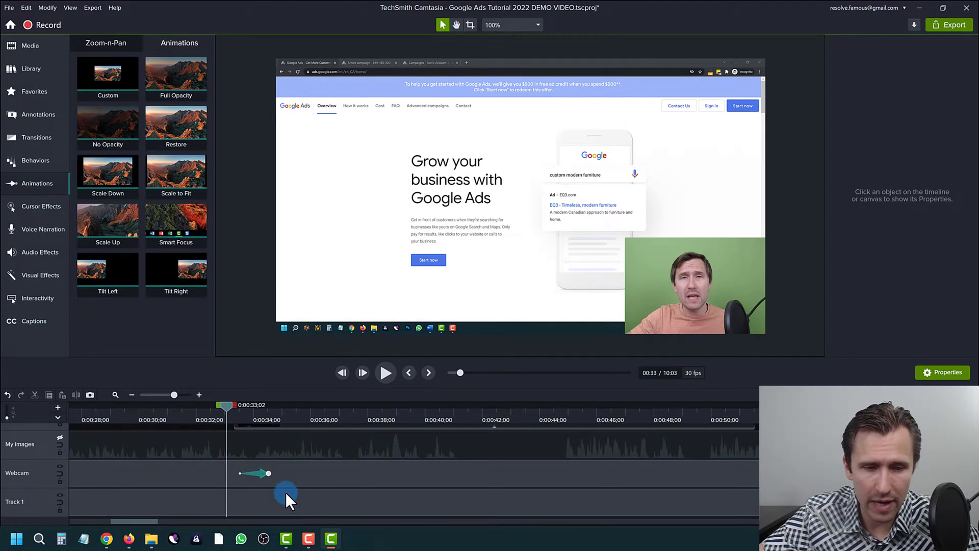
- Add a Full Opacity animation to the webcam clip at about 0:00:36 and scrub back across both fades
left_click(119, 475)
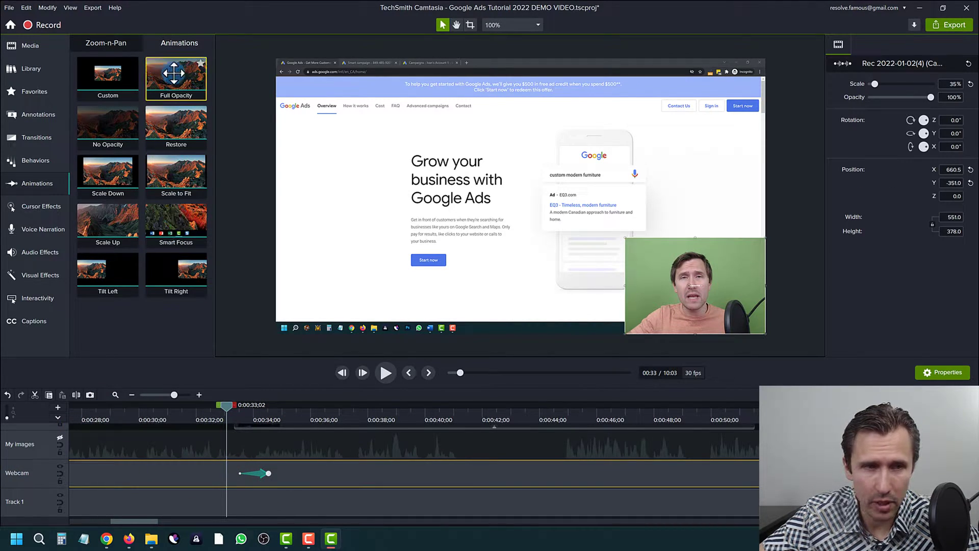
left_click_drag(224, 405, 279, 418)
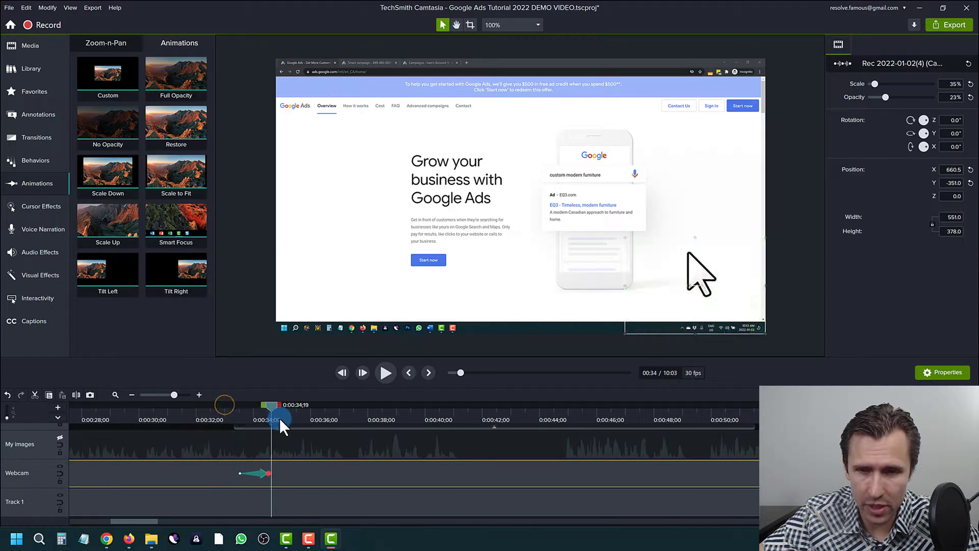
left_click_drag(176, 76, 319, 473)
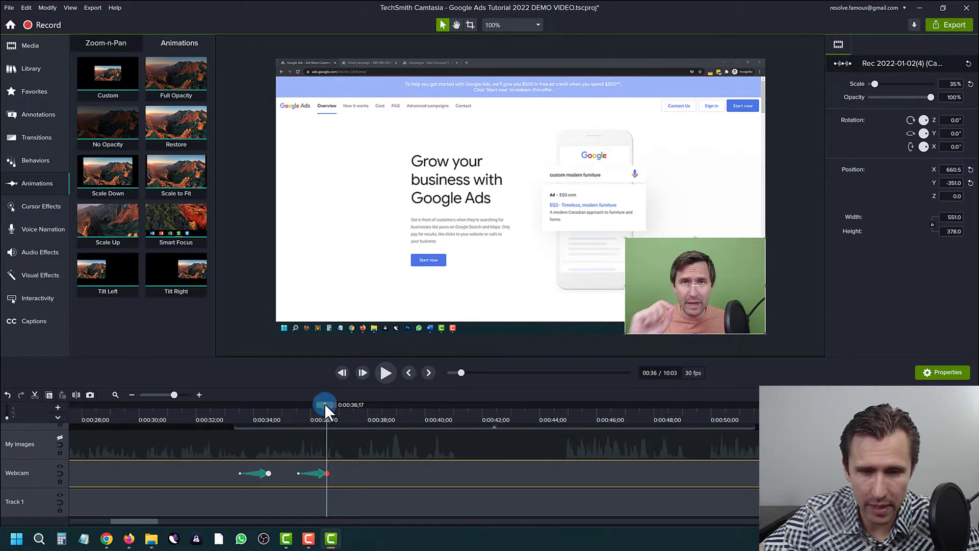
left_click_drag(324, 402, 234, 421)
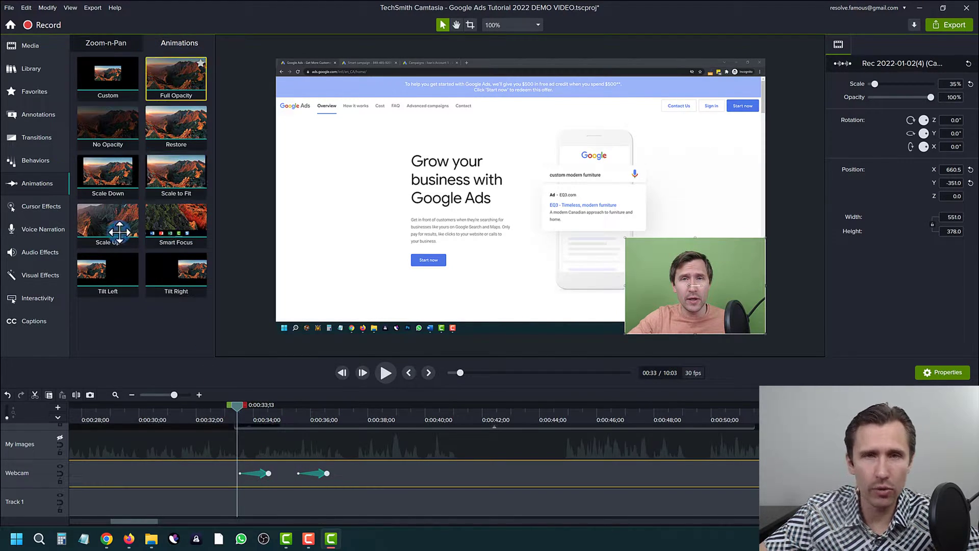
- Display the Zoom-n-Pan controls and add a custom animation to the webcam clip at 0:00:39;05
left_click(98, 41)
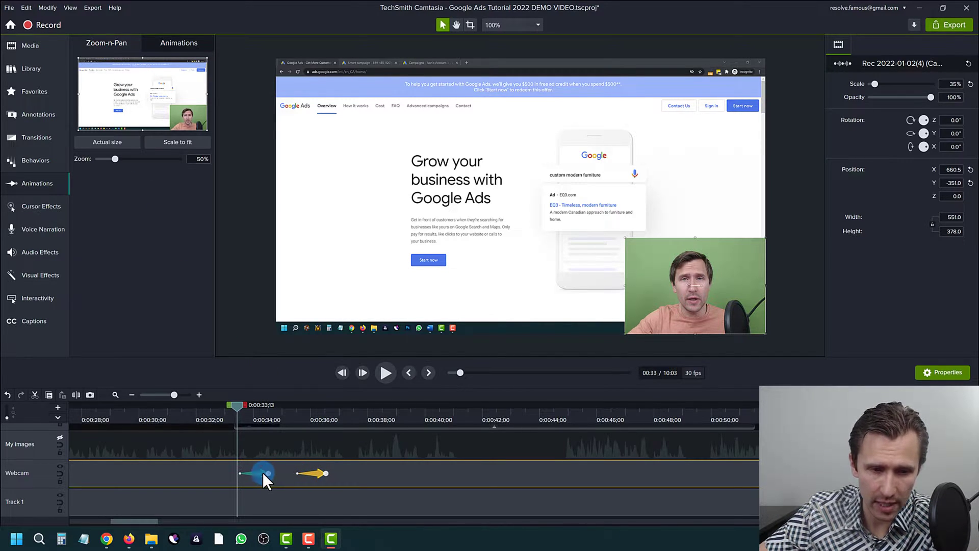
key("shift+a")
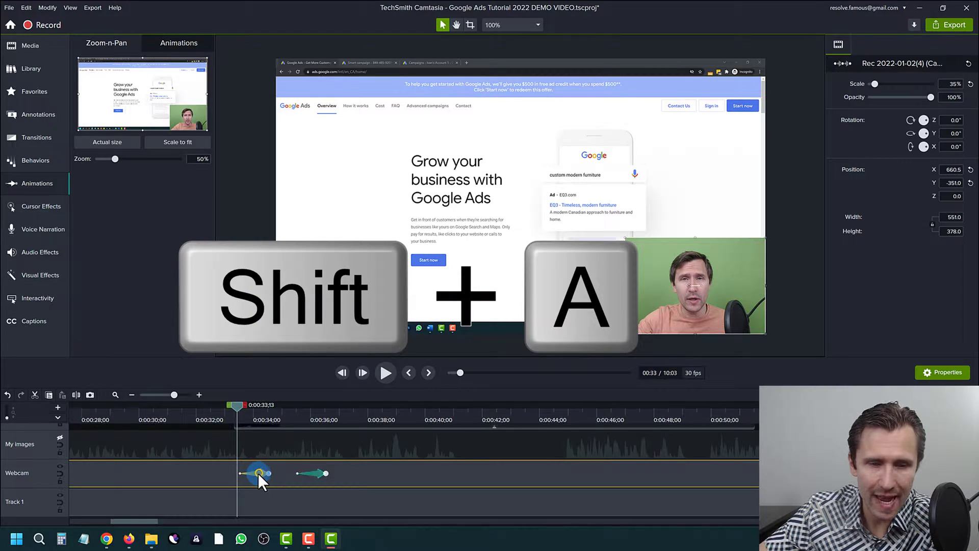
left_click(314, 473)
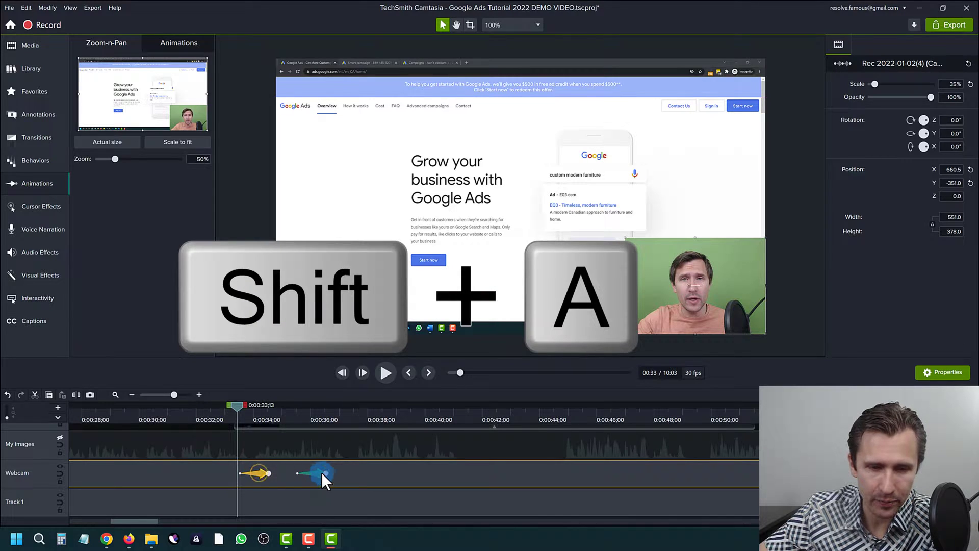
left_click(400, 412)
left_click(374, 469)
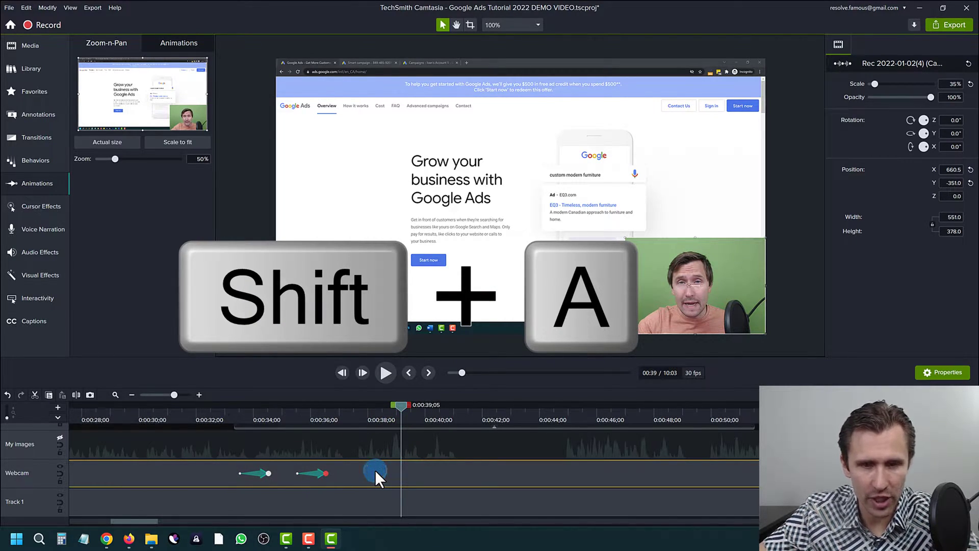
key("shift+a")
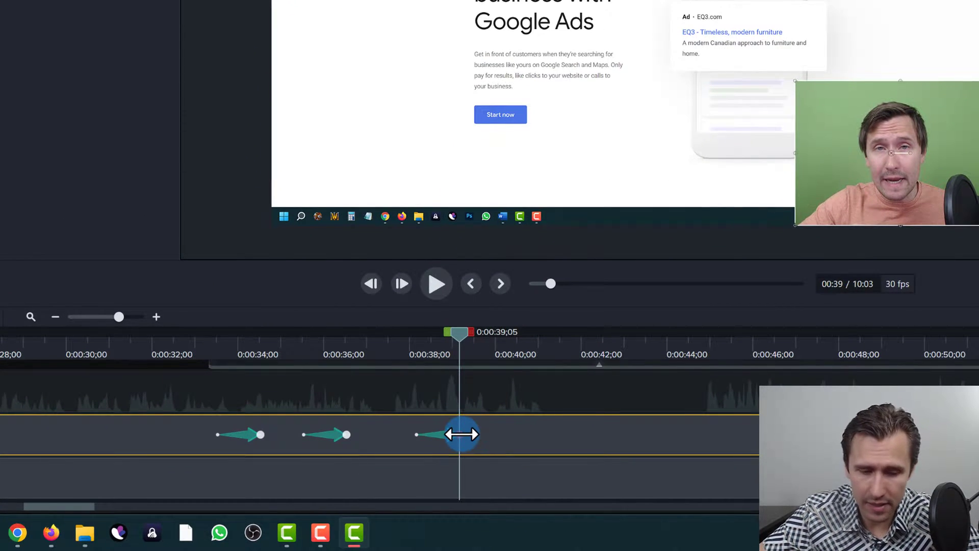
- Inspect the new webcam animation closely, moving the playhead to 0:00:39;10 and back onto its end point at 0:00:39;05
scroll(461, 434, "up", 5)
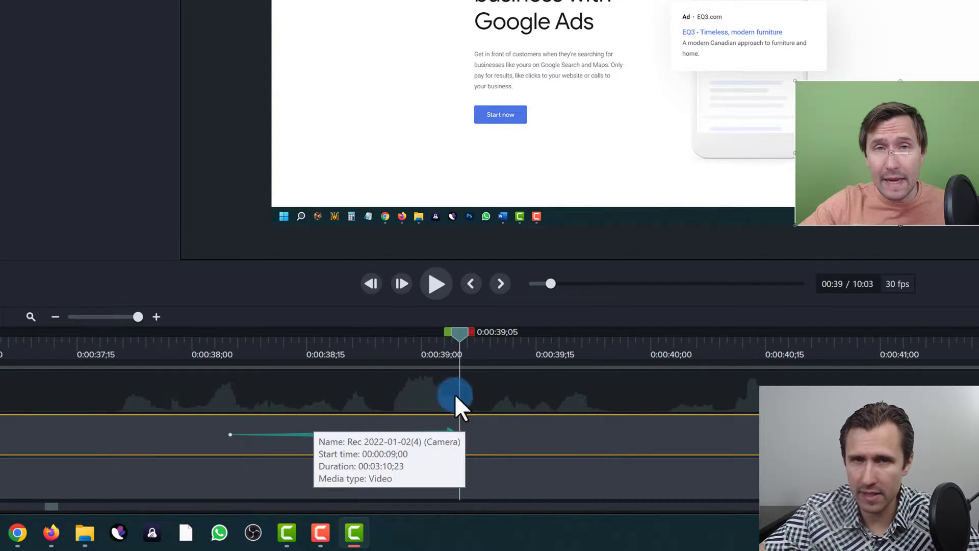
left_click_drag(458, 332, 500, 444)
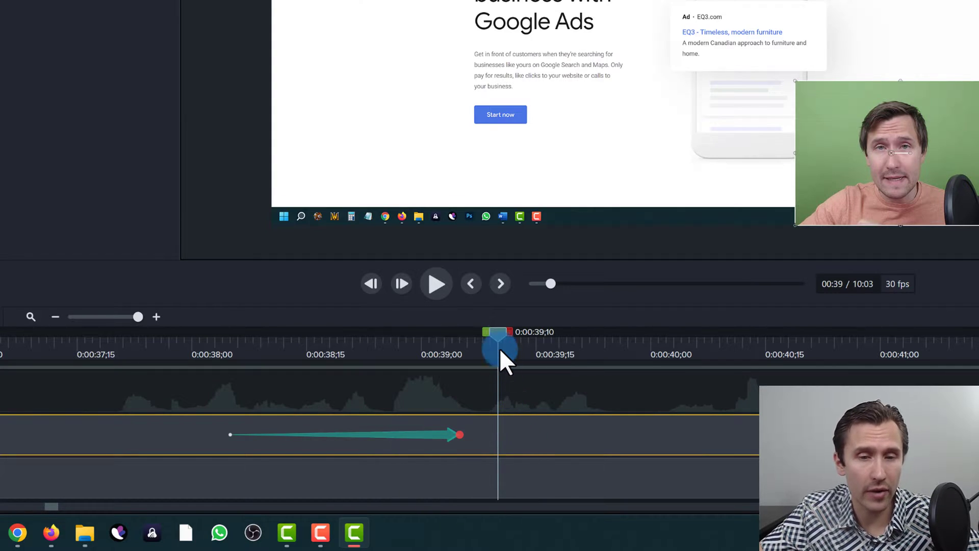
left_click_drag(497, 334, 460, 370)
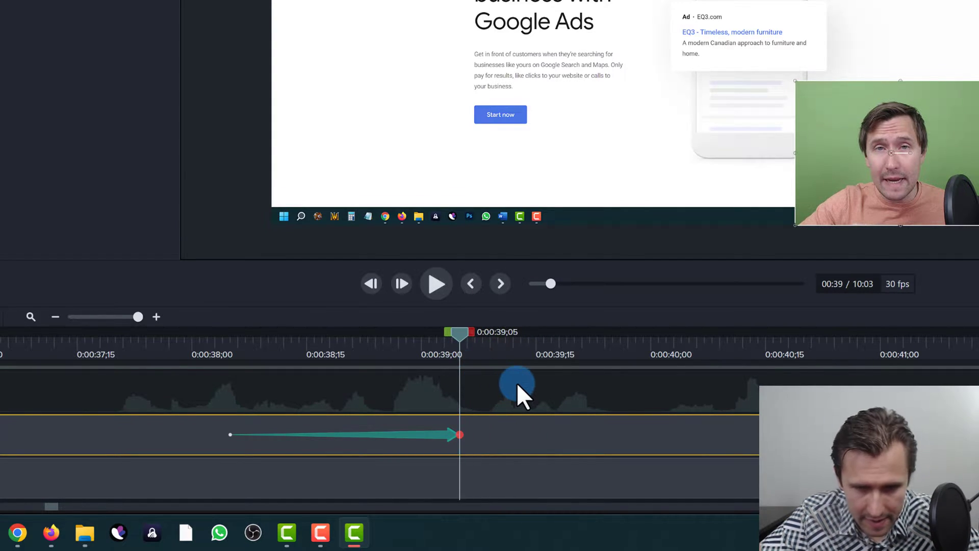
- Place the playhead exactly on the webcam animation's end point at 0:00:39;05 and set the webcam clip's opacity to 0%
left_click(520, 349)
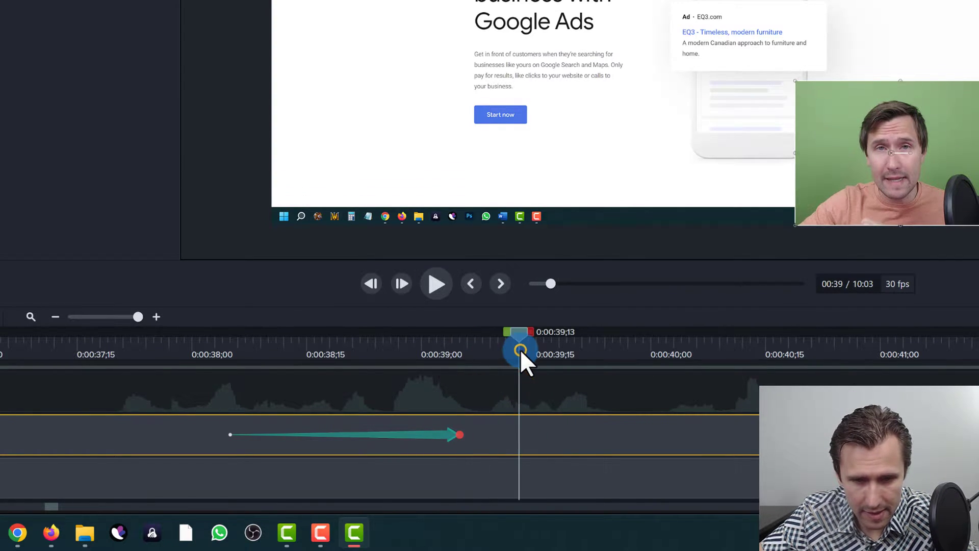
left_click(401, 414)
left_click(409, 468)
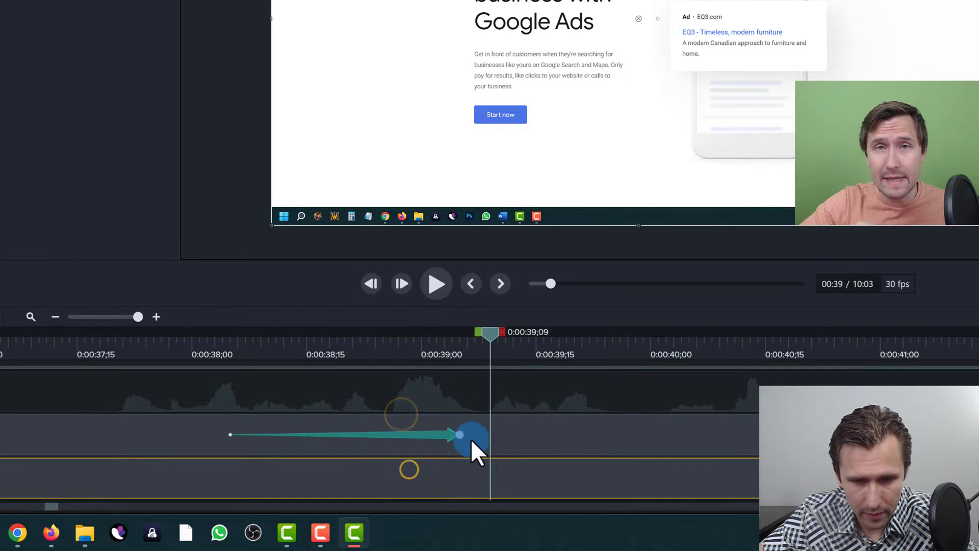
left_click(510, 431)
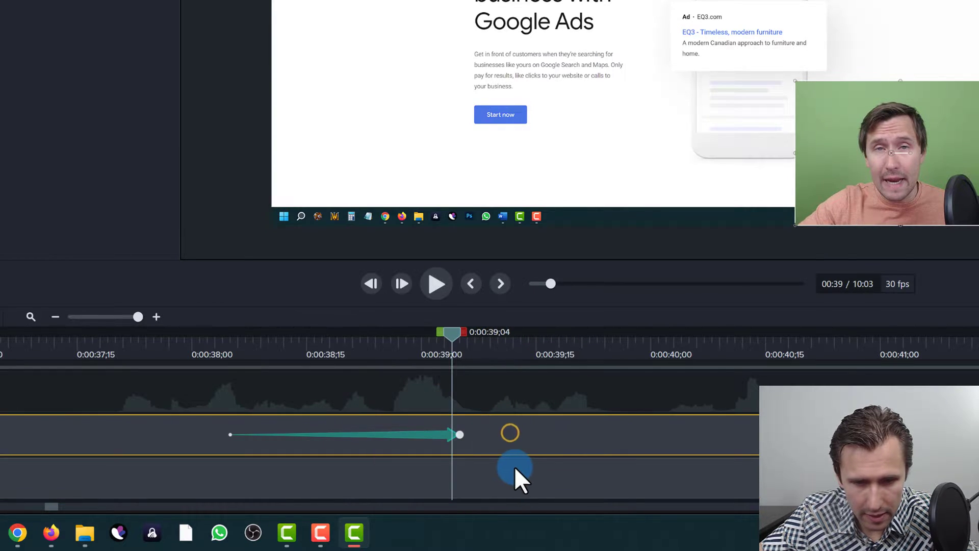
key("period")
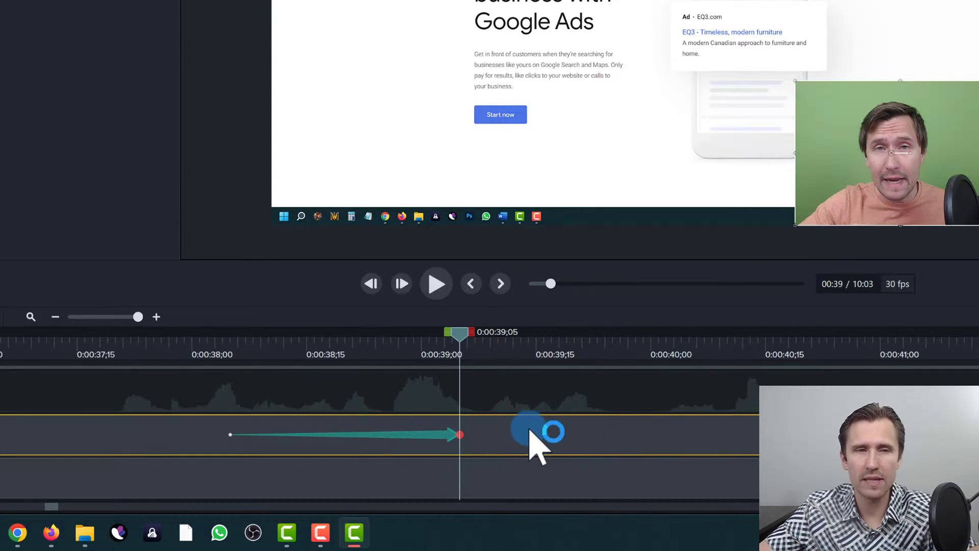
key("comma")
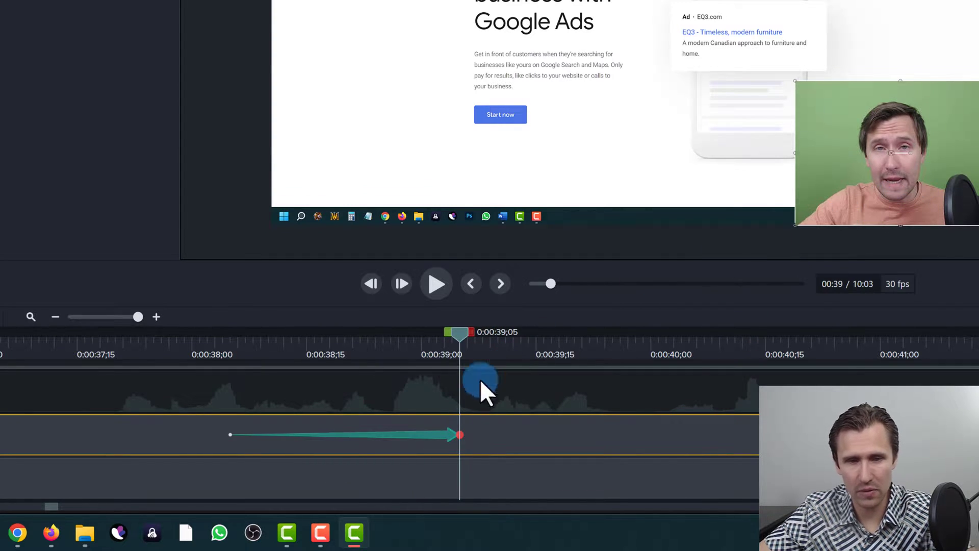
left_click(500, 284)
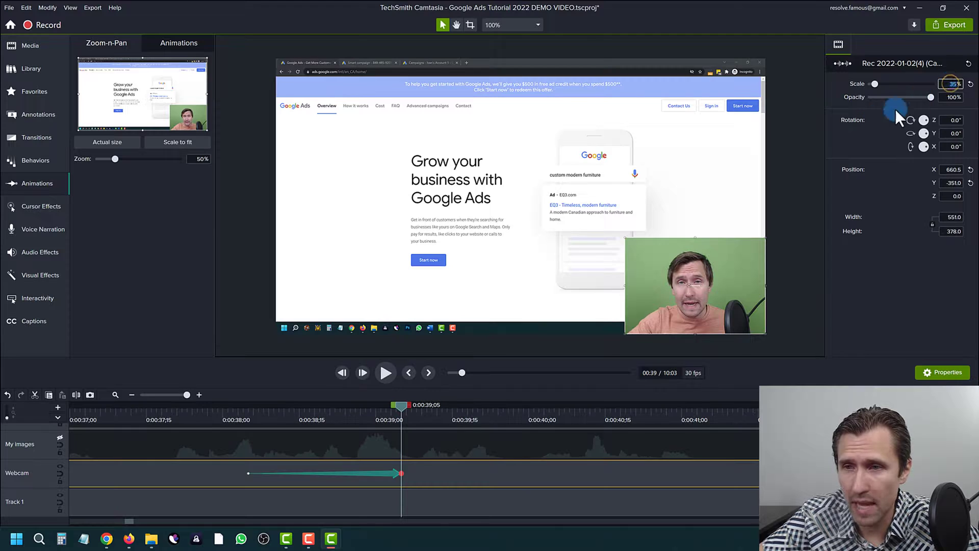
left_click_drag(931, 96, 784, 144)
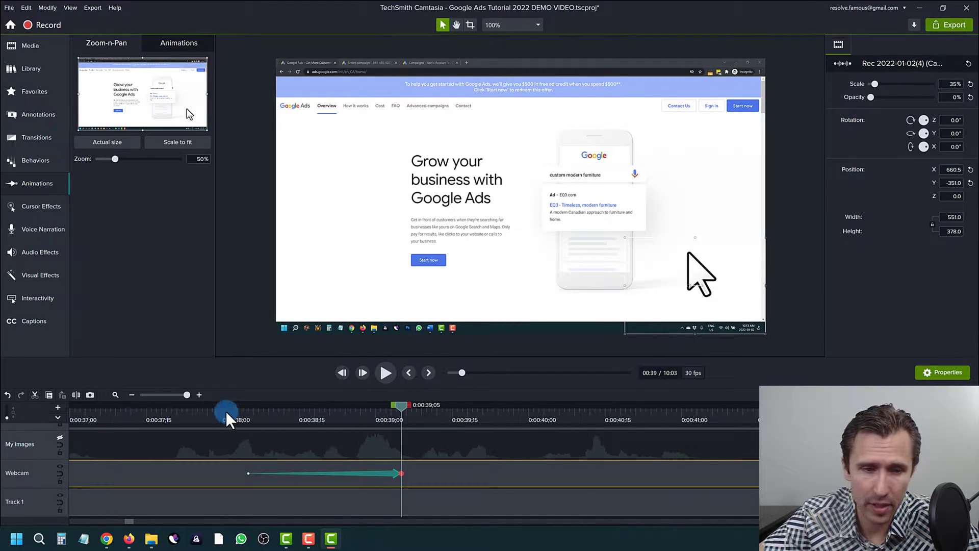
- Play back the webcam fade-out from about 0:00:38
scroll(356, 466, "down", 3)
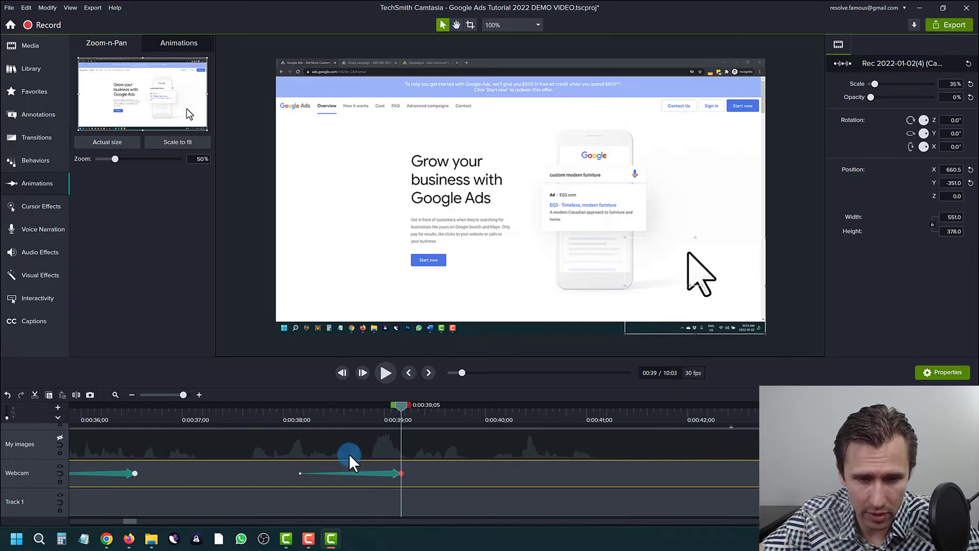
left_click(304, 413)
left_click(382, 374)
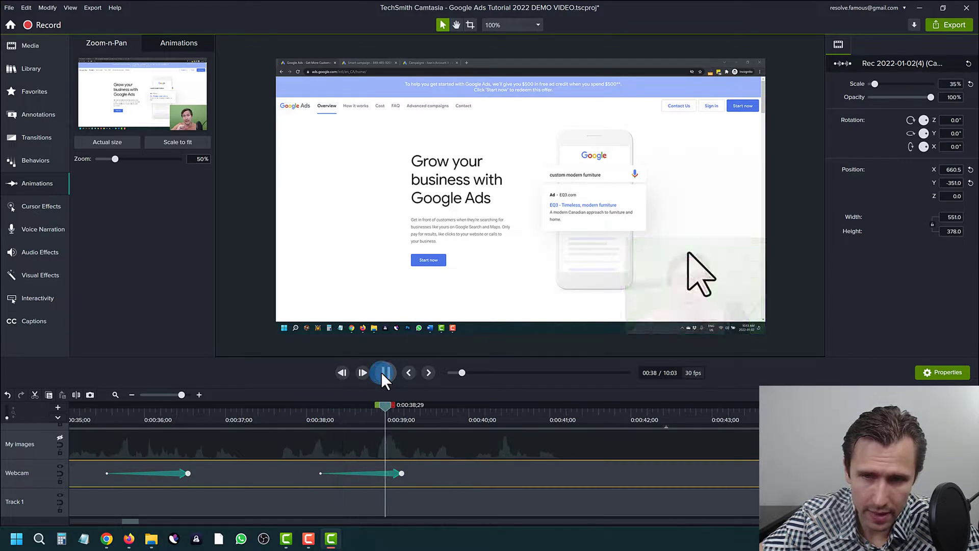
- Add an animation to the webcam clip ending at 0:00:40;25 and set its opacity to 100%
left_click(469, 485)
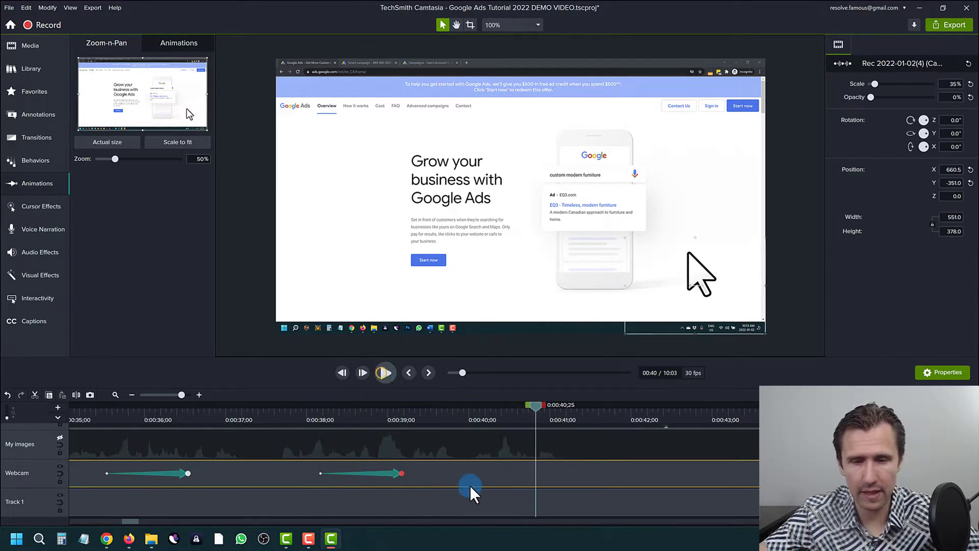
key("shift+a")
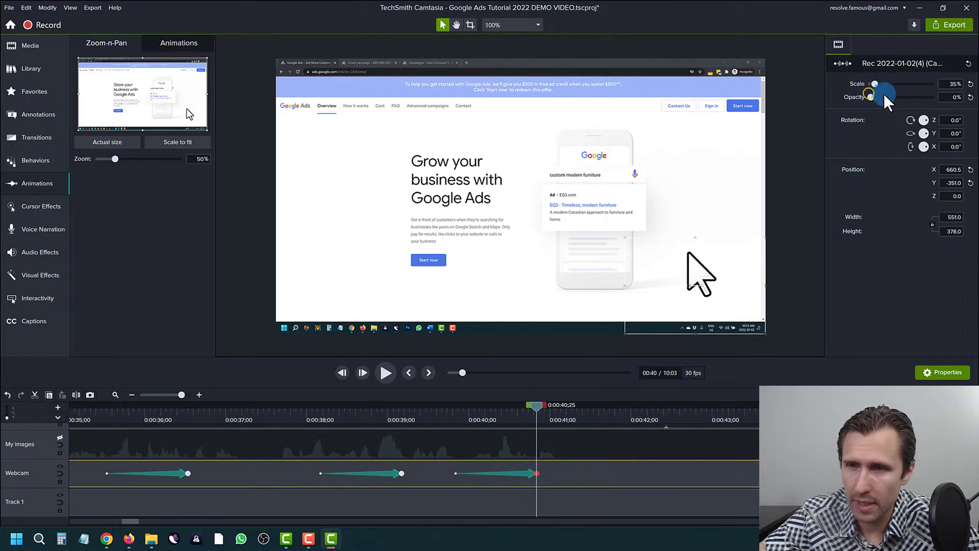
left_click_drag(884, 95, 940, 97)
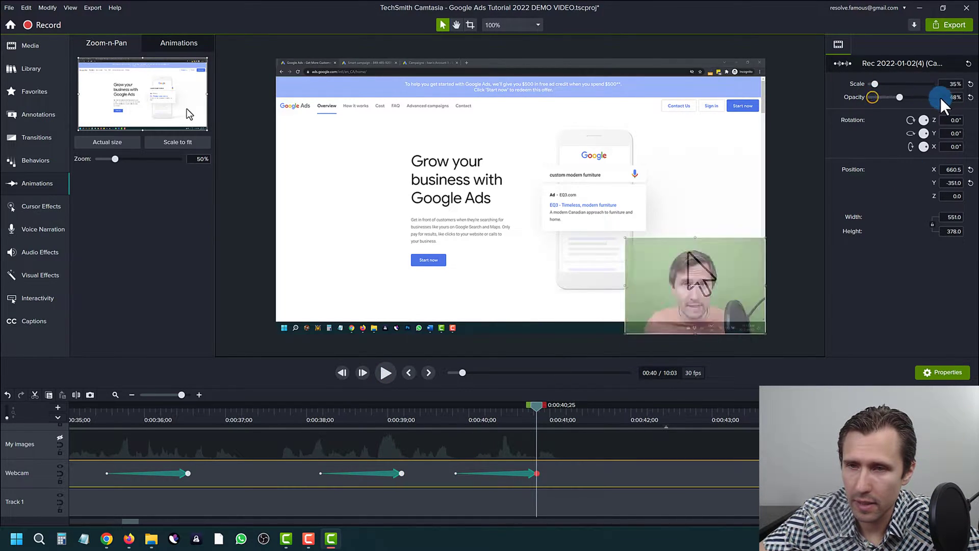
- Play back the webcam fade-in from just before 0:00:40
left_click(442, 422)
left_click(385, 372)
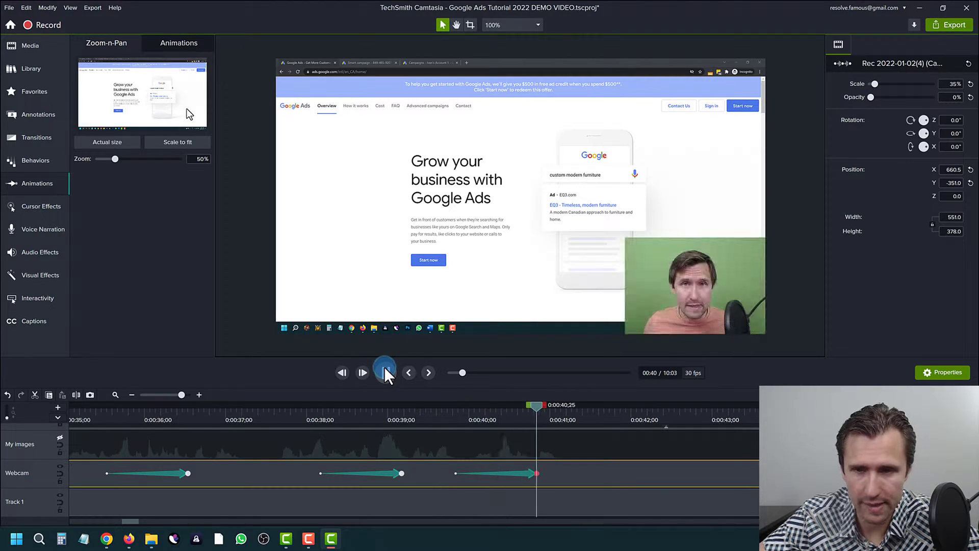
left_click(385, 369)
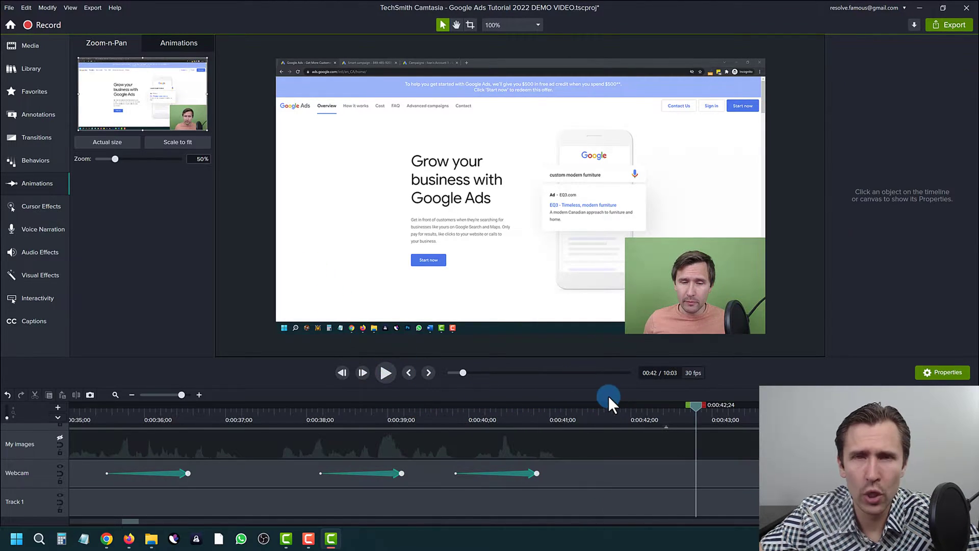
- At 0:00:42;24, zoom the Track 1 screen recording to 93% with Zoom-n-Pan, framing the Google Ads headline
left_click(581, 503)
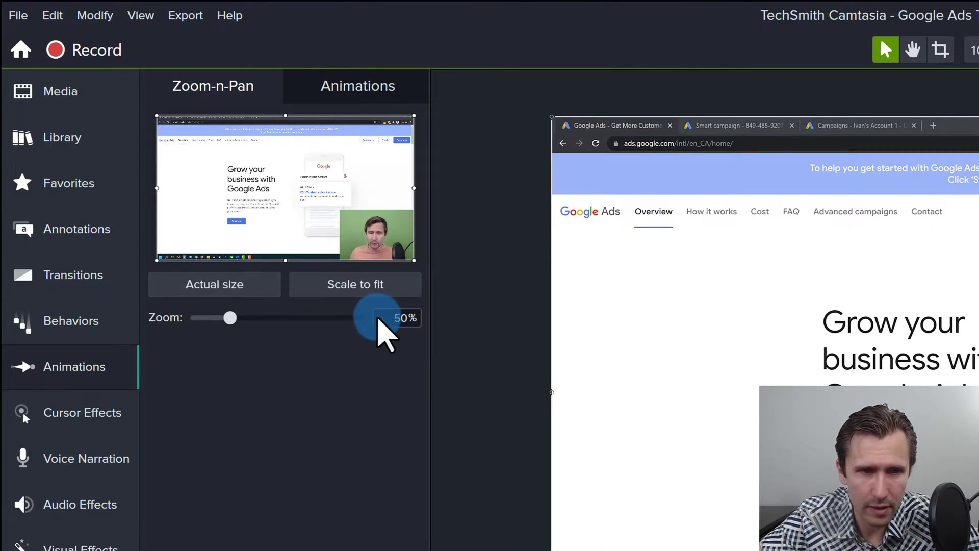
left_click_drag(414, 260, 261, 183)
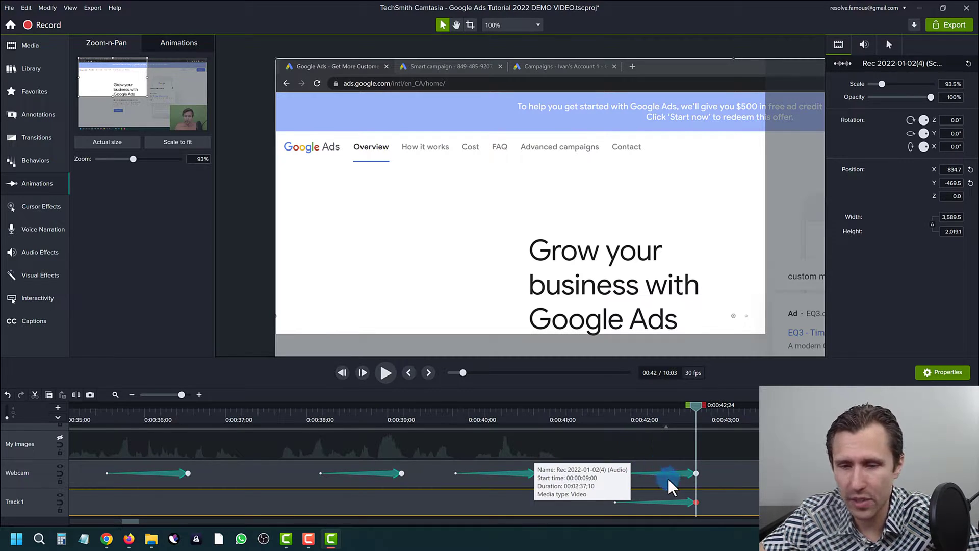
mouse_move(130, 83)
left_mouse_down()
mouse_move(167, 95)
mouse_move(137, 85)
left_mouse_up()
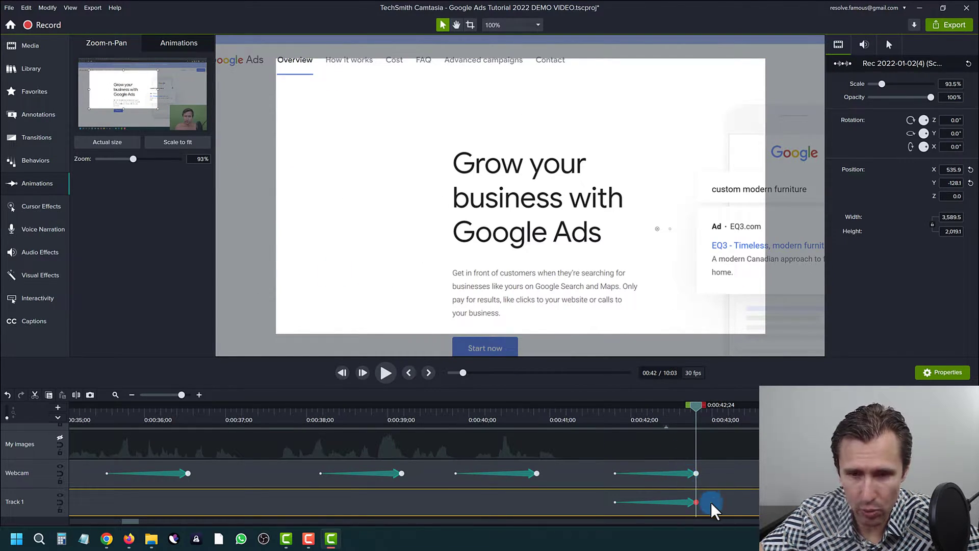
- Delete the webcam clip's zoom animation that ends at 0:00:42;24
left_click(725, 470)
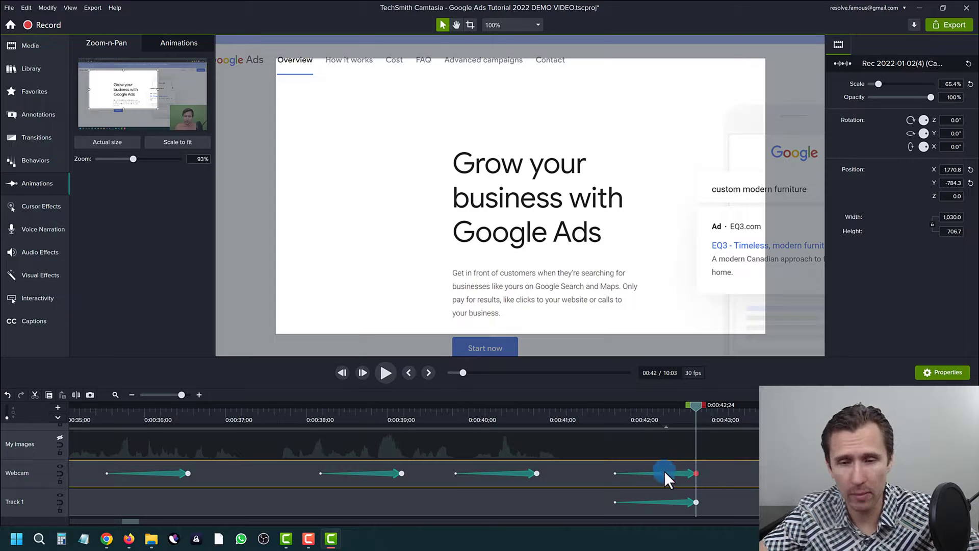
left_click(679, 472)
key("Delete")
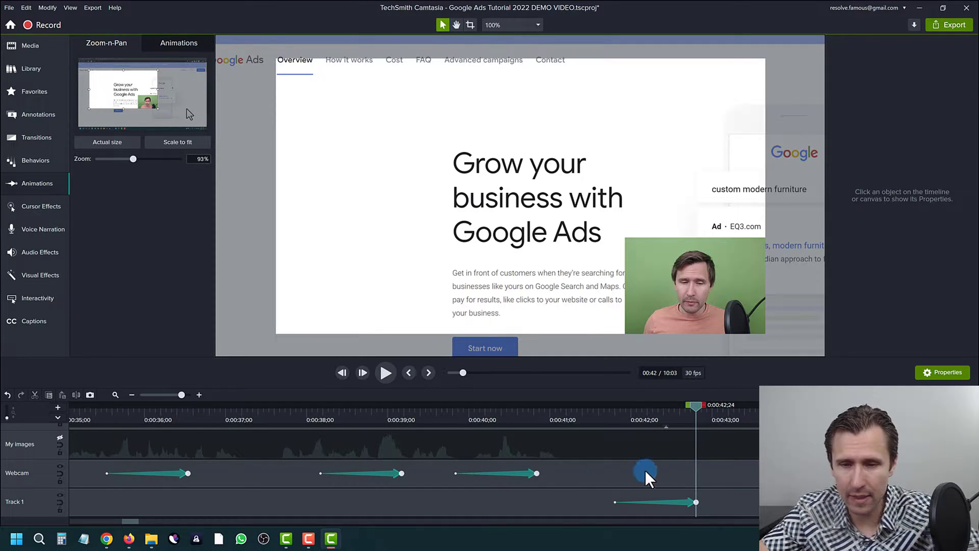
- Scrub through the screen recording's zoom from 0:00:41;24 and undo the webcam animation deletion
left_click(740, 499)
left_click(601, 414)
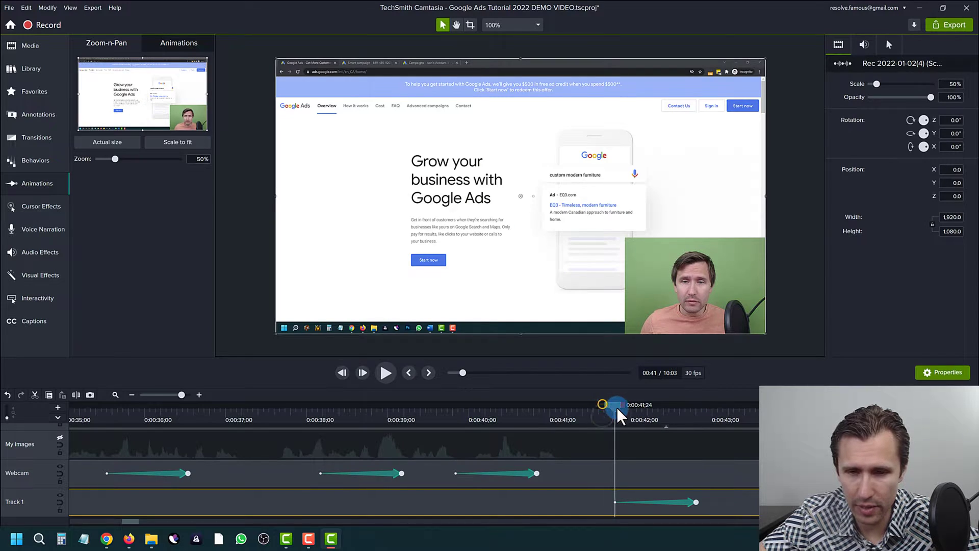
left_click_drag(616, 407, 698, 419)
key("ctrl+z")
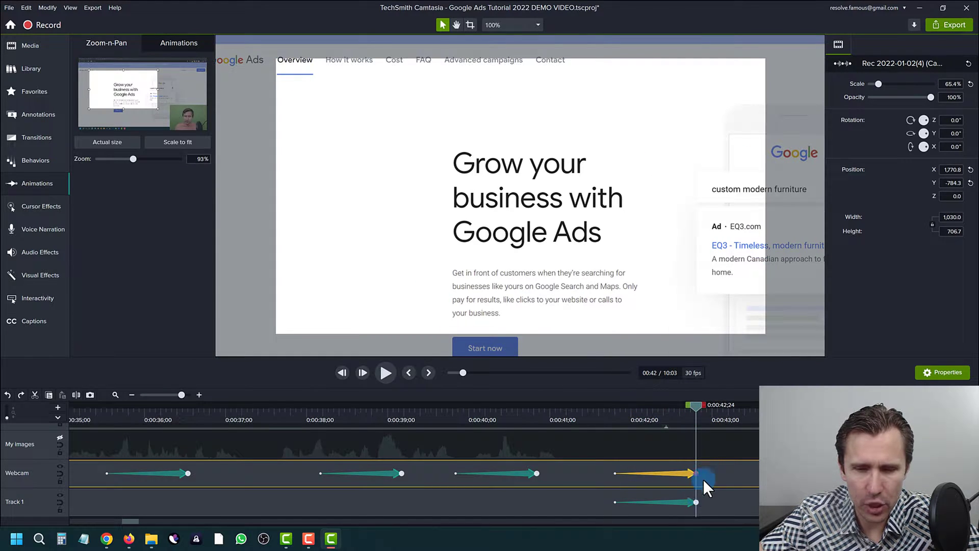
- Set the Track 1 screen recording's zoom to 75% and shift the recording up and to the left on the canvas
left_click(703, 500)
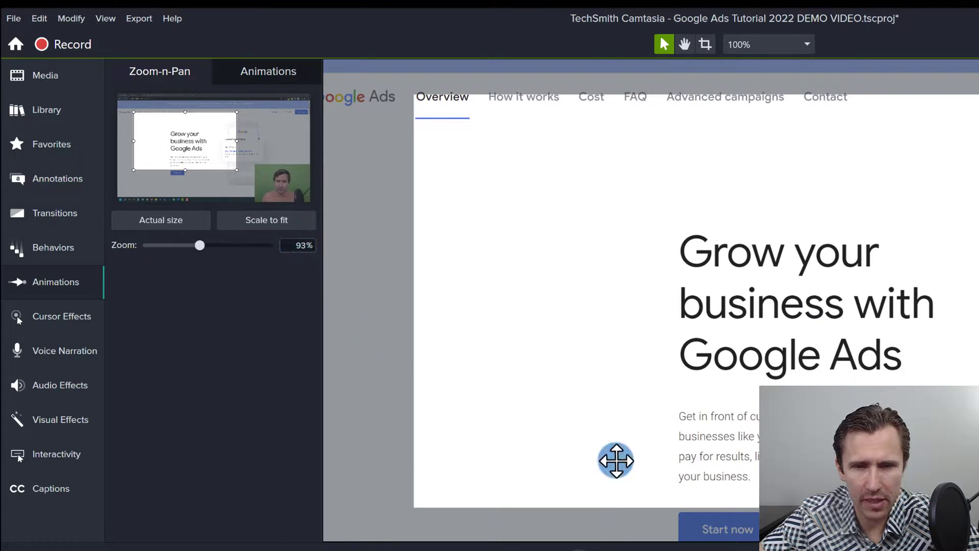
left_click(301, 245)
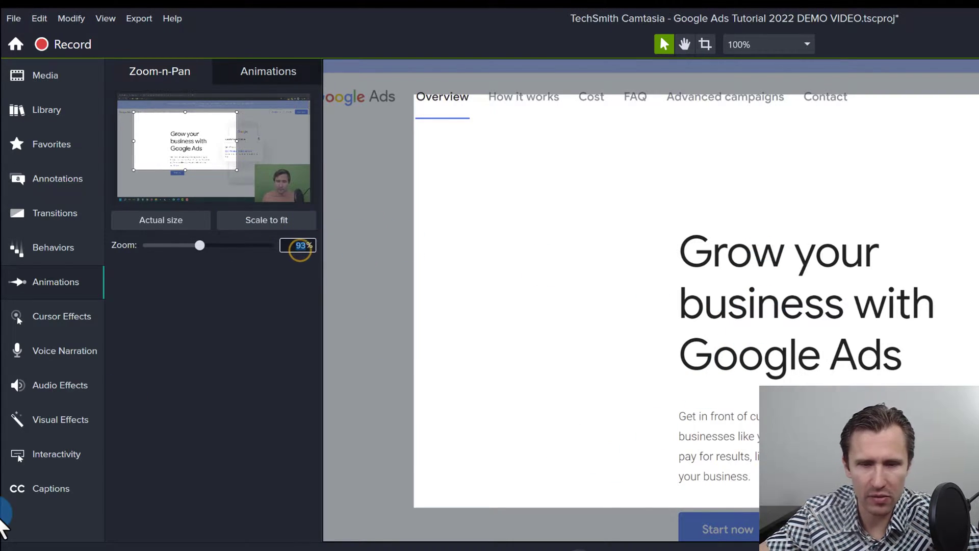
type("75")
key("Return")
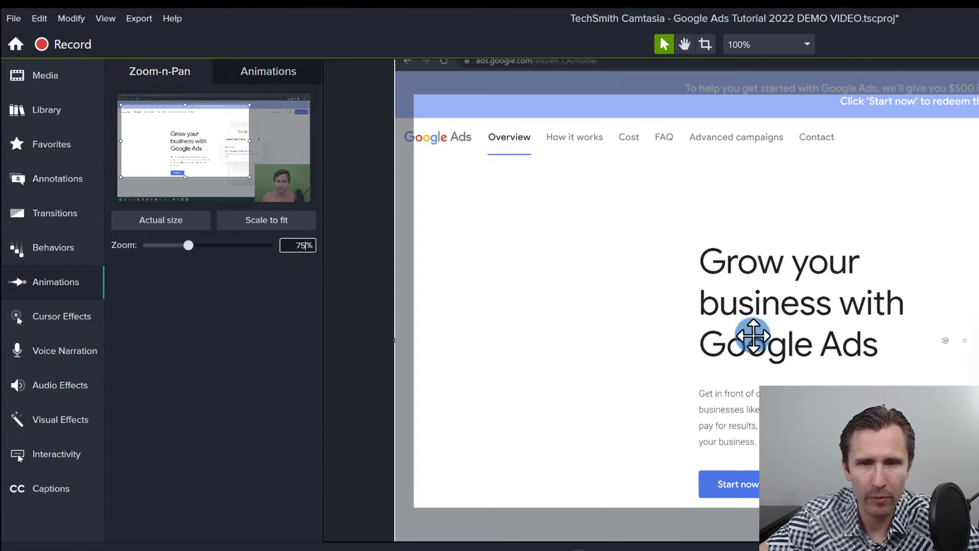
left_click_drag(759, 330, 711, 304)
- Set the screen recording's zoom to 150% and shift the recording to the right on the canvas
left_click(301, 250)
type("150")
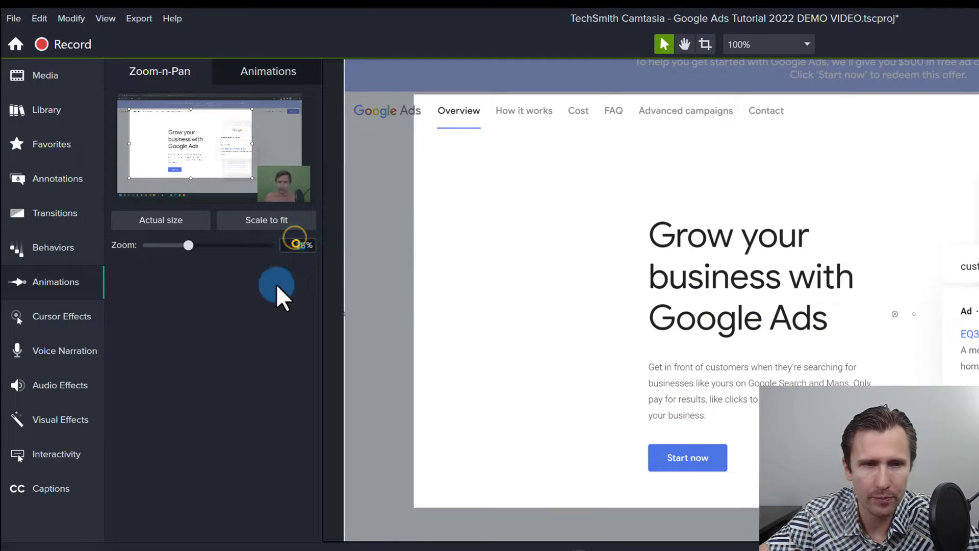
key("Return")
left_click_drag(727, 311, 833, 312)
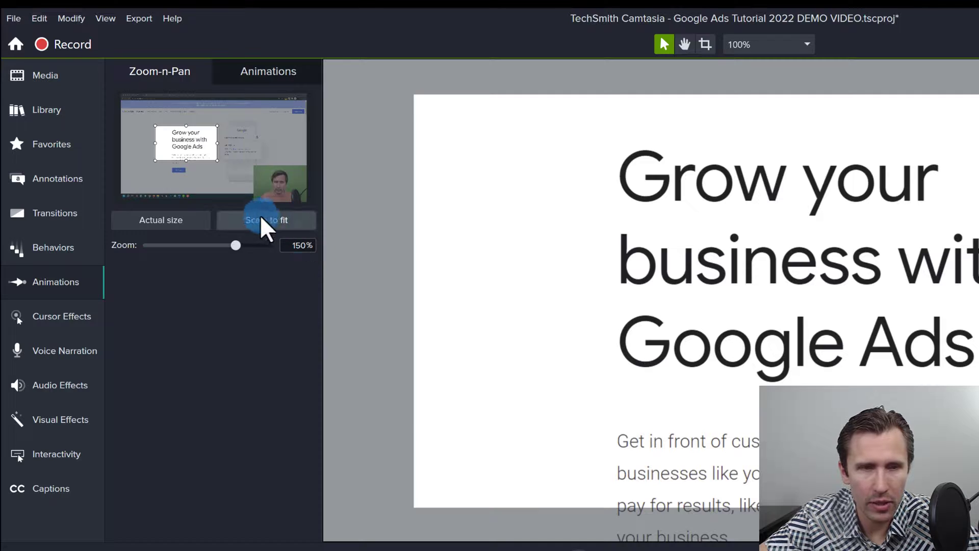
- Compare actual size with scale to fit, keep actual size, and pan the screen recording to the page's upper-left corner
left_click(182, 219)
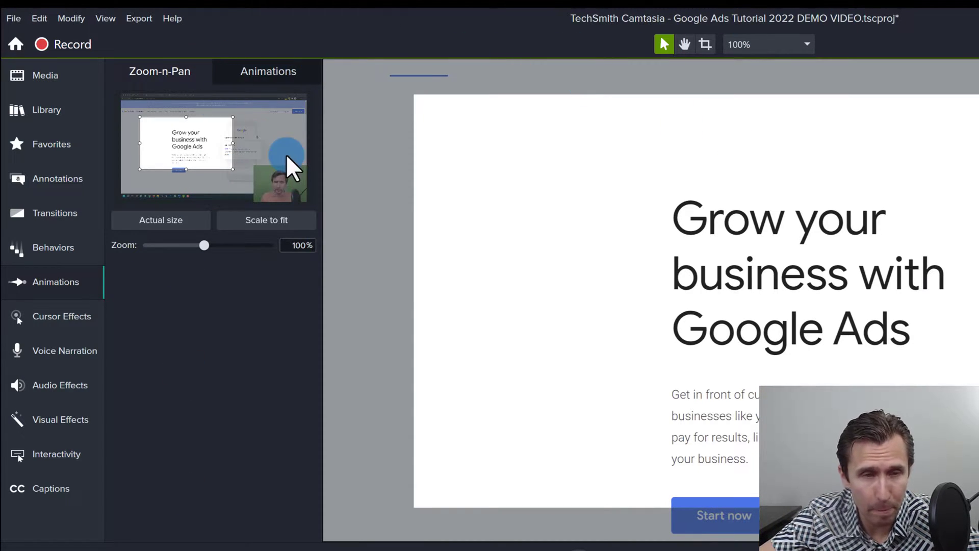
left_click(262, 214)
left_click(179, 215)
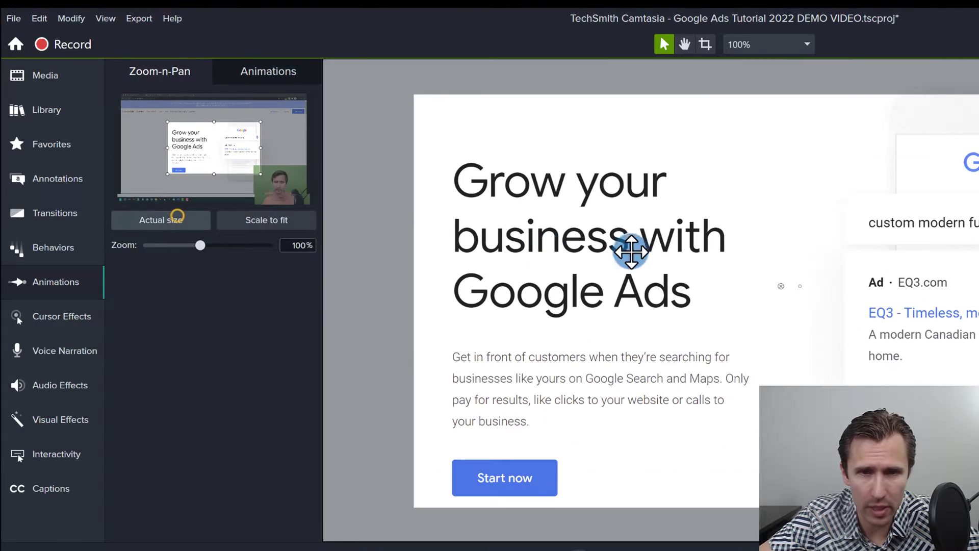
left_click_drag(683, 262, 689, 333)
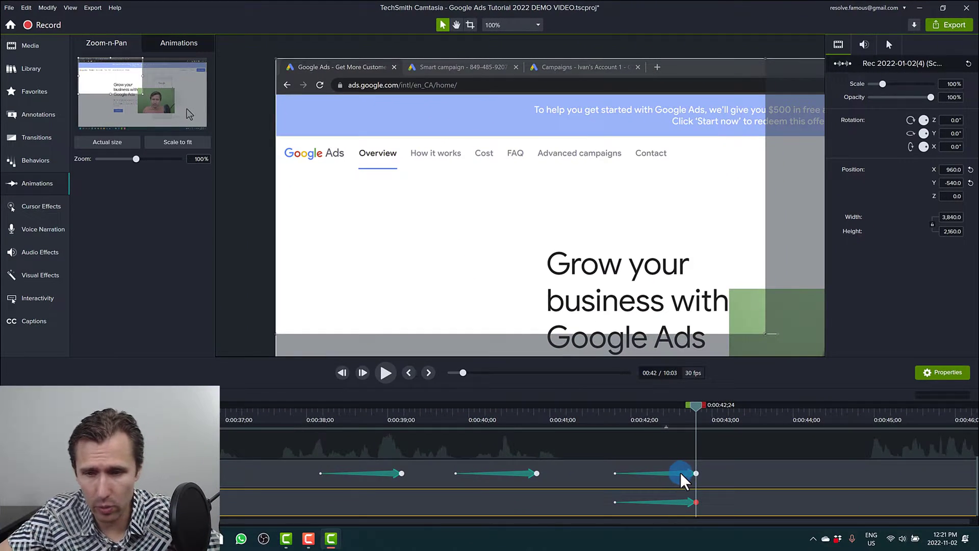
- Delete the webcam's zoom animation ending at 0:00:42;24 and play back the screen recording's zoom
left_click(680, 474)
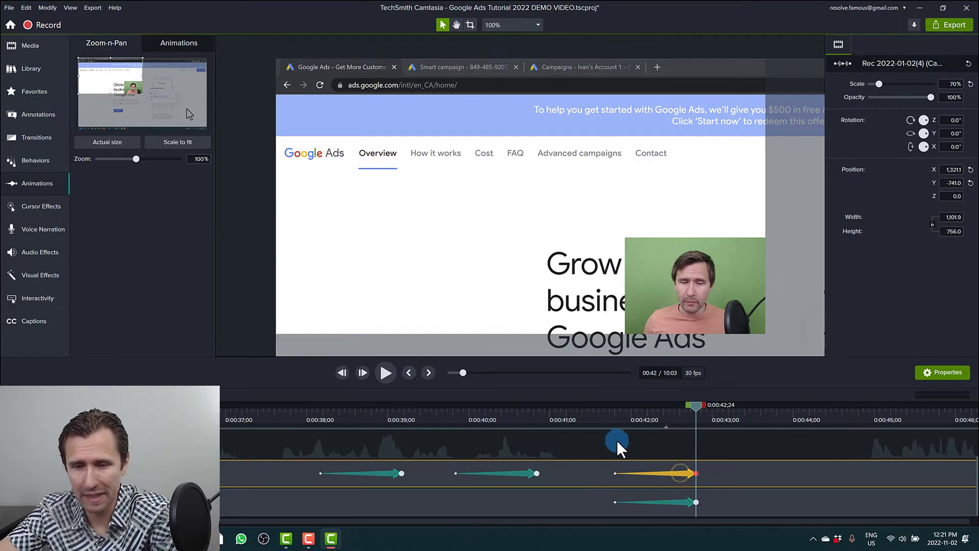
key("Delete")
left_click(591, 411)
left_click(385, 372)
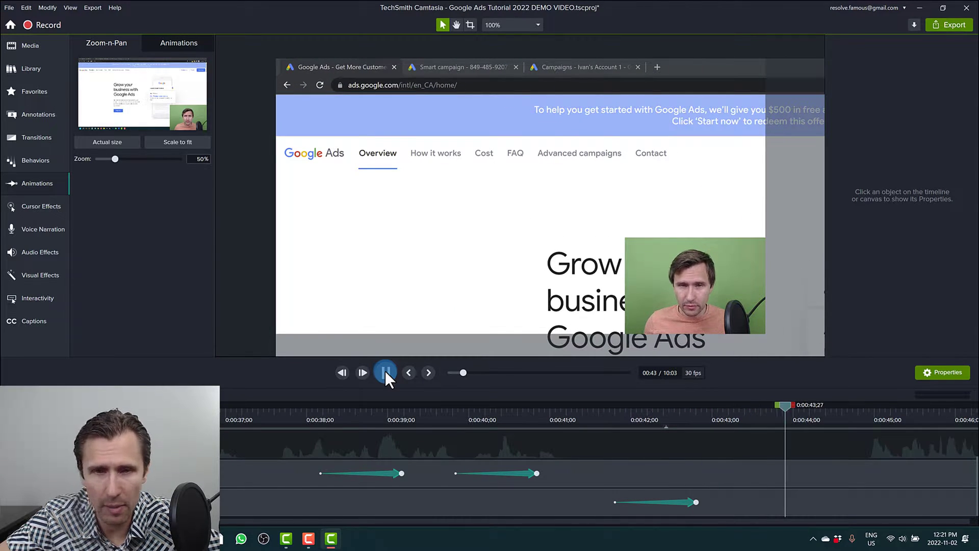
left_click(385, 372)
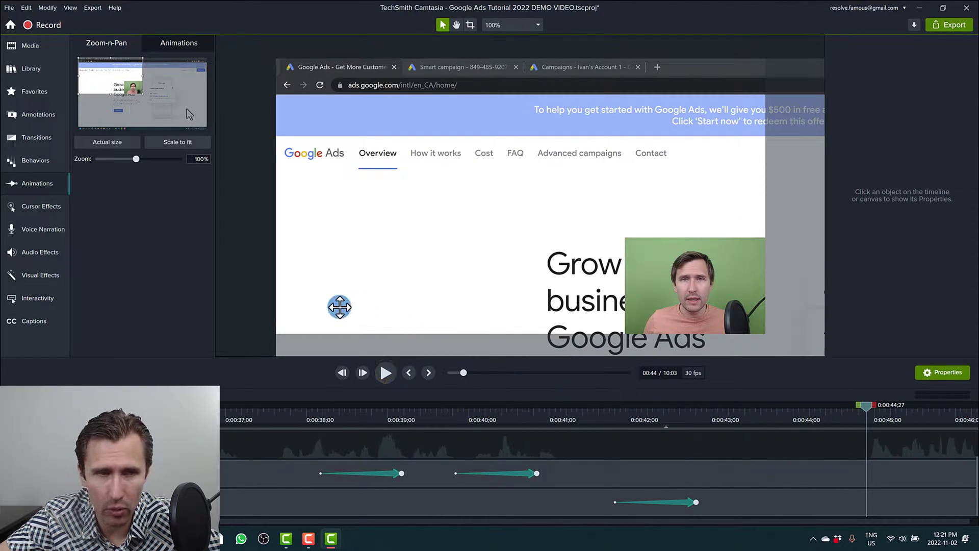
- Scale the Track 1 screen recording to fit at 0:00:44;27 and delete the matching webcam animation
left_click(798, 503)
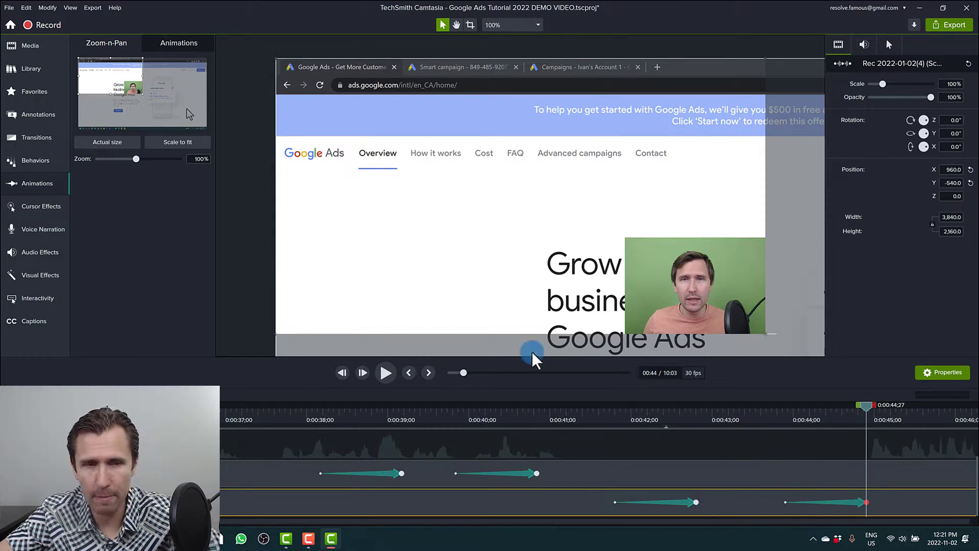
left_click(170, 142)
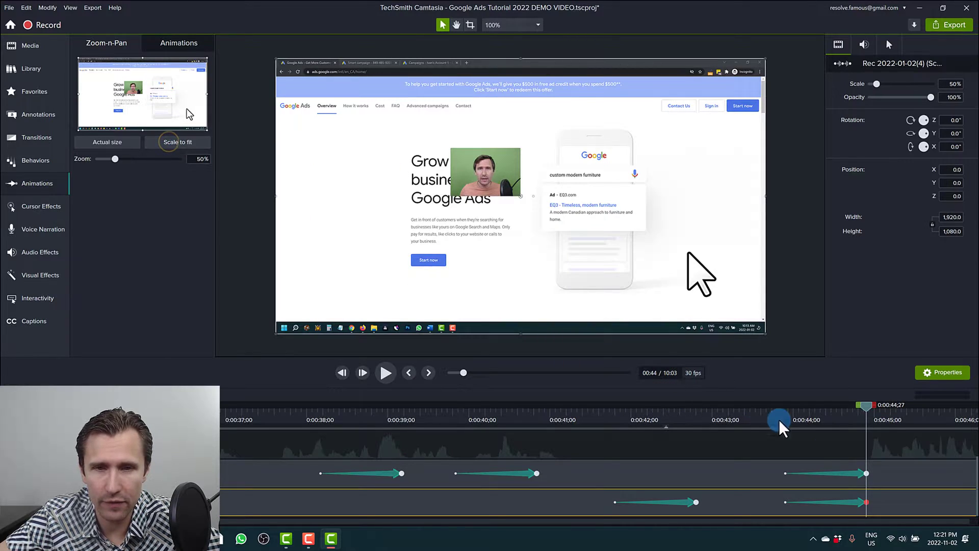
key("Delete")
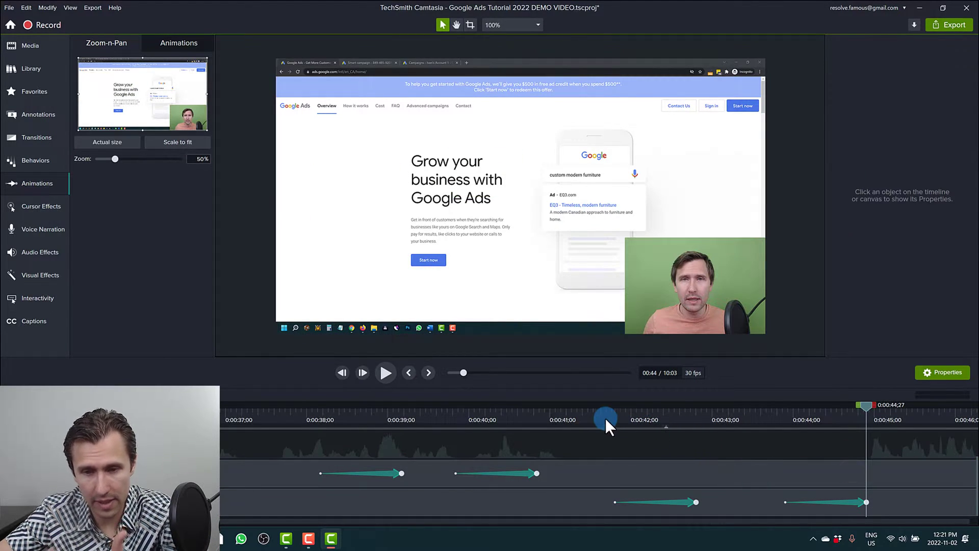
- Play back the screen recording's zoom-in and zoom-out animations on the timeline
left_click(519, 410)
left_click(382, 375)
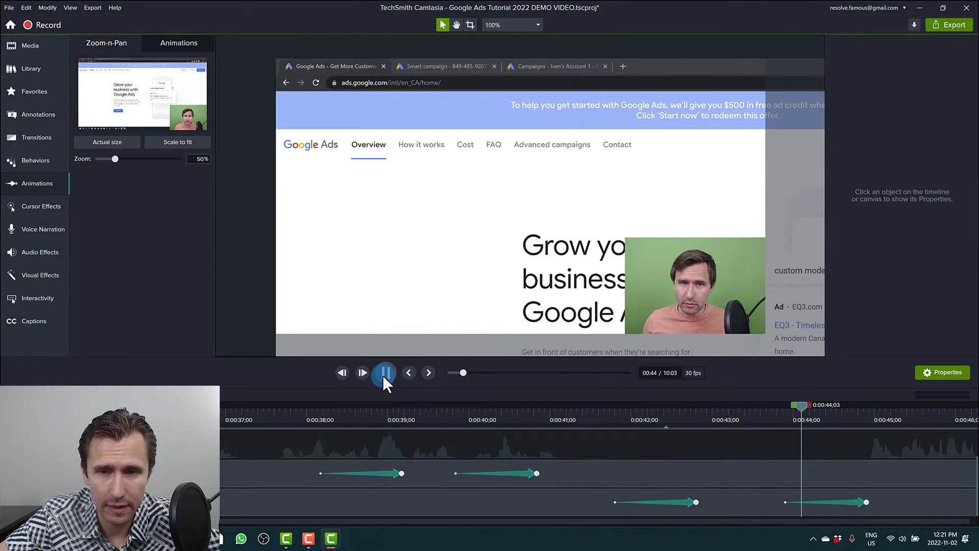
left_click(385, 373)
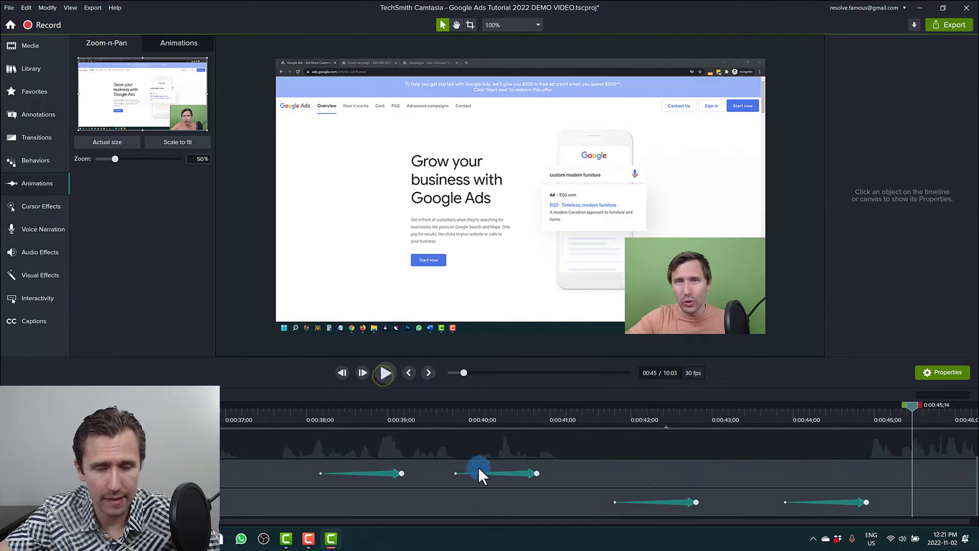
- Add a webcam animation ending at 0:00:27;18 and move the webcam to the upper-left corner of the screen recording
scroll(449, 476, "down", 5)
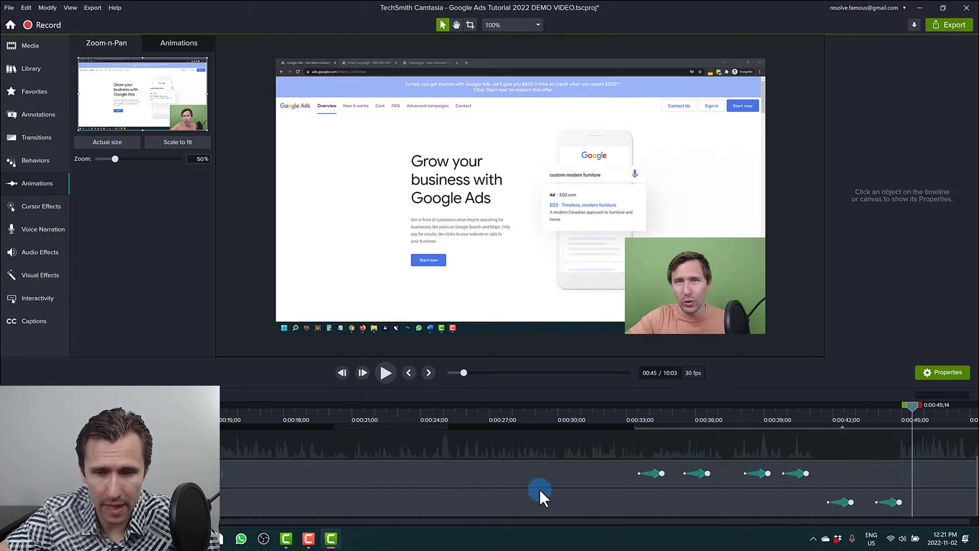
left_click(503, 418)
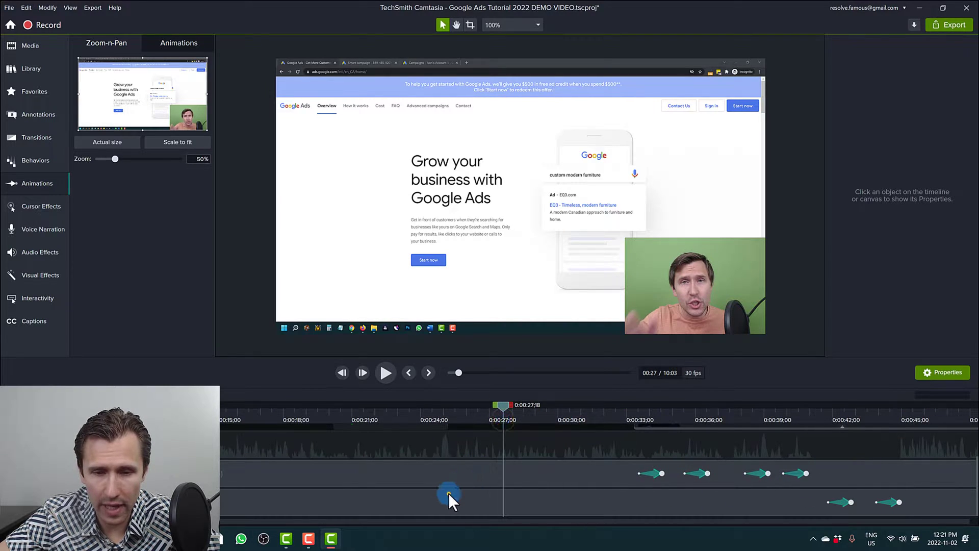
left_click(449, 493)
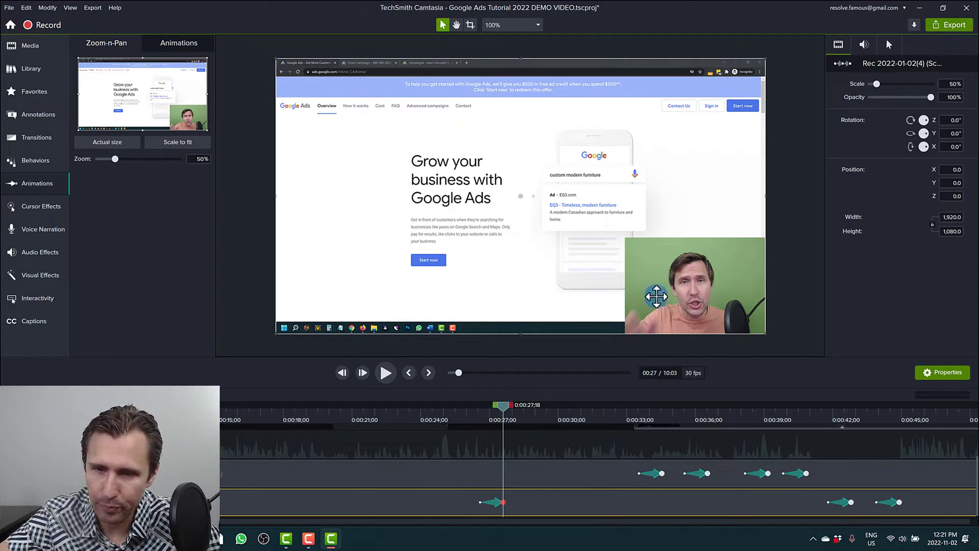
left_click(525, 475)
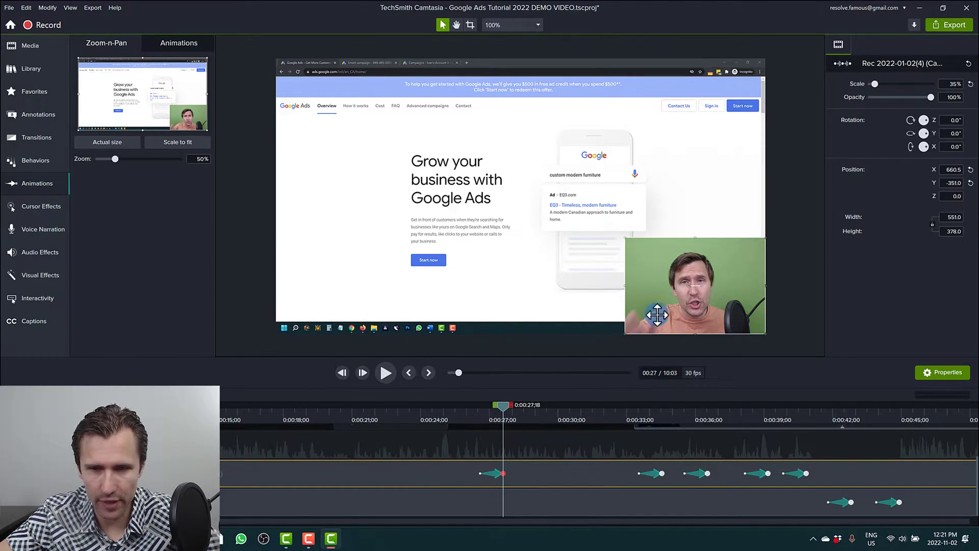
left_click_drag(651, 278, 362, 119)
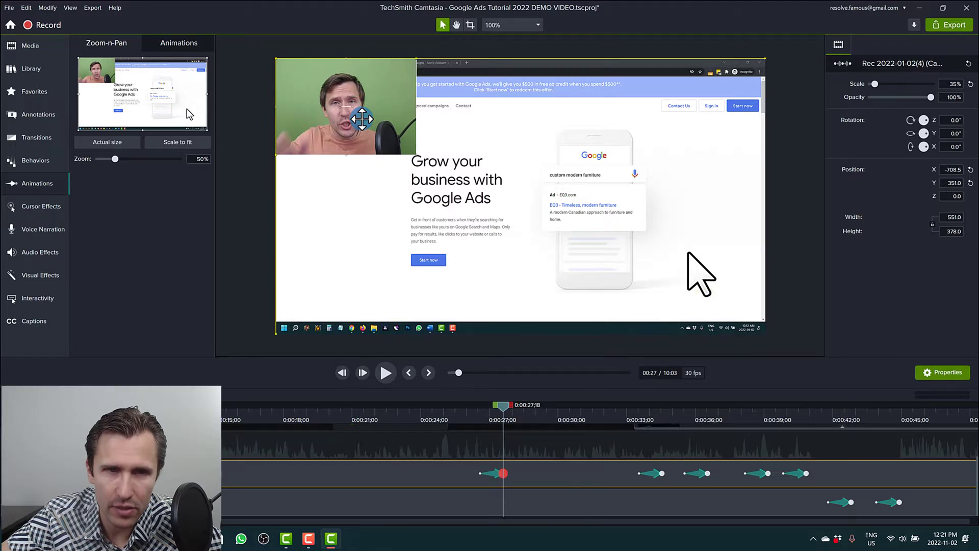
- Play back the webcam's corner-to-corner move from 0:00:26;15
left_click(483, 445)
left_click(477, 417)
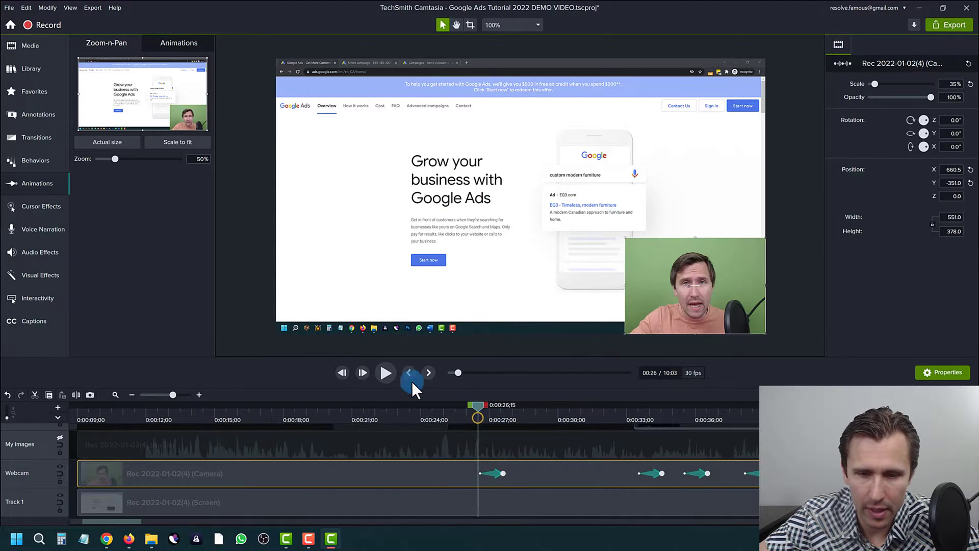
left_click(386, 372)
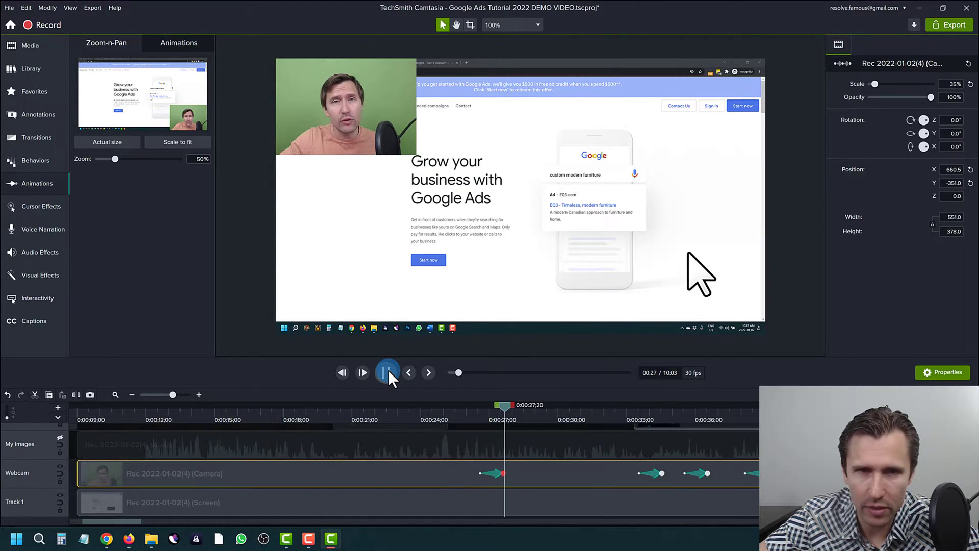
left_click(388, 370)
- Extend the webcam's move animation to end at 0:00:28;19 and play it back from 0:00:26;16
left_click_drag(498, 409, 604, 397)
scroll(512, 453, "up", 3)
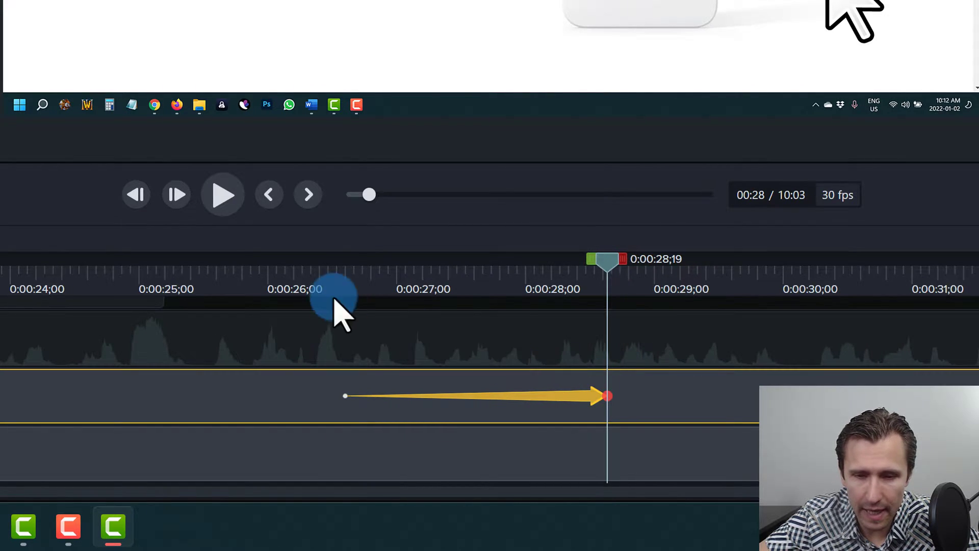
left_click(337, 276)
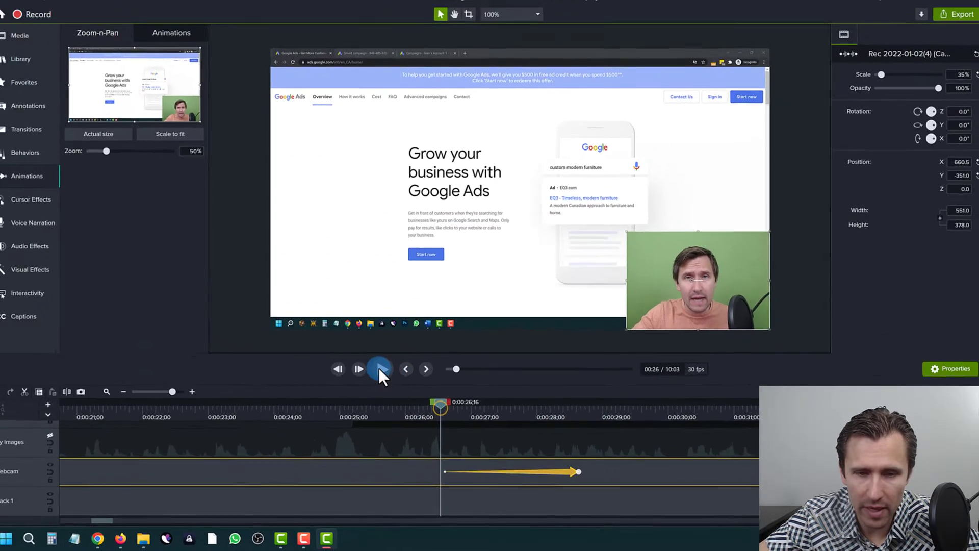
left_click(219, 194)
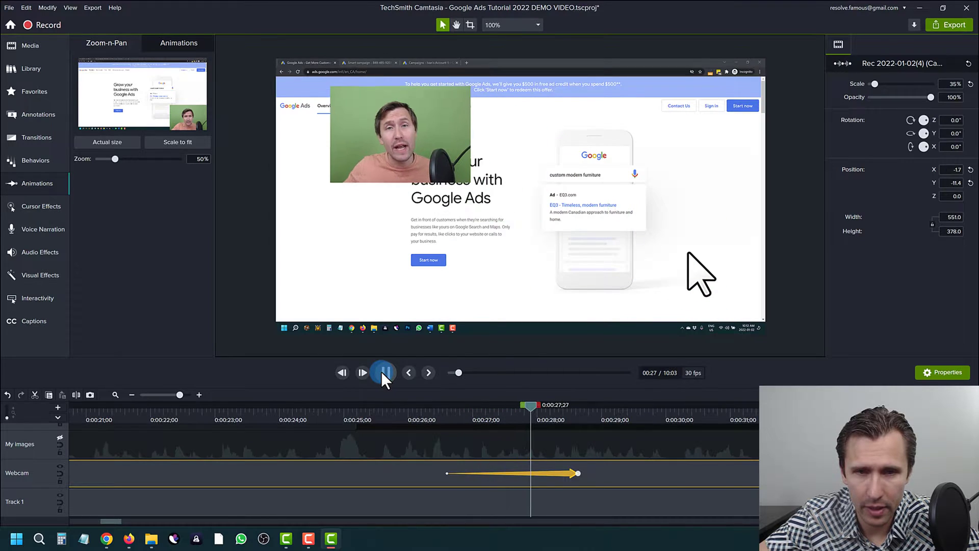
left_click(386, 373)
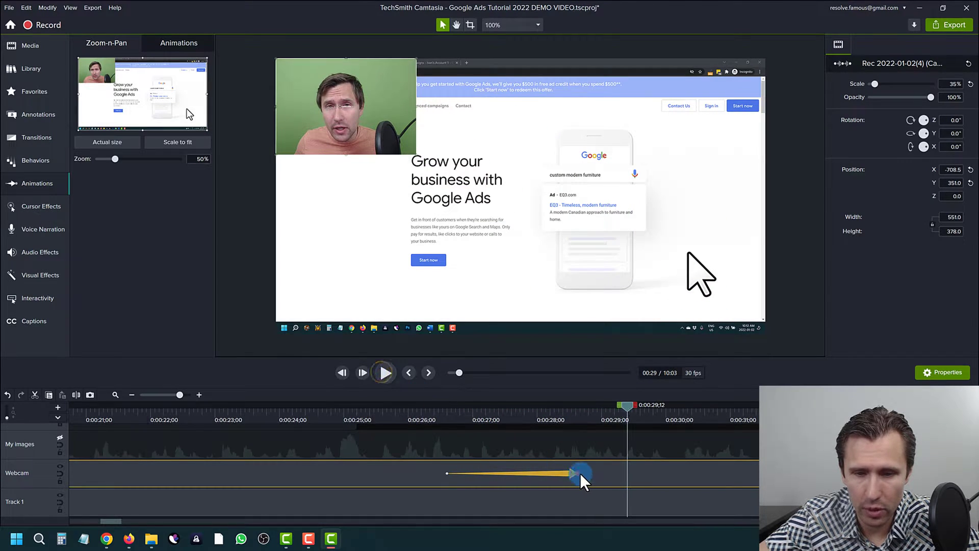
- Shorten the webcam's move animation to end at 0:00:27;04 and play it back
left_click_drag(580, 473, 480, 473)
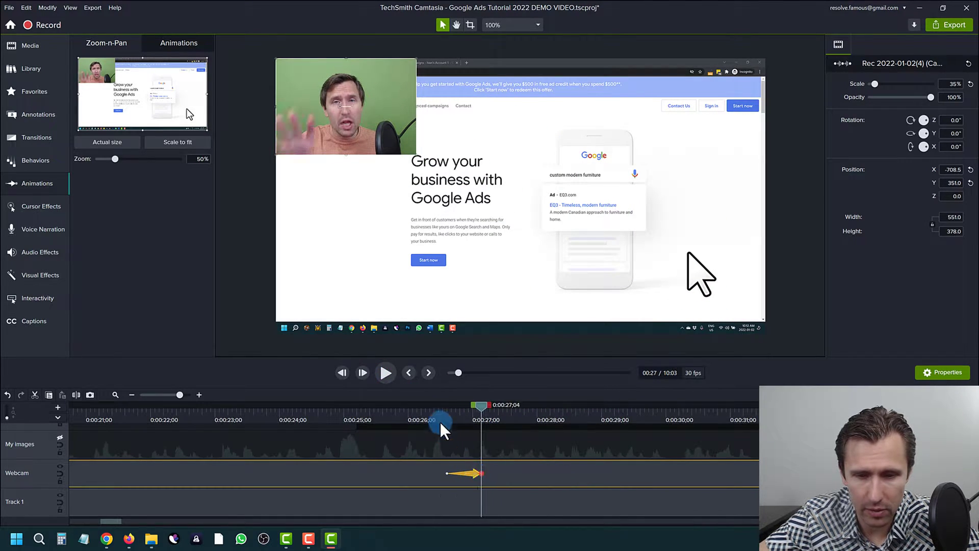
left_click(426, 410)
left_click(362, 373)
left_click(385, 375)
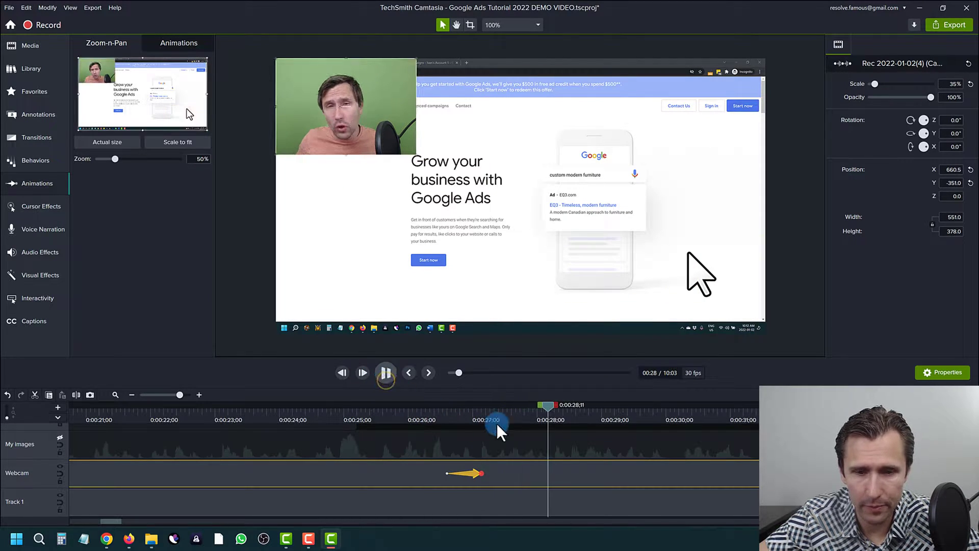
- Delete the webcam's move animation ending near 0:00:27
left_click(410, 419)
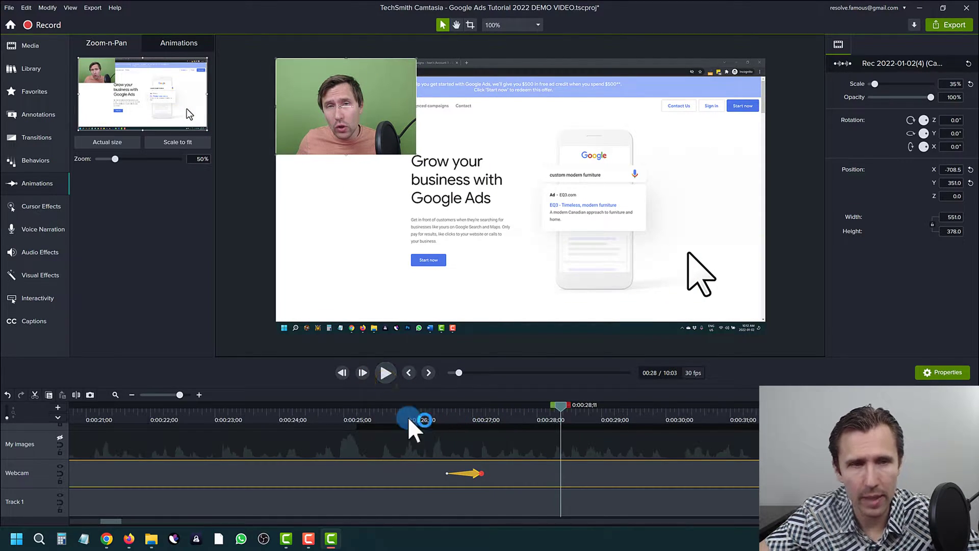
left_click(479, 407)
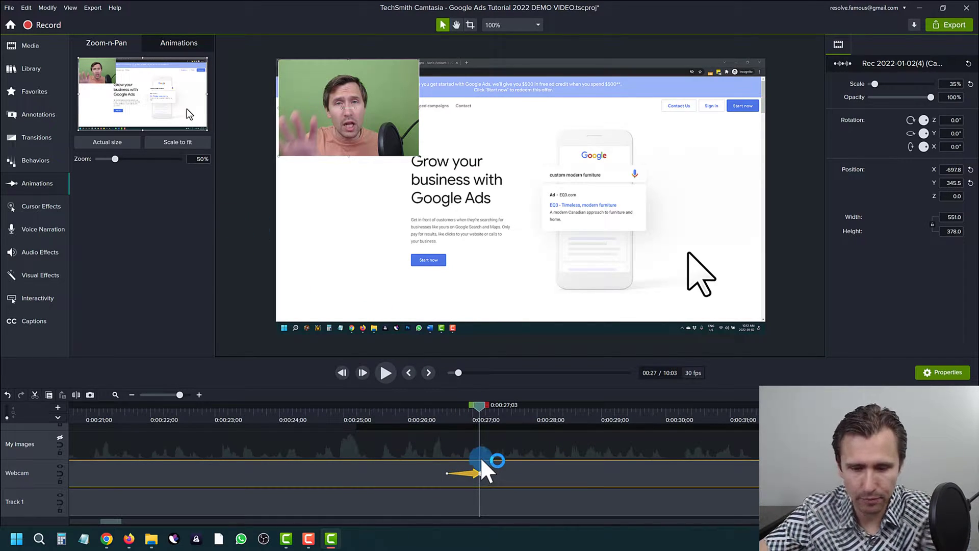
key("Delete")
- Apply the Highlight cursor effect to the Track 1 screen recording and move the playhead to 0:02:44;00 where the cursor shows
scroll(345, 461, "down", 1)
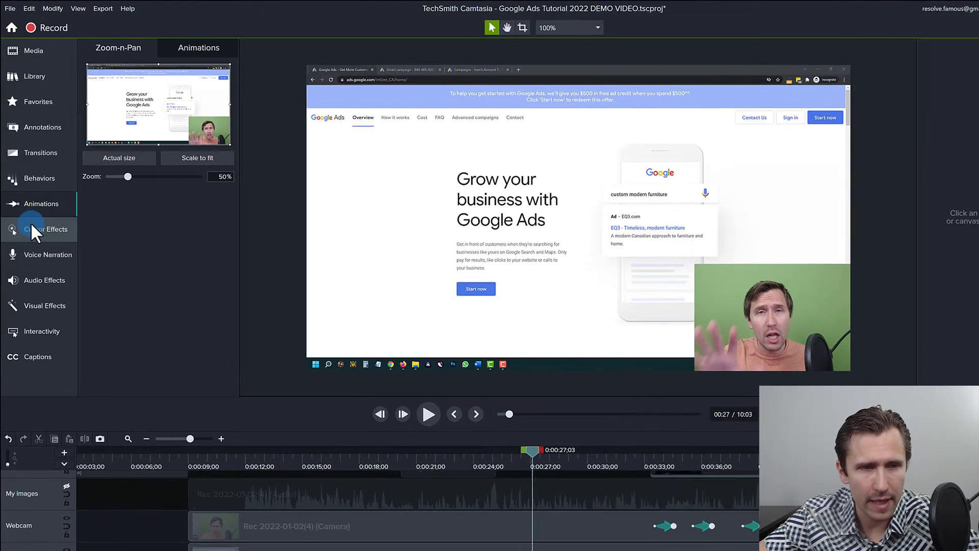
left_click(30, 204)
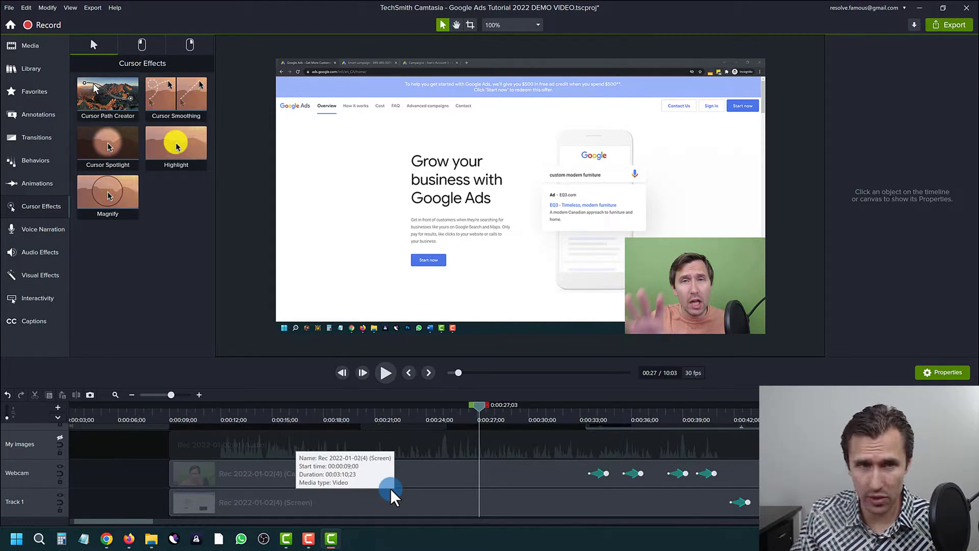
left_click_drag(175, 147, 492, 506)
left_click_drag(480, 408, 559, 459)
scroll(560, 459, "down", 6)
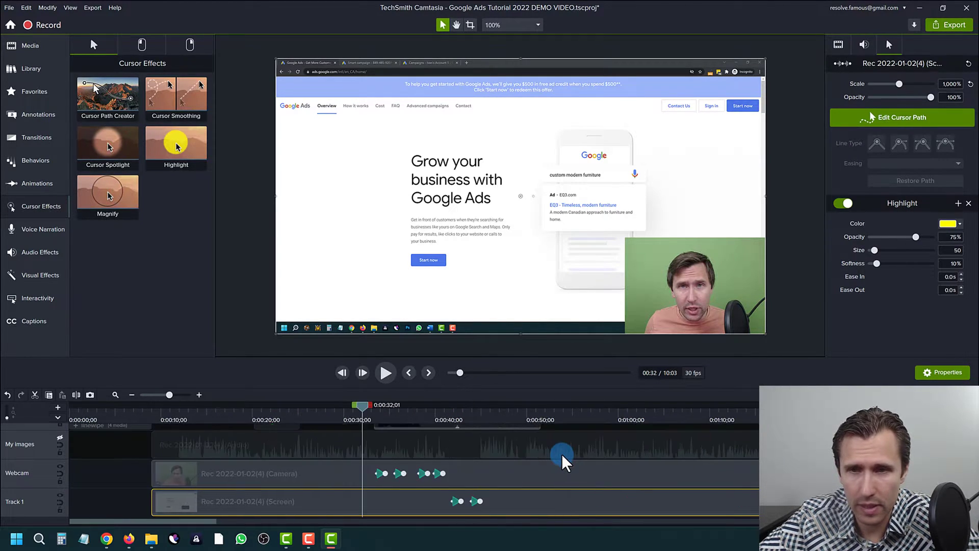
left_click_drag(176, 410, 614, 431)
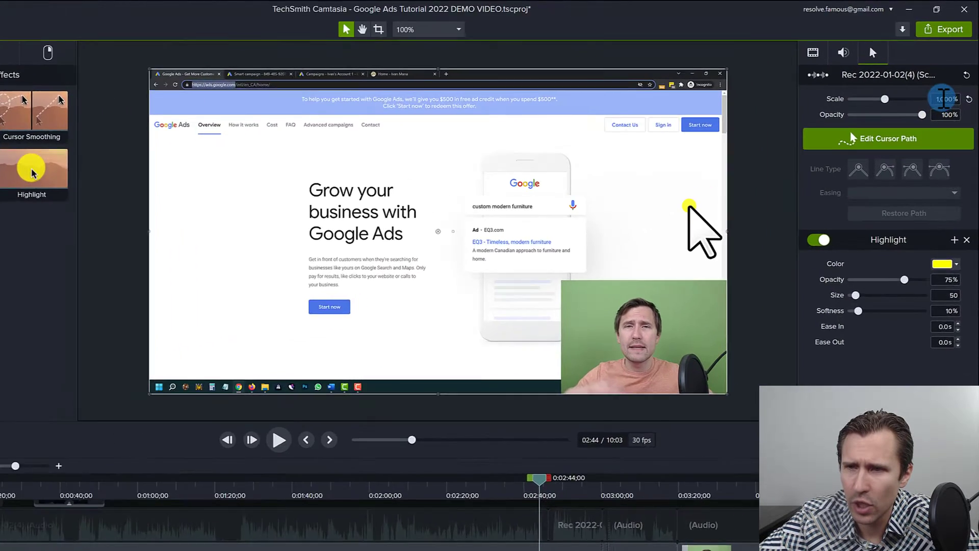
- Set the screen recording's cursor scale to 225%
left_click_drag(948, 83, 968, 83)
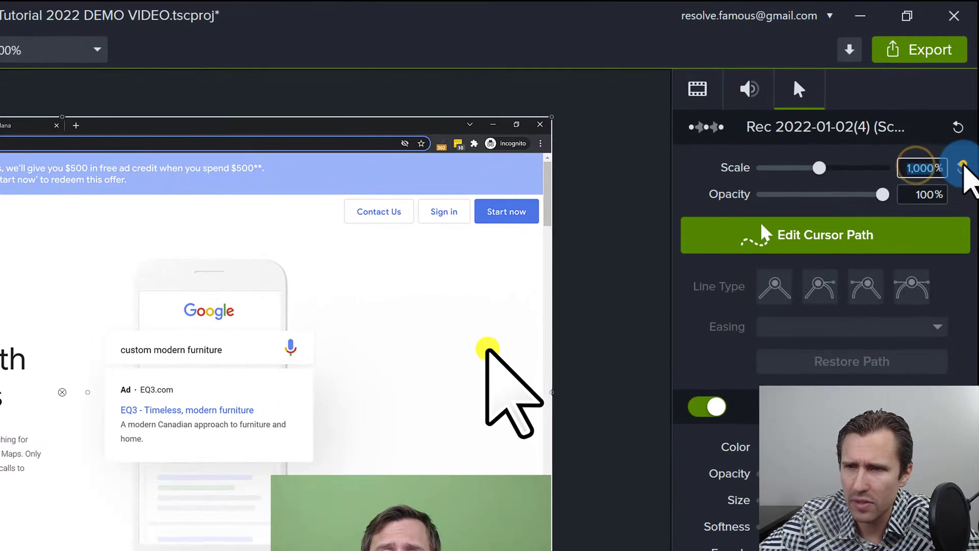
type("225")
key("Return")
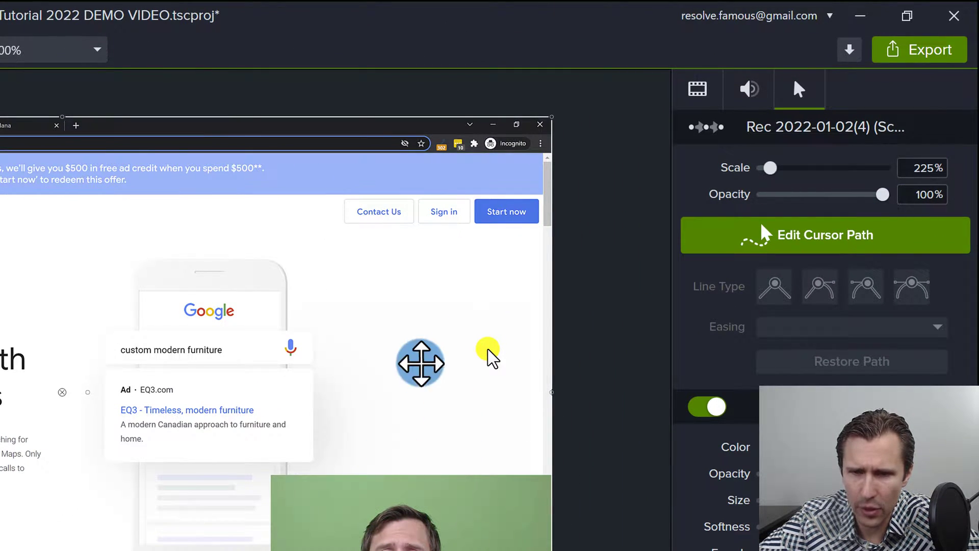
- Try blue and green for the cursor highlight, and set its color to dark red #992225
scroll(434, 337, "up", 3)
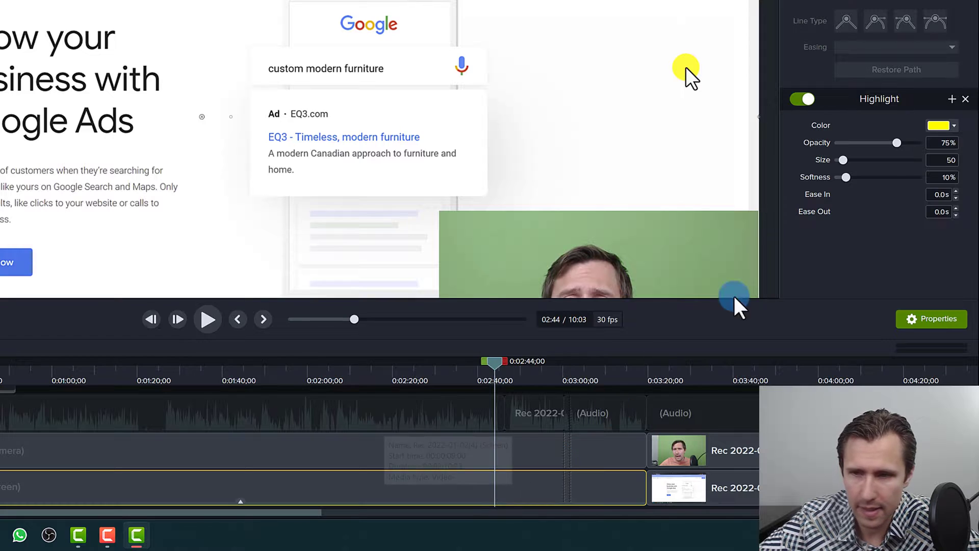
left_click(941, 126)
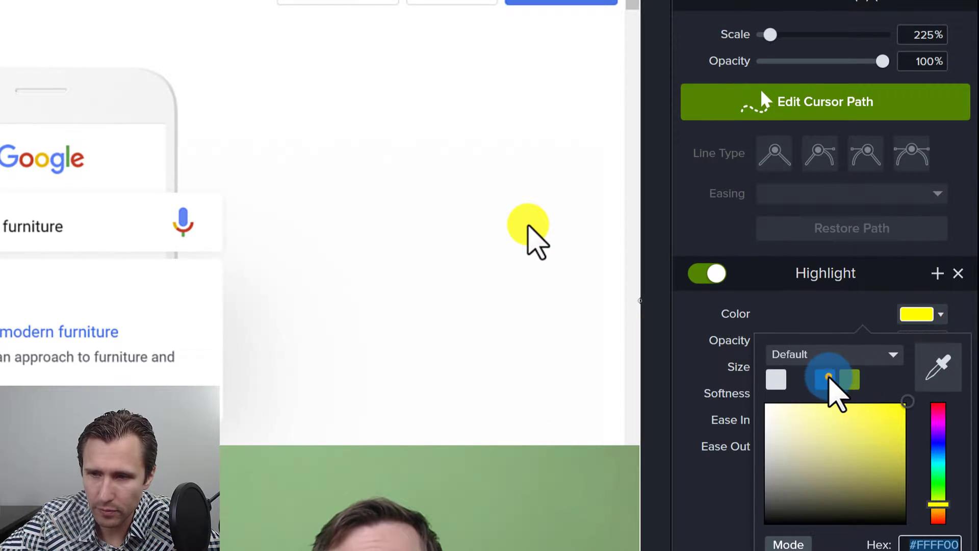
left_click(824, 379)
left_click(934, 314)
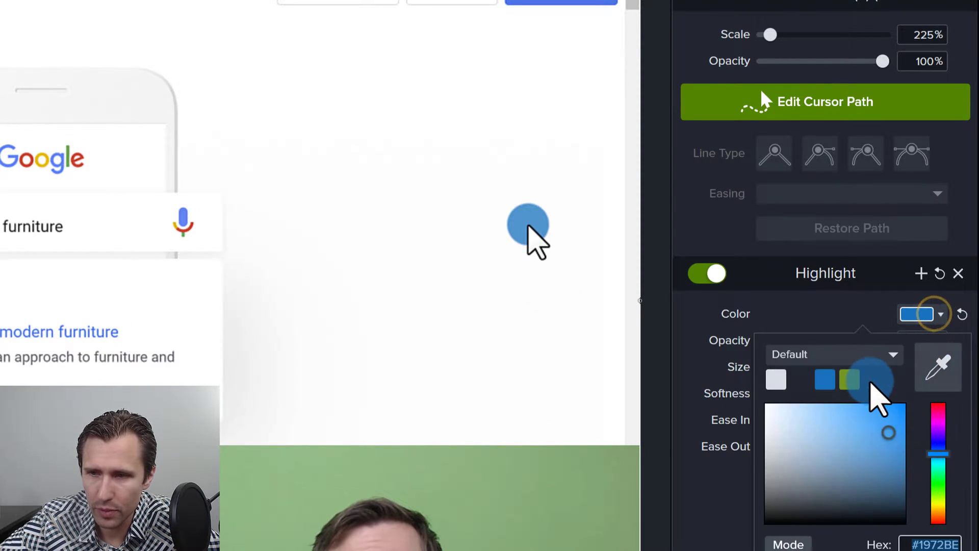
left_click(849, 379)
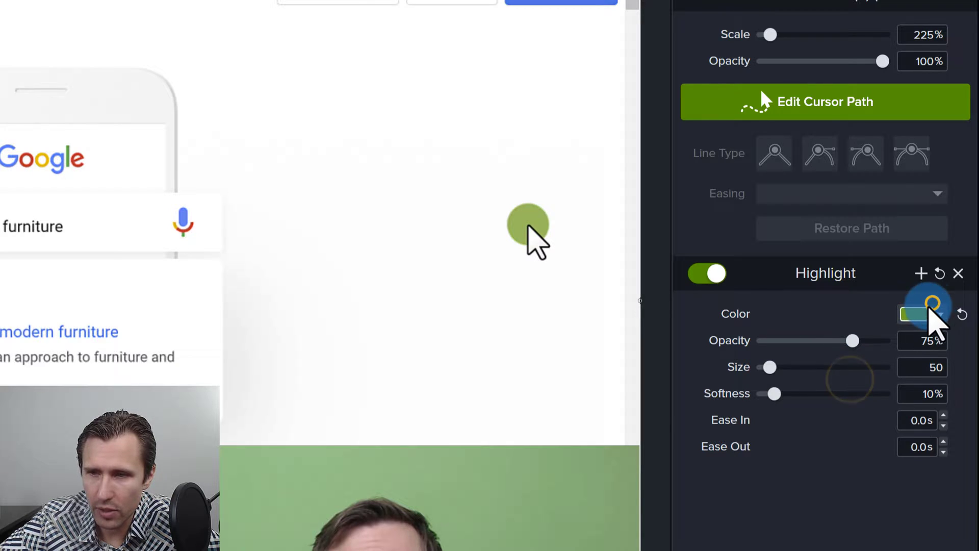
left_click(926, 312)
left_click_drag(937, 492, 937, 326)
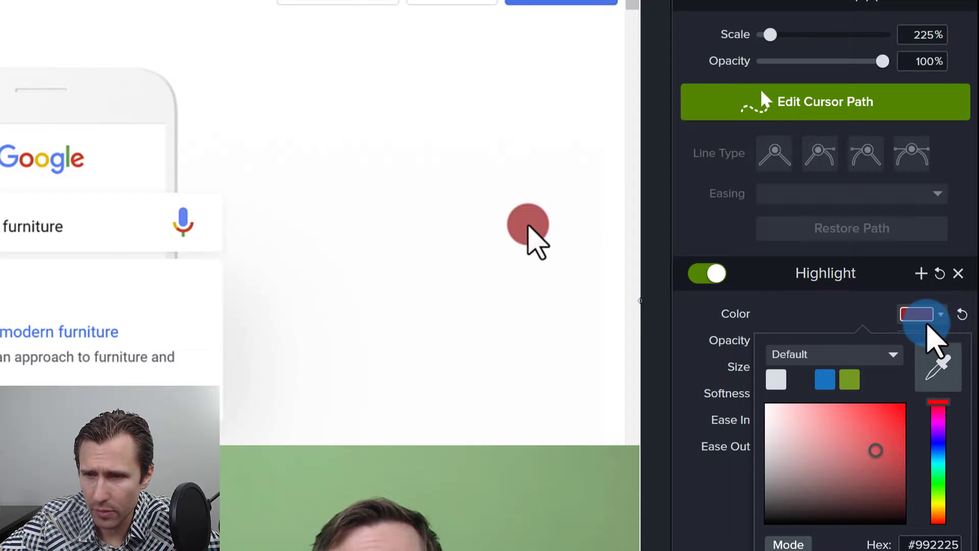
left_click(913, 319)
- Set the cursor highlight's opacity to 55%, size to 172 and softness to 30%
left_click_drag(847, 342, 826, 346)
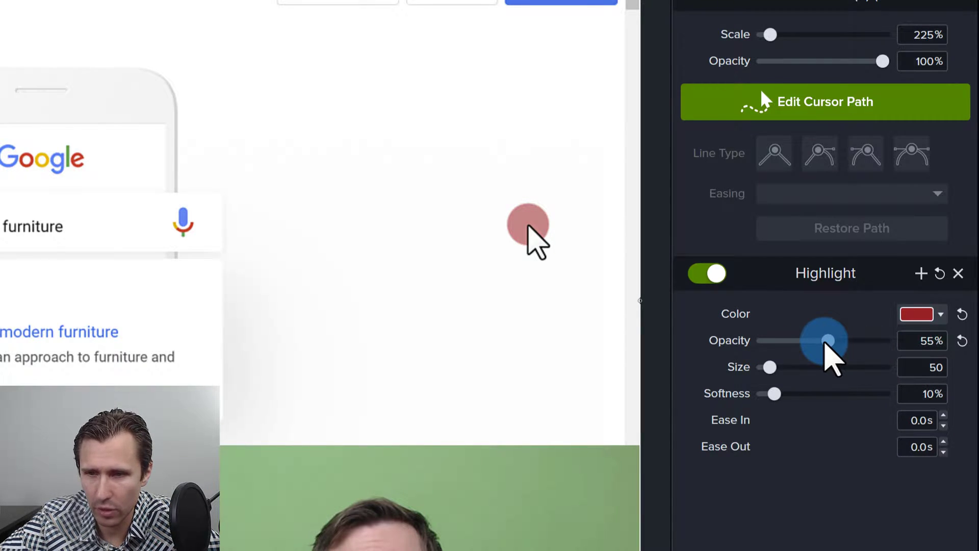
left_click_drag(769, 368, 799, 401)
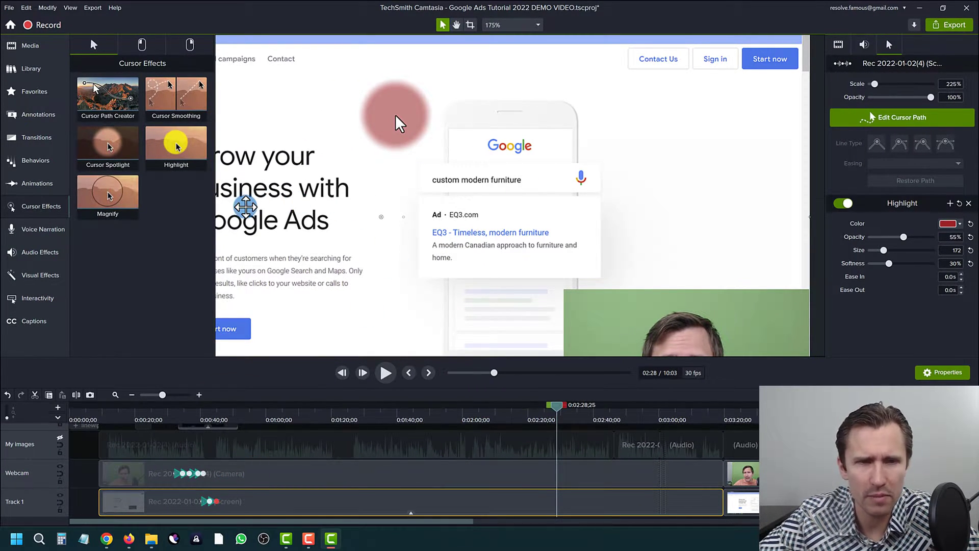
- Review the highlighted cursor at 100% canvas zoom by playing from 0:02:28;25, and return the playhead to 0:02:26;15
left_click(538, 25)
left_click(487, 44)
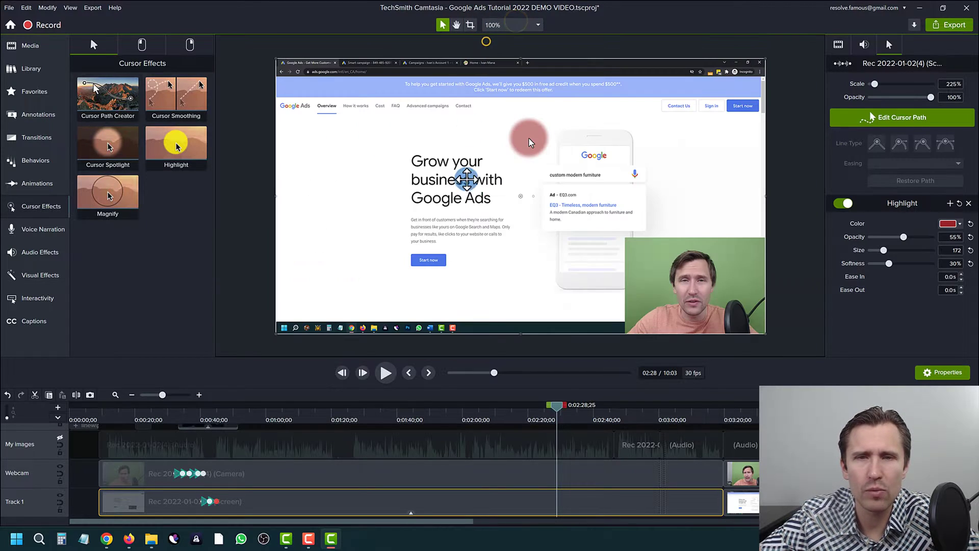
left_click(388, 373)
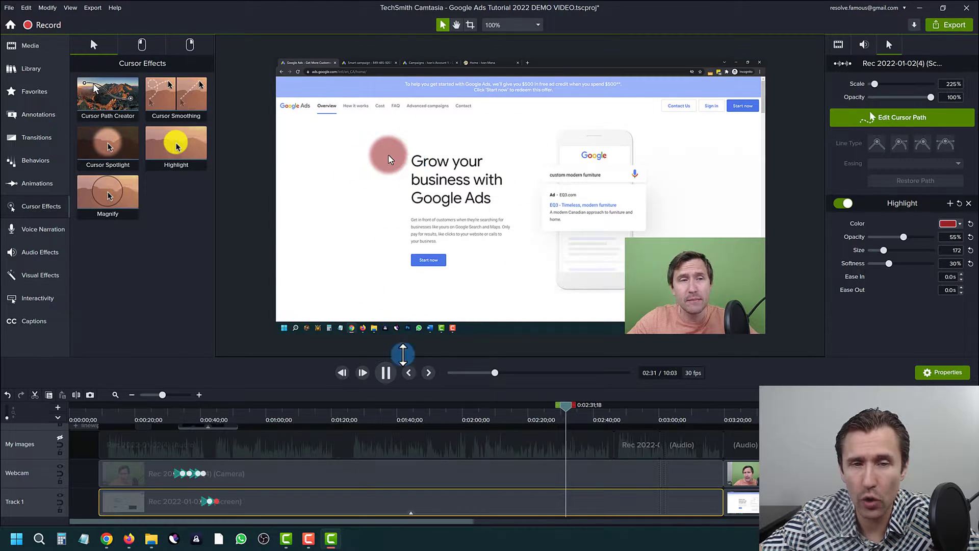
key("space")
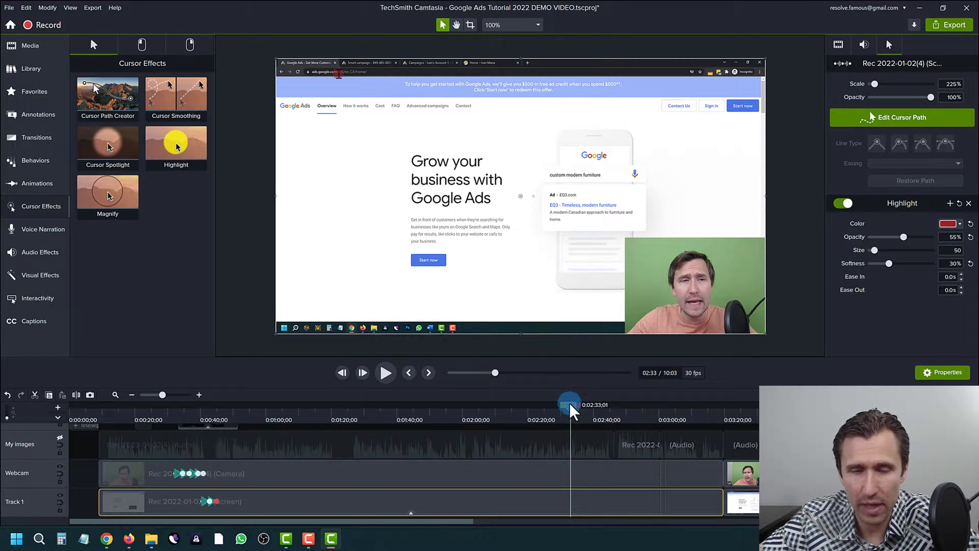
left_click_drag(571, 410, 548, 411)
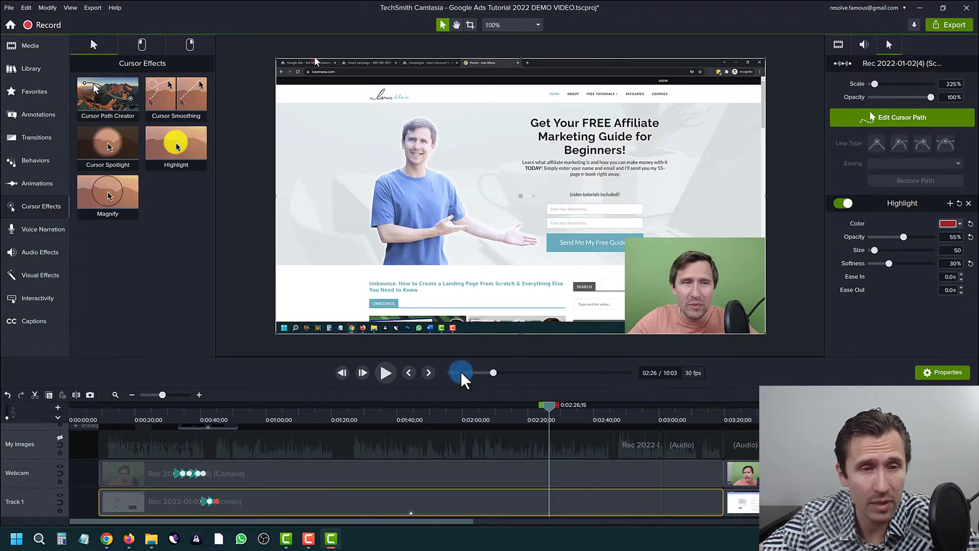
- Compare the left-click and right-click cursor effects, and apply the left-click Rings effect to the screen recording on Track 1
left_click(141, 42)
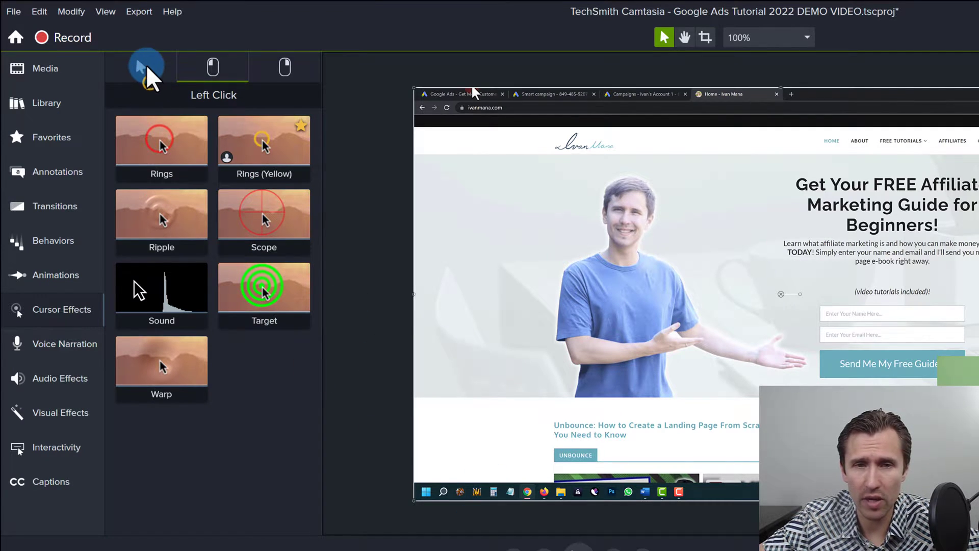
left_click(146, 64)
left_click(206, 71)
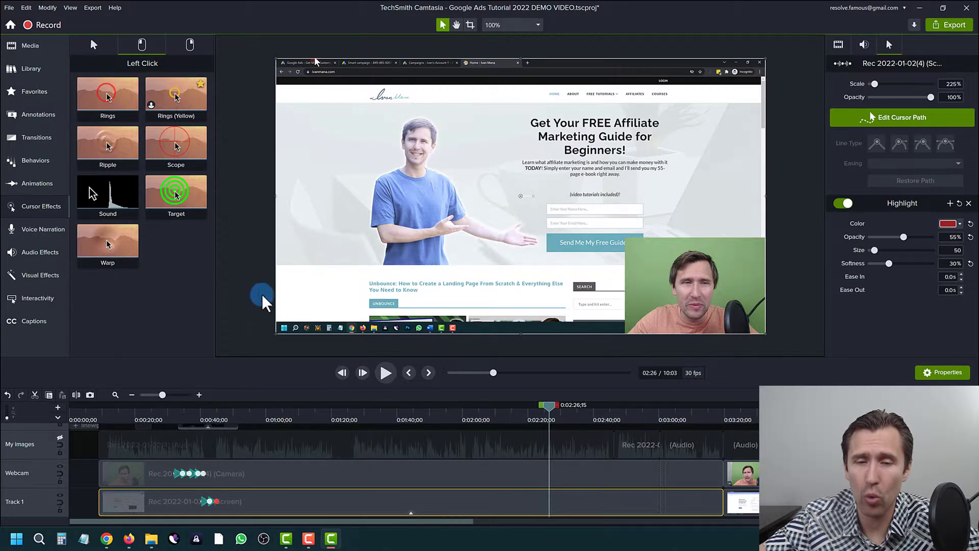
left_click(190, 45)
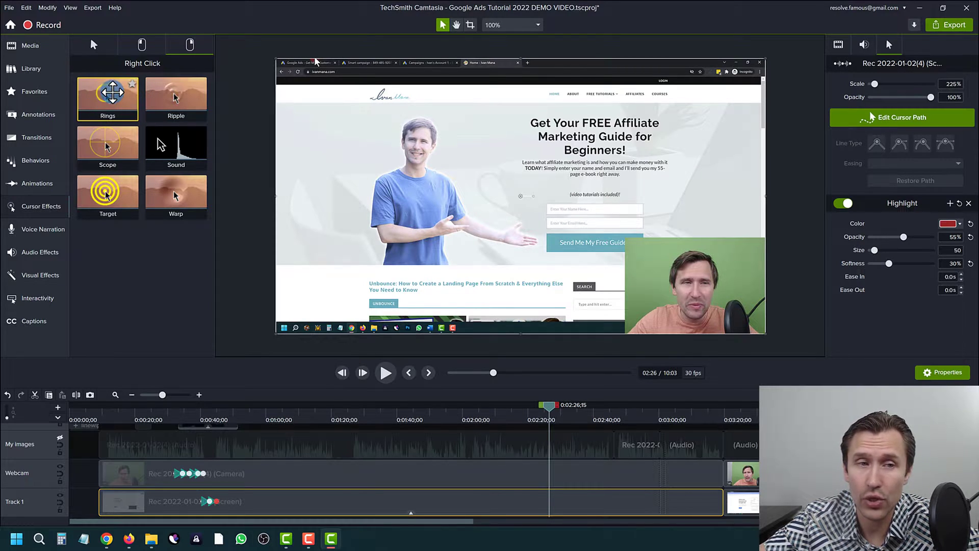
left_click(142, 45)
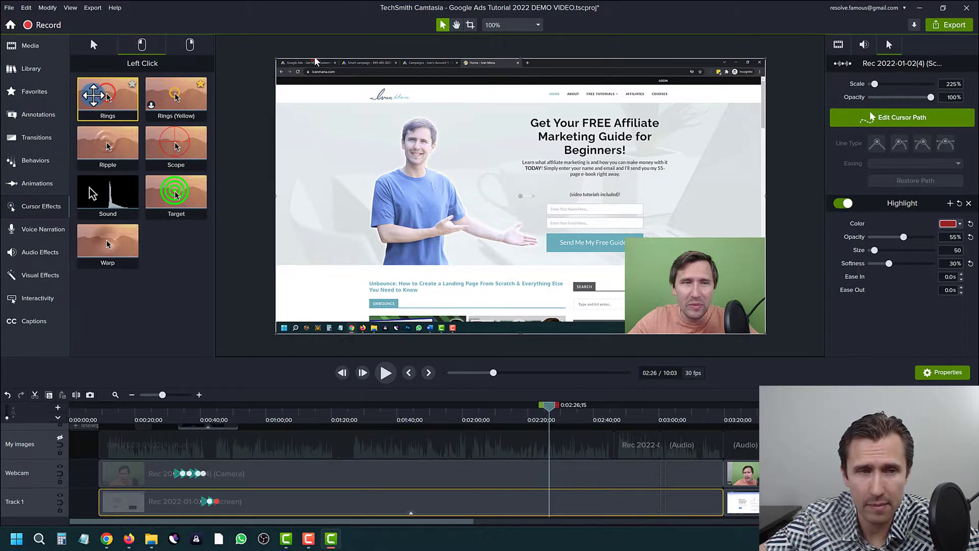
left_click_drag(93, 95, 557, 504)
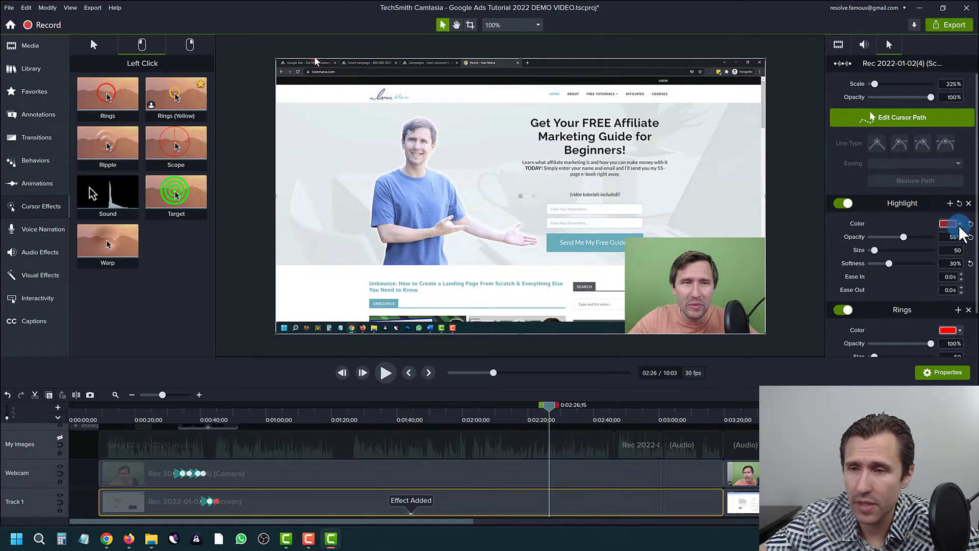
- Change the Rings effect's color to the blue swatch from the default palette
scroll(913, 329, "down", 2)
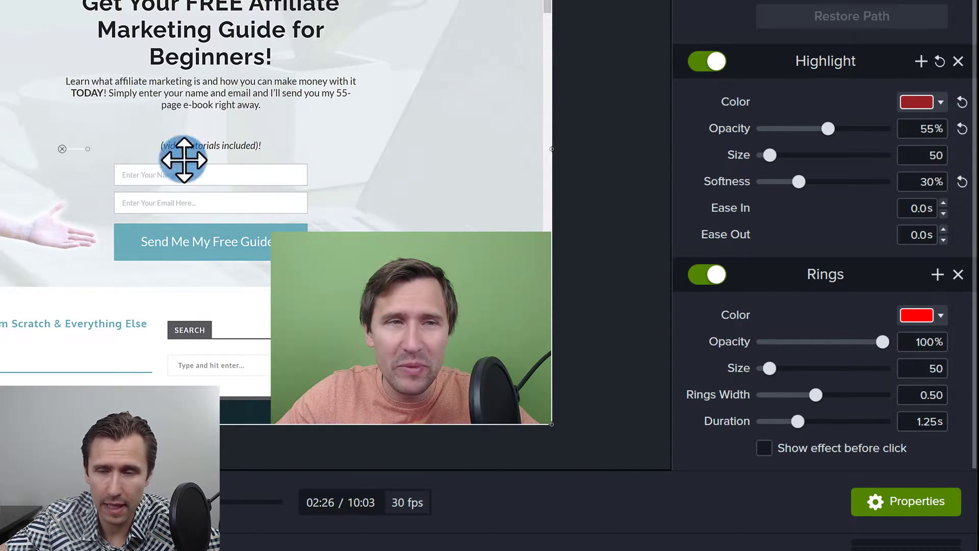
left_click(917, 315)
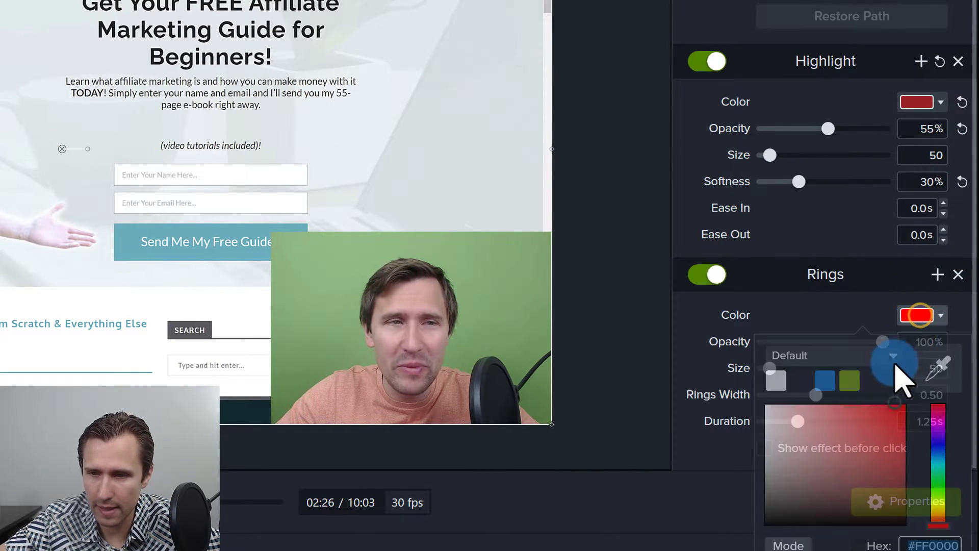
left_click(825, 380)
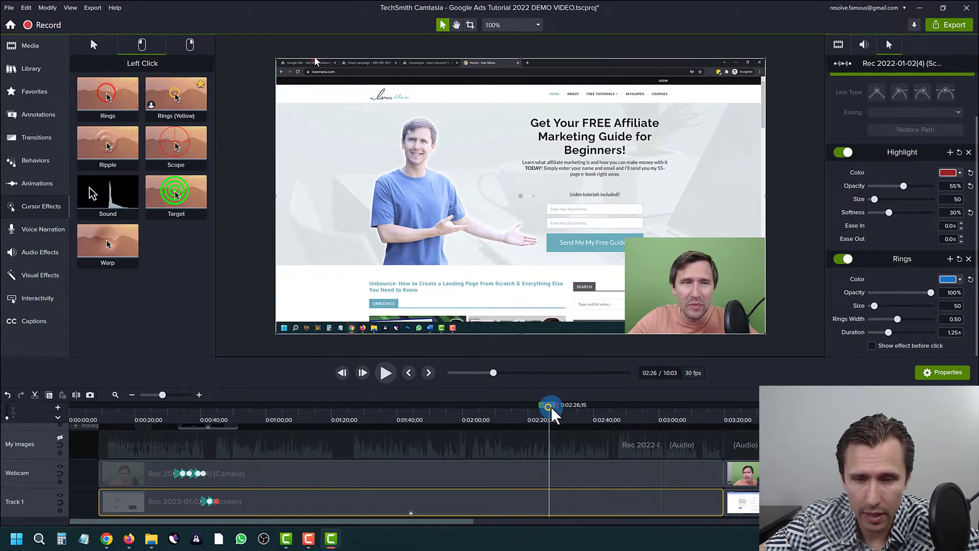
- Show the screen recording's applied effects on the timeline, select Rings, and place the playhead before its third click marker at 0:02:32;25
left_click_drag(554, 415, 594, 415)
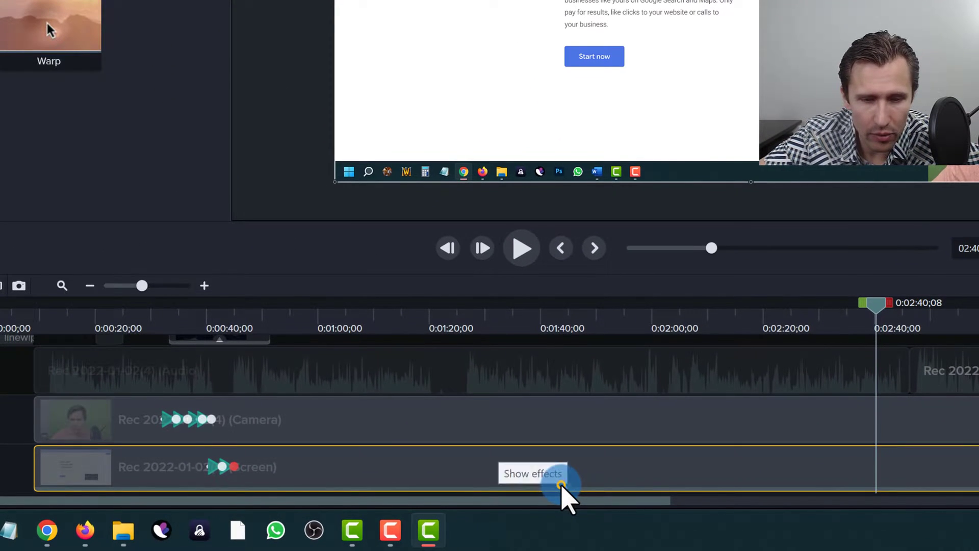
left_click(561, 483)
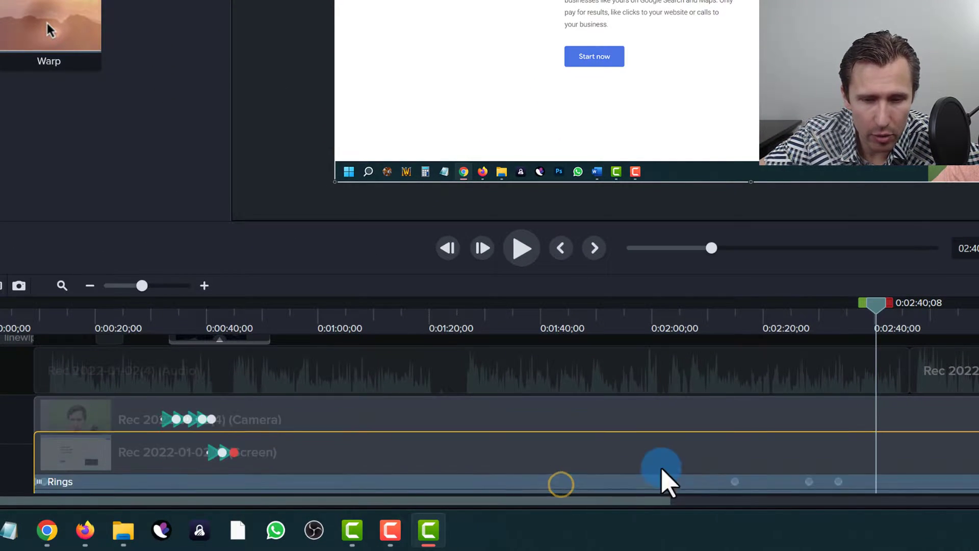
left_click(839, 465)
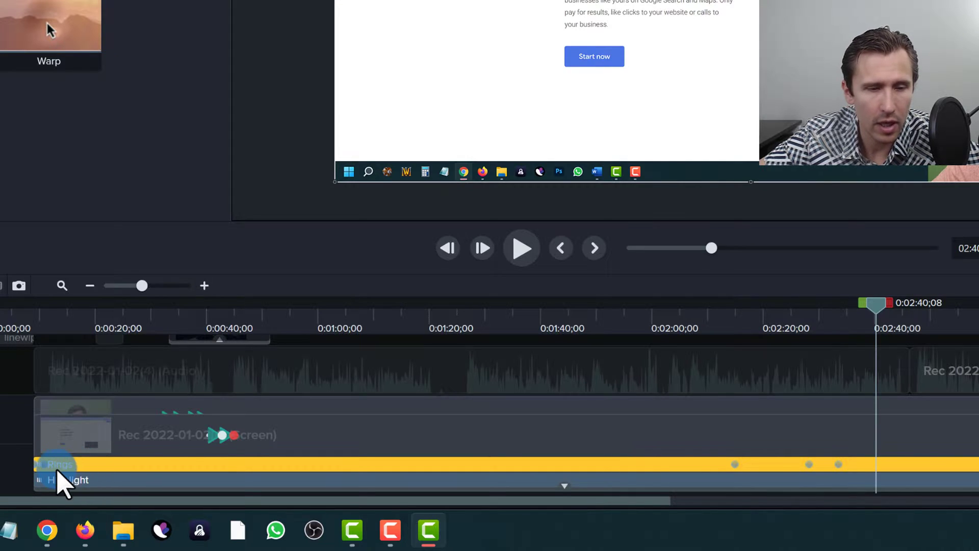
left_click(841, 315)
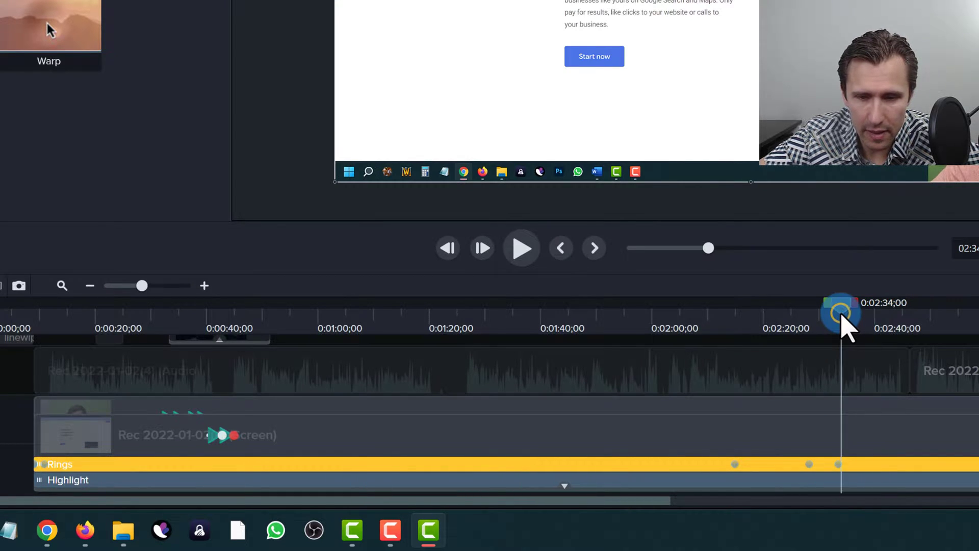
left_click_drag(841, 314, 839, 314)
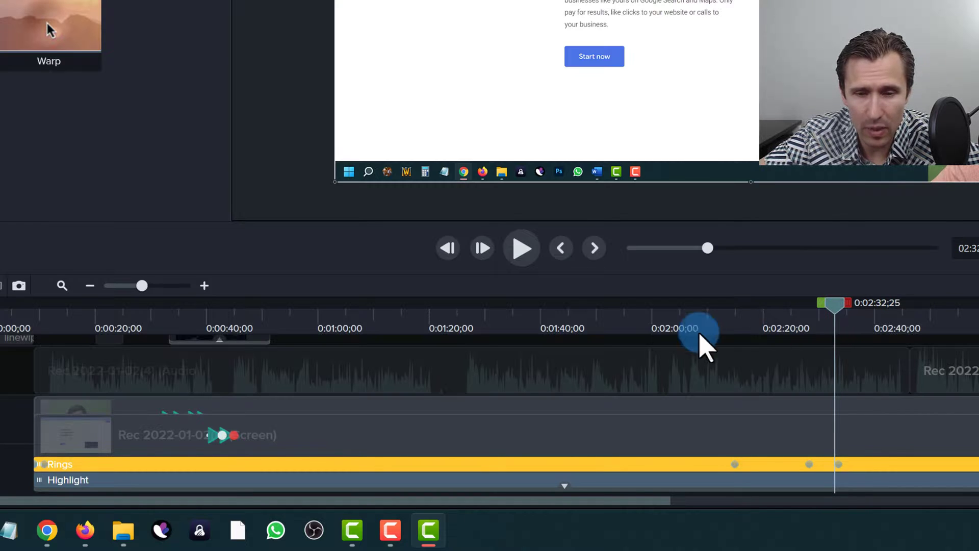
- Preview the click in the browser's address bar, enlarge the canvas to 300% around it, and replay the moment
left_click(521, 248)
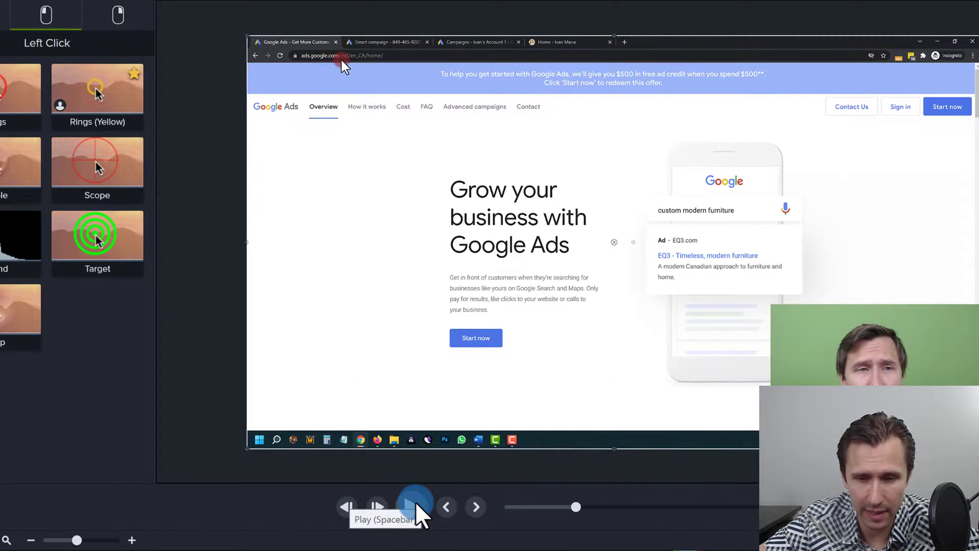
left_click(414, 508)
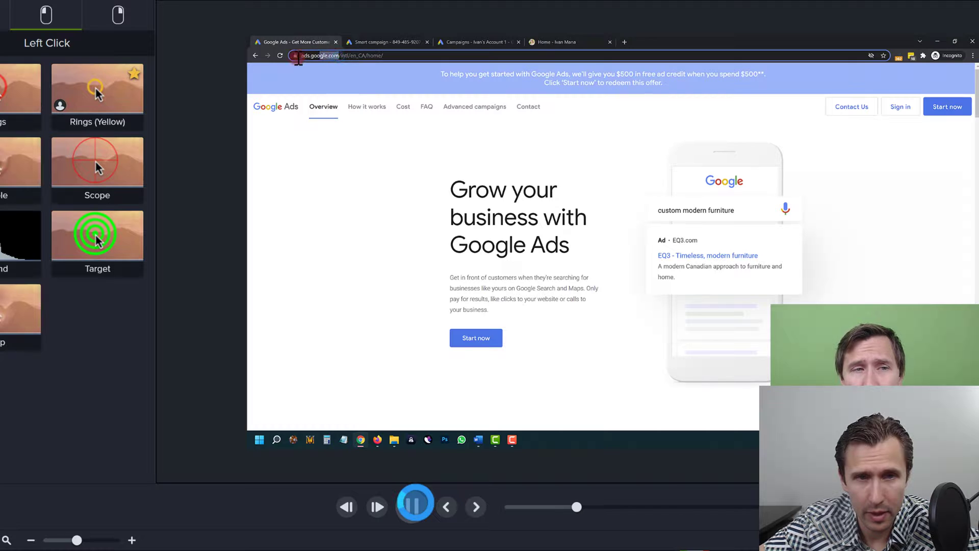
left_click(416, 503)
scroll(388, 82, "up", 4)
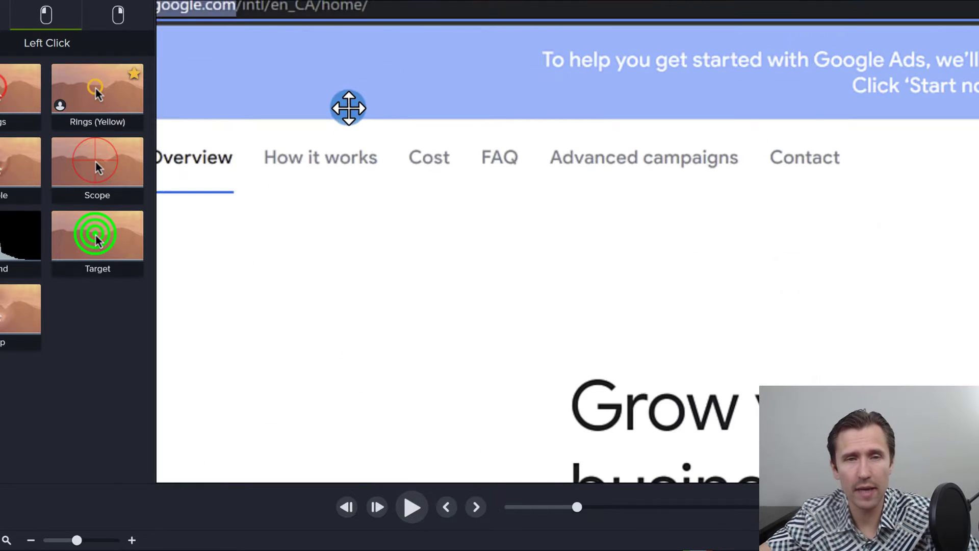
left_click_drag(296, 116, 581, 265)
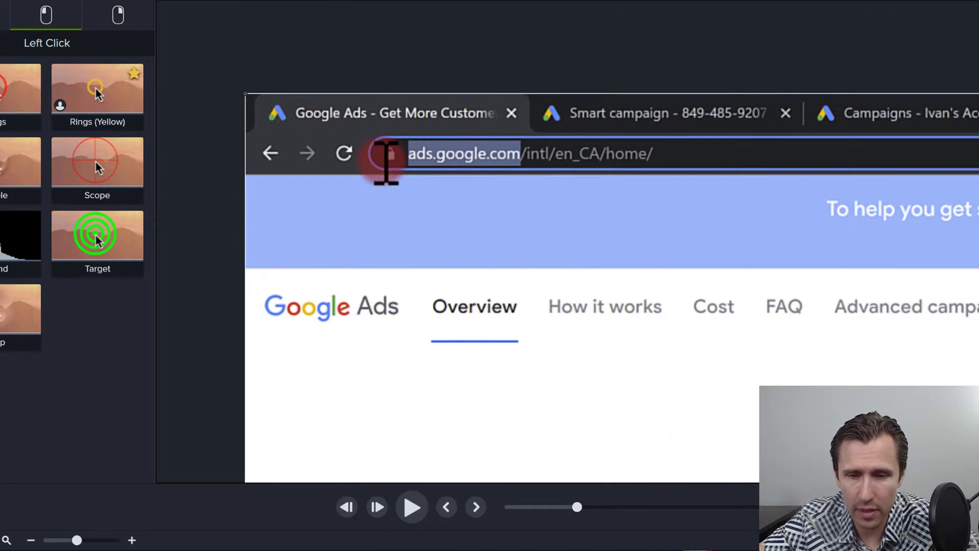
left_click_drag(698, 549, 682, 549)
left_click(411, 508)
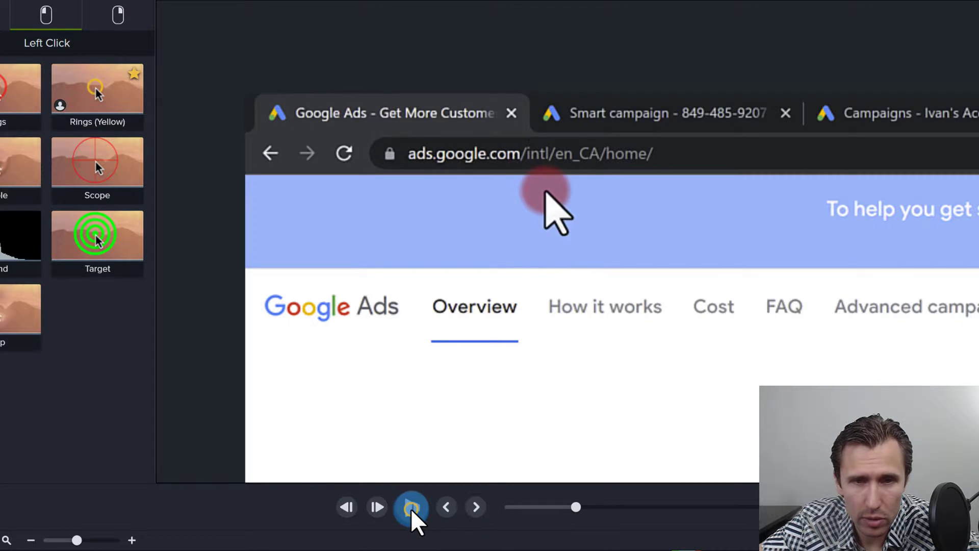
left_click(411, 508)
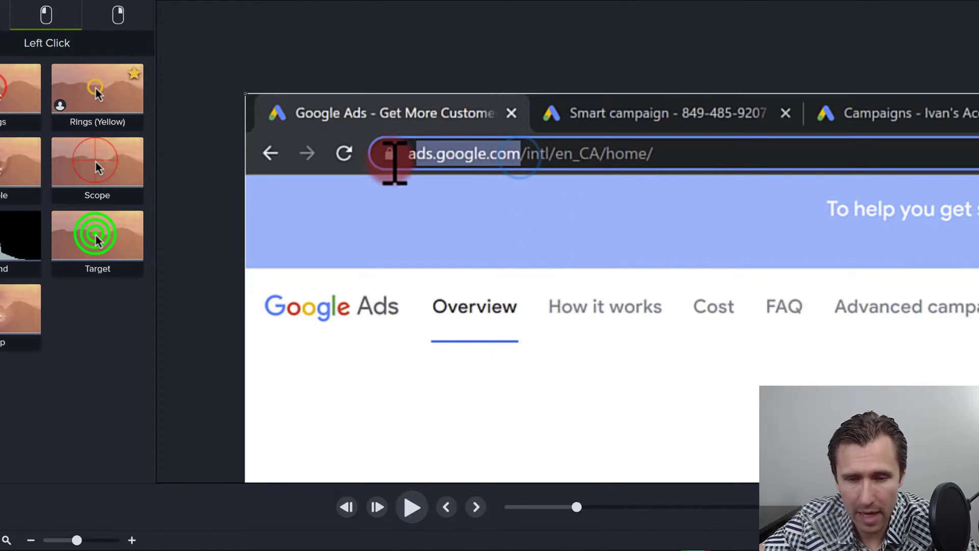
- Step frame by frame through the address-bar click to examine the blue ring, stopping at 0:02:34;05
left_click_drag(694, 549, 686, 549)
key("comma")
key("comma")
key("comma")
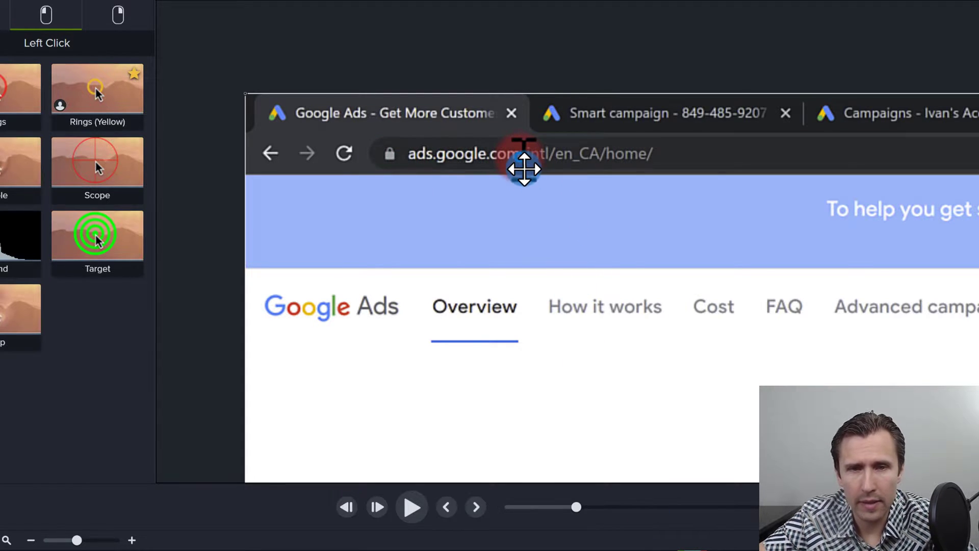
key("period")
key("period")
key("period")
key("period")
key("period")
key("period")
key("period")
key("period")
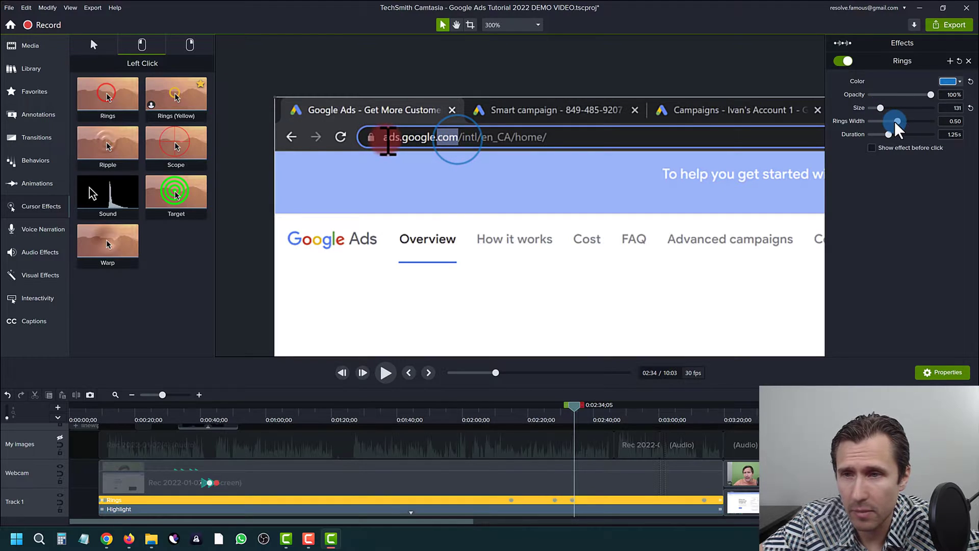
- Set the Rings effect's size to 131, rings width to 0.79 and duration to 1.30s, and play the click to check it
left_click(888, 135)
left_click_drag(912, 121, 890, 138)
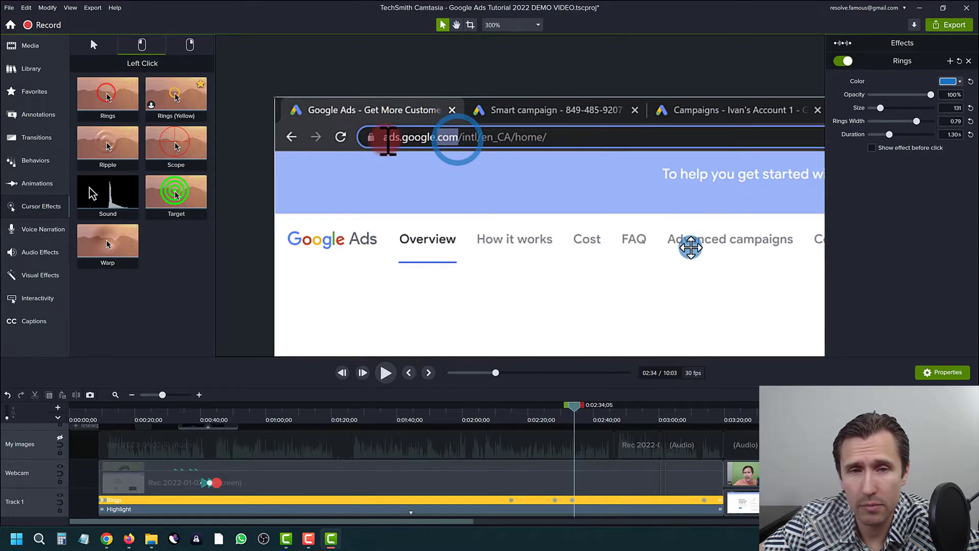
left_click(390, 373)
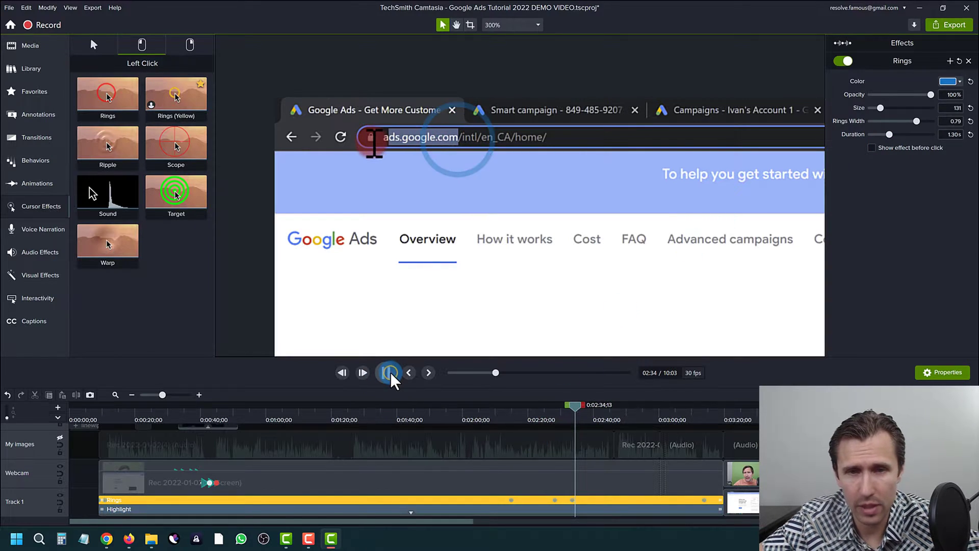
left_click_drag(573, 411, 529, 418)
left_click(383, 372)
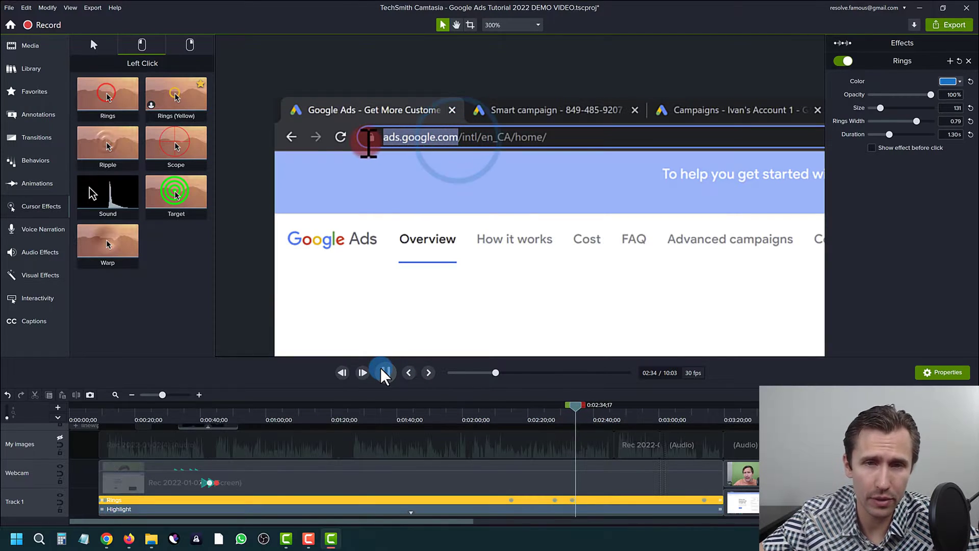
left_click(383, 372)
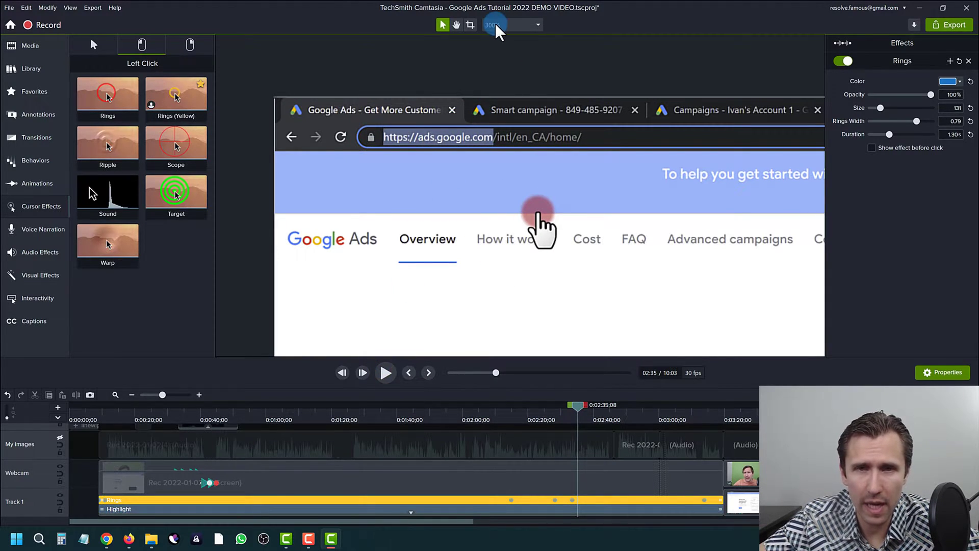
- Return the canvas zoom to 100% and review the general cursor effects, including Highlight
left_click(497, 32)
left_click(489, 143)
left_click(93, 45)
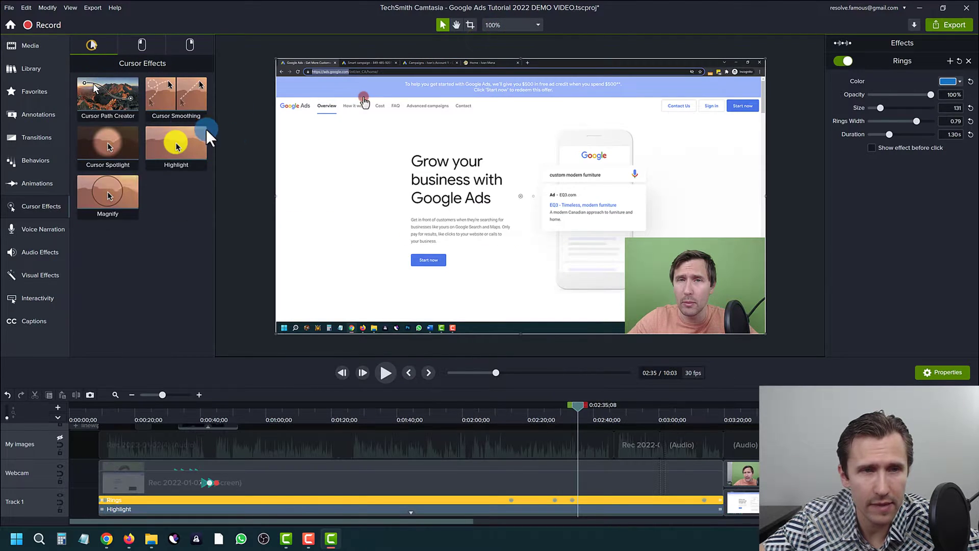
left_click(188, 145)
left_click_drag(164, 148, 340, 286)
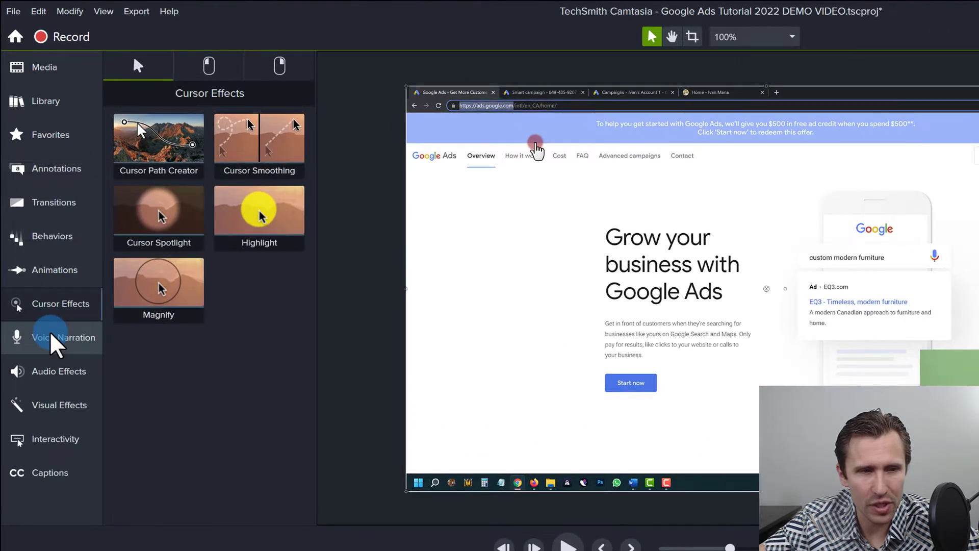
- Open the Voice Narration tools and review the script box and voice recording control
left_click(52, 336)
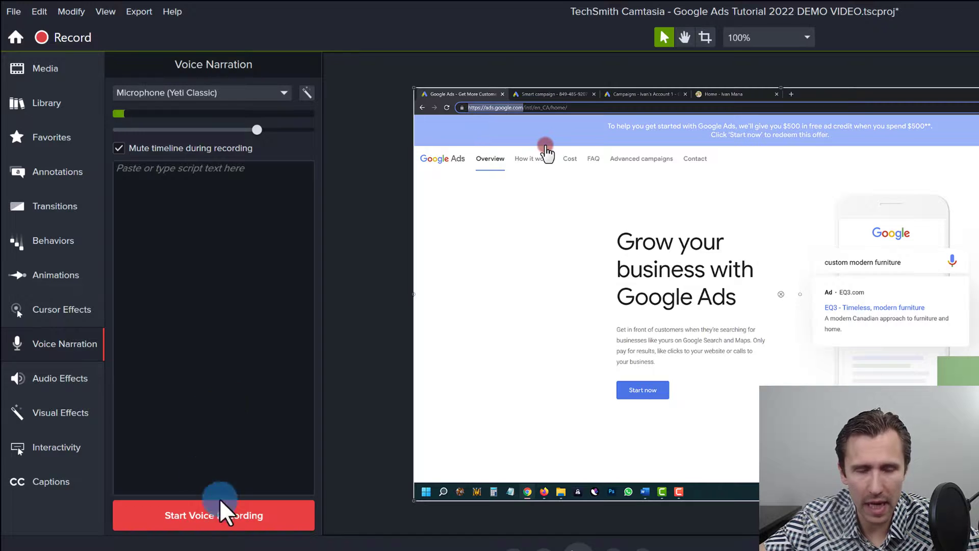
left_click(164, 181)
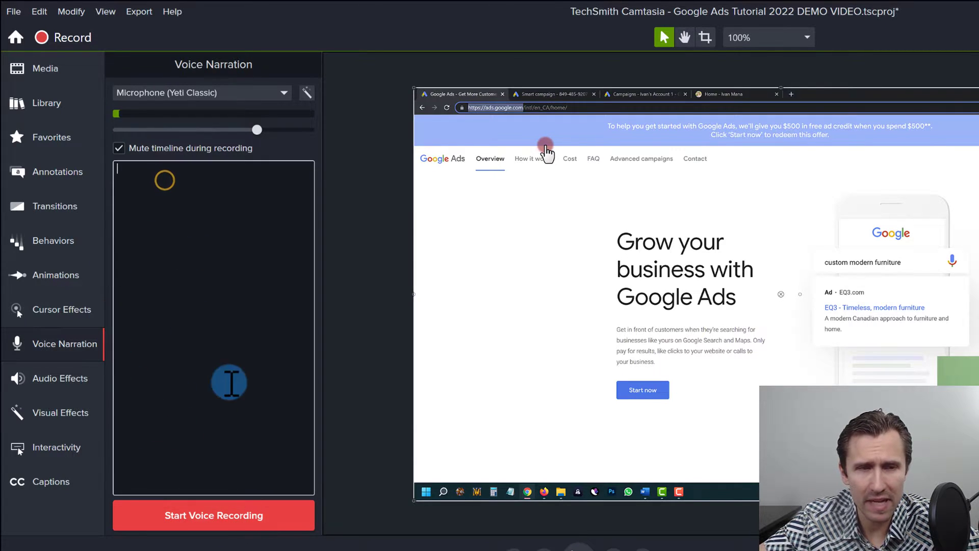
left_click(178, 517)
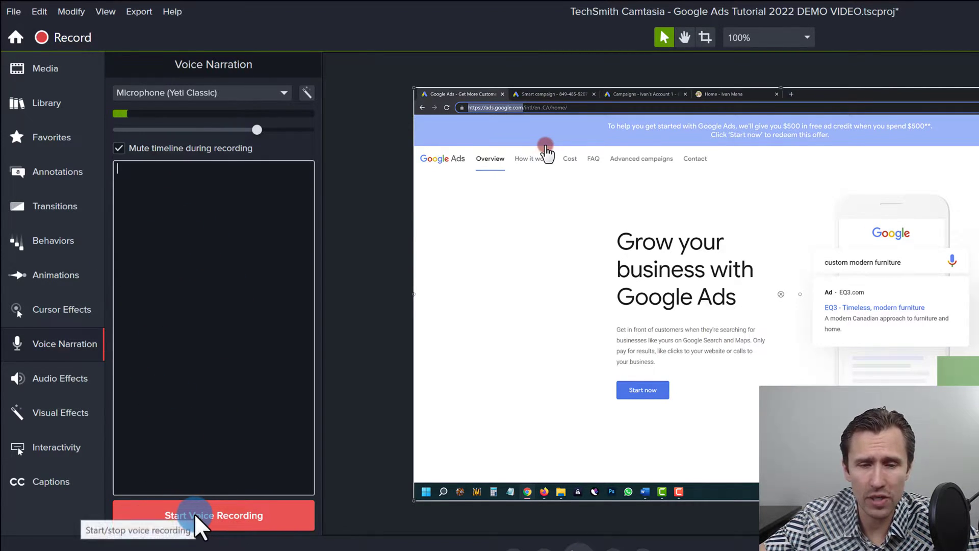
left_click(130, 256)
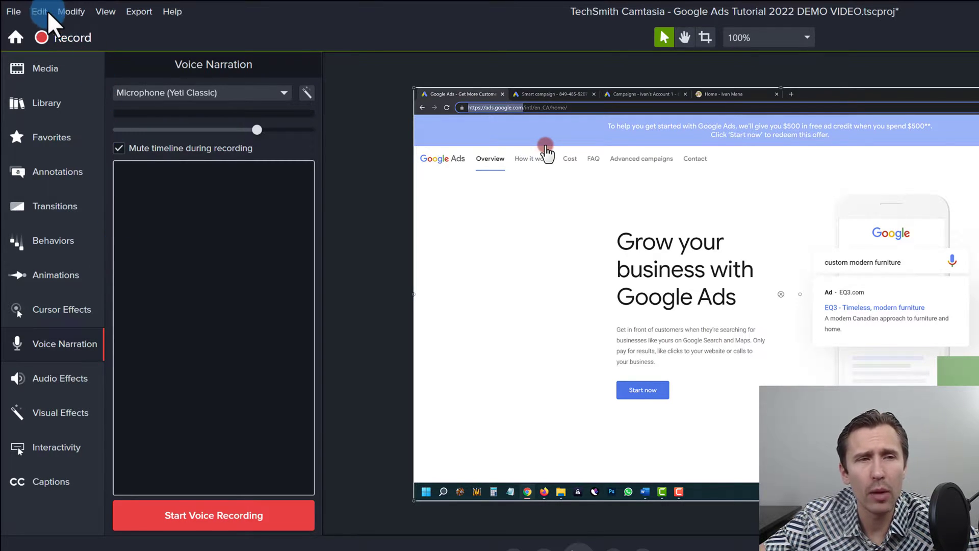
- Show the audio effects, re-enable the My images track holding the audio, and move the playhead to 0:02:25;10
left_click(56, 374)
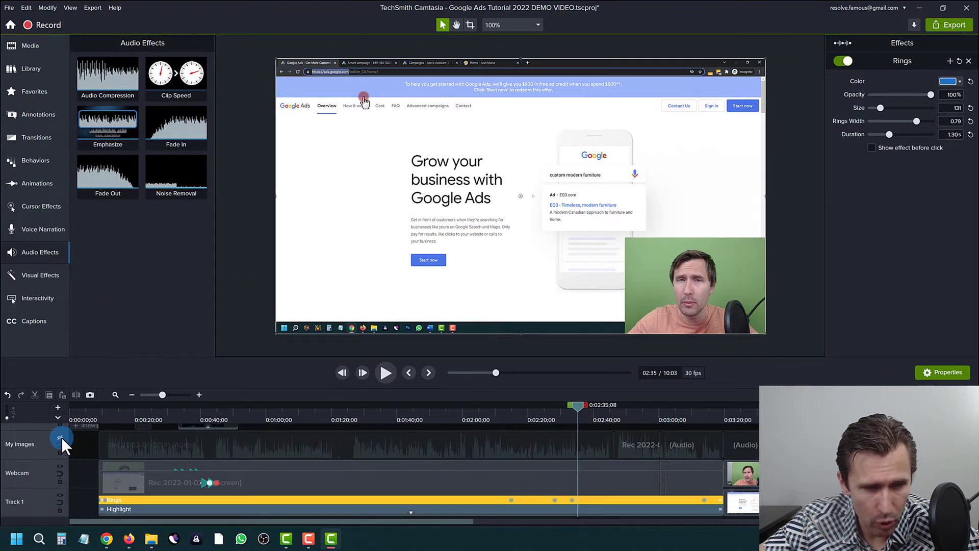
left_click(61, 436)
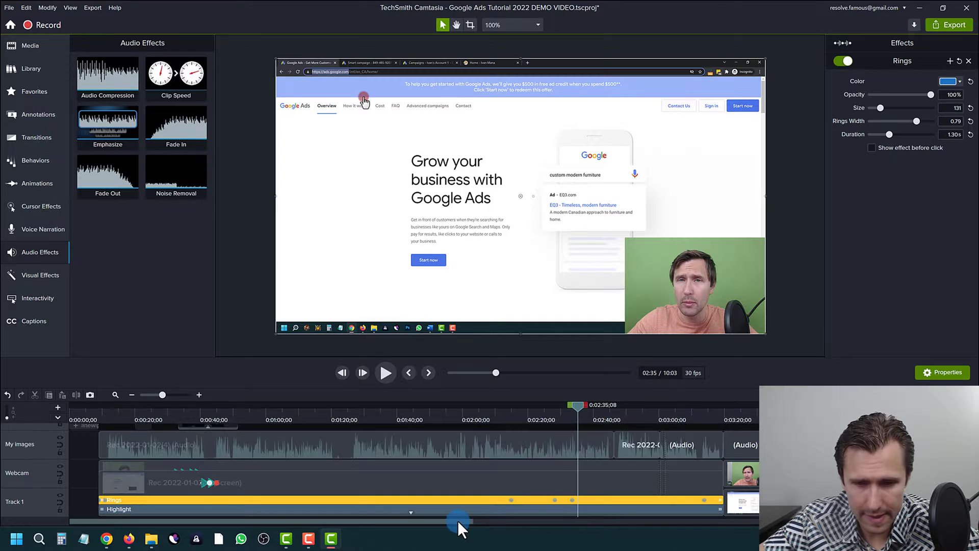
left_click_drag(457, 520, 596, 520)
left_click_drag(533, 520, 376, 520)
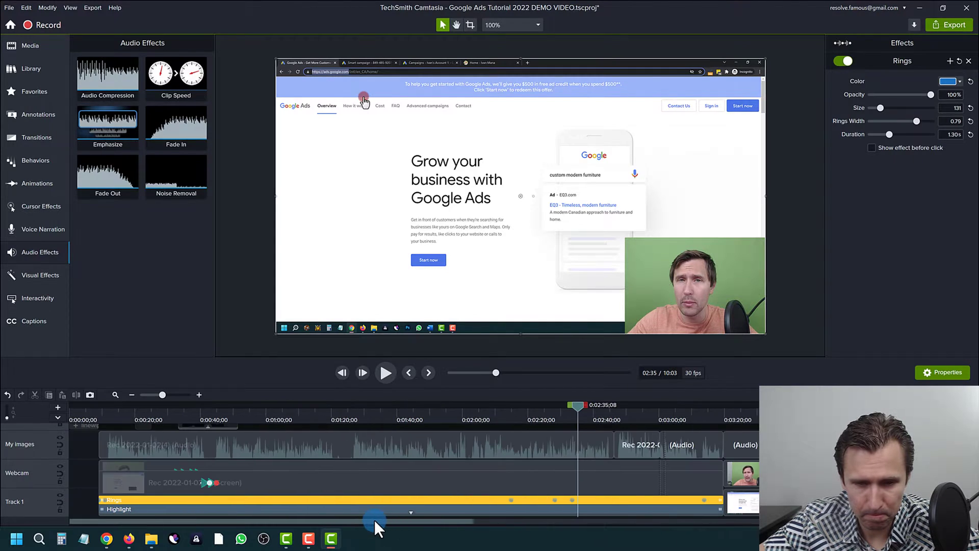
scroll(567, 438, "up", 2)
left_click(544, 412)
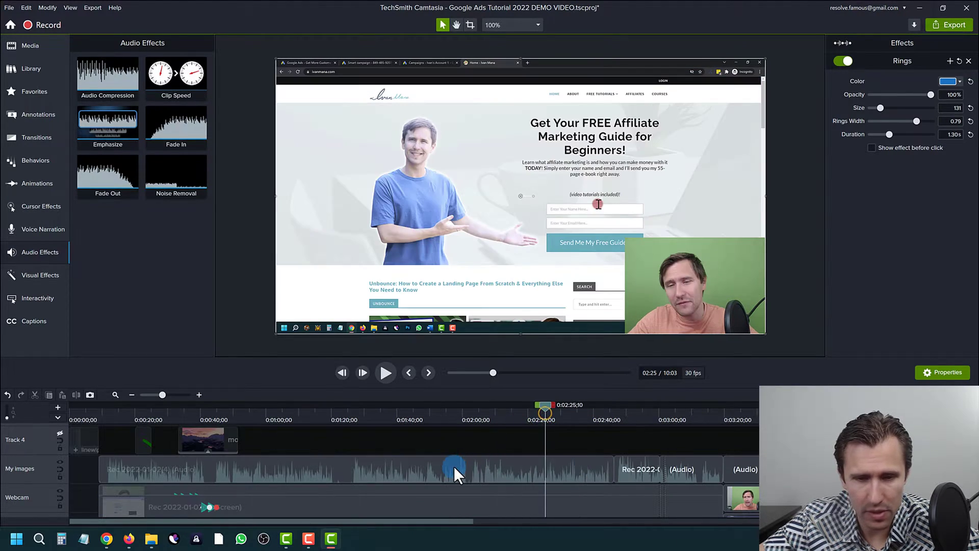
- Split the My images audio clip at about 0:01:49;05 and at 0:01:53;06, and select the piece between the cuts
left_click(453, 466)
left_click(425, 411)
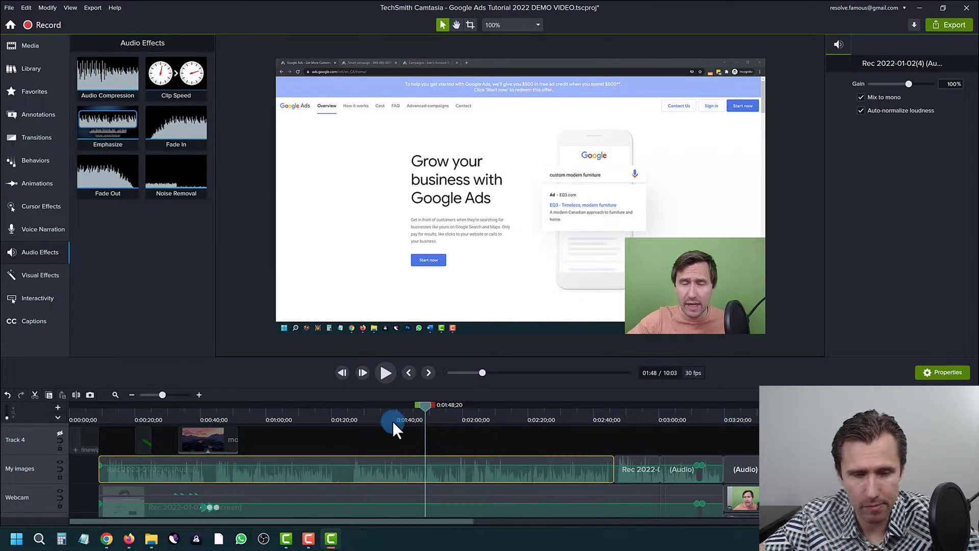
scroll(416, 464, "up", 3)
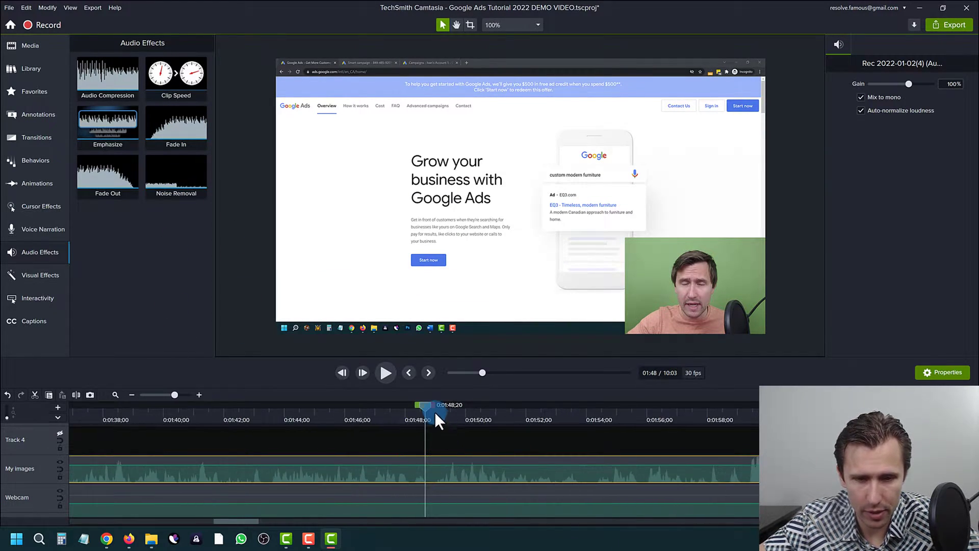
left_click_drag(431, 411, 563, 427)
key("s")
left_click(539, 467)
key("s")
left_click(494, 474)
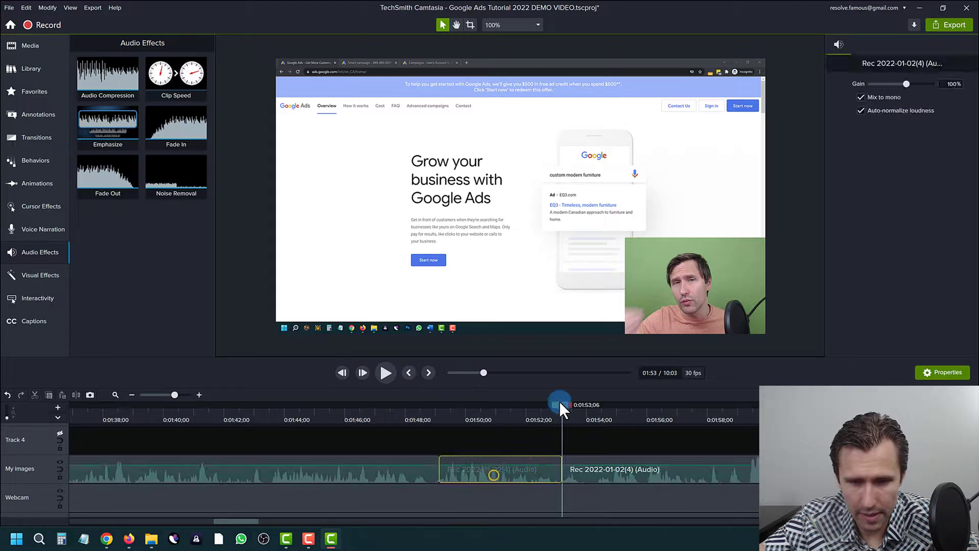
- Play the isolated audio segment from its start to hear it without effects
left_click_drag(525, 414, 438, 424)
left_click(387, 372)
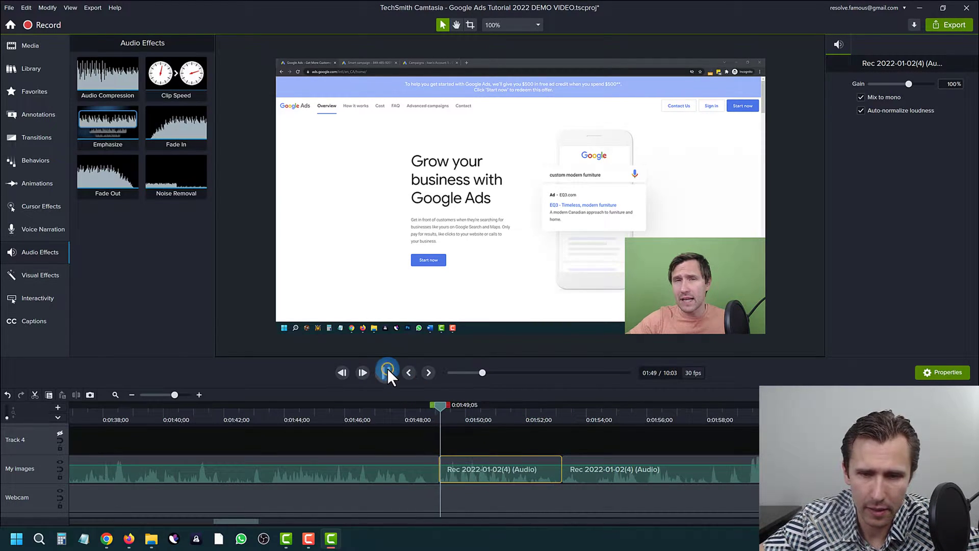
left_click(441, 411)
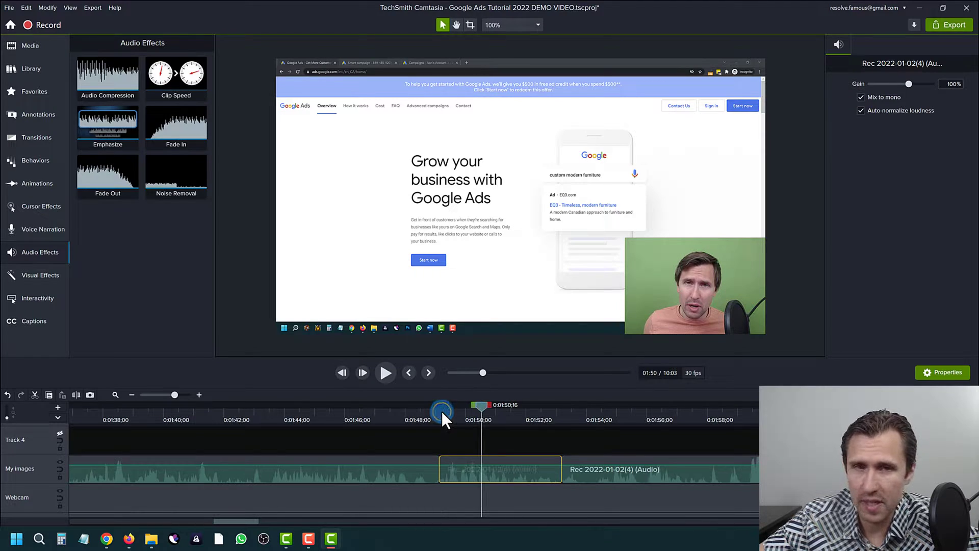
left_click_drag(442, 411, 509, 413)
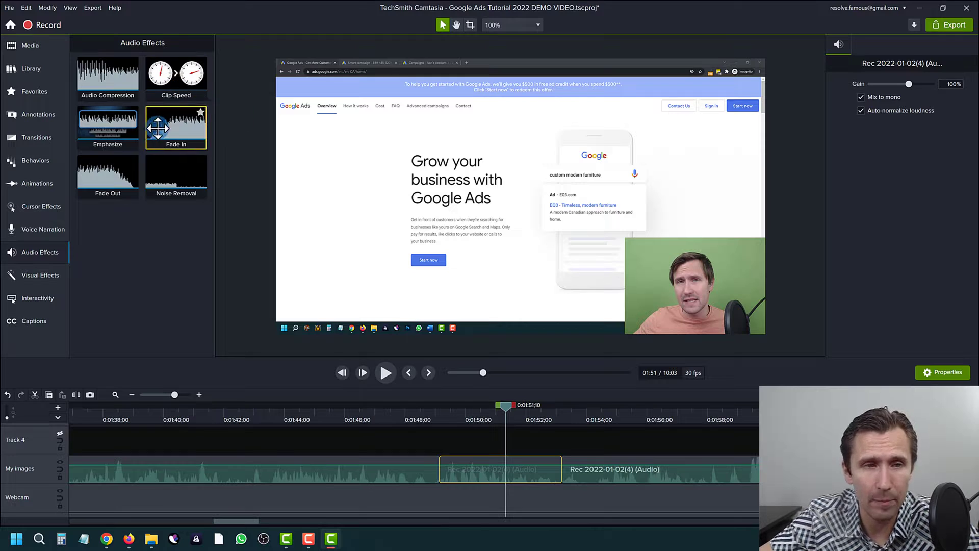
- Apply the Fade In audio effect to the isolated audio segment and play it from its start
left_click_drag(159, 127, 489, 469)
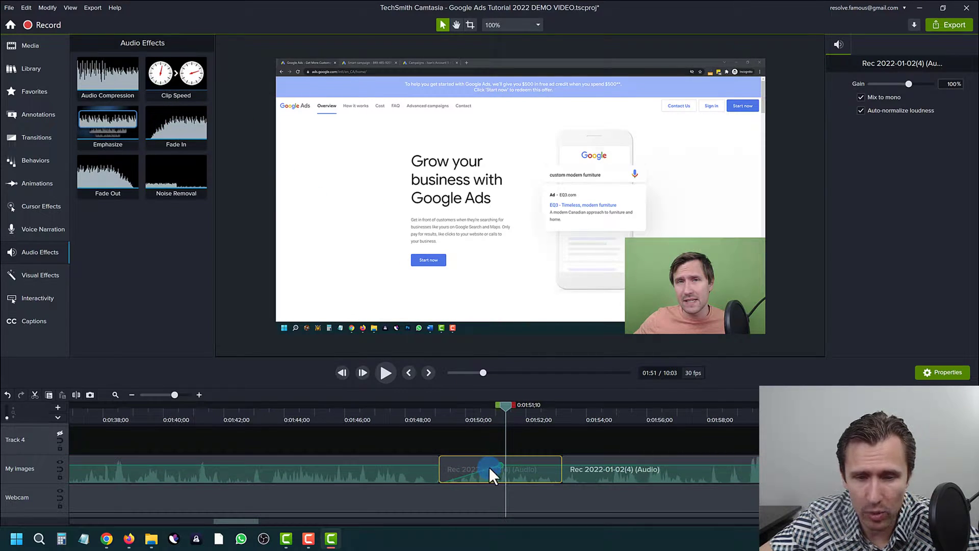
left_click(436, 414)
left_click(386, 372)
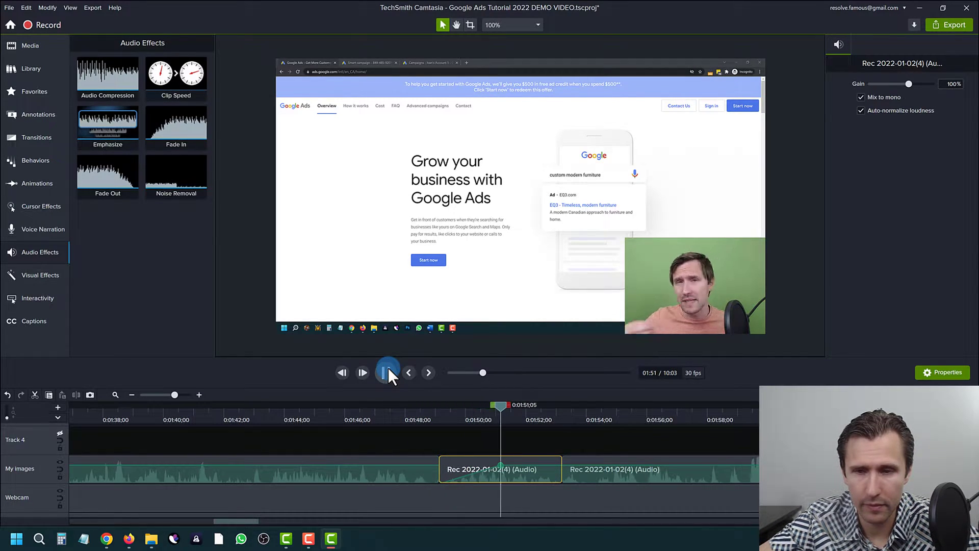
left_click(387, 368)
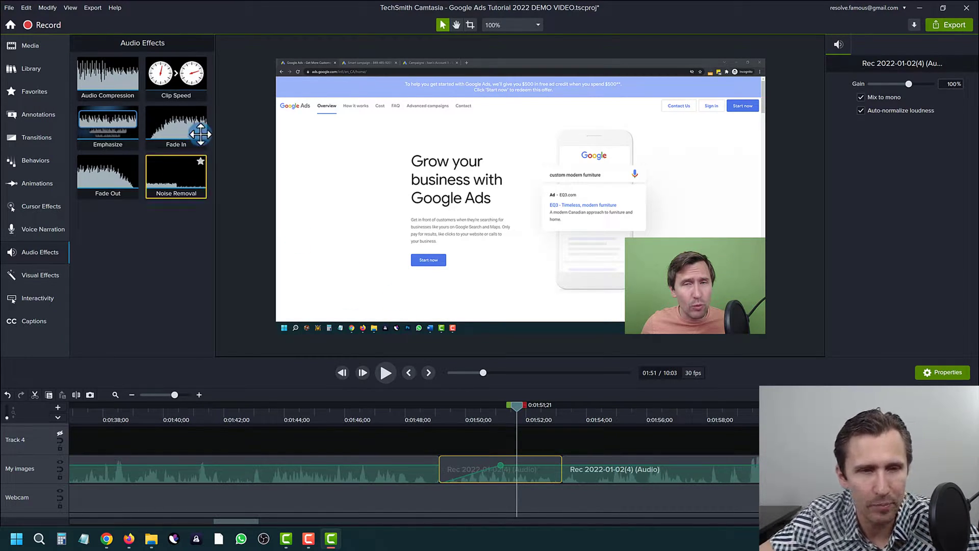
- Apply the Fade Out audio effect to the isolated audio segment and play its second half
left_click_drag(99, 176, 510, 440)
left_click(502, 415)
left_click(381, 368)
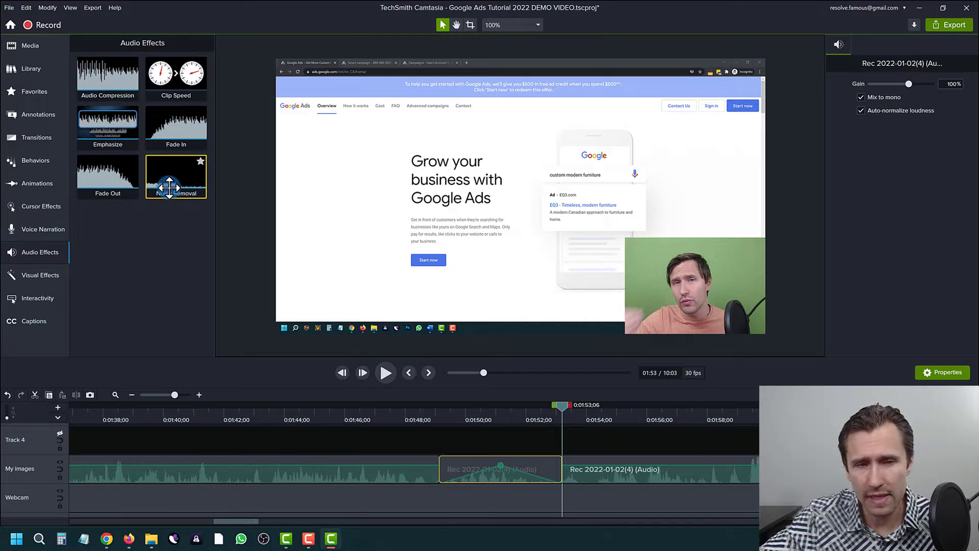
- Add the Noise Removal and Clip Speed effects to the isolated audio segment
left_click_drag(169, 187, 533, 472)
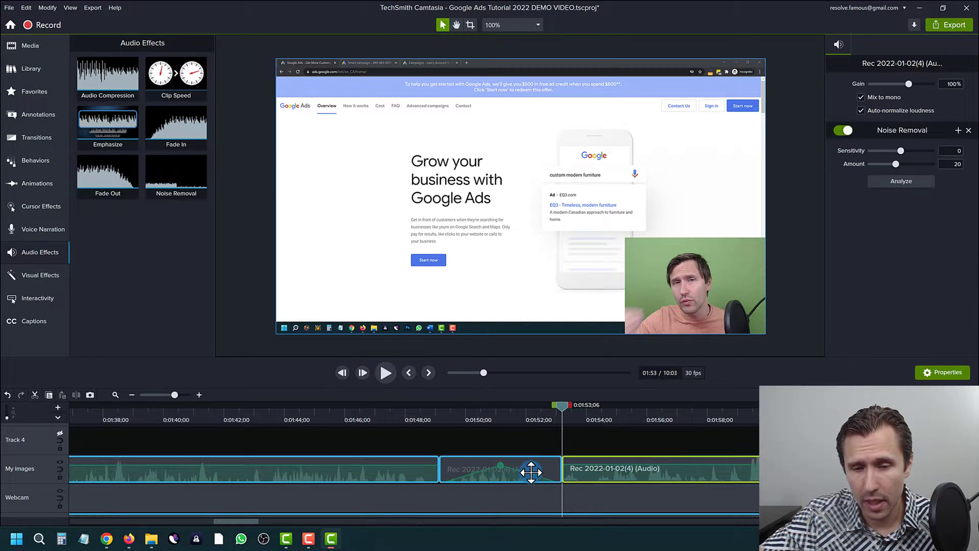
left_click(519, 471)
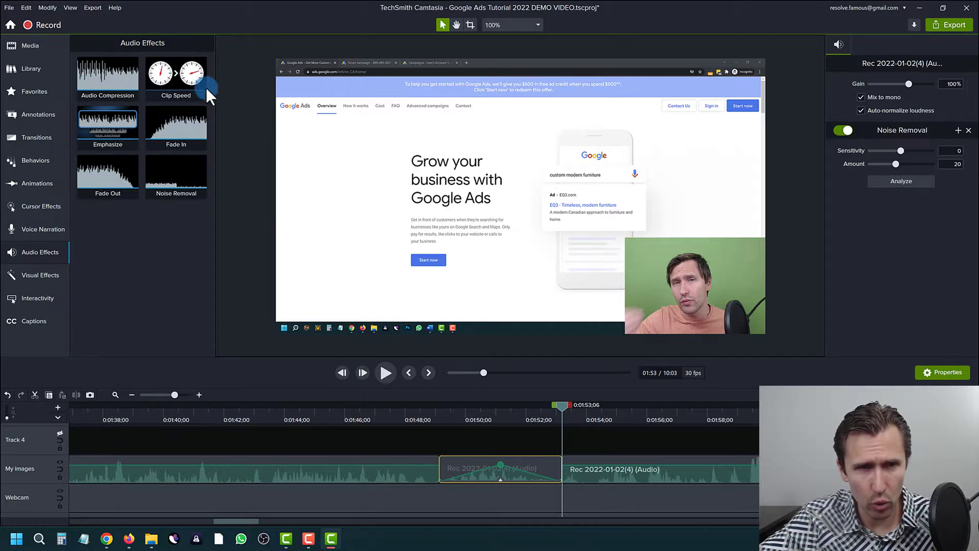
left_click_drag(162, 73, 512, 469)
left_click(493, 418)
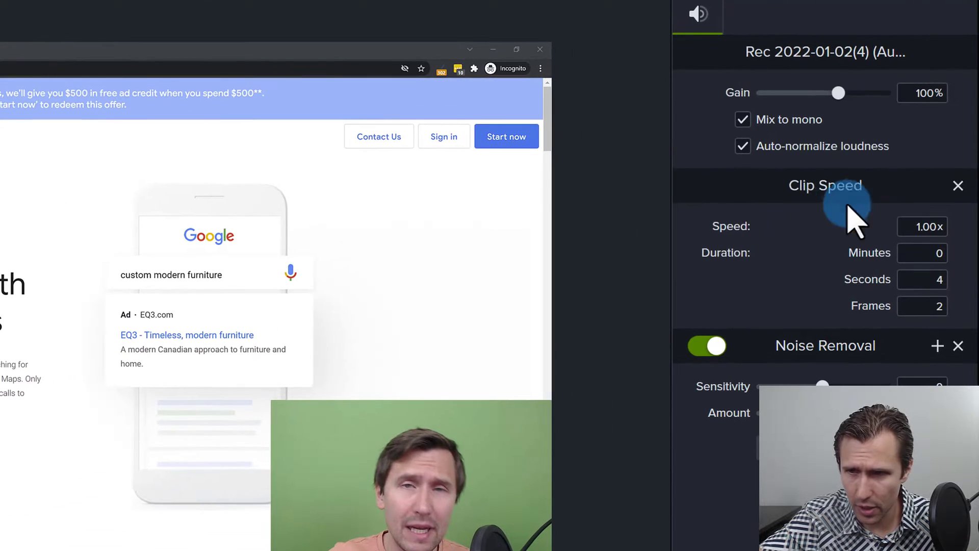
- Set the isolated audio segment's clip speed to 2.00x and play the segment from its start
left_click(911, 229)
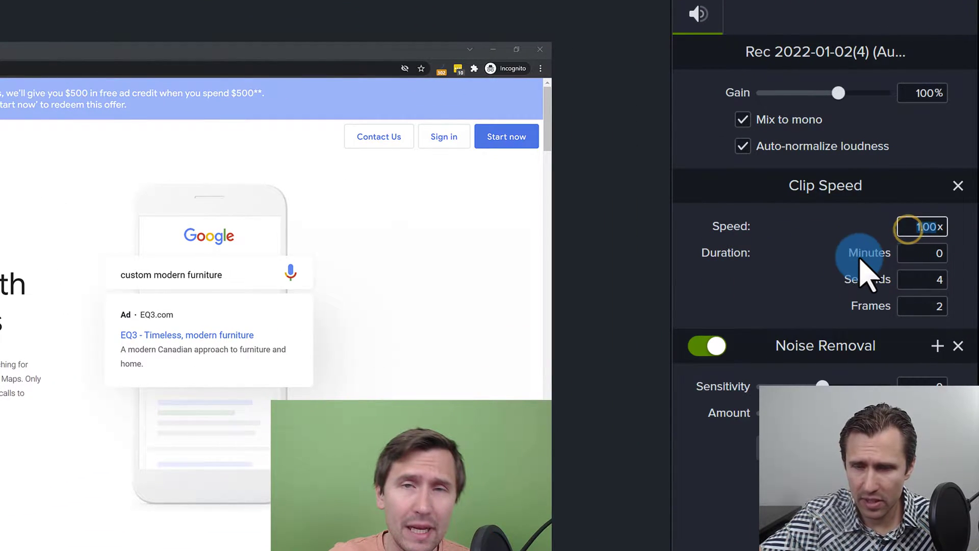
type("2x")
key("Return")
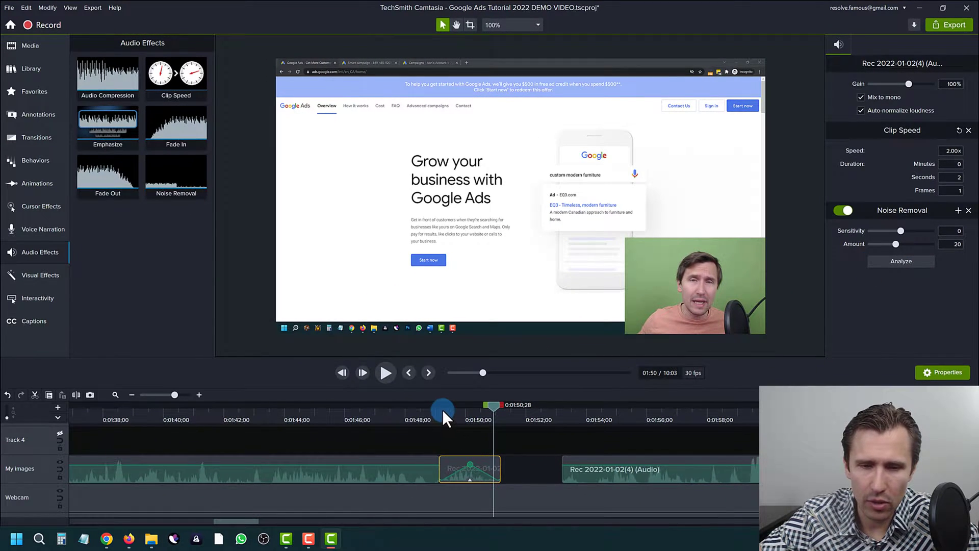
left_click(436, 409)
left_click(385, 366)
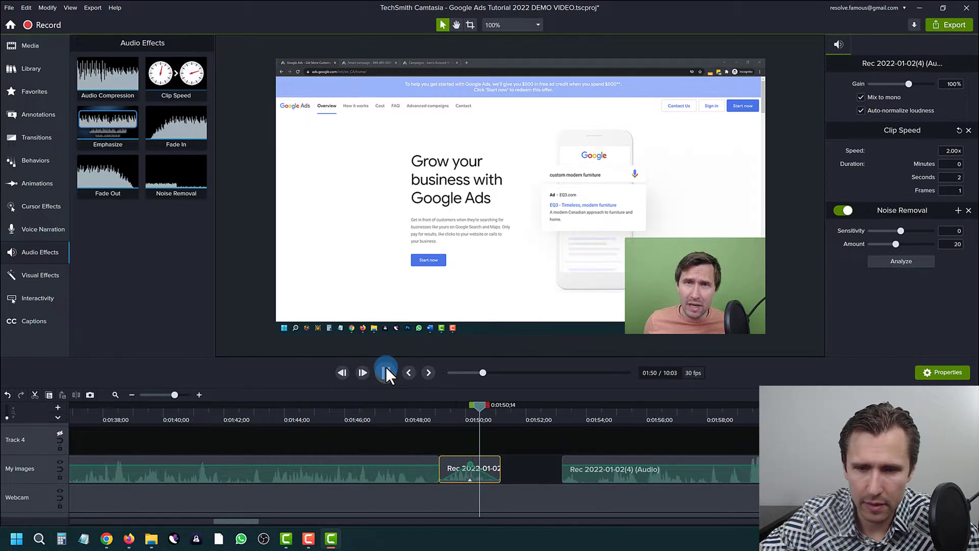
left_click(386, 372)
left_click(527, 468)
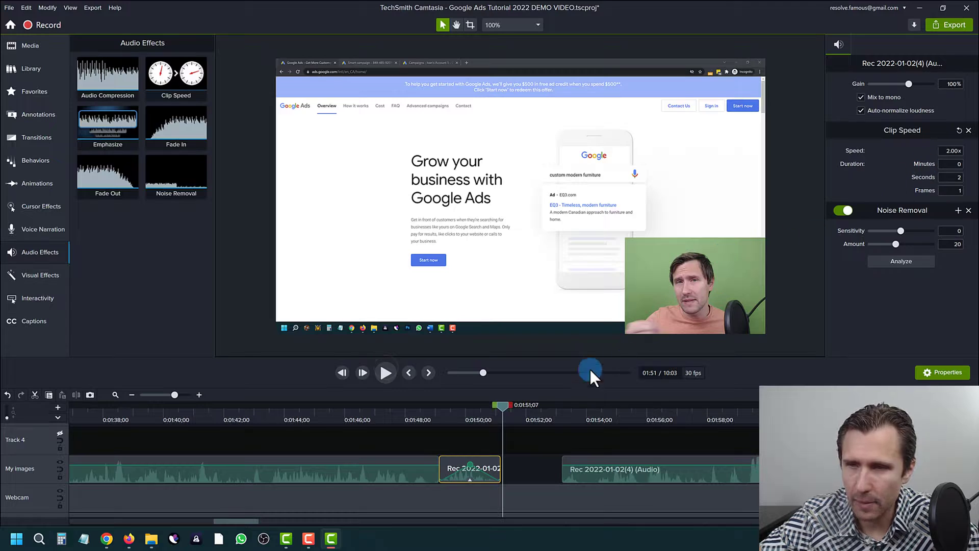
- Show the visual effects and look through the available effects
left_click(477, 408)
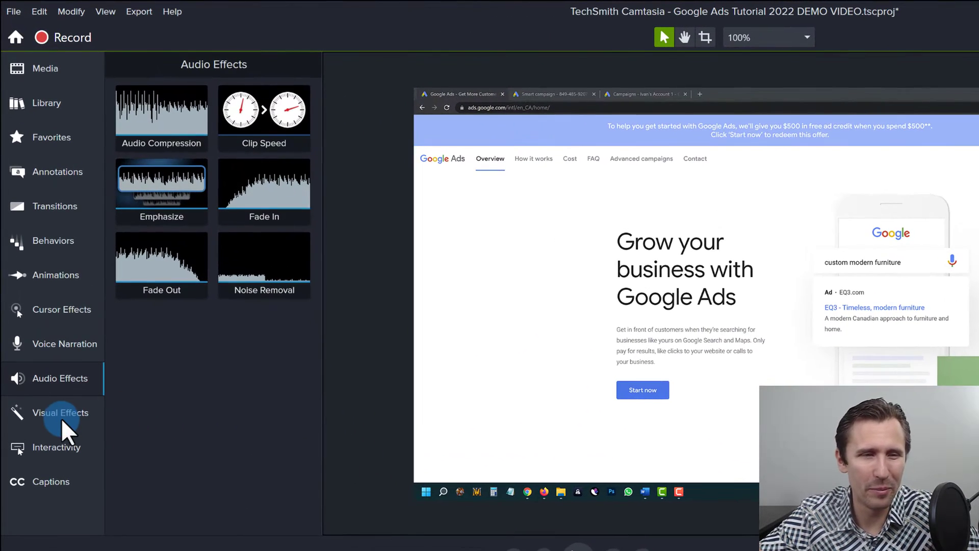
left_click(45, 406)
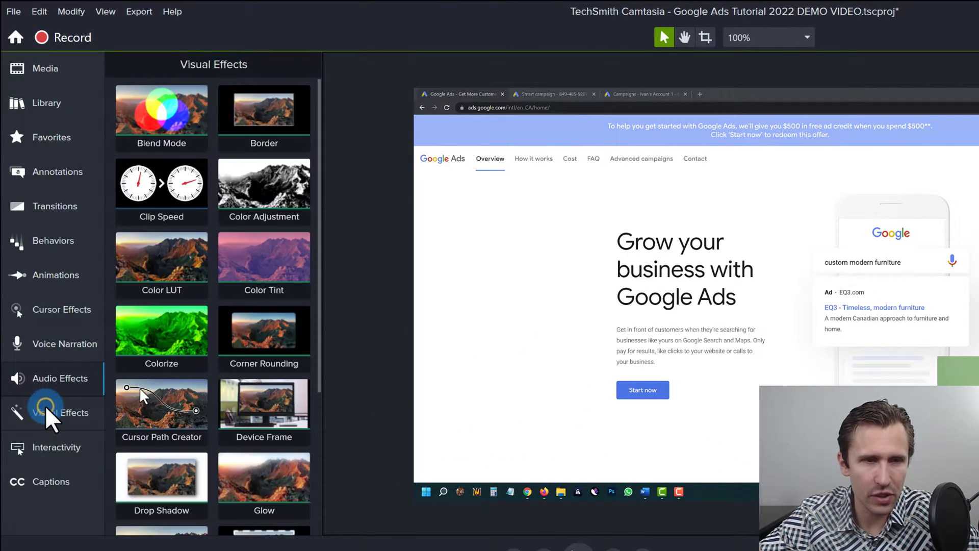
scroll(259, 446, "down", 1)
scroll(262, 470, "up", 1)
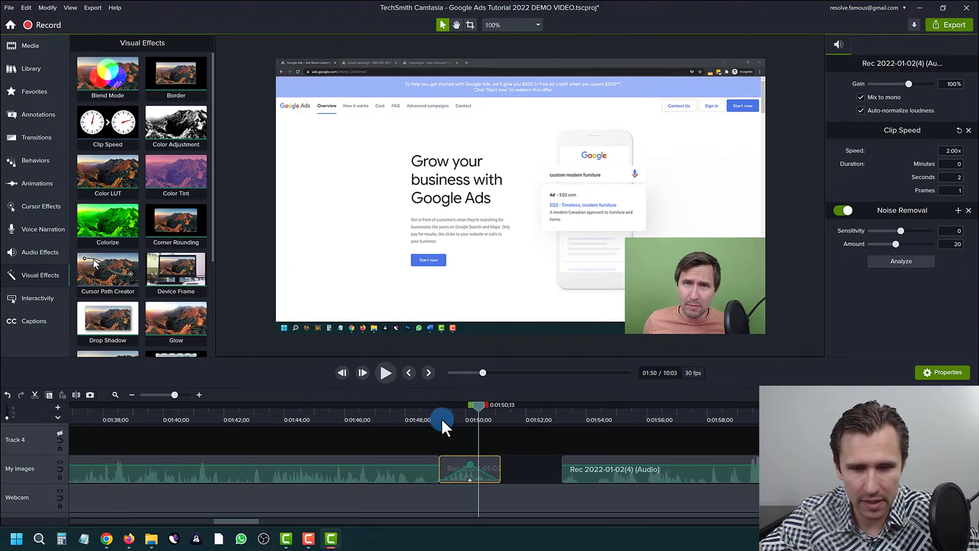
- Split the Webcam camera clip at 0:01:49;03, near the start of the sped-up audio segment
scroll(437, 468, "down", 1)
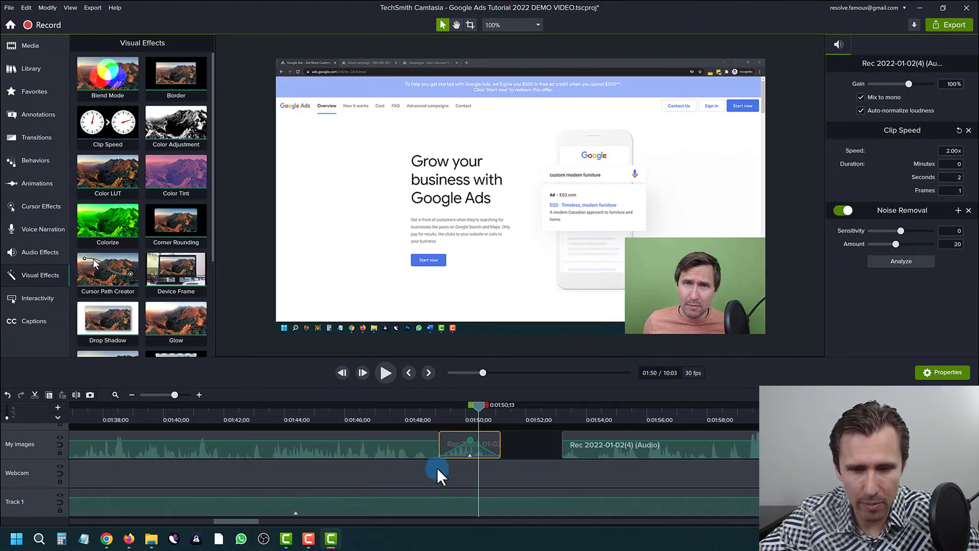
left_click(441, 412)
left_click_drag(443, 403, 438, 417)
left_click(442, 476)
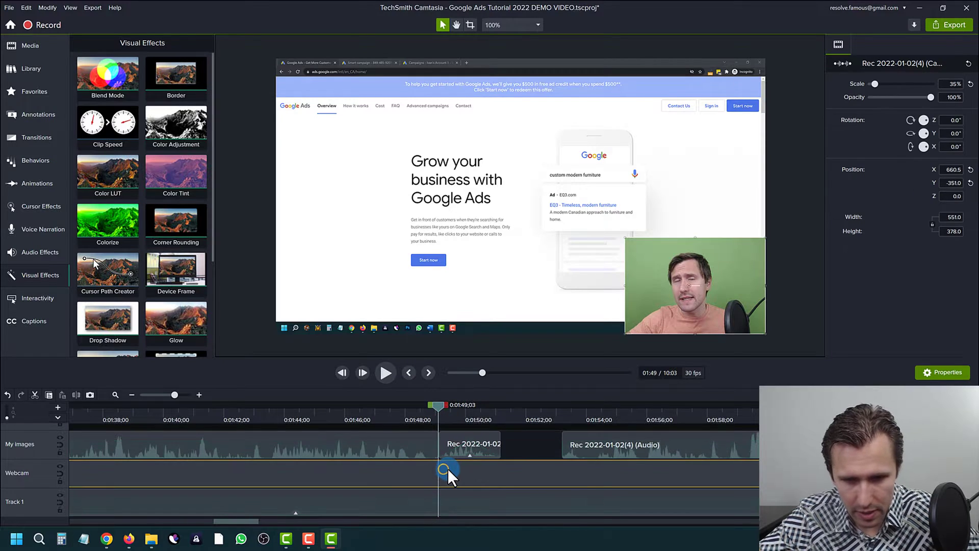
left_click(438, 406)
- Split the Webcam camera clip at 0:01:51;05, at the end of the sped-up audio, and select the piece before the cut
left_click(502, 425)
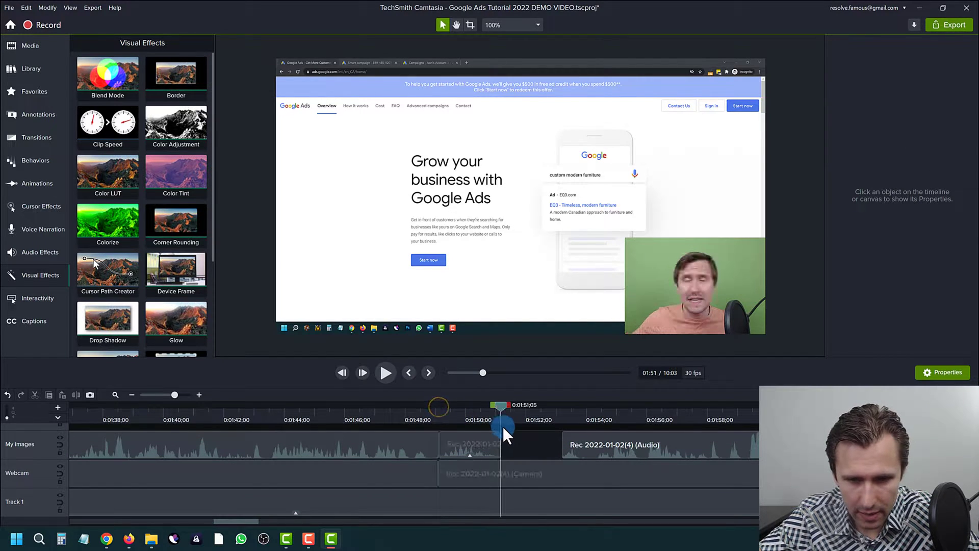
left_click(457, 498)
left_click(478, 467)
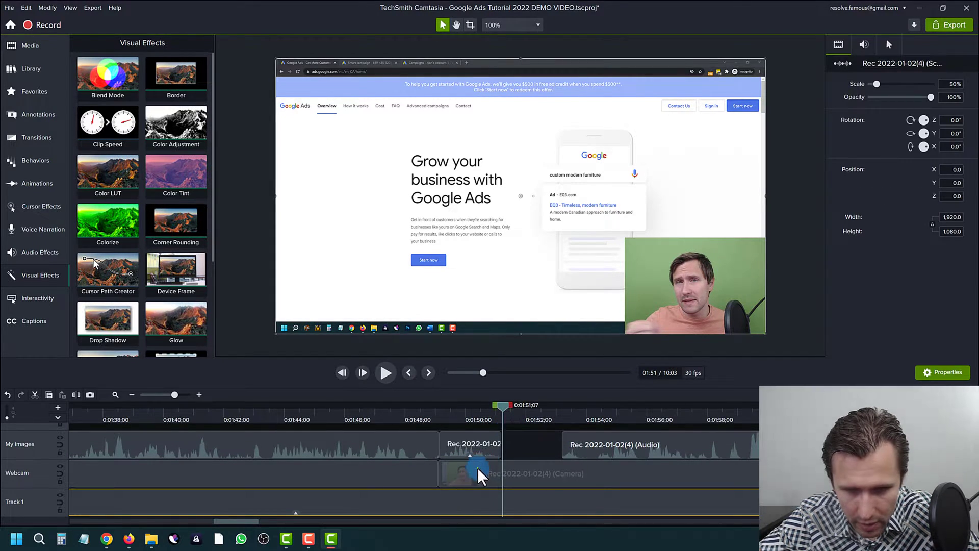
left_click(500, 408)
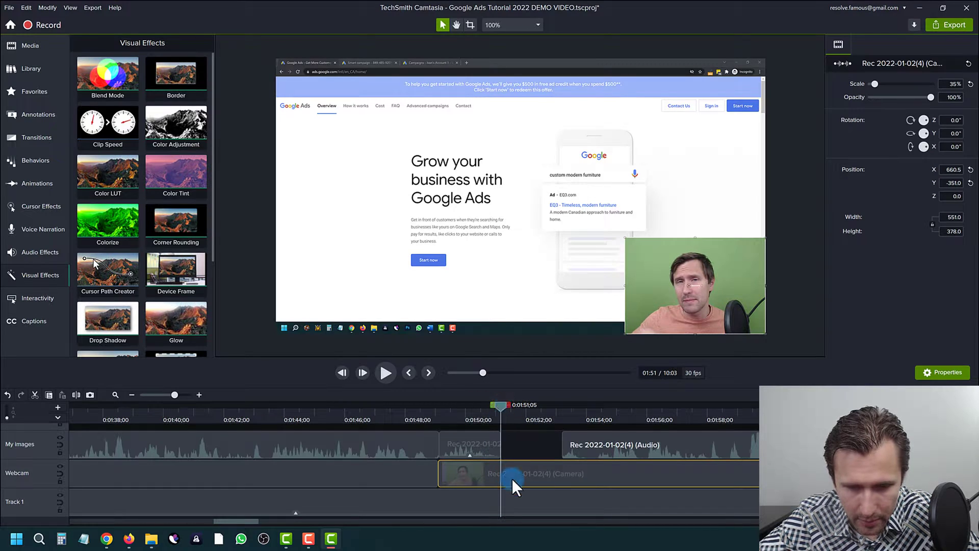
scroll(512, 478, "up", 3)
left_click(469, 473)
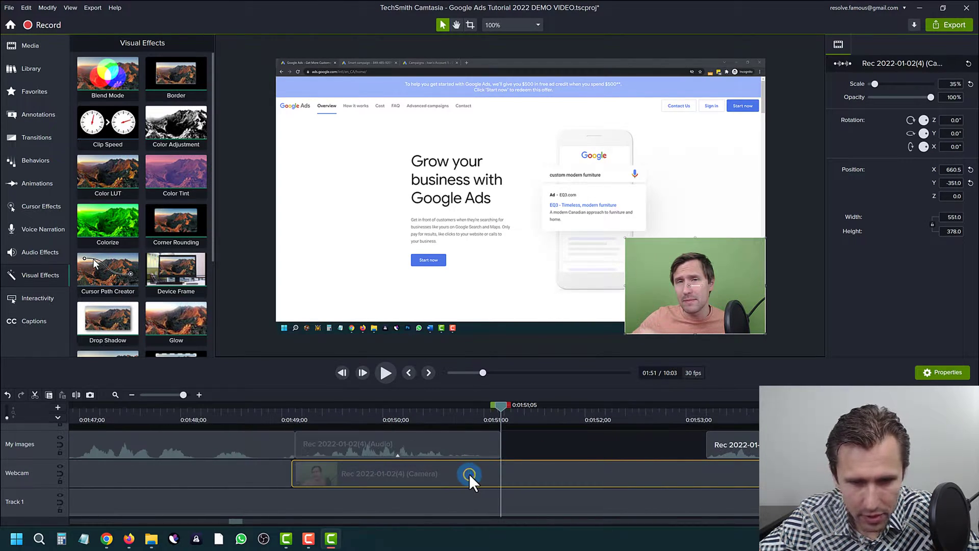
key("s")
left_click(401, 466)
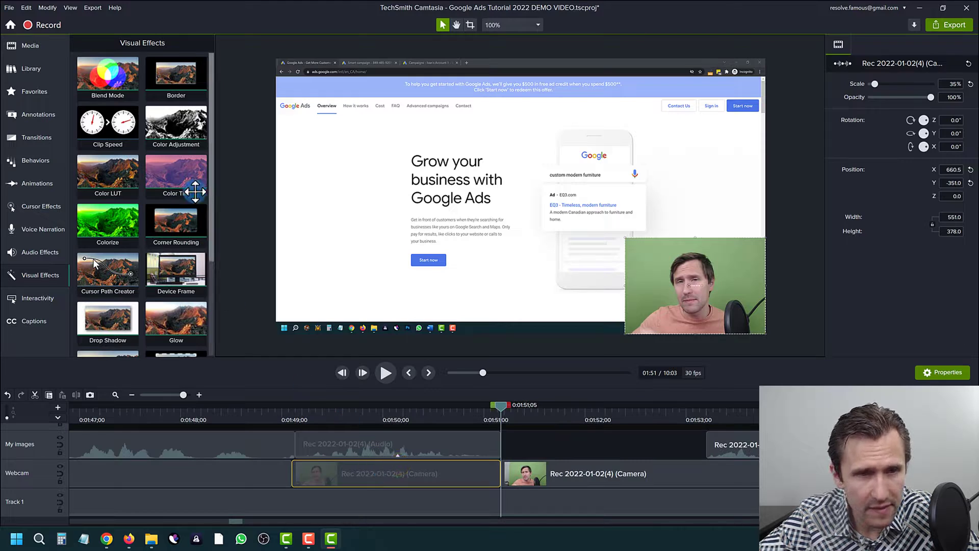
- Add the Clip Speed visual effect to the short webcam segment, set its speed to 2.00x and play it
left_click_drag(107, 125, 396, 472)
left_click(420, 414)
left_click(950, 271)
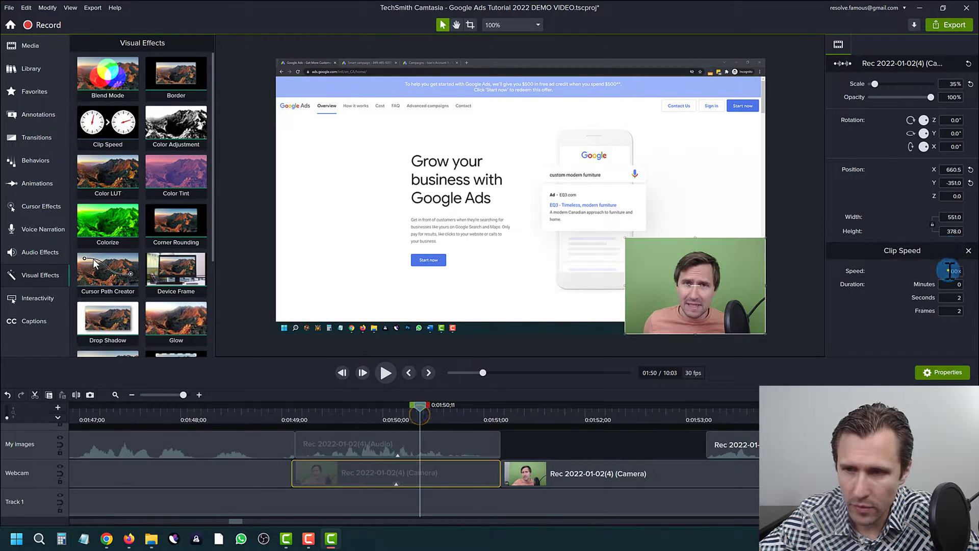
type("2")
key("Return")
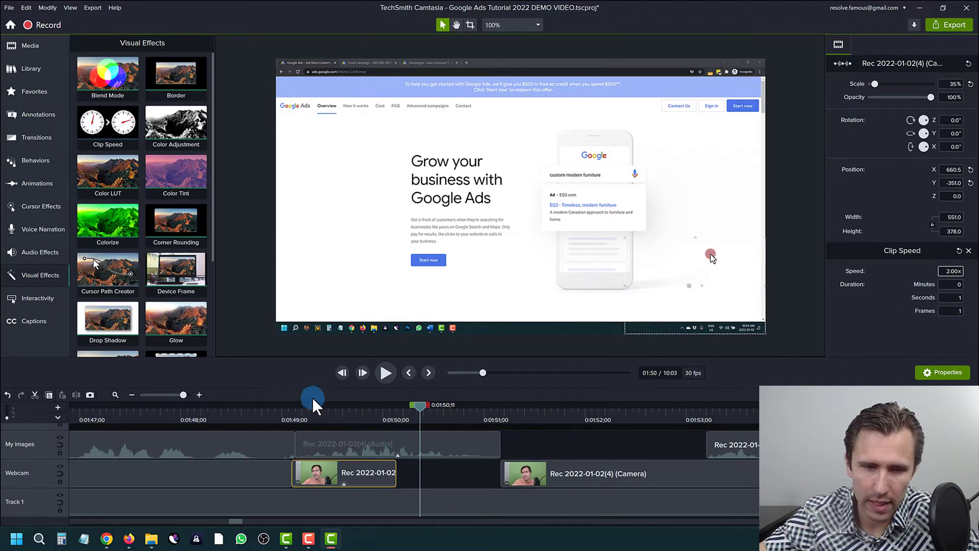
left_click(289, 411)
left_click(389, 368)
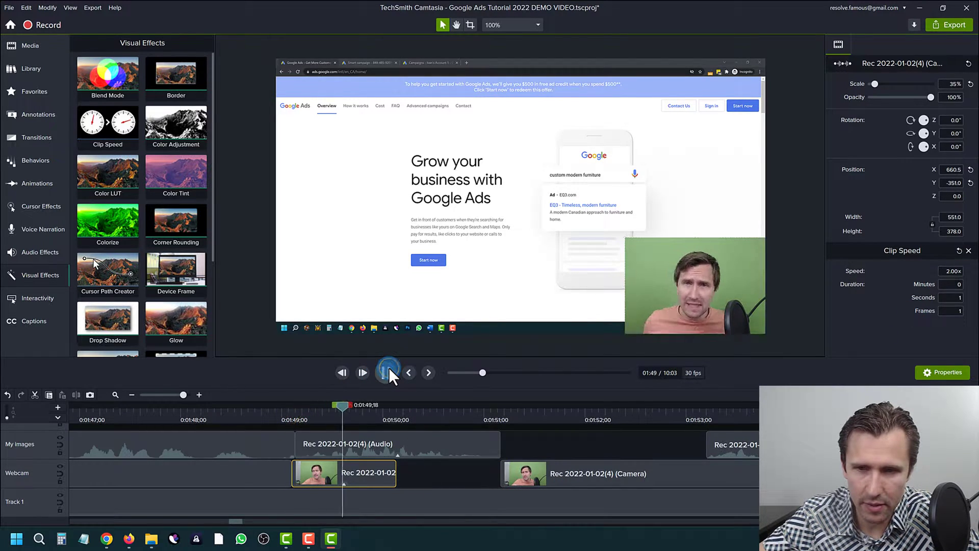
left_click(344, 417)
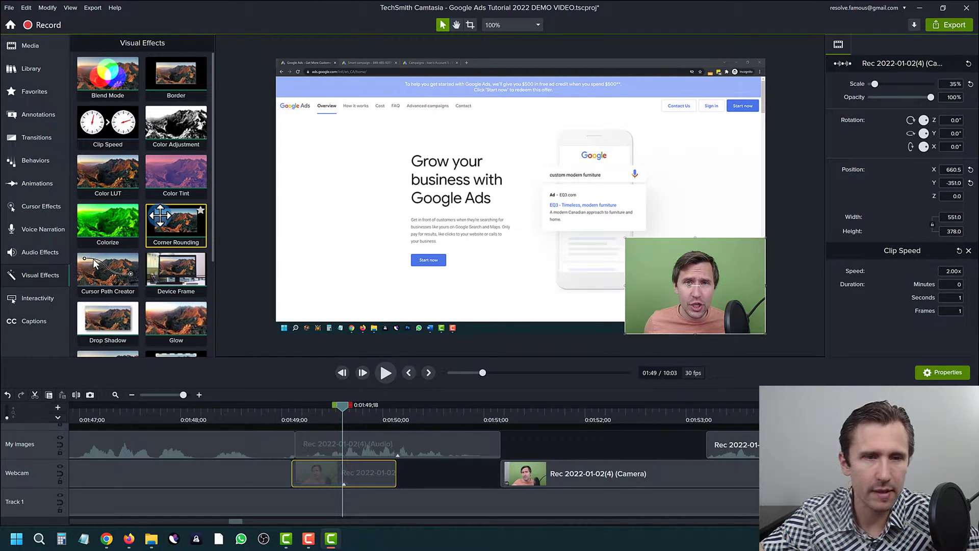
- Apply the Remove a Color effect to the webcam clip that precedes the sped-up segment
scroll(160, 215, "down", 3)
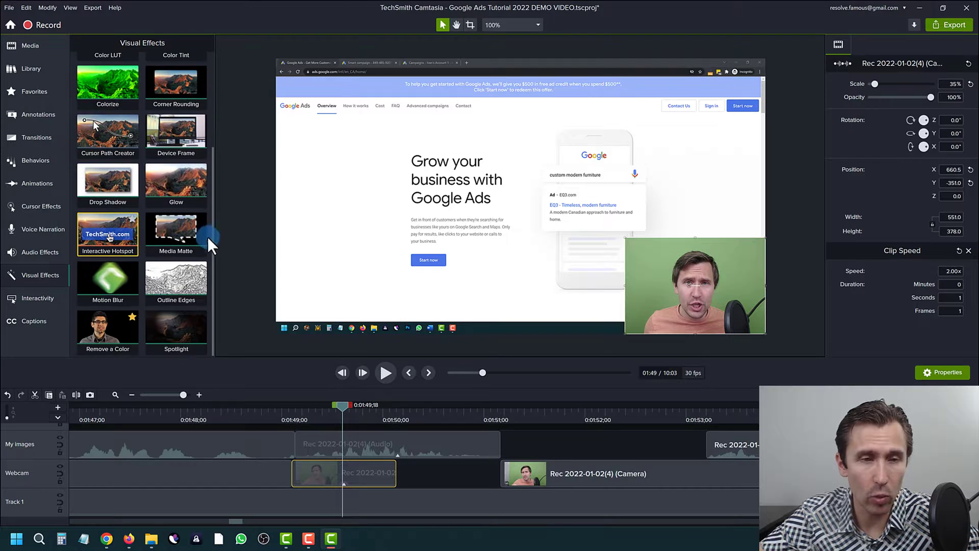
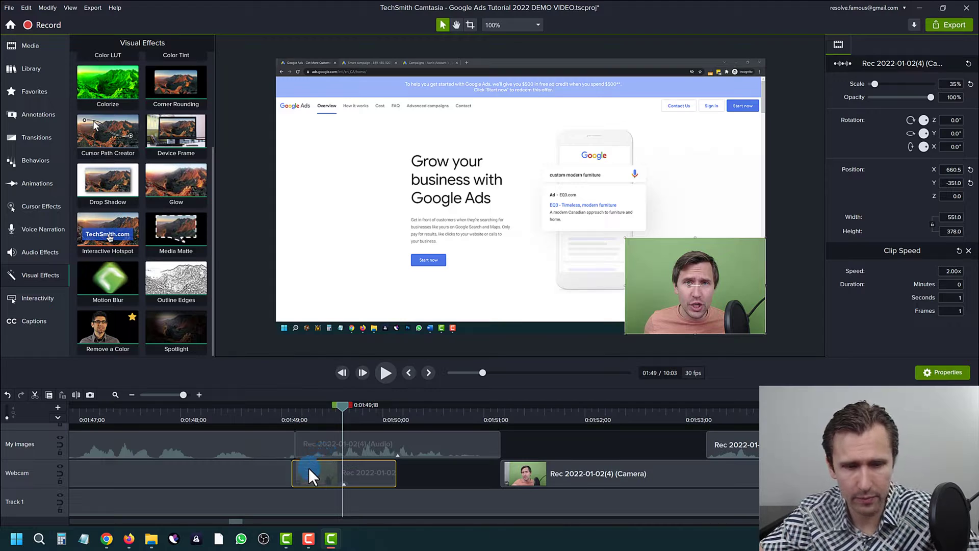
scroll(308, 467, "down", 3)
left_click(256, 411)
left_click(267, 469)
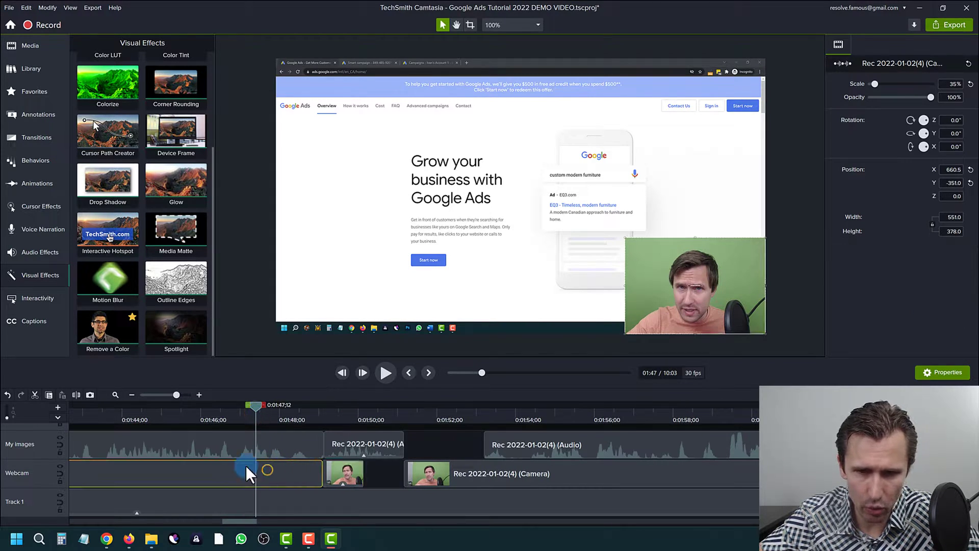
left_click_drag(117, 334, 216, 479)
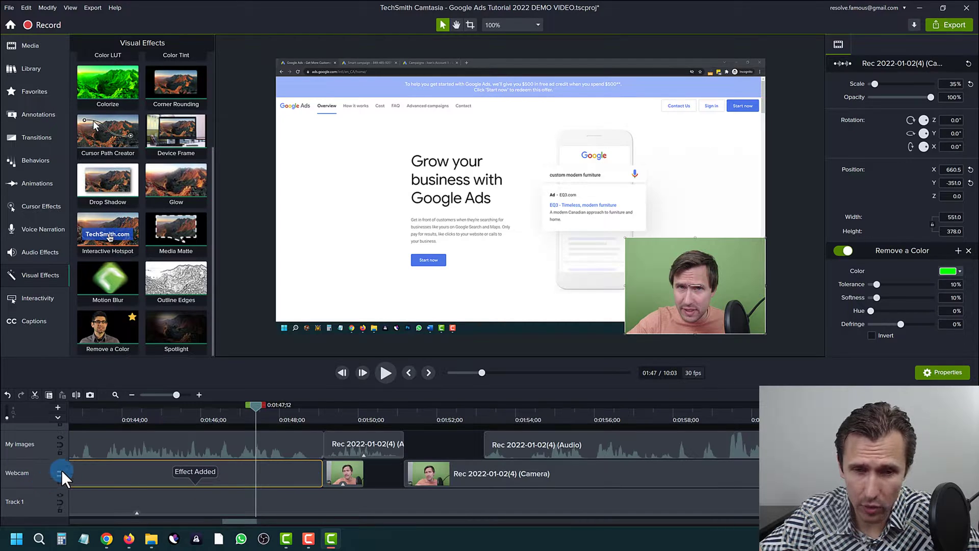
- Sample the green wall behind the presenter, #7BA069, as the colour removed from the webcam clip
left_click(301, 503)
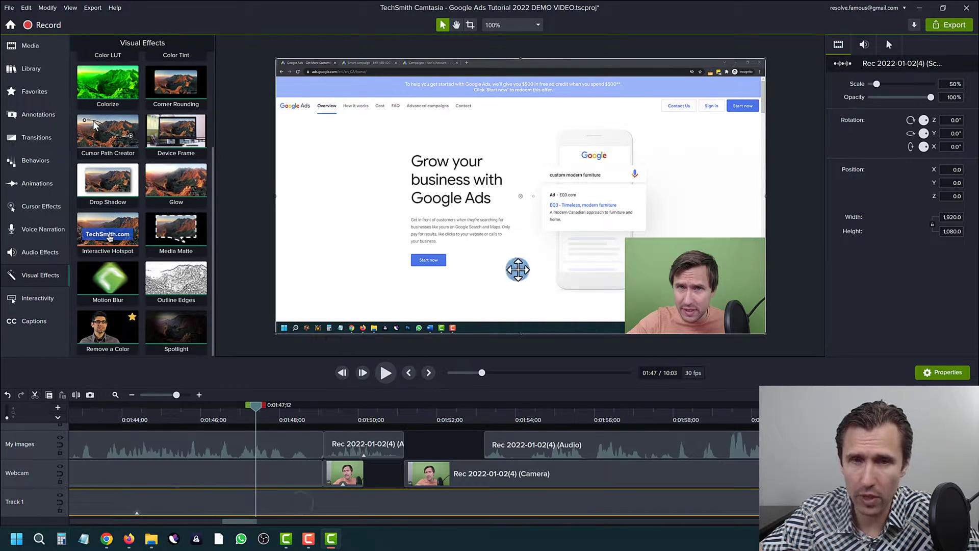
left_click(280, 468)
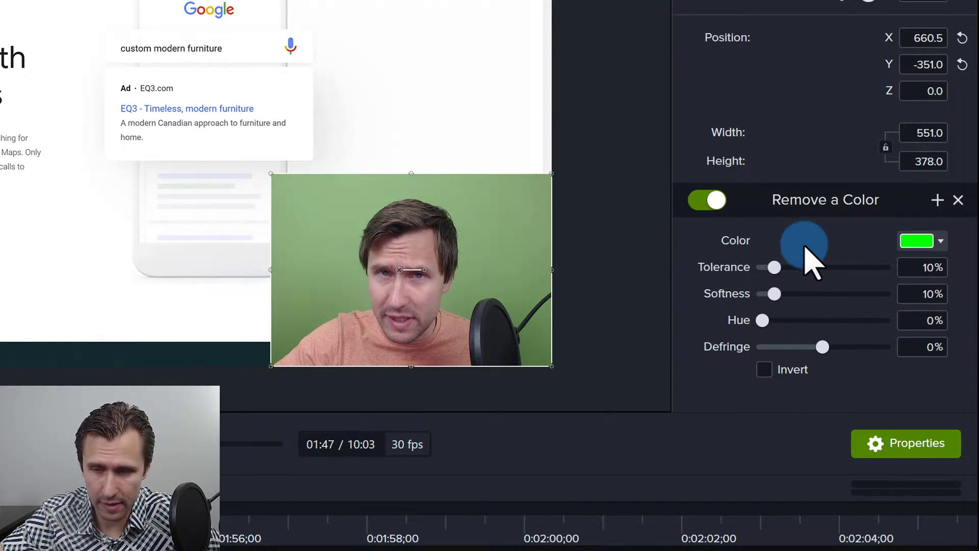
left_click(928, 241)
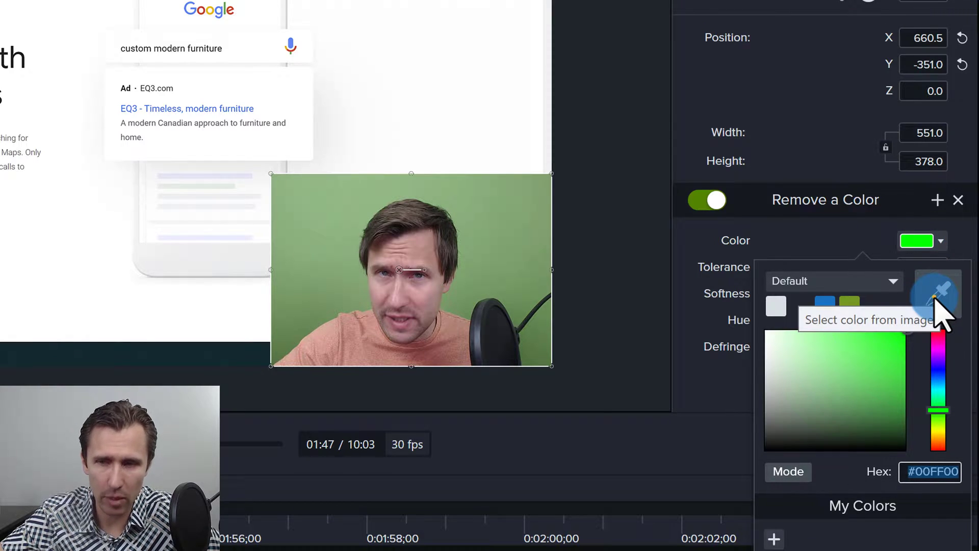
left_click(937, 299)
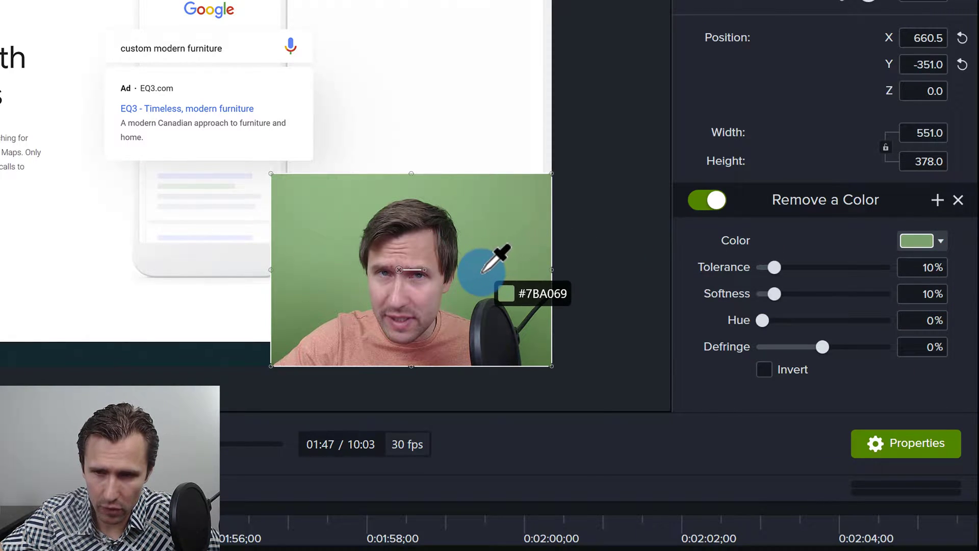
left_click(481, 272)
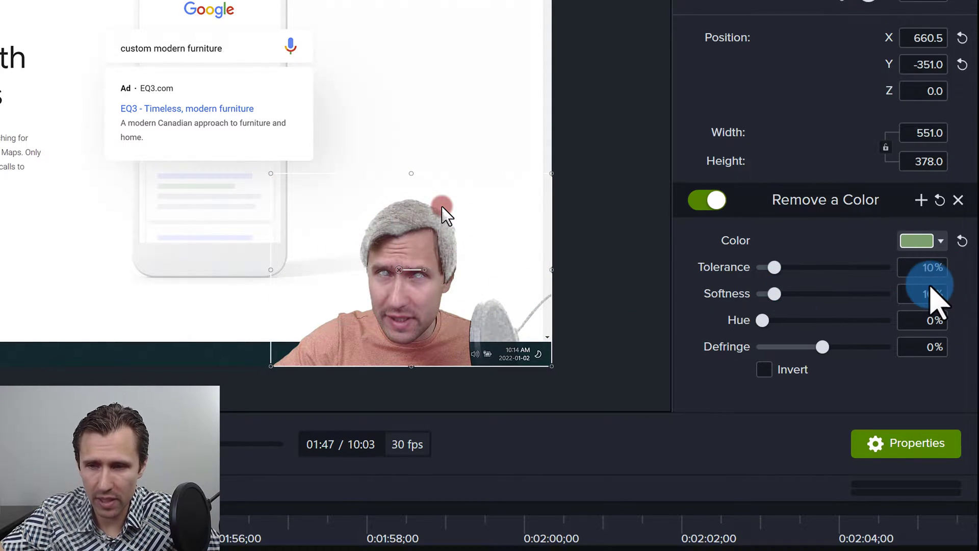
- Set the softness of the webcam clip's Remove a Color effect to 0%
left_click(917, 294)
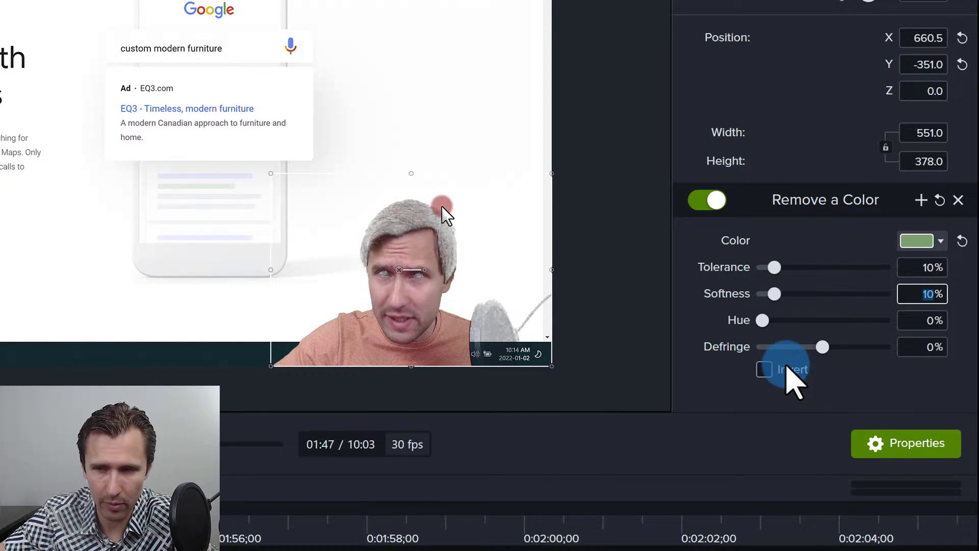
type("3")
key("Down")
key("Down")
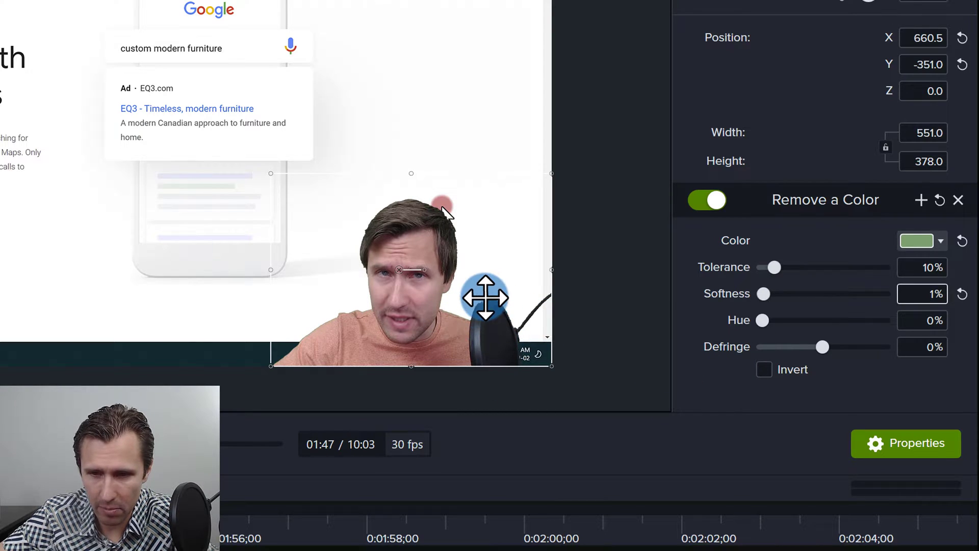
key("Down")
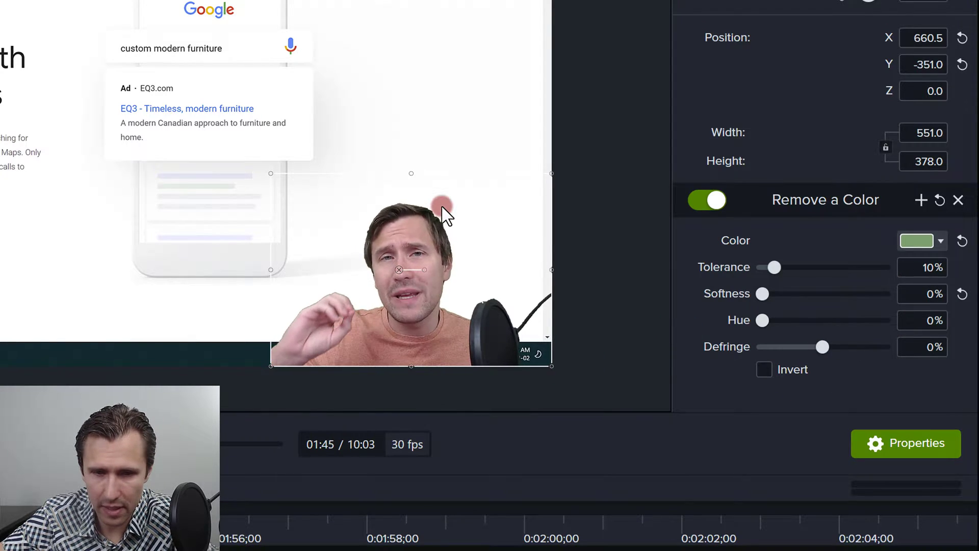
- Try raising the Remove a Color tolerance on the webcam clip to 17%
left_click(125, 240)
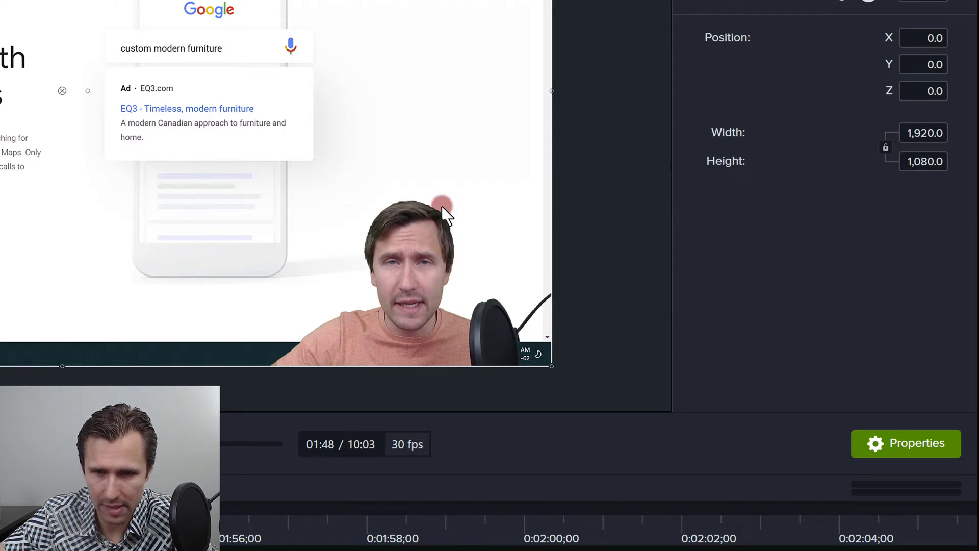
left_click(411, 286)
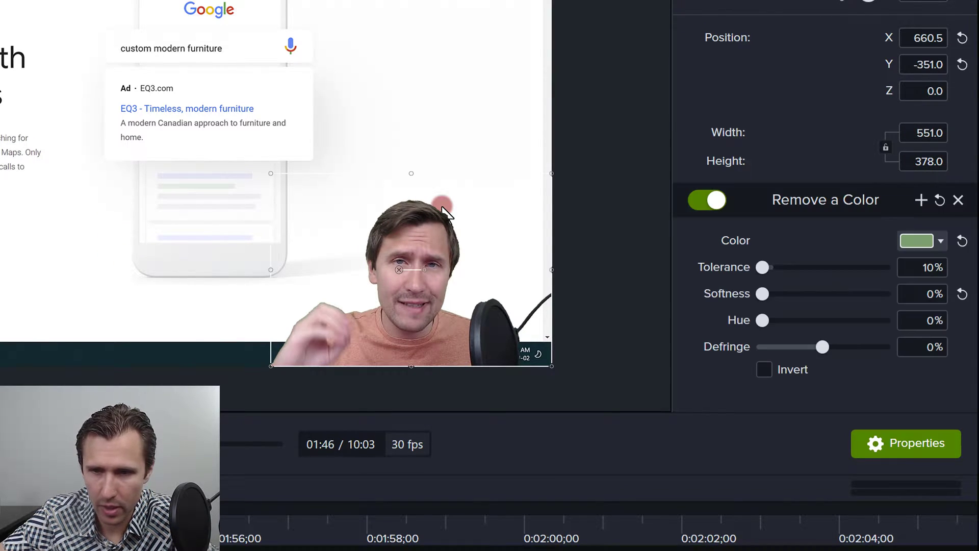
left_click(912, 267)
type("14")
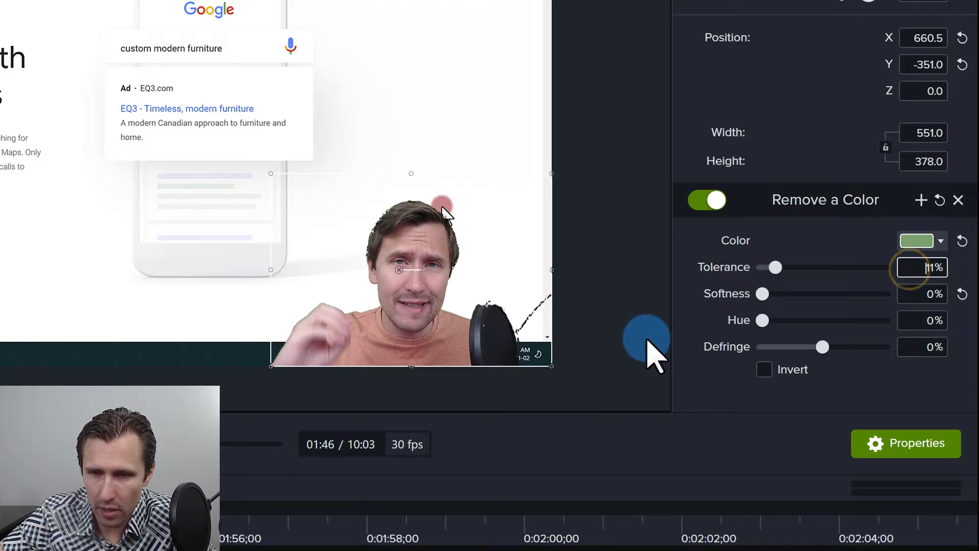
key("Up")
key("Up")
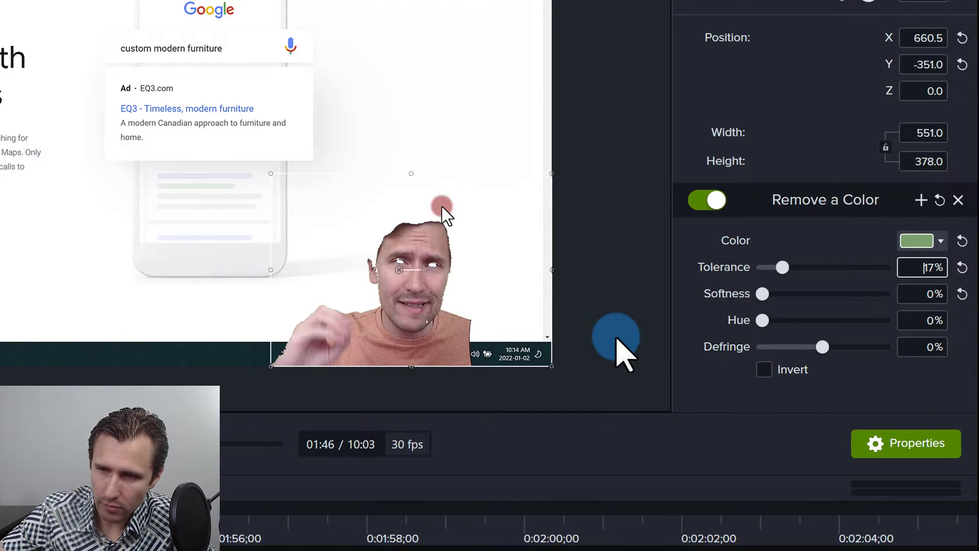
- Lower the webcam clip's Remove a Color tolerance to 6%
key("Down")
key("Down")
key("Down")
key("Down")
key("Down")
key("Down")
key("Down")
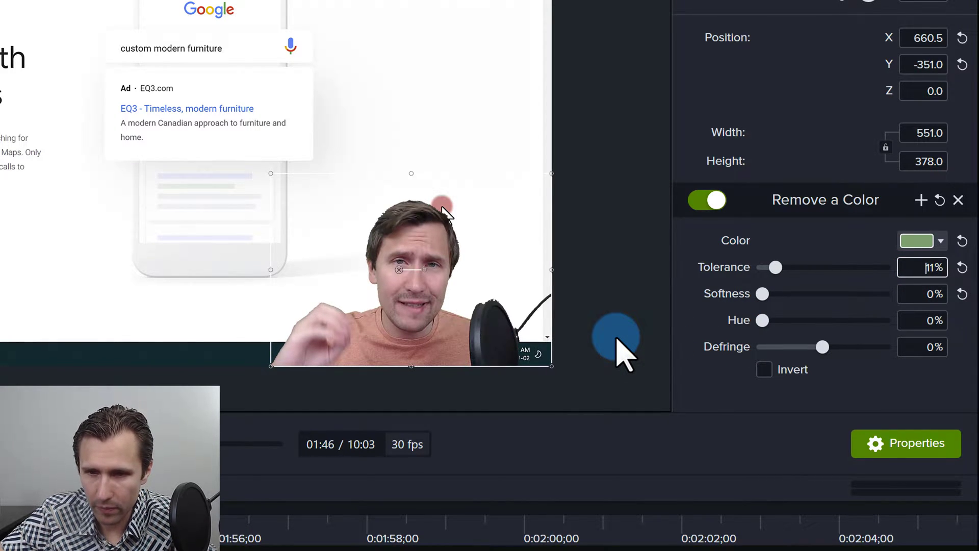
key("Down")
key("Down")
key("Down")
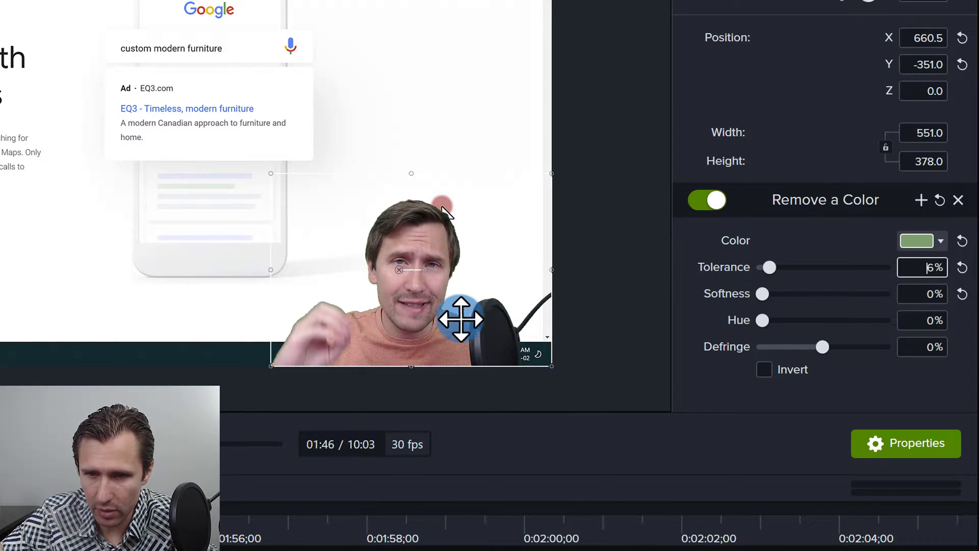
- Compare tolerances of 1%, 2% and 3% around the presenter's outline and set the Remove a Color tolerance to 4%
scroll(437, 282, "up", 3)
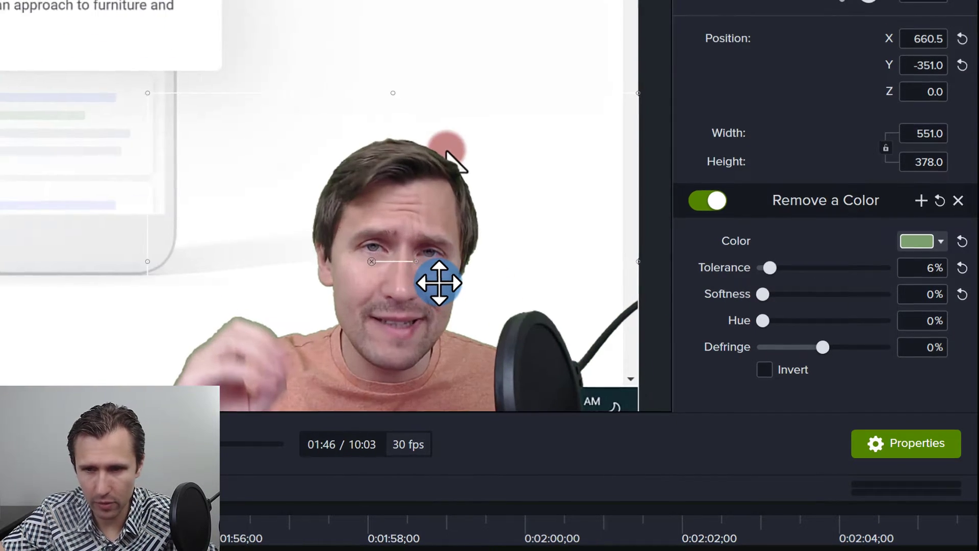
left_click_drag(505, 306, 352, 200)
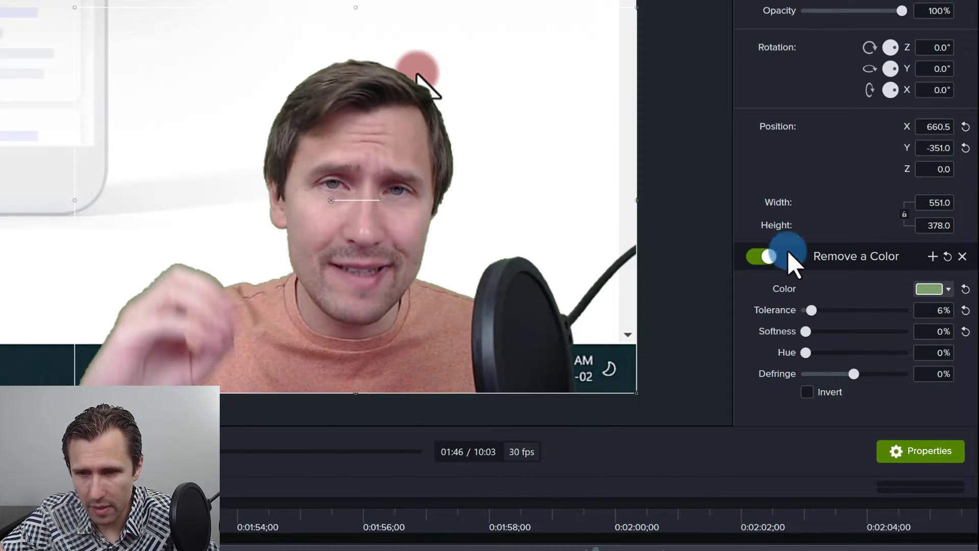
type("2")
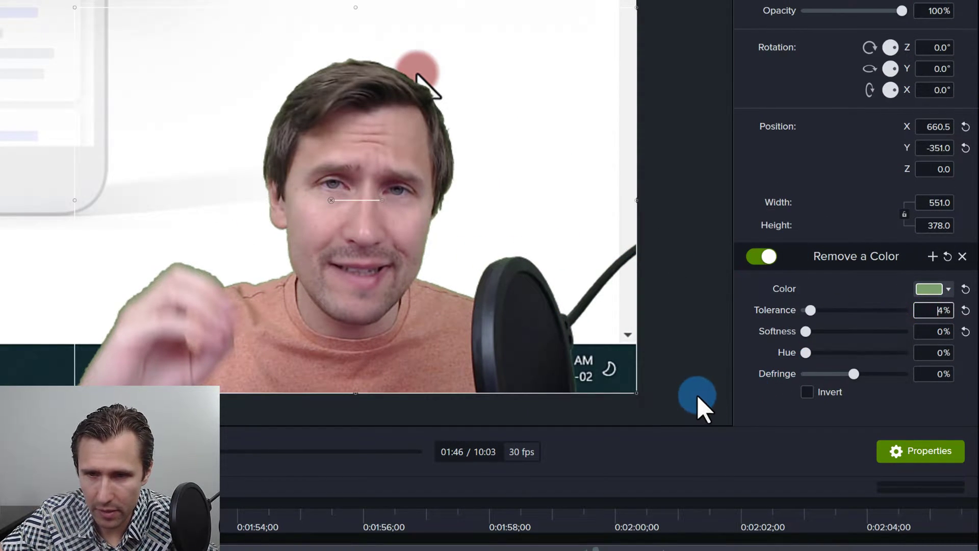
key("BackSpace")
type("1")
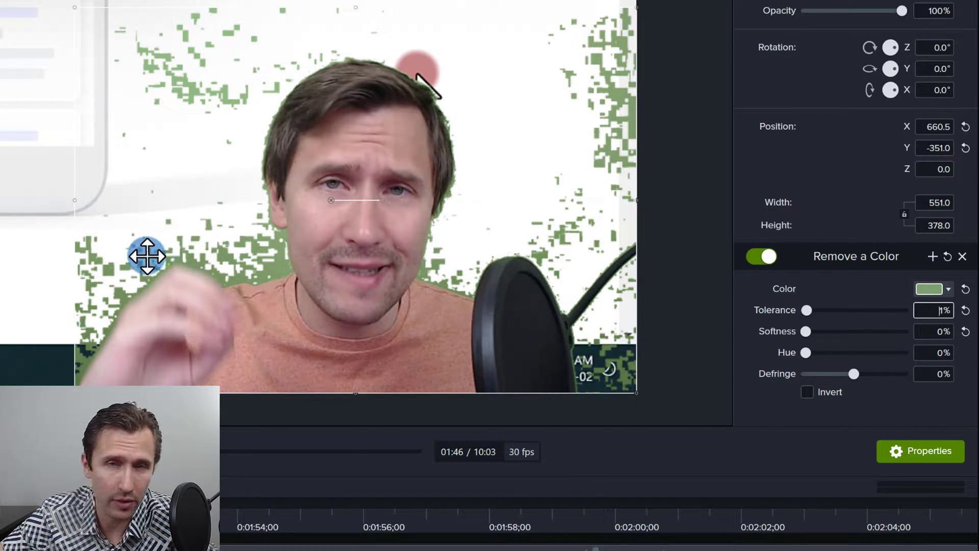
key("BackSpace")
type("2")
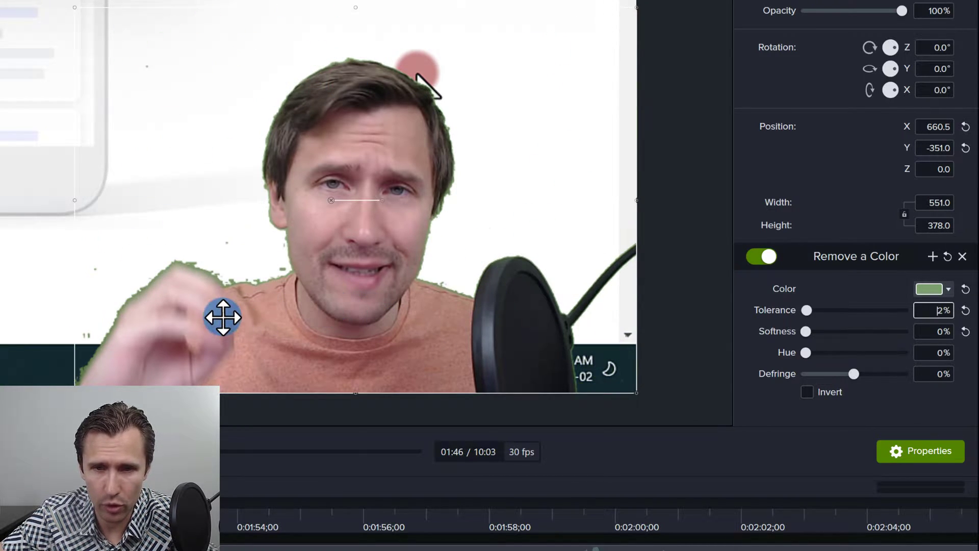
key("BackSpace")
type("3")
key("BackSpace")
type("4")
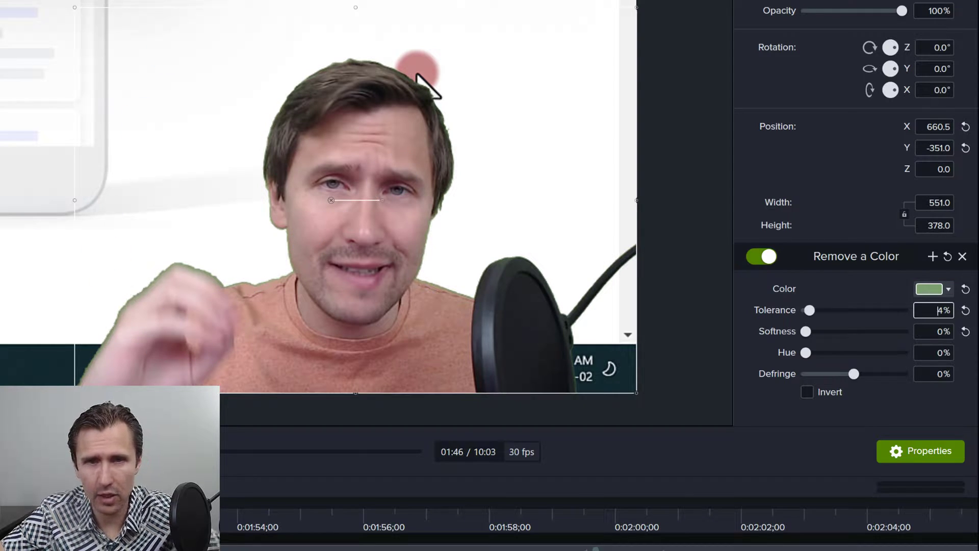
- Play the webcam clip from about 1:44 to examine the removed background at full canvas view
left_click(169, 0)
left_click(168, 0)
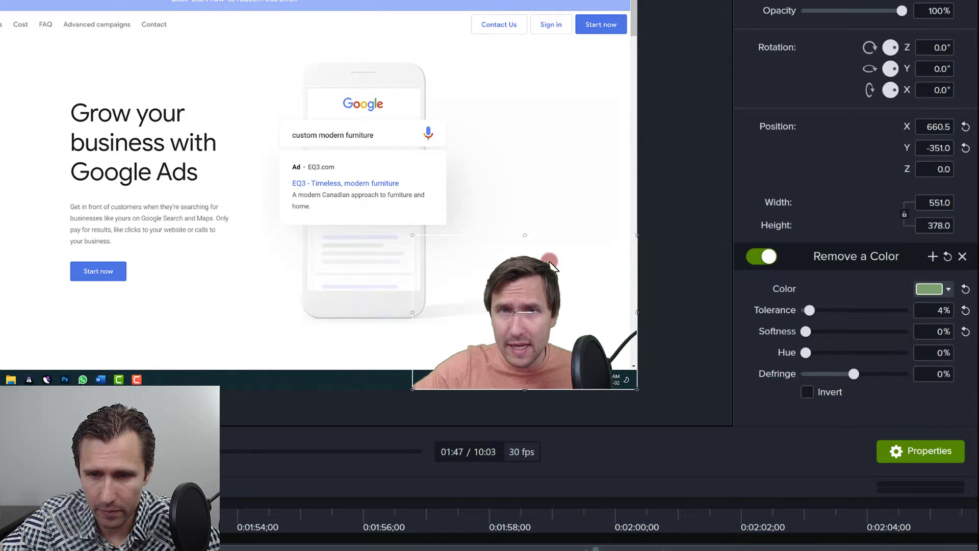
key("comma")
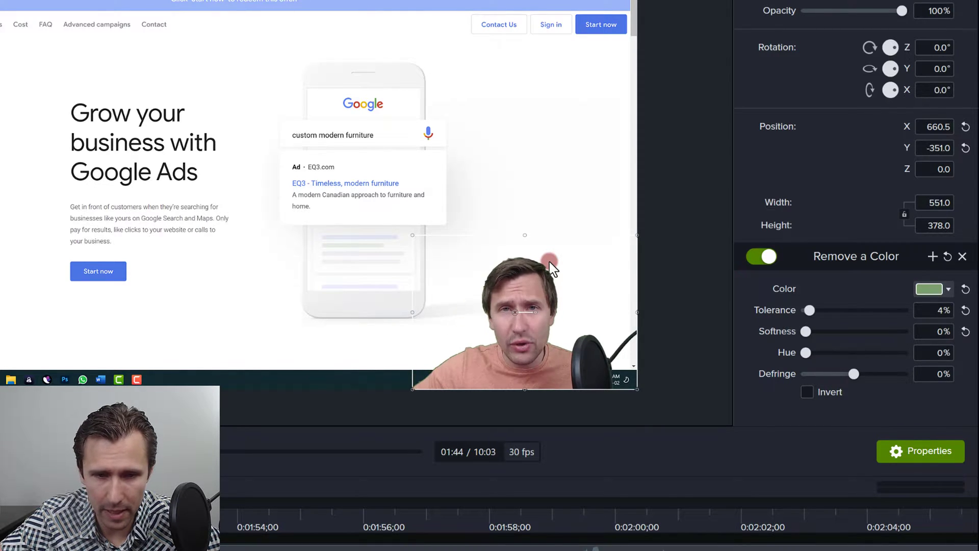
key("space")
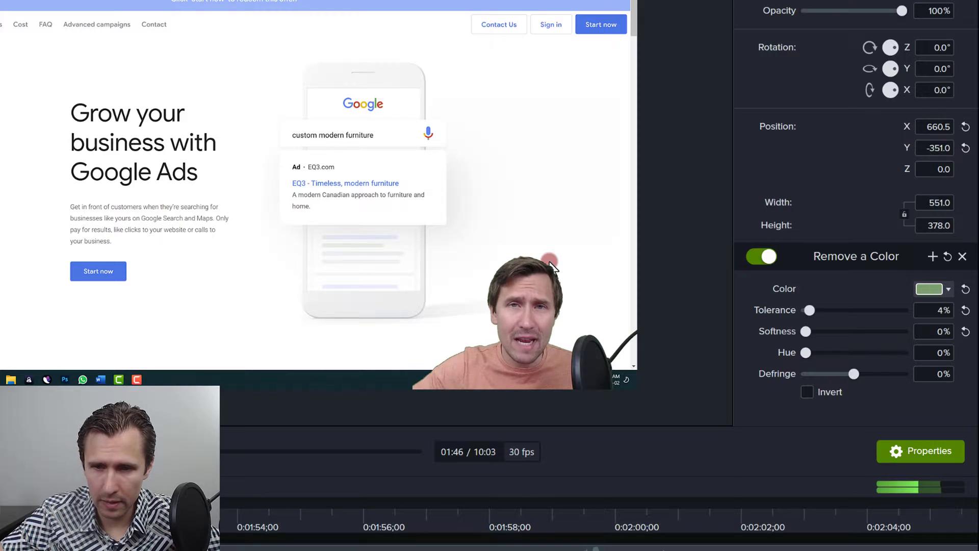
key("space")
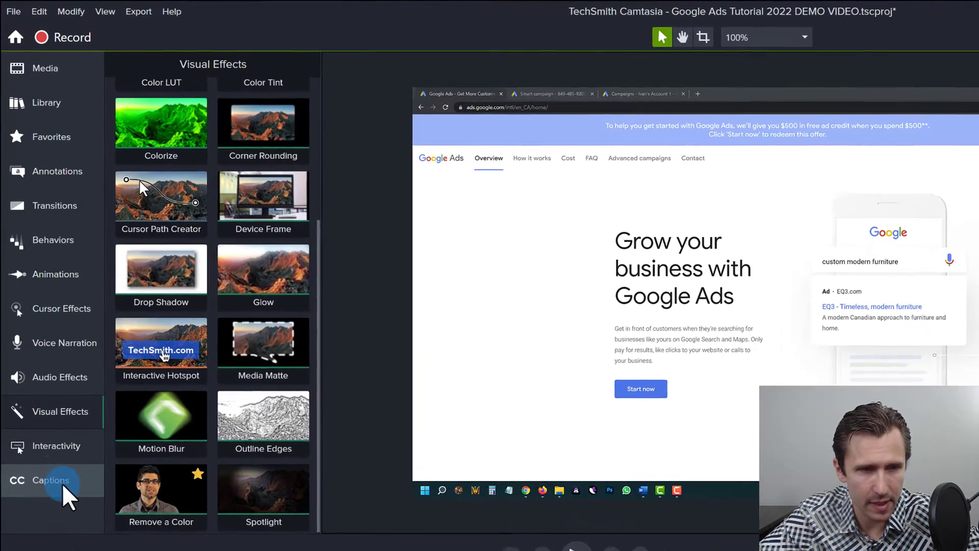
- Add a caption at 0:01:48;02 that introduces the presenter by first name and continues "and in this video I'll show you how to do this"
left_click(55, 484)
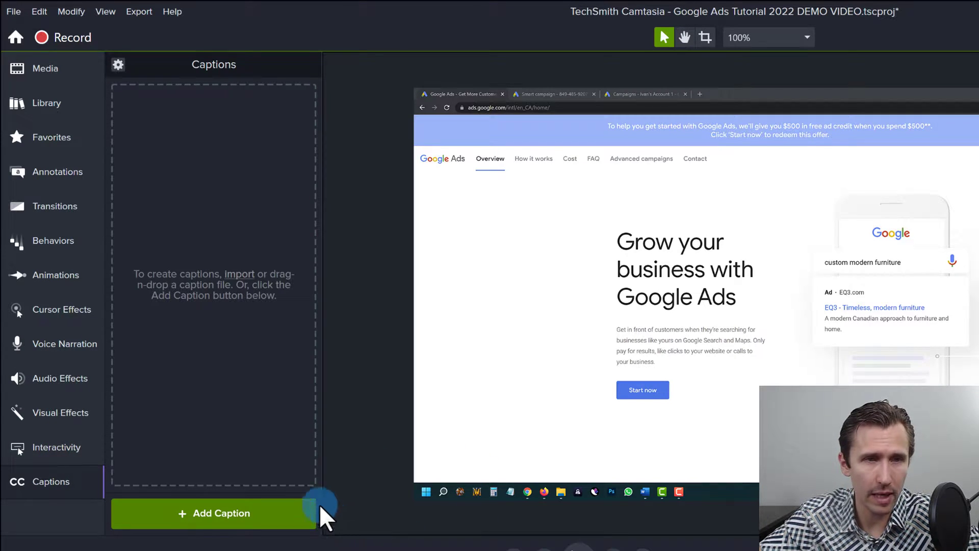
left_click(222, 510)
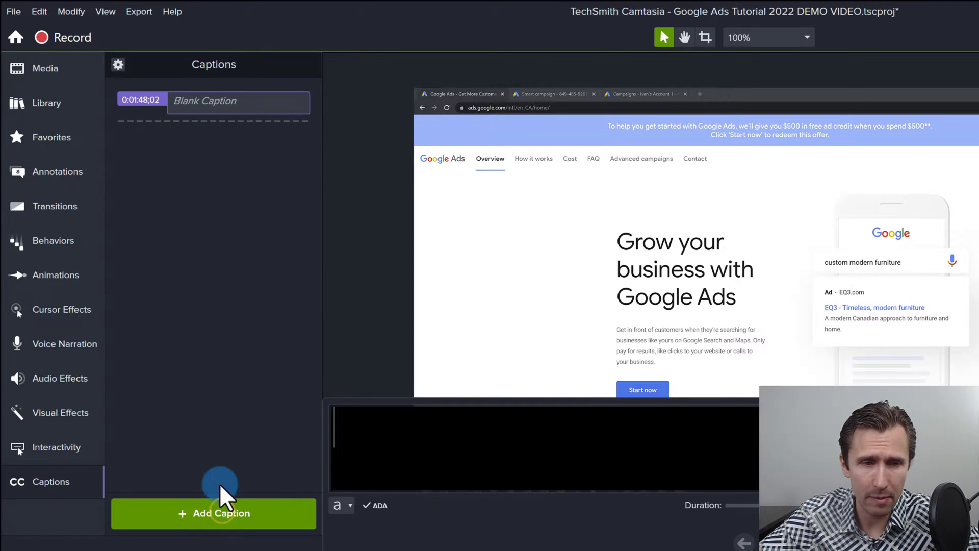
left_click(117, 65)
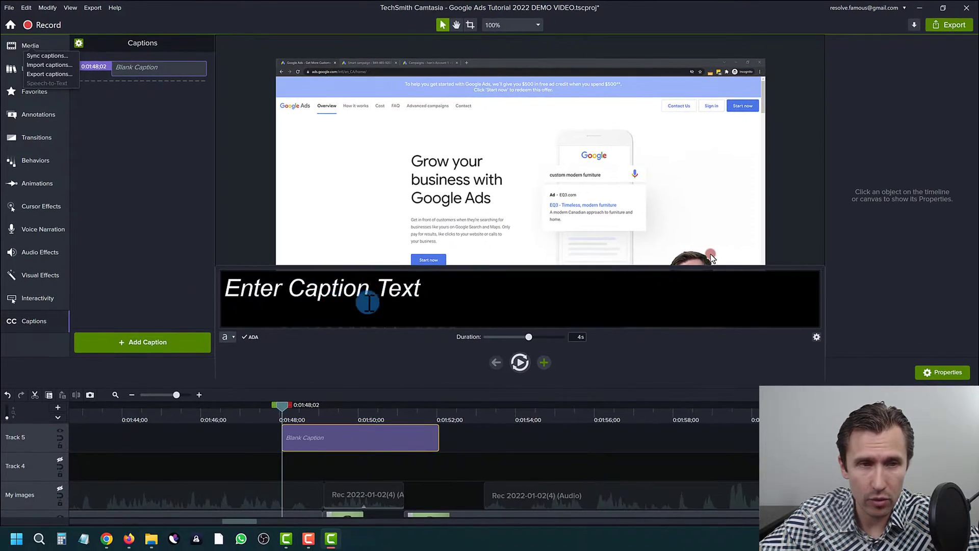
left_click(346, 299)
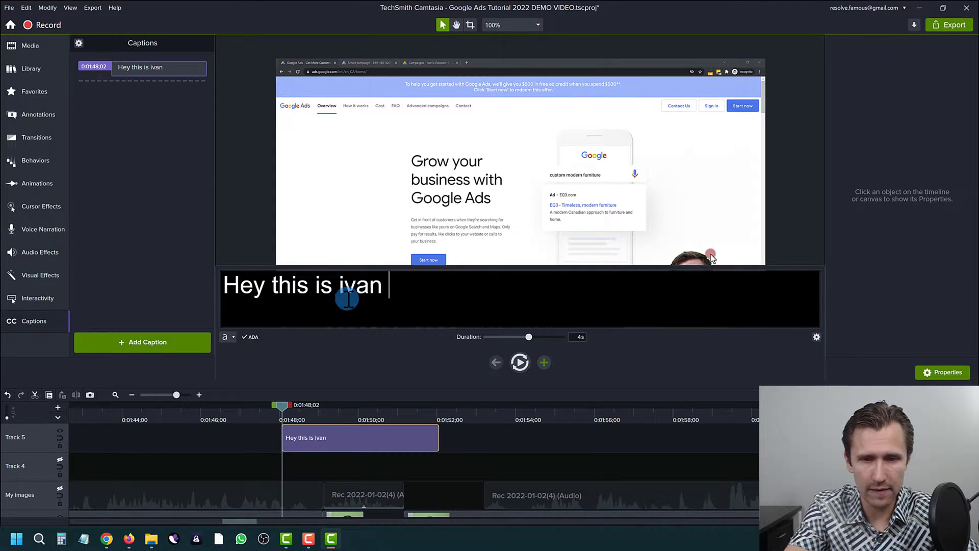
type("video I'll show you how to do this")
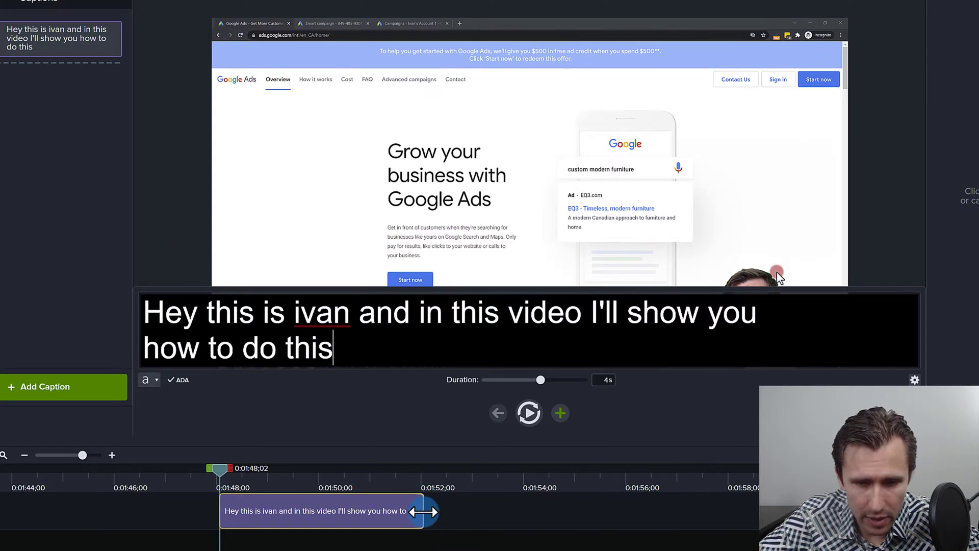
- Add a second caption after the first and shorten the first caption to 3.2 s
left_click(563, 413)
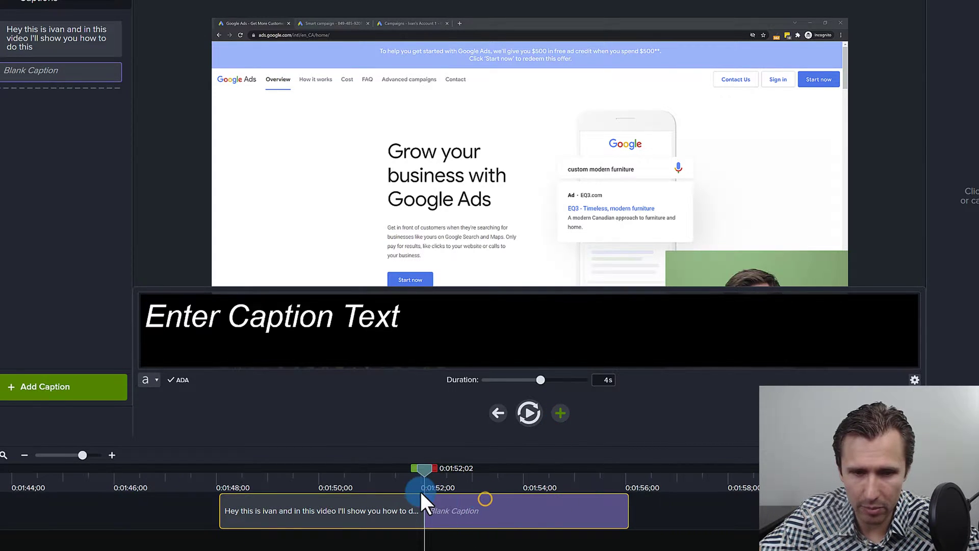
left_click_drag(421, 510, 385, 510)
left_click(224, 496)
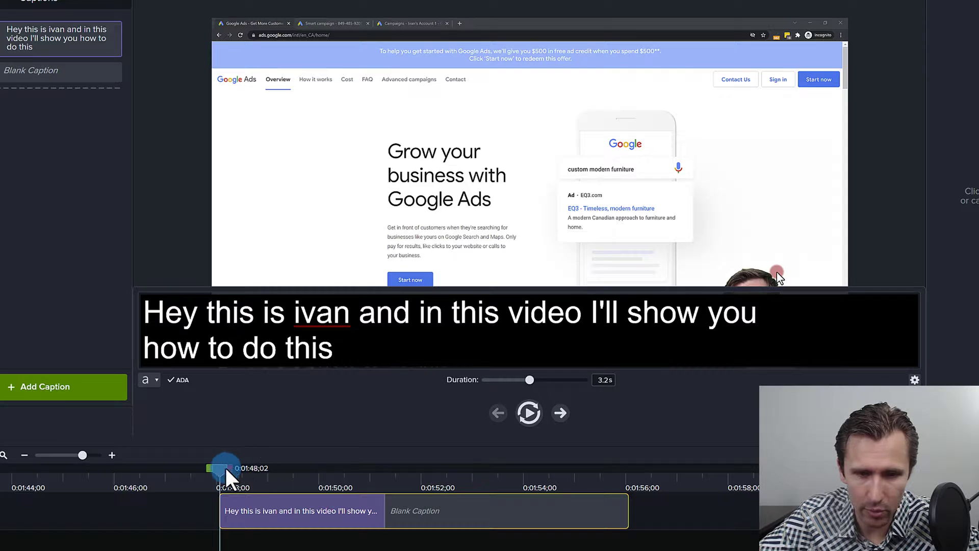
- Enter "This is a great way to do this because of that" as the second caption's text
left_click_drag(256, 476, 425, 506)
left_click(385, 322)
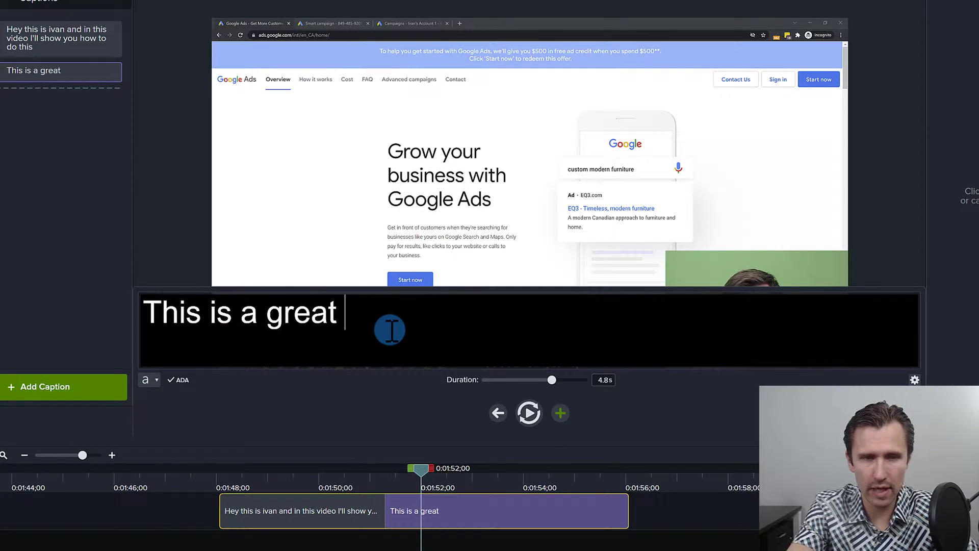
type("This is a great way to do this because of that")
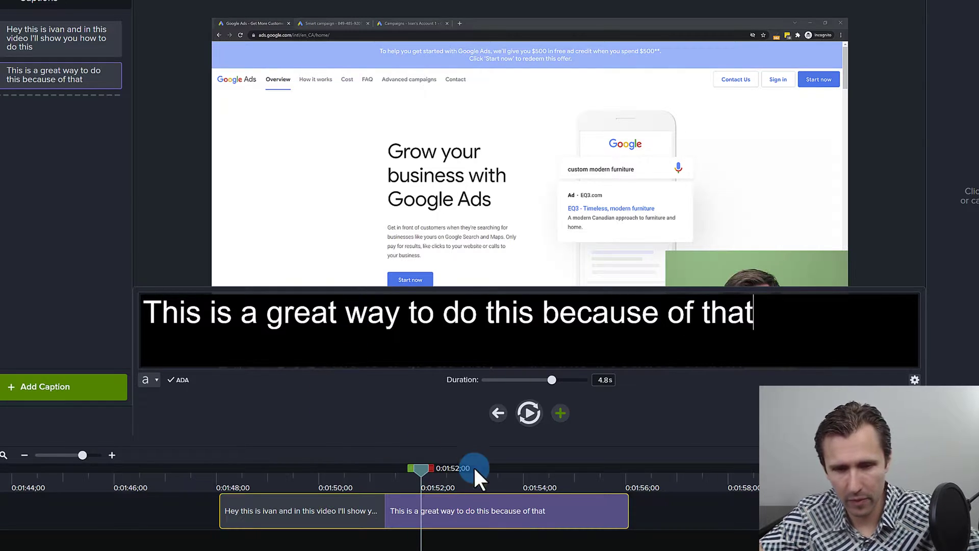
- Add a blank third caption lasting 5.4 s and play the video from just before the first caption
left_click(561, 411)
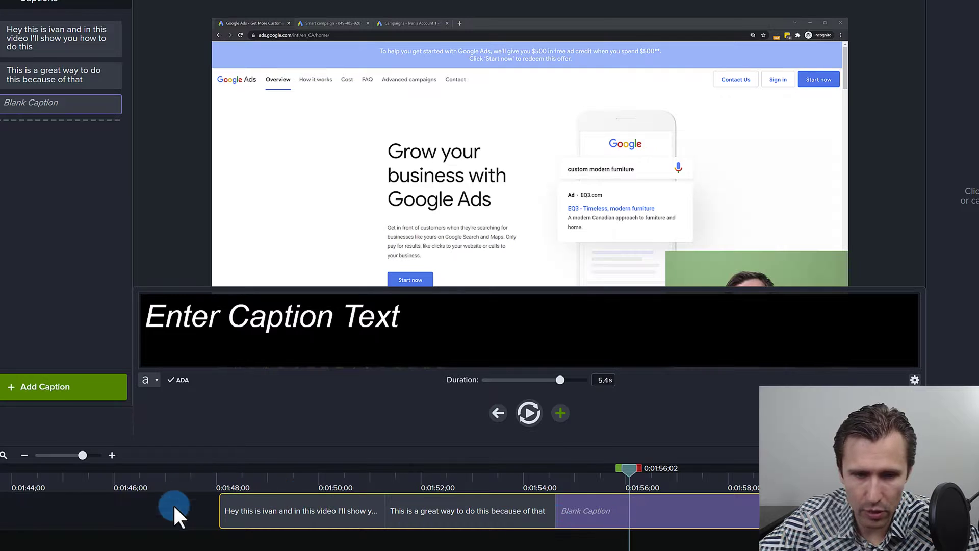
left_click(170, 524)
left_click(213, 469)
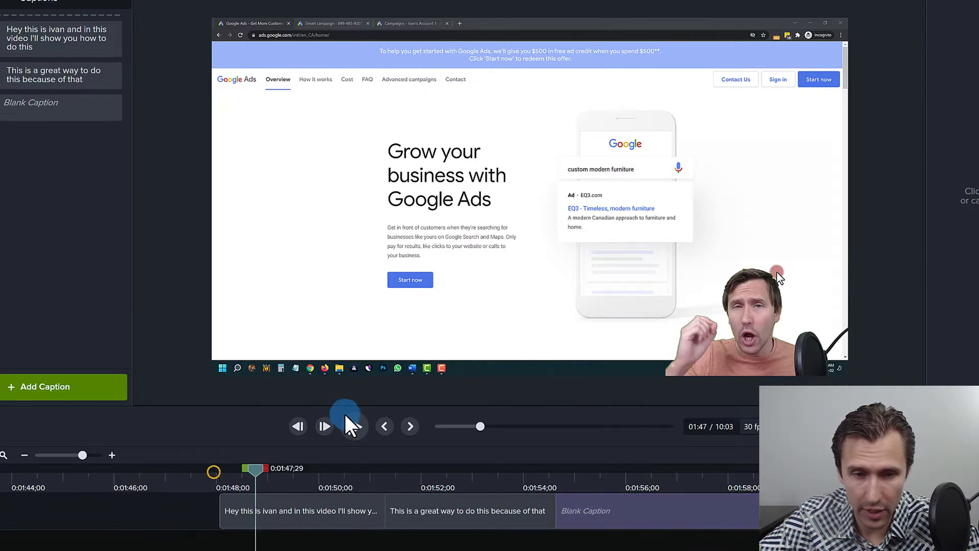
- Play through the captioned section, view the caption options and check the first and second captions on the canvas
left_click(355, 423)
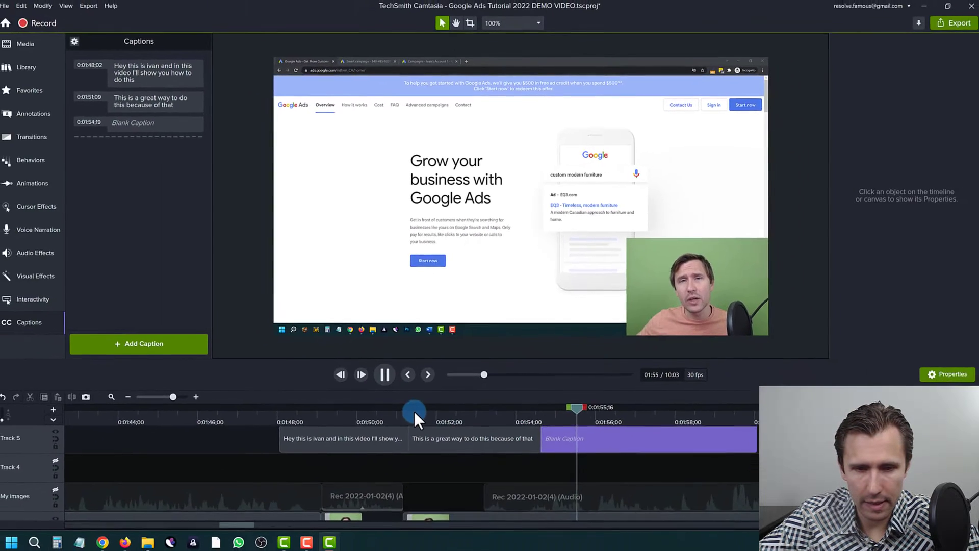
left_click(400, 455)
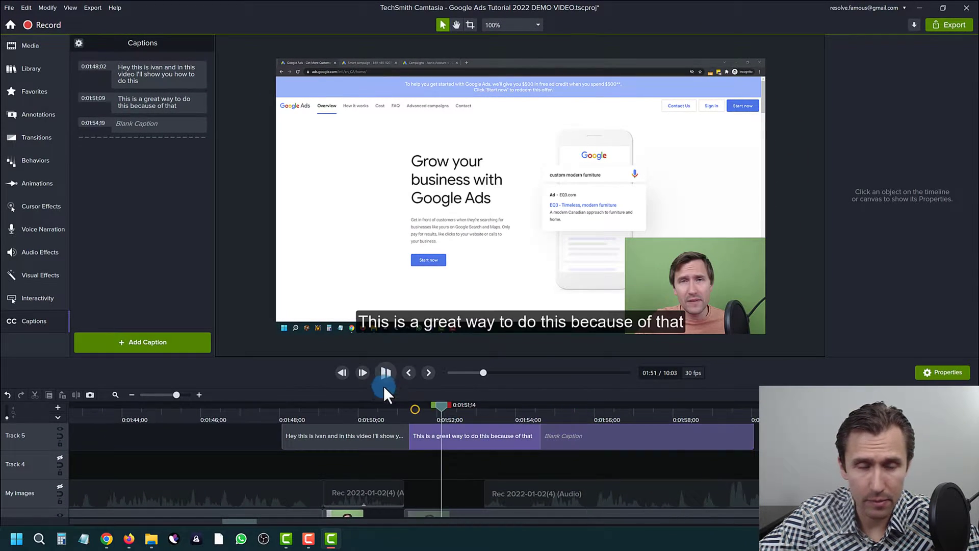
left_click(77, 42)
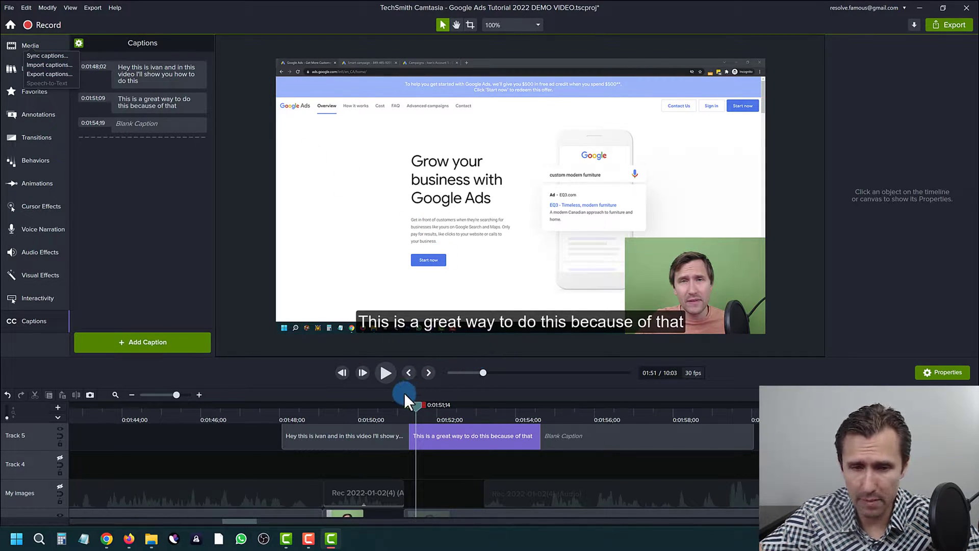
left_click(482, 329)
left_click(477, 316)
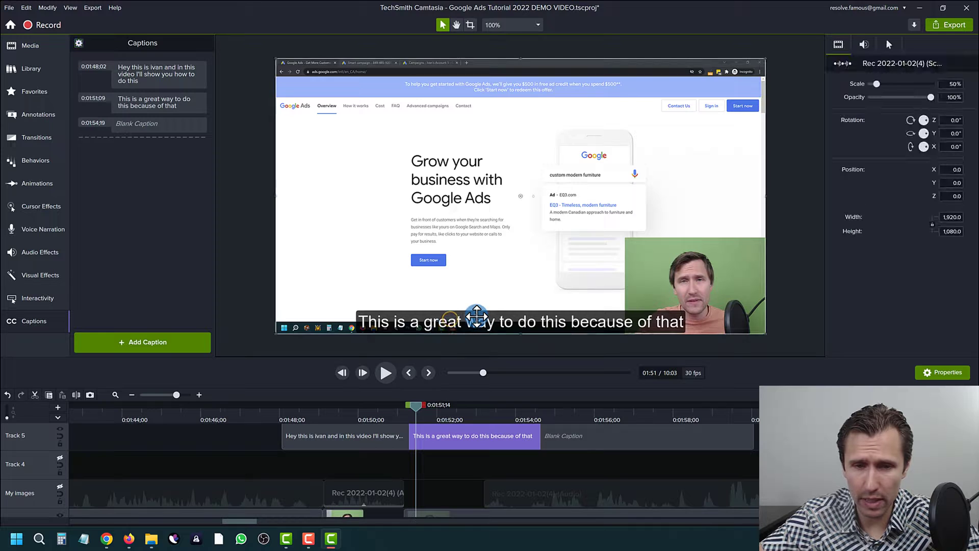
left_click(349, 417)
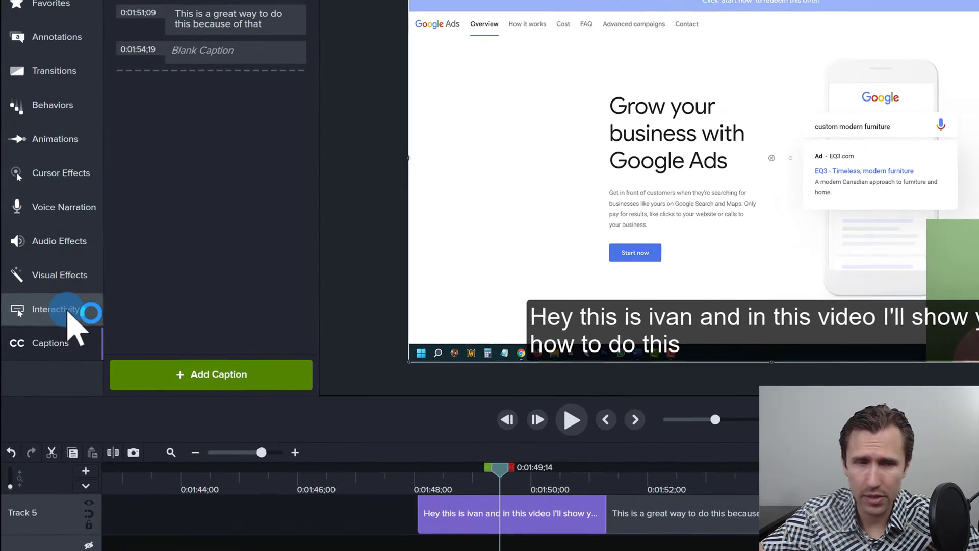
- Move the group of three captions from Track 5 down to Track 4
left_click(68, 309)
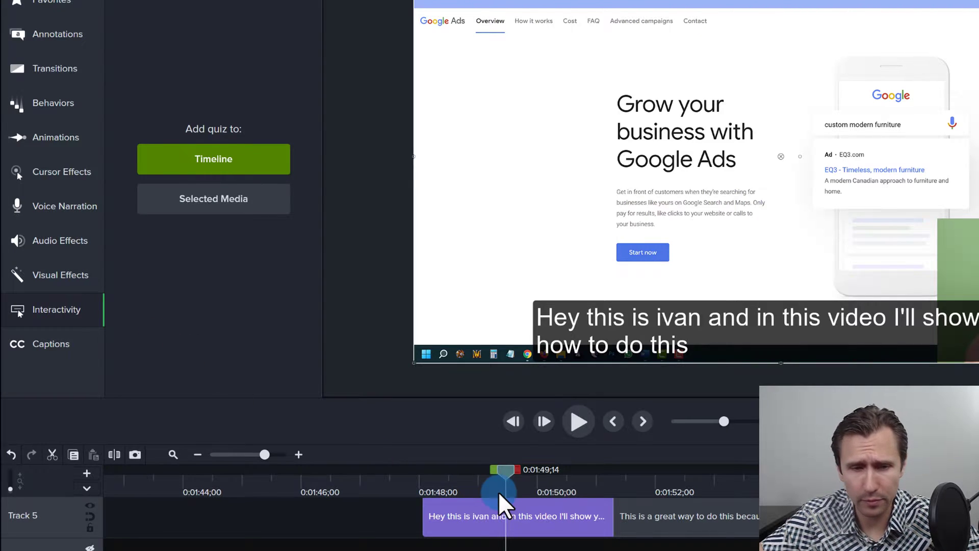
scroll(468, 536, "down", 5)
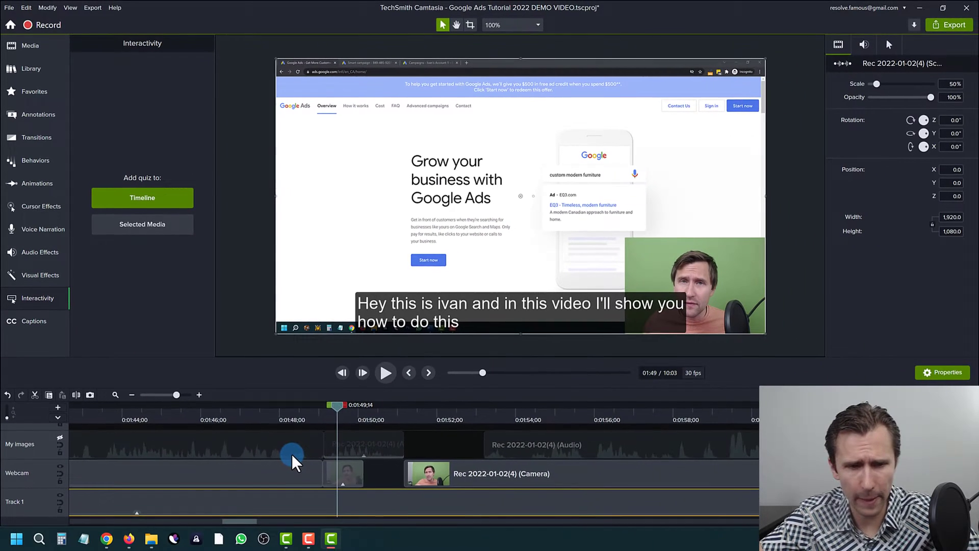
scroll(293, 461, "down", 3)
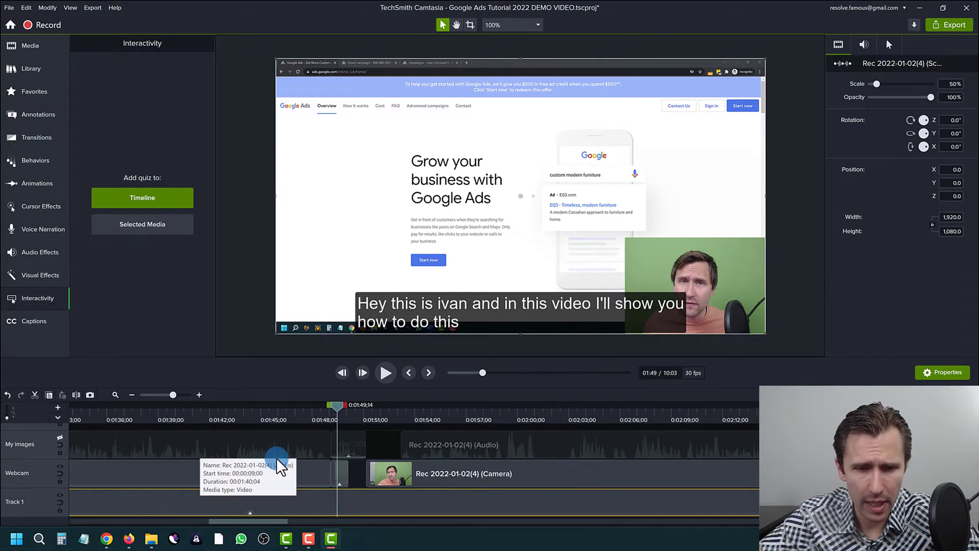
scroll(278, 462, "down", 3)
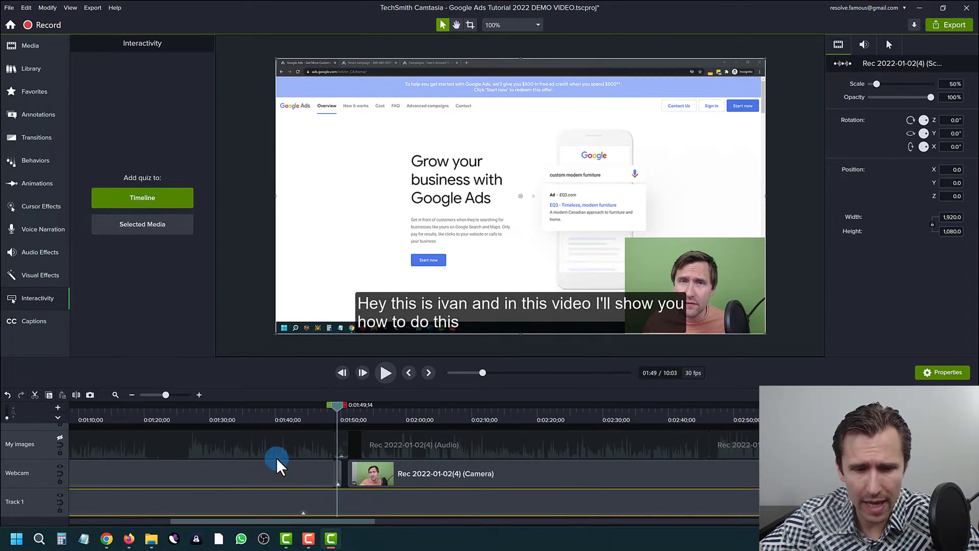
scroll(278, 462, "up", 2)
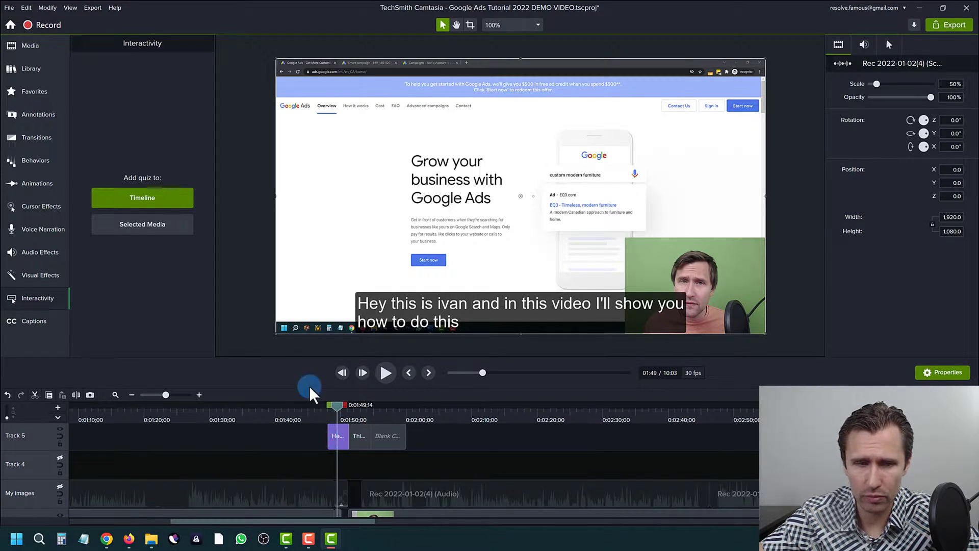
left_click(252, 416)
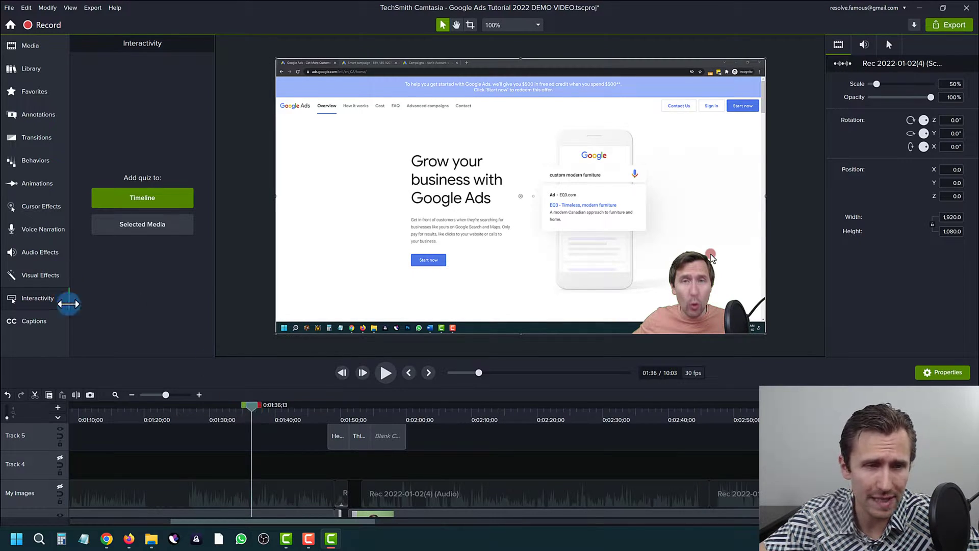
left_click(346, 445)
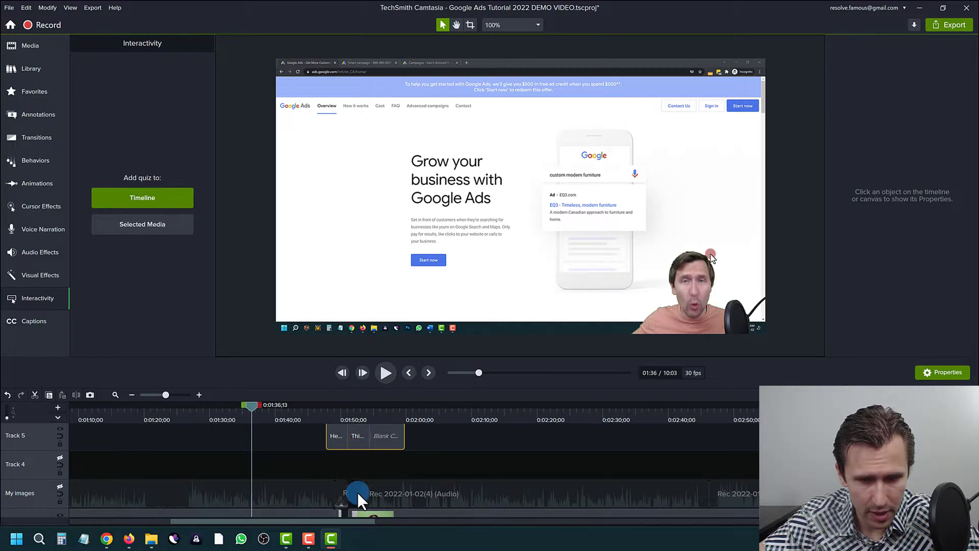
left_click_drag(358, 493, 351, 454)
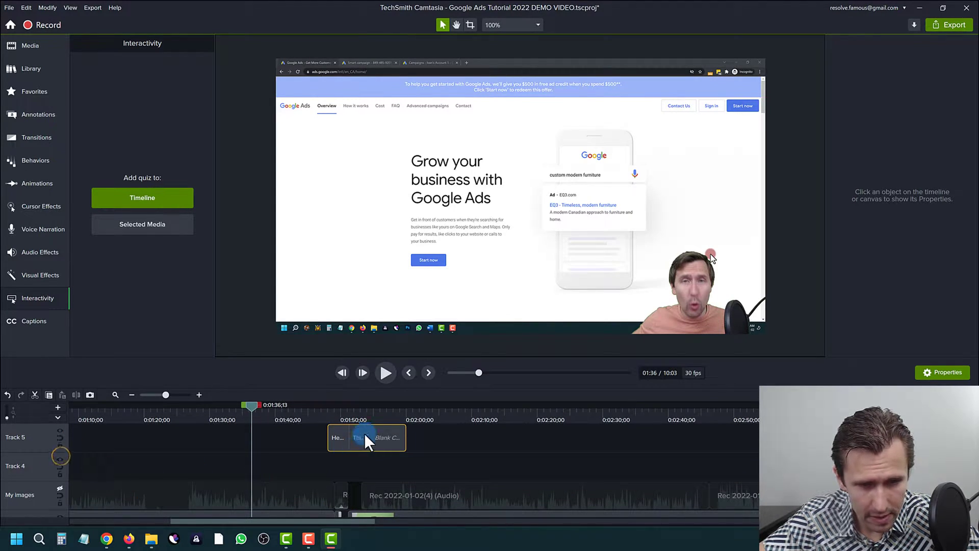
left_click_drag(364, 435, 366, 477)
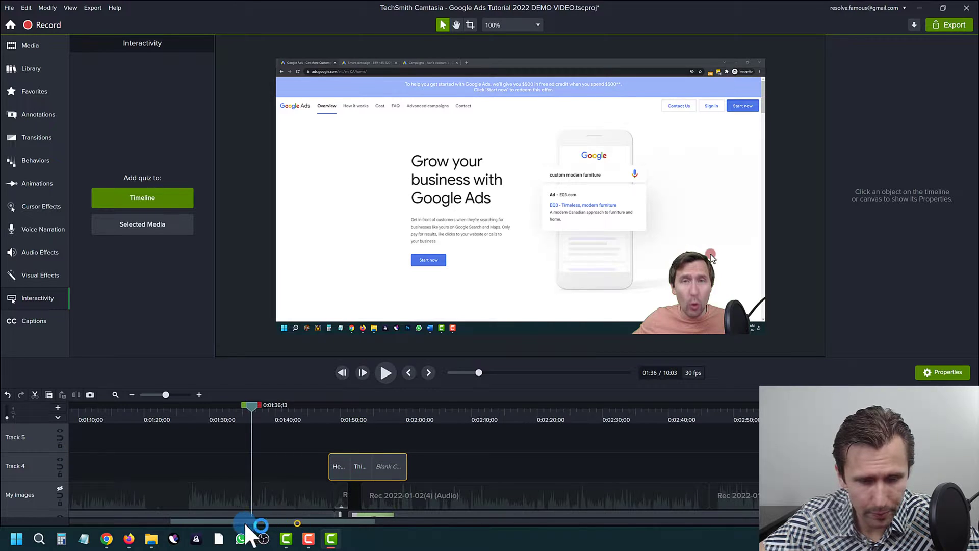
- Add a quiz to the timeline at about 0:00:54, shortly after the mountaindawn clip
left_click_drag(245, 522, 143, 521)
left_click(316, 407)
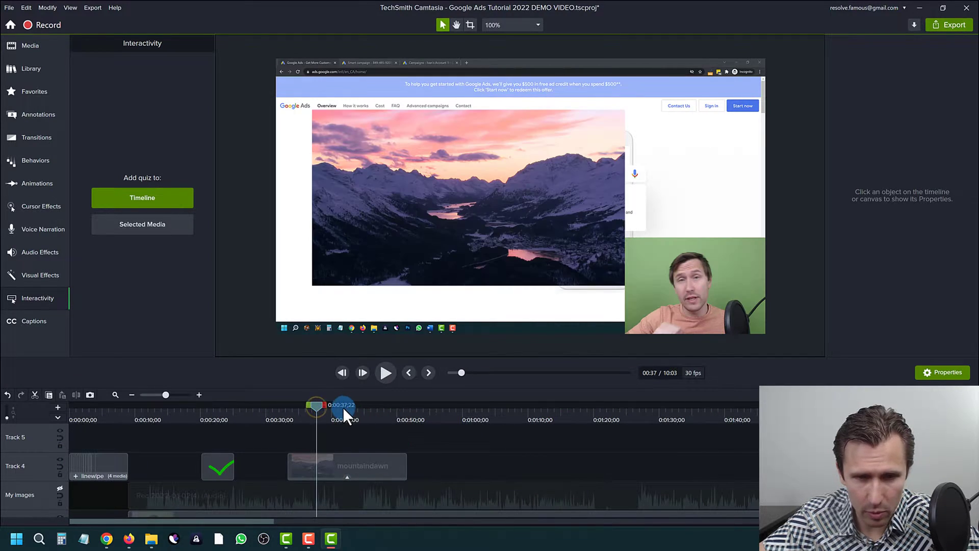
left_click(424, 411)
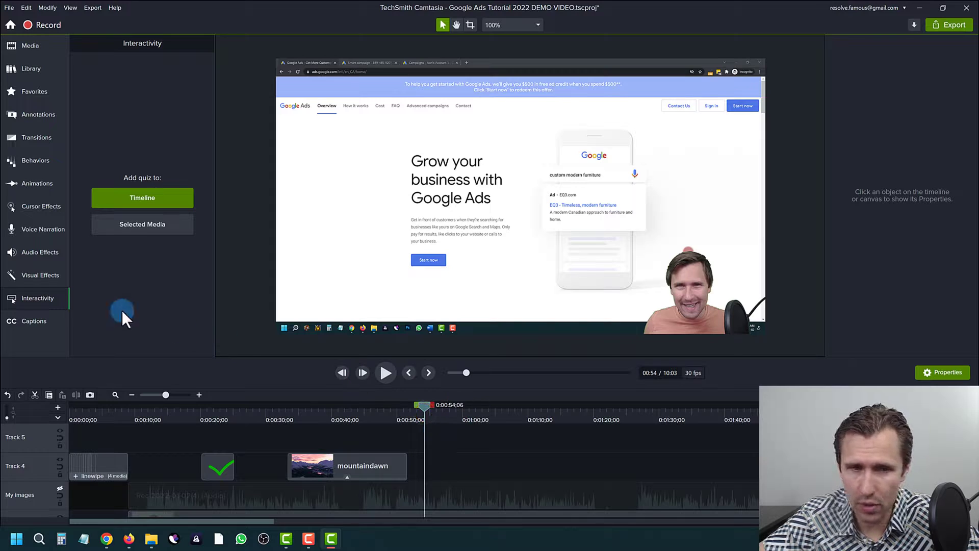
left_click(31, 298)
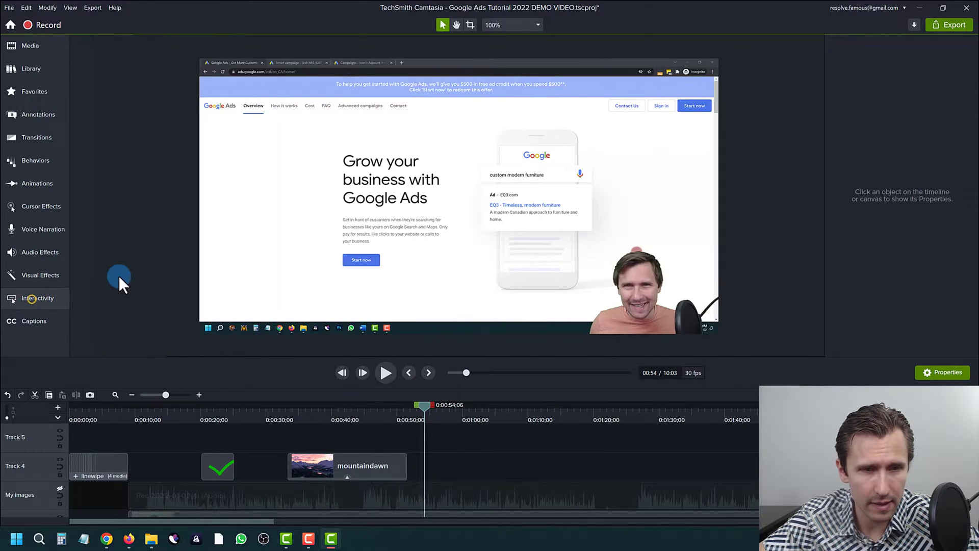
left_click(22, 300)
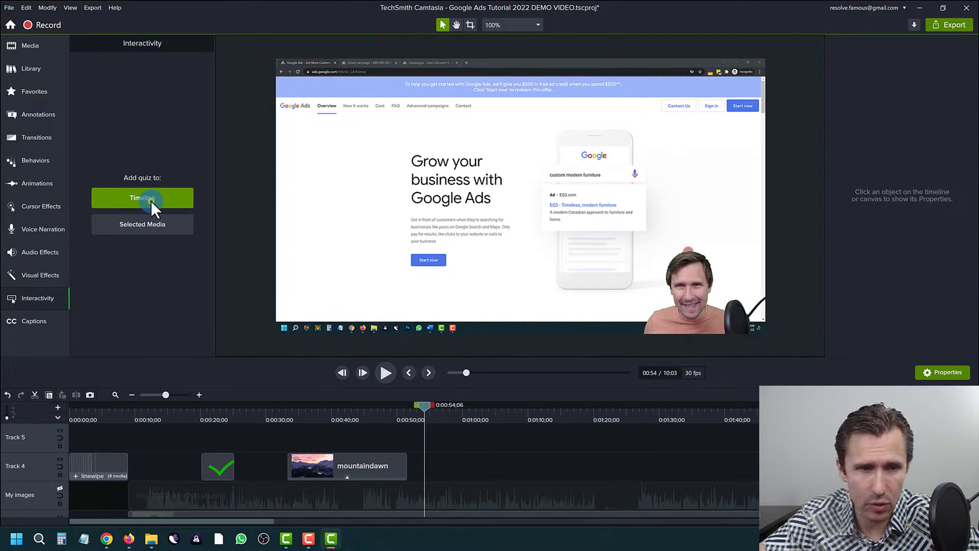
left_click(151, 200)
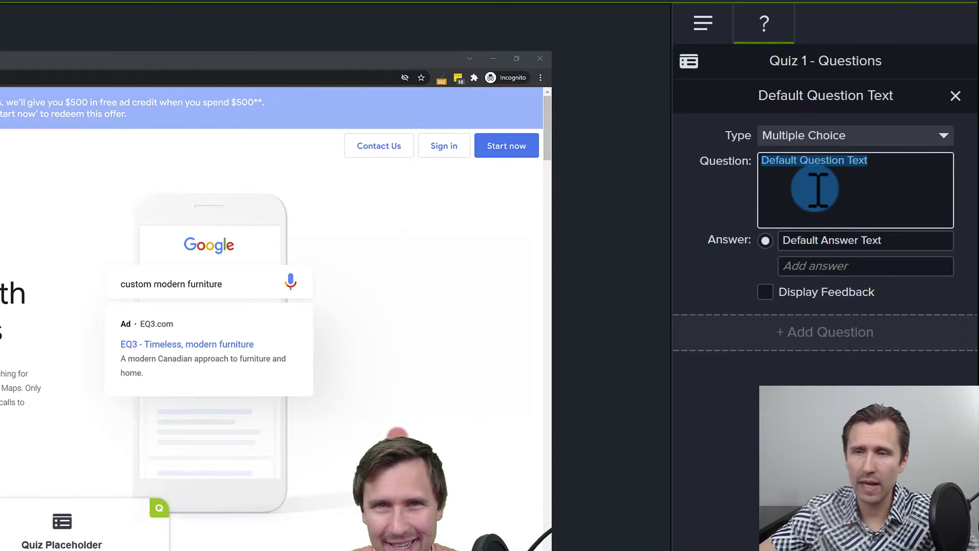
- Keep the quiz question as Multiple Choice and enter "What's your favorite brand of monkey?" as its text
left_click(816, 135)
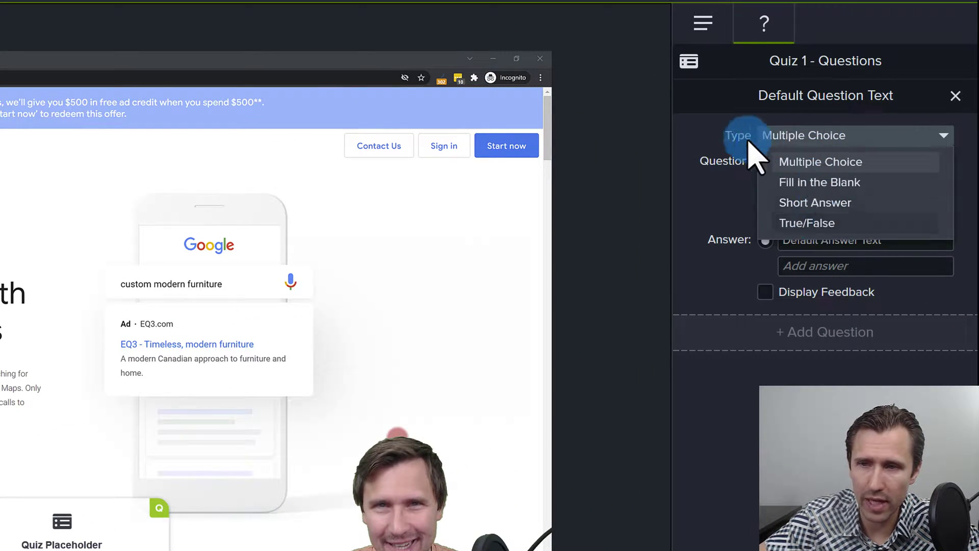
left_click(709, 136)
left_click(771, 206)
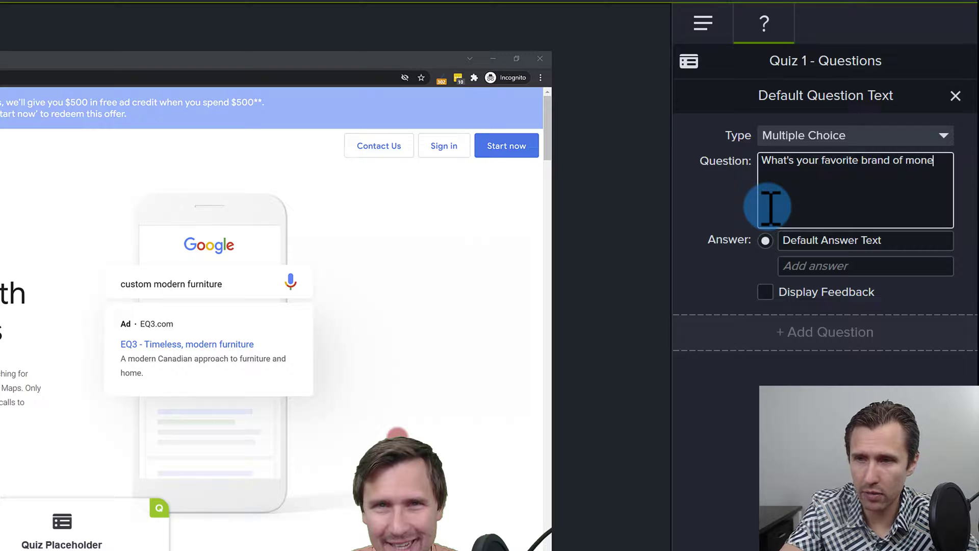
- Enter Gorilla, Chimpanzee and Orangutan as the question's three answers
left_click(831, 241)
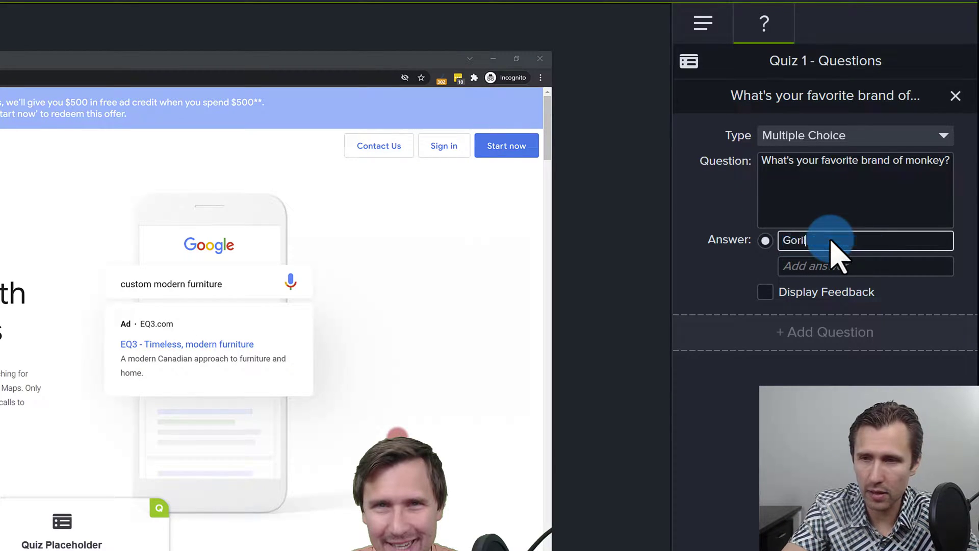
type("Gorilla")
left_click(860, 265)
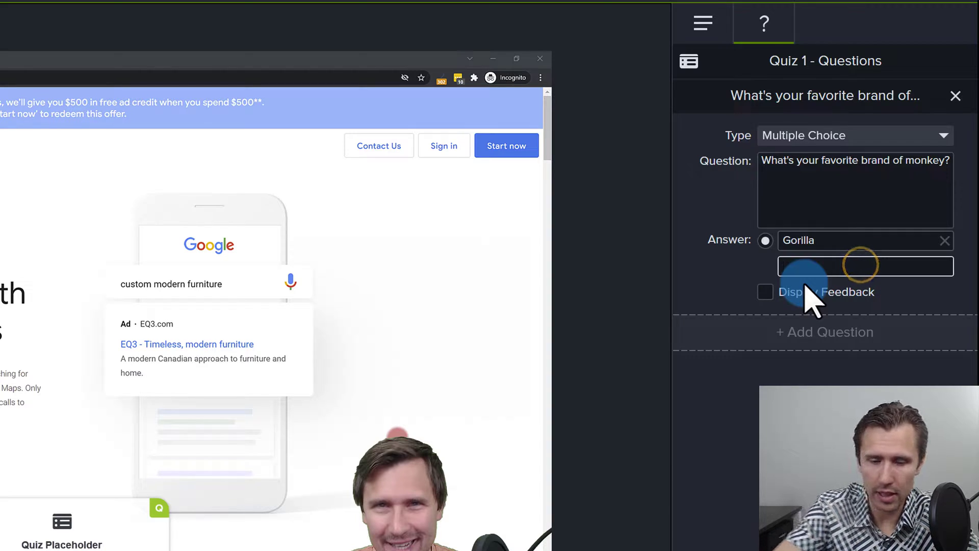
type("Chimpanzee")
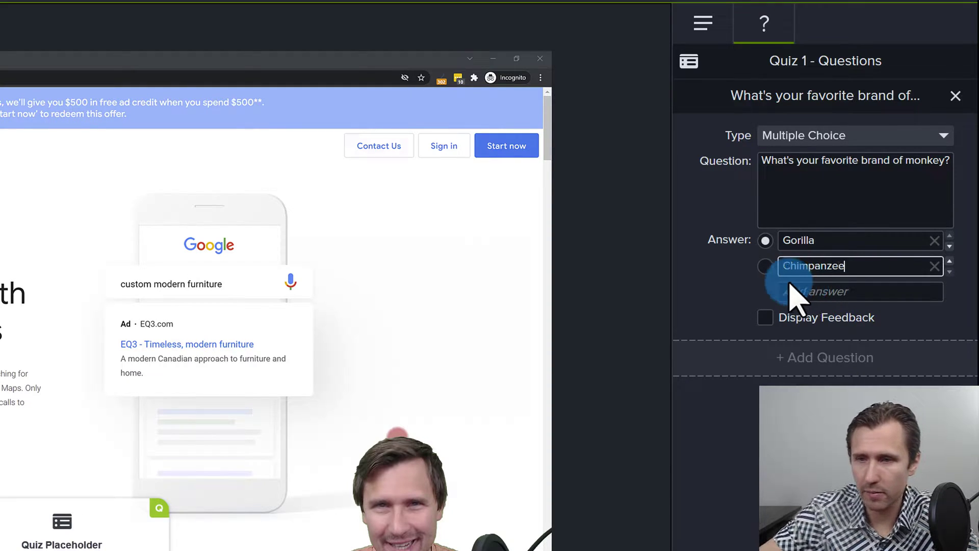
left_click(806, 290)
type("Orangutan")
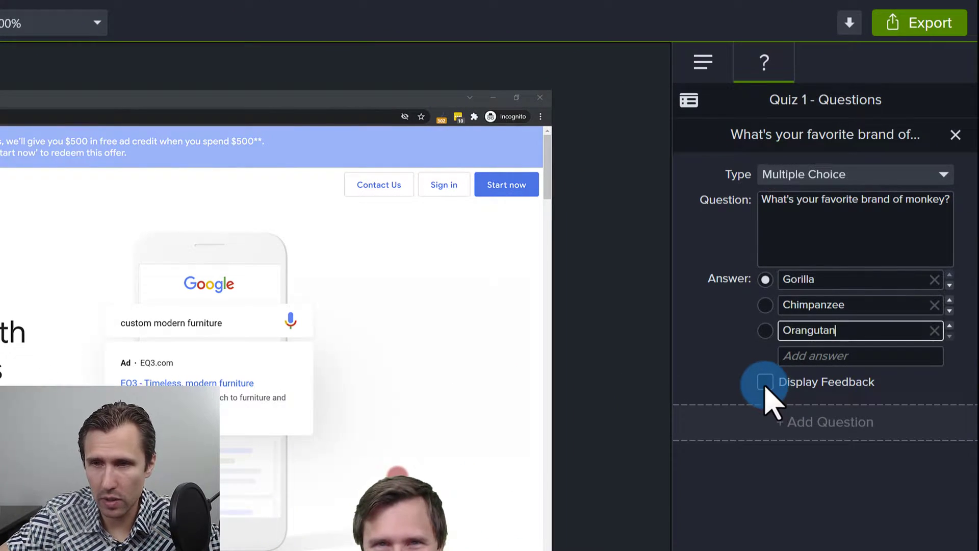
- Turn on feedback display for the question and mark Gorilla as the correct answer
left_click(819, 307)
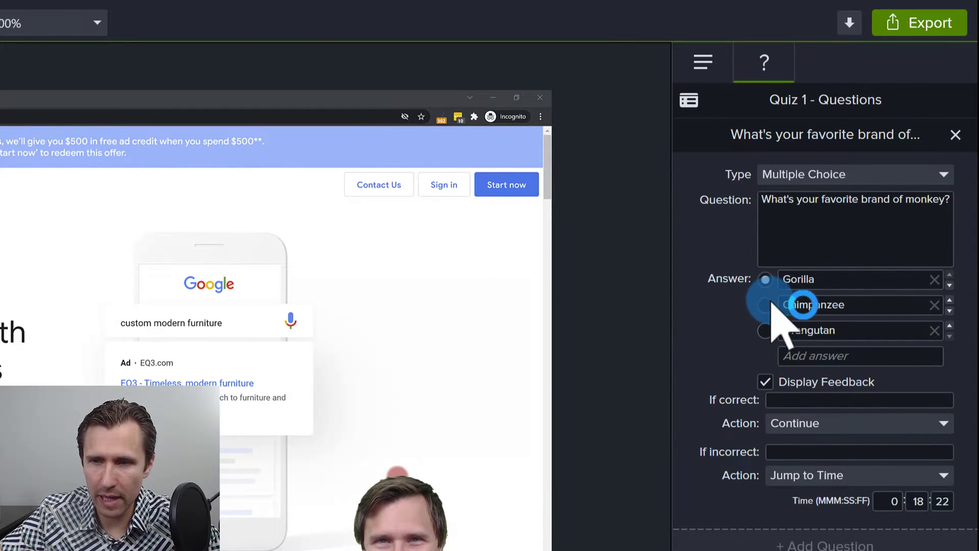
left_click(769, 303)
left_click(765, 332)
left_click(765, 280)
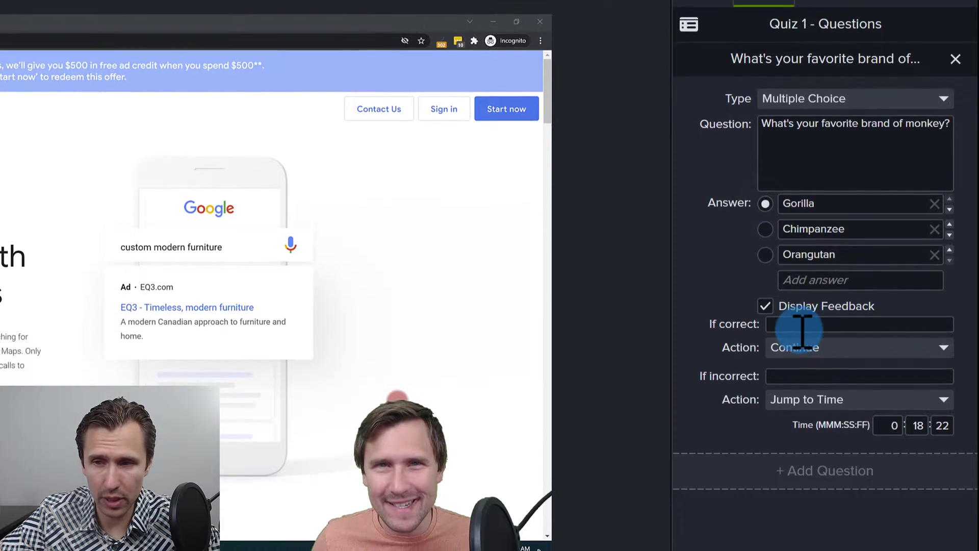
- Set the correct-answer feedback to "Great job!" with the action Go to URL, and enter the presenter's website address
left_click(780, 372)
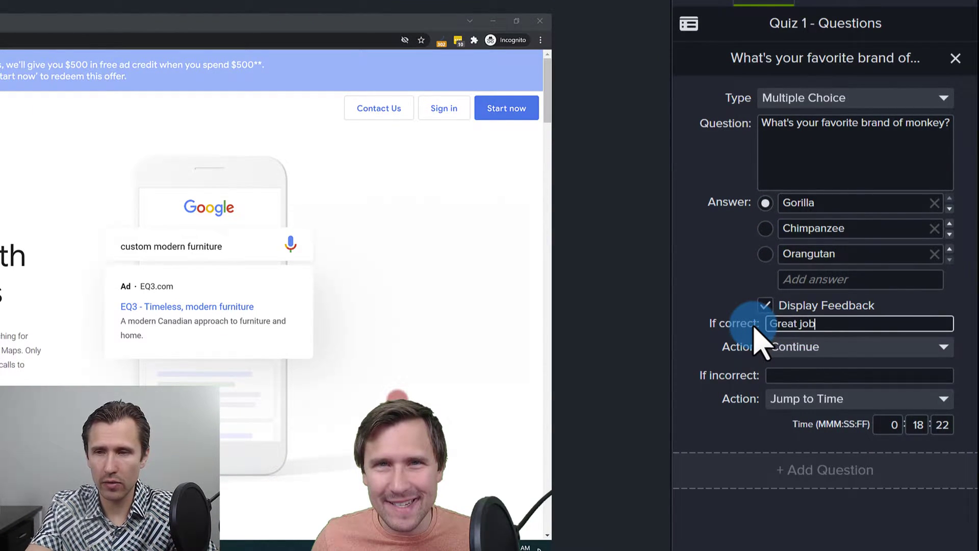
left_click(787, 351)
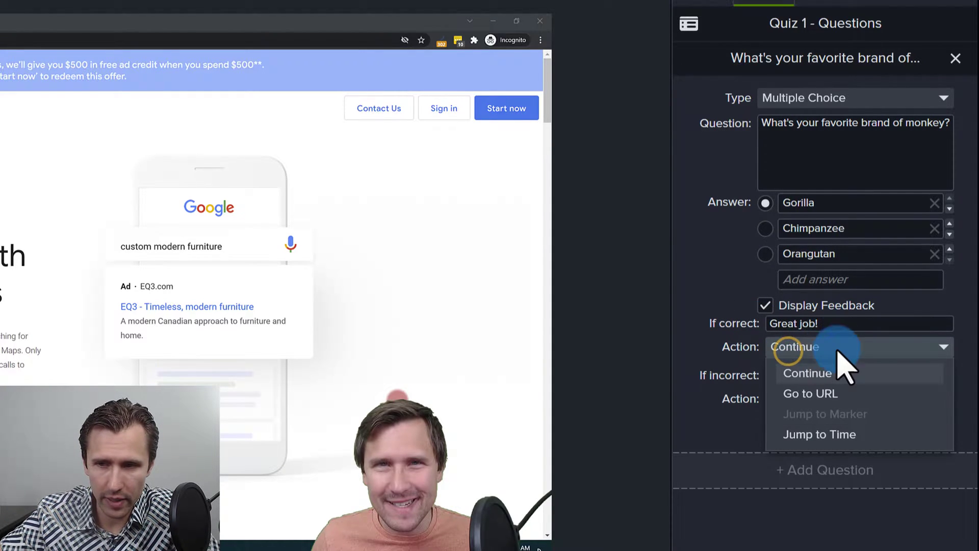
left_click(803, 392)
left_click(782, 373)
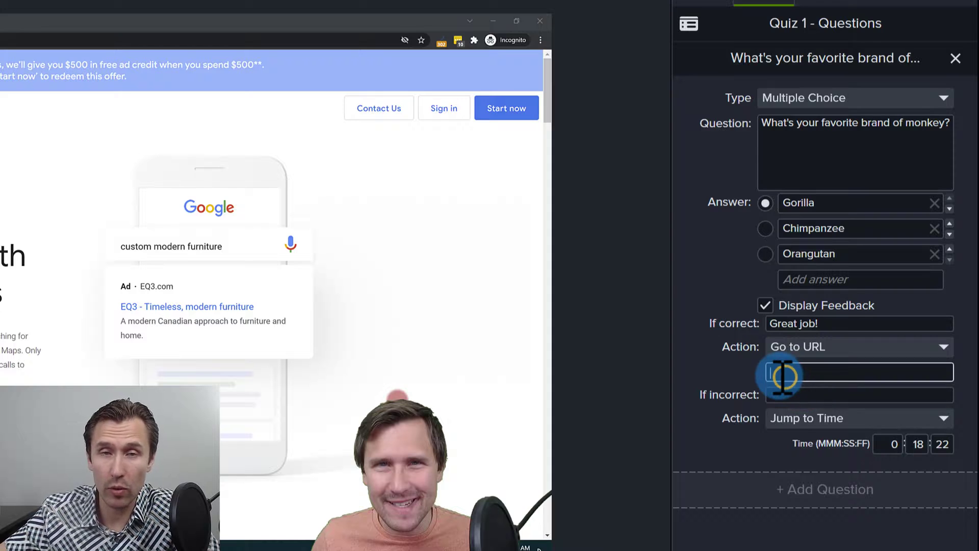
type("ht")
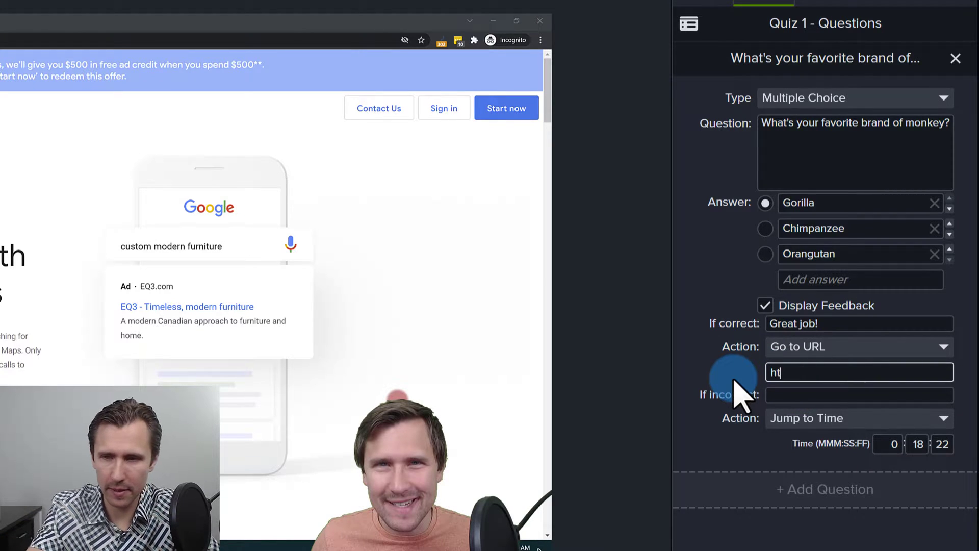
type("tps://www.ivanmana.com")
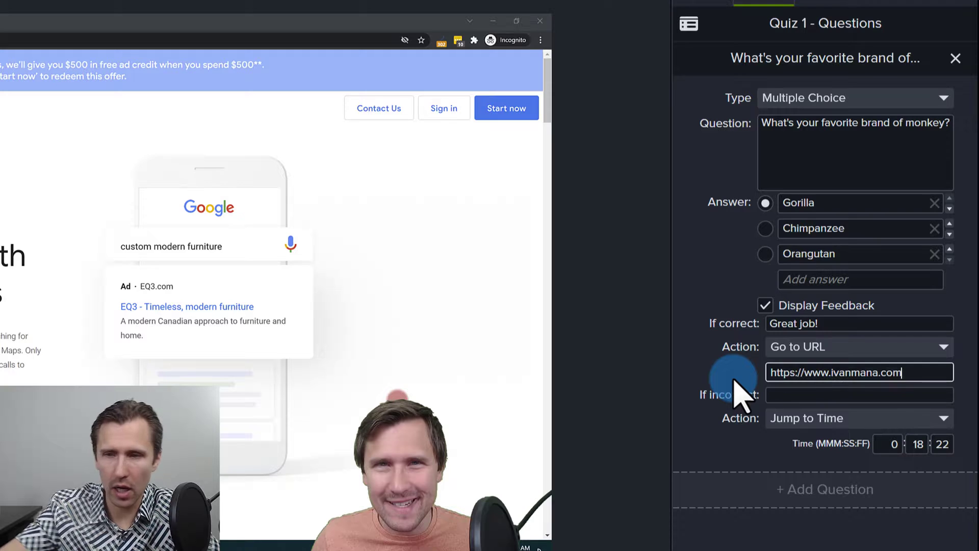
- Enter "Might want to review!" as the incorrect-answer feedback and place the playhead at 0:00:19;00
left_click(790, 396)
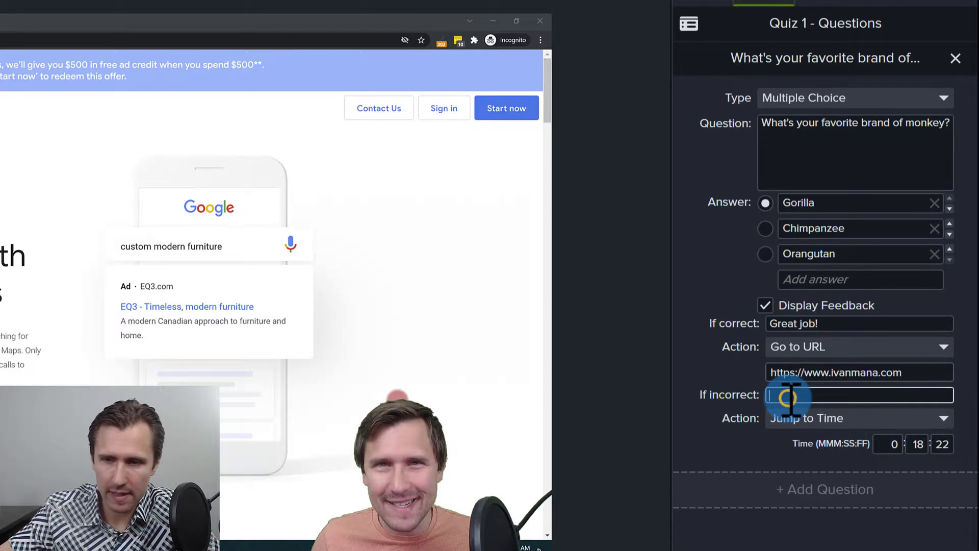
type("Might want to review!")
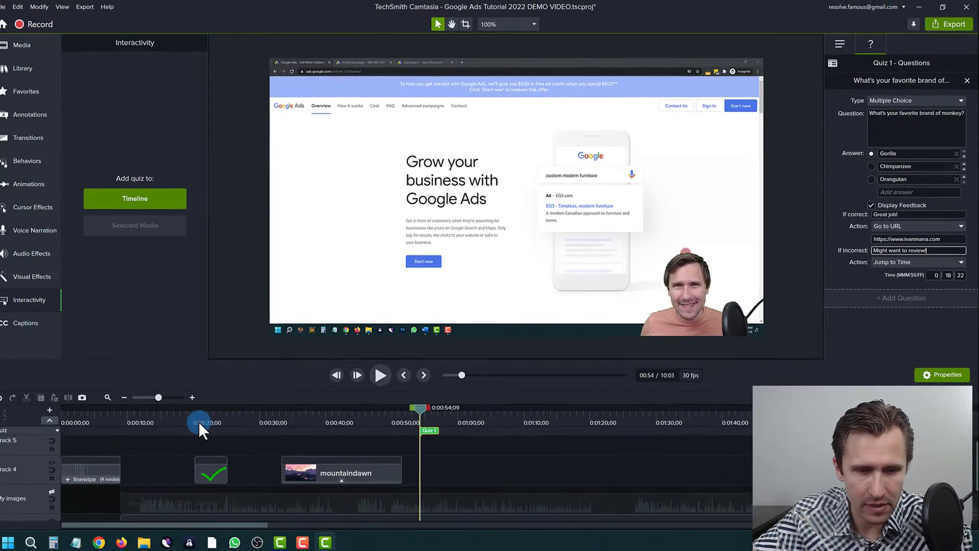
left_click(198, 414)
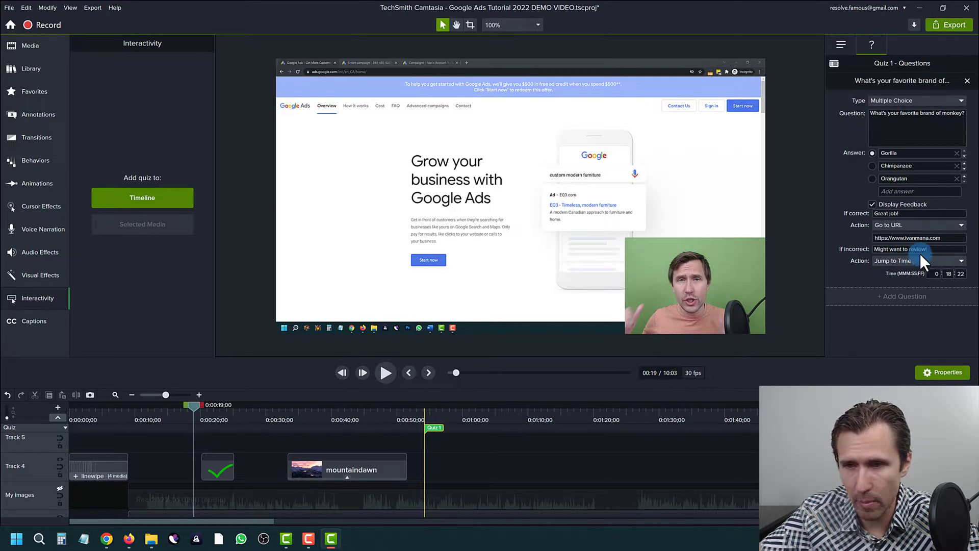
- Place the playhead at 0:00:17;21, preview Quiz 1 and submit Chimpanzee as the answer
left_click_drag(195, 403, 187, 406)
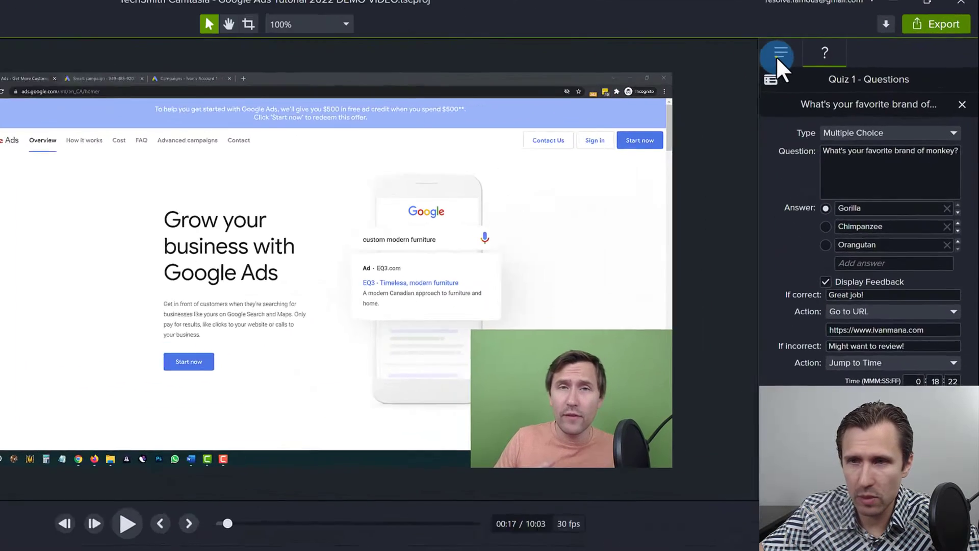
left_click(841, 44)
left_click(793, 220)
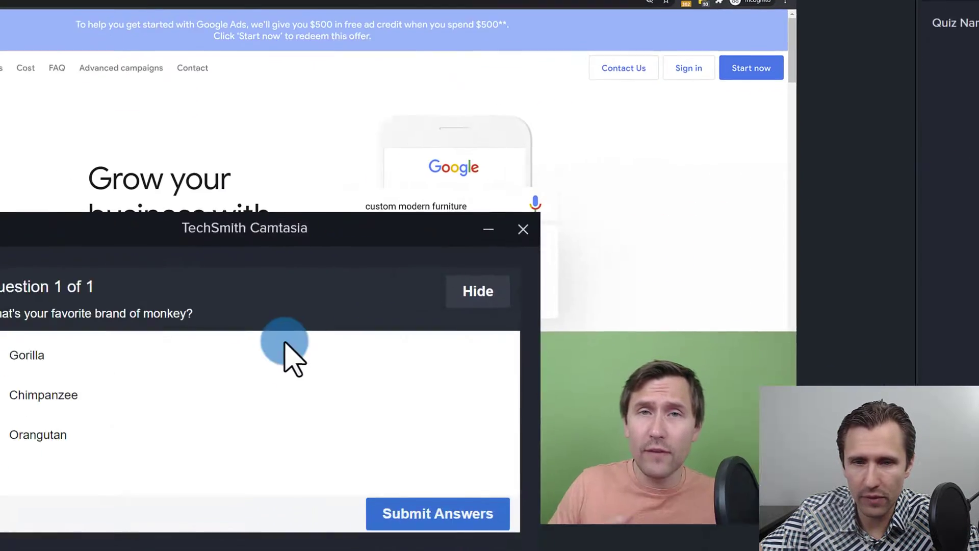
left_click(284, 277)
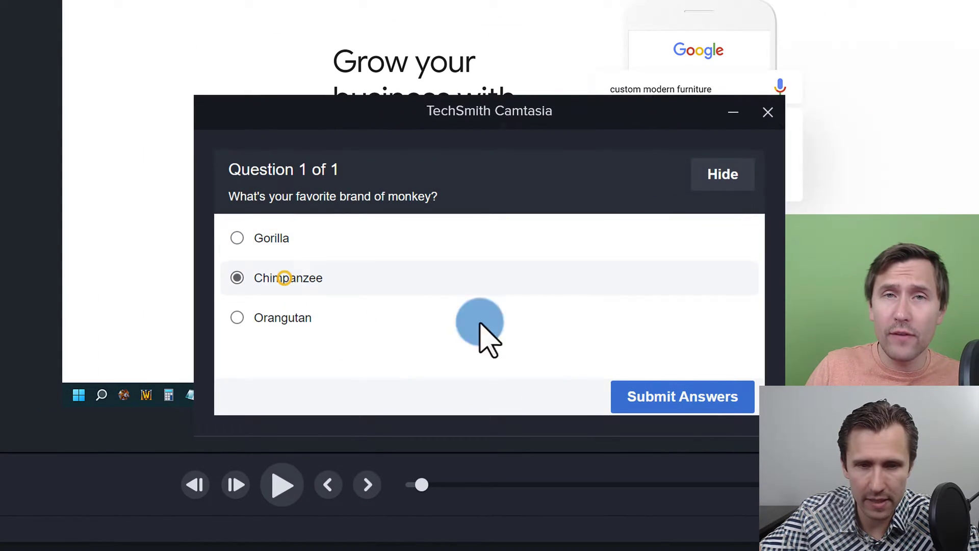
left_click(706, 397)
left_click_drag(235, 230, 352, 230)
left_click(674, 392)
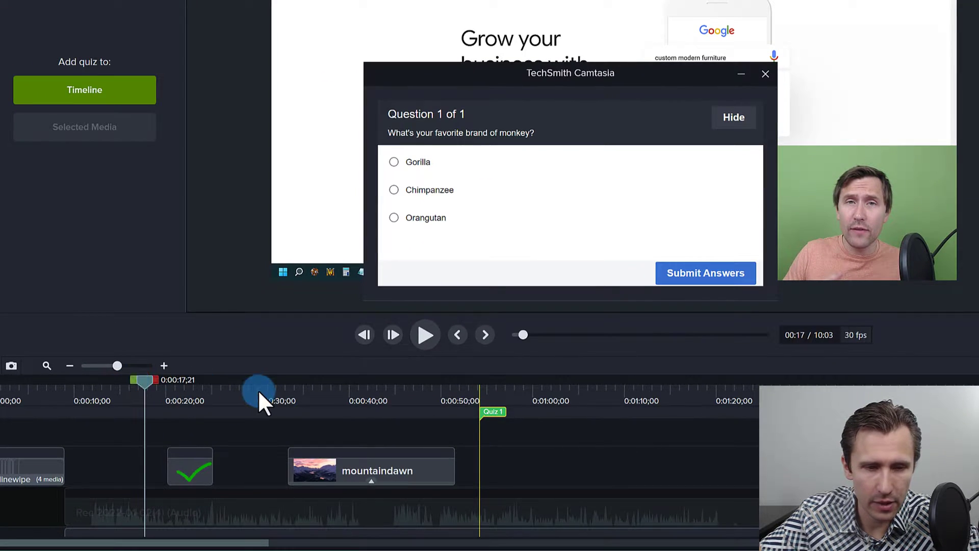
- Move the playhead to 0:00:30;05, submit Gorilla in the quiz preview and continue to the linked website
left_click(258, 390)
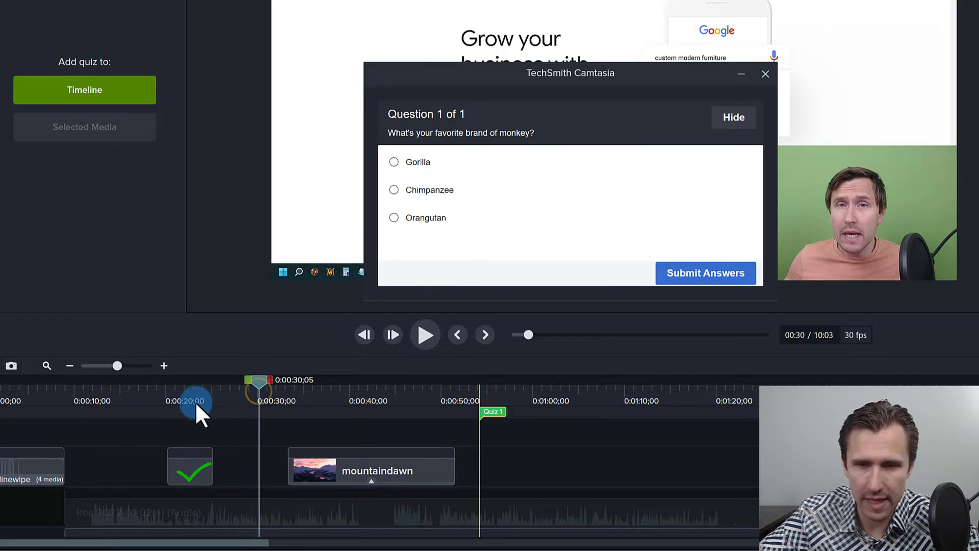
left_click_drag(563, 70, 535, 58)
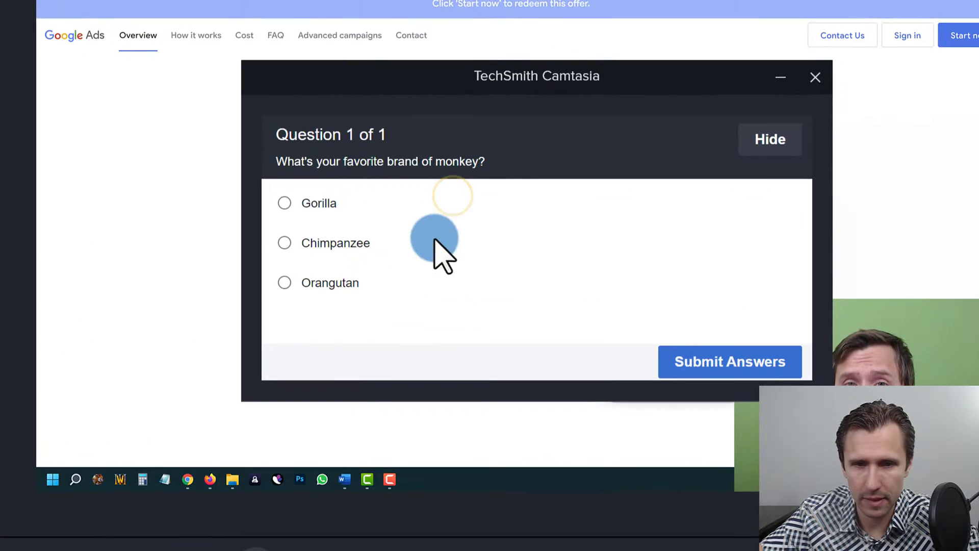
left_click(340, 202)
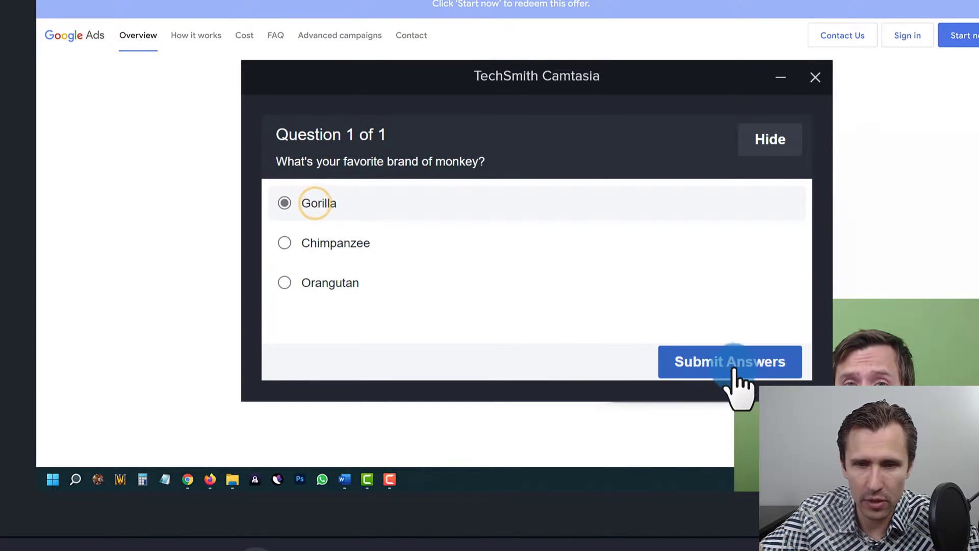
left_click(734, 368)
left_click(749, 365)
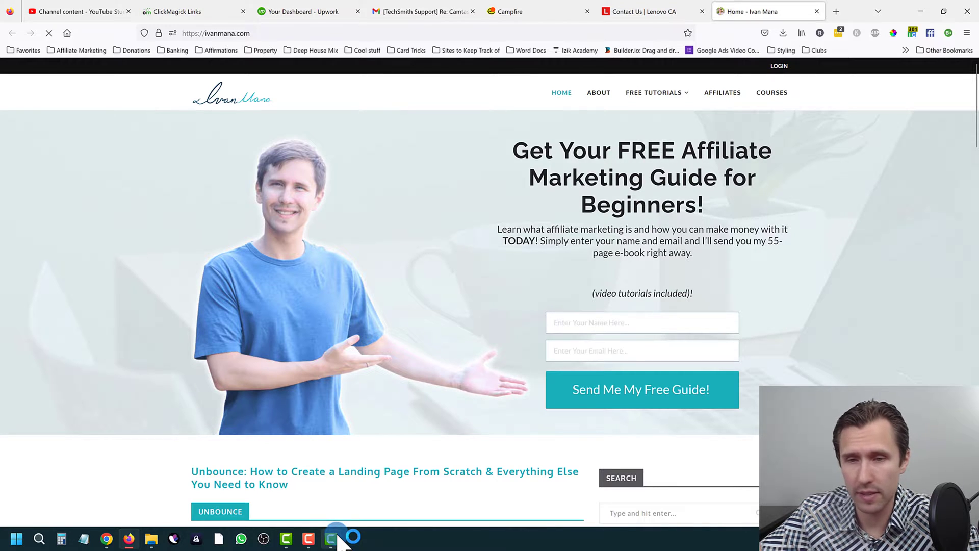
- Switch back to Camtasia and close the quiz preview
mouse_move(331, 538)
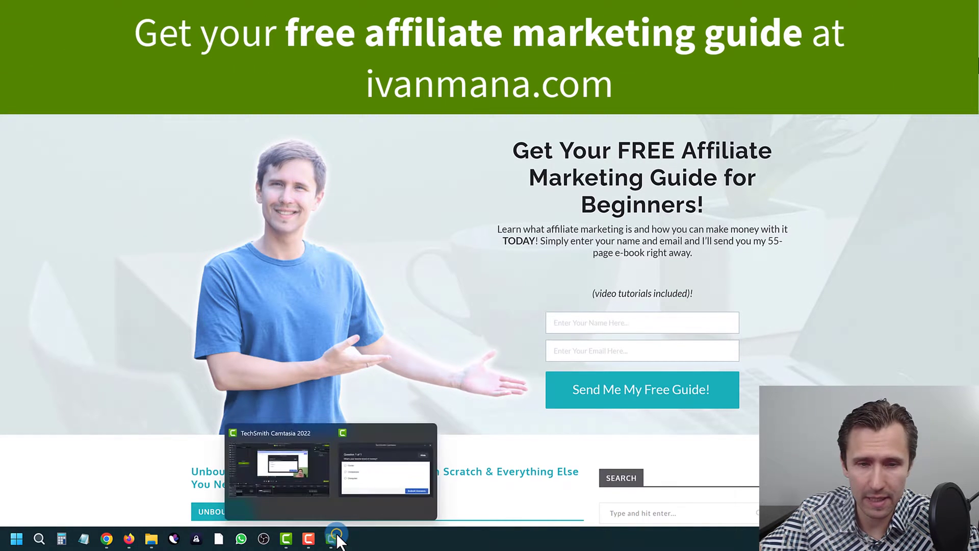
left_click(295, 484)
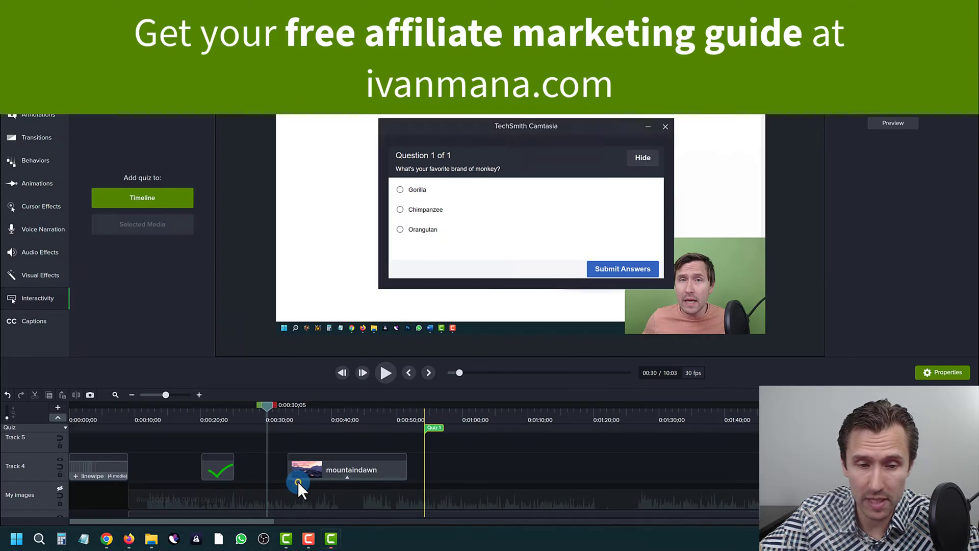
left_click(667, 127)
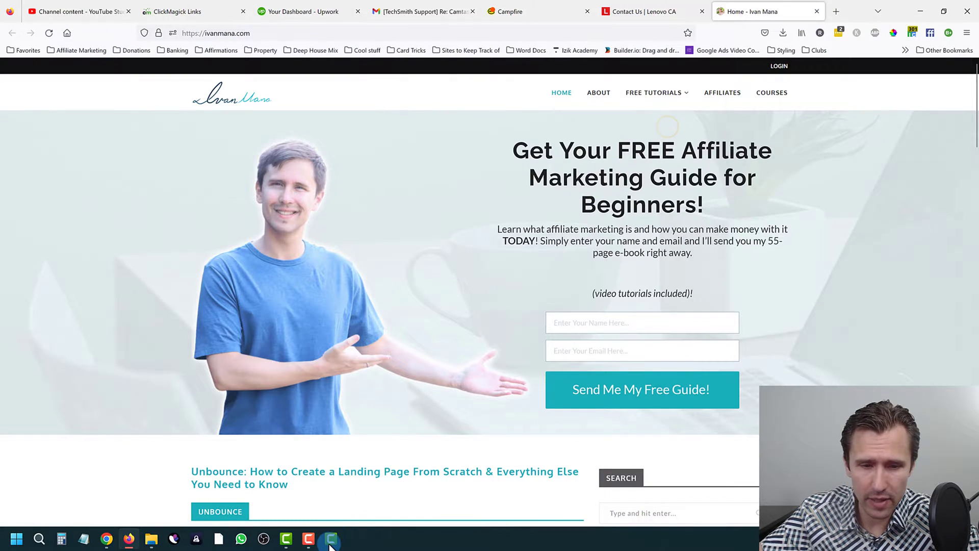
left_click(331, 540)
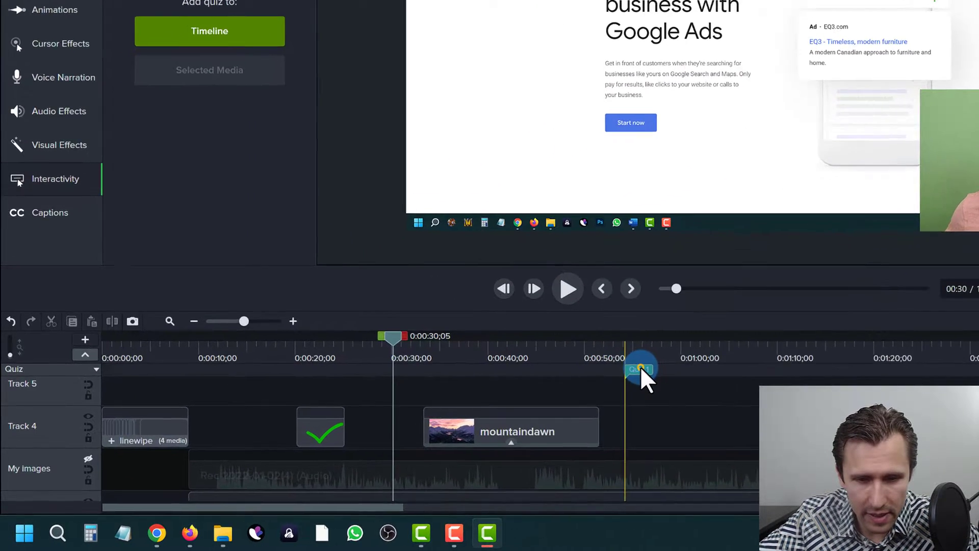
- Add a second quiz to the timeline at 0:01:06;17 and delete it
left_click(634, 352)
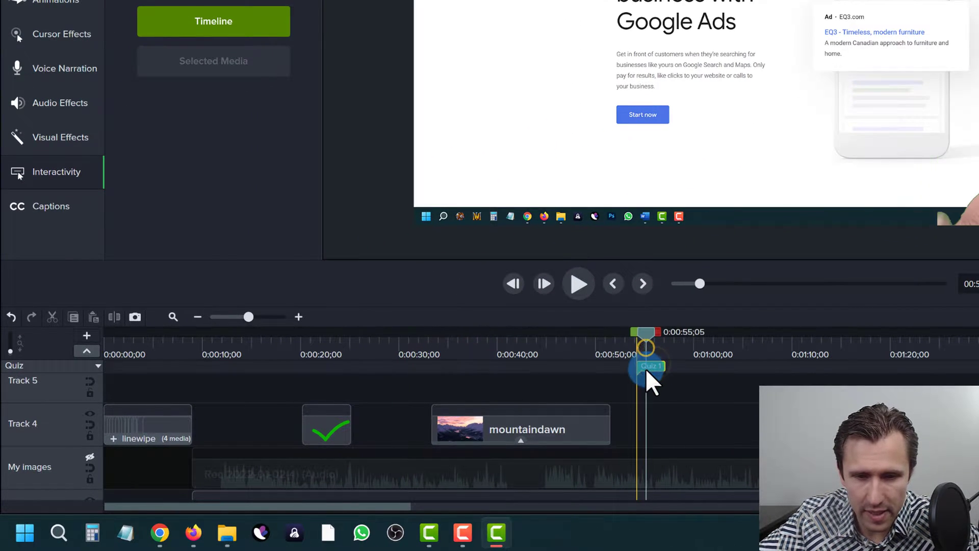
left_click_drag(646, 334, 637, 332)
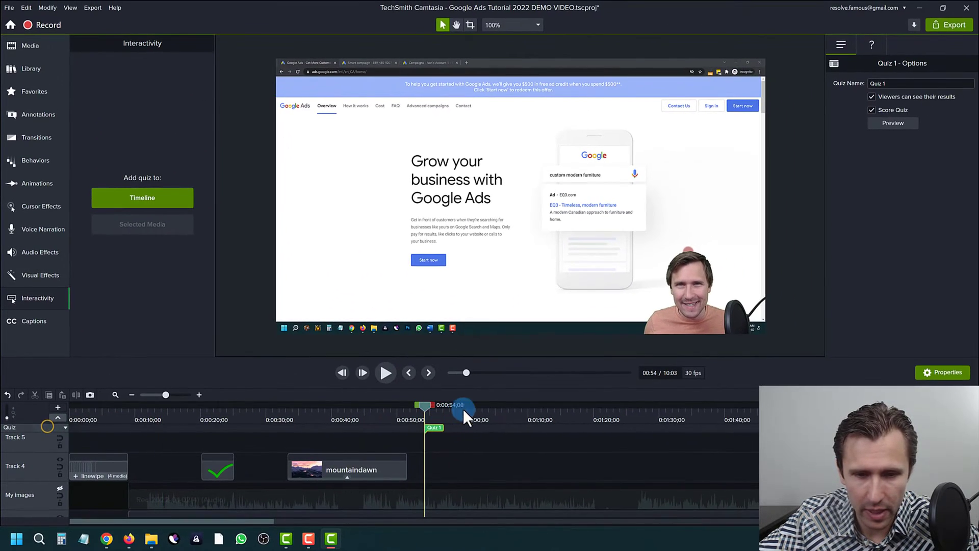
left_click(504, 409)
left_click(145, 199)
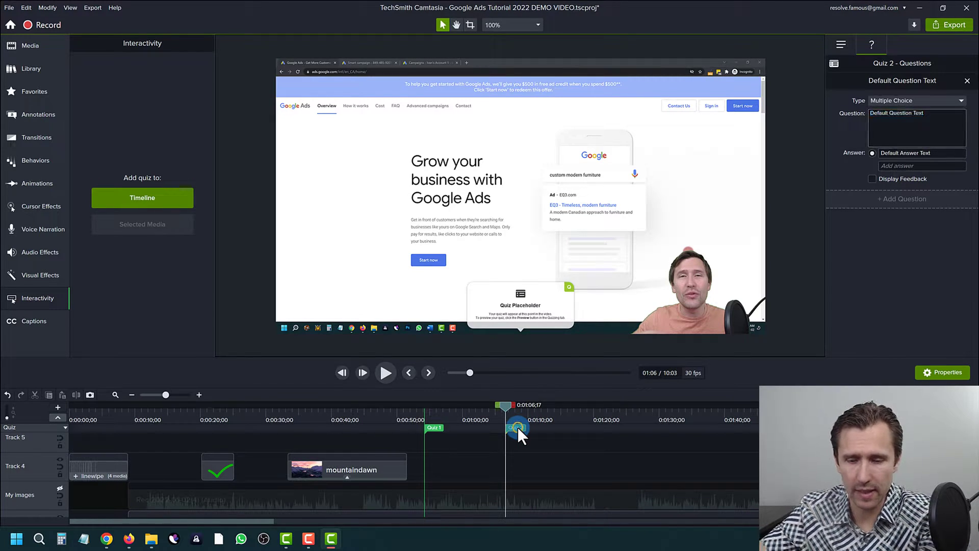
key("Delete")
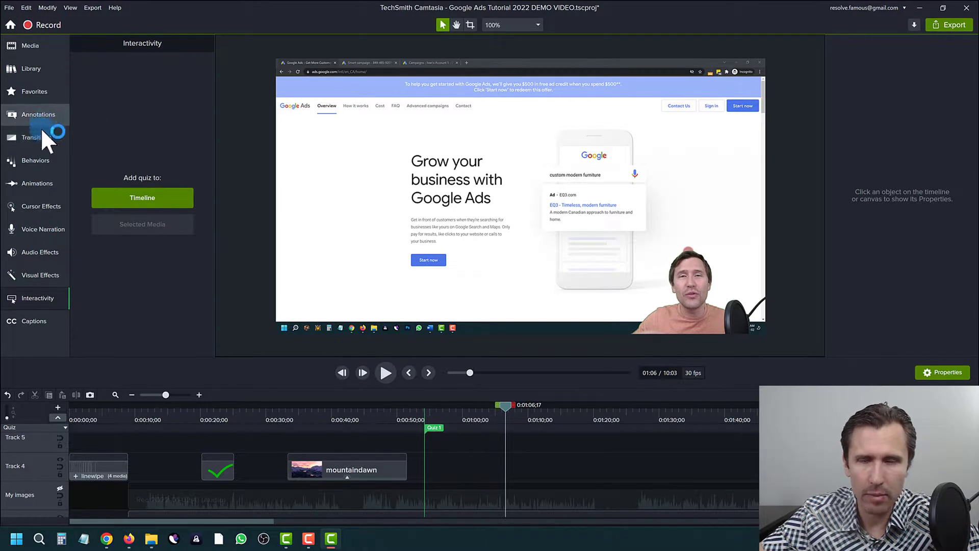
- Show the Camtasia 2022 library and open the website for downloading more assets
left_click(30, 69)
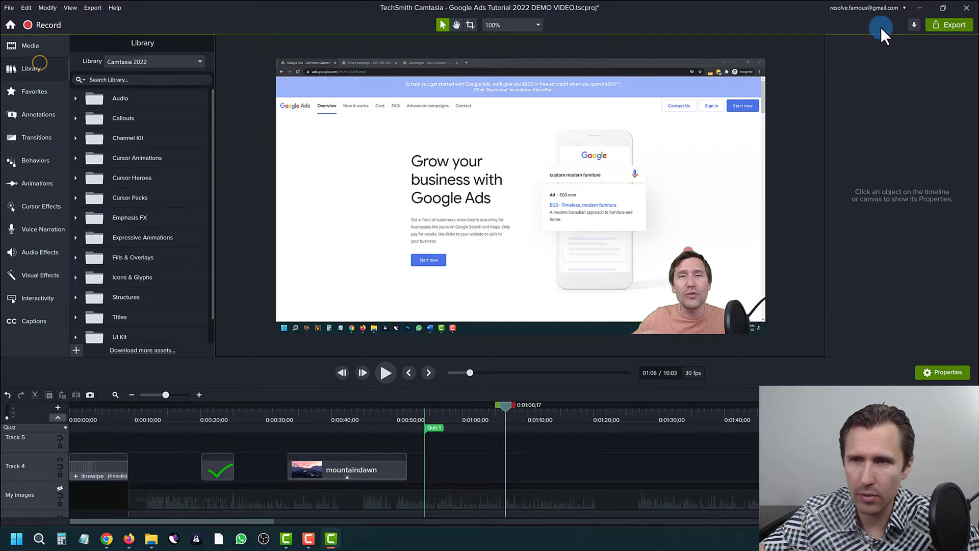
left_click(913, 26)
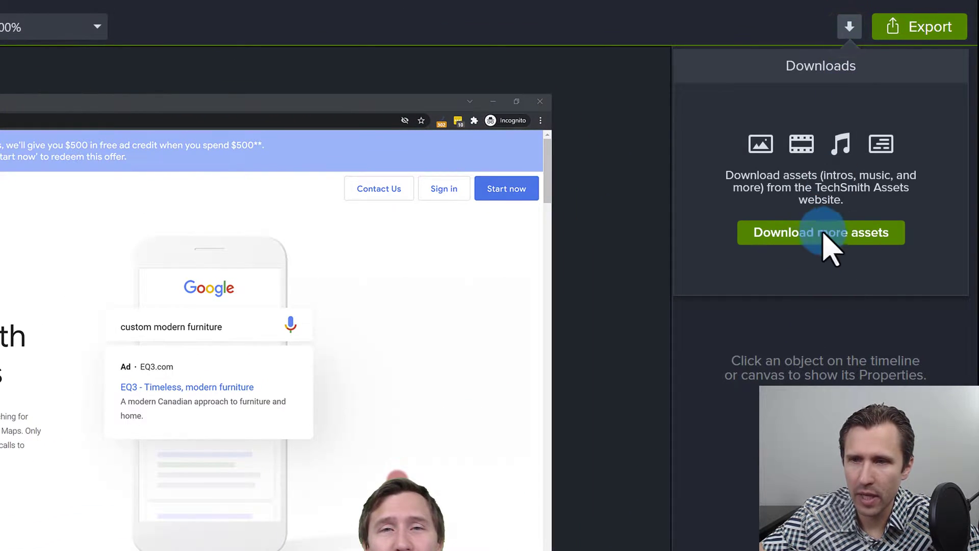
left_click(841, 232)
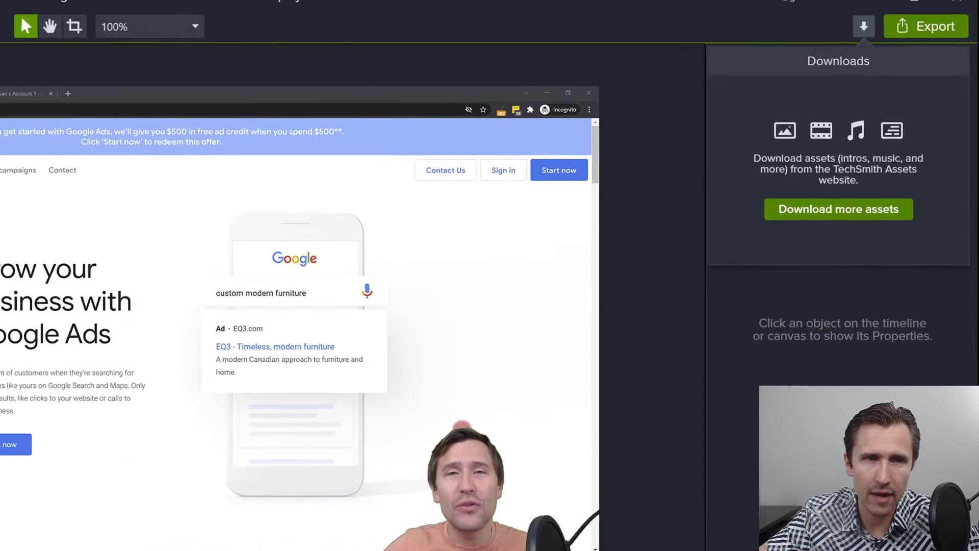
left_click(239, 24)
- Place the playhead at 0:00:49;27 and review the available project file and editing commands
left_click(396, 411)
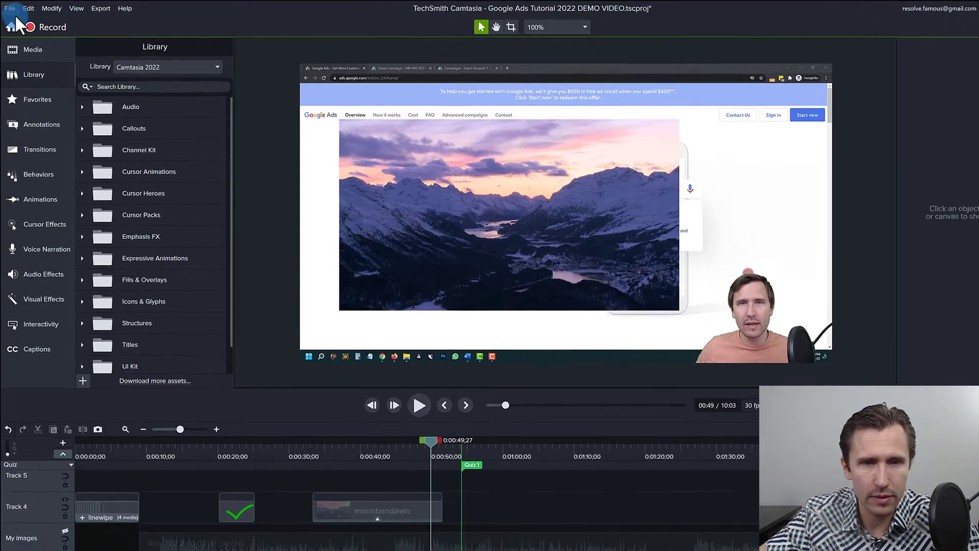
left_click(10, 8)
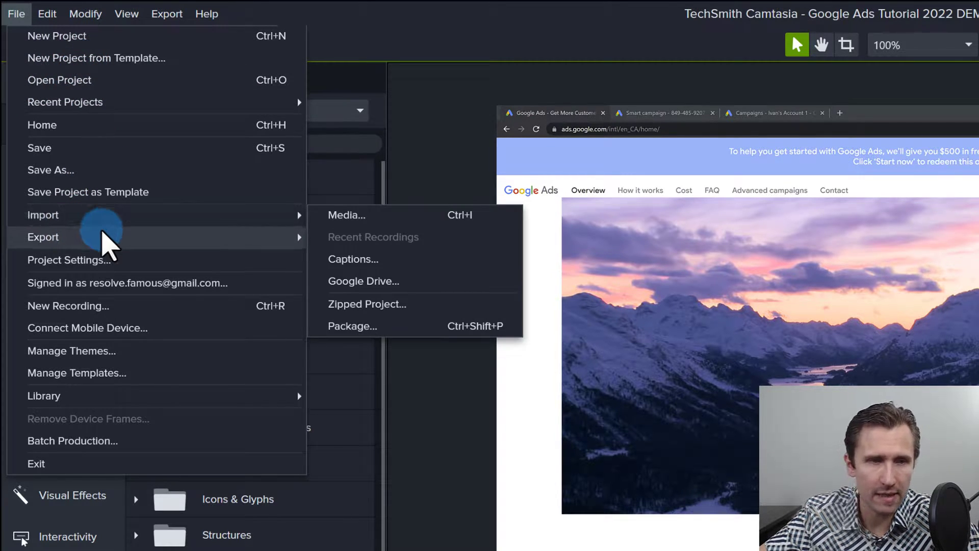
mouse_move(102, 232)
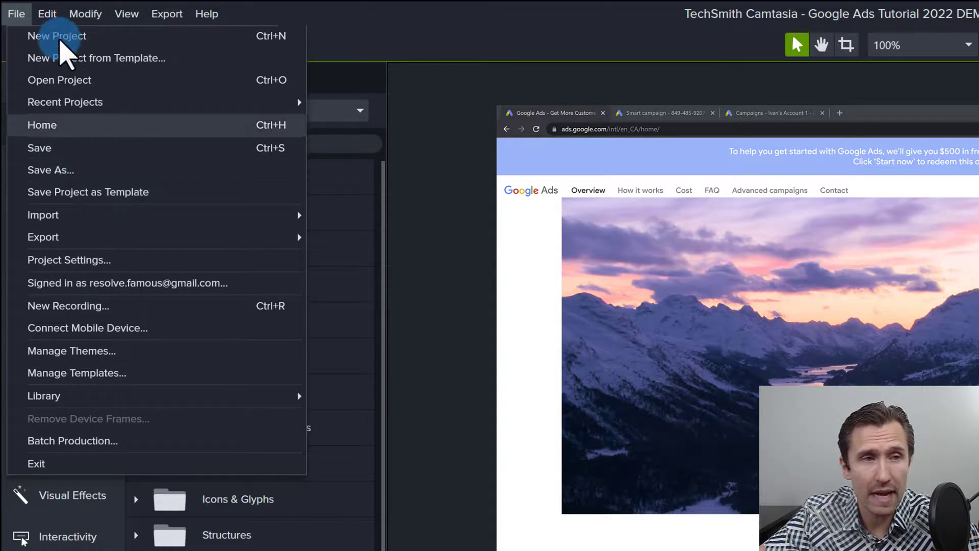
mouse_move(47, 16)
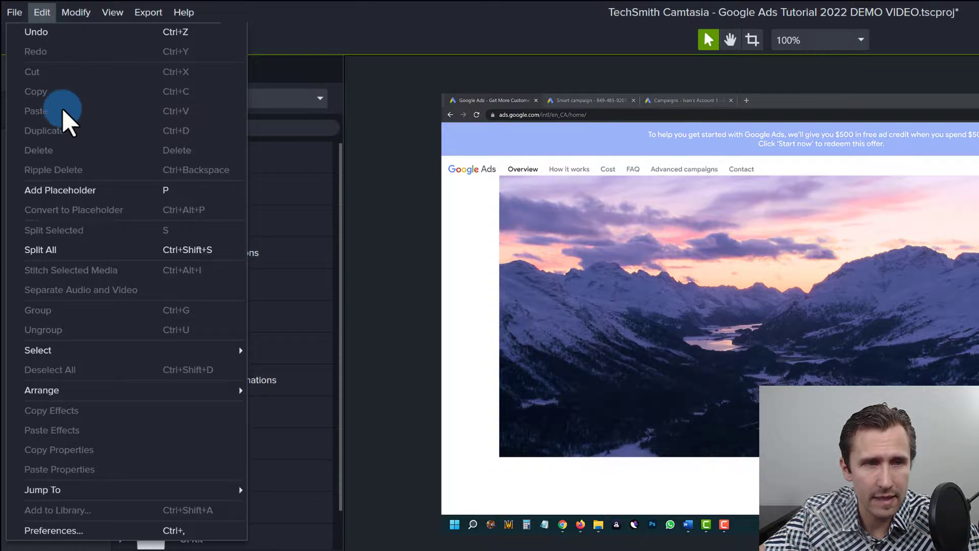
key("Escape")
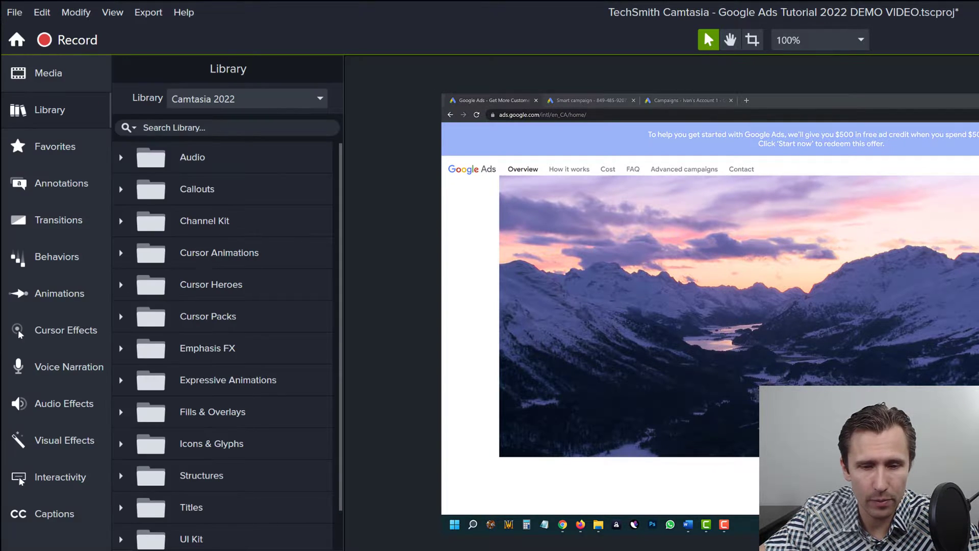
- Review the modification commands, including the animations, behaviors and effects that can be added
left_click(42, 13)
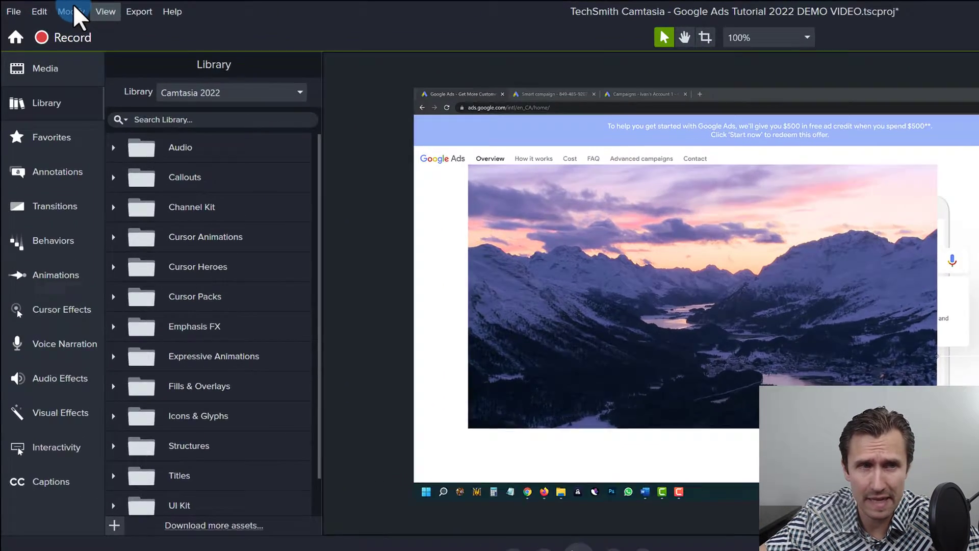
left_click(56, 9)
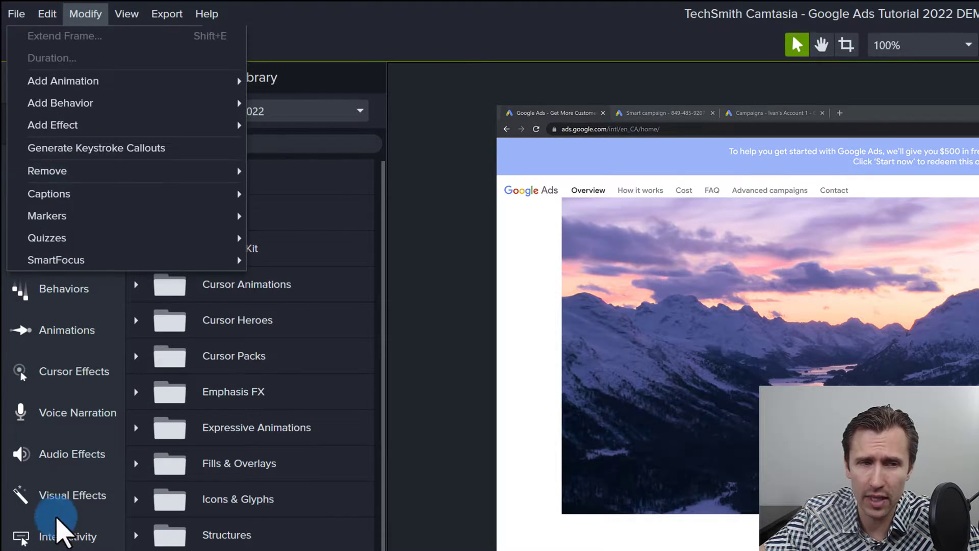
left_click(110, 102)
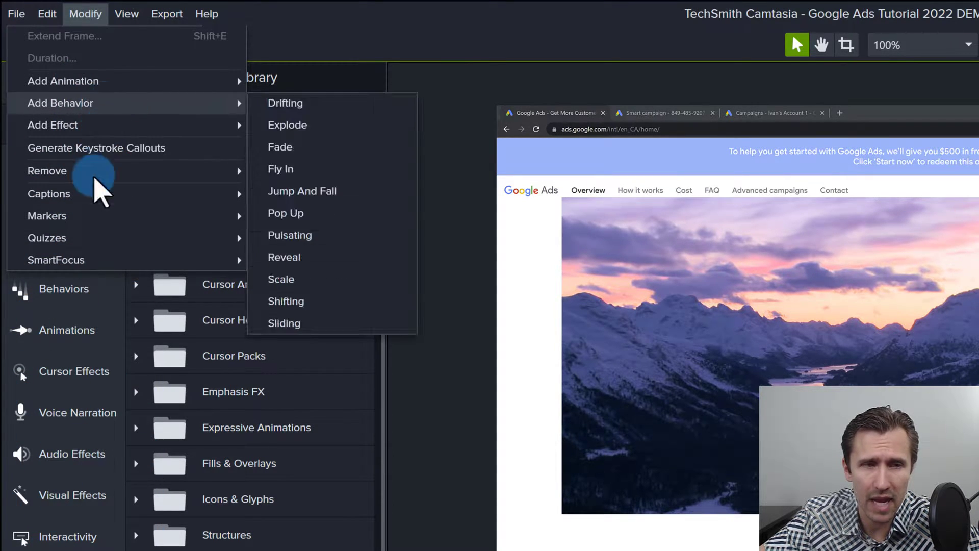
left_click(79, 81)
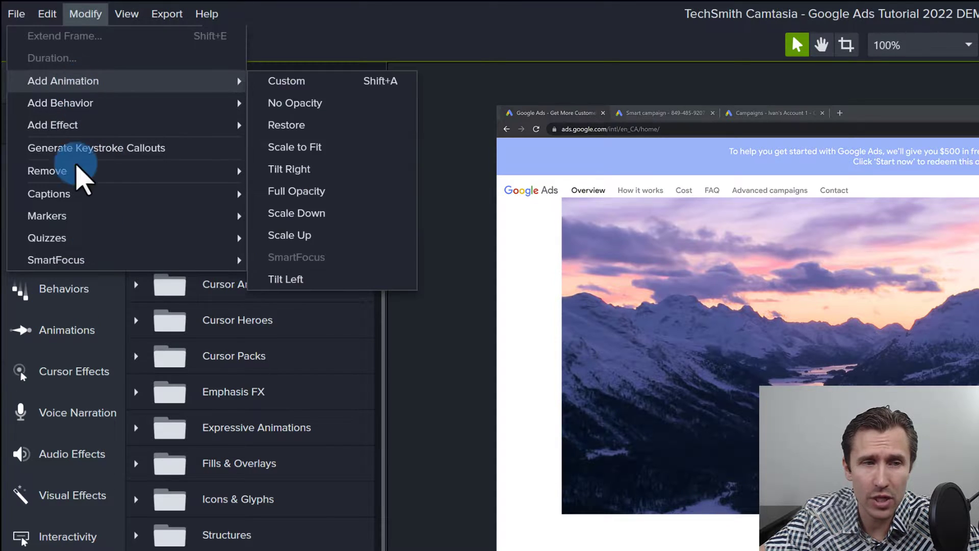
mouse_move(104, 126)
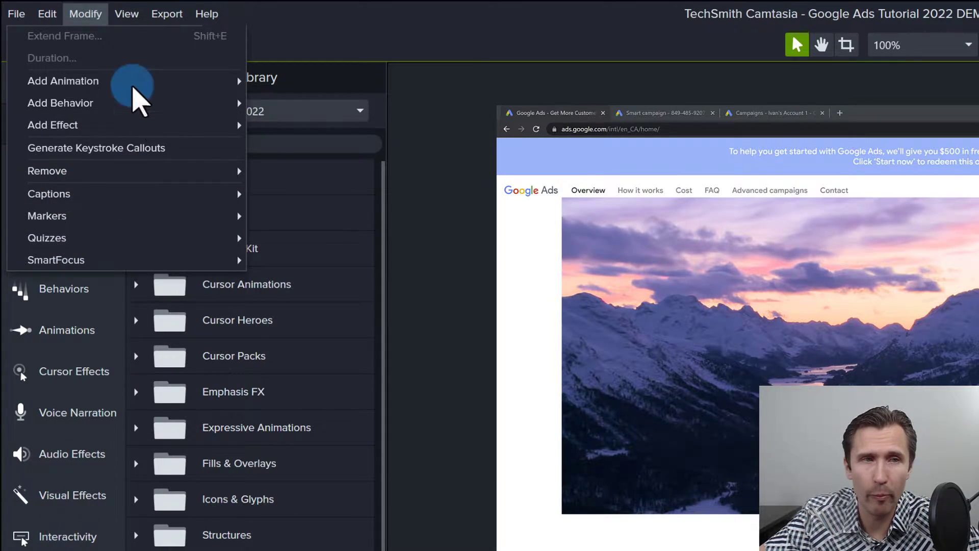
mouse_move(118, 21)
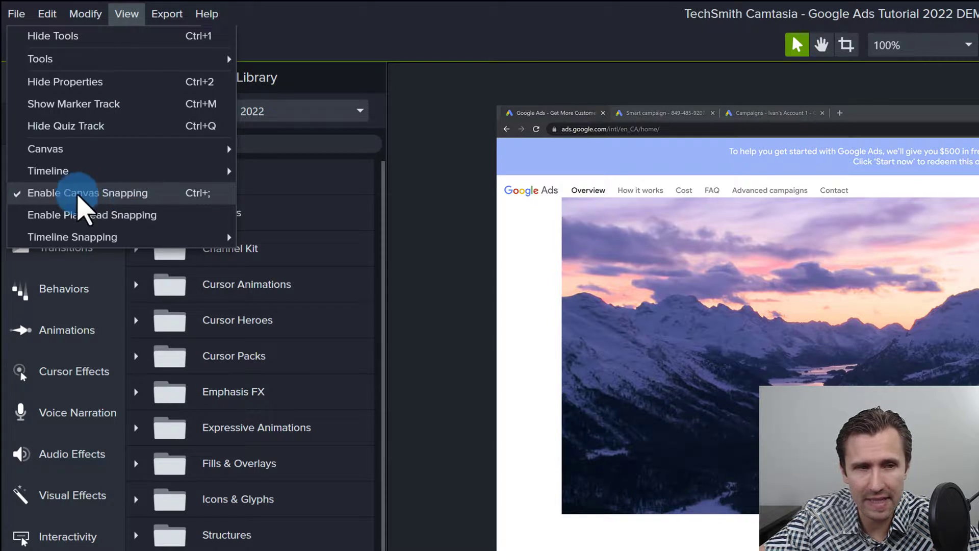
- Reposition the mountaindawn image on the canvas, disabling canvas snapping before its second placement
left_click(802, 378)
left_click_drag(810, 371, 913, 330)
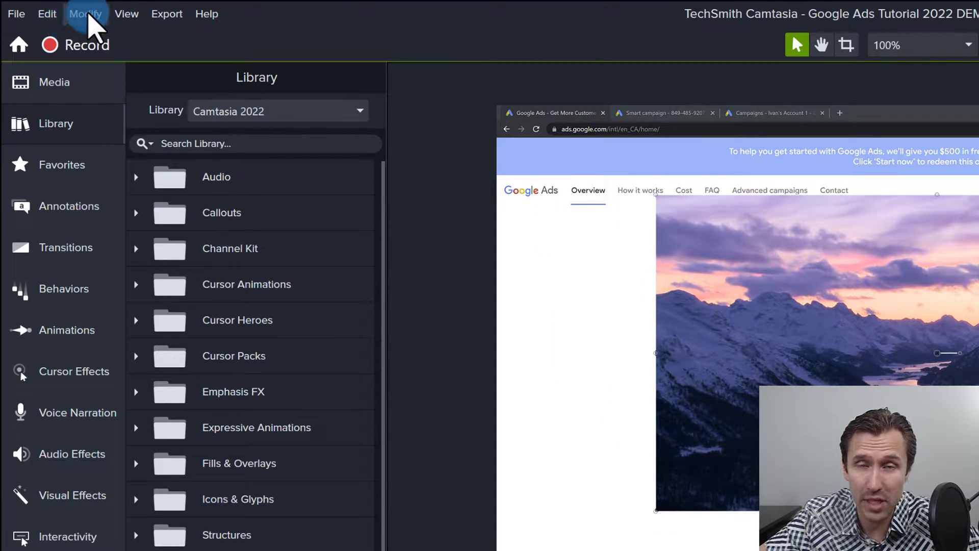
left_click(123, 15)
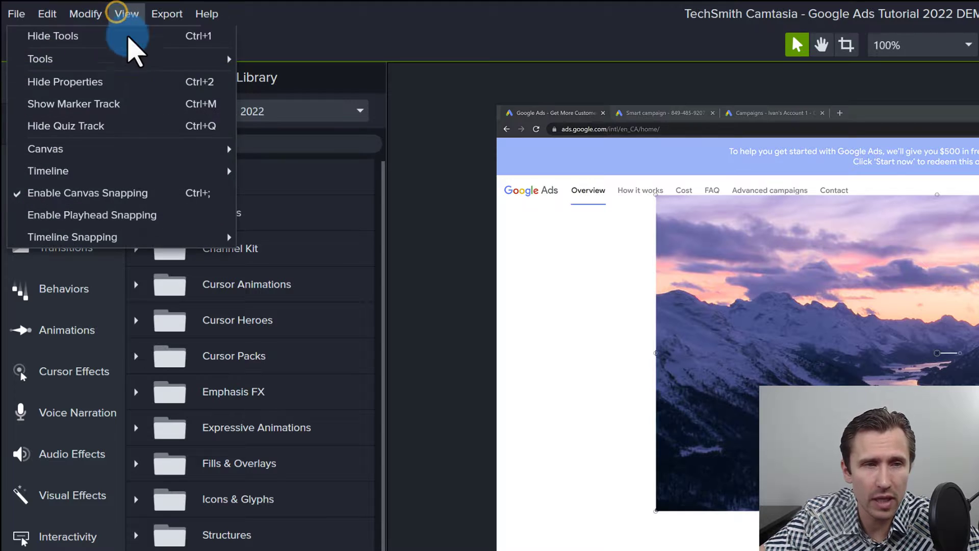
left_click(80, 194)
left_click_drag(891, 322, 855, 332)
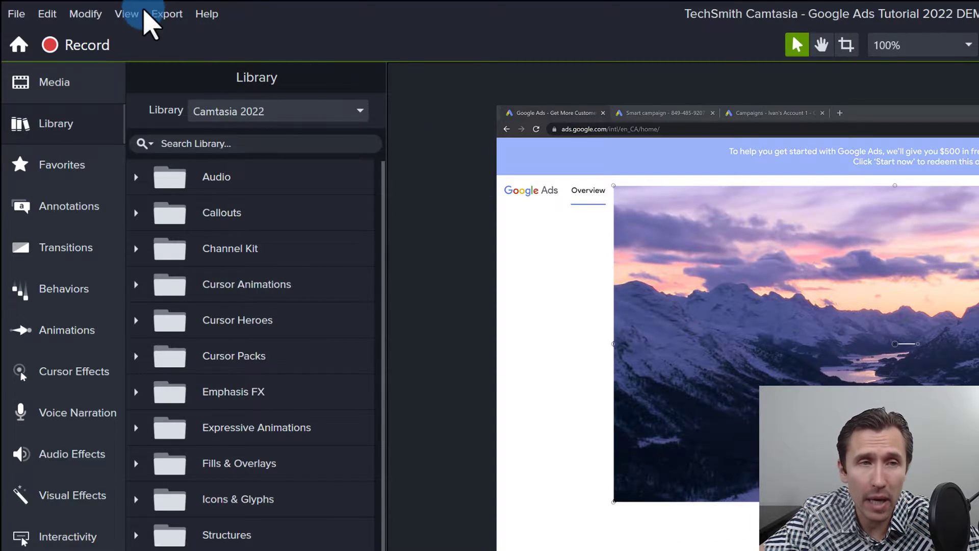
- Re-enable canvas snapping and show the available timeline snapping options
left_click(125, 15)
left_click(111, 190)
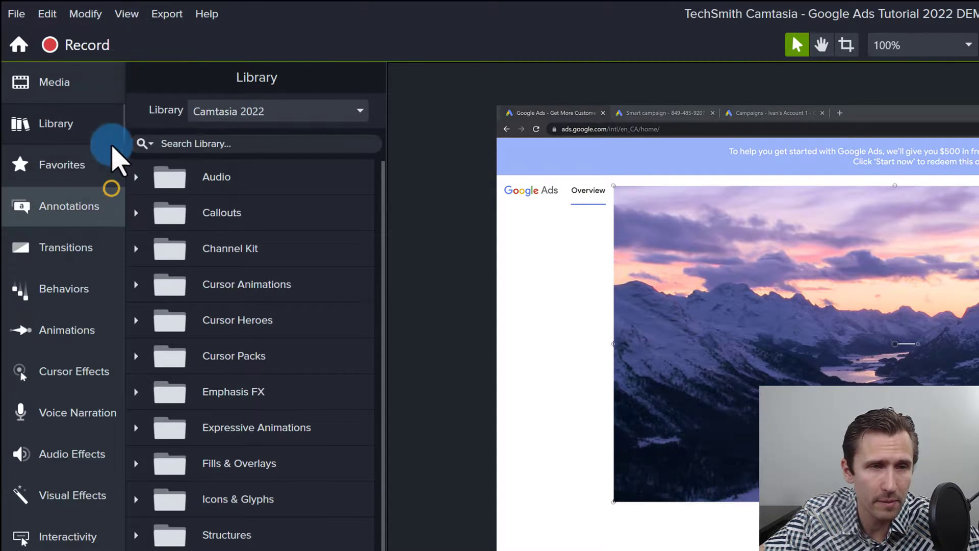
left_click(128, 15)
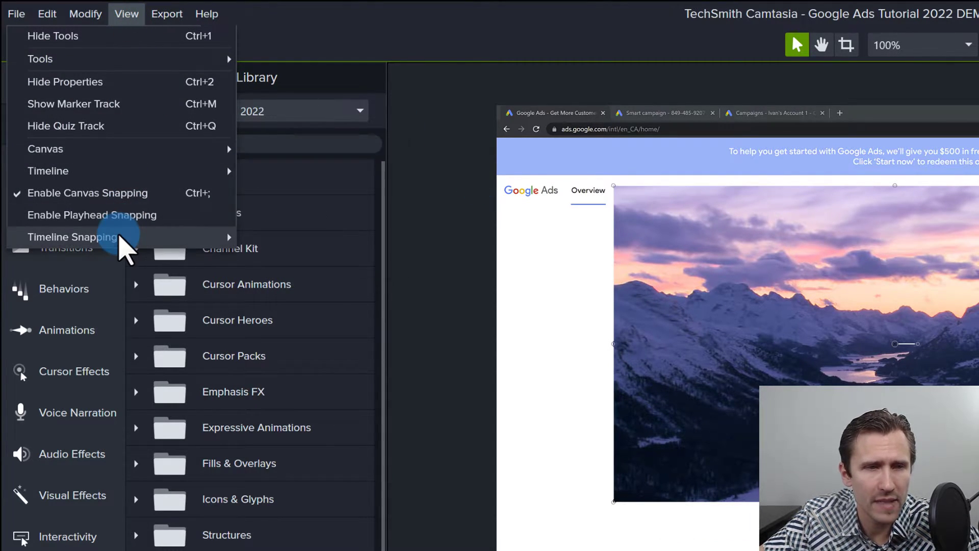
left_click(121, 237)
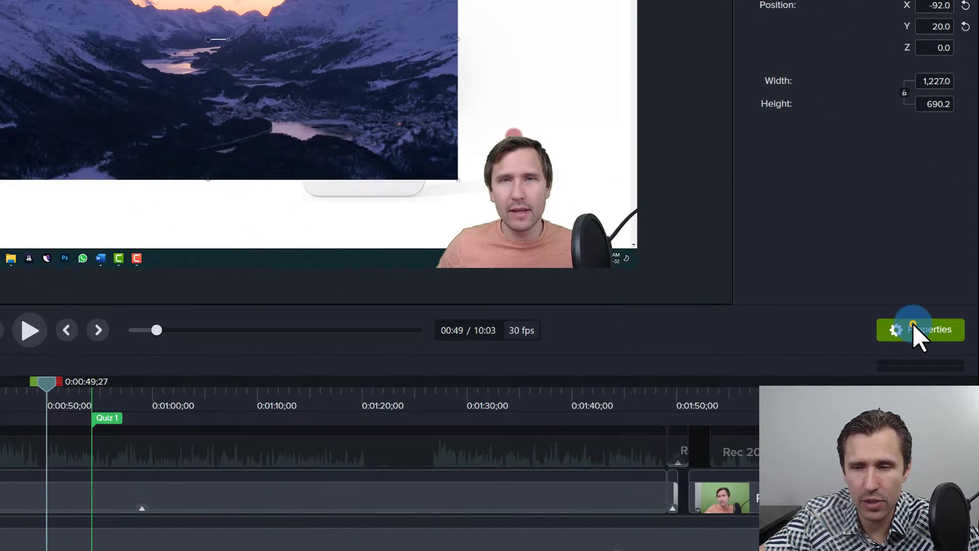
- Review the timeline view commands for zooming and track heights, and the available help resources
left_click(913, 329)
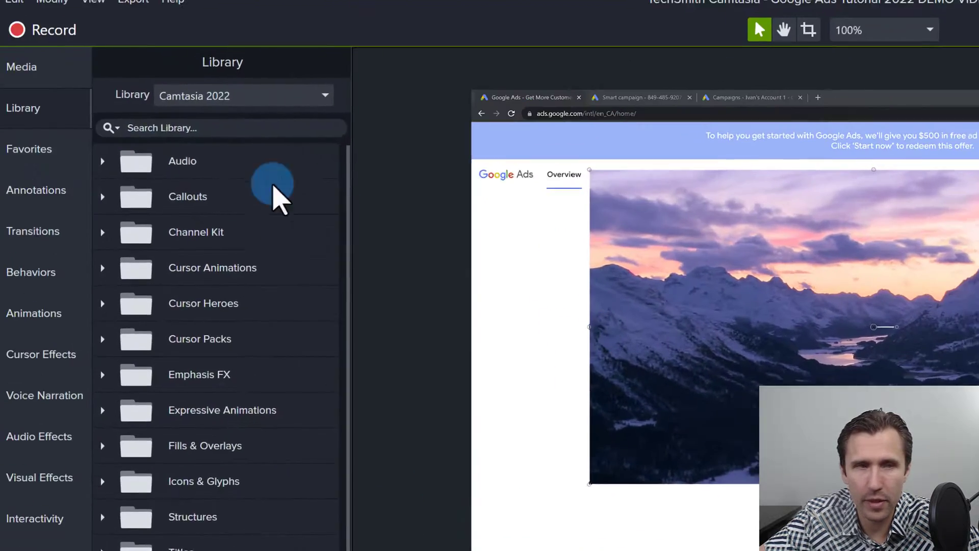
left_click(126, 12)
mouse_move(111, 162)
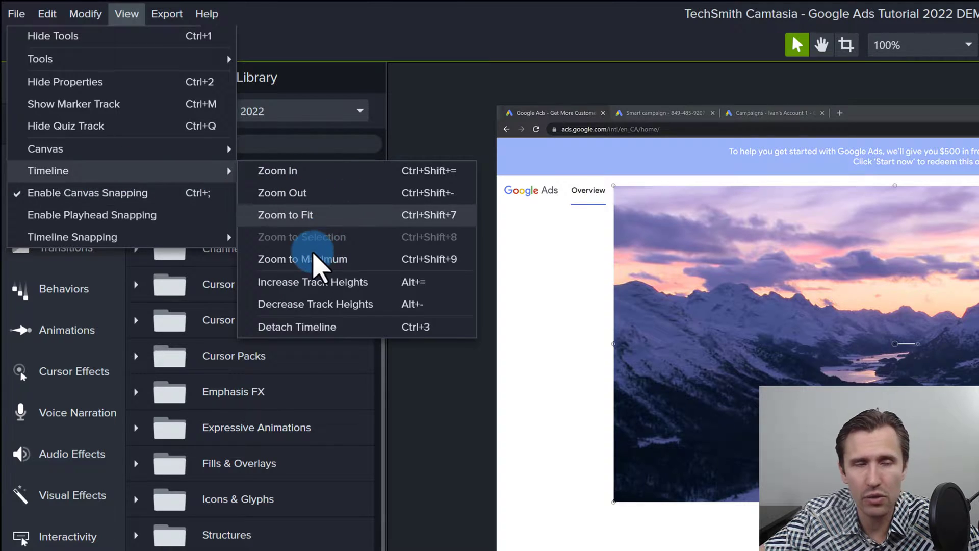
mouse_move(206, 20)
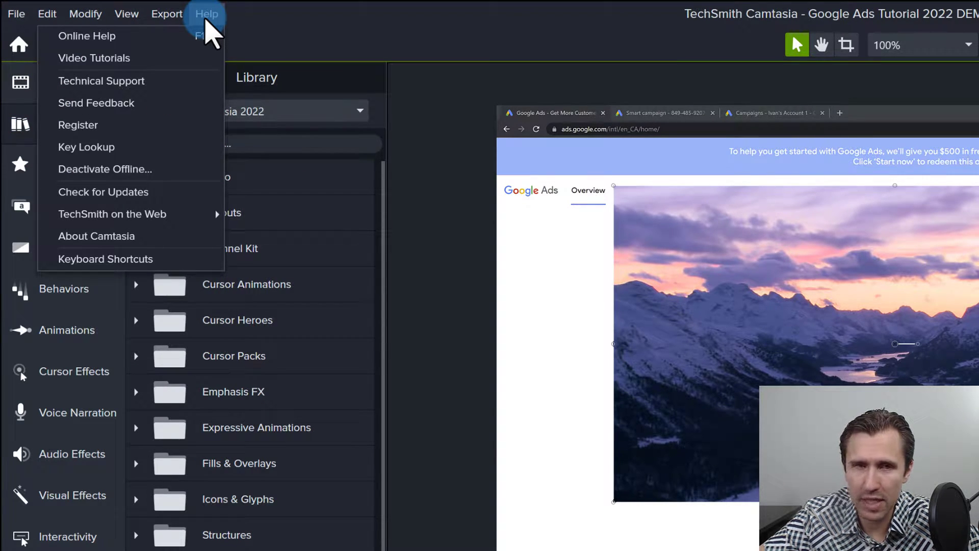
- Try to export the video as a local file (MP4/GIF/M4A)
mouse_move(170, 25)
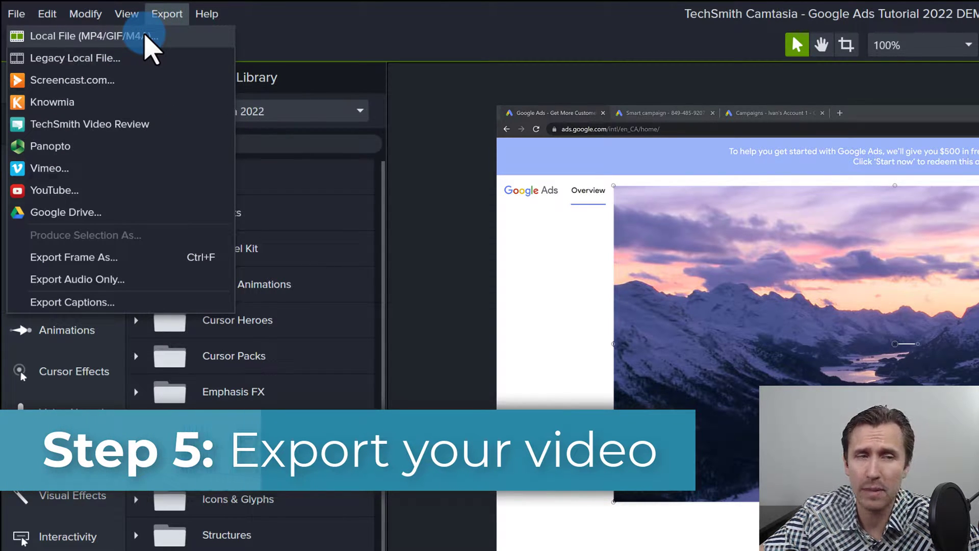
left_click(146, 35)
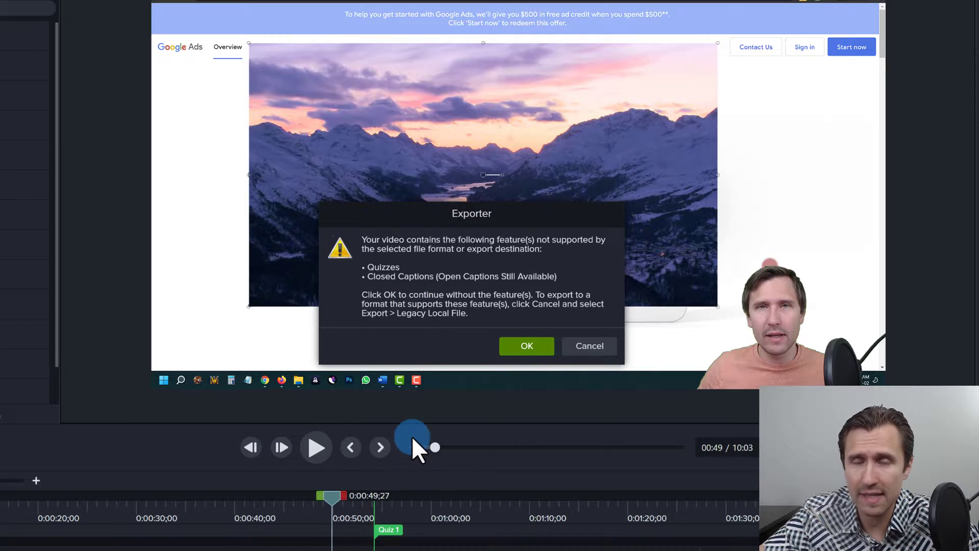
left_click(584, 350)
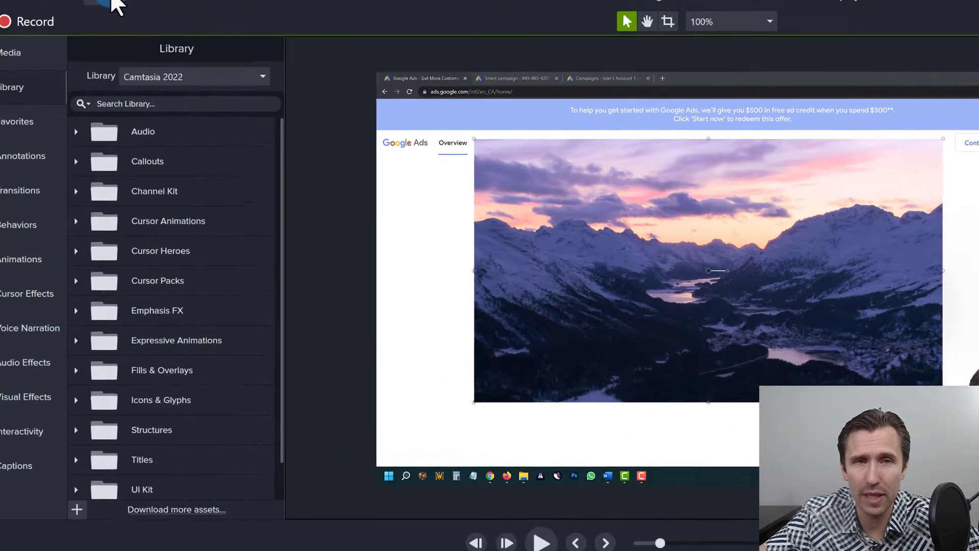
- Choose MP4 with Smart Player (up to 1080p) for a legacy local file export, and cancel the wizard
left_click(147, 8)
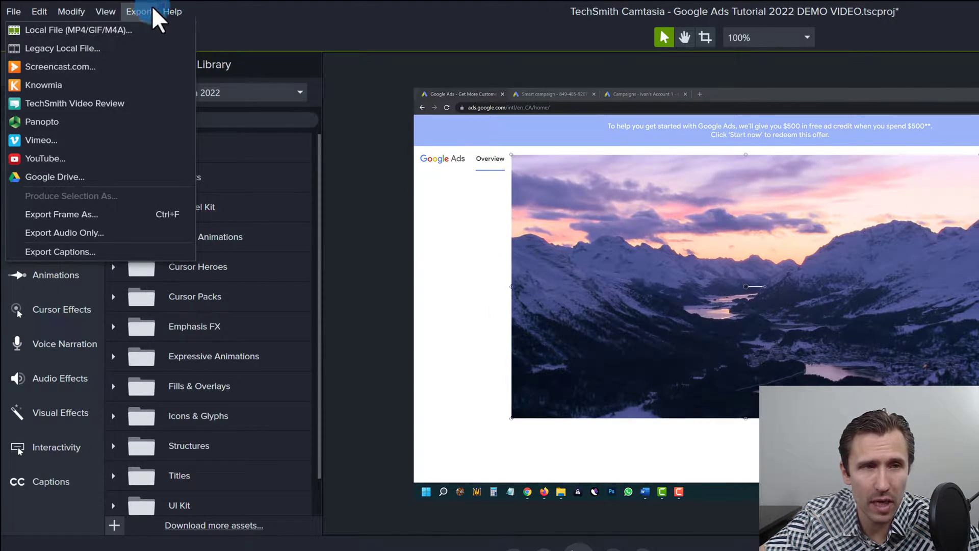
left_click(100, 48)
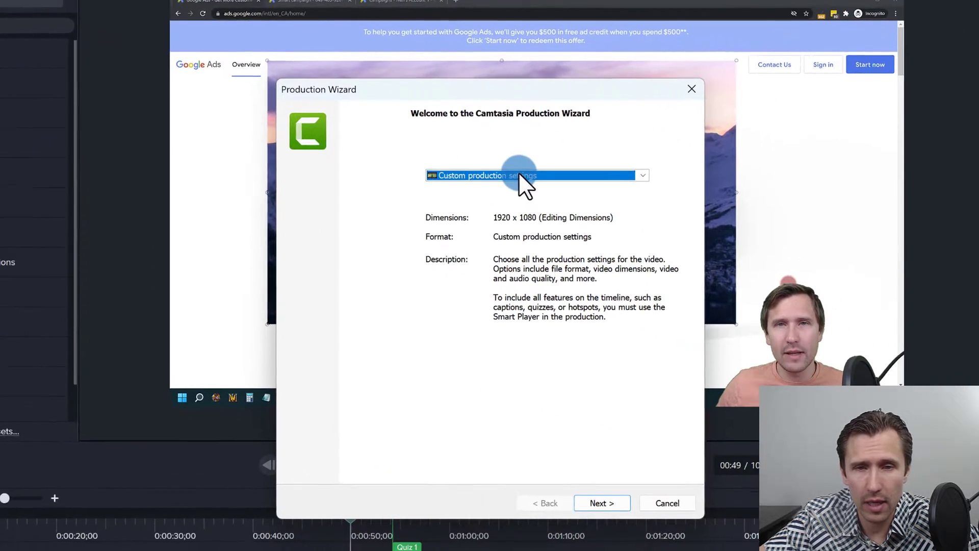
left_click(519, 173)
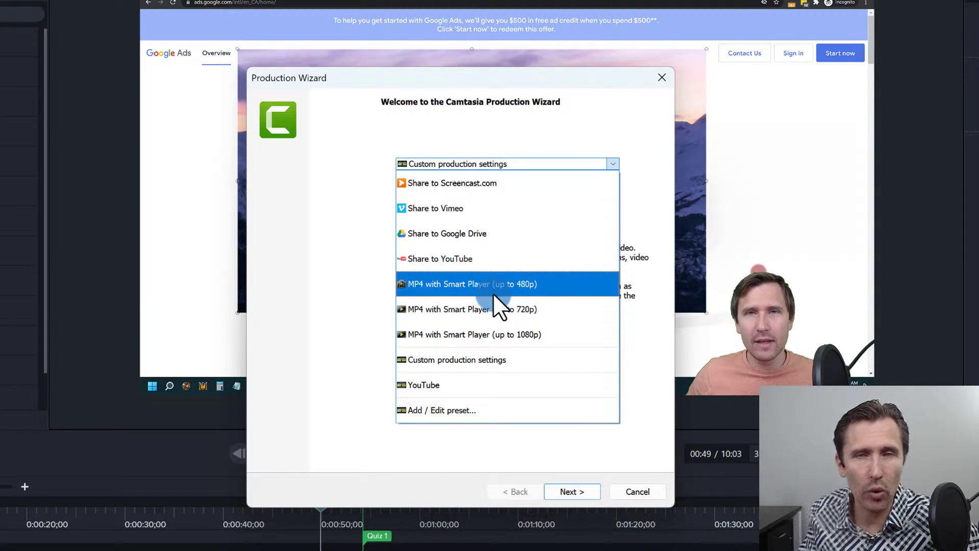
left_click(493, 334)
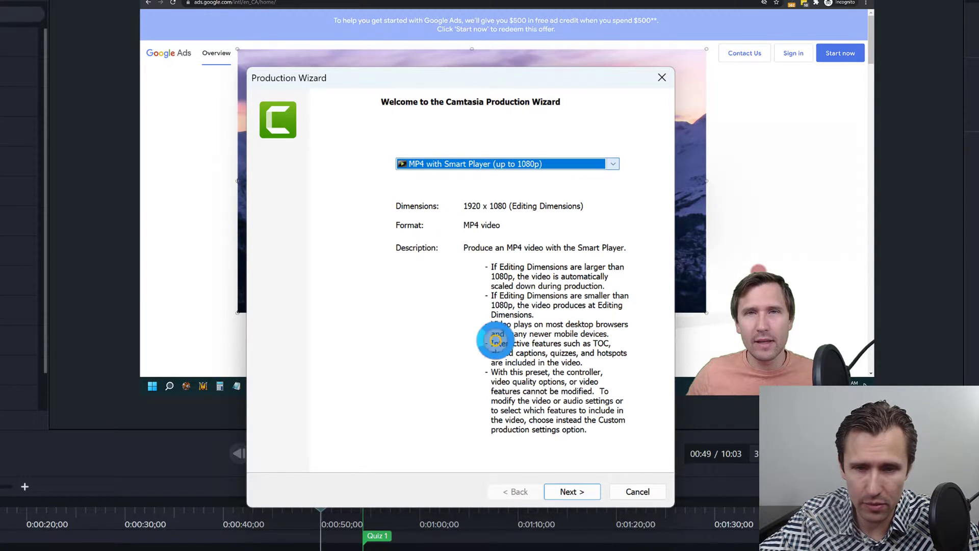
left_click(623, 491)
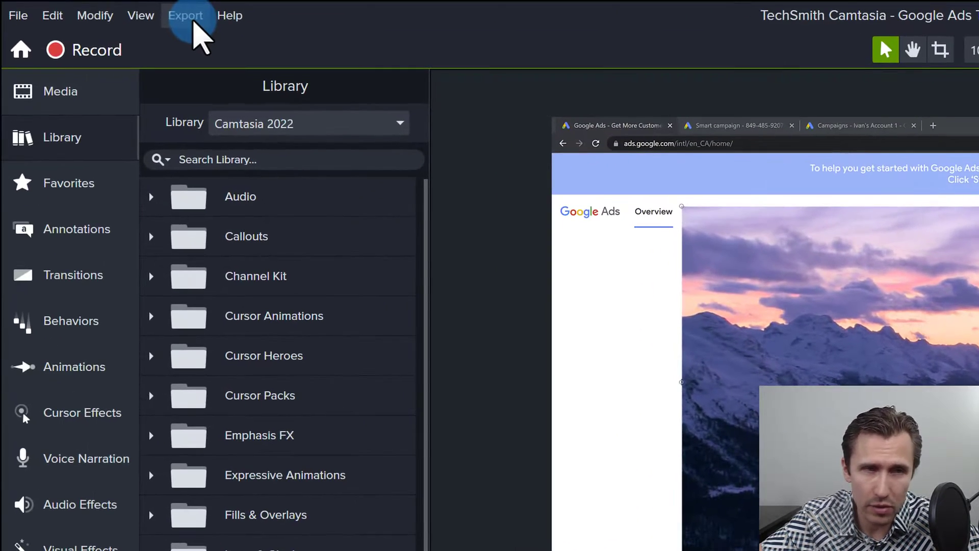
- Start a legacy local file export and create a production preset named New Preset in the MP4 - Smart Player (HTML5) format
left_click(193, 19)
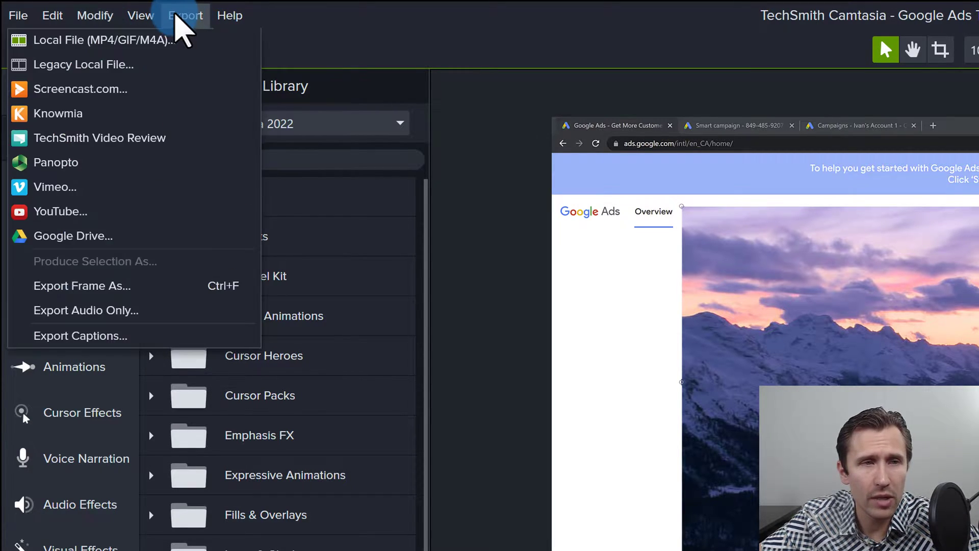
left_click(136, 60)
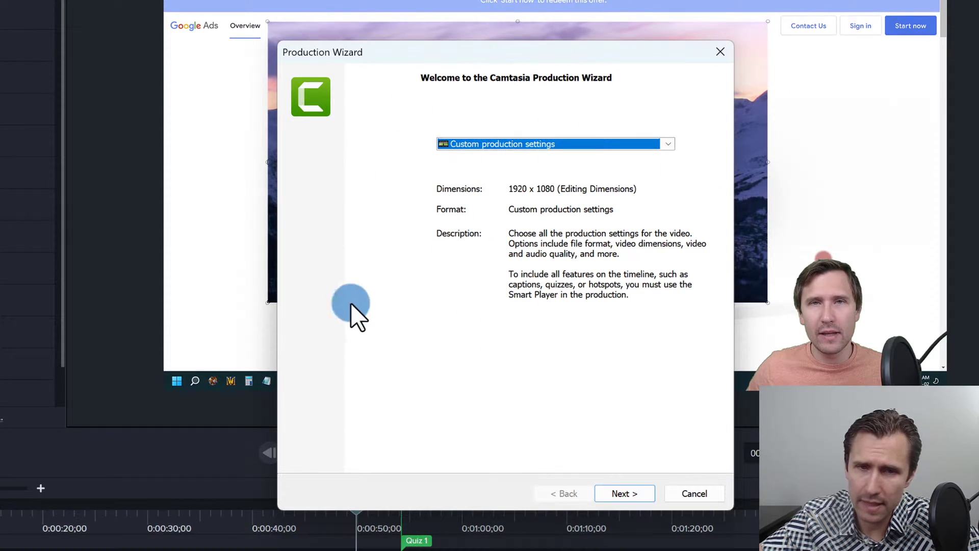
left_click(529, 144)
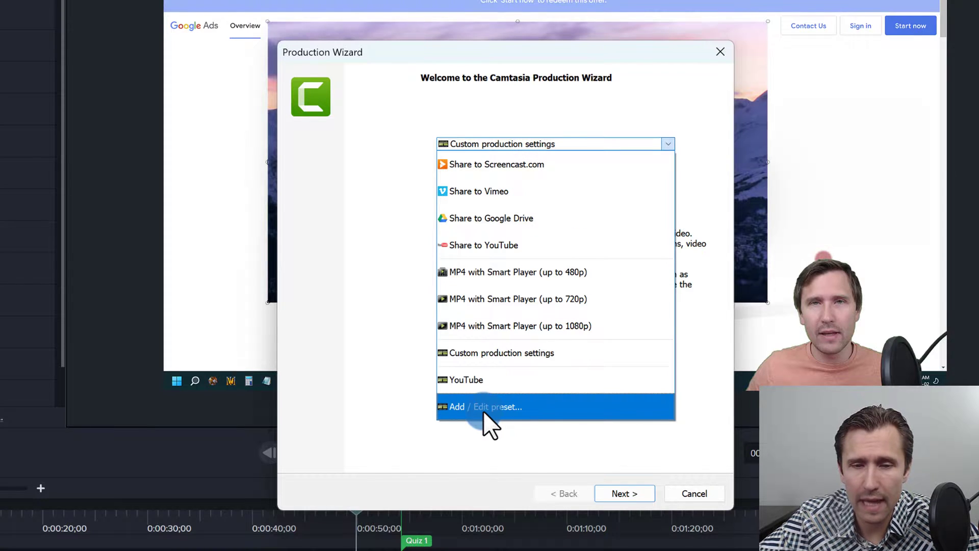
left_click(483, 411)
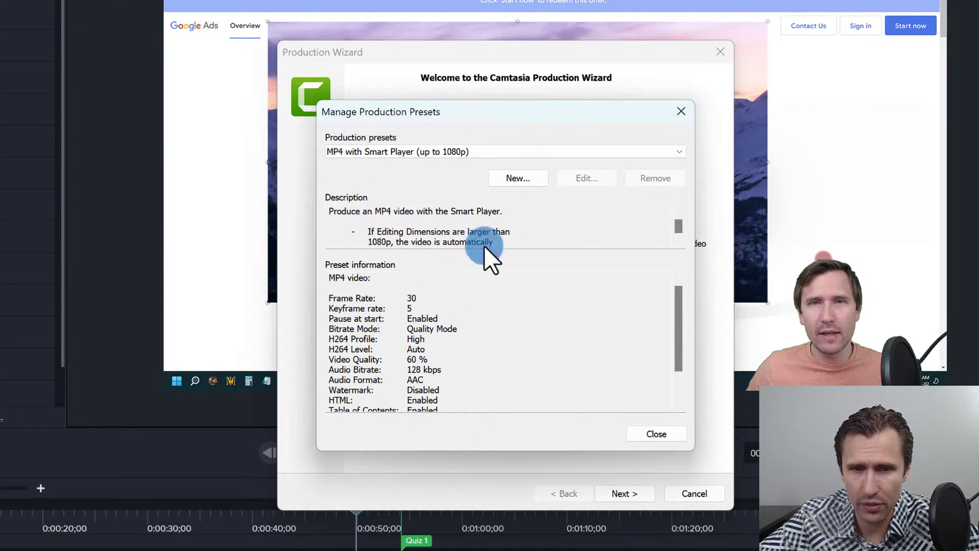
left_click(504, 176)
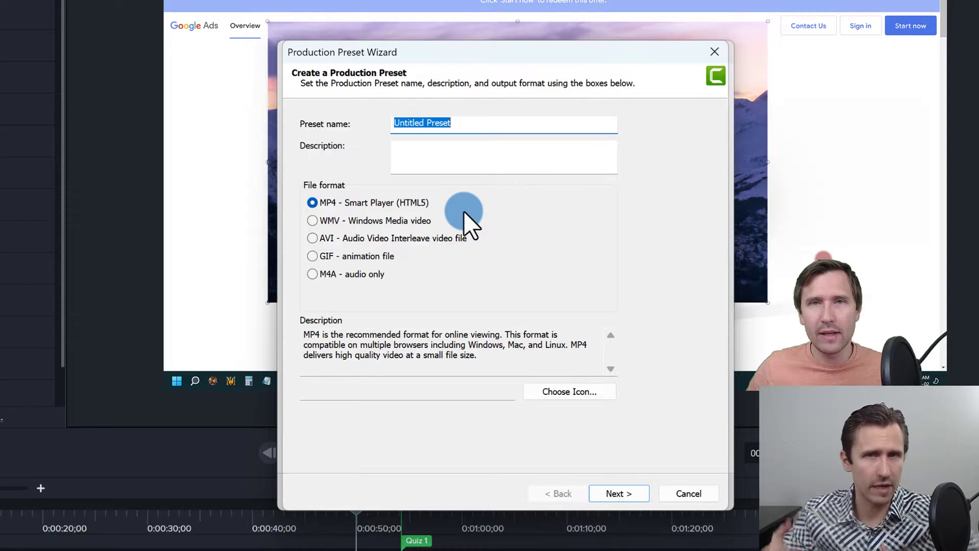
type("New Preset")
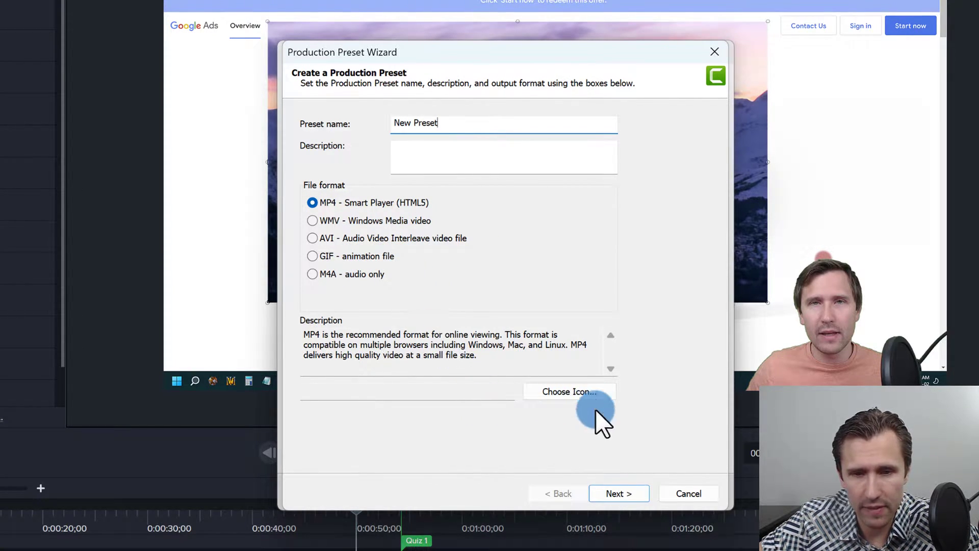
left_click(620, 494)
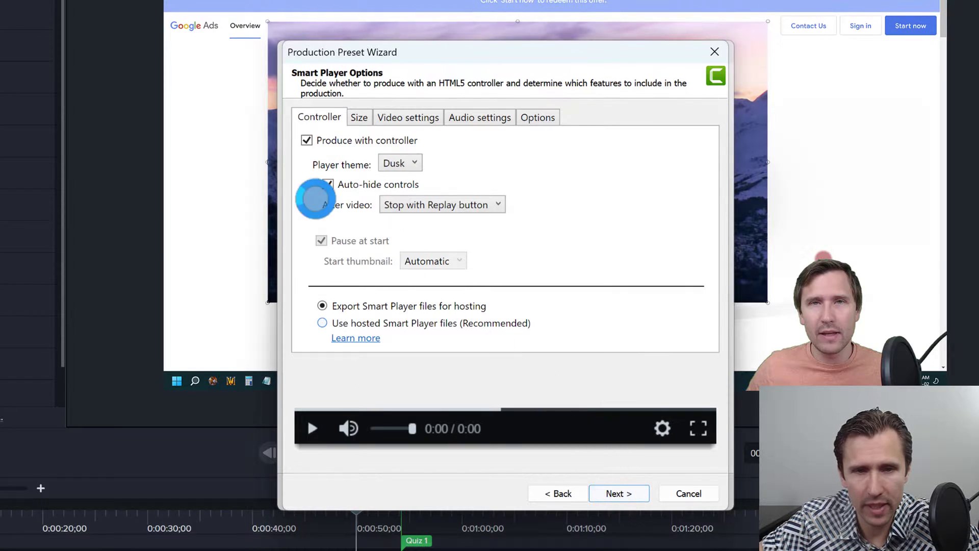
- Set the preset's embed size to 3840 by 2160, without automatic embed dimensions or a kept aspect ratio
left_click(362, 117)
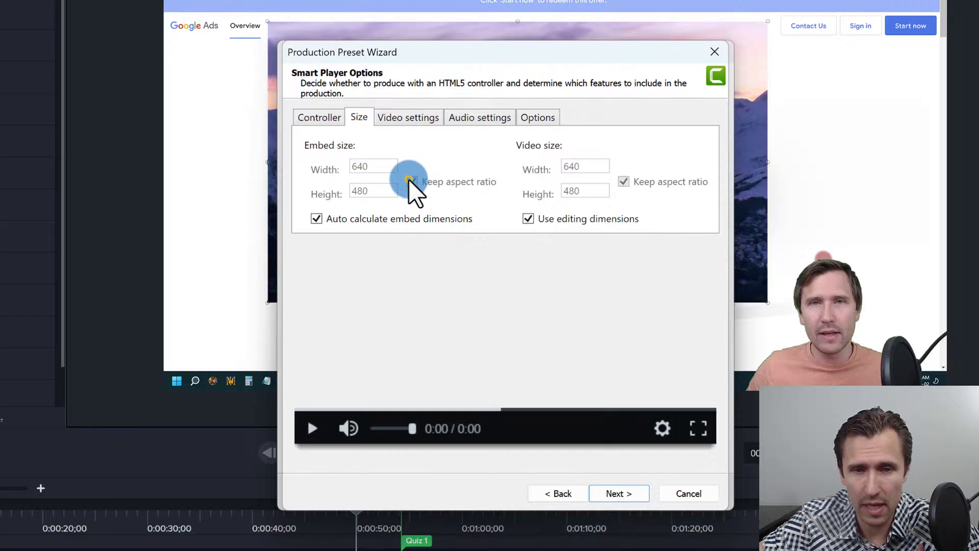
left_click(317, 218)
double_click(368, 170)
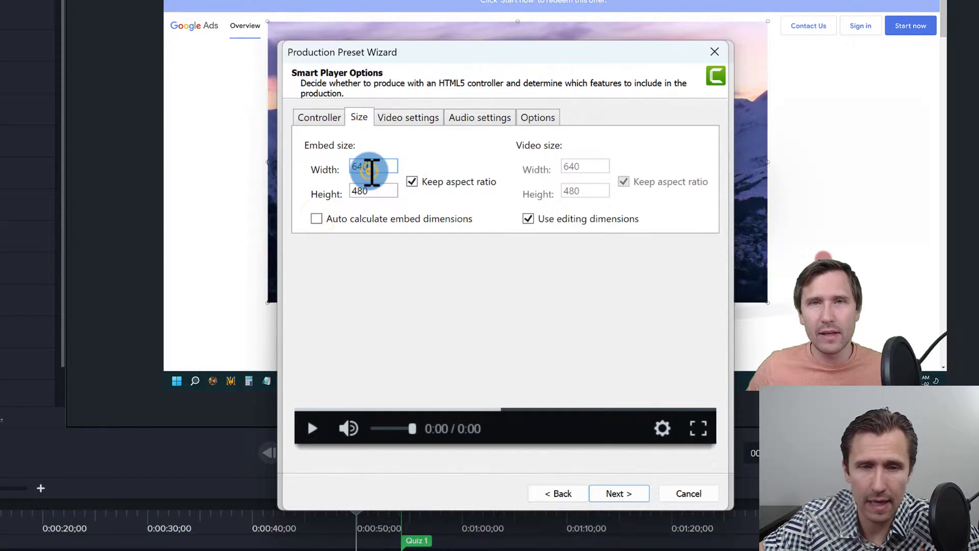
type("3840")
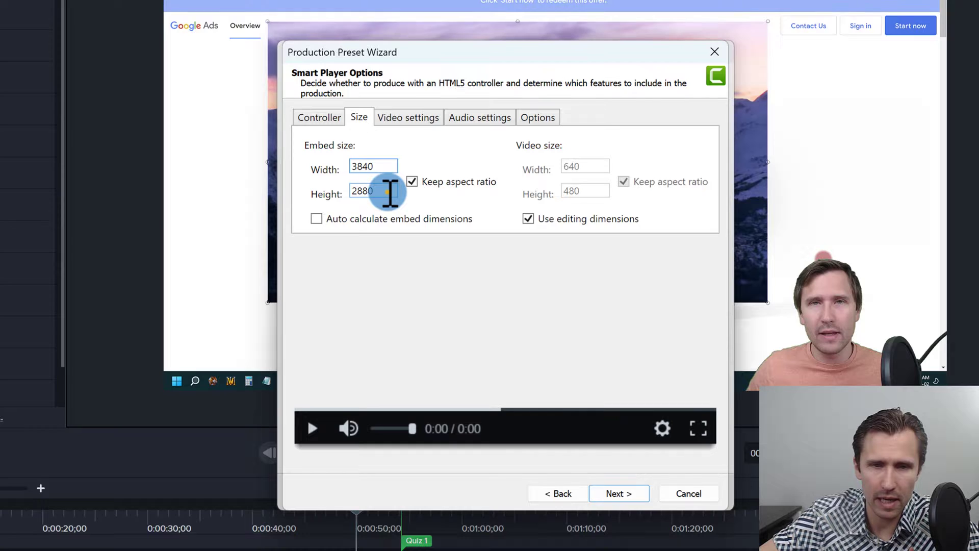
double_click(388, 191)
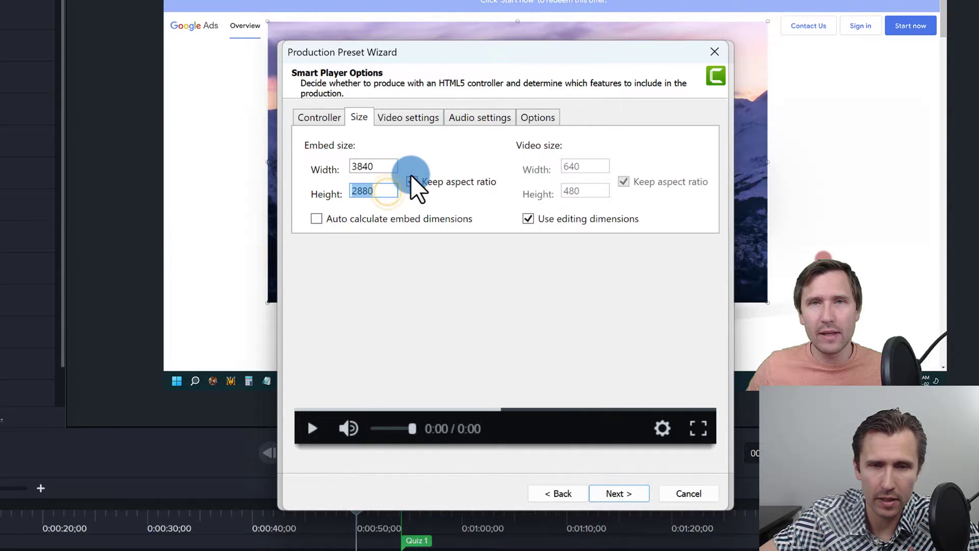
left_click(411, 181)
type("2160")
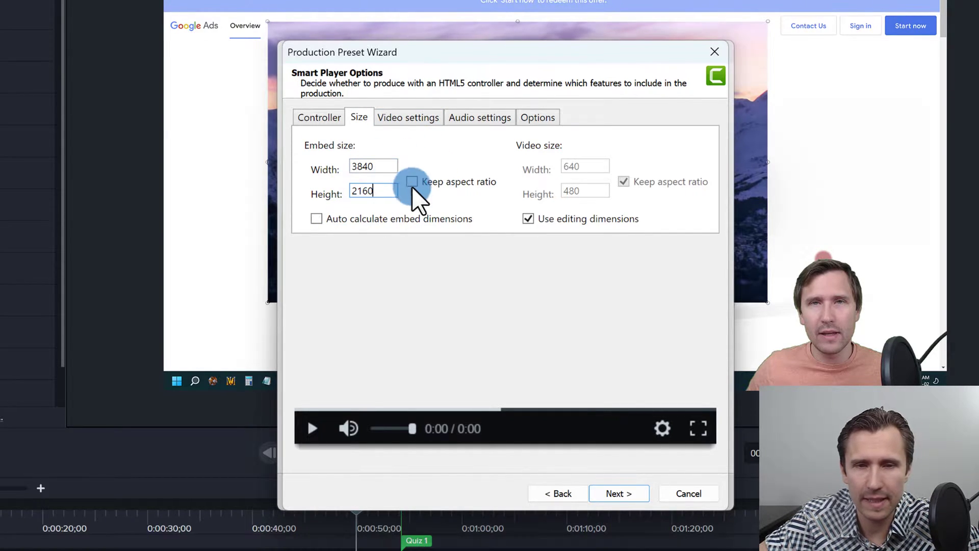
- Set the preset's video size to 3840 by 2160, without using editing dimensions or keeping the aspect ratio
left_click(526, 218)
double_click(586, 167)
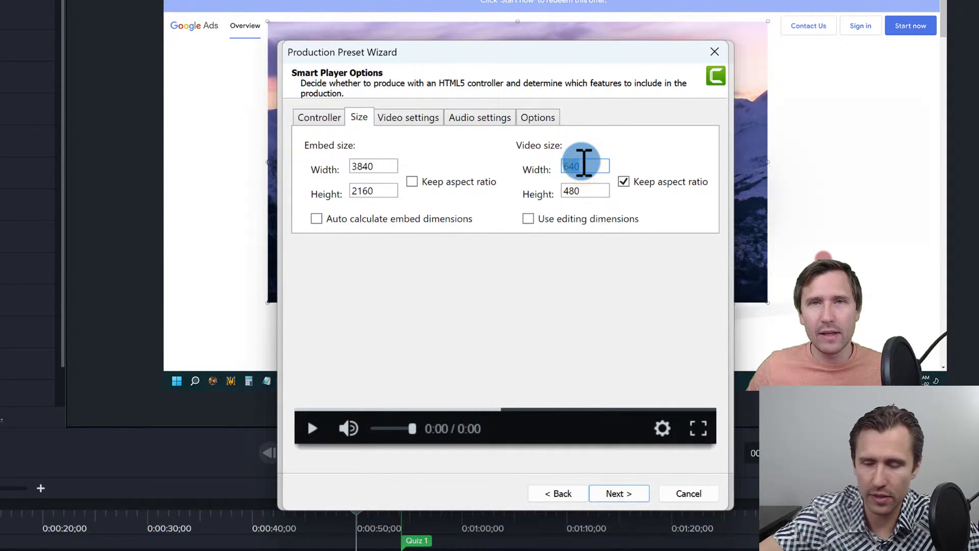
type("3840")
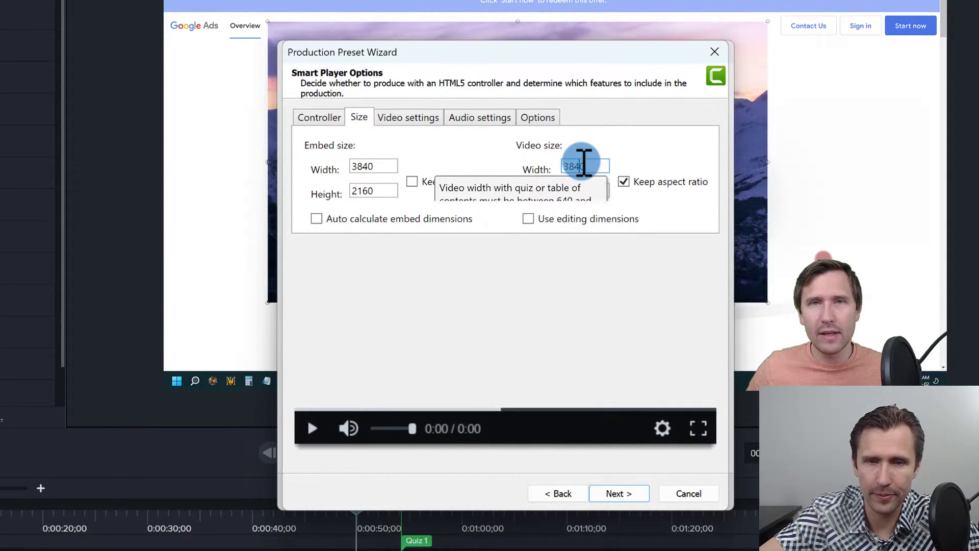
left_click(623, 181)
double_click(585, 191)
type("2160")
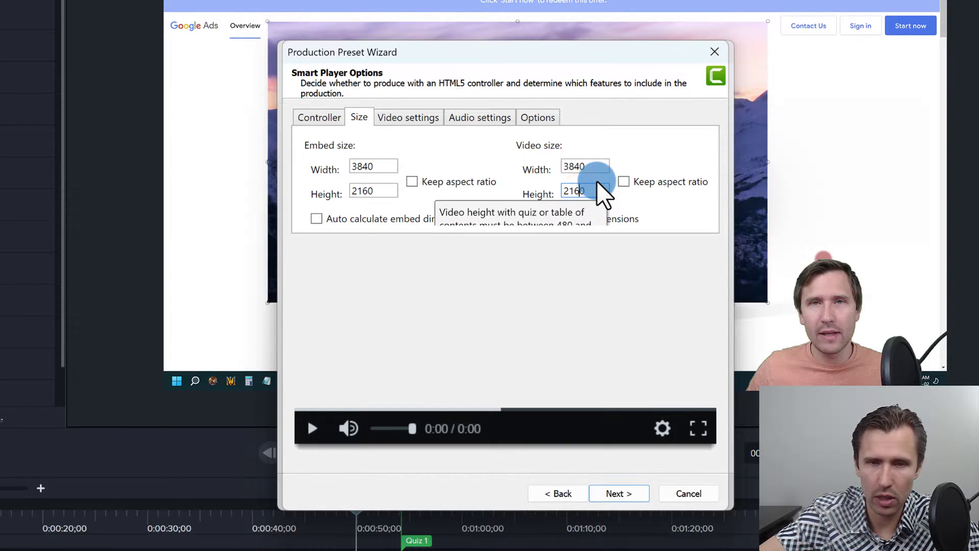
- Review the preset's video, audio and Smart Player feature settings, and proceed to the video options
left_click(409, 118)
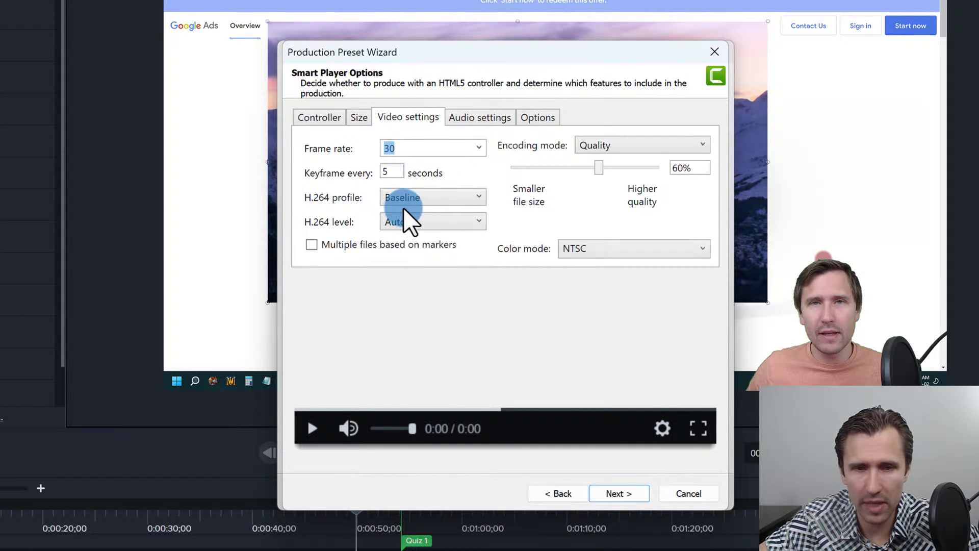
left_click(470, 121)
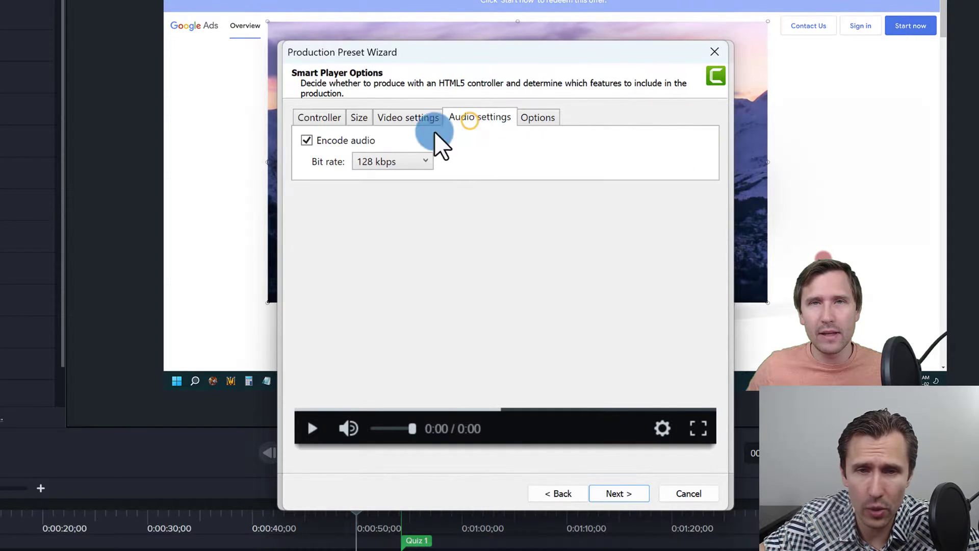
left_click(536, 123)
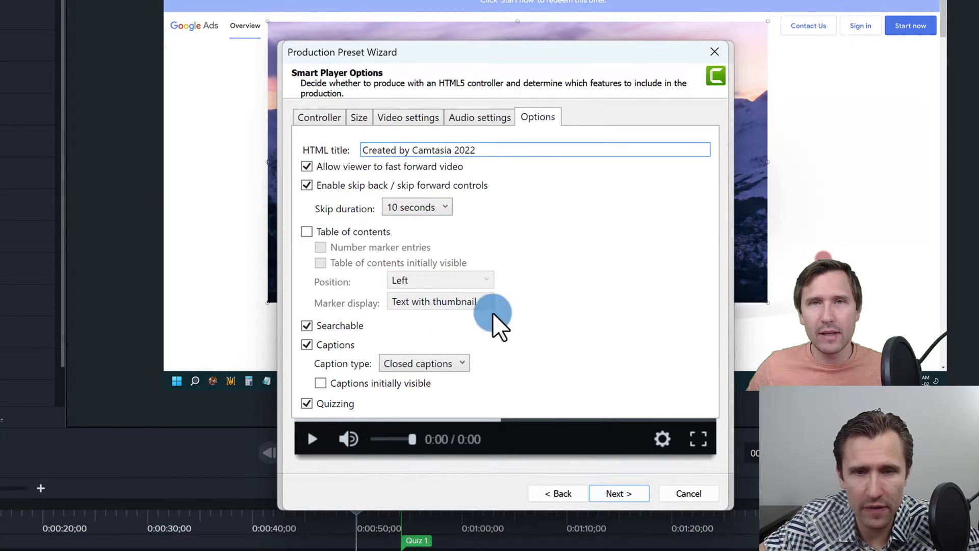
left_click(617, 493)
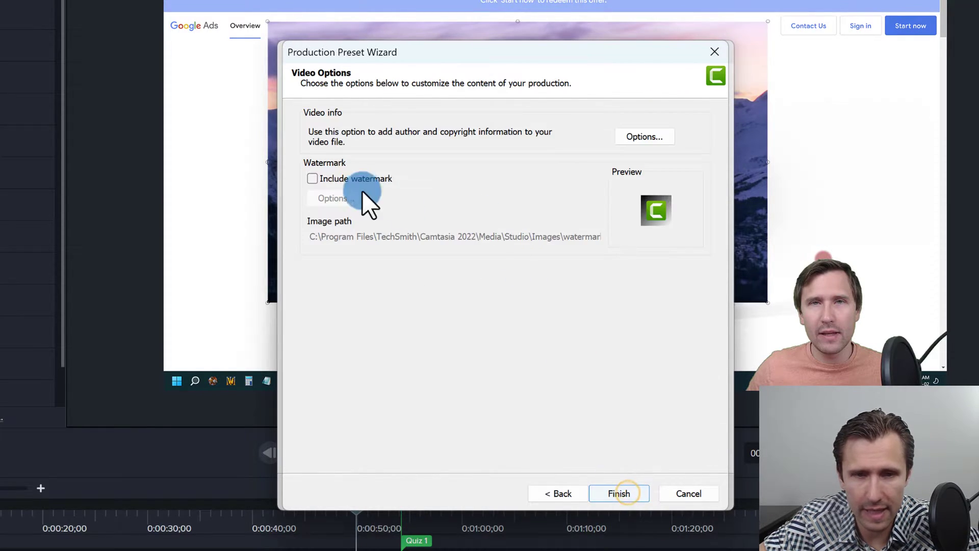
- Try including a watermark in the preset, testing its centre and corner positions, and discard the watermark settings
left_click(312, 179)
left_click(351, 200)
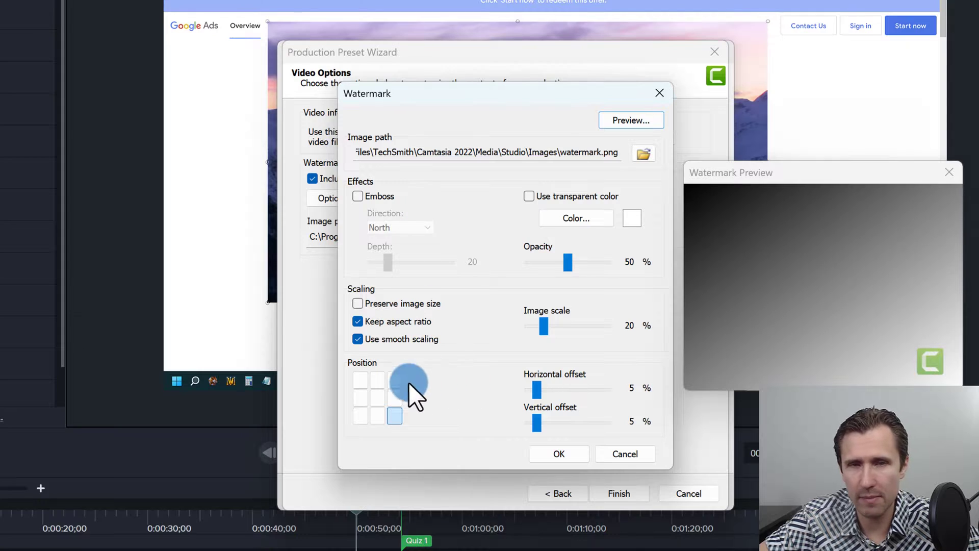
left_click(381, 397)
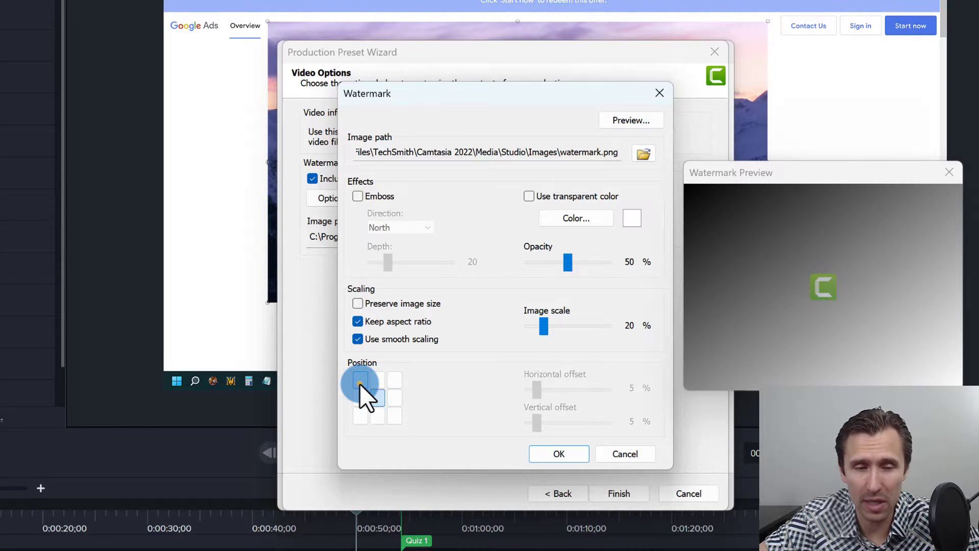
left_click(360, 380)
left_click(360, 416)
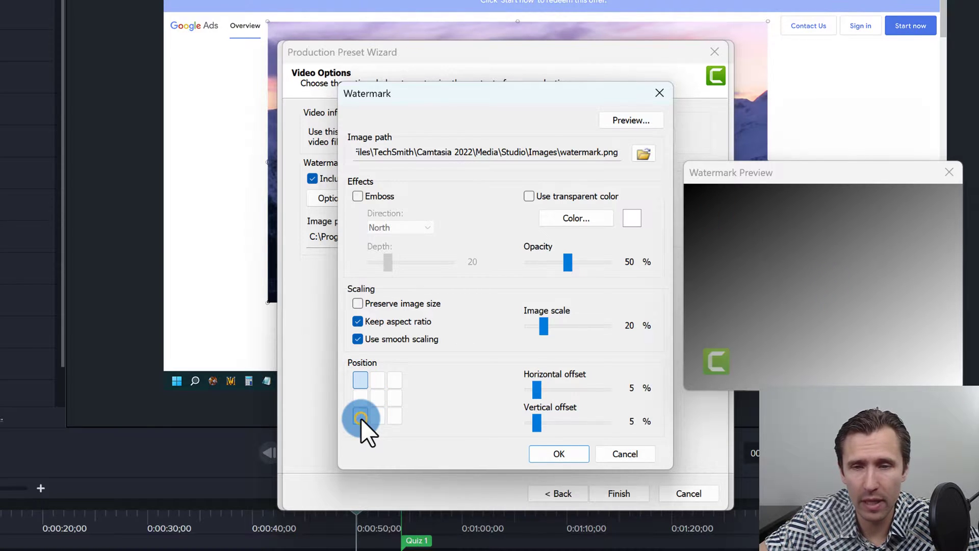
left_click(392, 379)
left_click(397, 414)
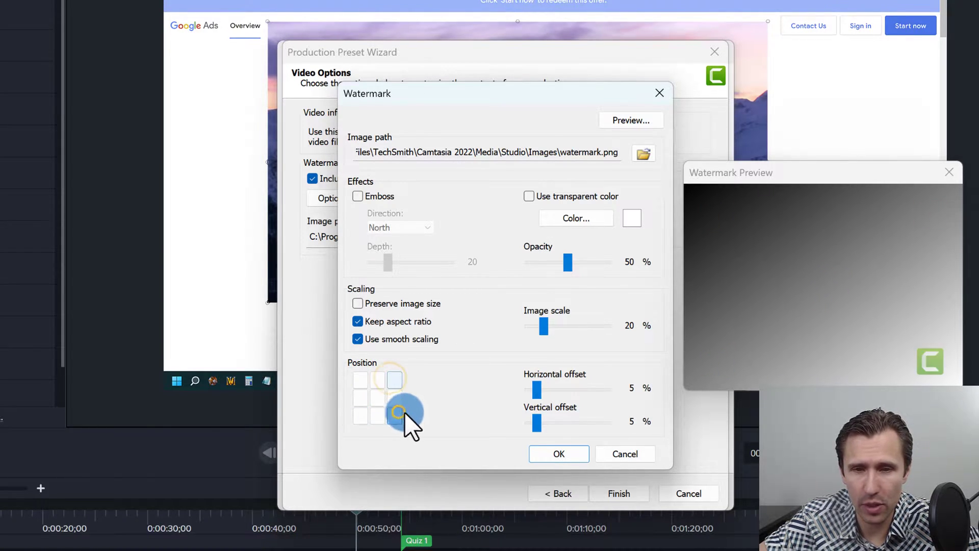
left_click_drag(627, 452, 592, 406)
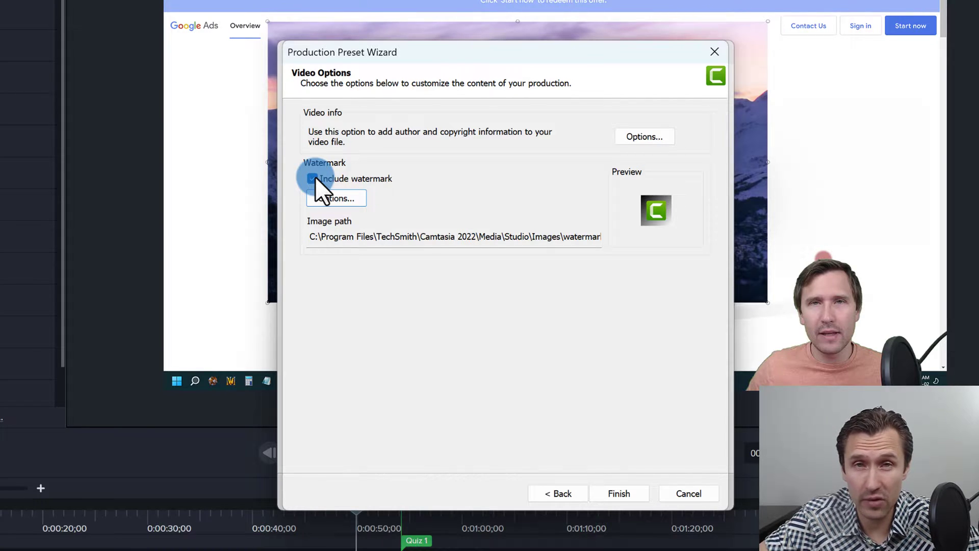
left_click(315, 178)
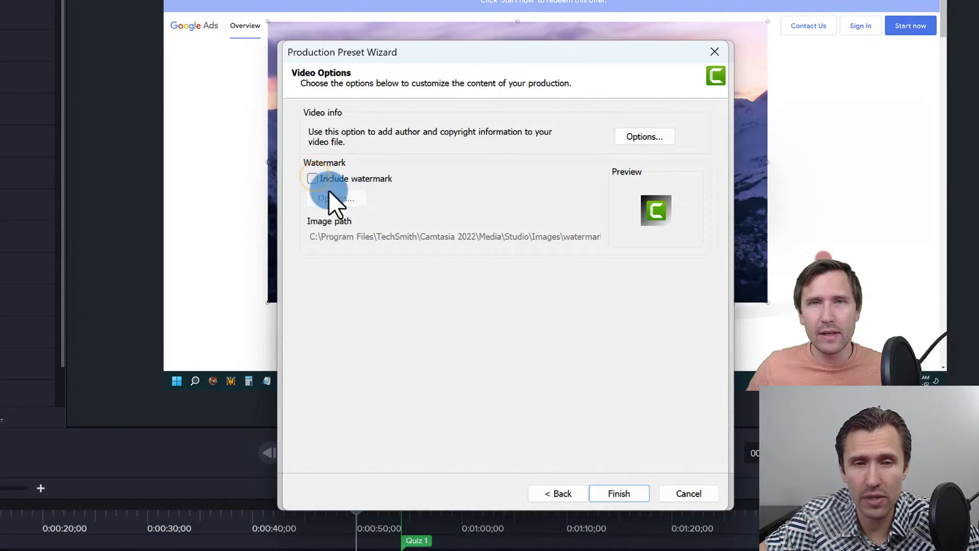
- Finish the production preset and keep New Preset in the list of managed presets
left_click(622, 490)
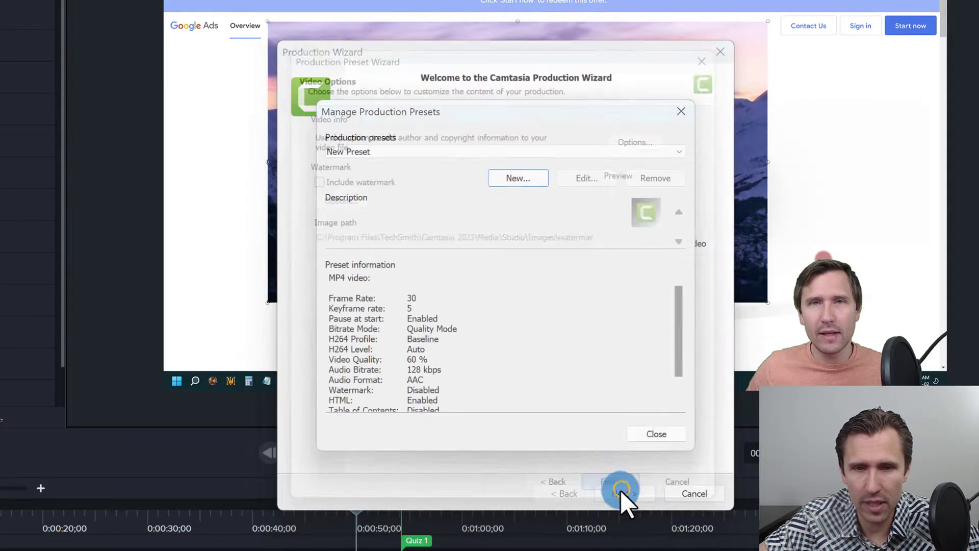
left_click(460, 152)
left_click(374, 164)
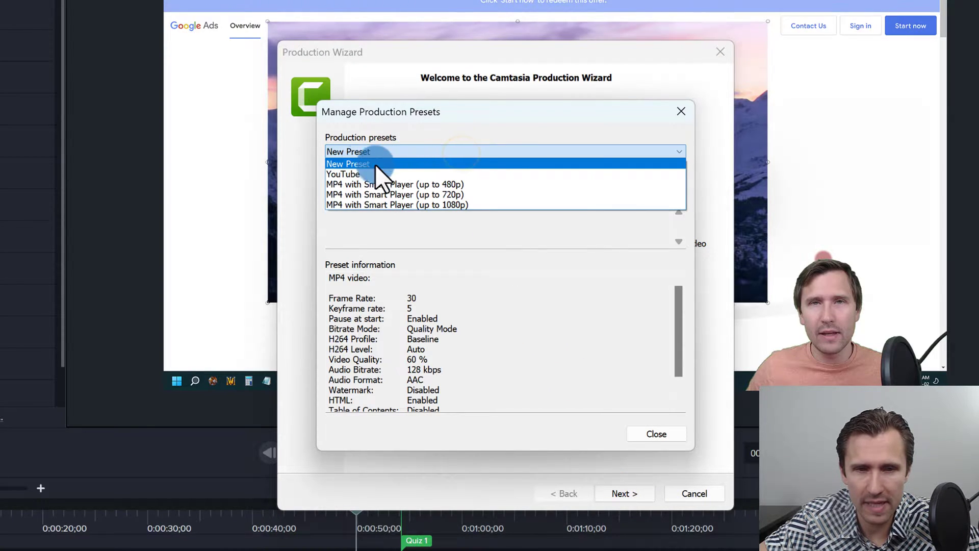
left_click(450, 93)
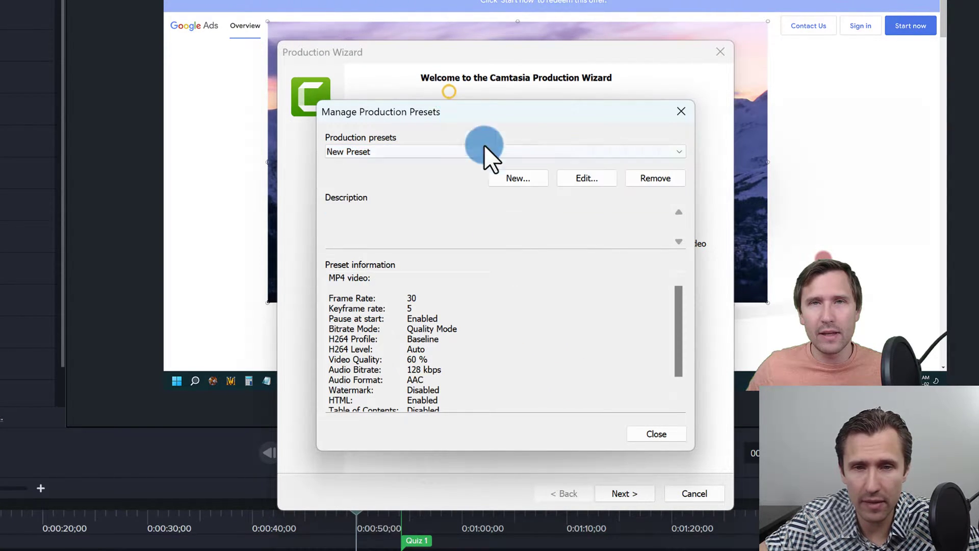
left_click(653, 180)
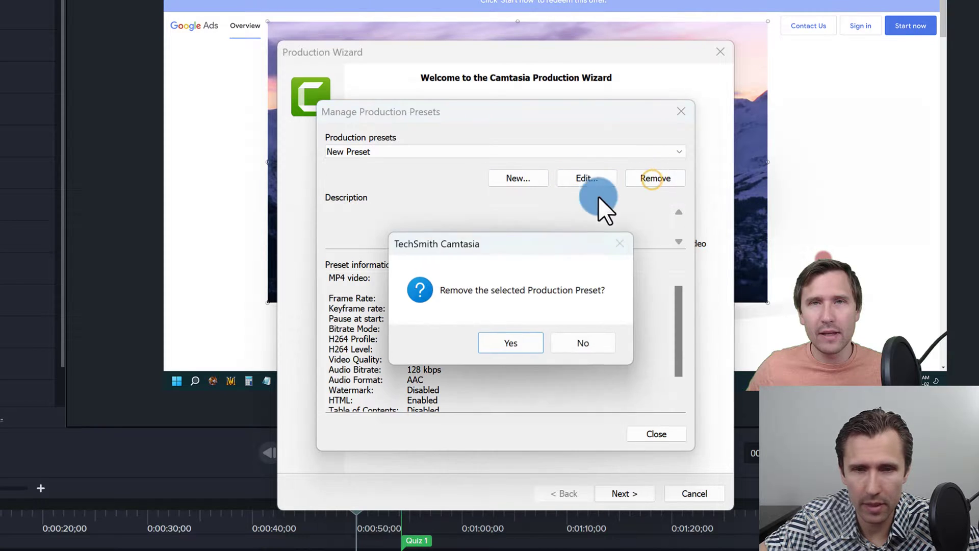
left_click(579, 344)
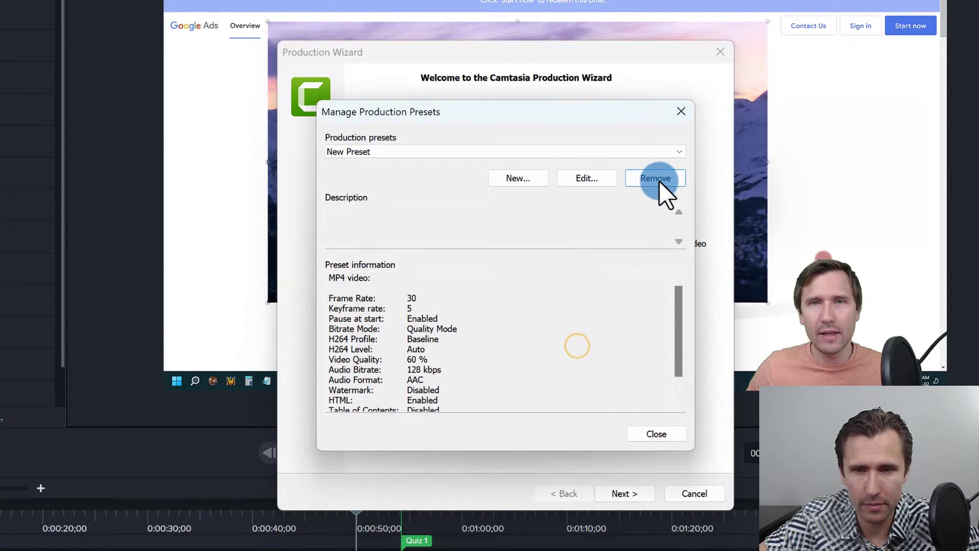
left_click(641, 432)
- Try to produce the video with New Preset, and leave the wizard at the quiz reporting options
left_click(519, 144)
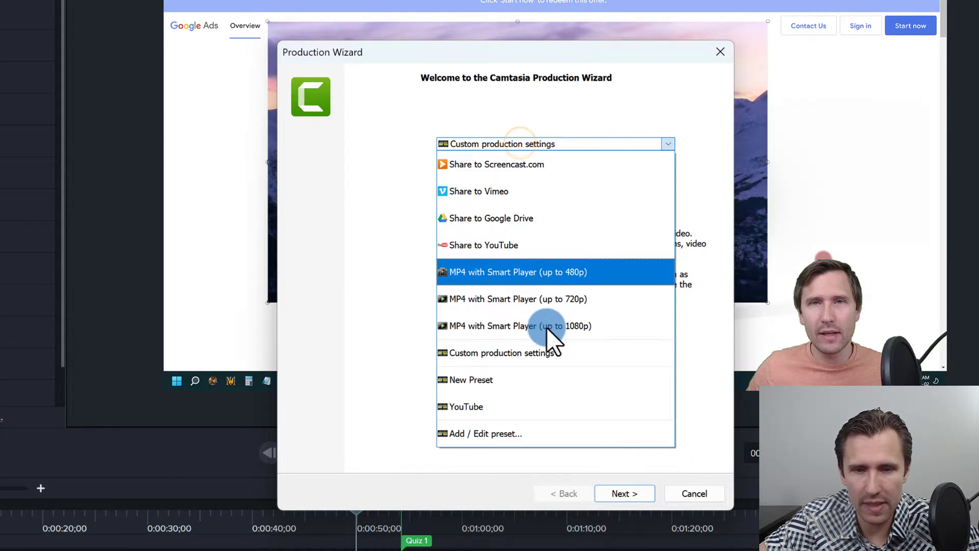
left_click(507, 380)
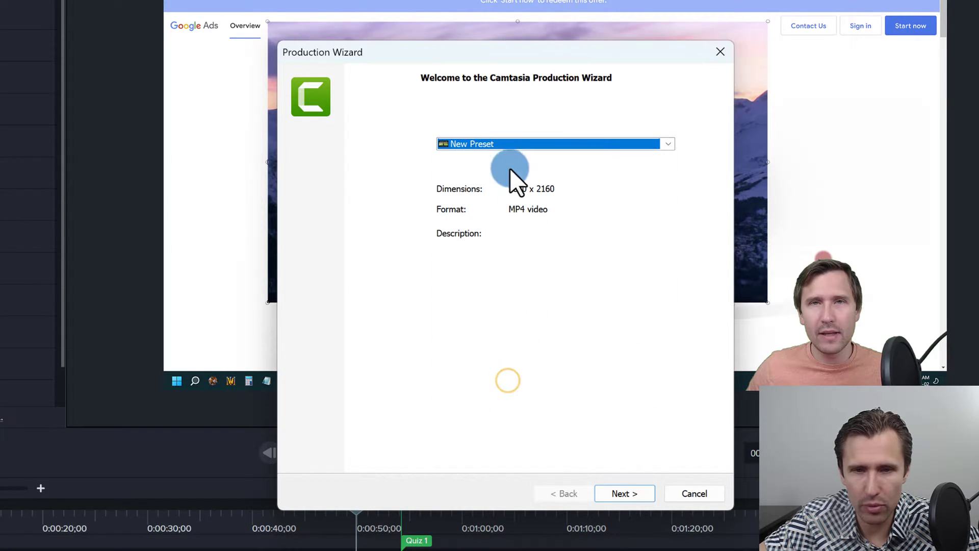
left_click(605, 497)
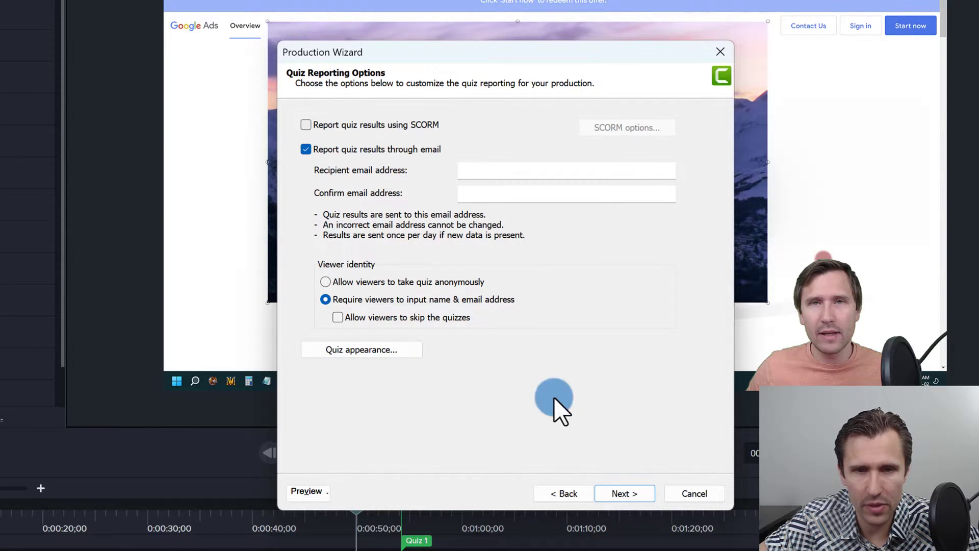
left_click(688, 494)
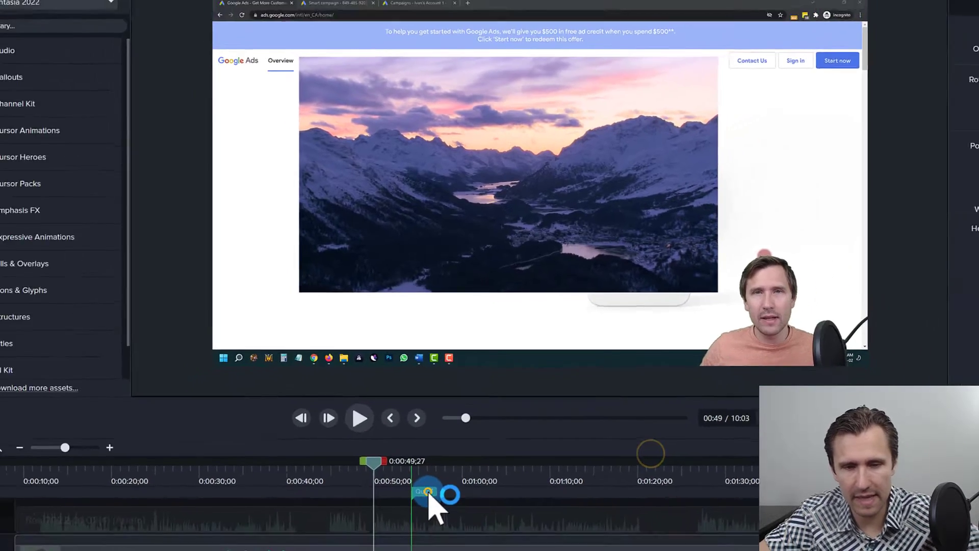
- Delete the Quiz 1 marker from the timeline
left_click(428, 492)
key("Delete")
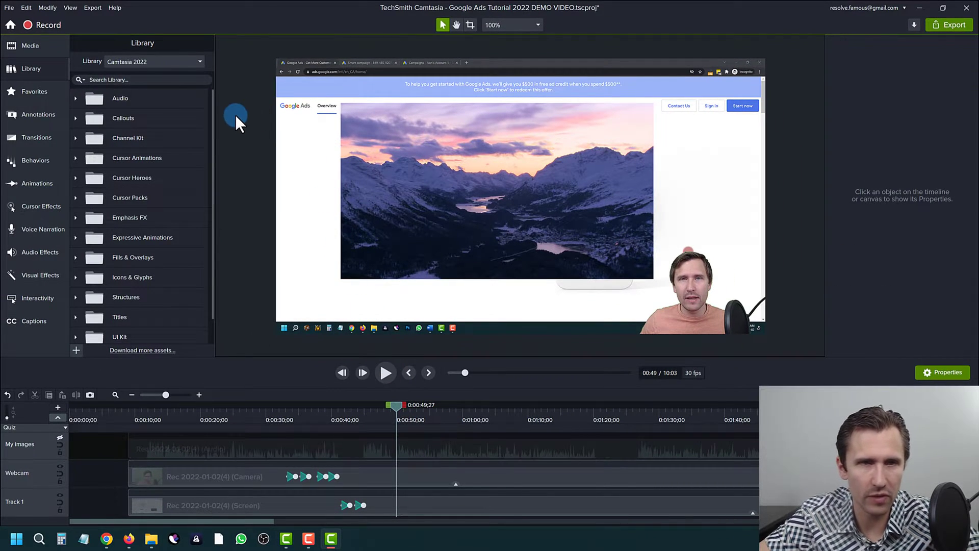
- Start a legacy local file export with New Preset, review the file name and folder settings, and close the wizard
left_click(86, 7)
left_click(57, 32)
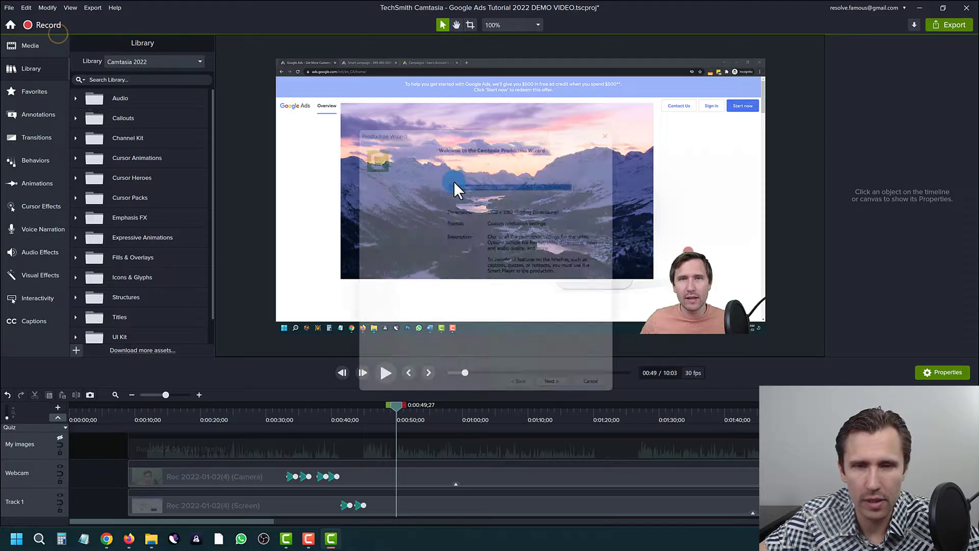
left_click(500, 179)
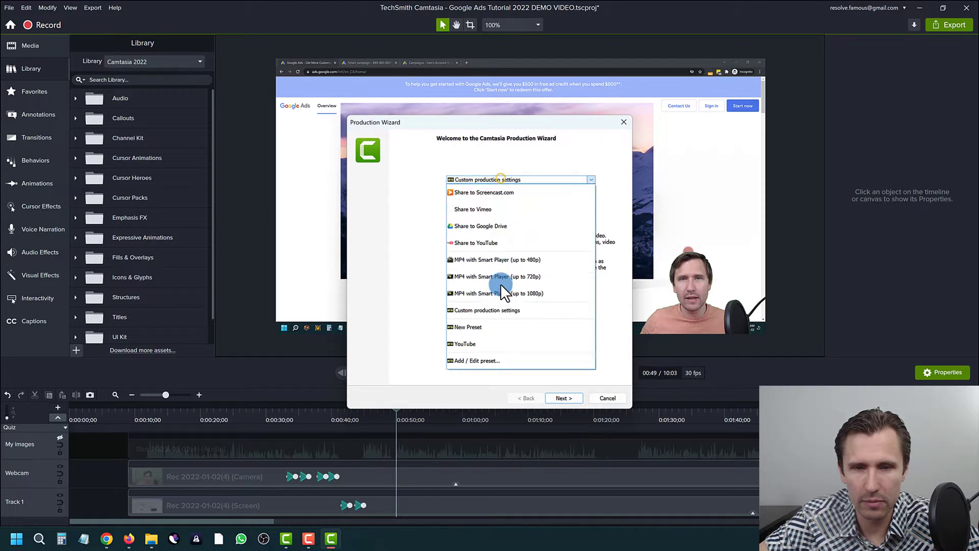
left_click(482, 332)
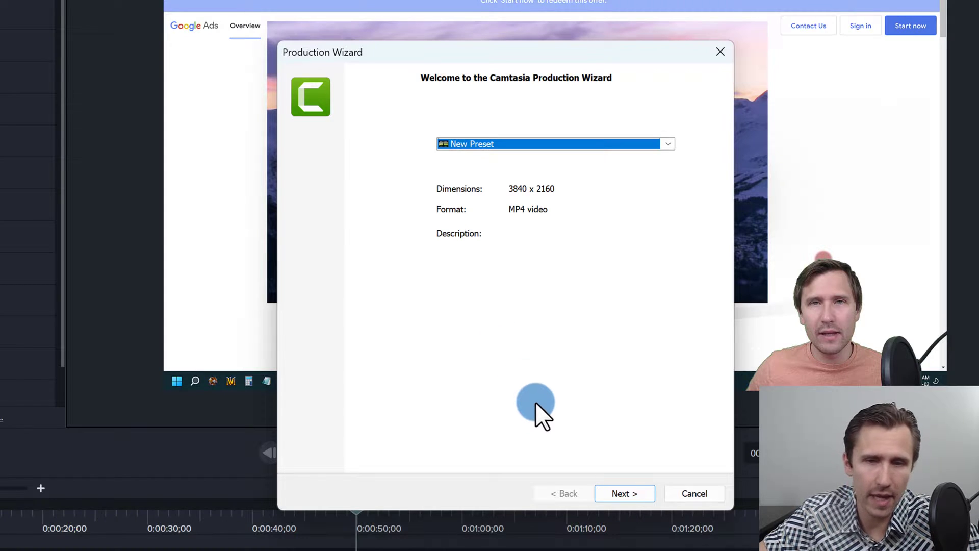
left_click(625, 487)
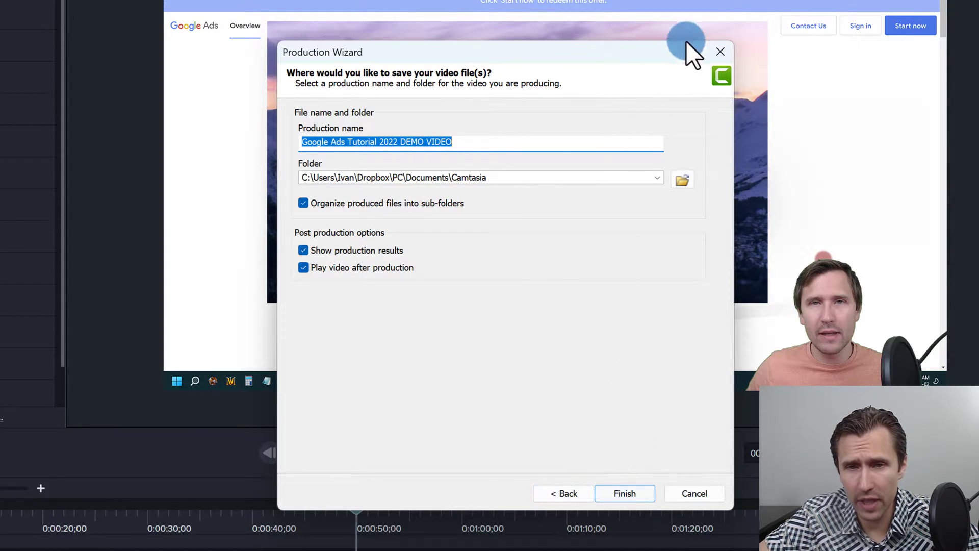
left_click(723, 49)
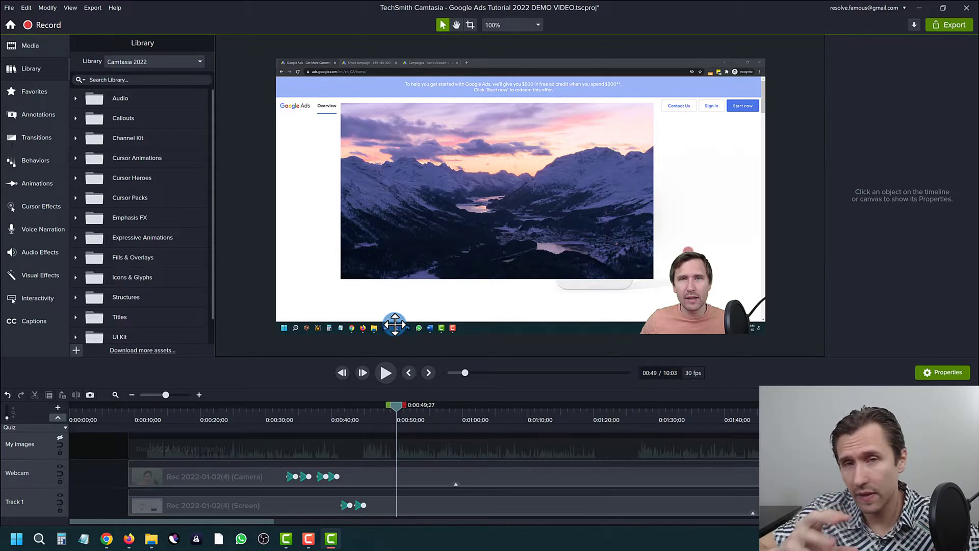
- Review the standard local file export settings without closed captions, and cancel the export
left_click(89, 8)
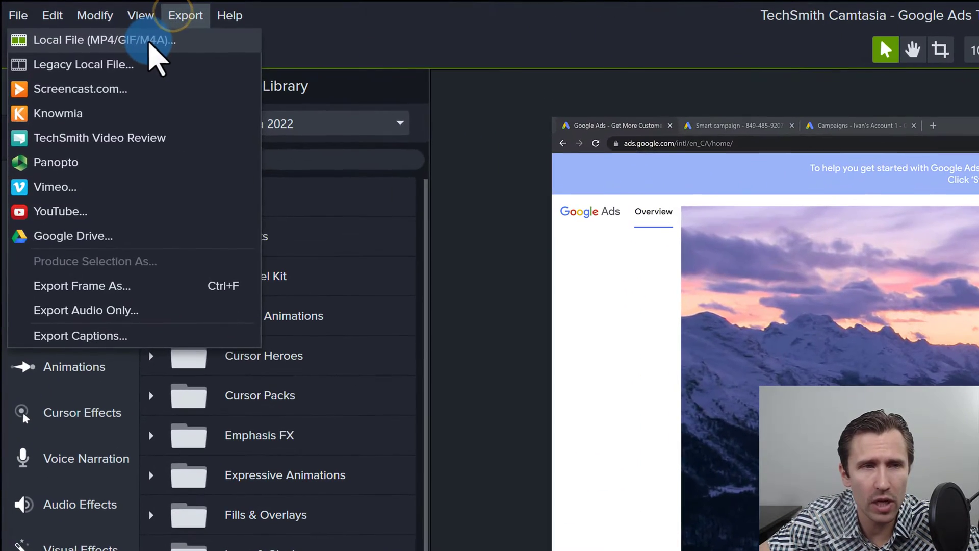
left_click(114, 30)
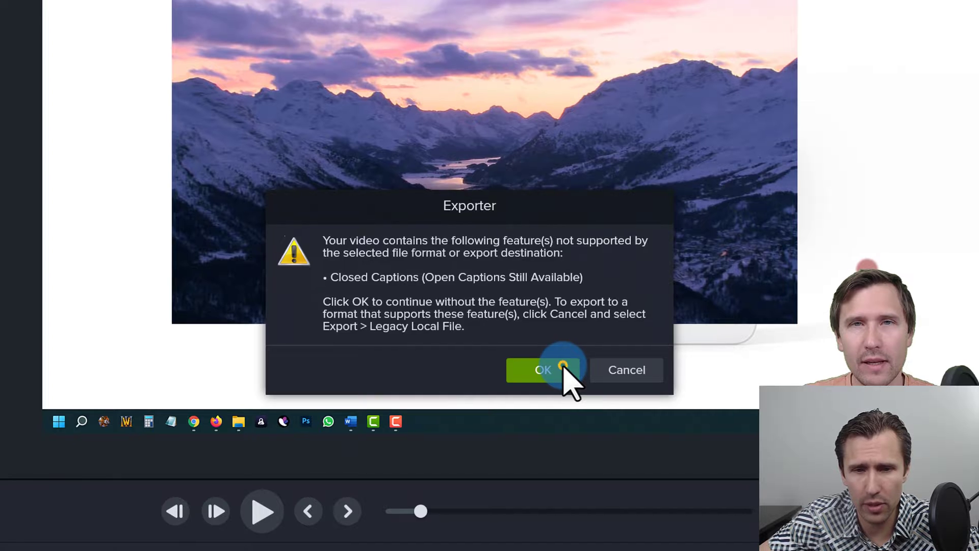
left_click(565, 363)
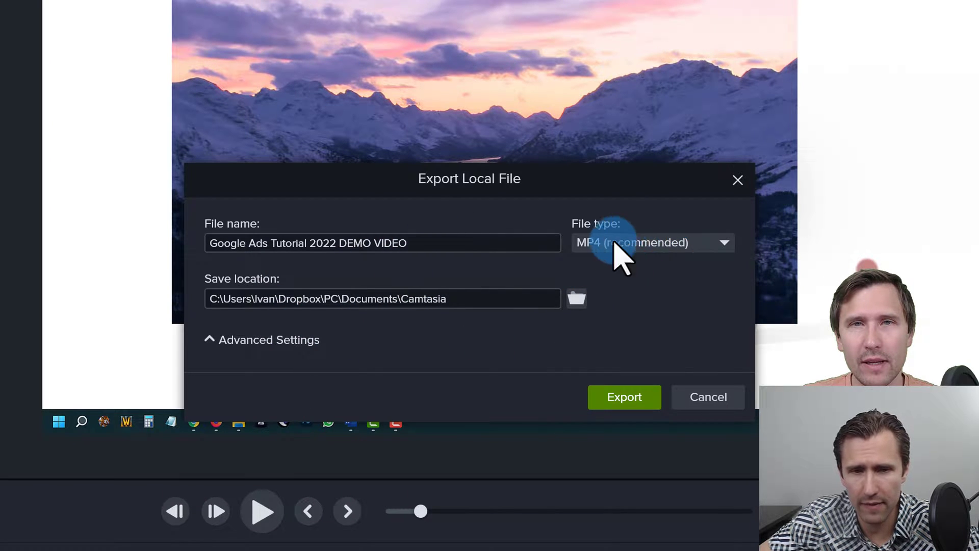
left_click(697, 397)
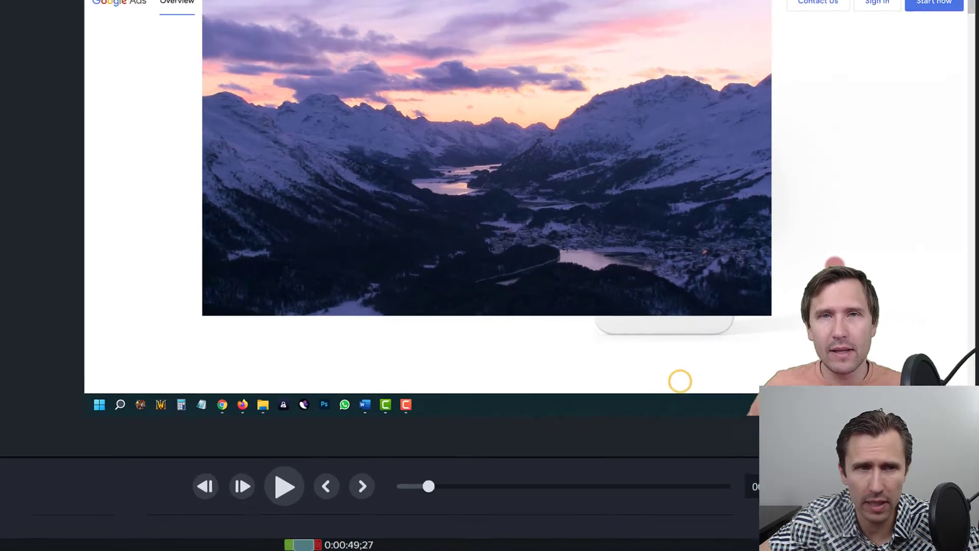
- Start a legacy local file export with the YouTube preset, review its save and post production options, and close the wizard
left_click(93, 8)
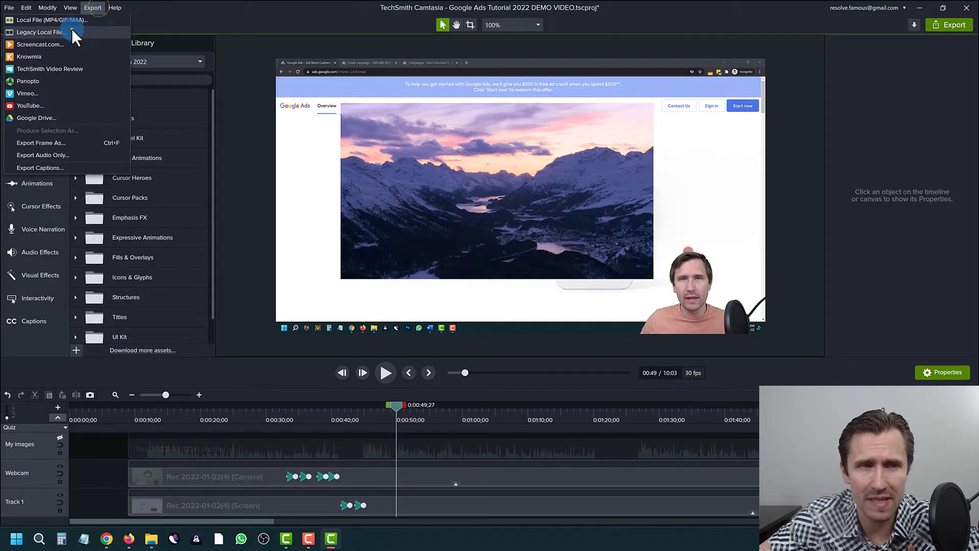
left_click(71, 30)
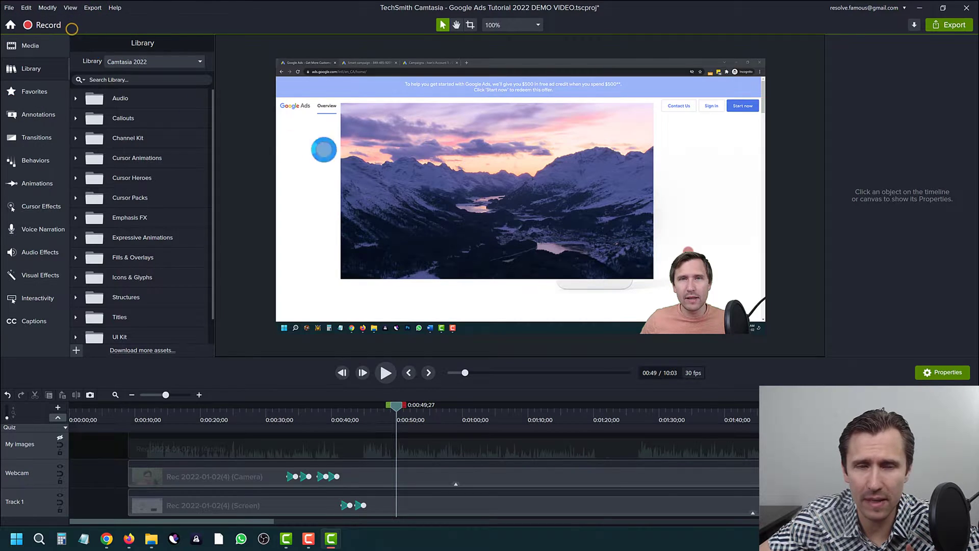
left_click(505, 179)
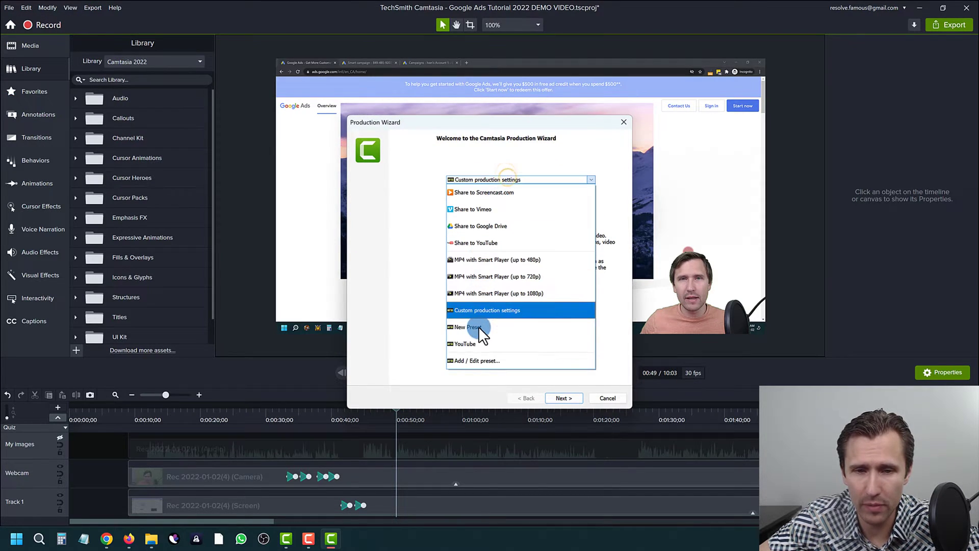
left_click(476, 338)
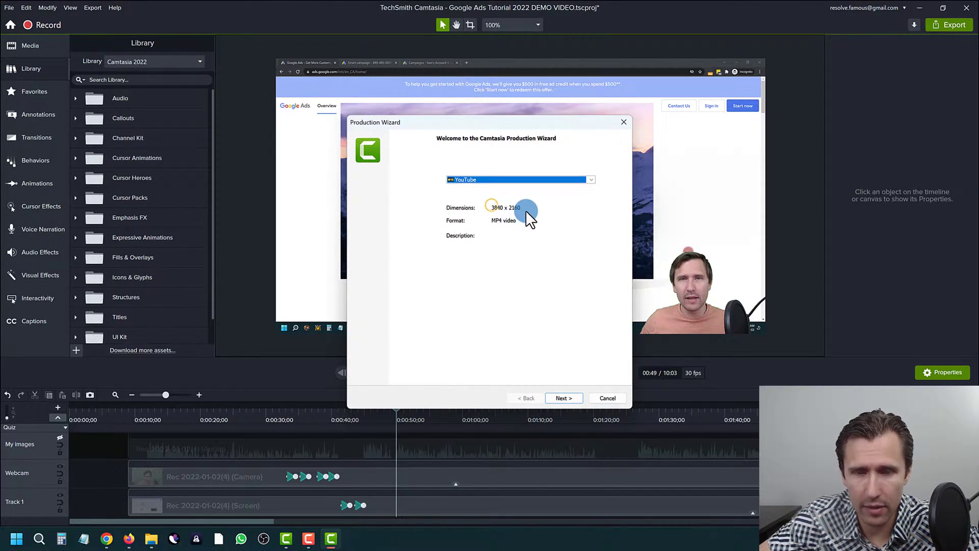
left_click(564, 399)
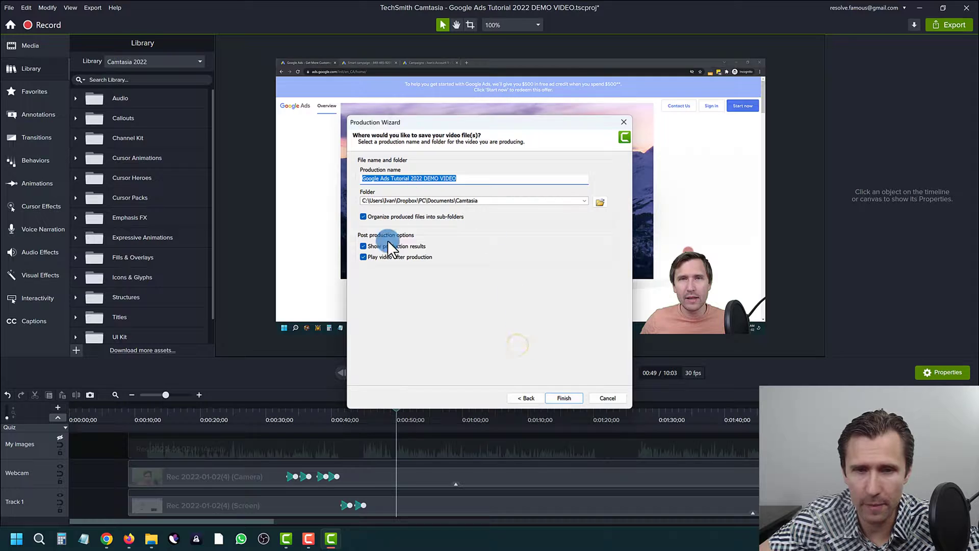
left_click(624, 121)
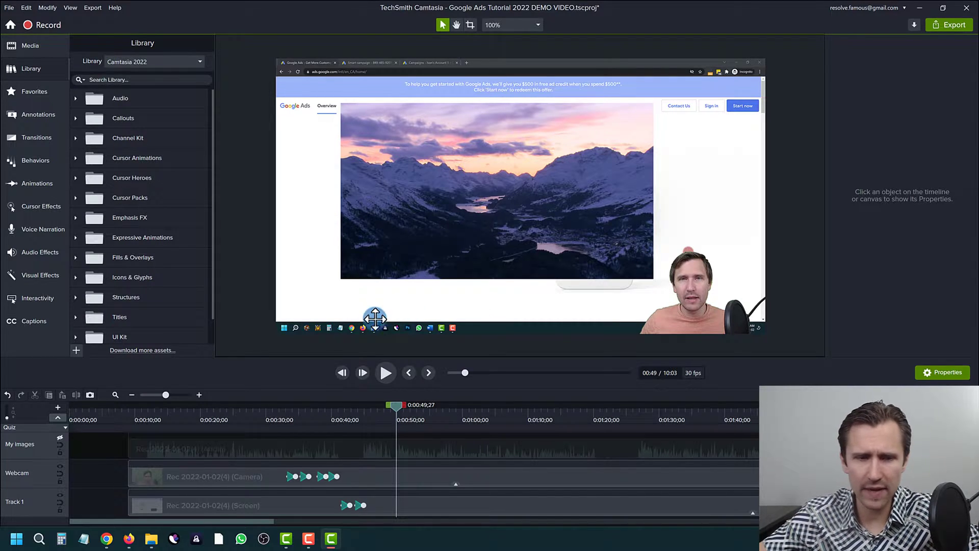
- Switch to Chrome and open the uploaded videos of the presenter's YouTube channel in a new tab
left_click(107, 539)
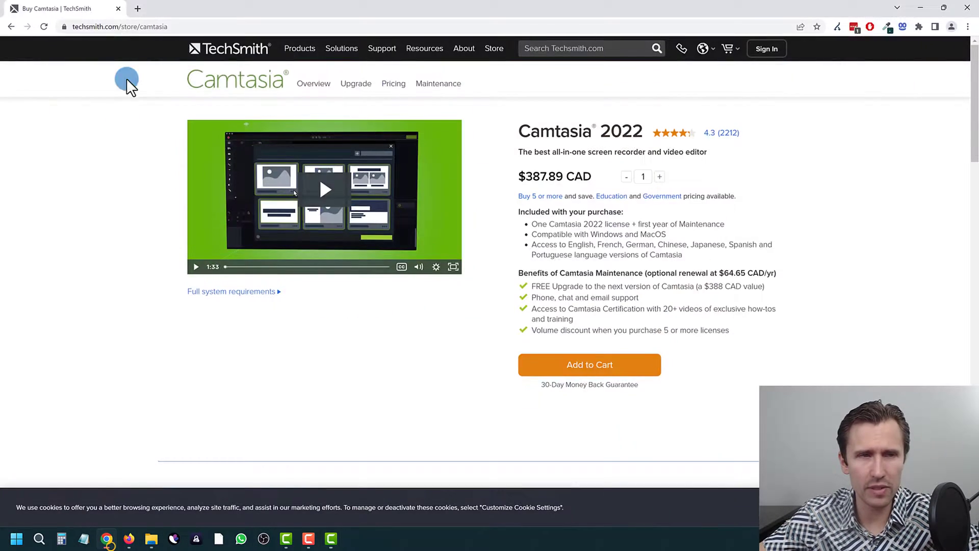
left_click(139, 8)
type("youtube.com/ivanmana")
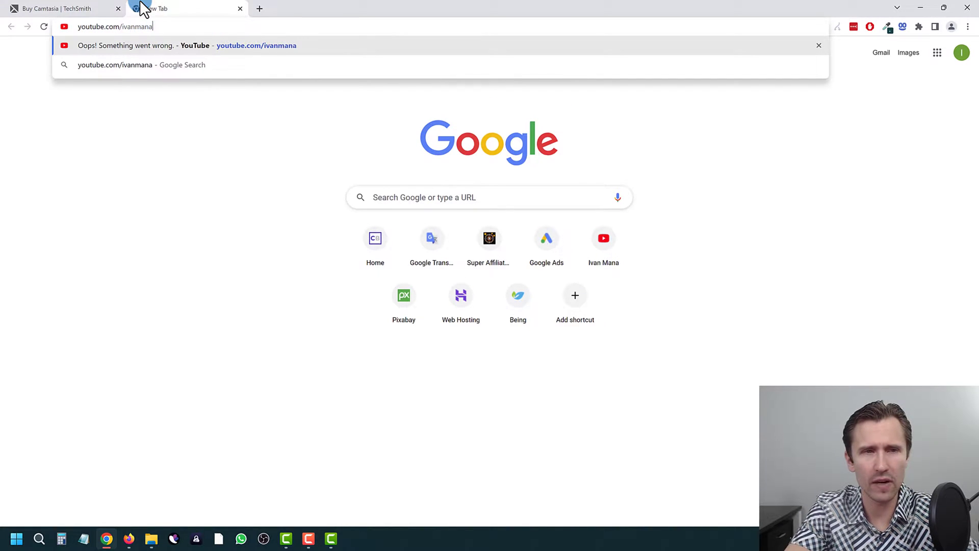
key("Return")
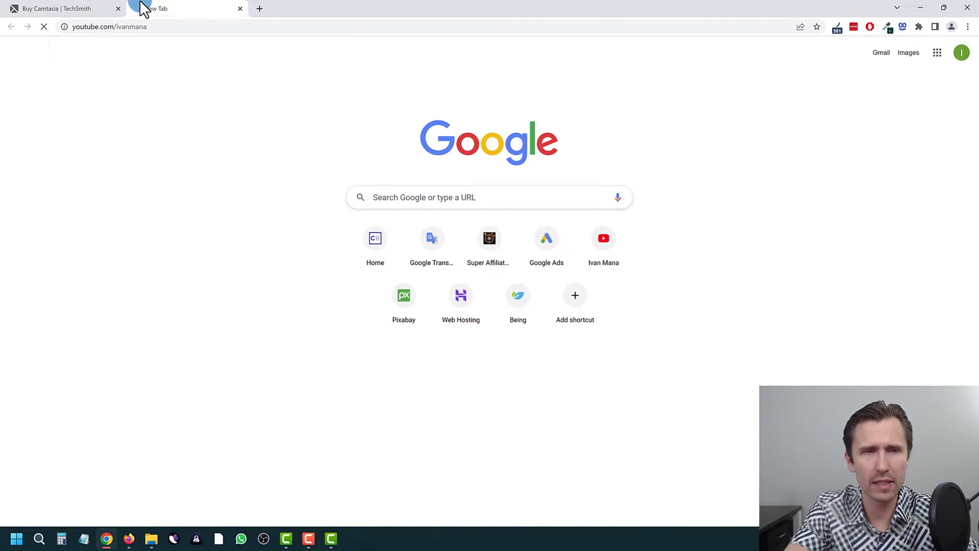
left_click(297, 269)
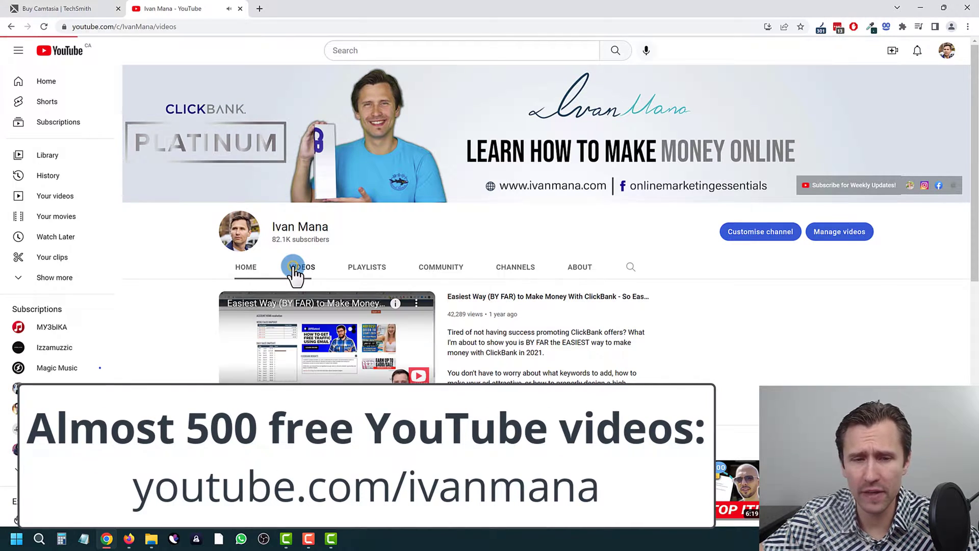
- Browse the recently uploaded tutorial videos on the YouTube channel
scroll(197, 328, "down", 3)
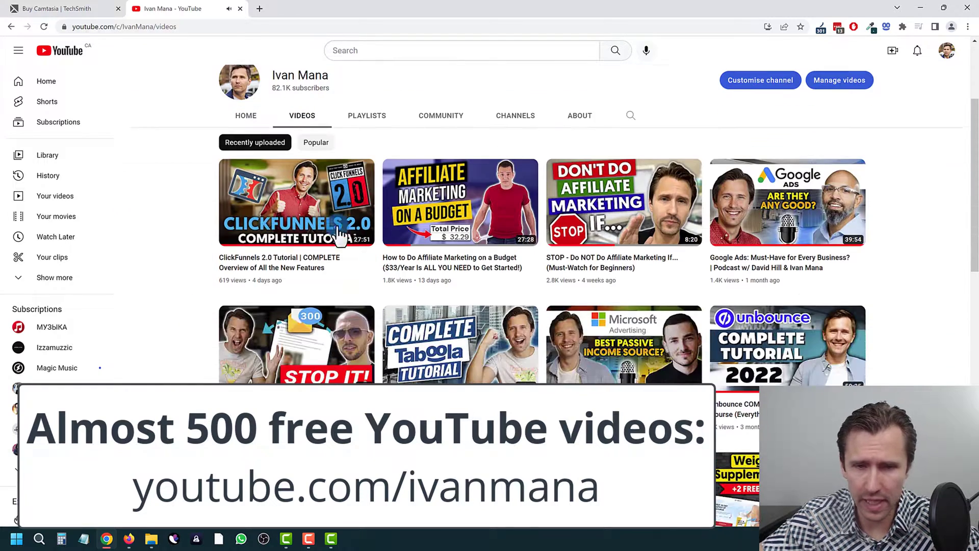
scroll(616, 289, "down", 3)
scroll(555, 360, "down", 3)
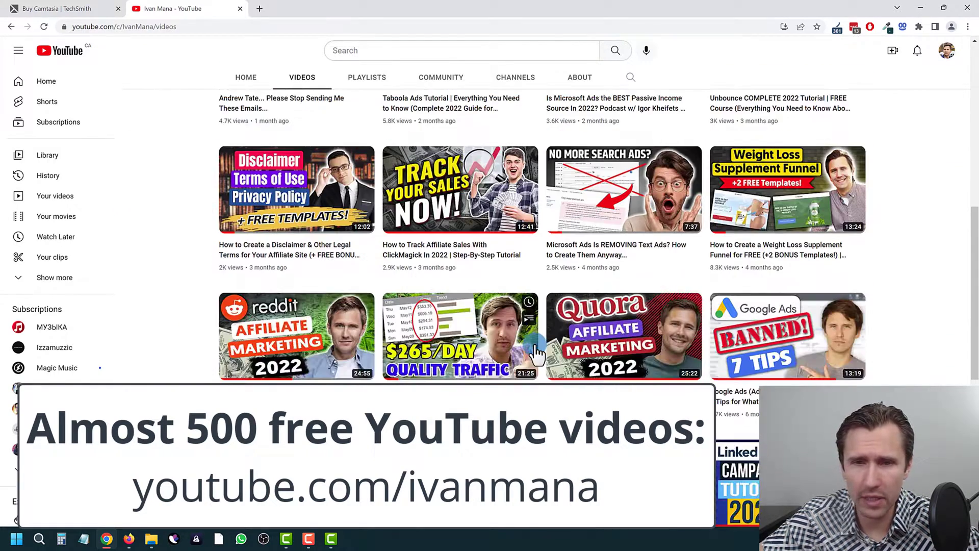
scroll(530, 349, "down", 2)
scroll(528, 356, "down", 3)
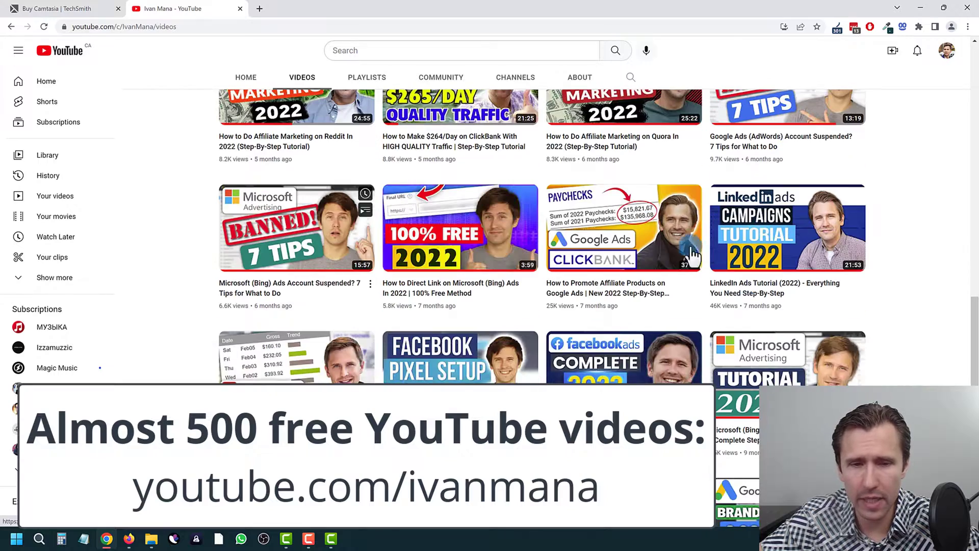
scroll(214, 356, "down", 2)
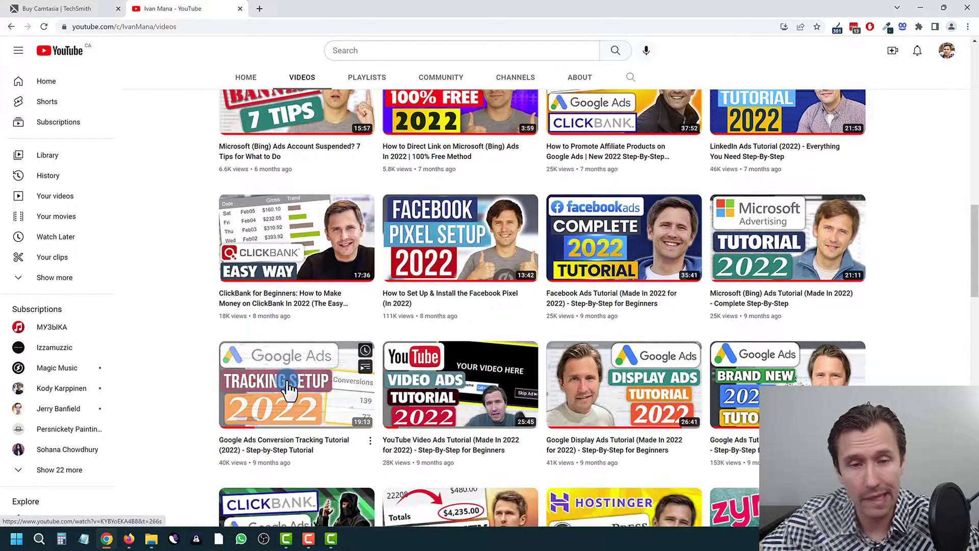
scroll(269, 372, "down", 2)
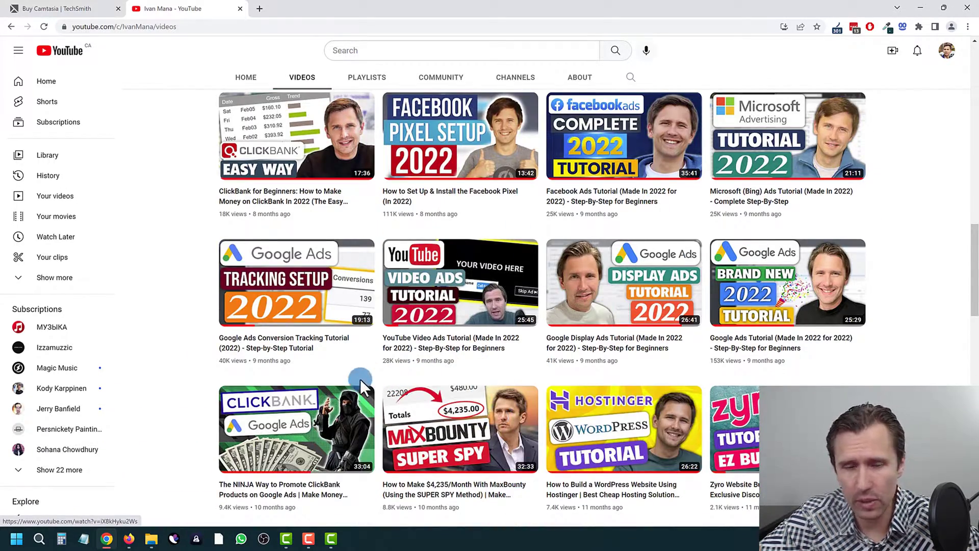